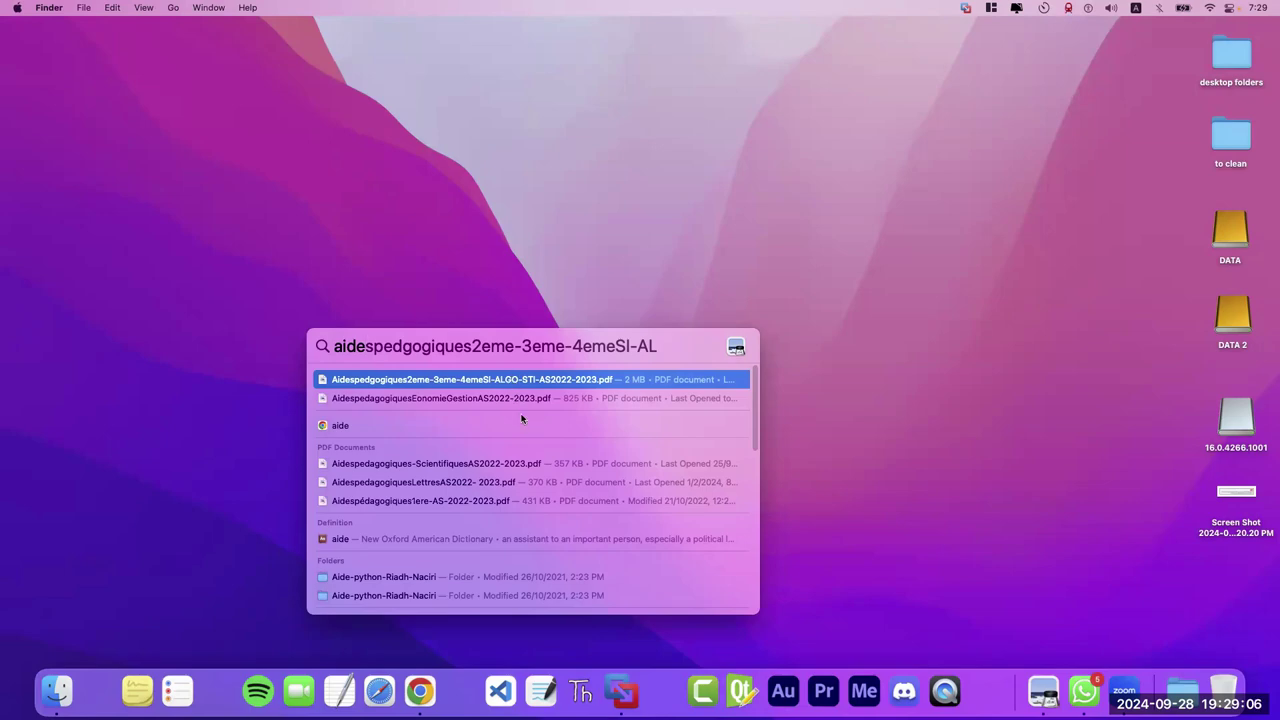
- Open the AidespedagogiquesEconomieGestion 2022-2023 PDF from the Spotlight results for 'aide'
click(462, 400)
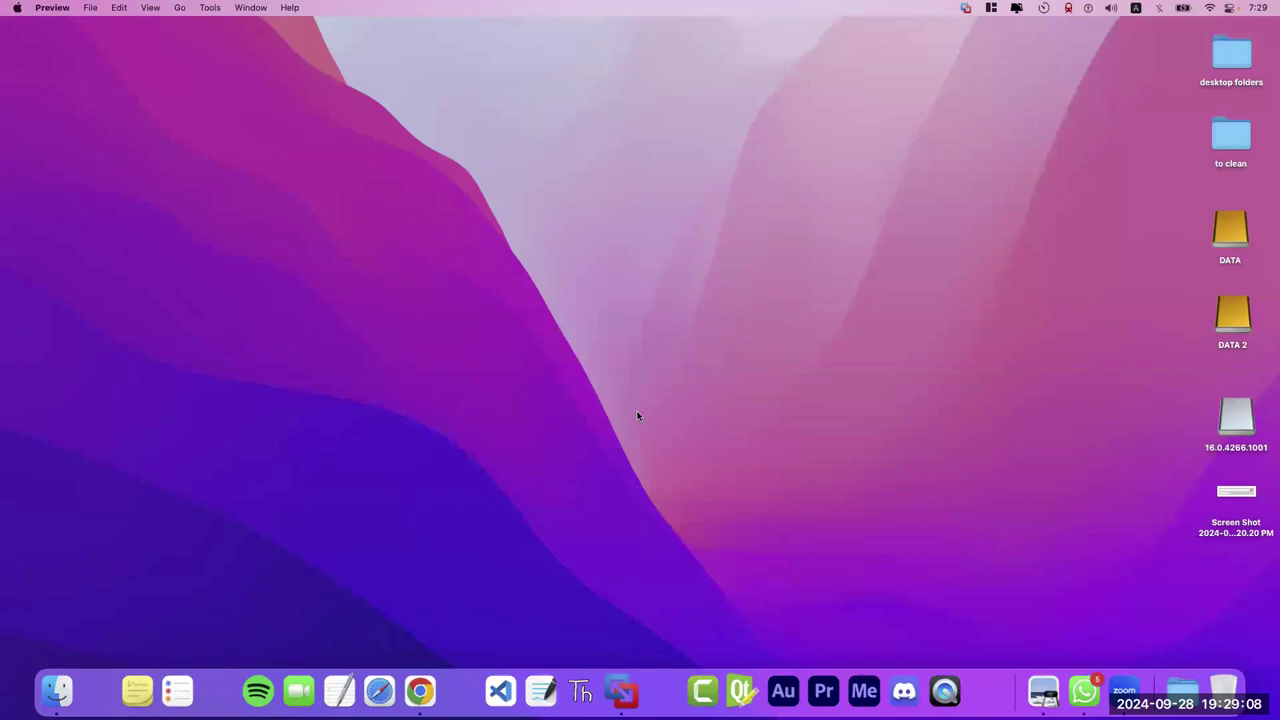
- Scroll the PDF and enlarge the Preview window to full width to show the Analyse de données table
scroll(650, 353, down, 5)
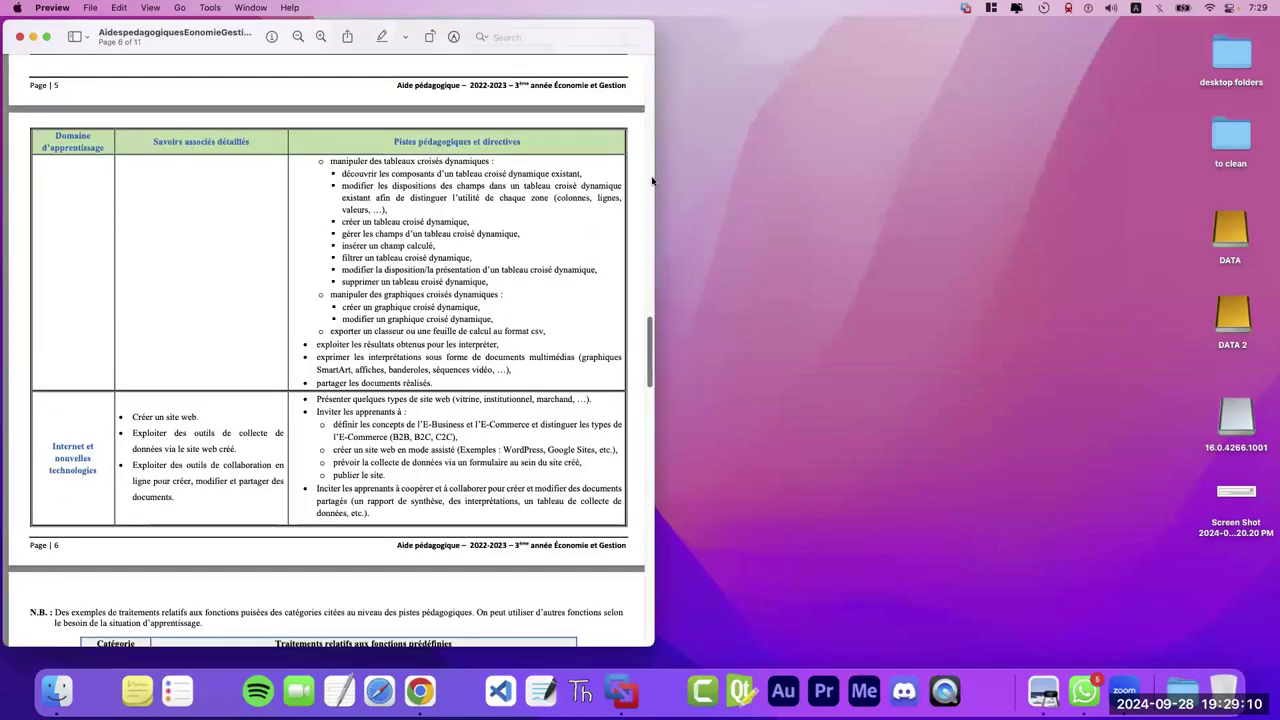
scroll(650, 144, up, 10)
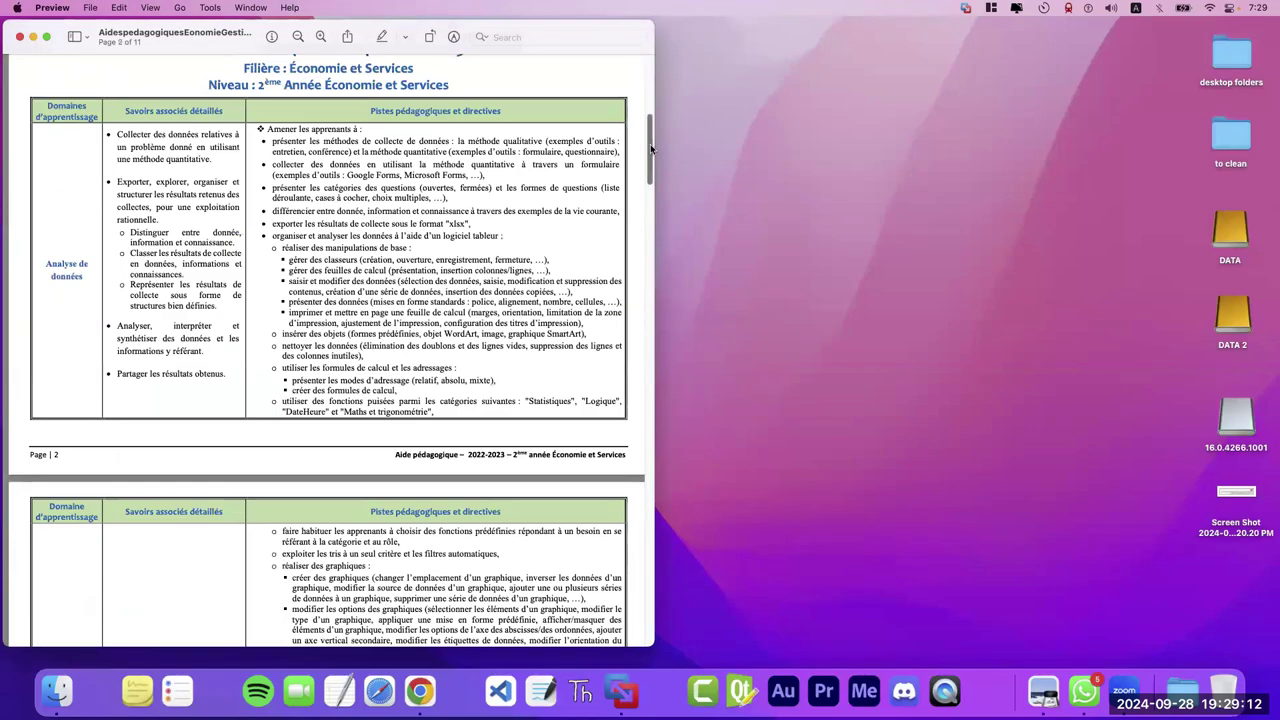
scroll(642, 298, down, 15)
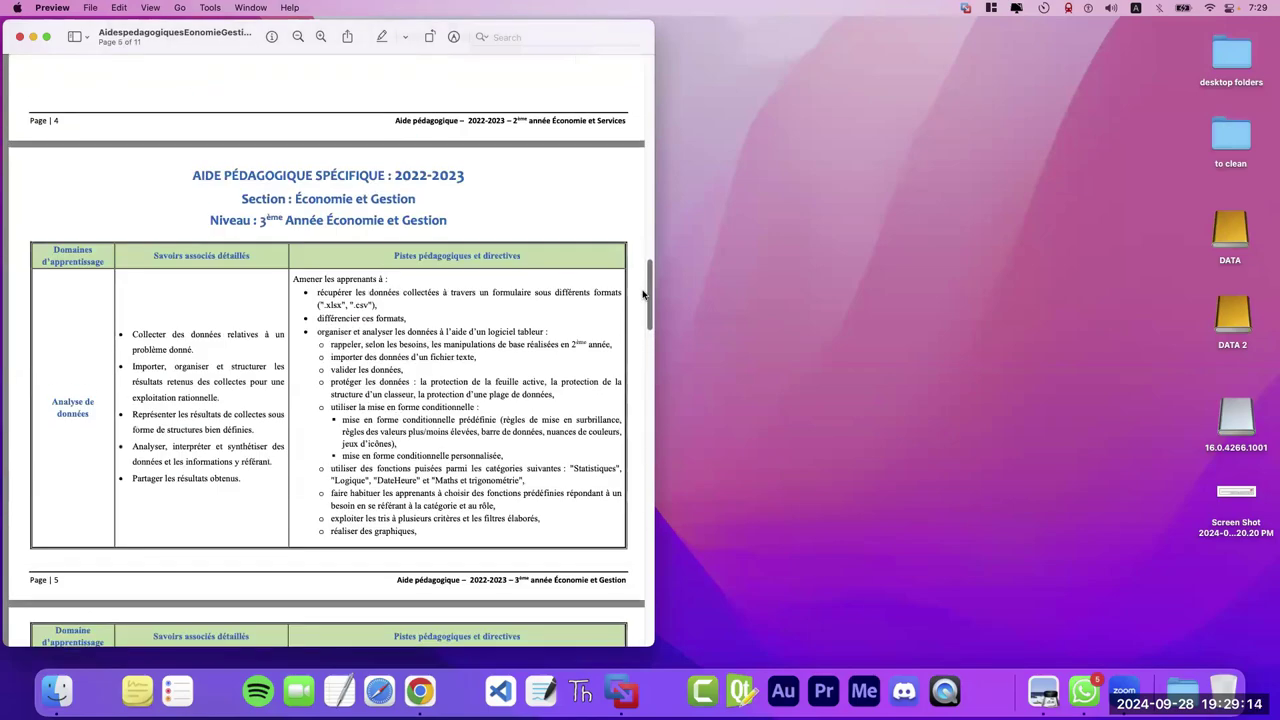
scroll(642, 298, down, 1)
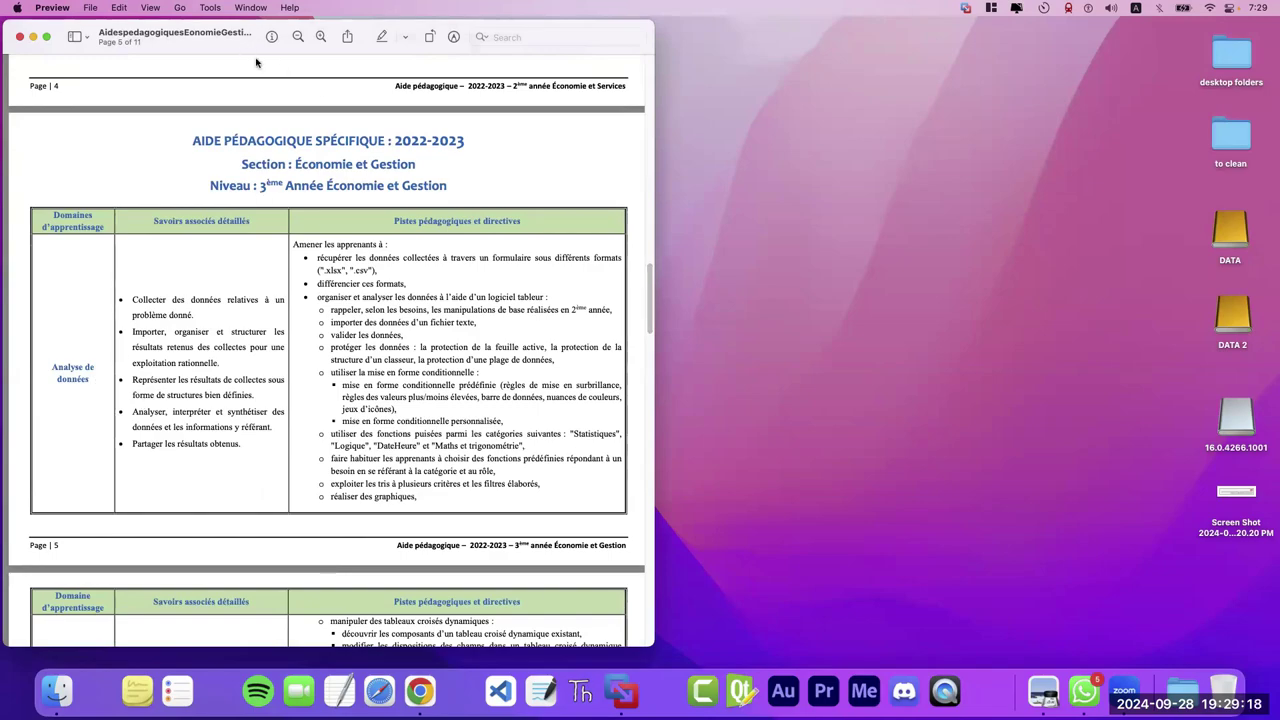
key(super+plus)
scroll(574, 259, up, 5)
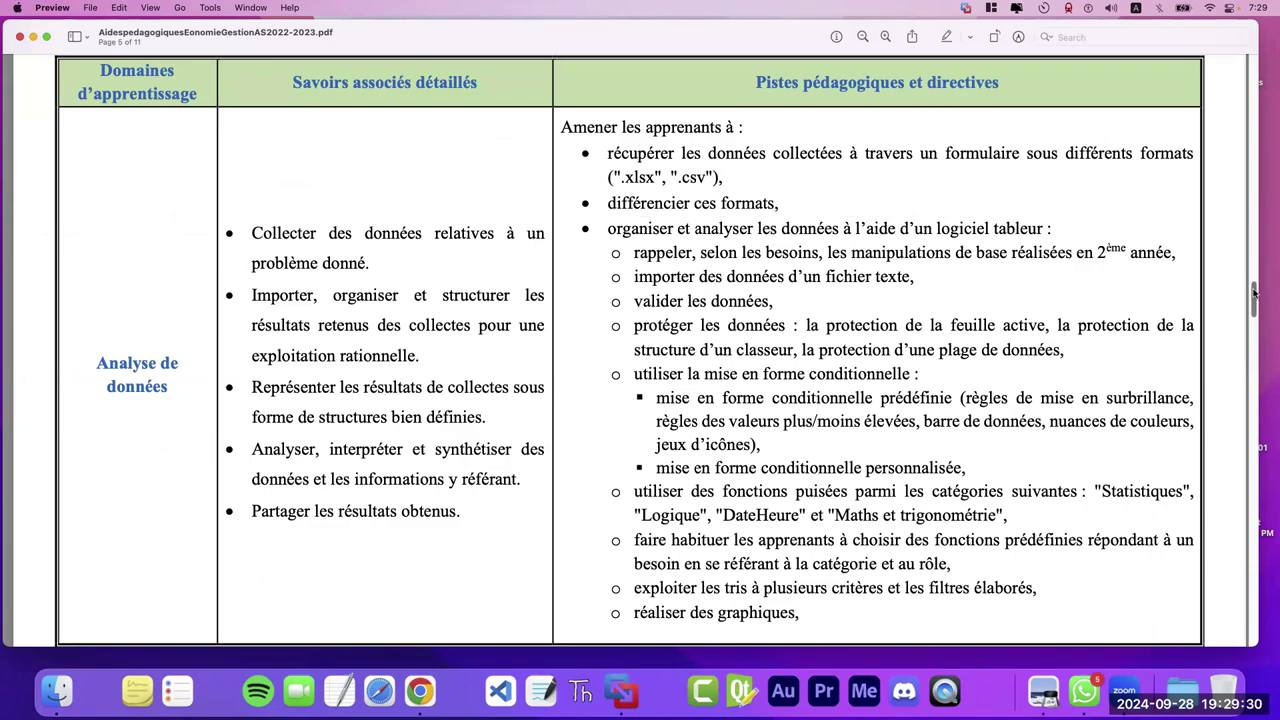
- Review pages 2–5 of the PDF with the scrollbar, then close the Preview window
scroll(1260, 275, up, 4)
drag(1260, 275, 1260, 135)
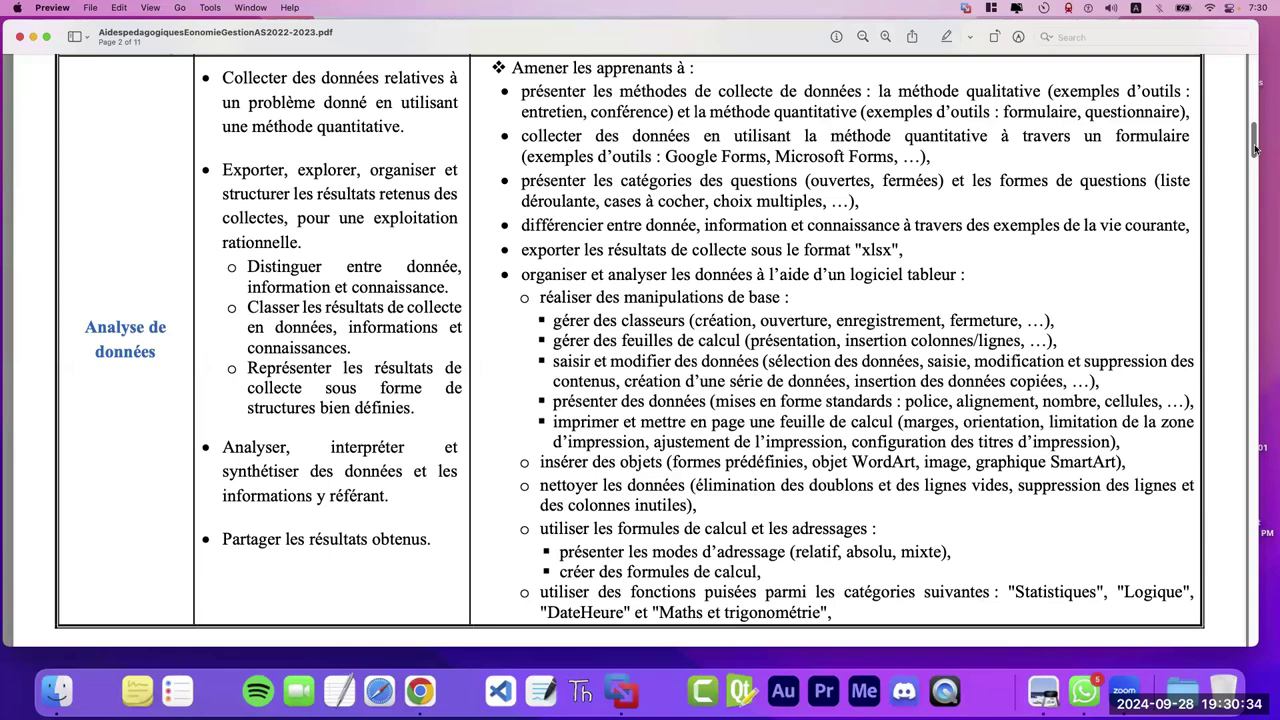
drag(1255, 148, 1261, 319)
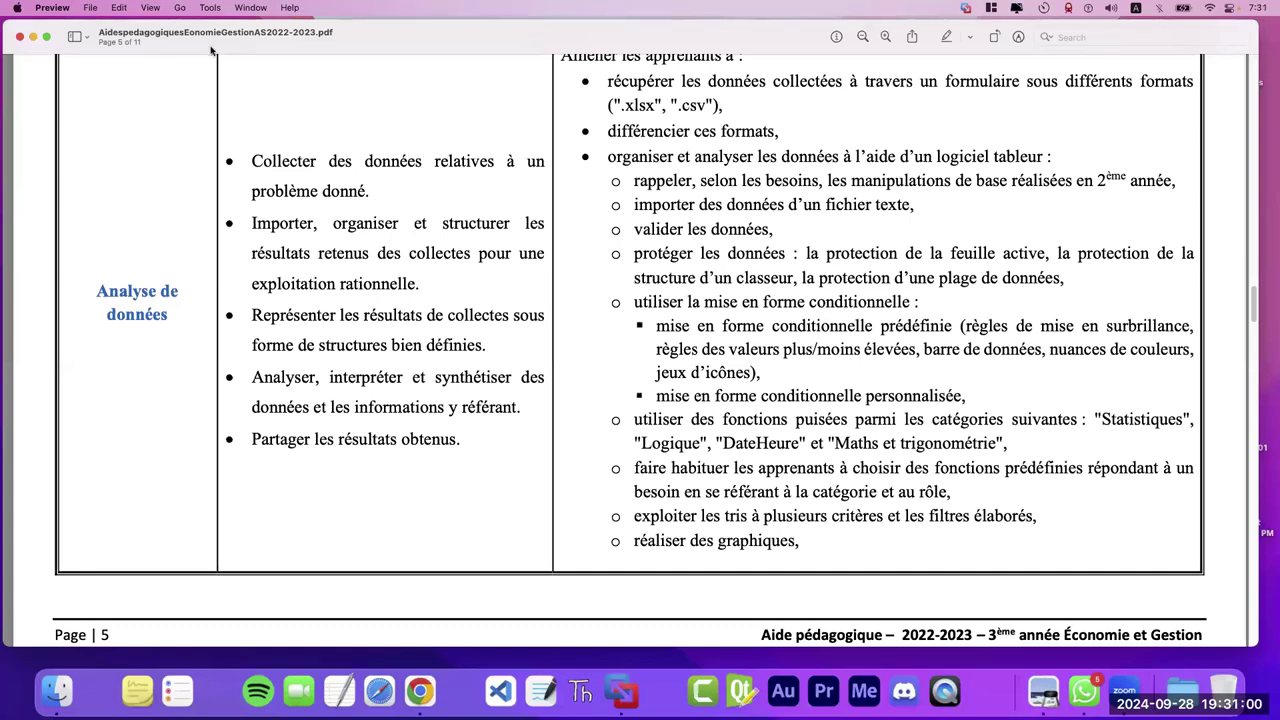
click(19, 36)
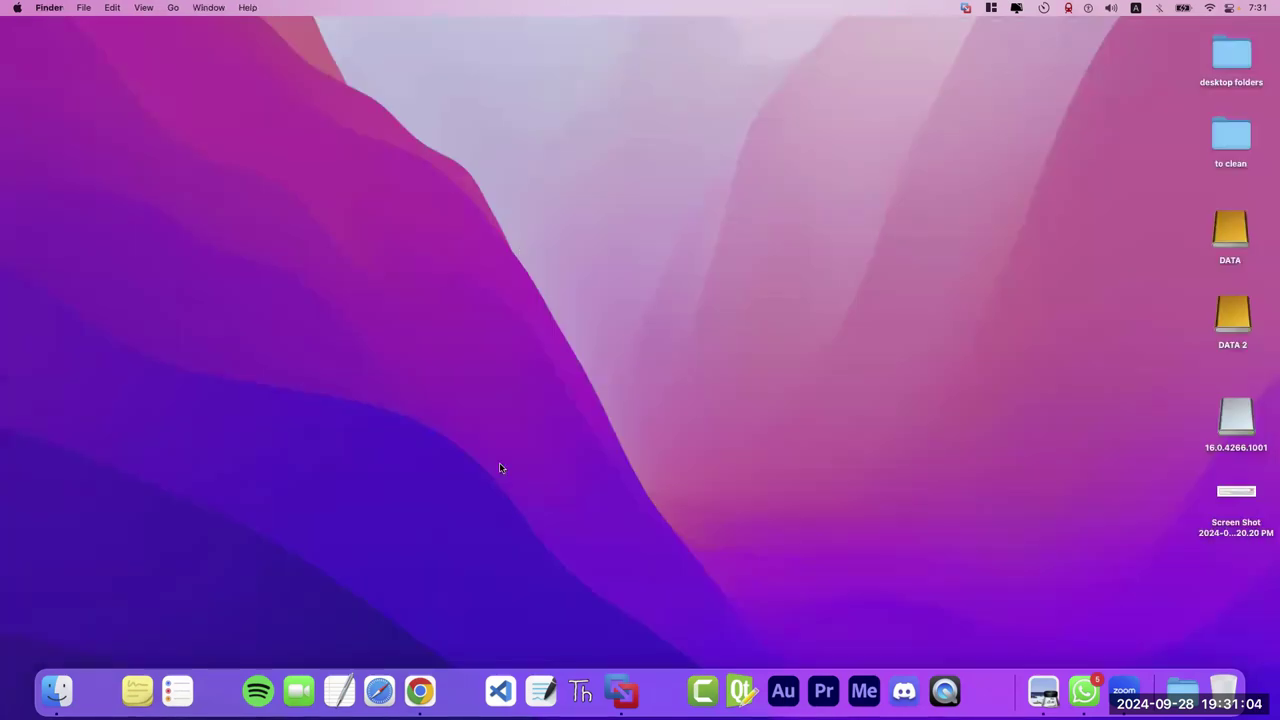
- Launch Chrome from the Dock and open it under the chosen user profile
click(425, 668)
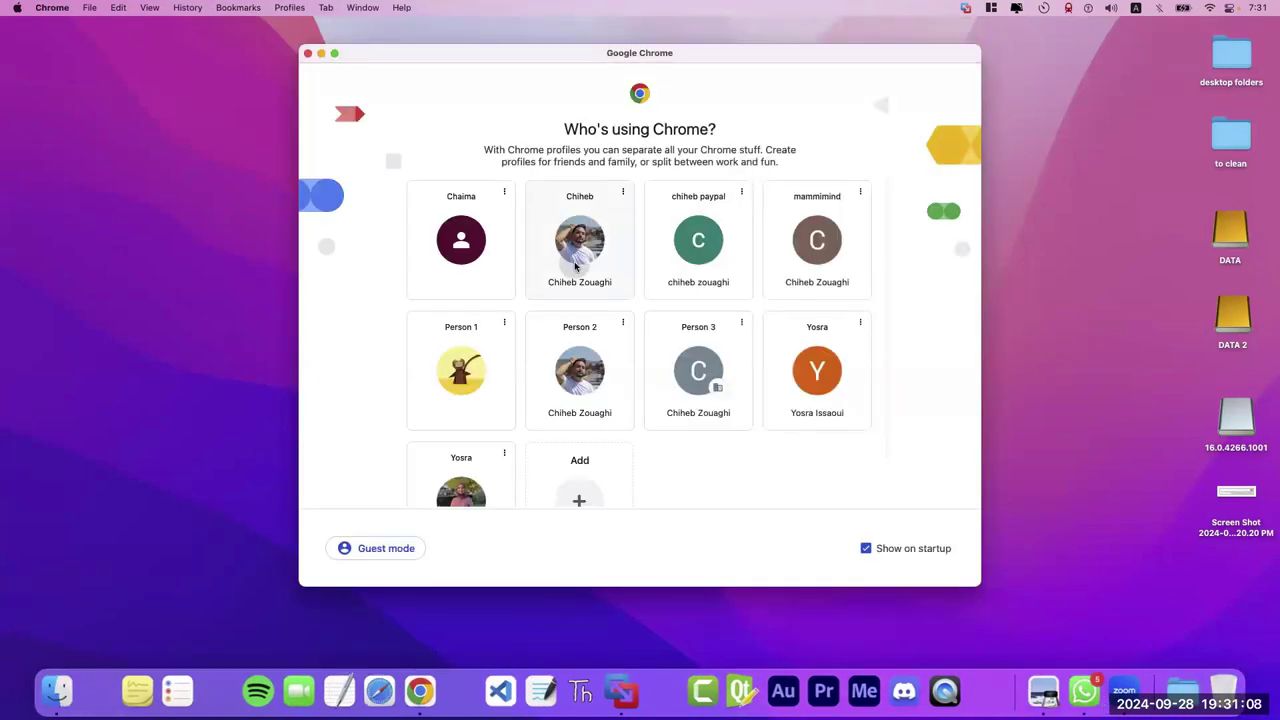
click(575, 250)
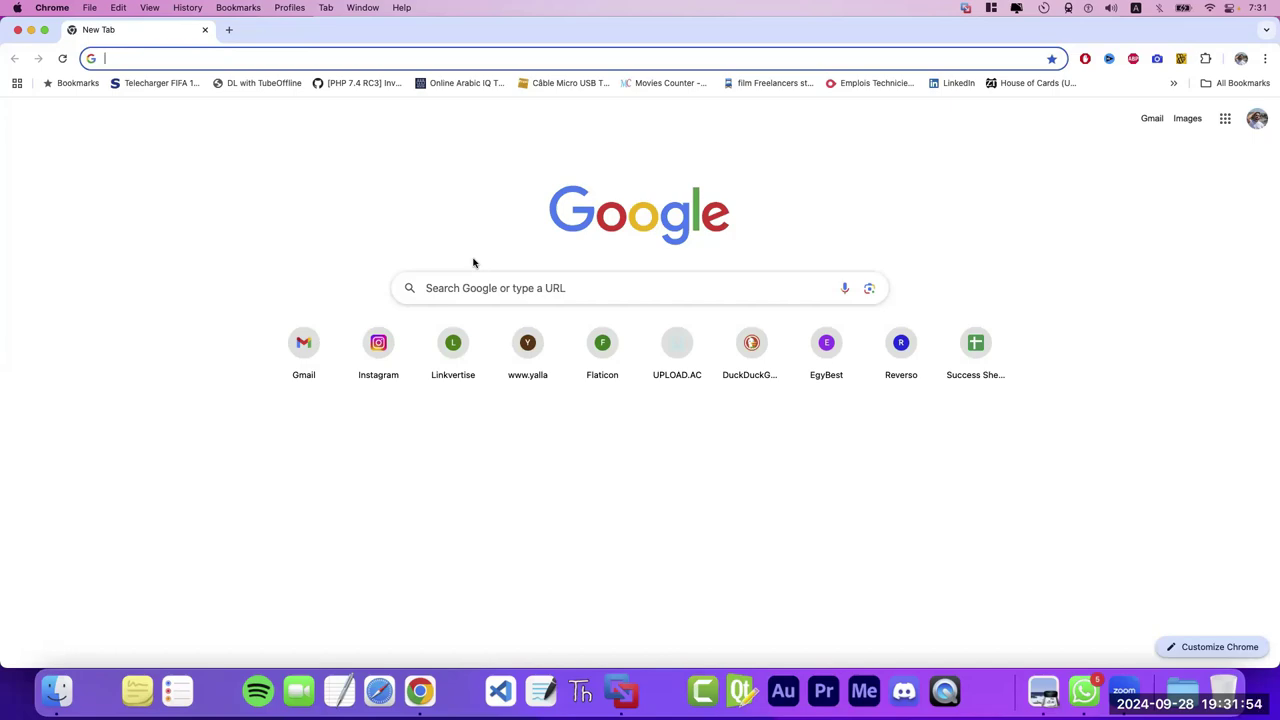
- Enter 'goog' in the address bar to open the QCM: Base De Données form in Google Forms
click(415, 223)
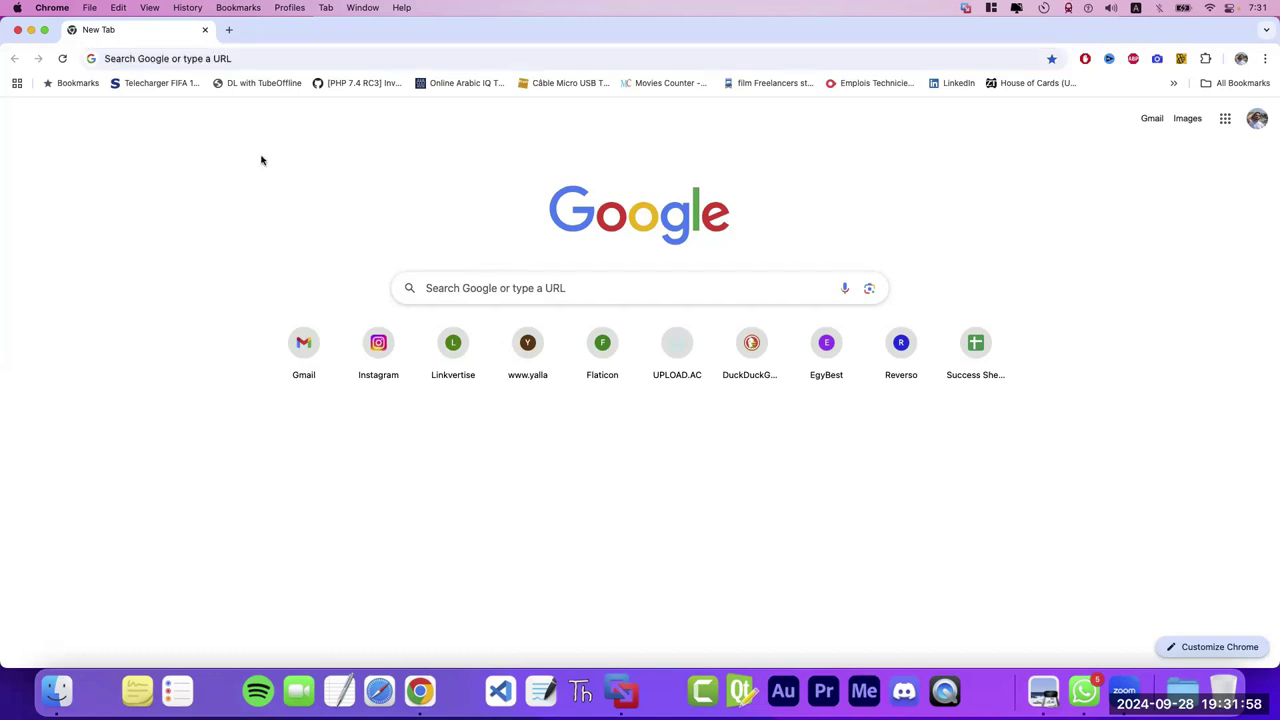
click(268, 59)
click(56, 178)
click(176, 62)
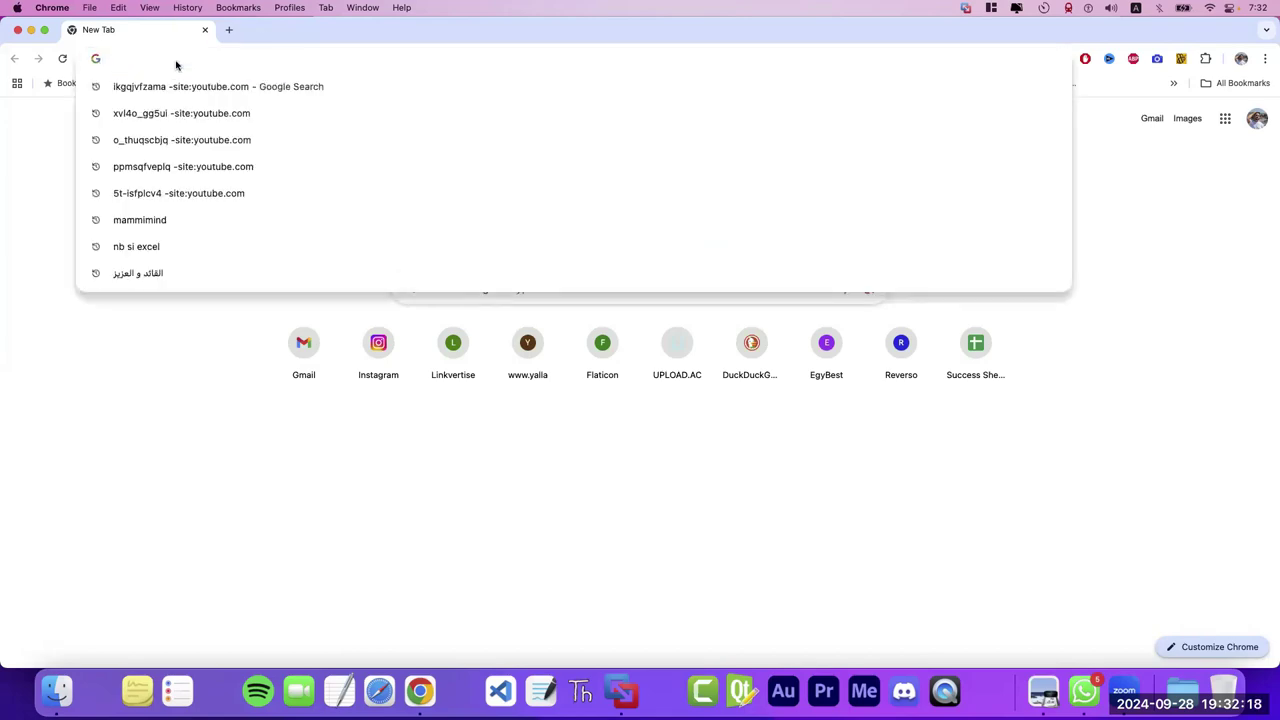
key(Return)
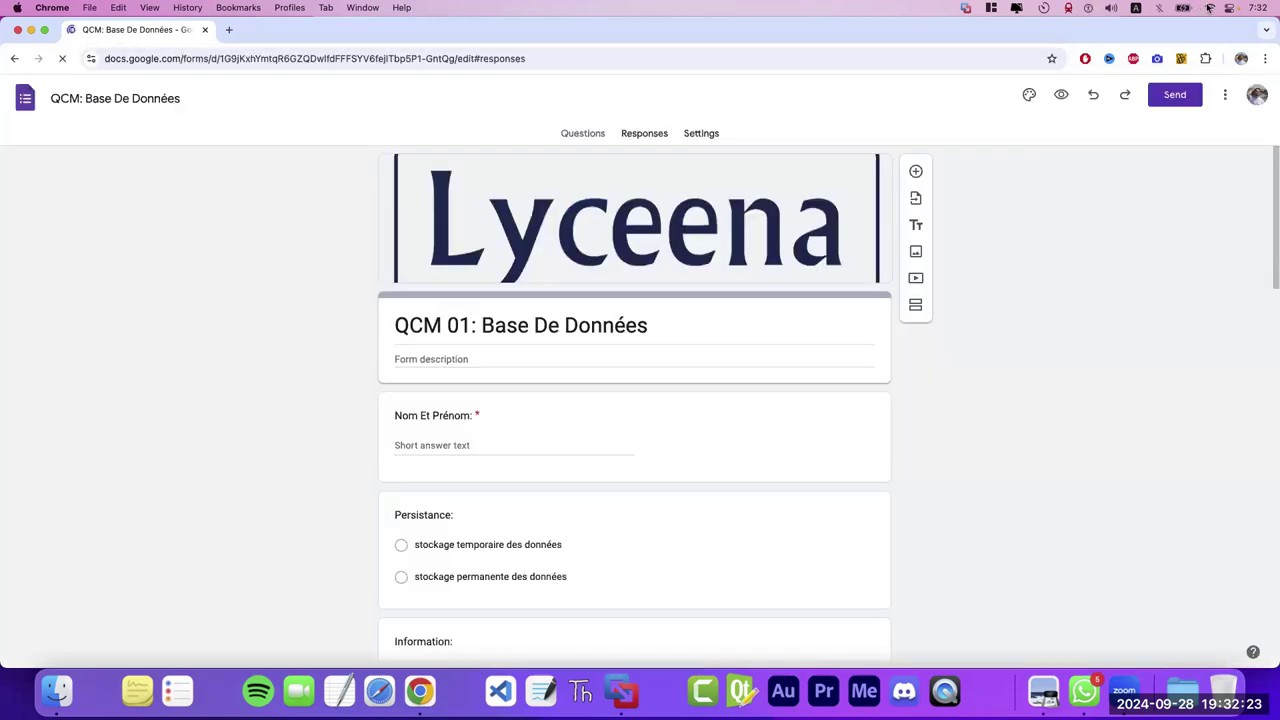
- Check the network menu, then go back to the Forms home page with its recent forms
click(1209, 8)
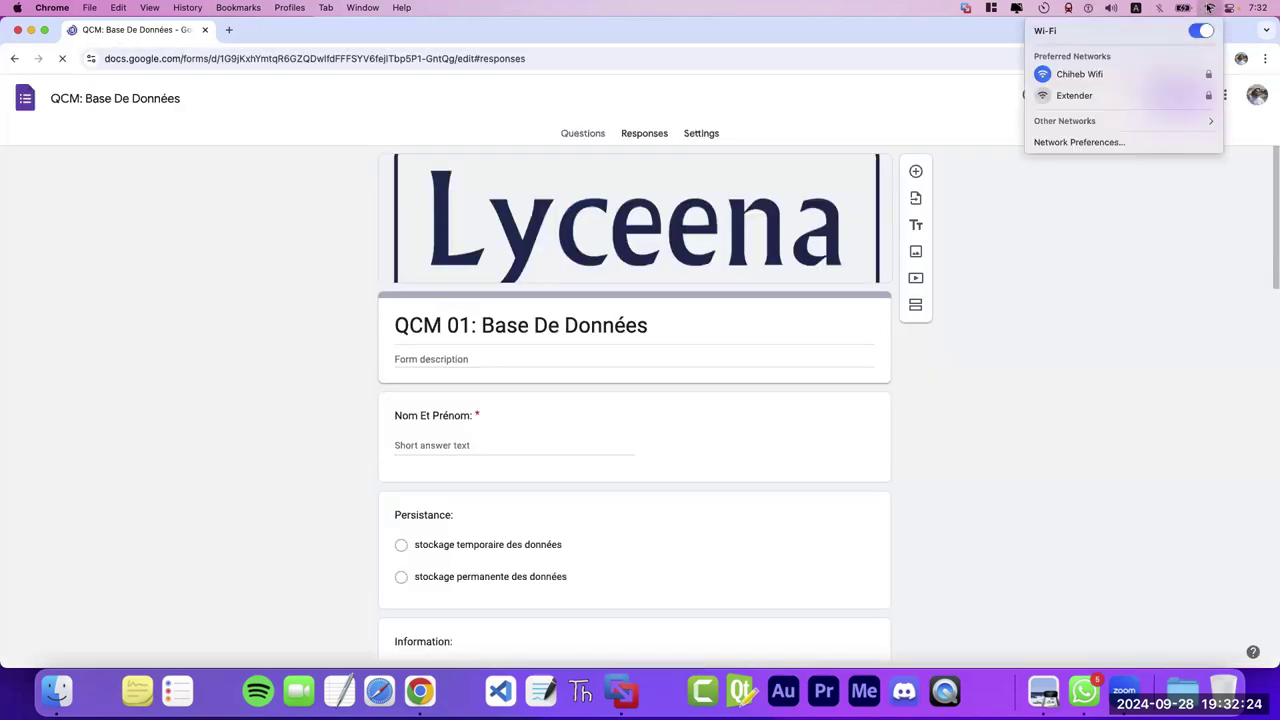
click(154, 126)
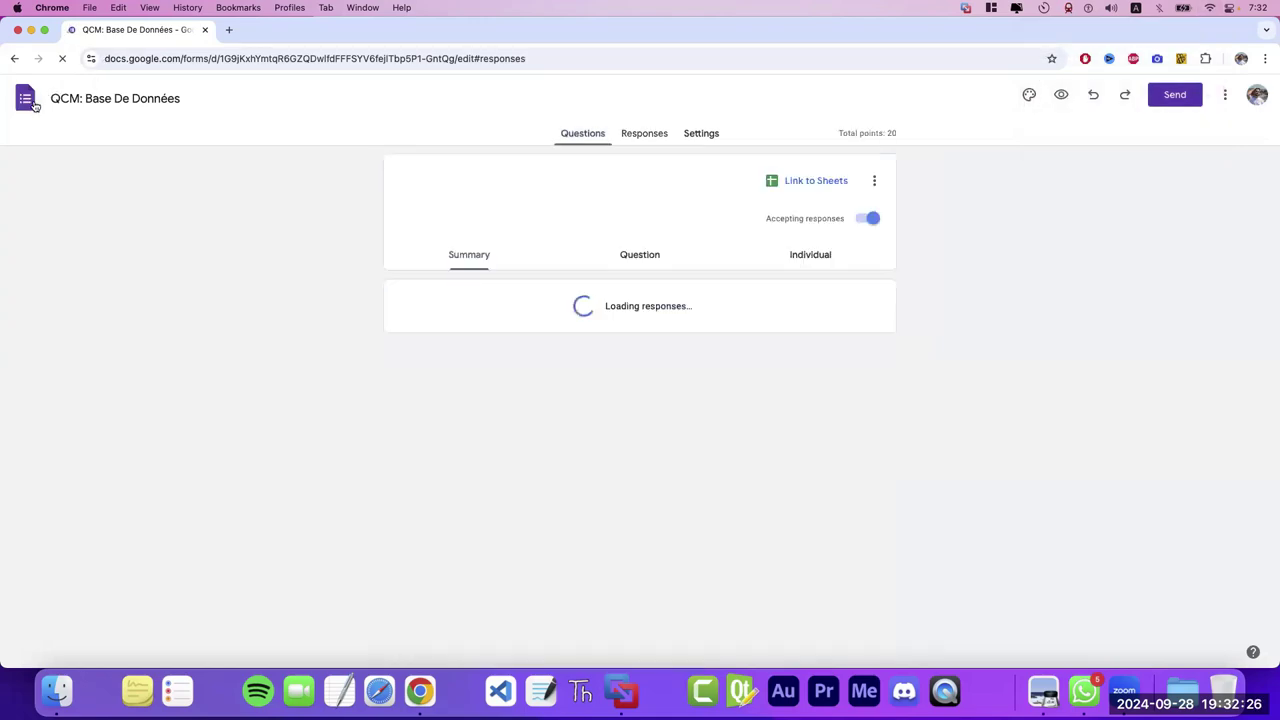
click(18, 101)
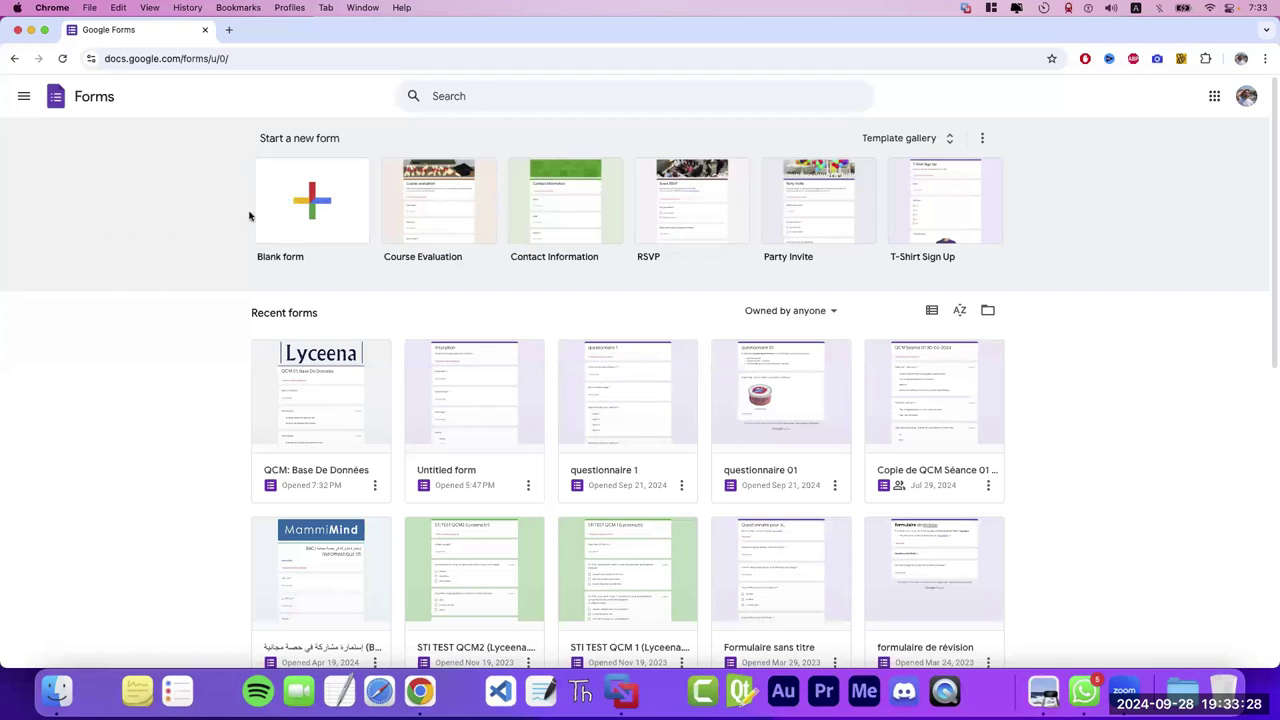
- Start a new Blank form from the 'Start a new form' row
click(311, 208)
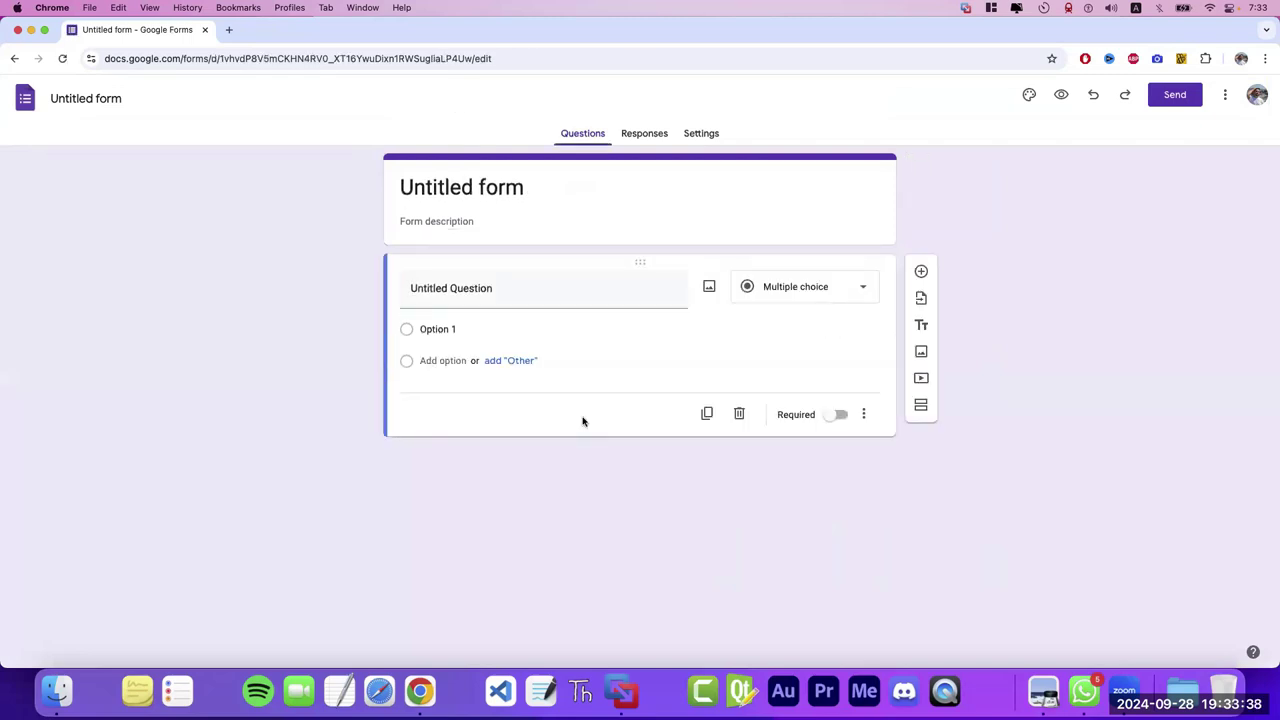
- Replace the 'Untitled form' title with 'Inscription' and commit it as the document name
click(521, 190)
mouse_move(521, 190)
mouse_down()
mouse_move(480, 190)
mouse_move(504, 190)
mouse_up()
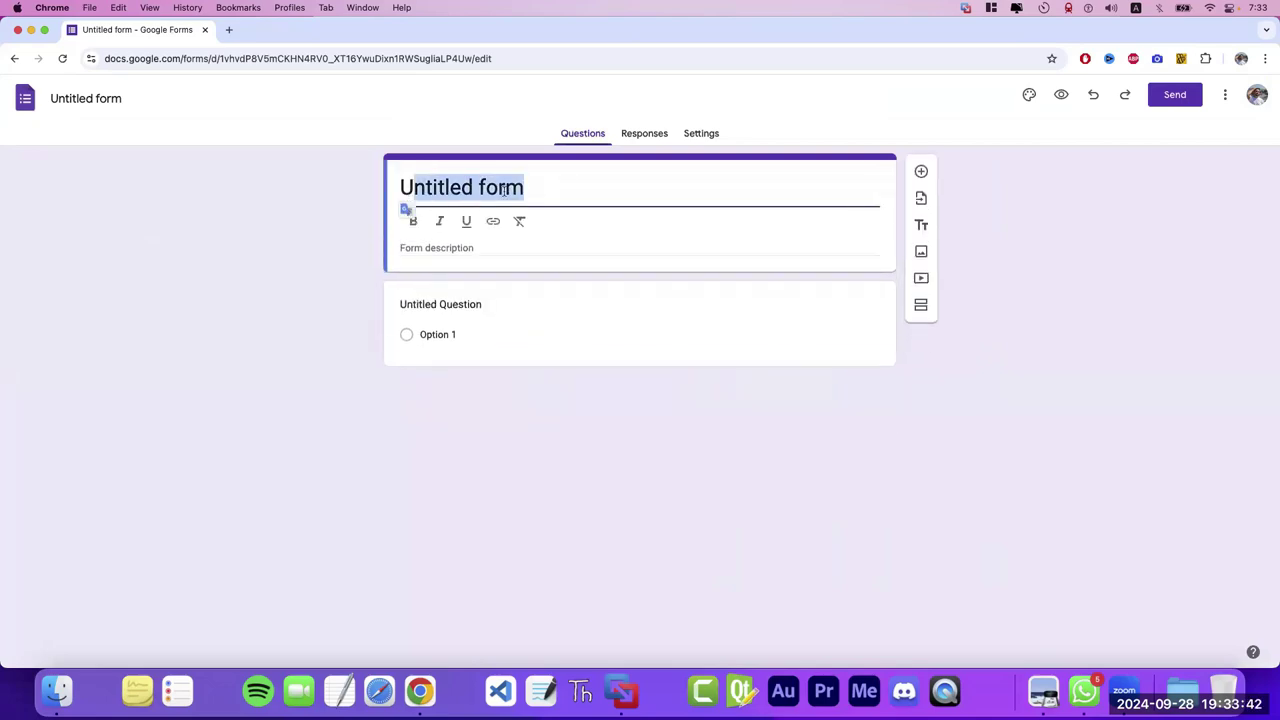
key(BackSpace)
key(BackSpace)
key(super+z)
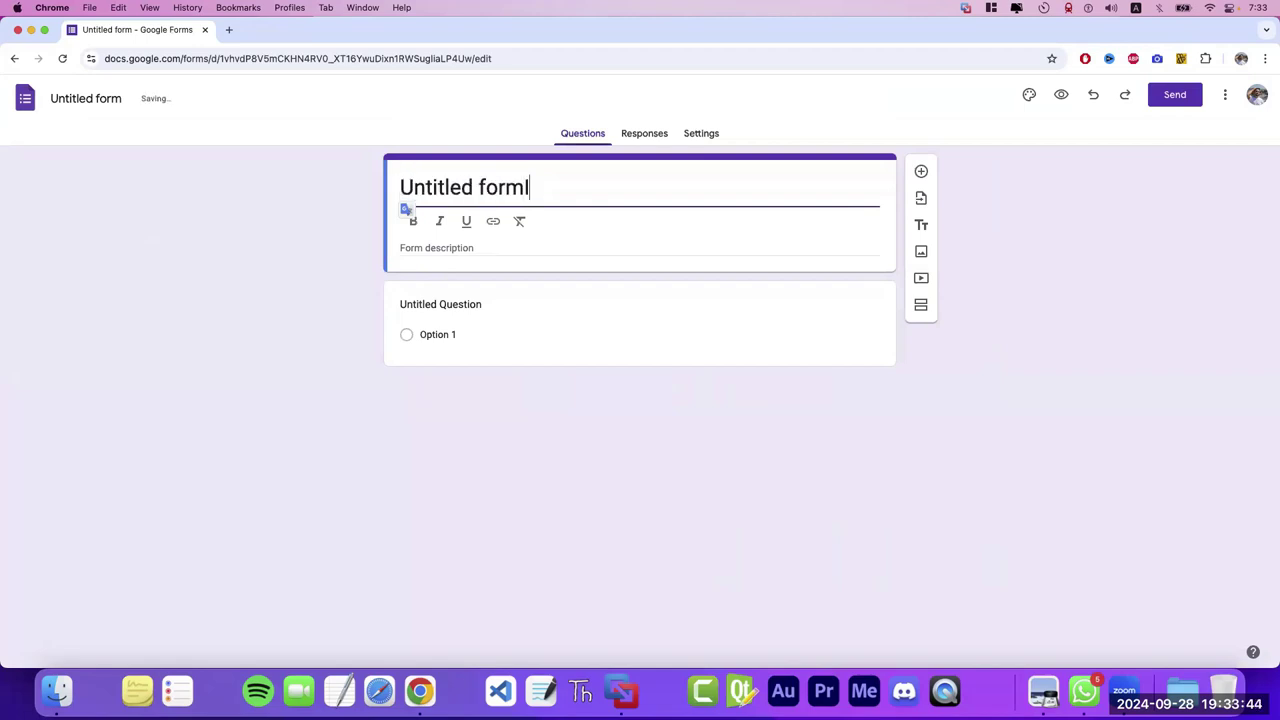
key(super+a)
key(BackSpace)
text(Inscription)
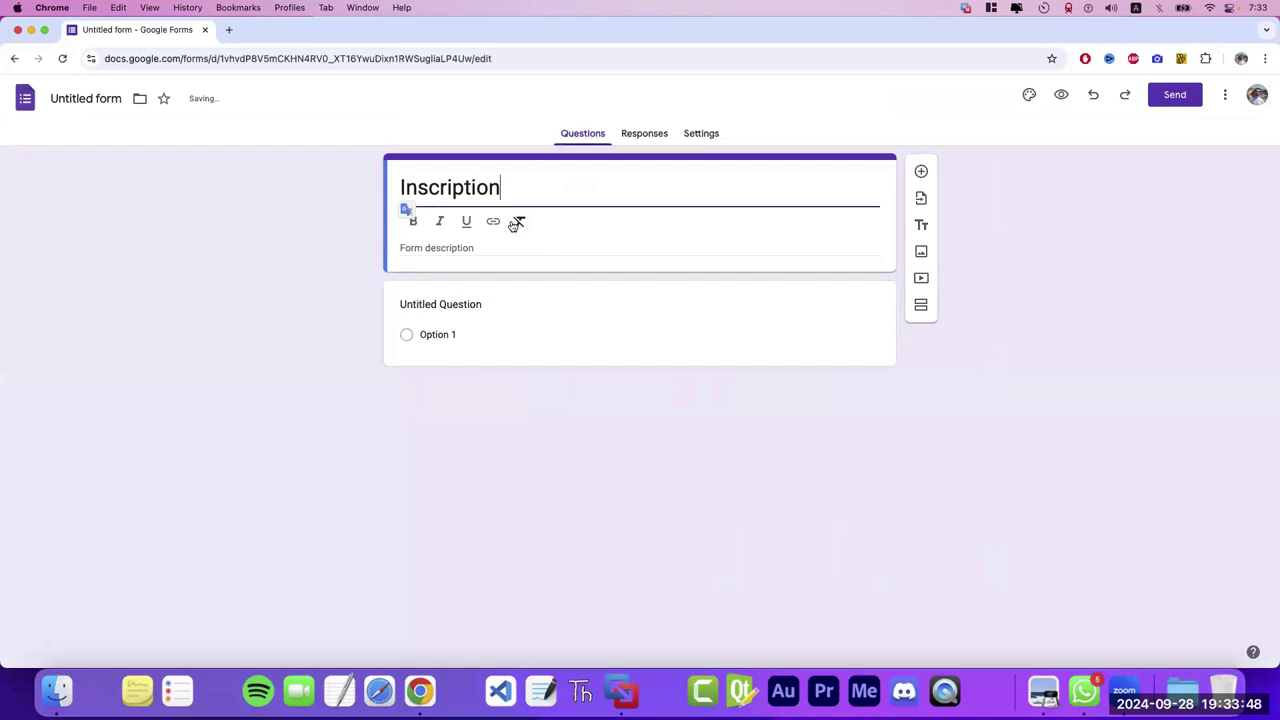
click(303, 208)
click(85, 98)
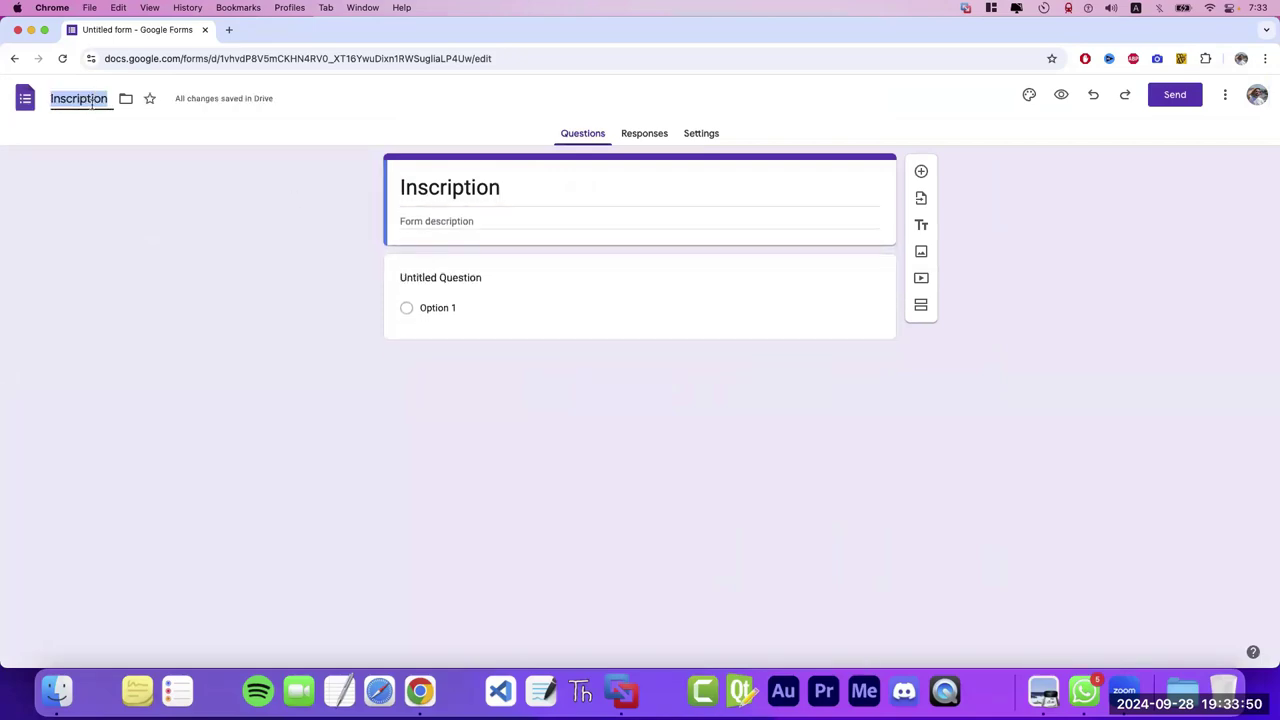
click(62, 194)
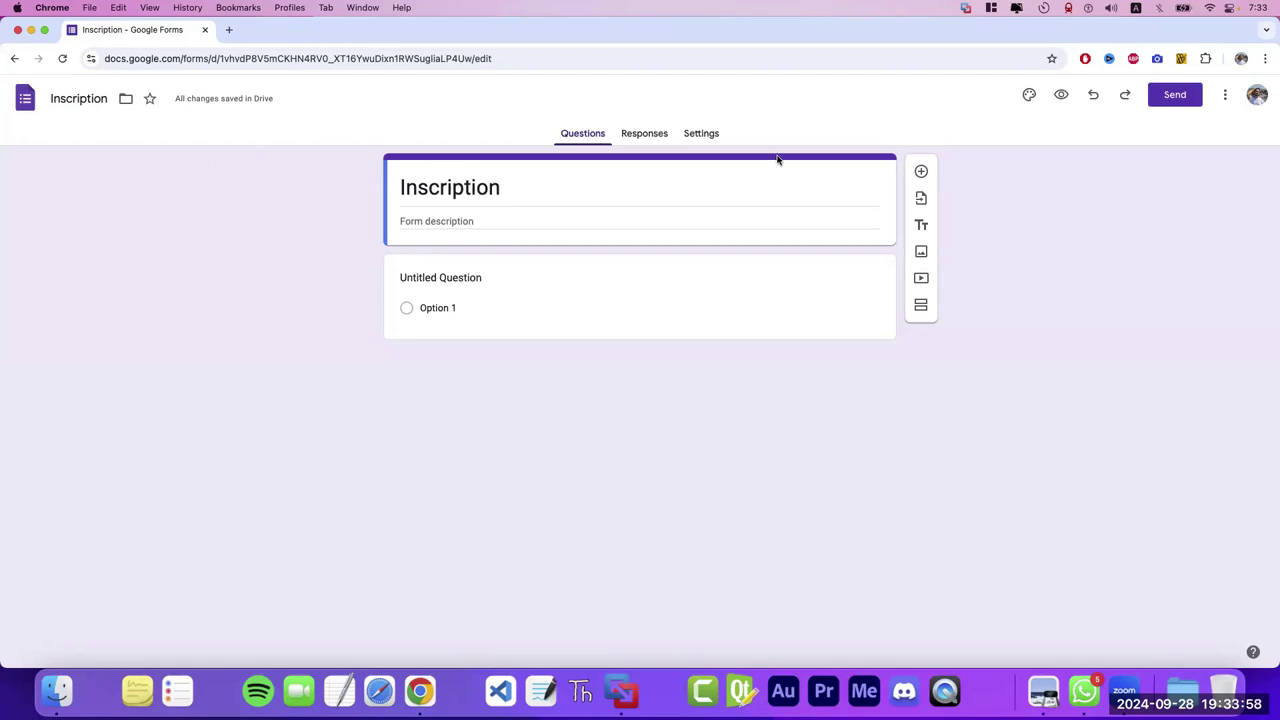
- Type 'Formulaire d'Inscription d'une compétition en ligne' into the form description field
click(498, 278)
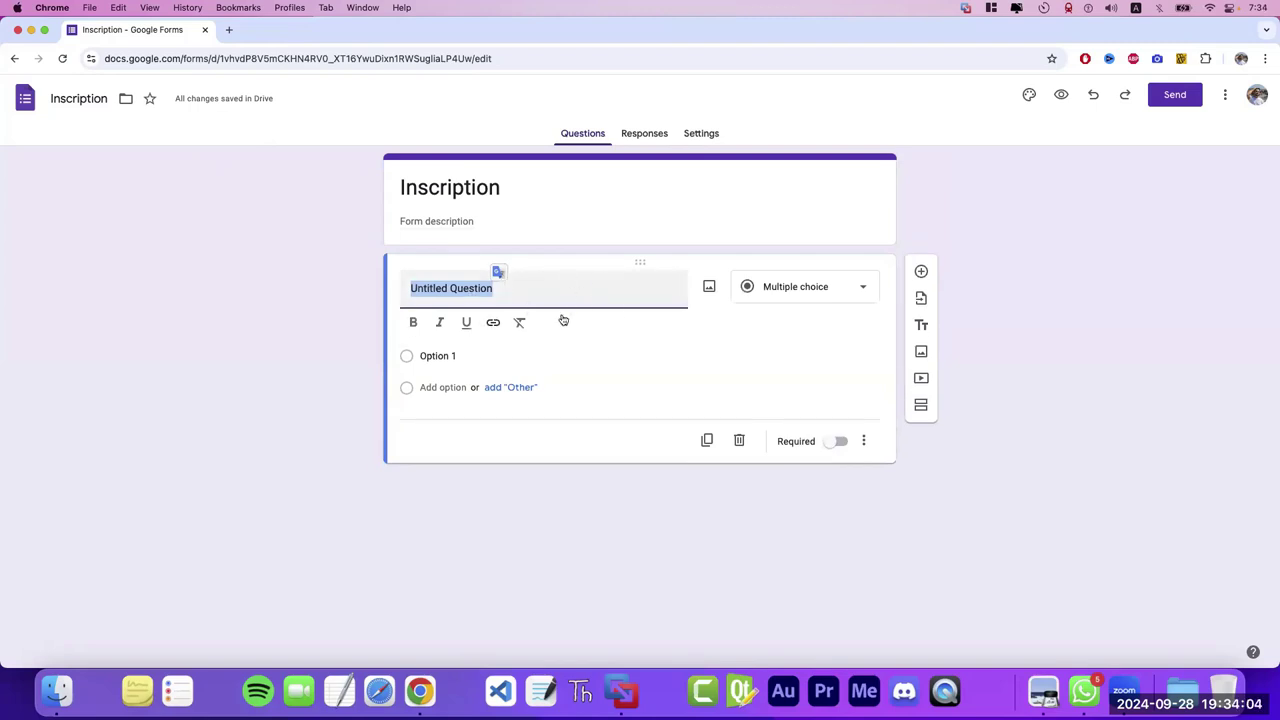
click(460, 221)
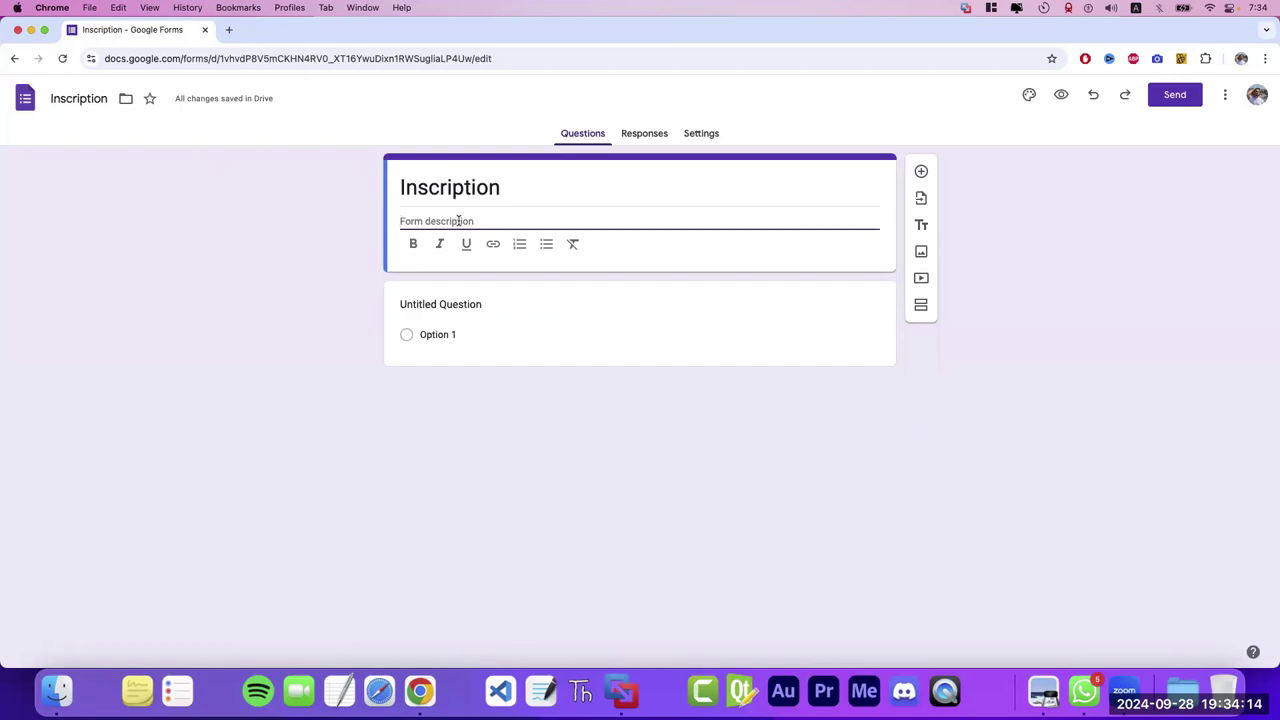
text(Formulaire d'Inscription d'une compétit)
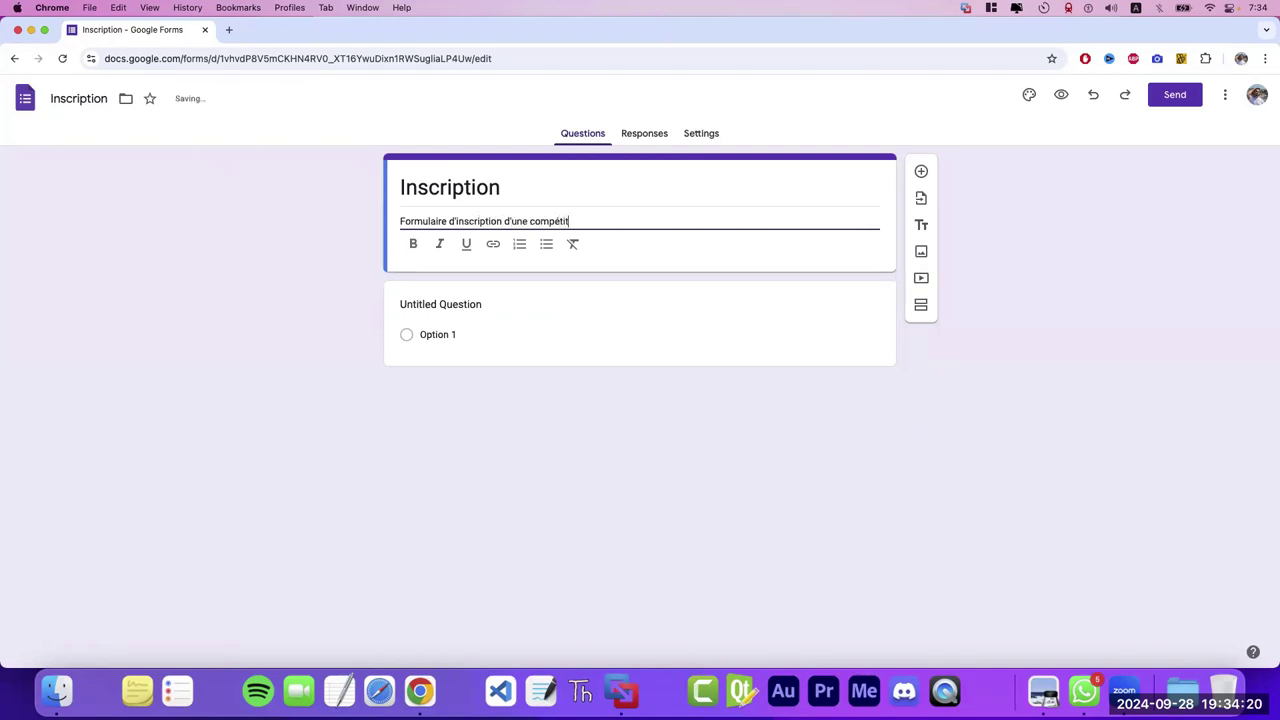
text(ion en ligne)
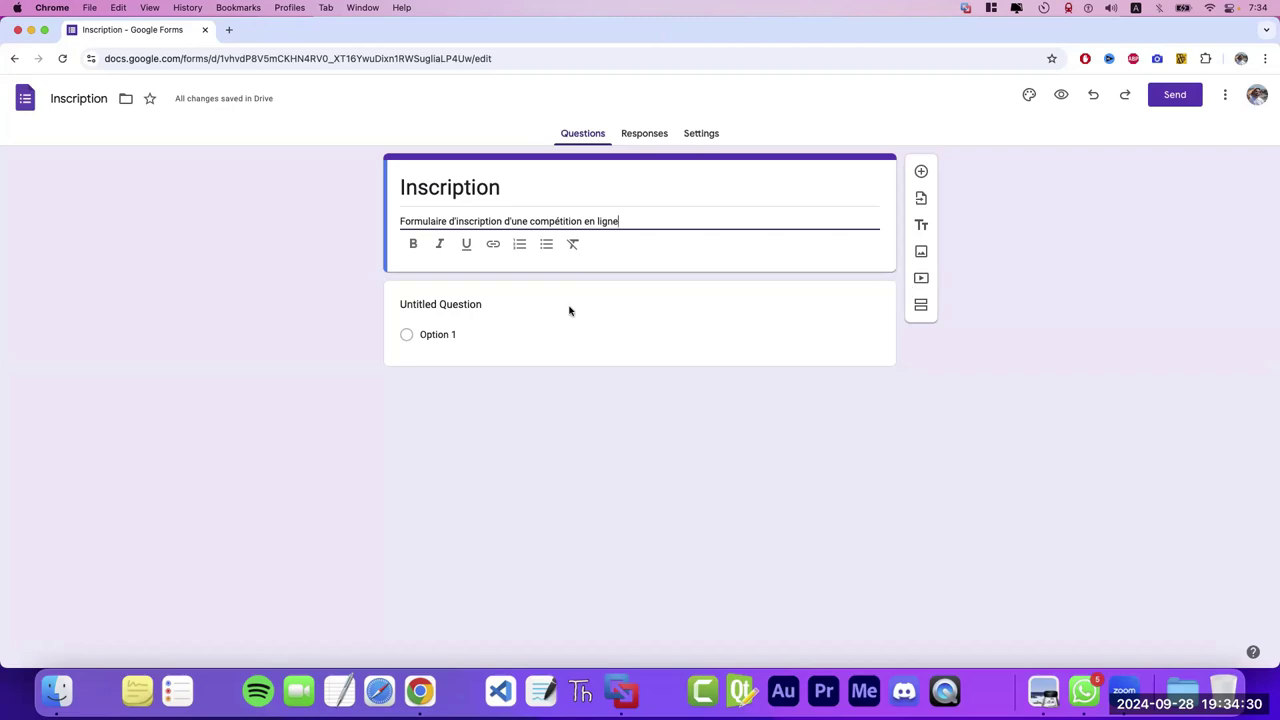
click(483, 305)
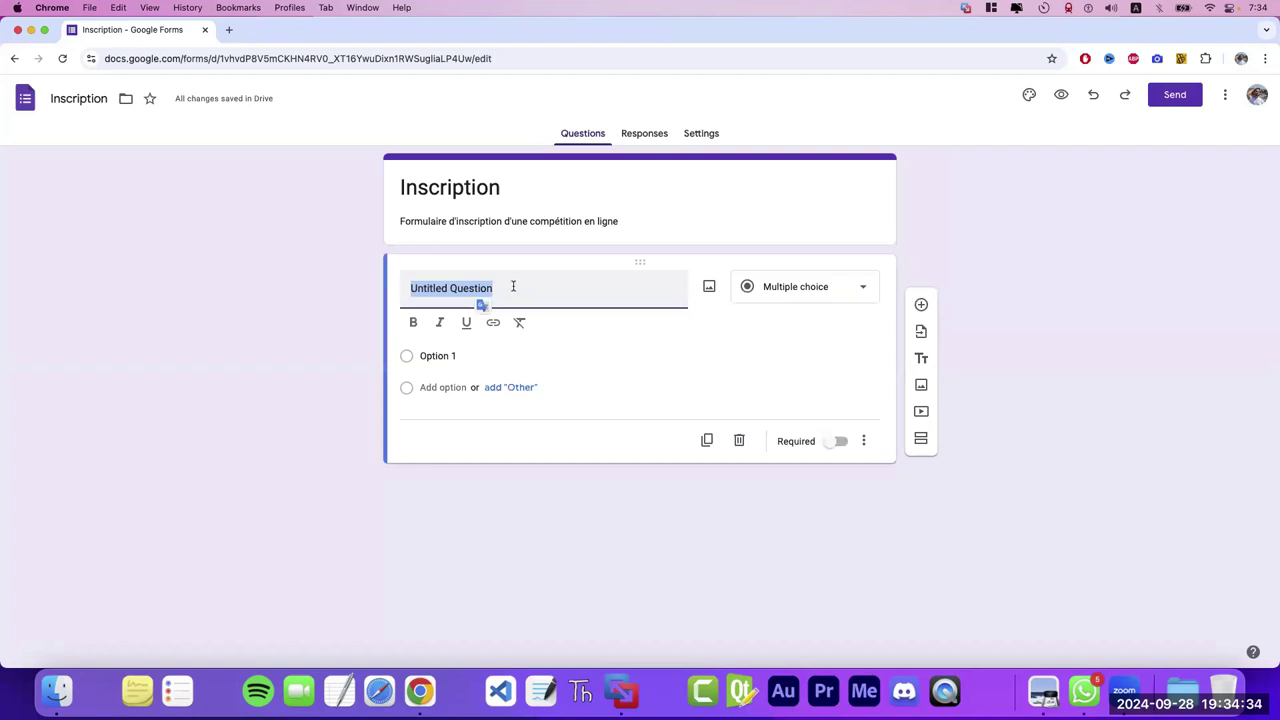
- Select the description and toggle bold, italic and underline on and off, leaving it unformatted
triple_click(630, 220)
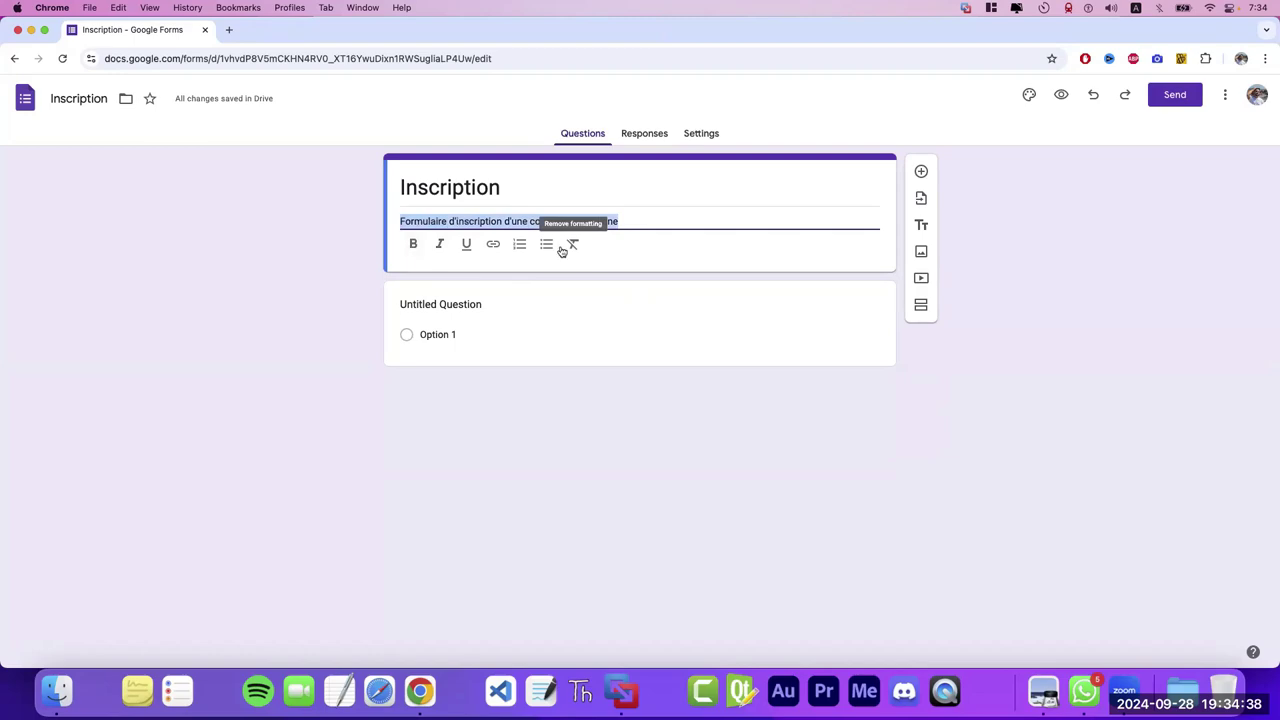
click(414, 248)
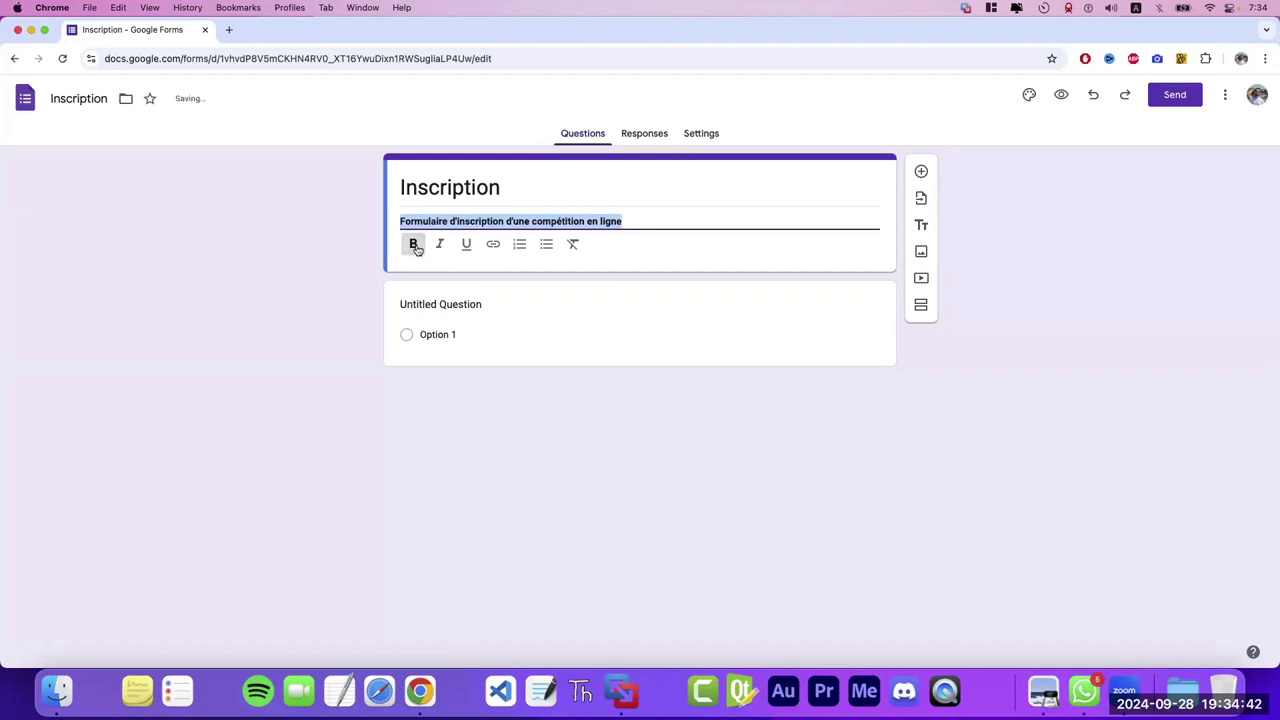
click(414, 248)
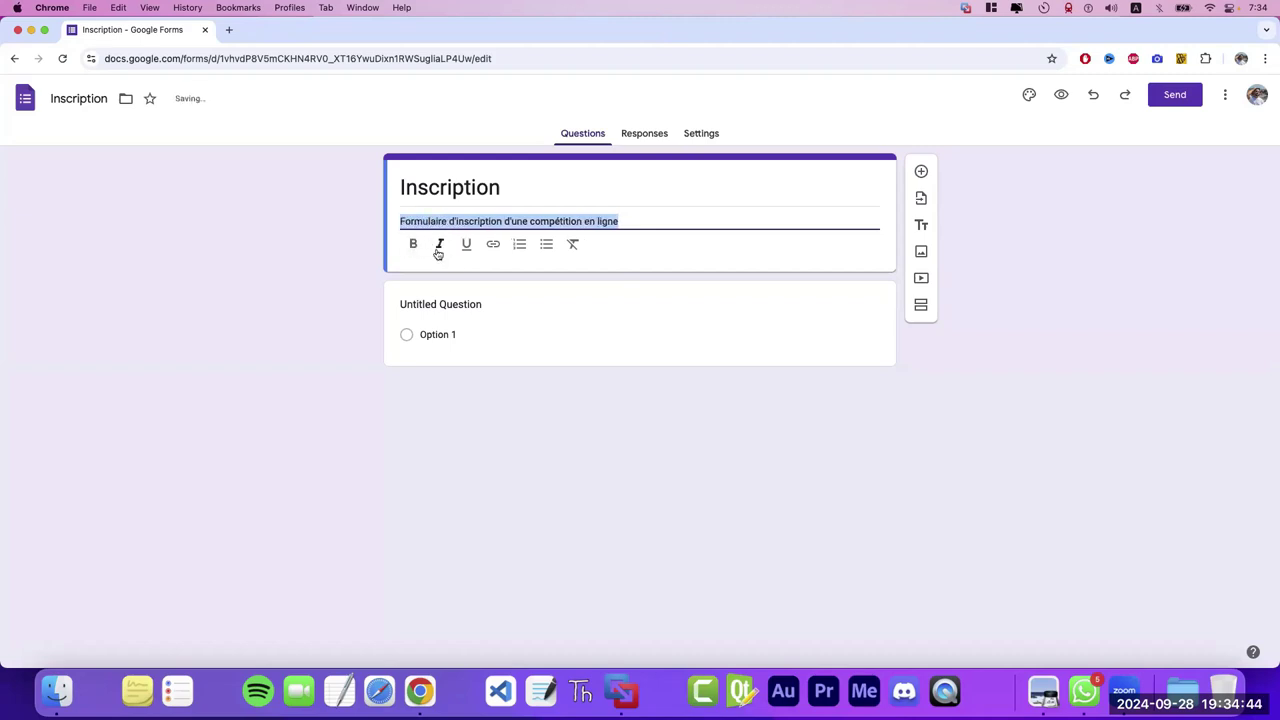
click(439, 246)
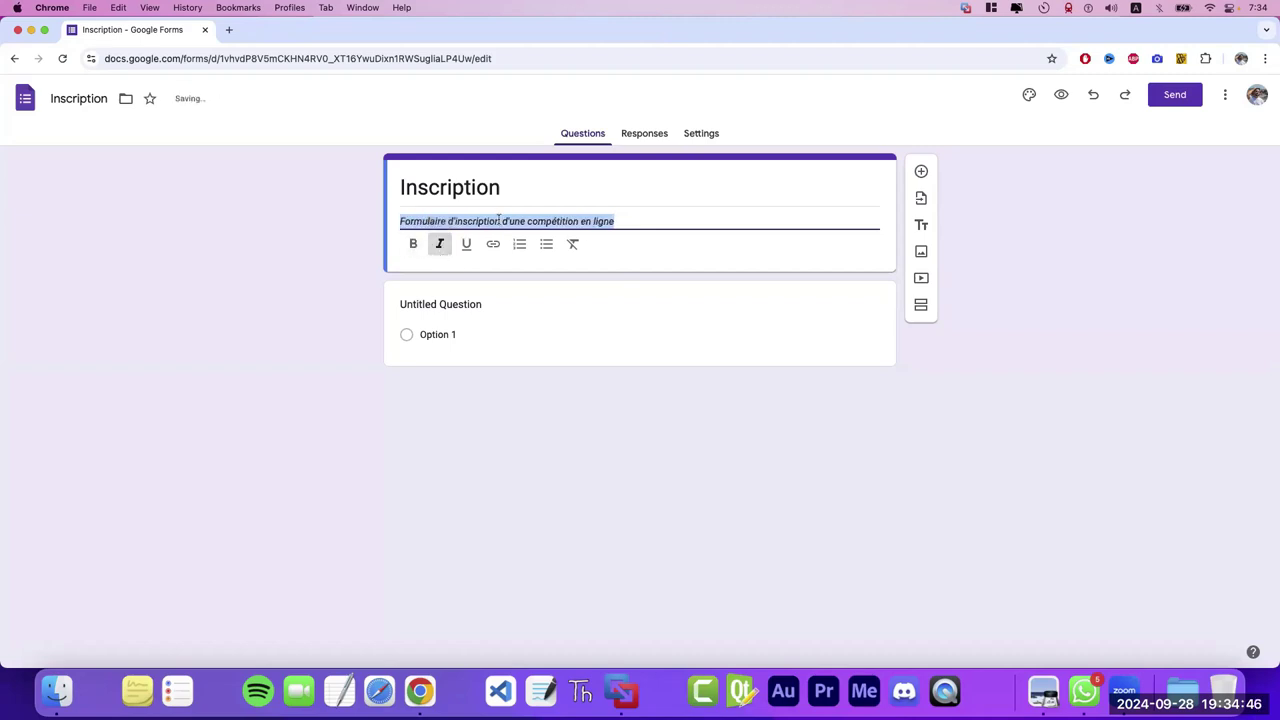
click(439, 246)
click(467, 246)
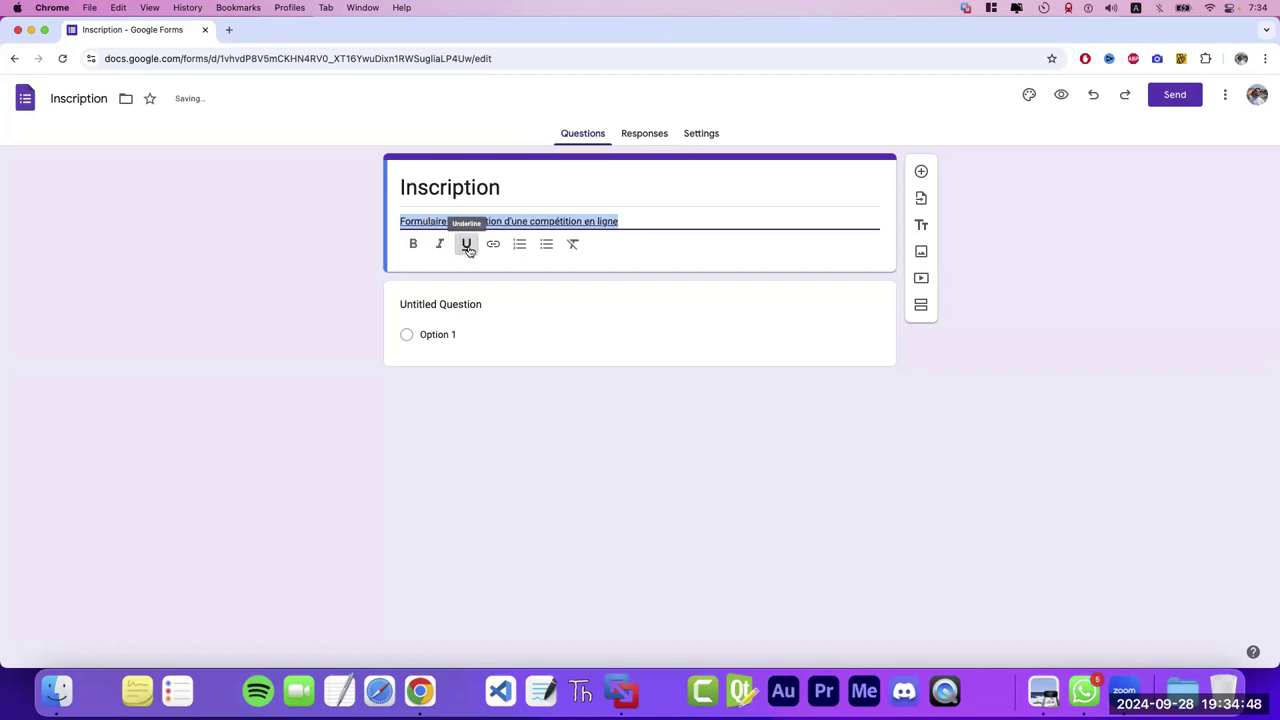
click(467, 246)
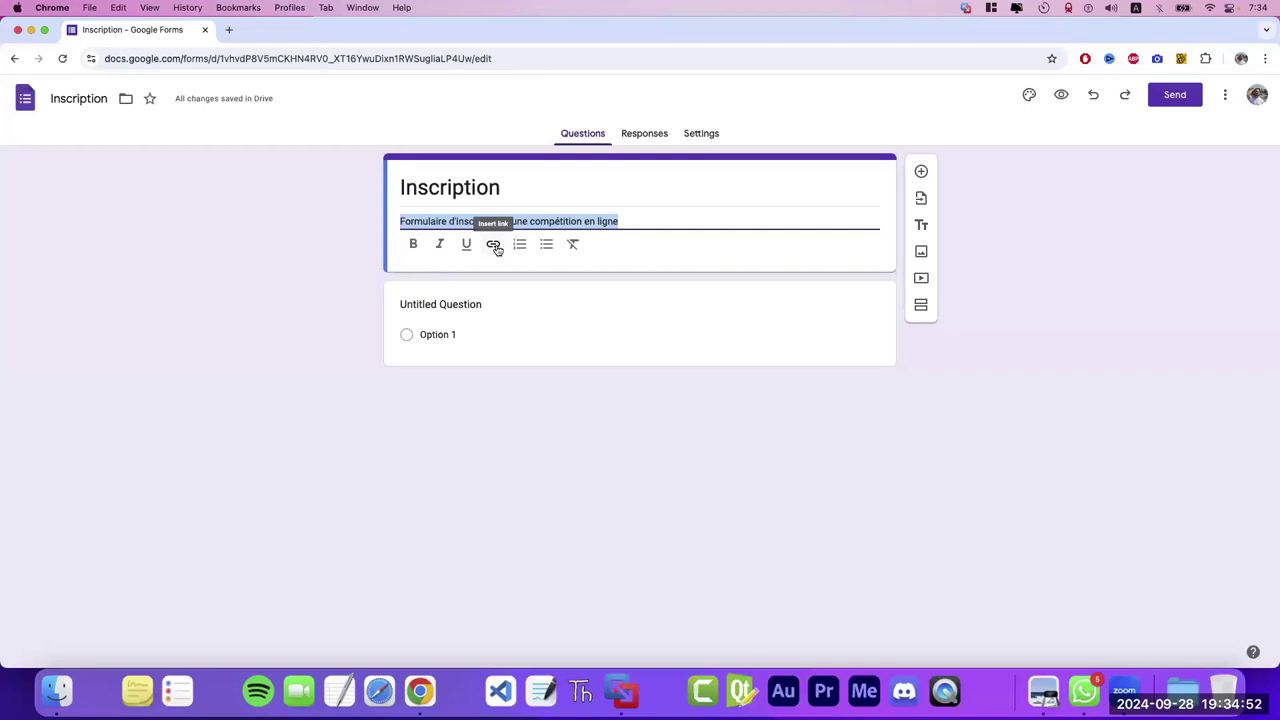
- Cancel the Add Link dialog without linking, then deselect the description
click(494, 246)
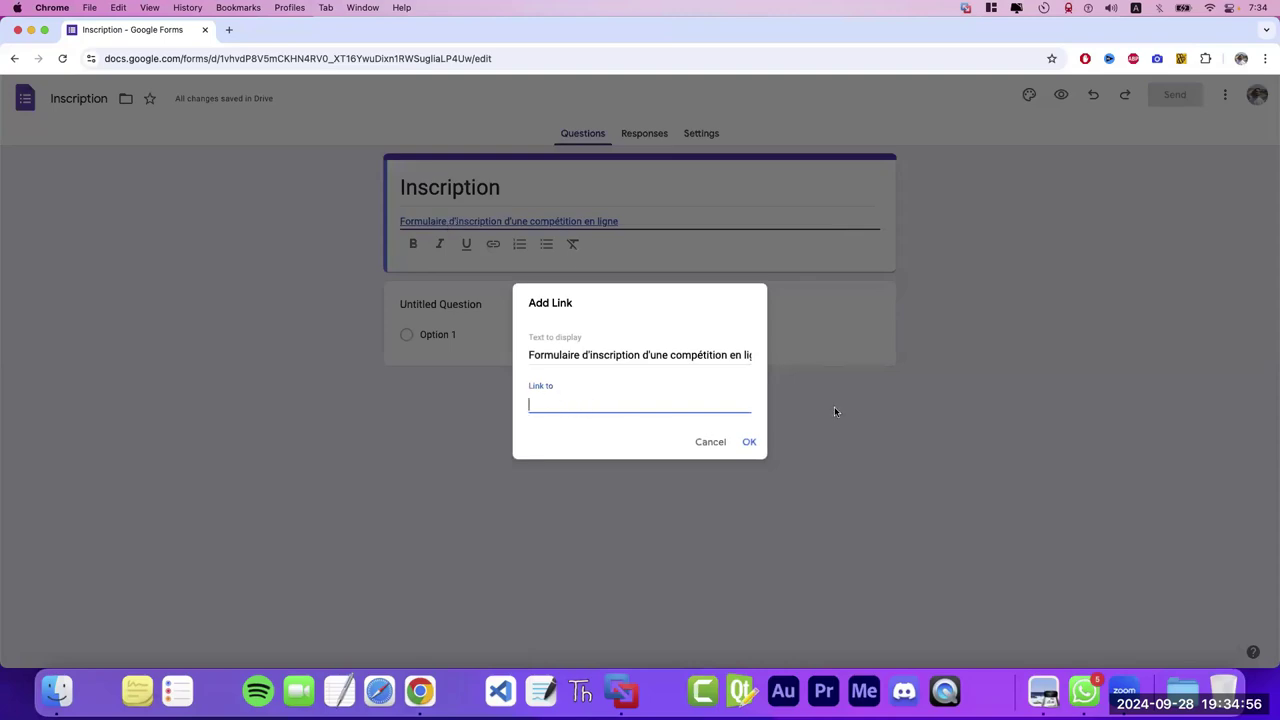
click(722, 443)
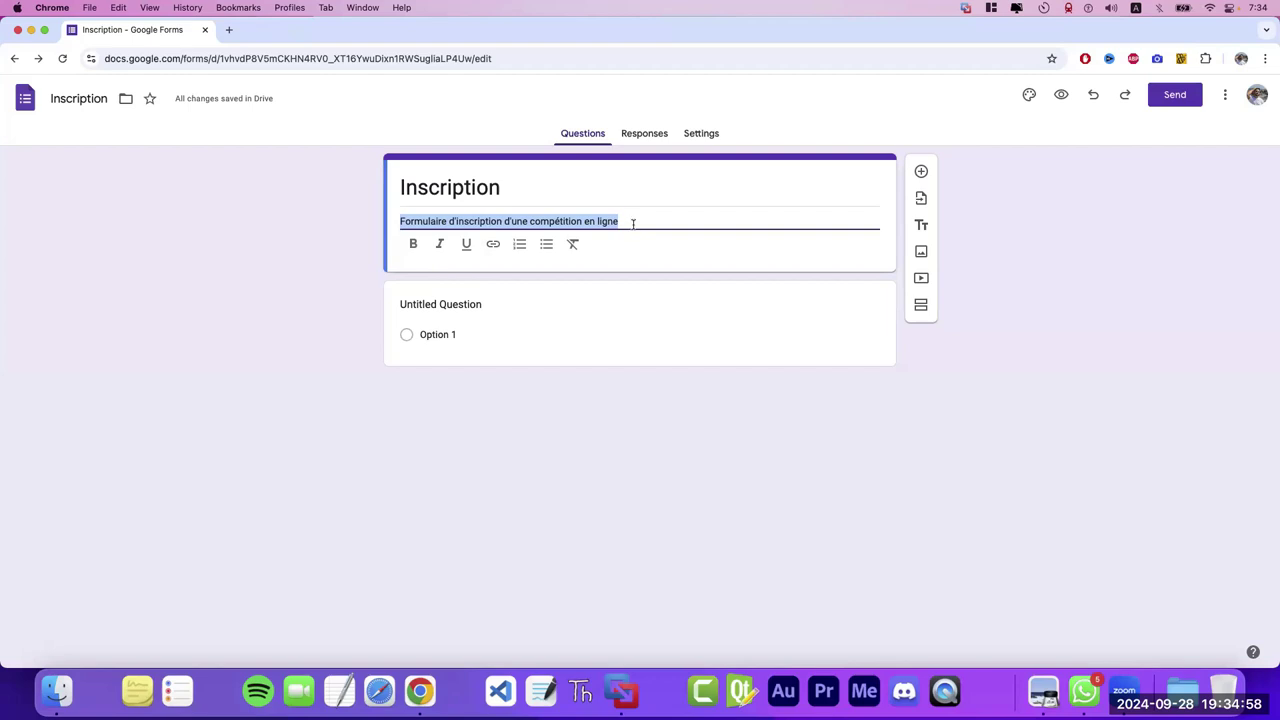
click(631, 221)
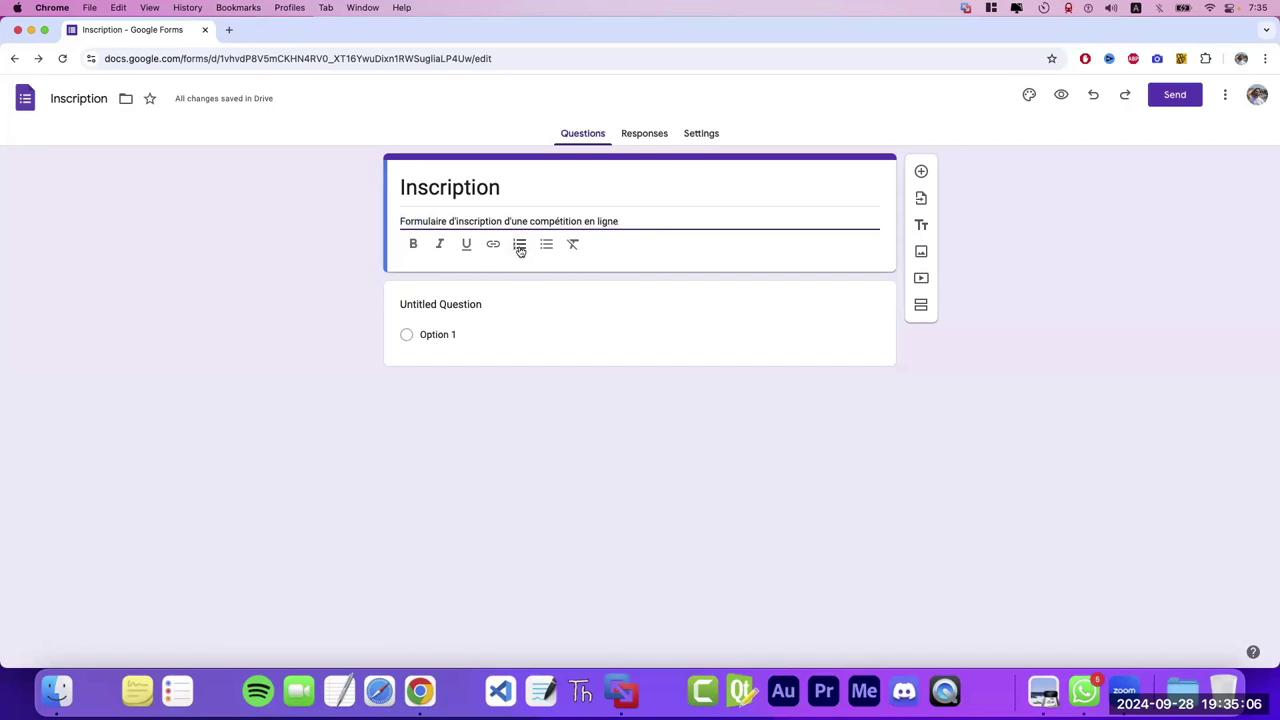
click(519, 248)
key(Return)
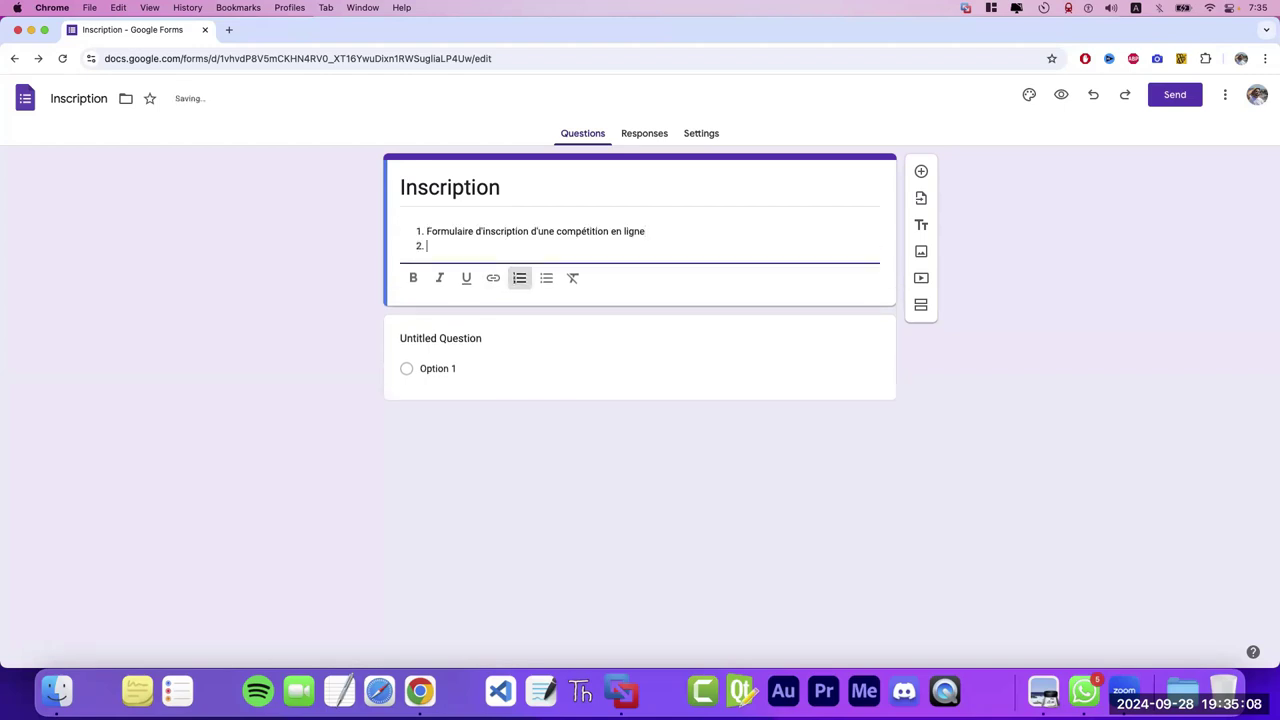
key(BackSpace)
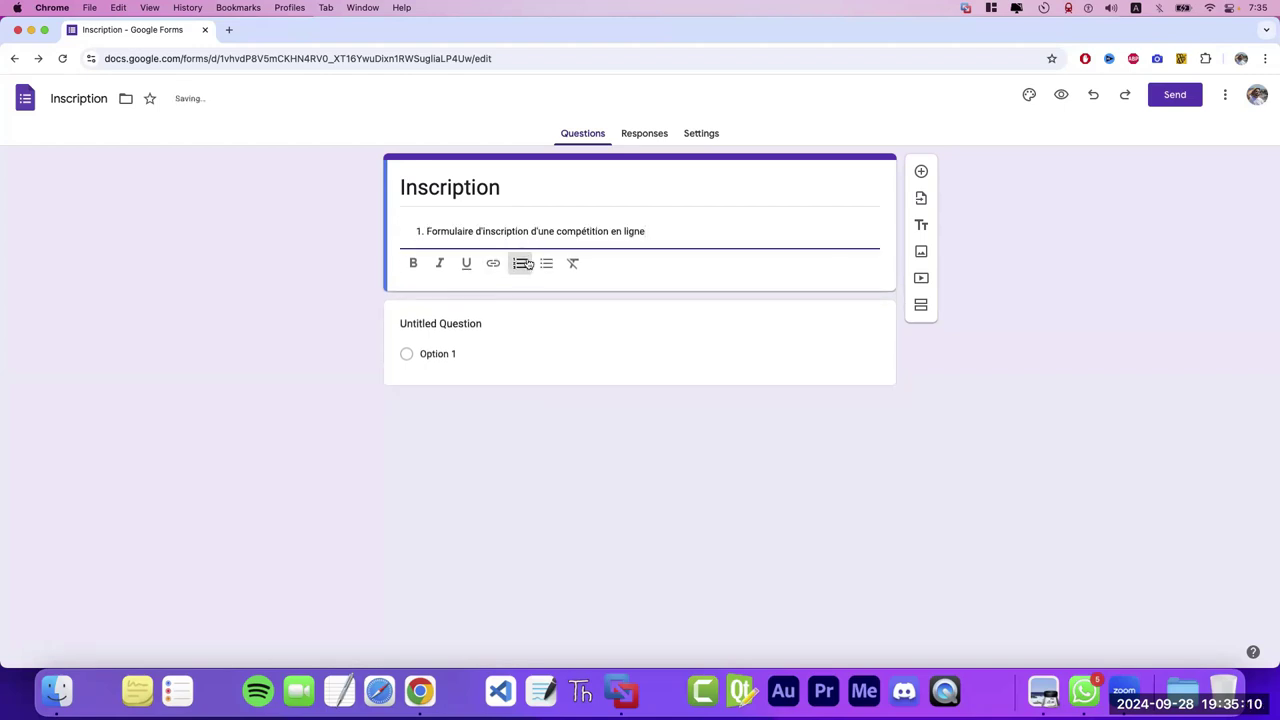
click(527, 260)
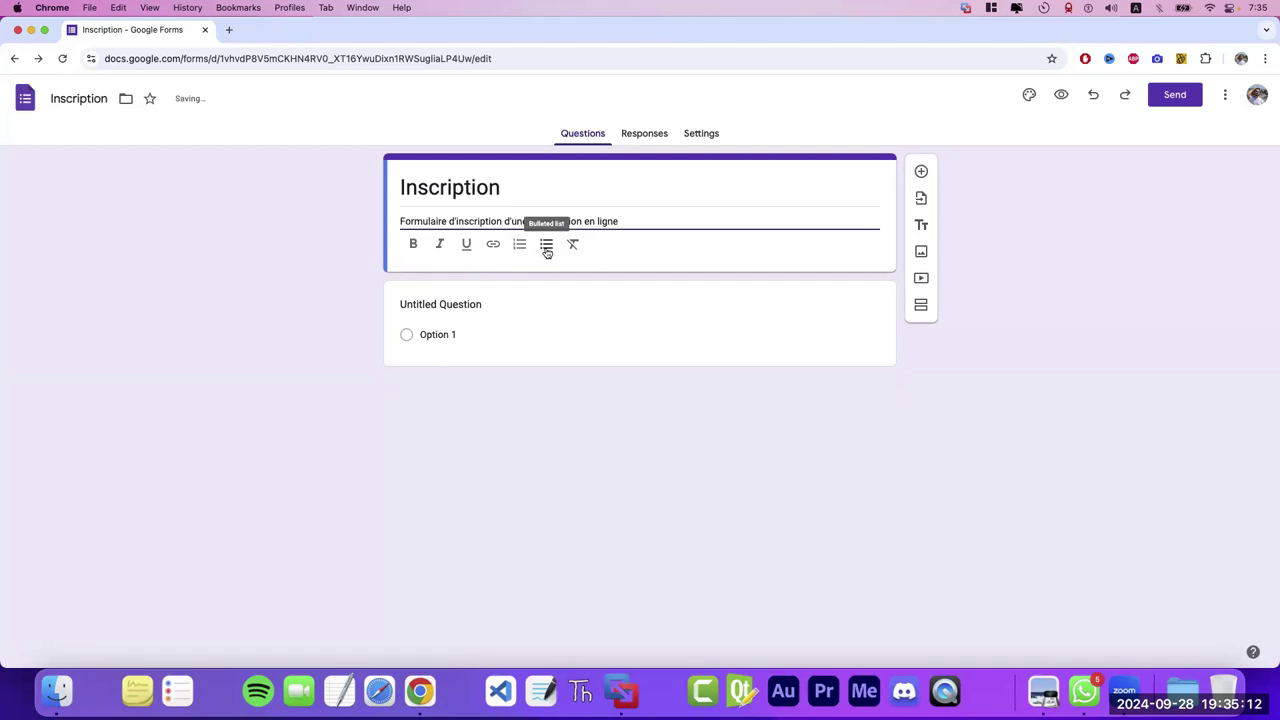
click(547, 252)
click(545, 252)
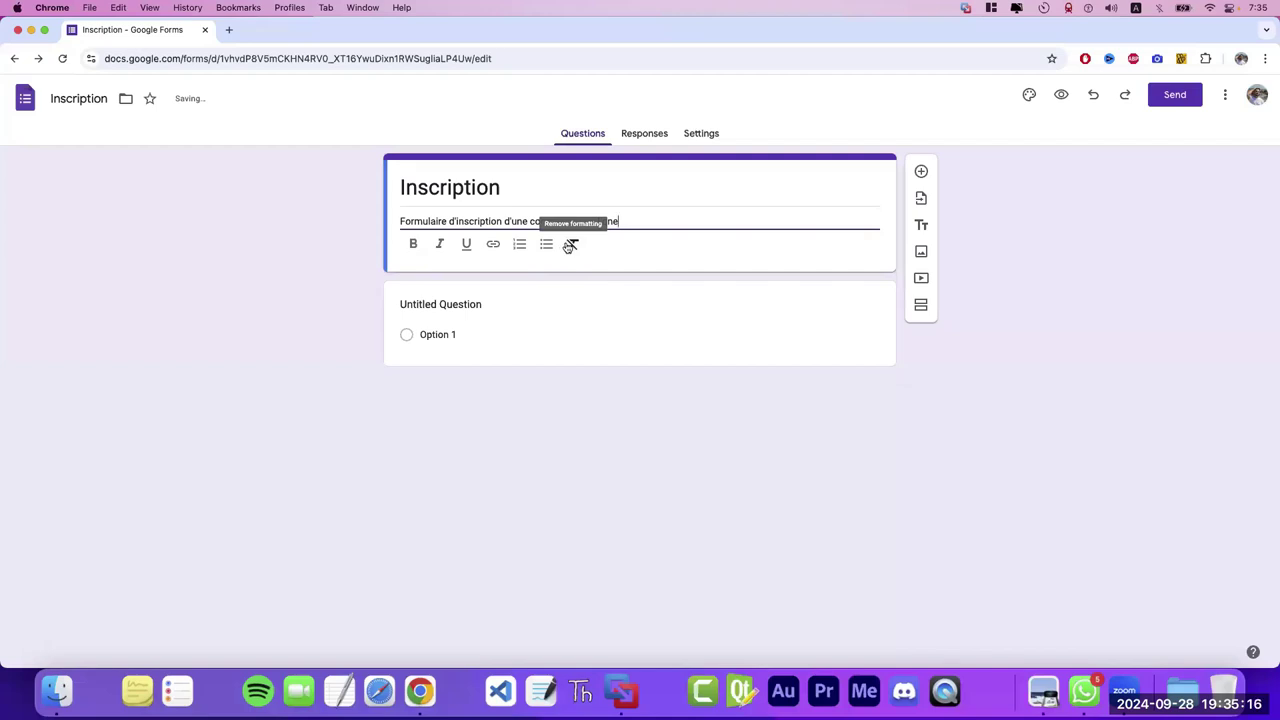
triple_click(484, 221)
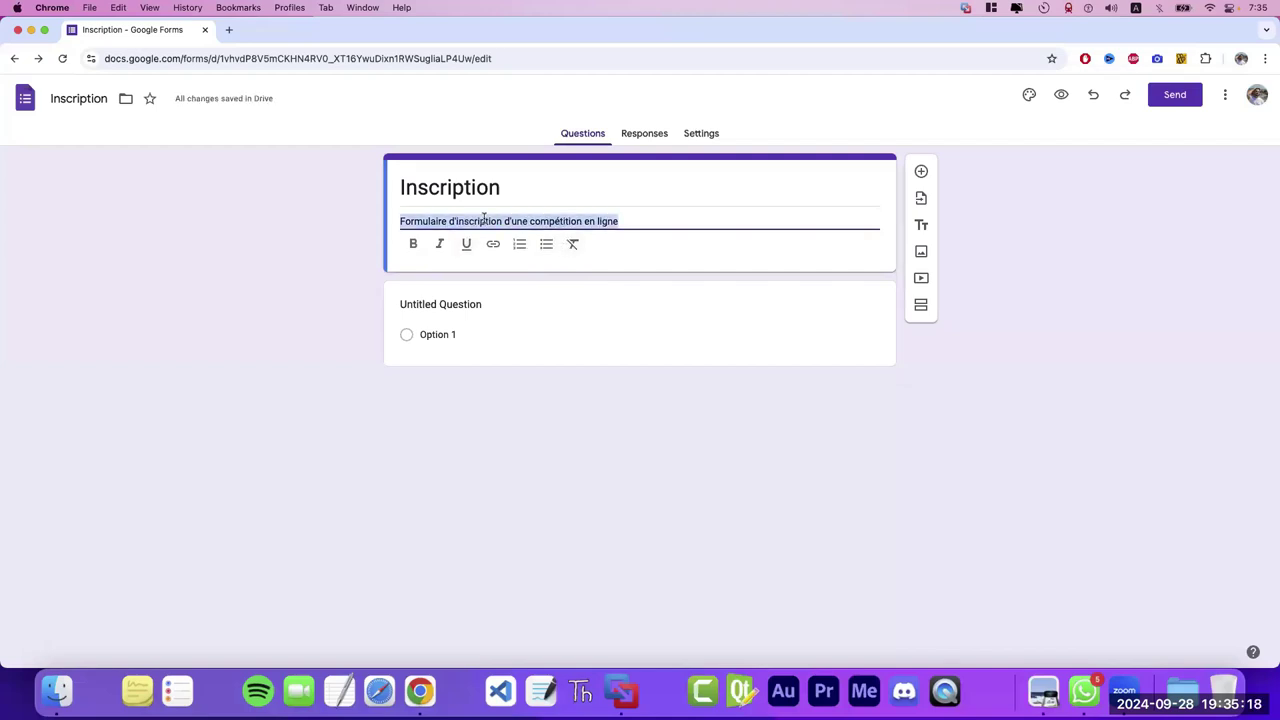
click(413, 244)
click(439, 244)
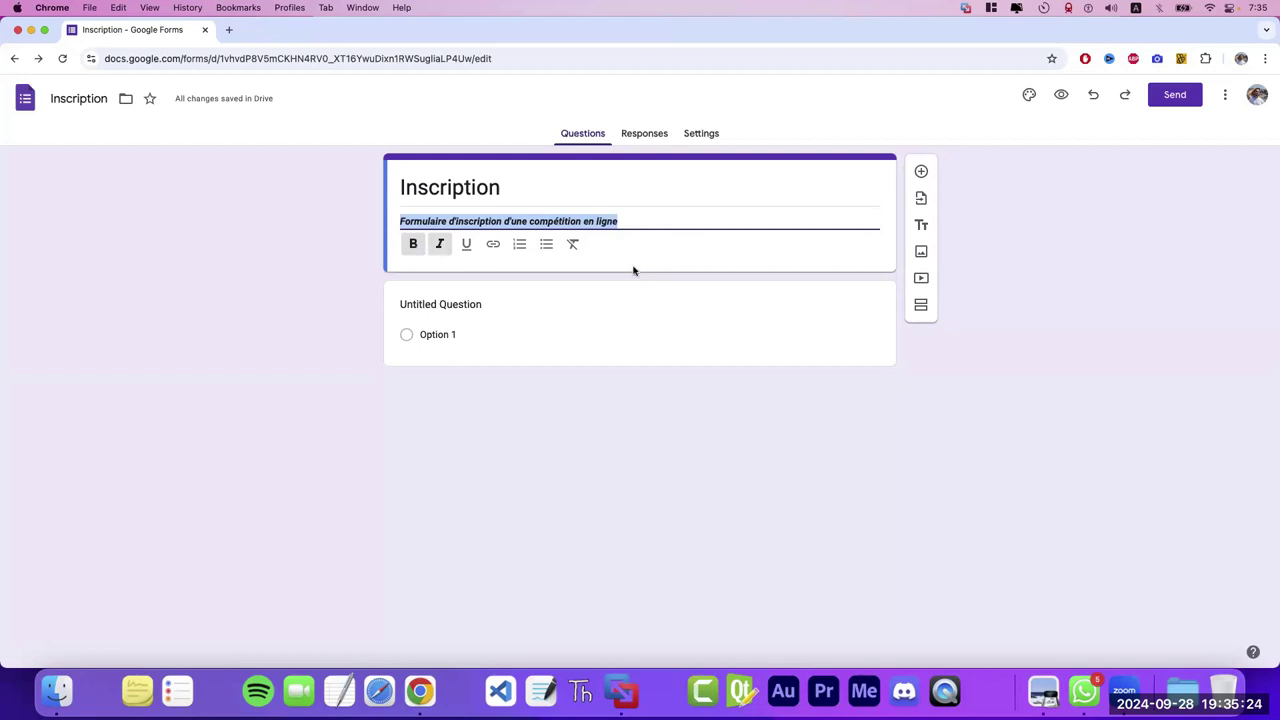
click(572, 245)
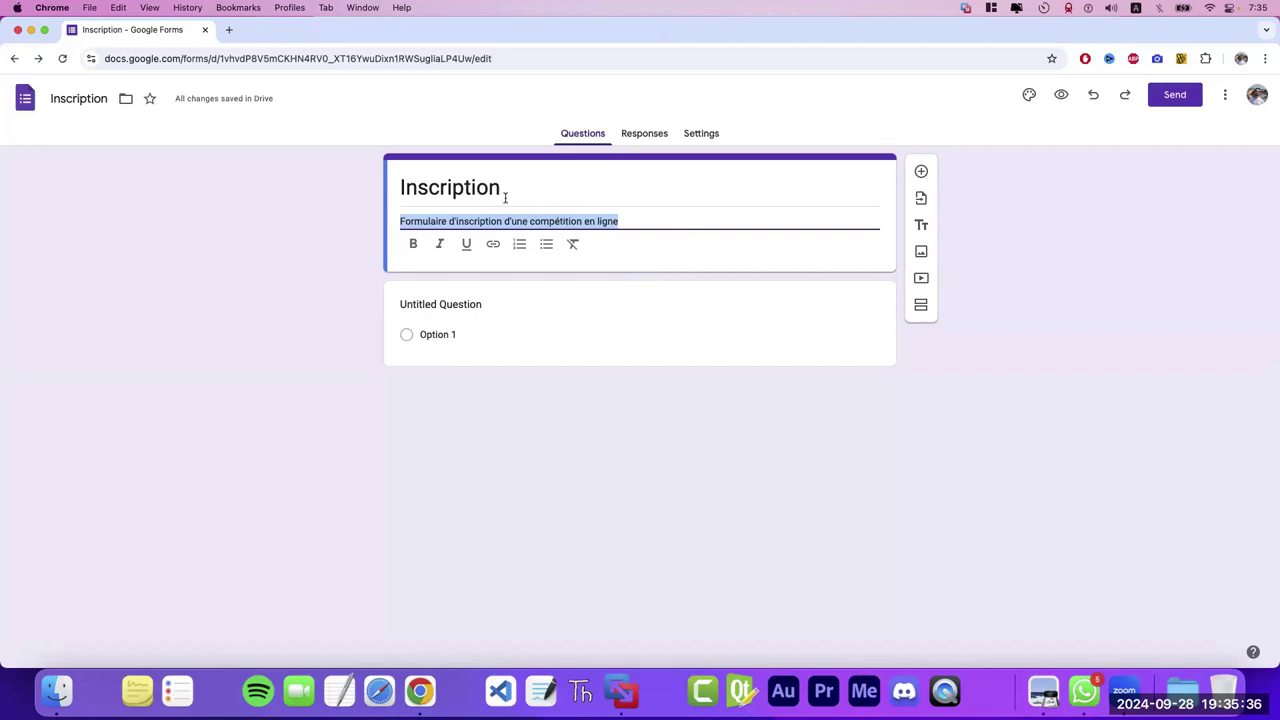
- Title the first question 'Votre Nom' with the Short answer type
click(500, 303)
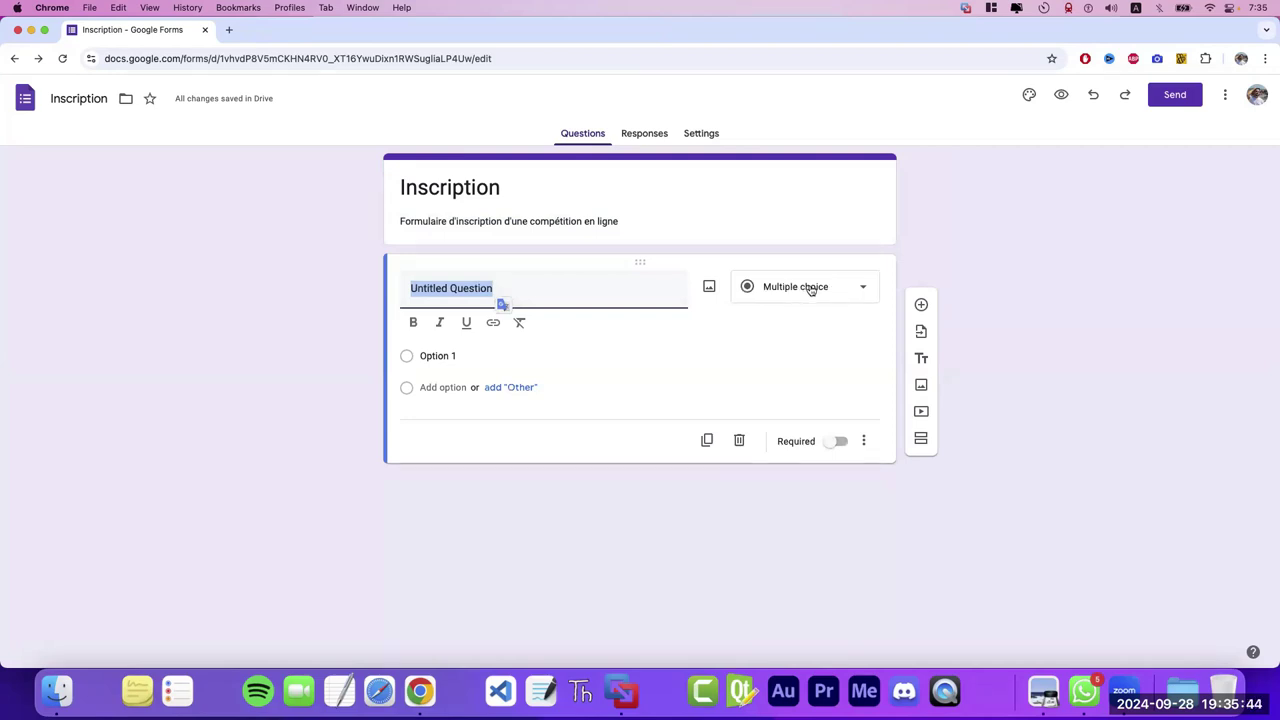
click(824, 290)
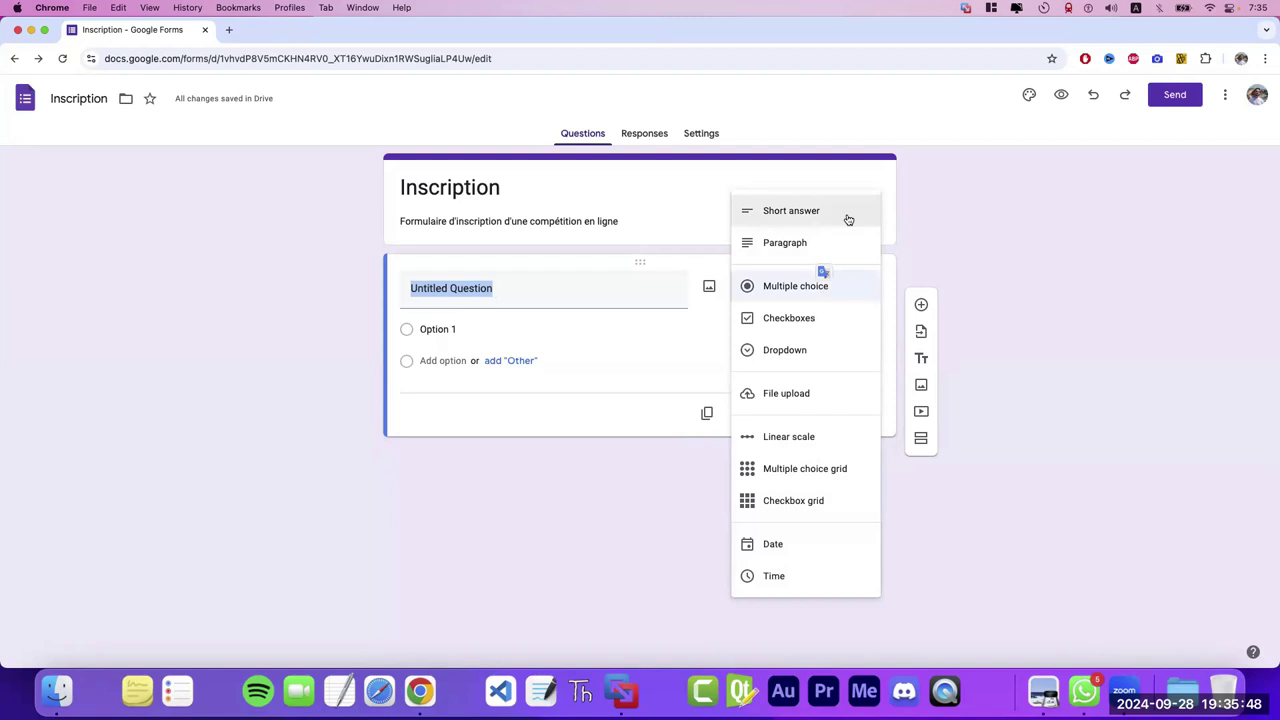
click(549, 289)
text(V)
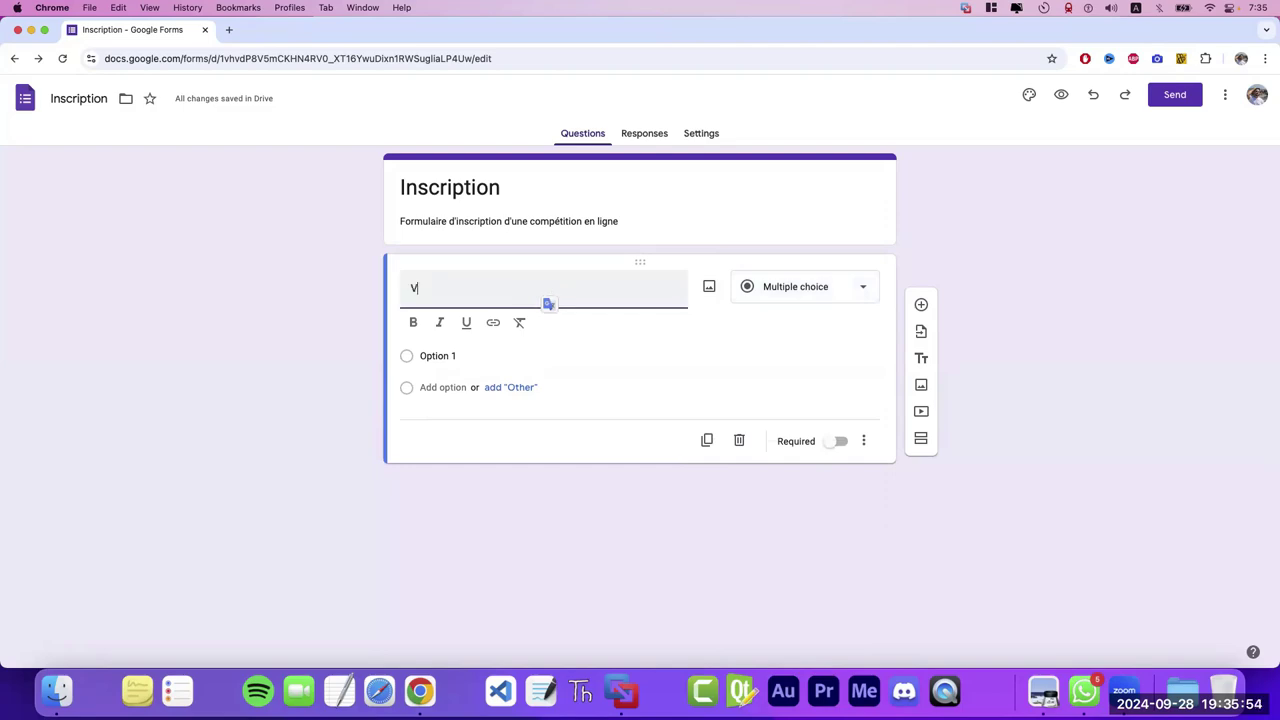
text(otre Nom)
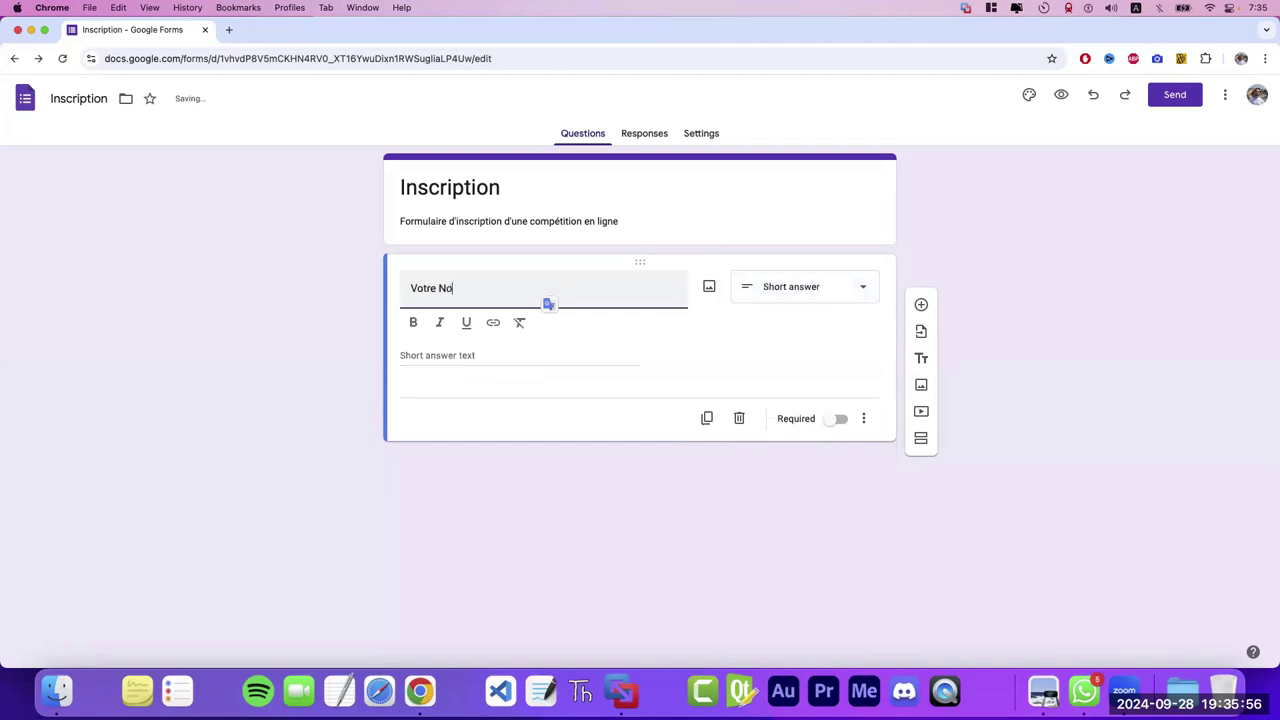
click(475, 358)
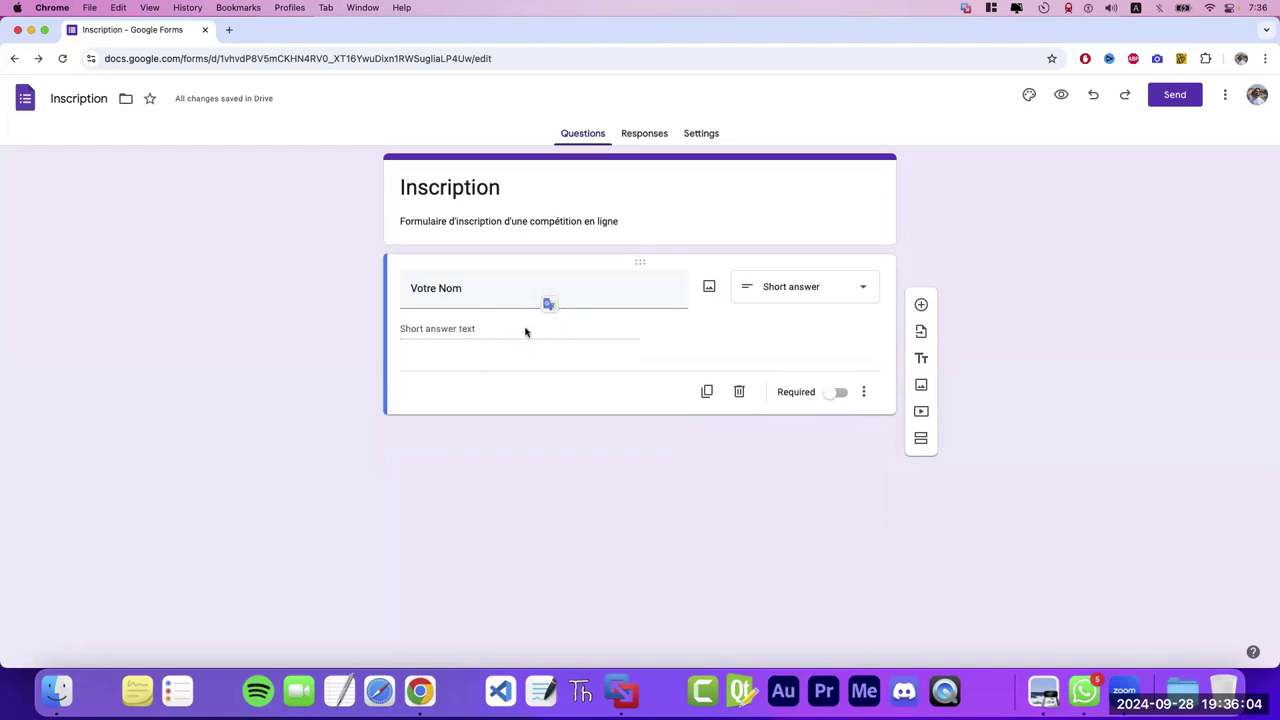
- Make the question a Paragraph titled 'Donner votre opinion à propos les elections'
click(816, 290)
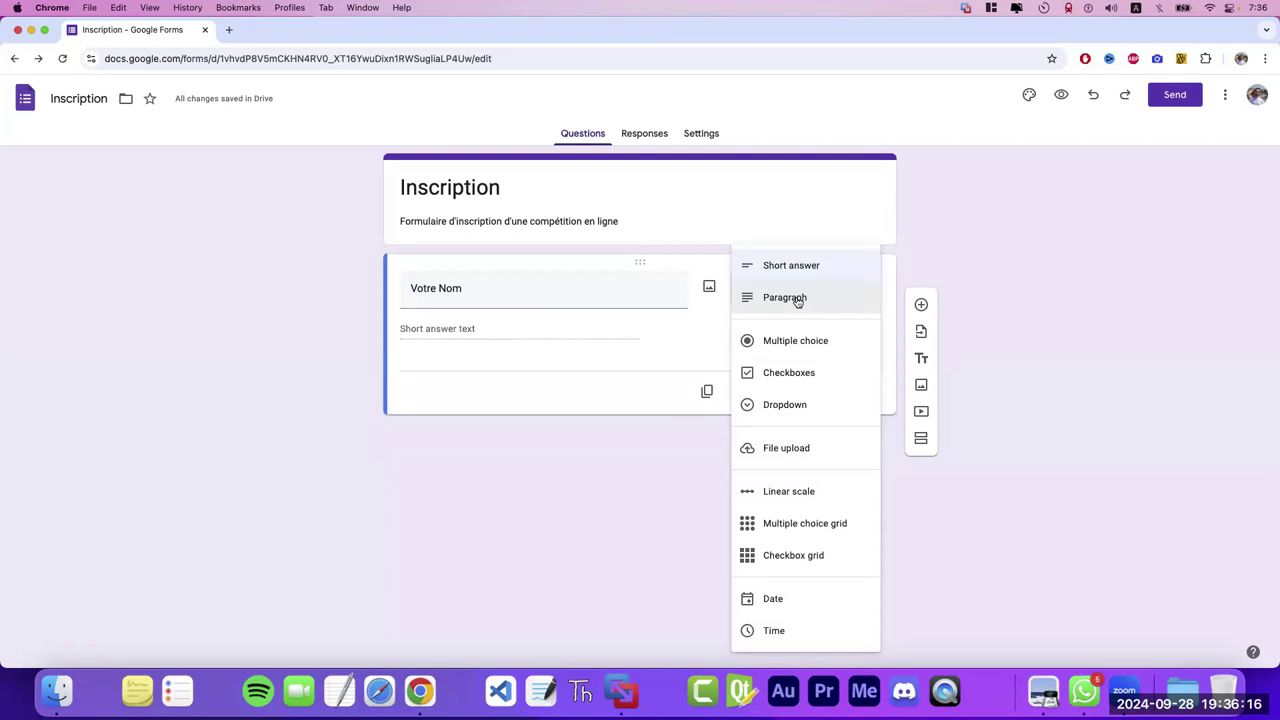
click(797, 299)
triple_click(491, 300)
text(D)
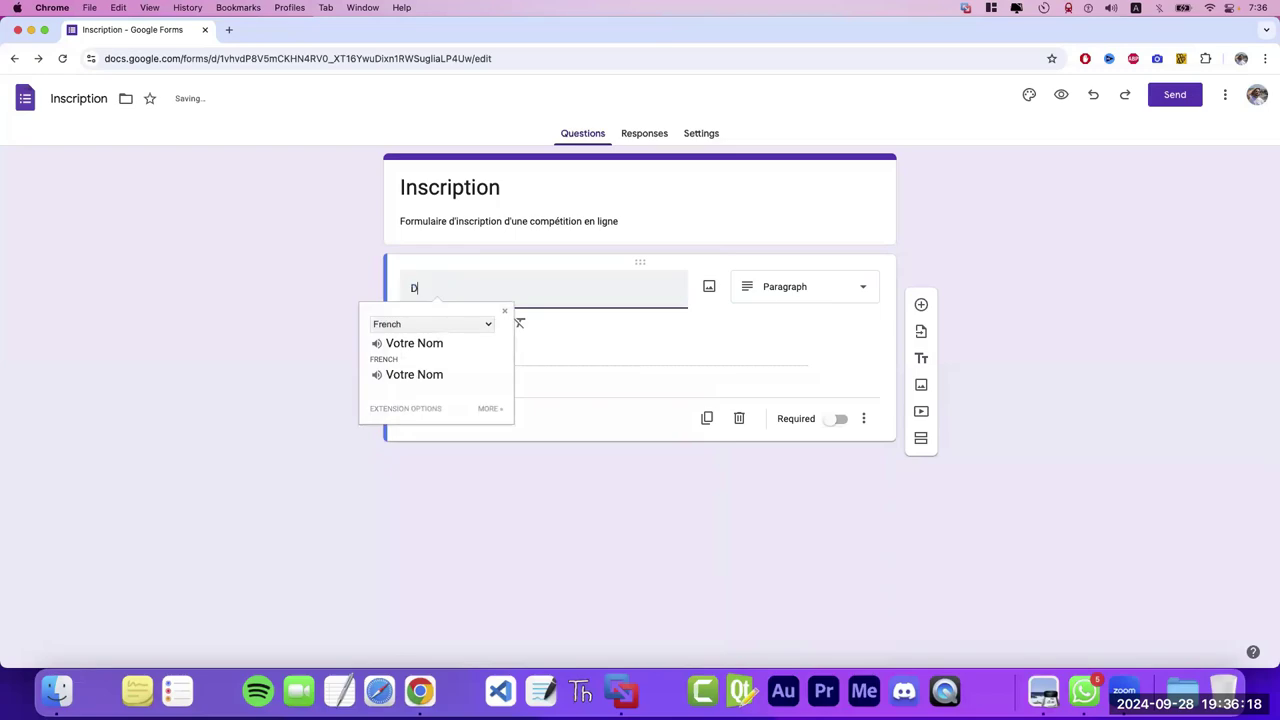
text(onner votre opiti)
text(n)
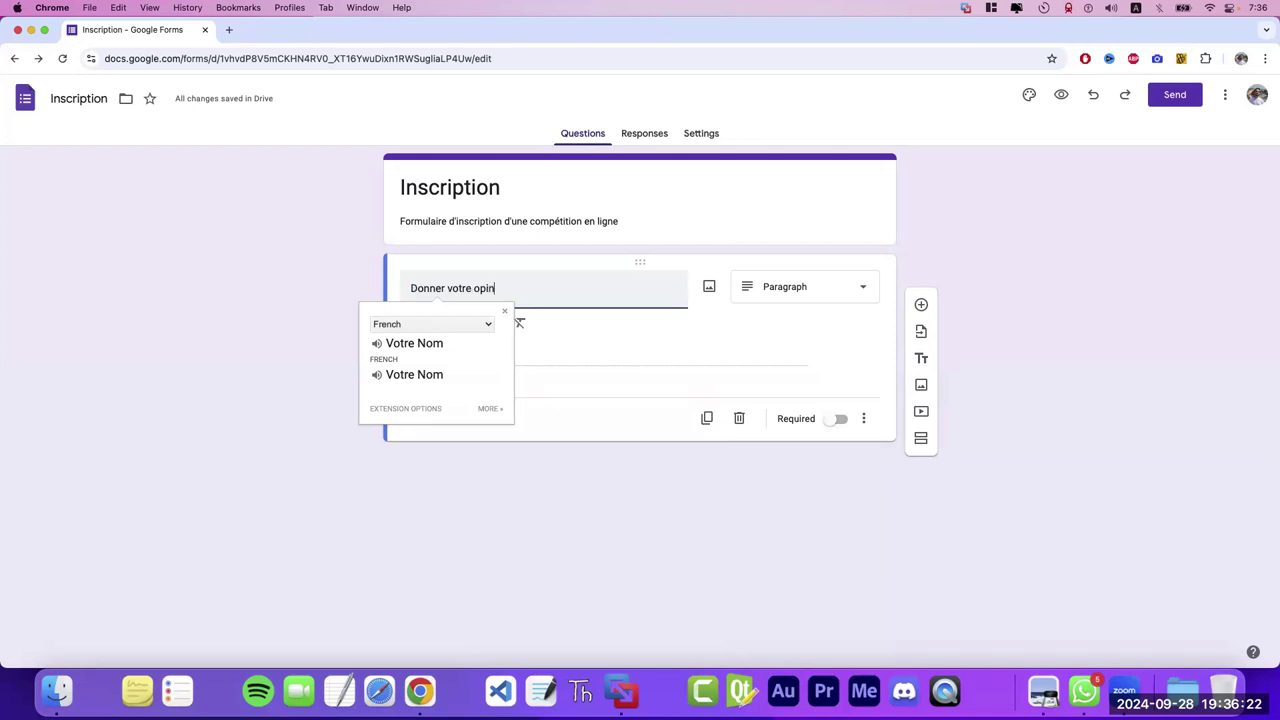
text(ion)
text( à po)
key(BackSpace)
text(rpos)
key(BackSpace)
key(BackSpace)
key(BackSpace)
key(BackSpace)
text(on à prpos)
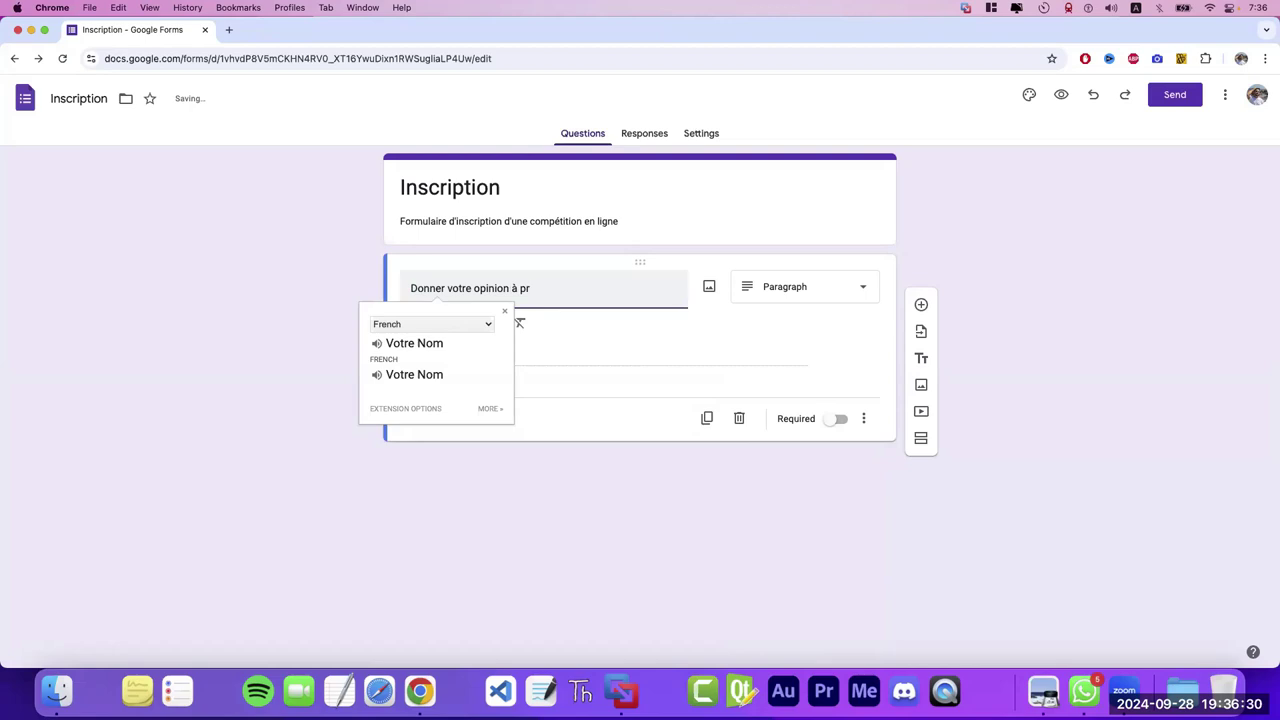
key(BackSpace)
key(BackSpace)
text(opos les elections)
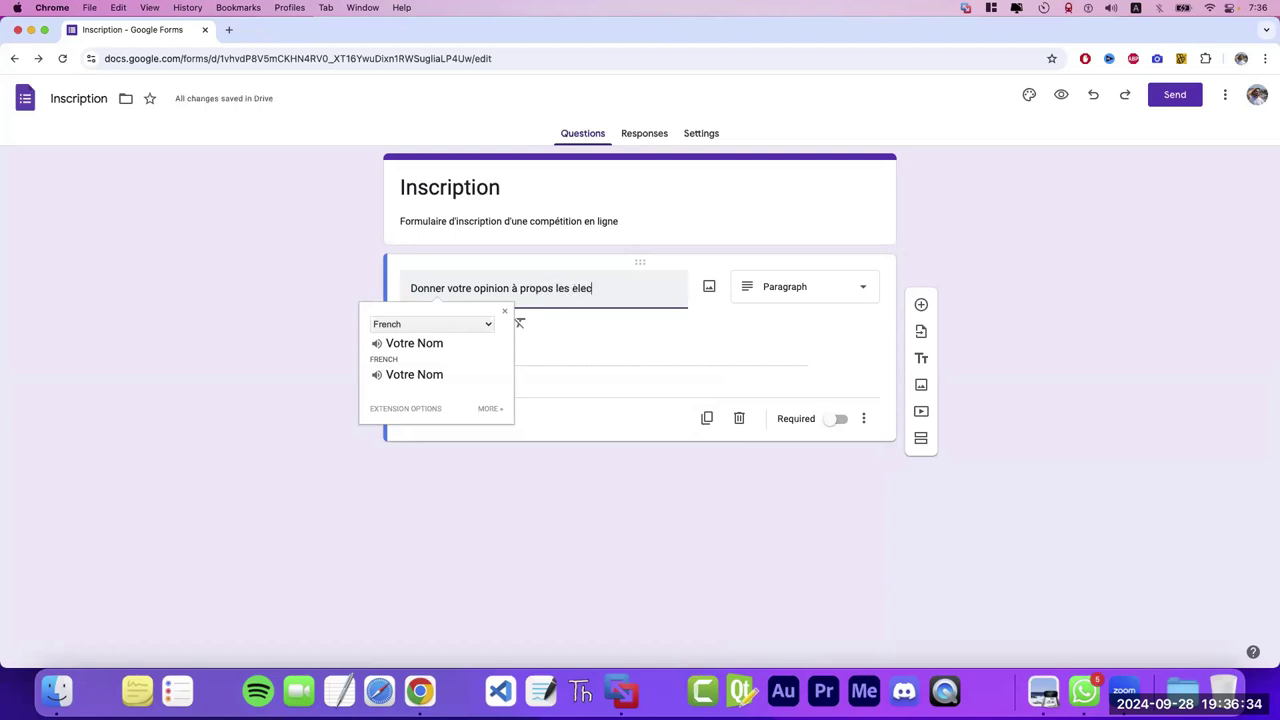
- Dismiss the translation popup and confirm the question type stays Paragraph
click(615, 343)
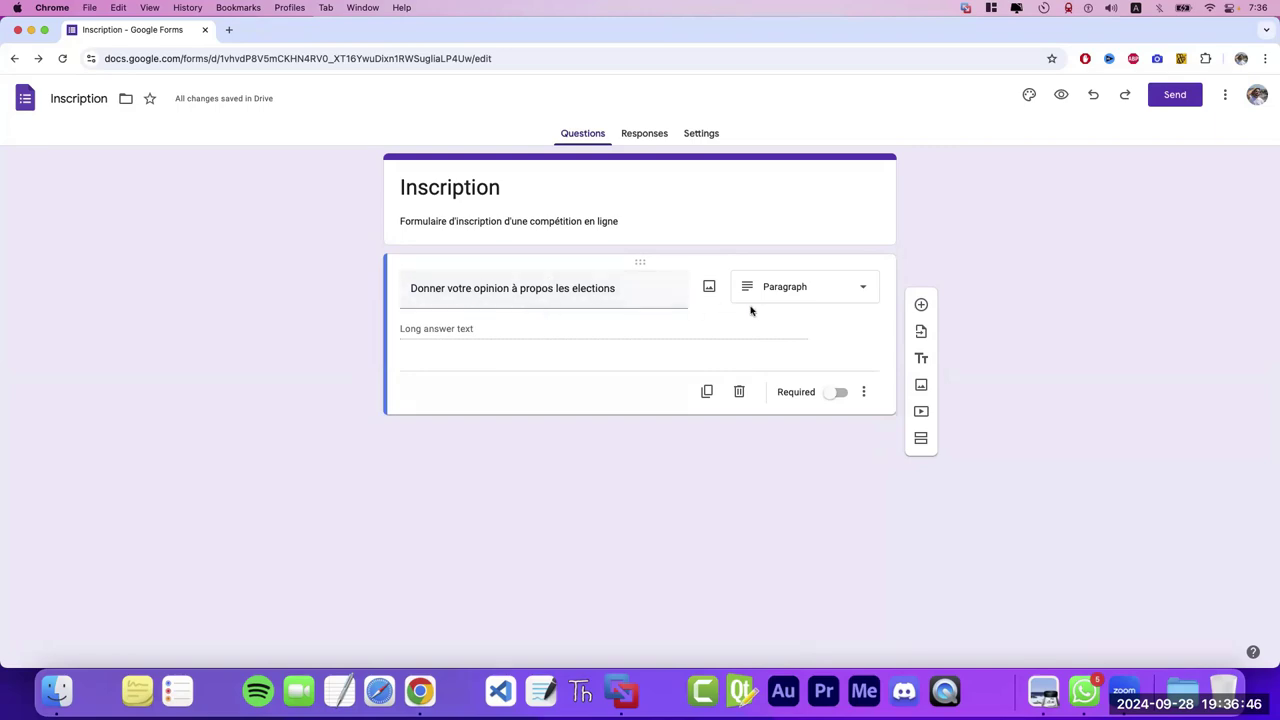
click(799, 288)
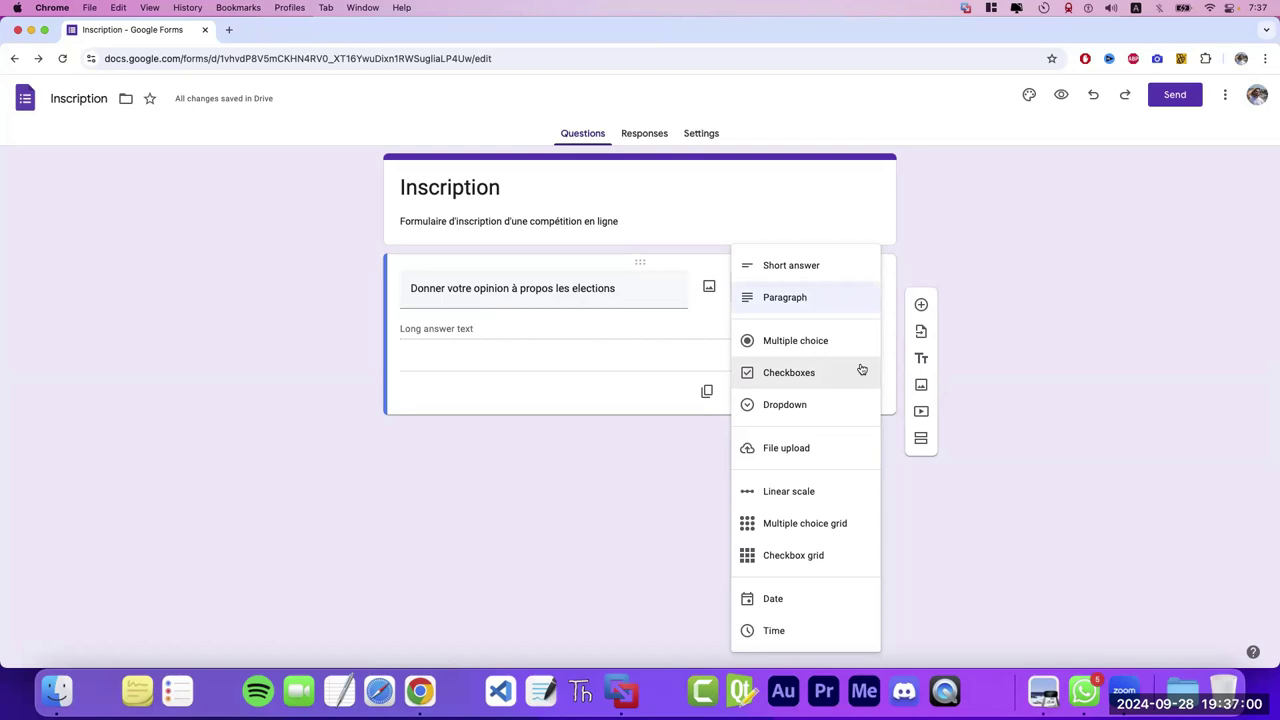
click(1091, 434)
- Open the recent AidespedagogiquesEconomieGestionAS2022-2023.pdf in Preview and maximize its window
click(1041, 695)
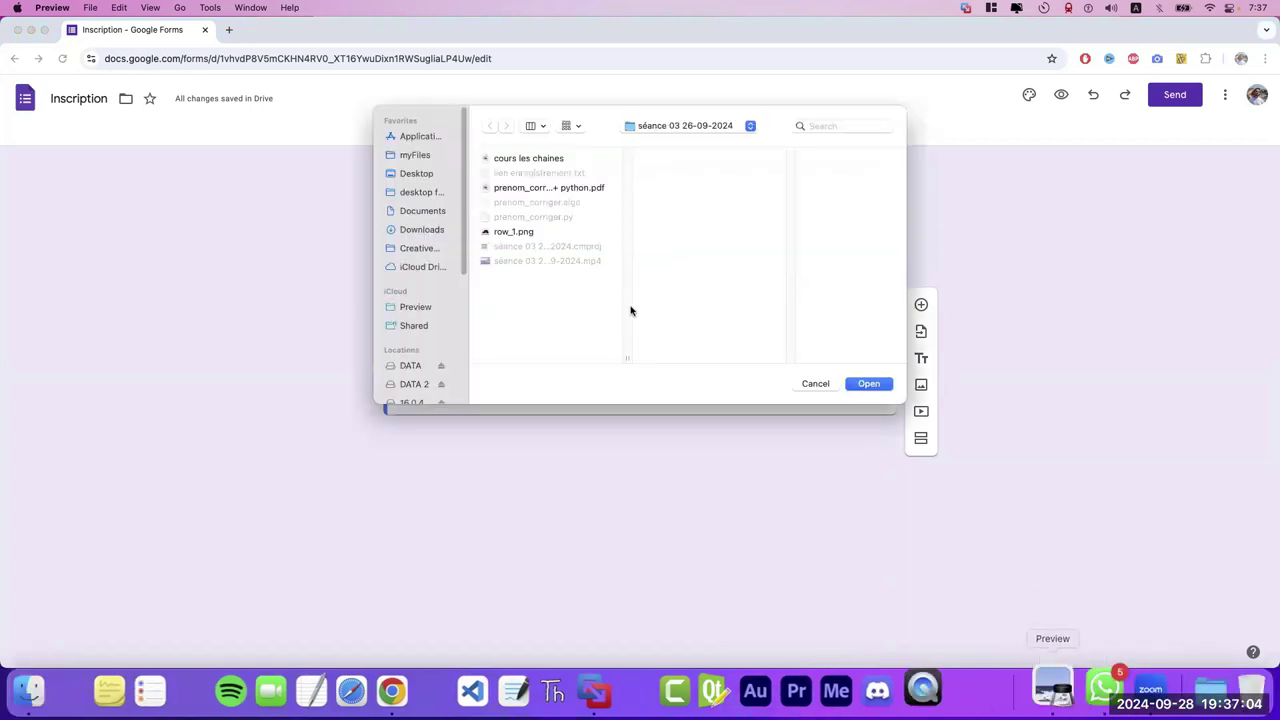
click(88, 8)
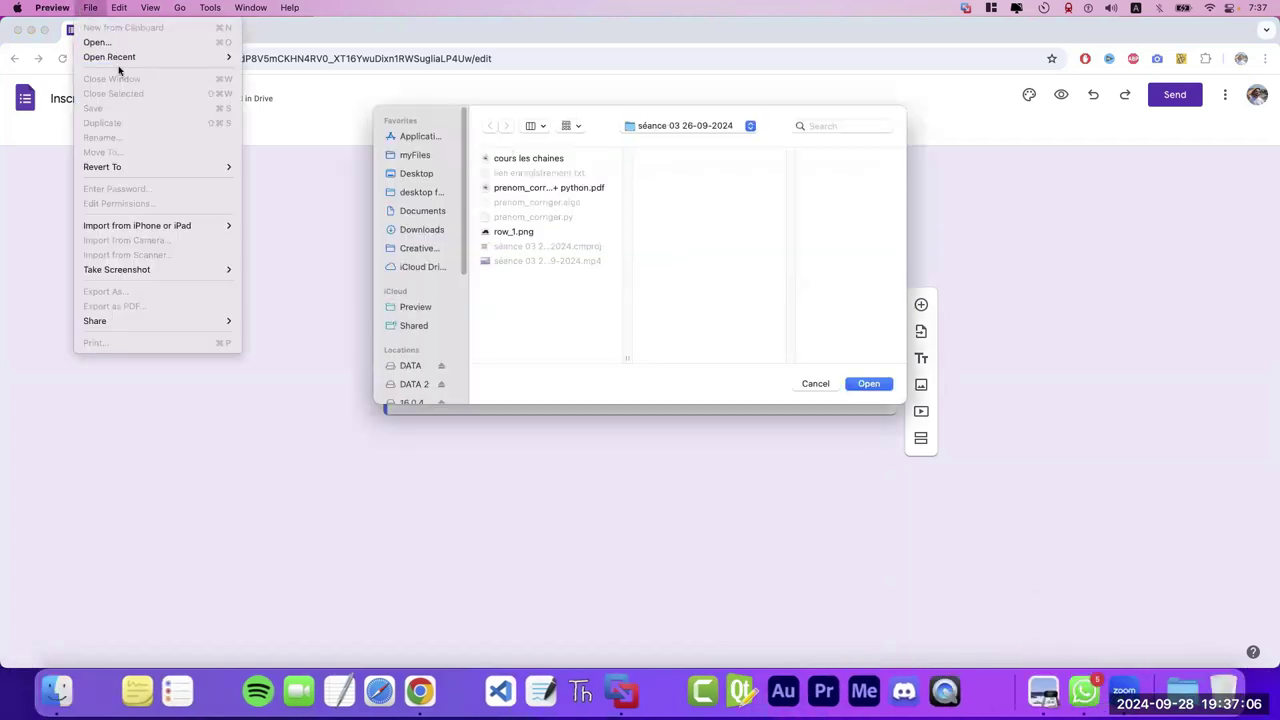
mouse_move(126, 56)
click(309, 57)
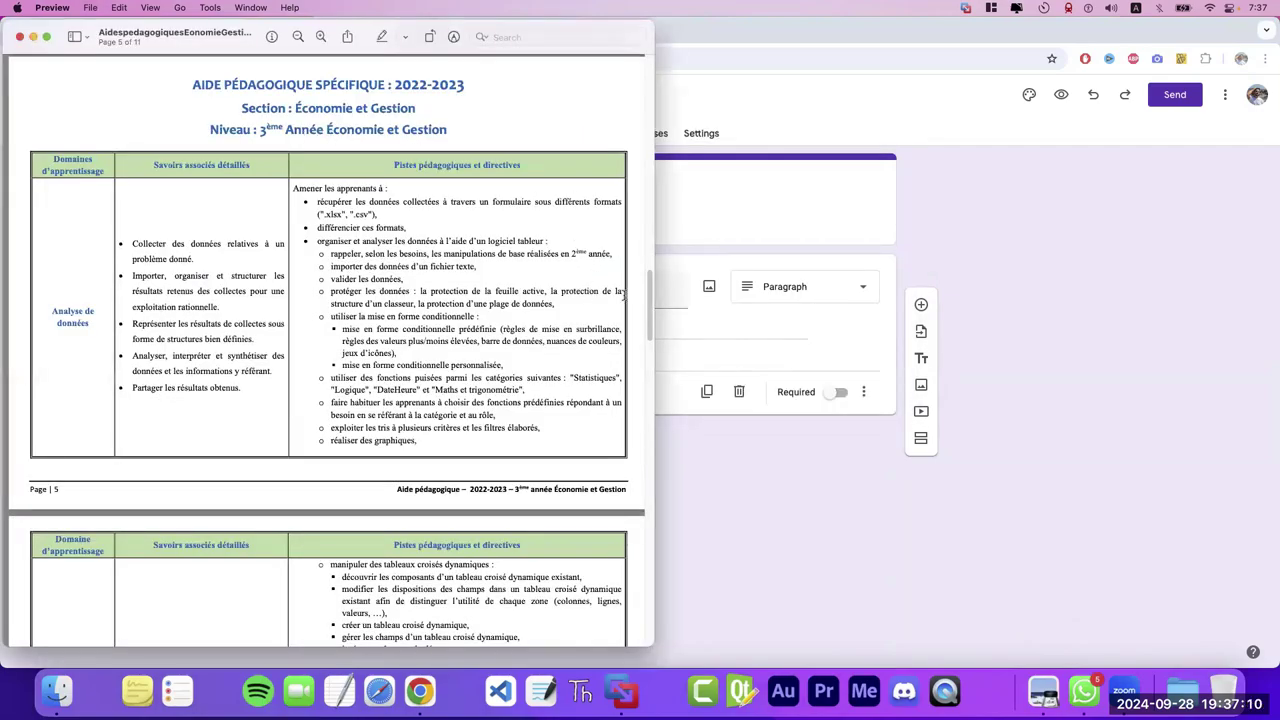
drag(648, 295, 647, 85)
drag(443, 245, 258, 246)
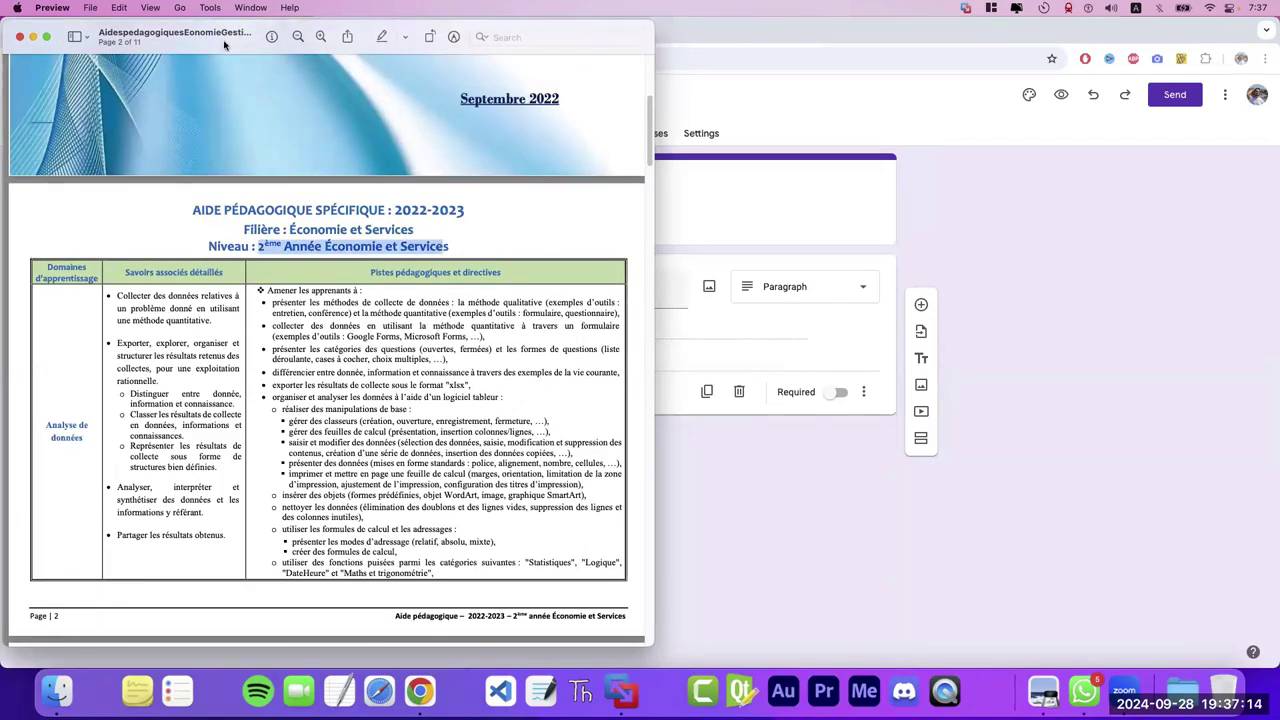
double_click(224, 45)
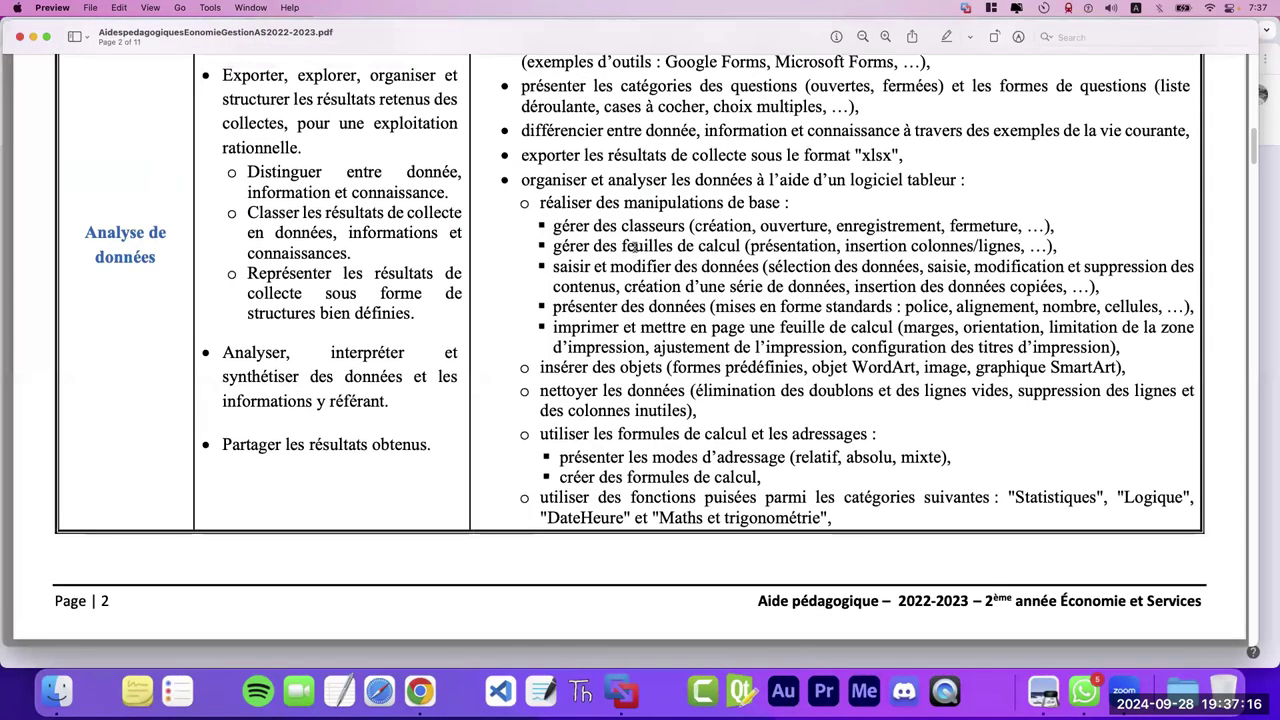
- Scroll to the page 2 table for 2ème année Économie et Services 'Analyse de données'
scroll(1252, 145, up, 3)
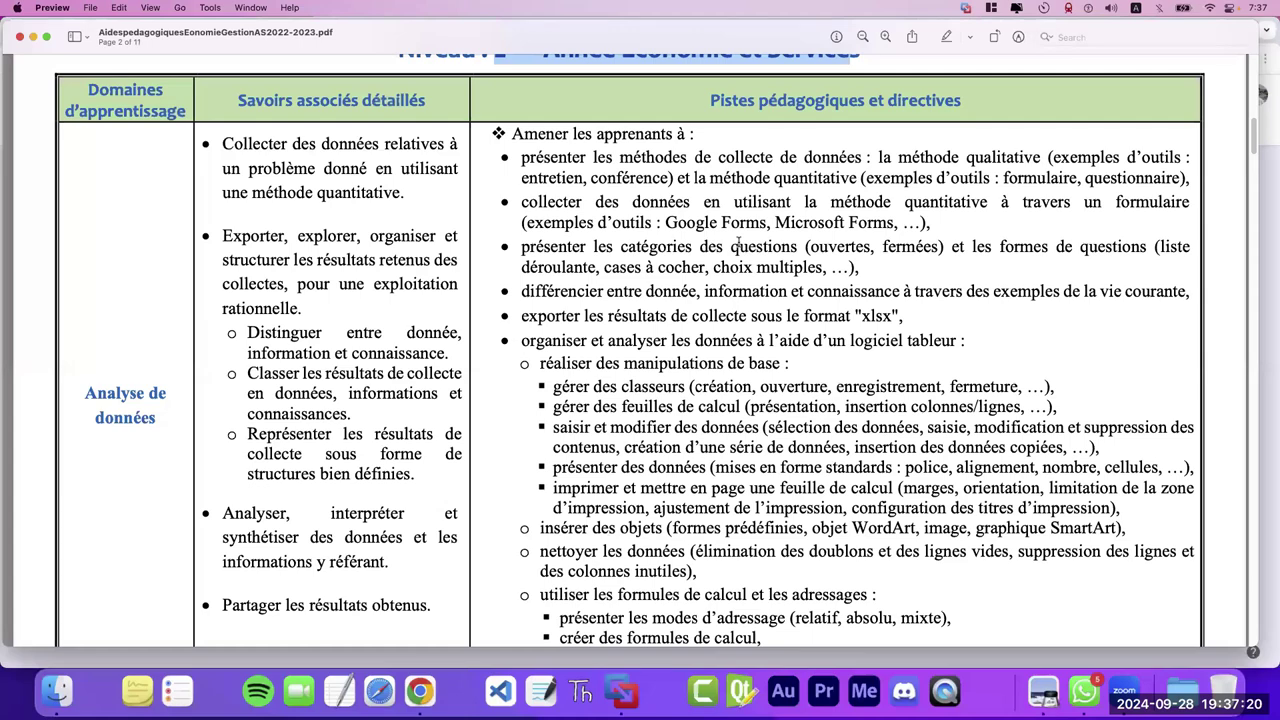
drag(526, 202, 722, 203)
click(616, 204)
scroll(564, 150, up, 15)
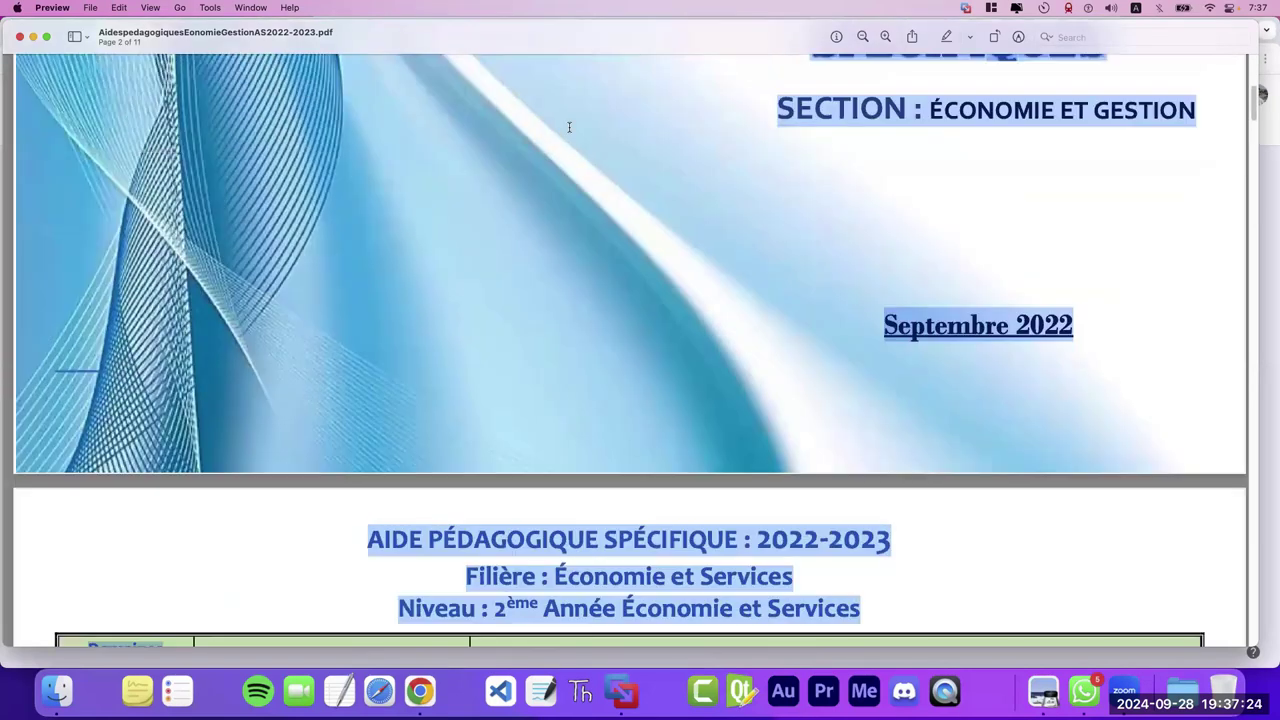
drag(1255, 94, 1255, 150)
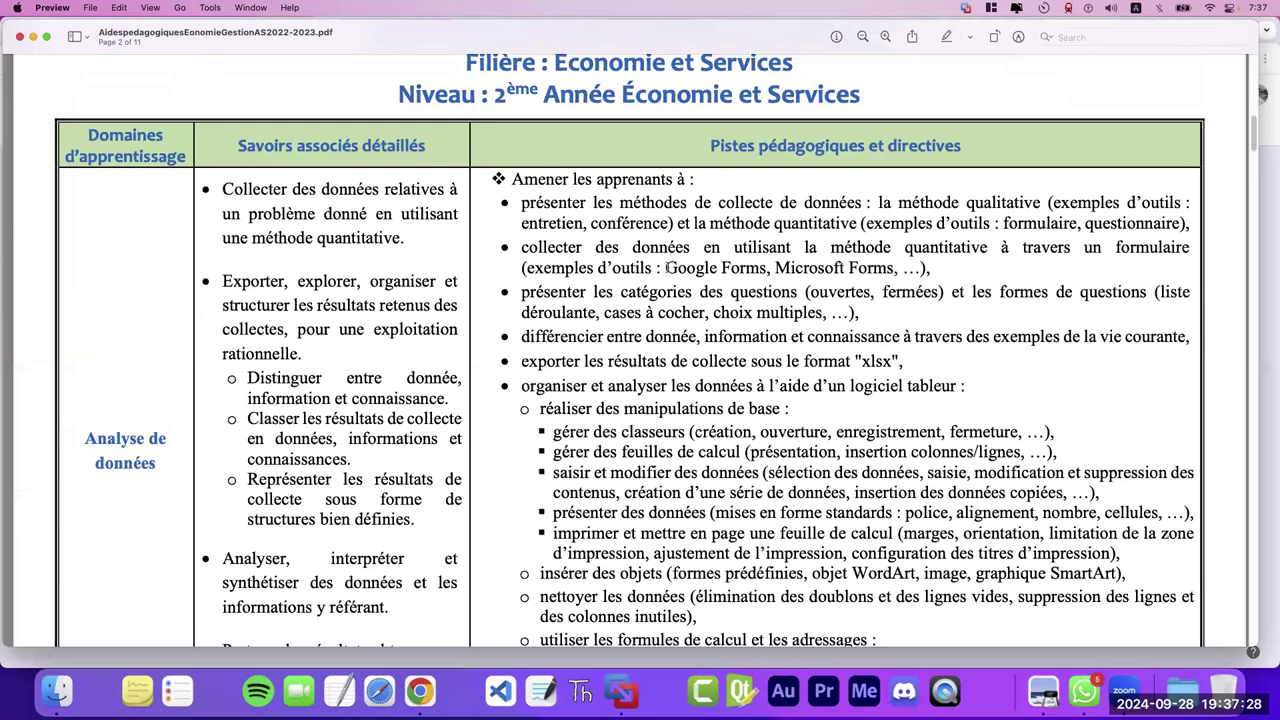
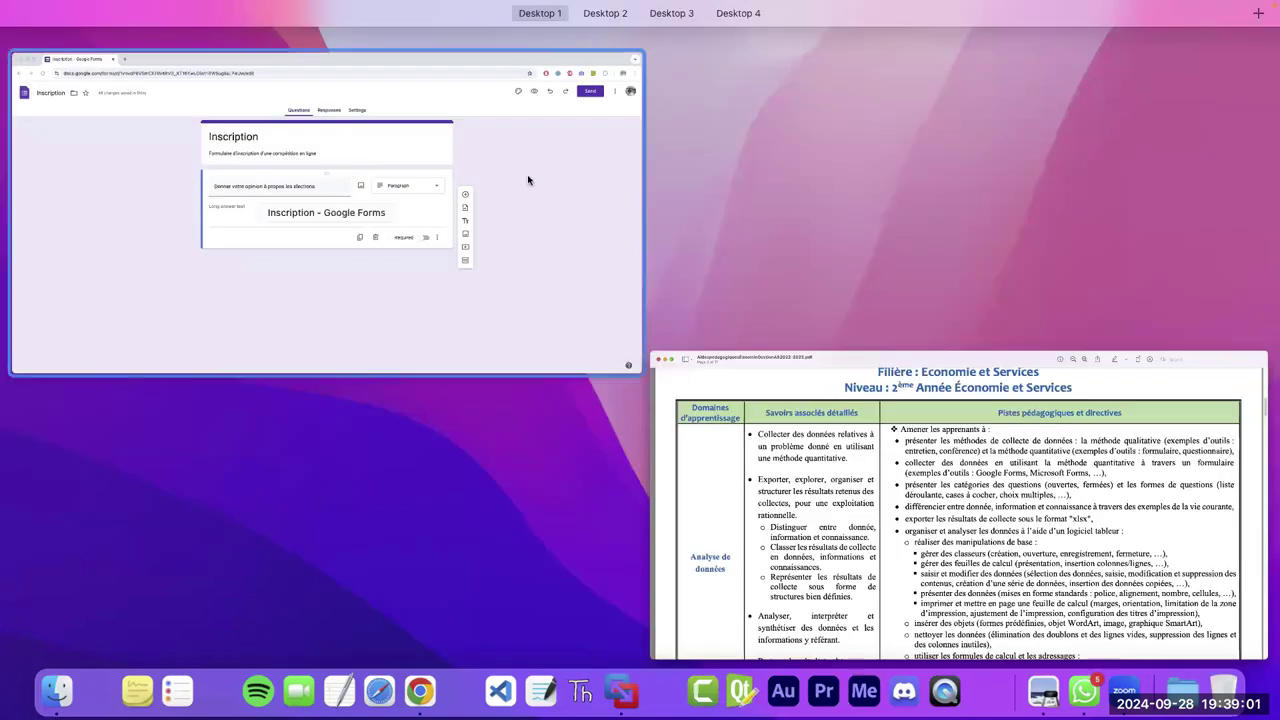
- Bring the Inscription form editor full screen and show the election question's type choices
click(586, 229)
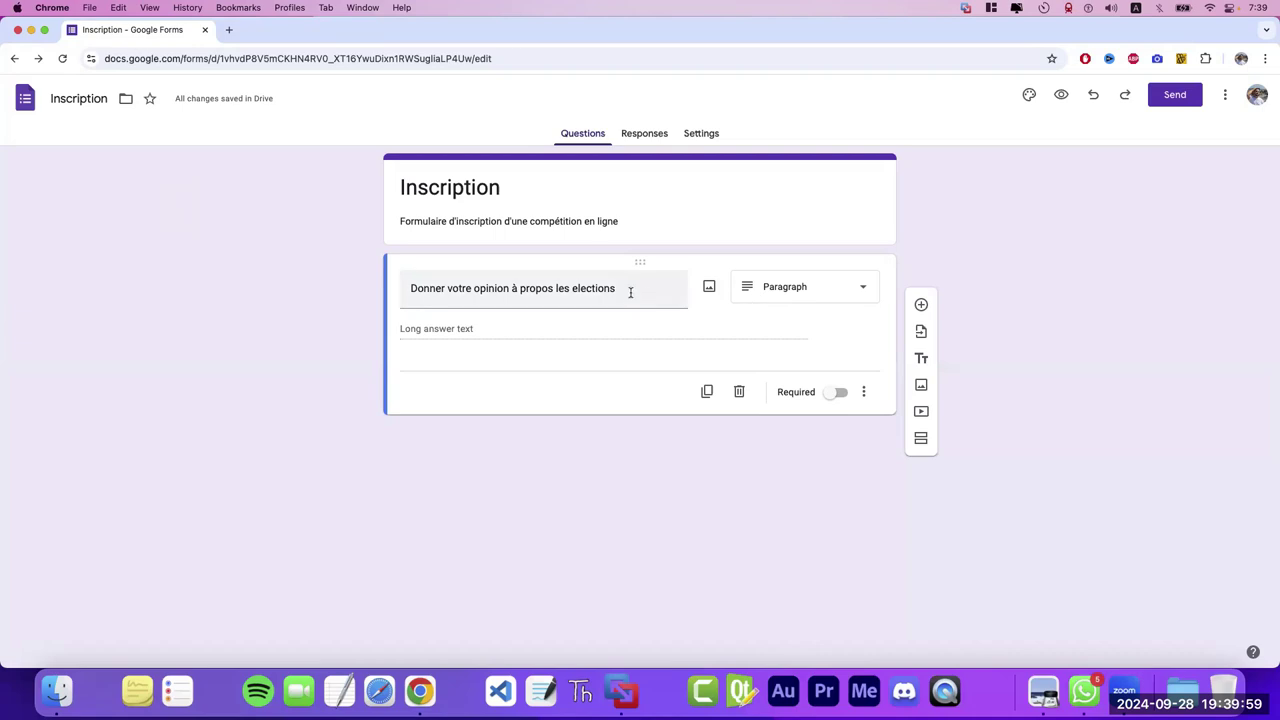
click(810, 296)
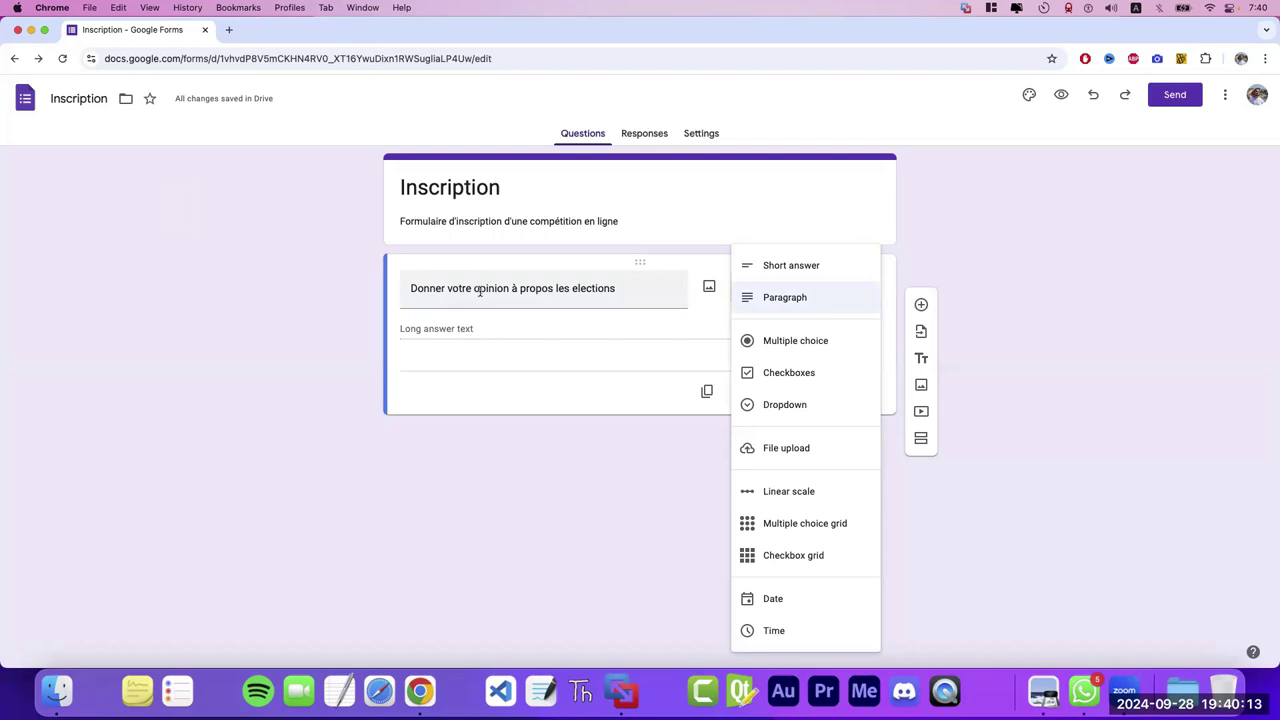
- Make the question multiple choice titled 'Choisir votre métier:'
click(828, 344)
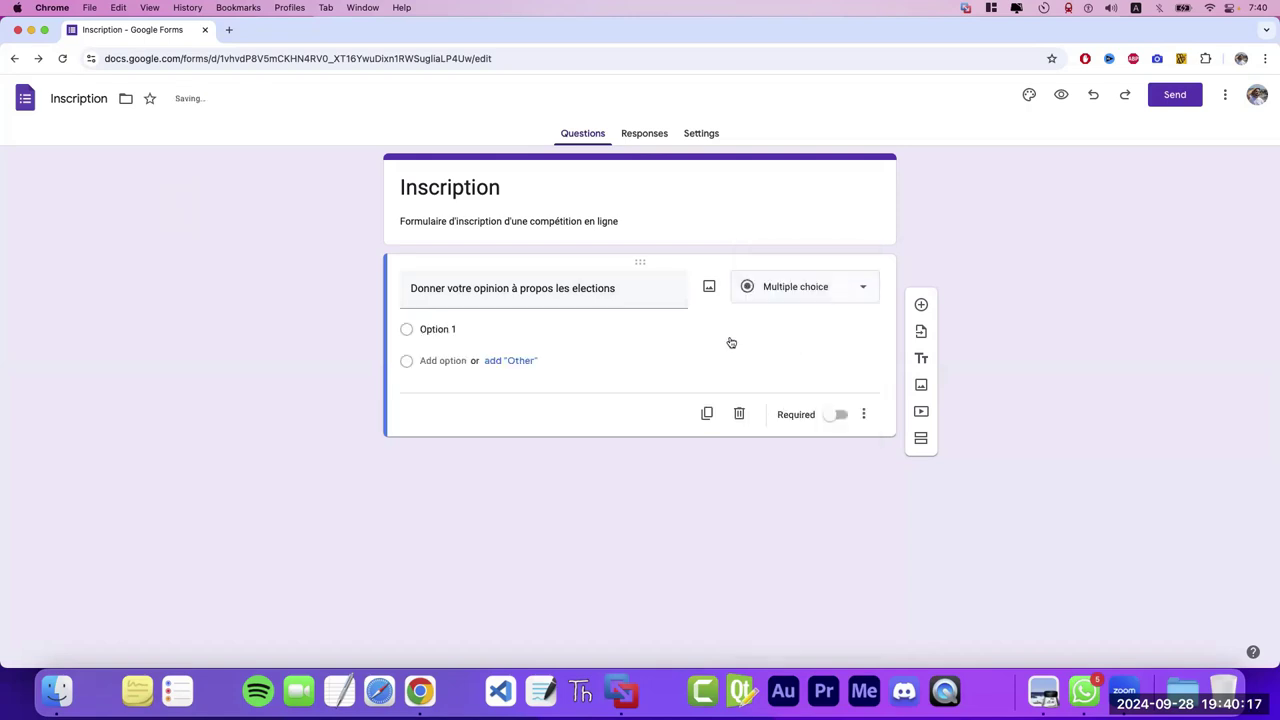
drag(616, 289, 411, 289)
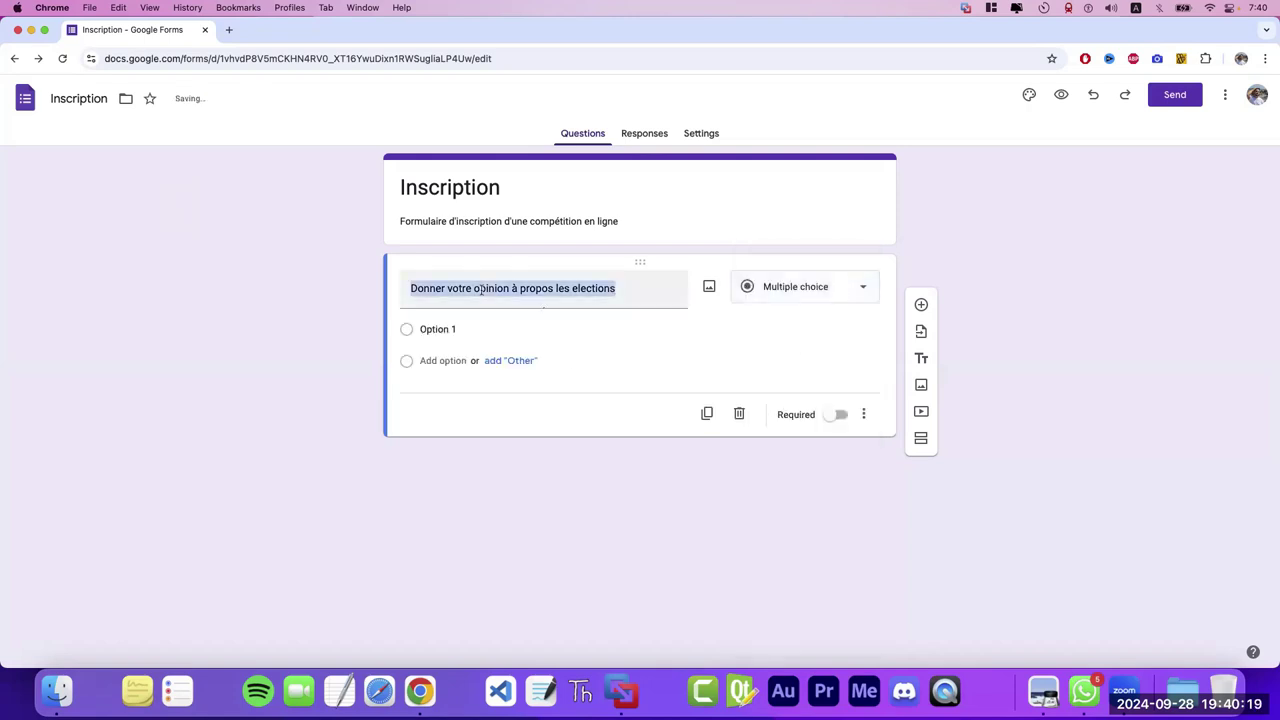
text(Choi)
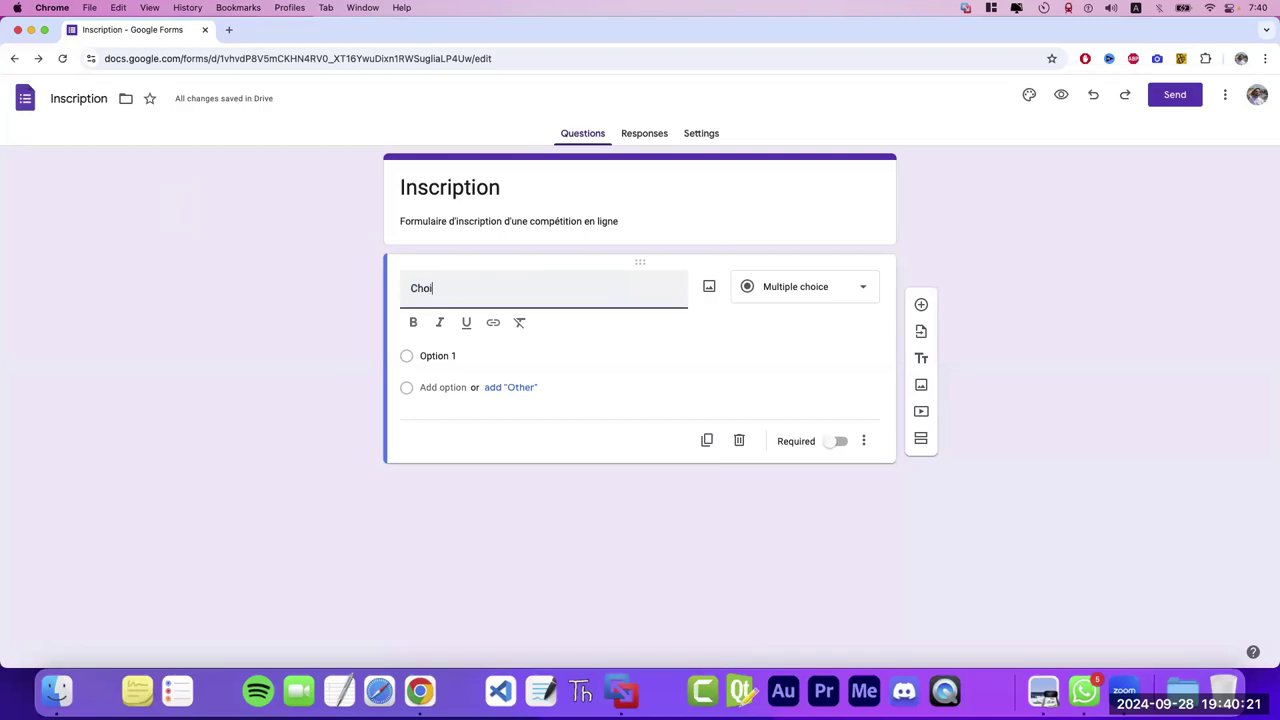
text(sir votre)
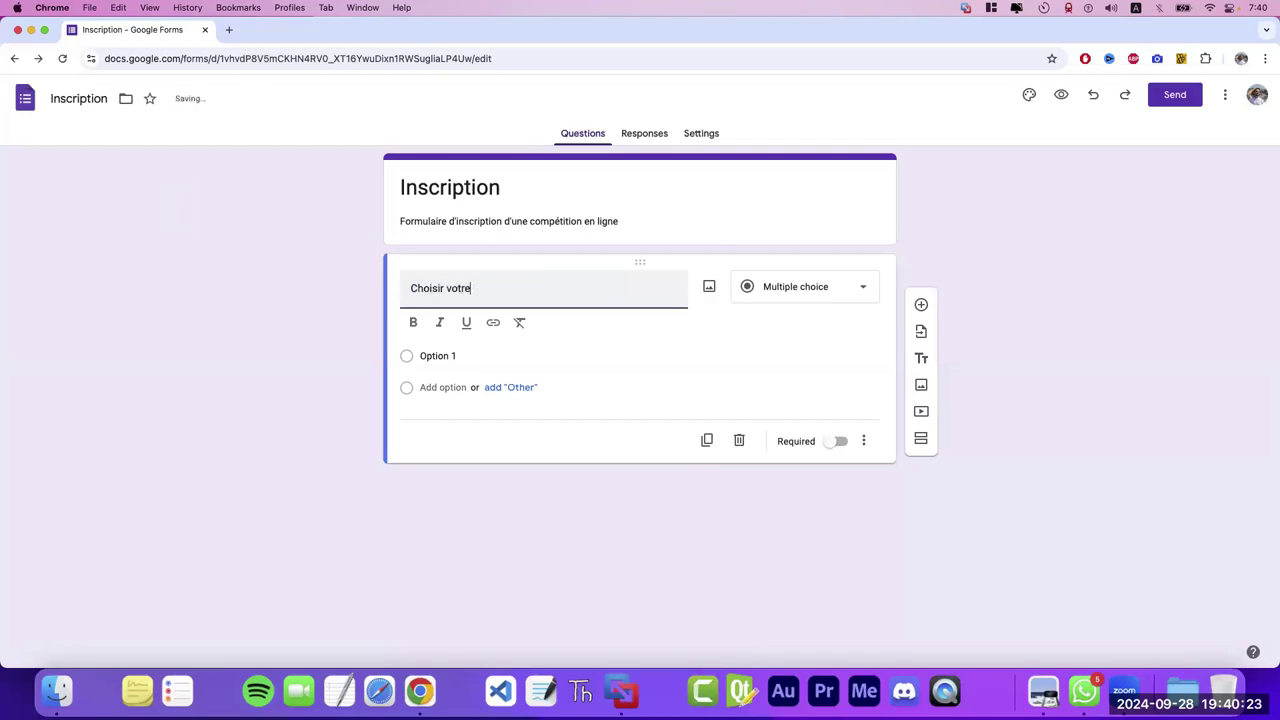
text( métier:)
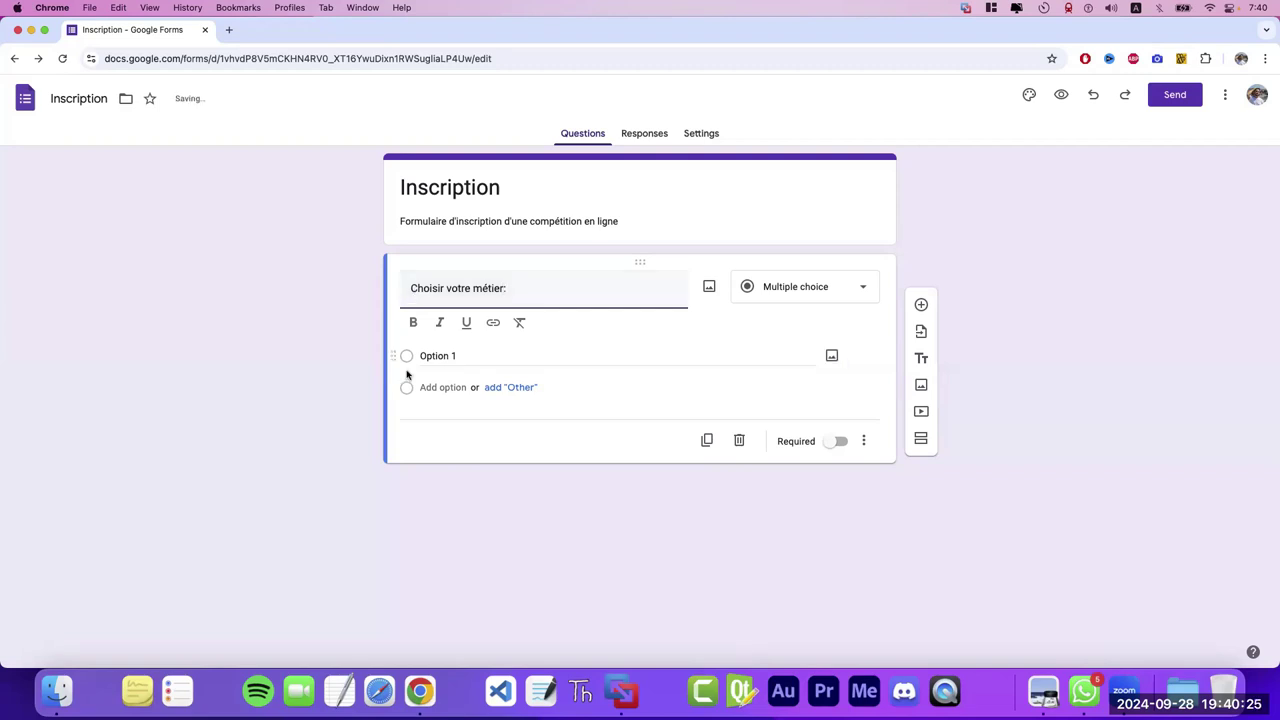
- Set the answer options to 'cuisinier' and 'informaticien'
click(474, 357)
key(BackSpace)
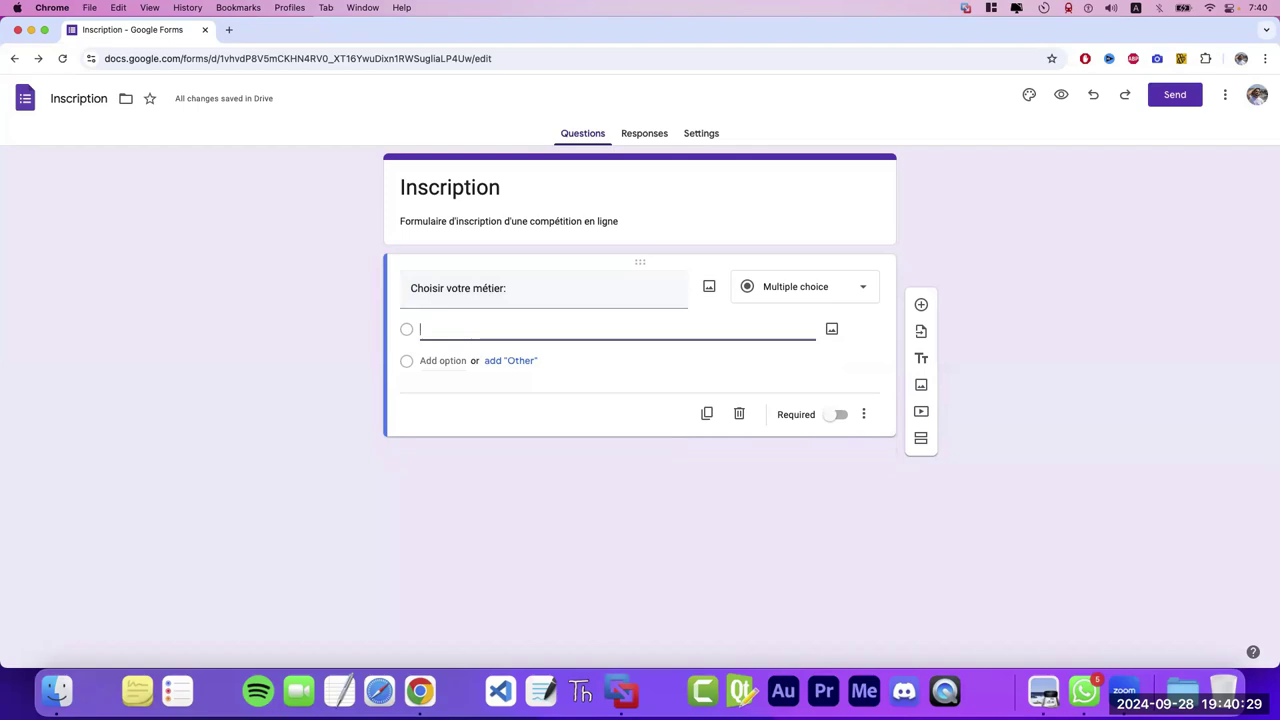
text(cuisinier)
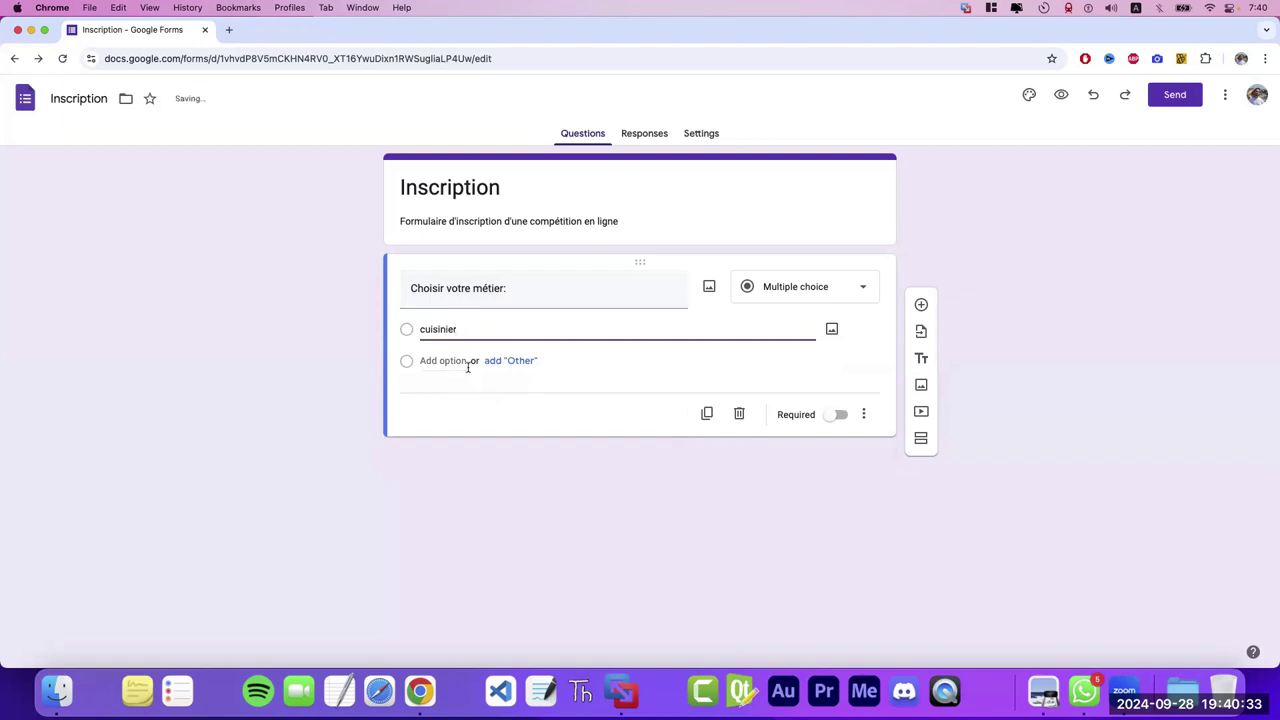
click(446, 361)
text(informaticien)
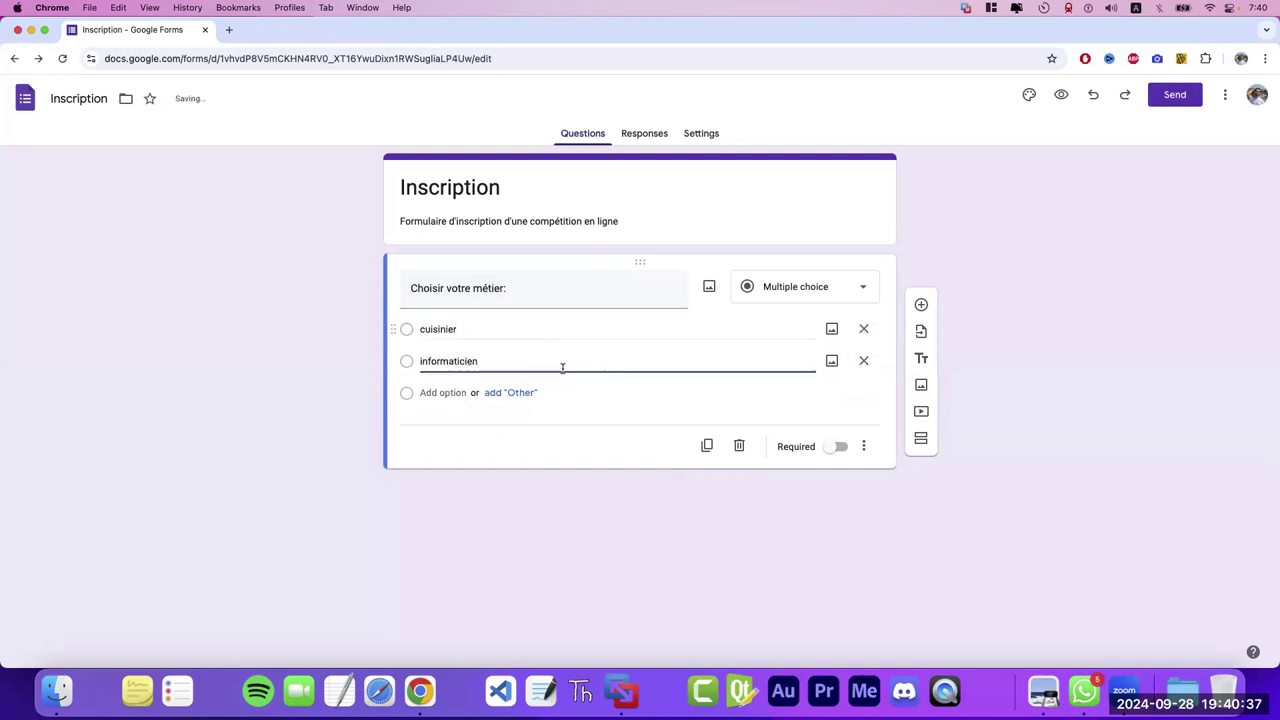
click(583, 420)
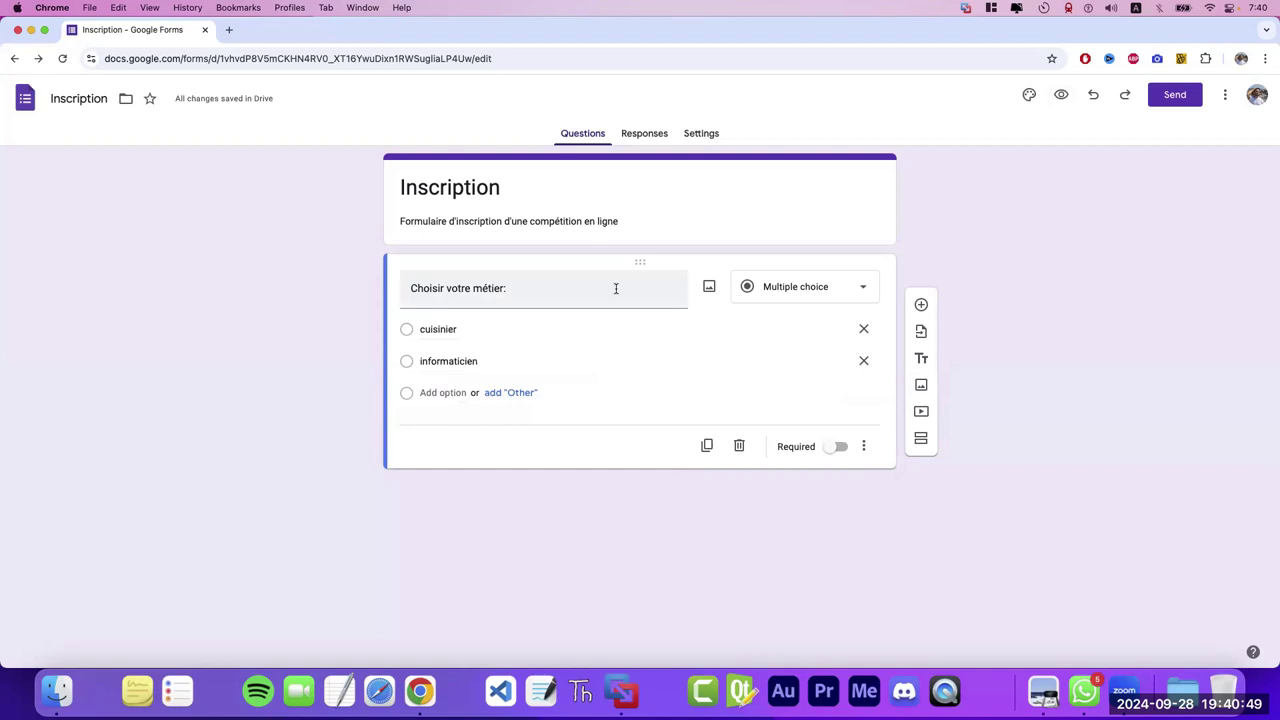
click(500, 290)
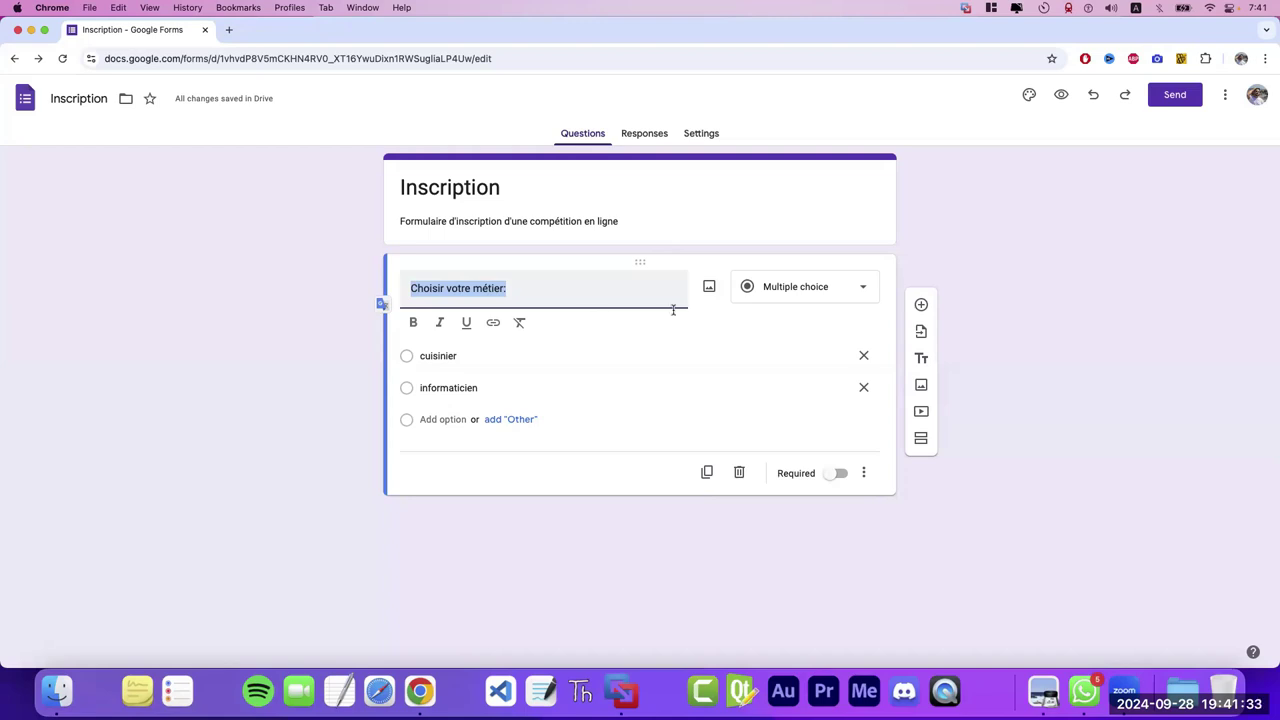
- Open the Inscription form's respondent preview in a new tab
click(1060, 96)
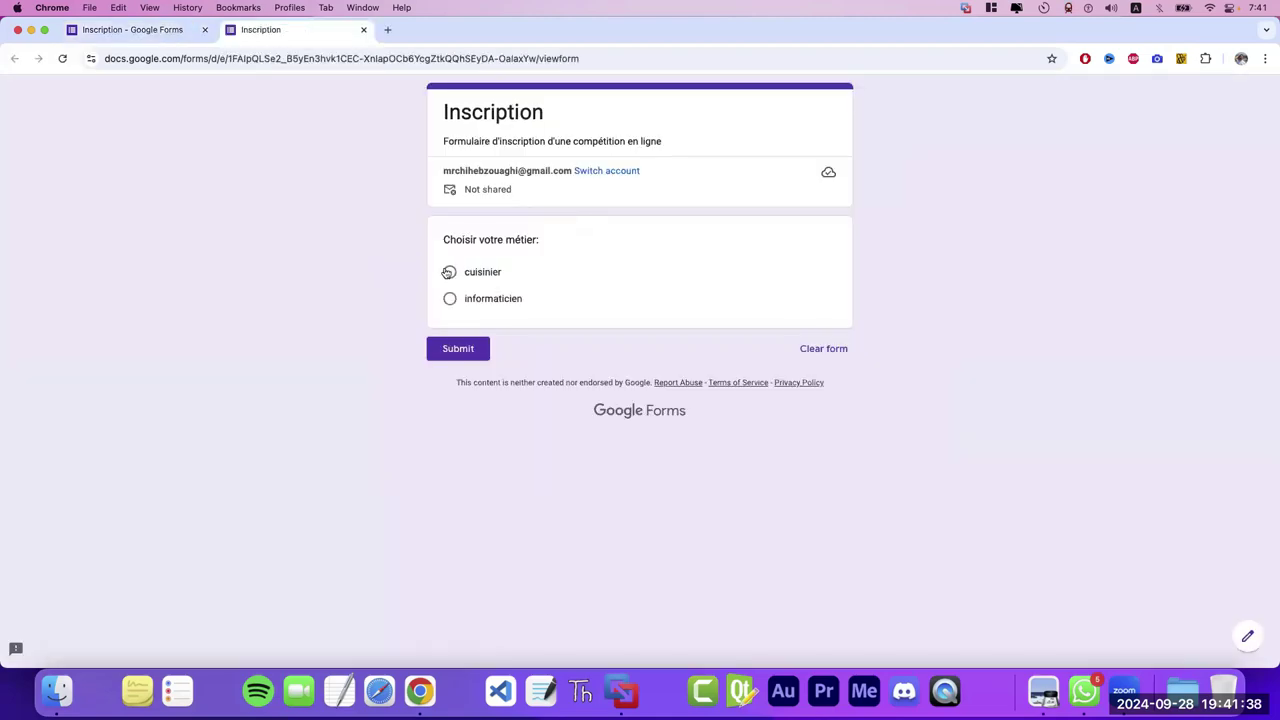
- Test toggling between cuisinier and informaticien radio answers in the preview
click(448, 272)
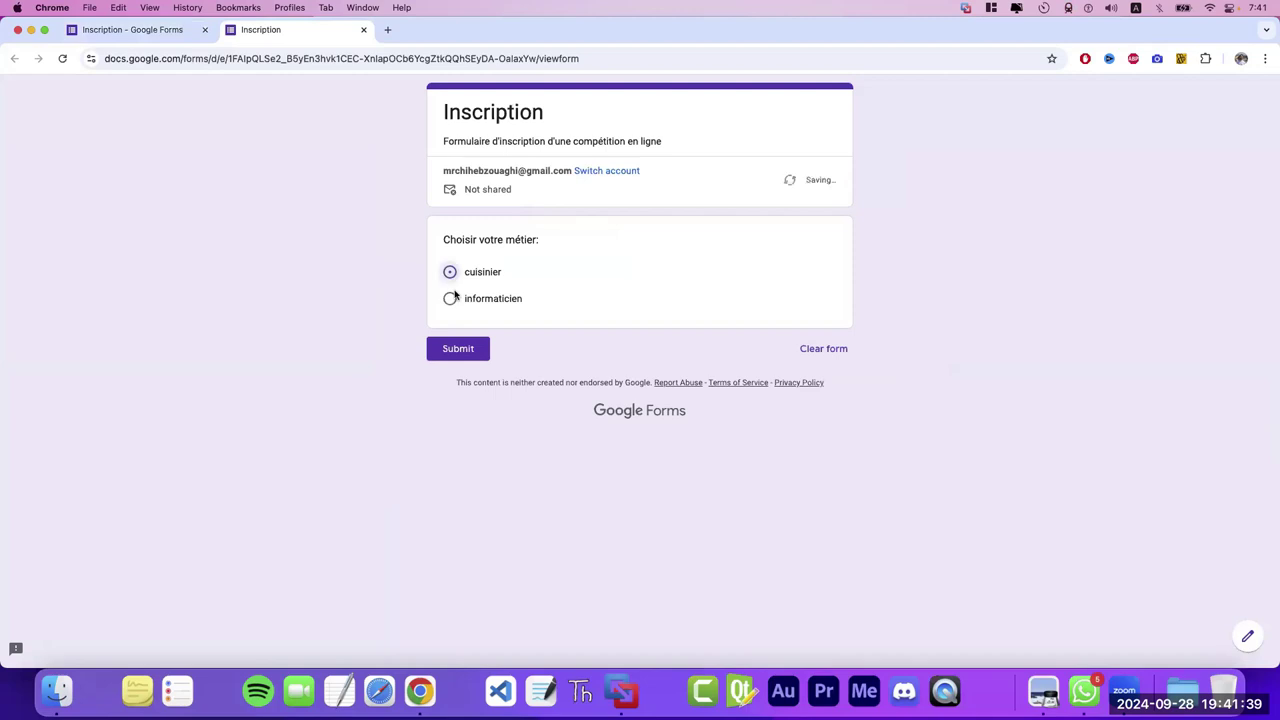
click(450, 297)
click(452, 278)
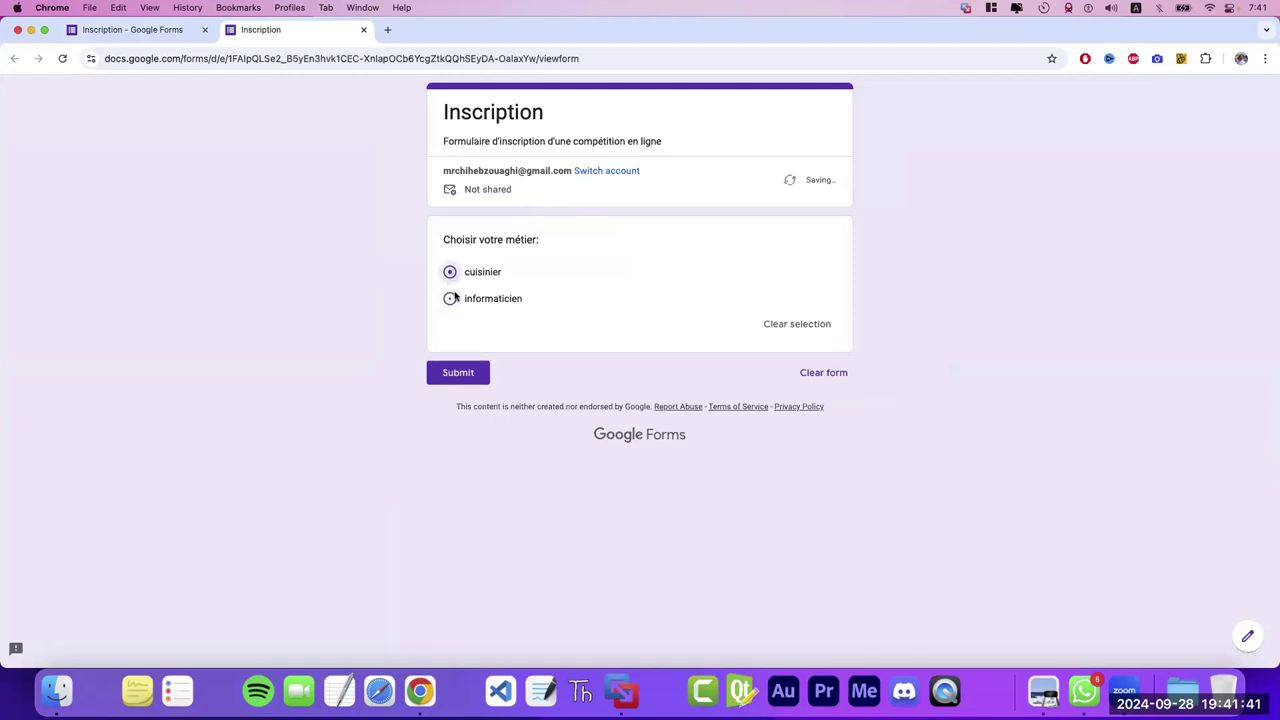
click(450, 298)
click(450, 274)
click(450, 298)
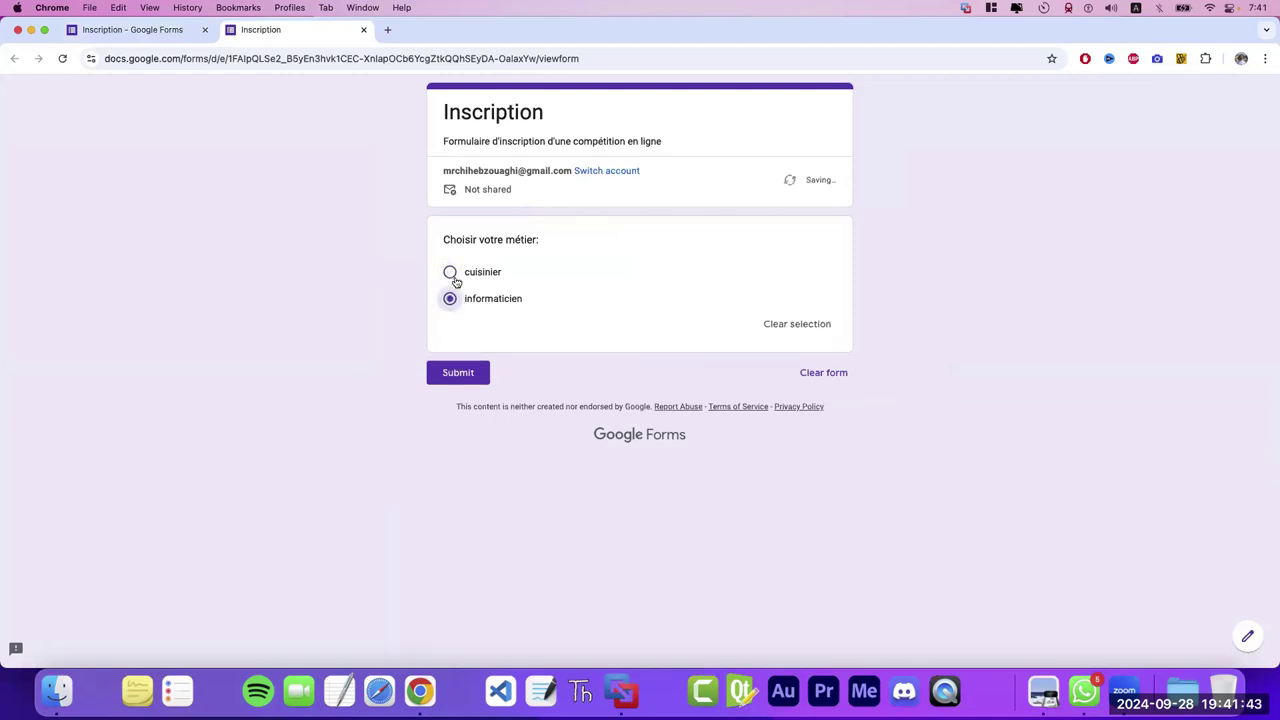
click(450, 272)
click(450, 298)
click(450, 272)
click(451, 300)
click(450, 272)
click(450, 298)
click(165, 31)
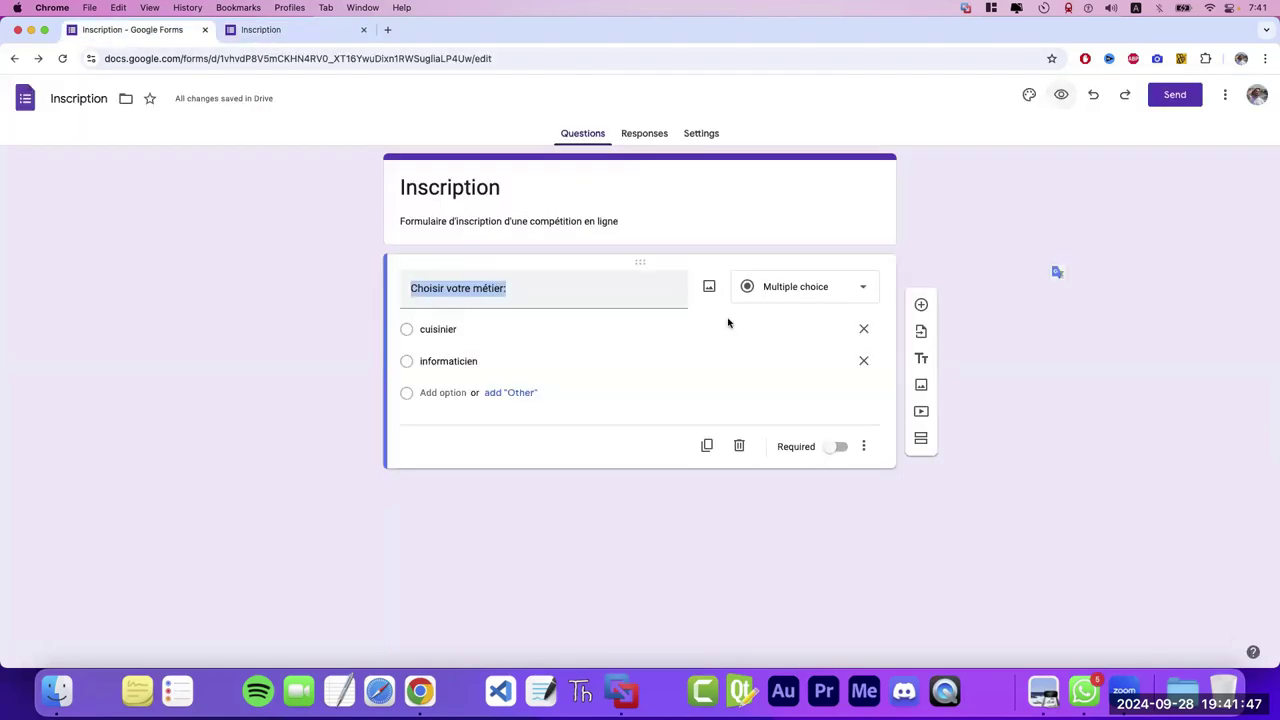
- Switch the question to Checkboxes and preview that version
click(790, 289)
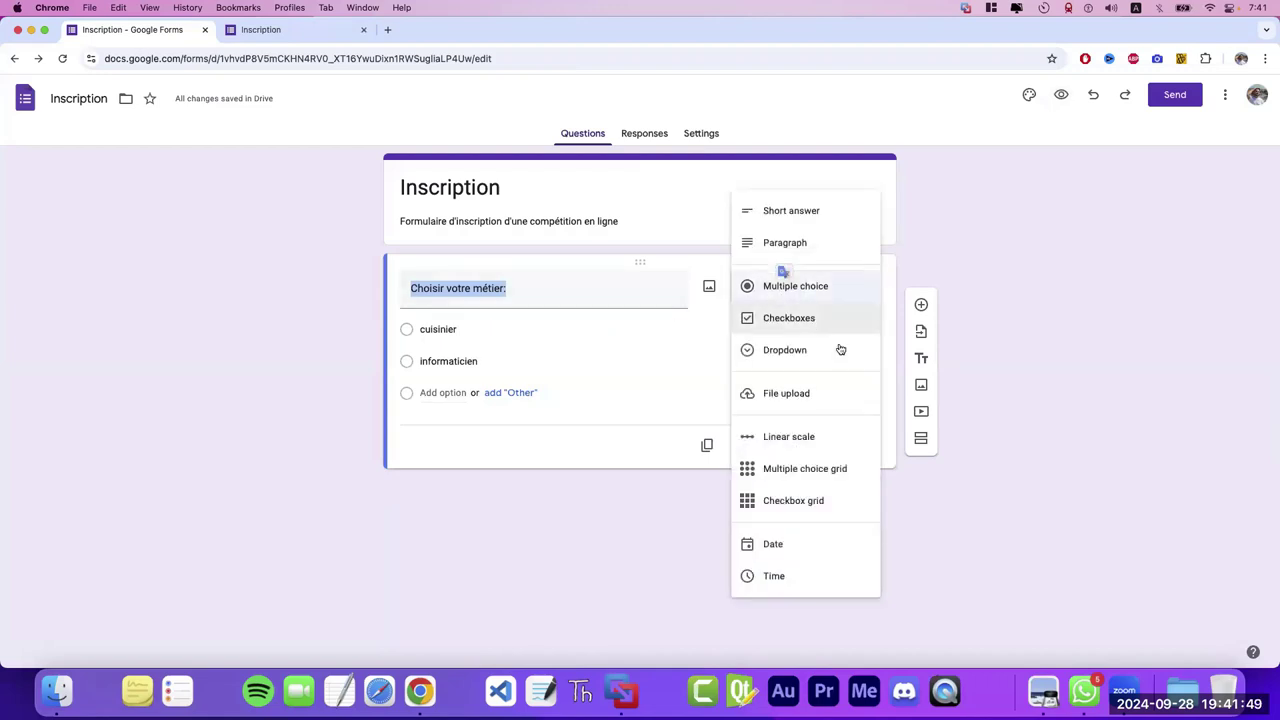
click(803, 329)
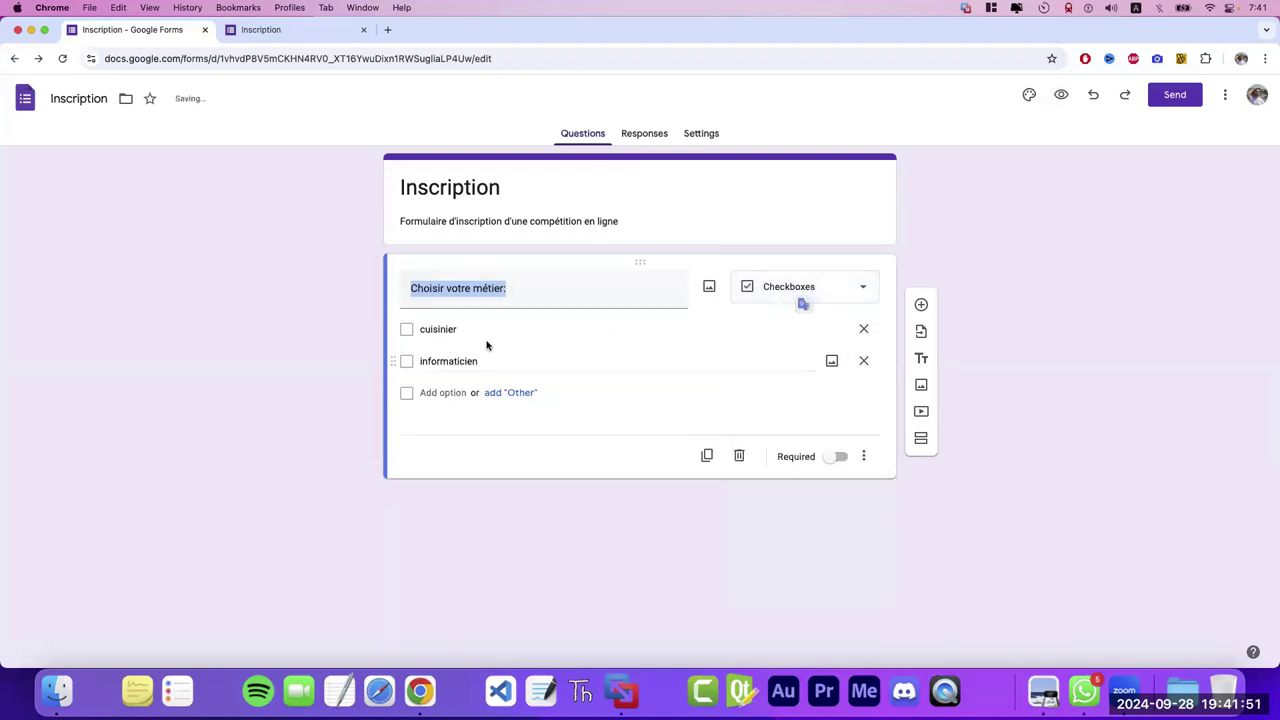
click(1061, 95)
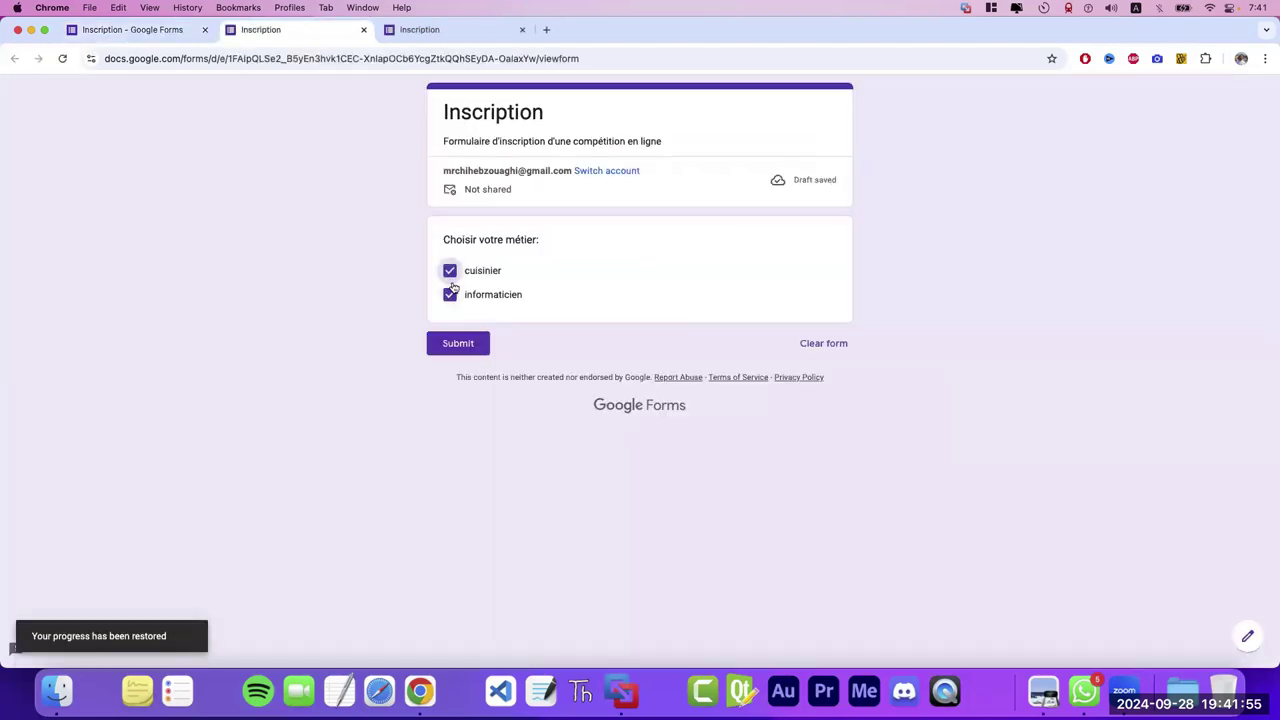
click(146, 31)
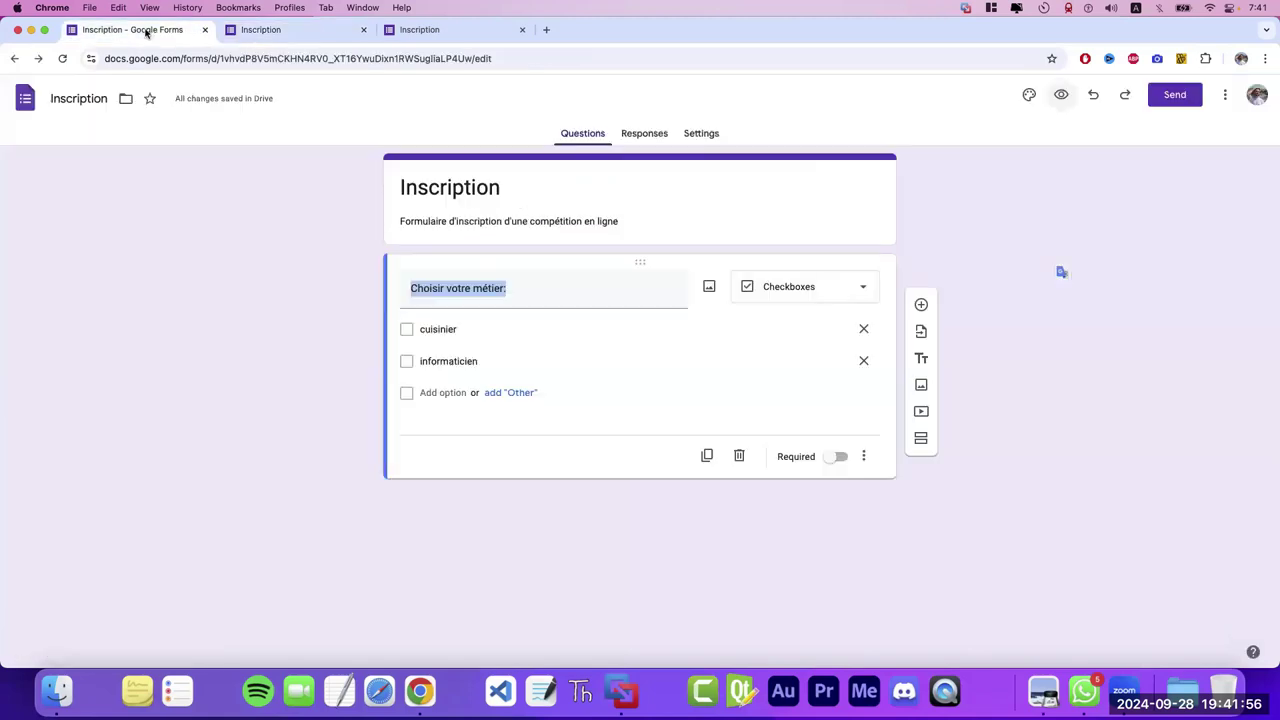
- Switch the question to Dropdown and test choosing cuisinier in the preview
click(789, 298)
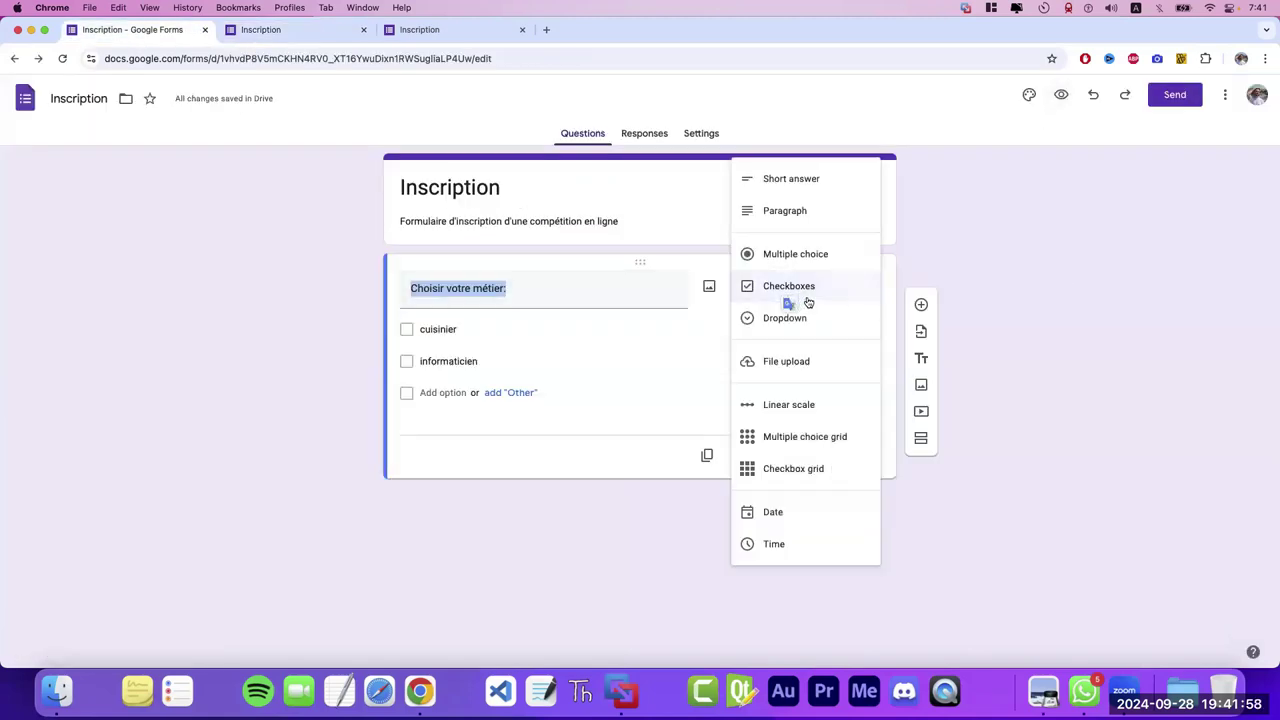
click(759, 320)
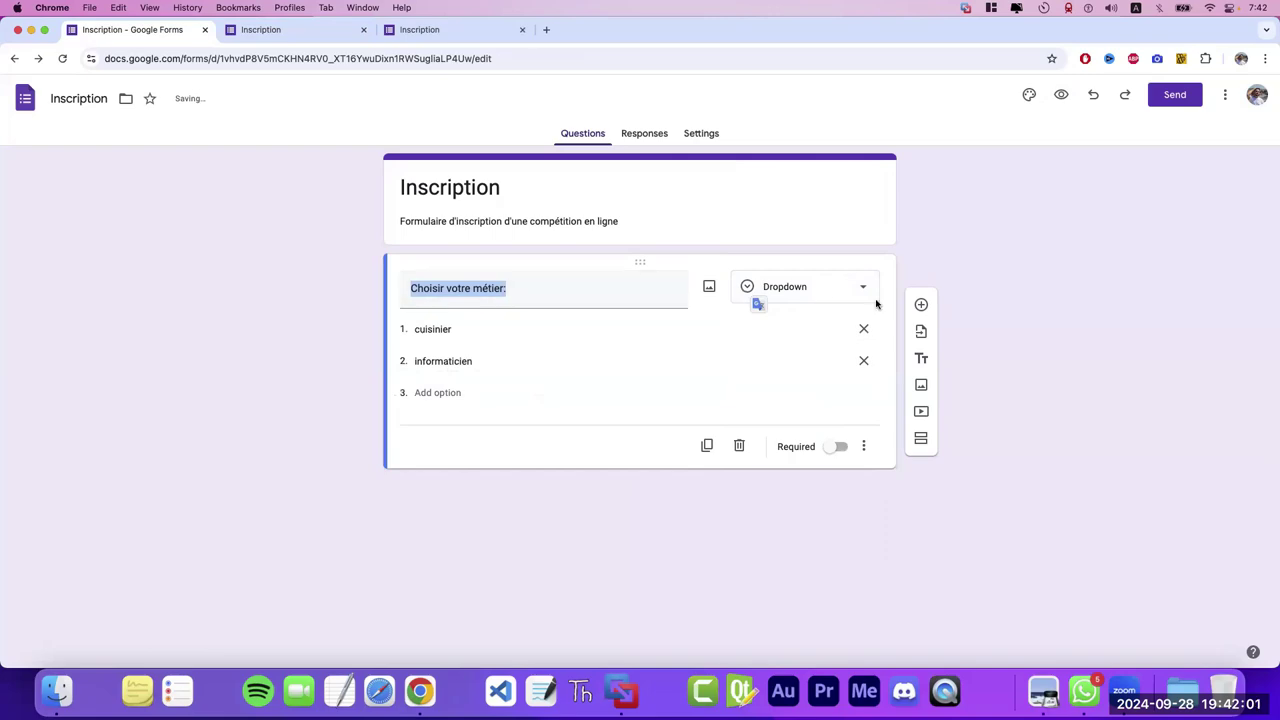
click(1061, 95)
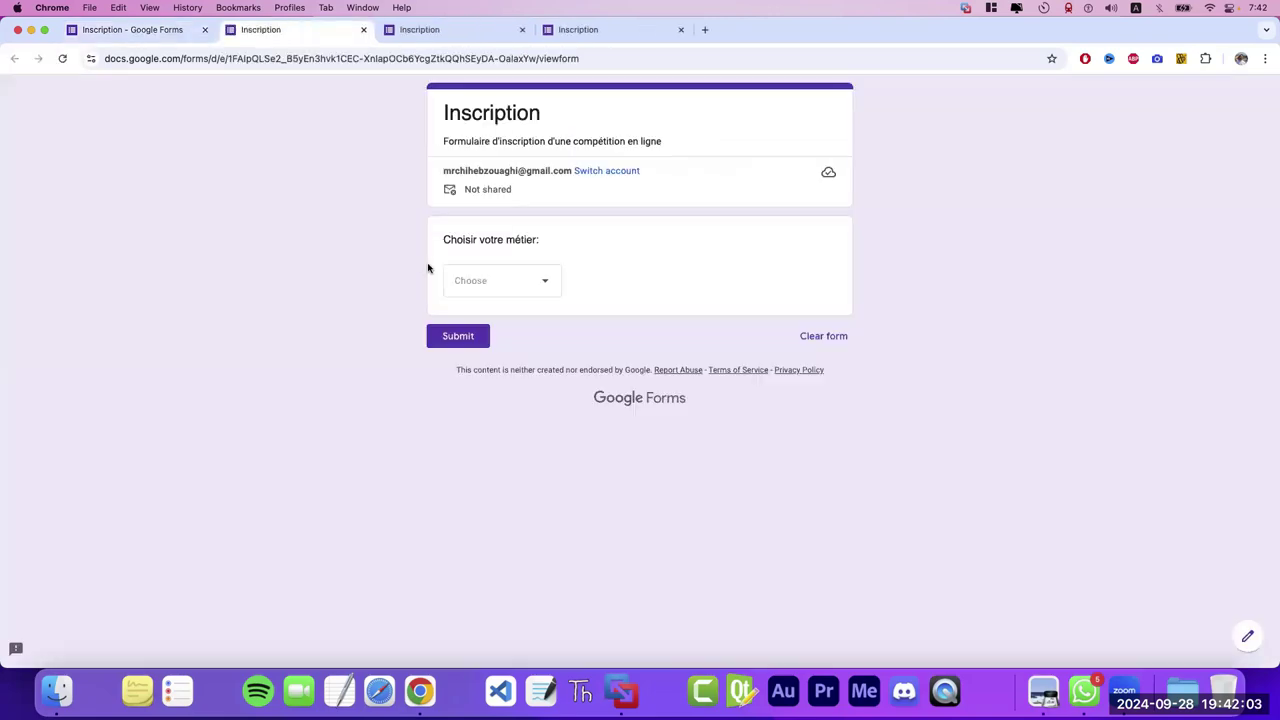
click(540, 283)
click(537, 284)
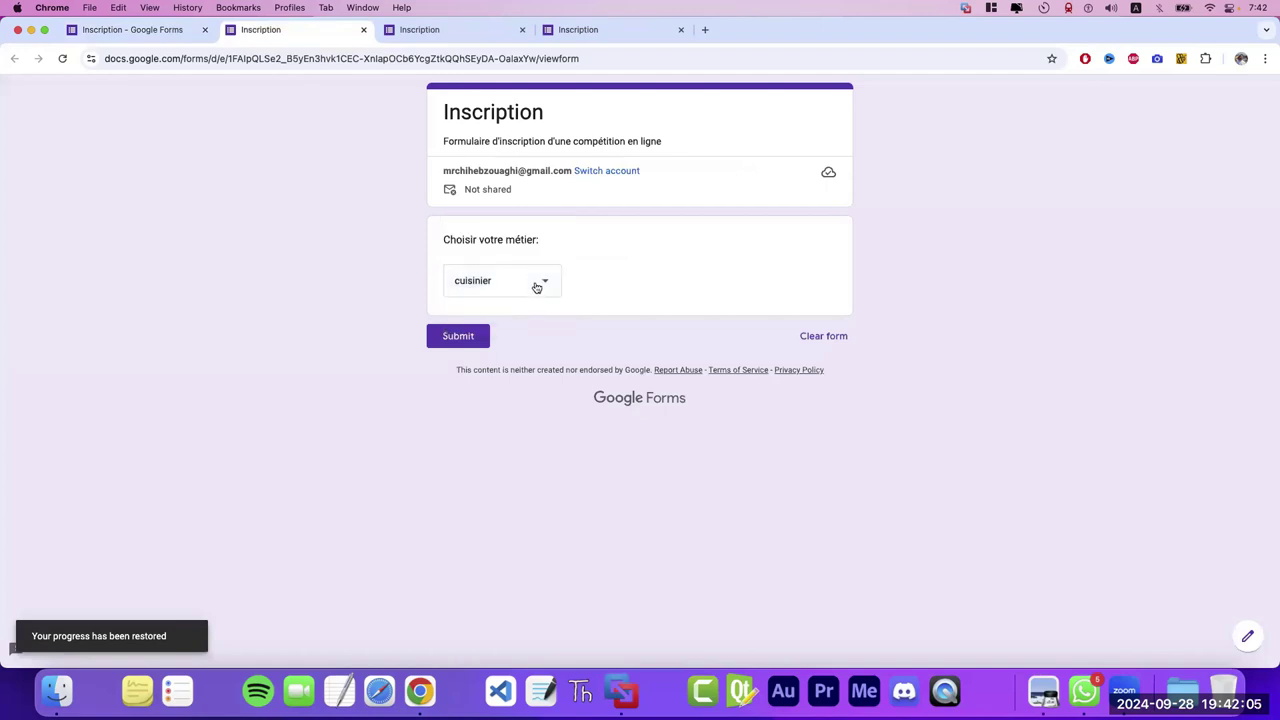
click(503, 279)
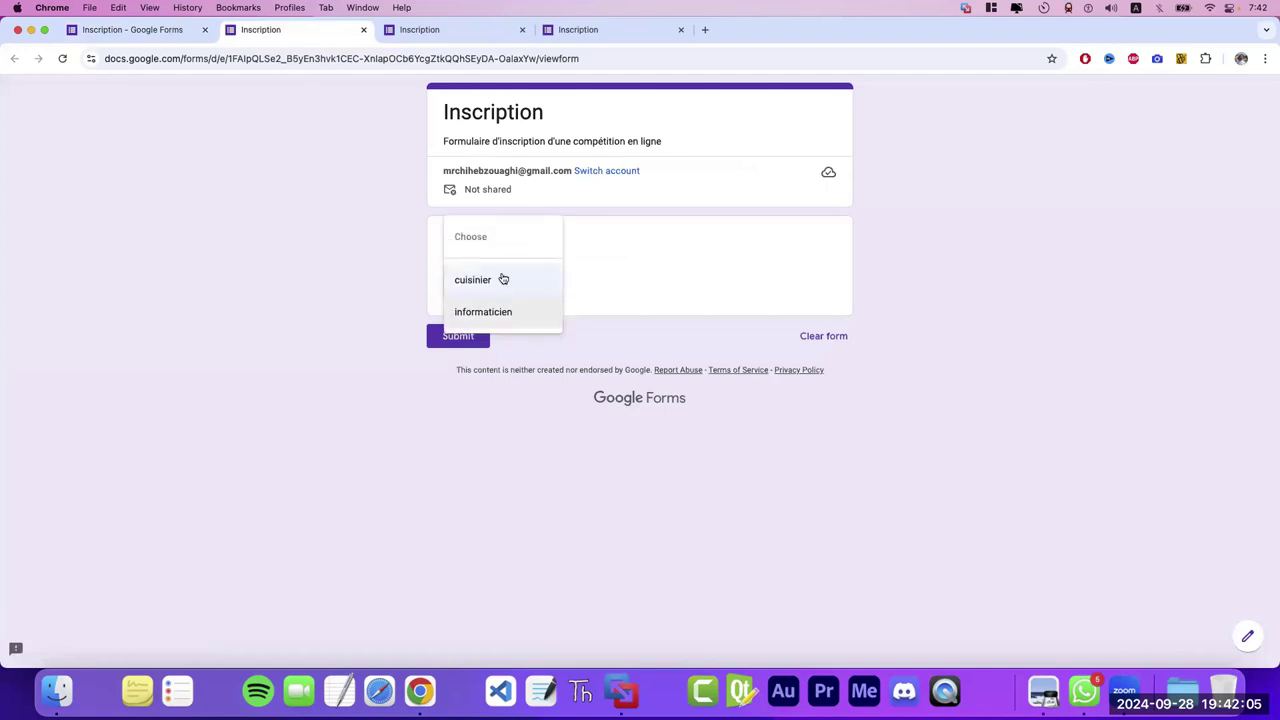
click(623, 257)
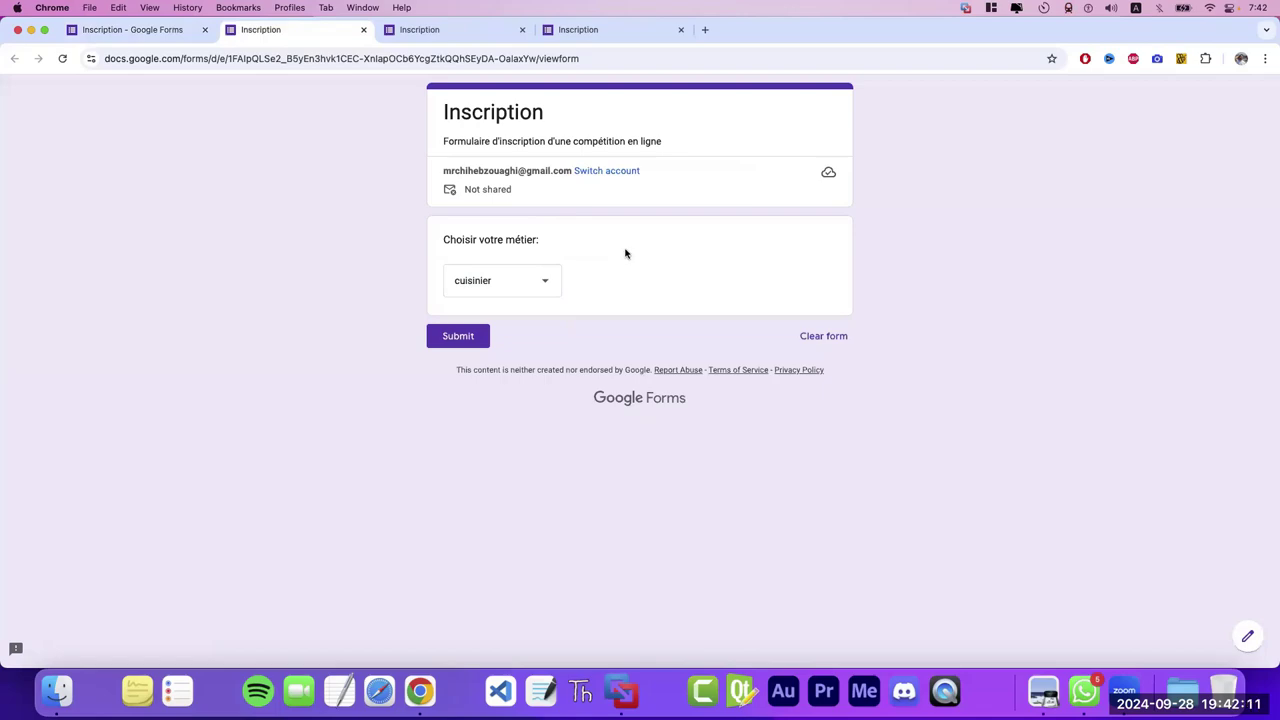
click(157, 37)
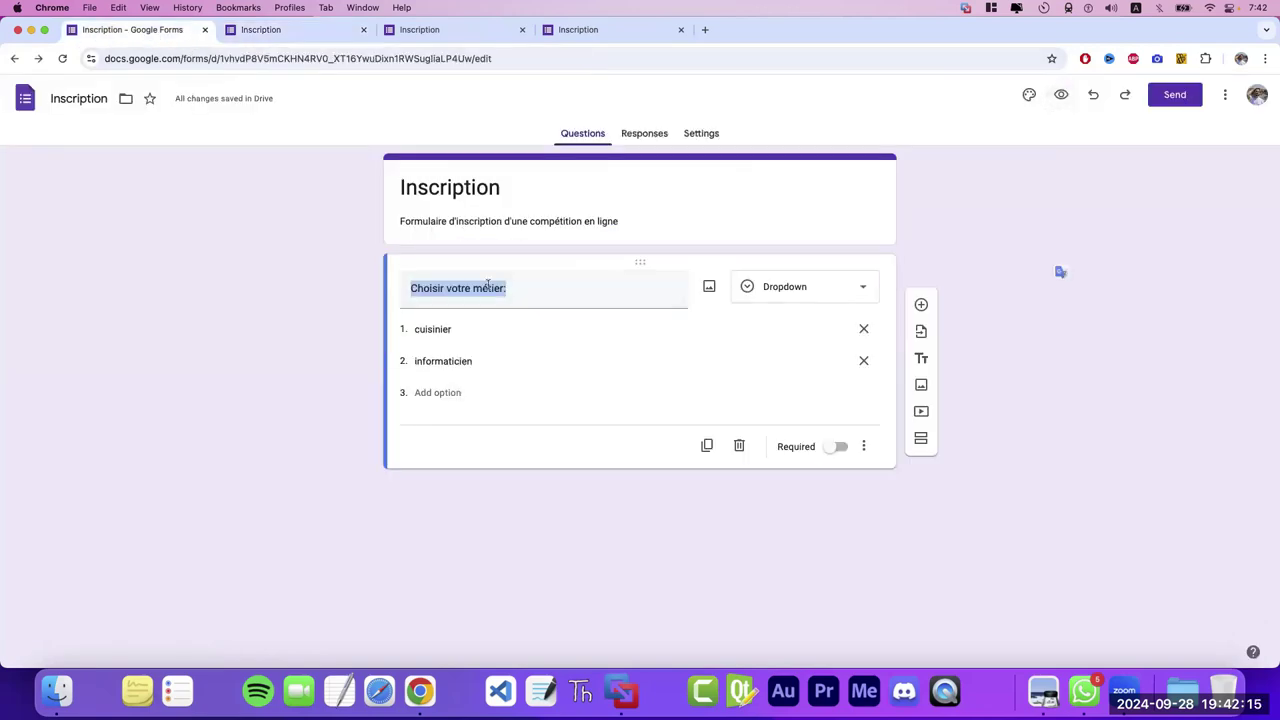
- Turn the question into a File upload titled 'télécharger votre cv:', allowing uploads
click(818, 284)
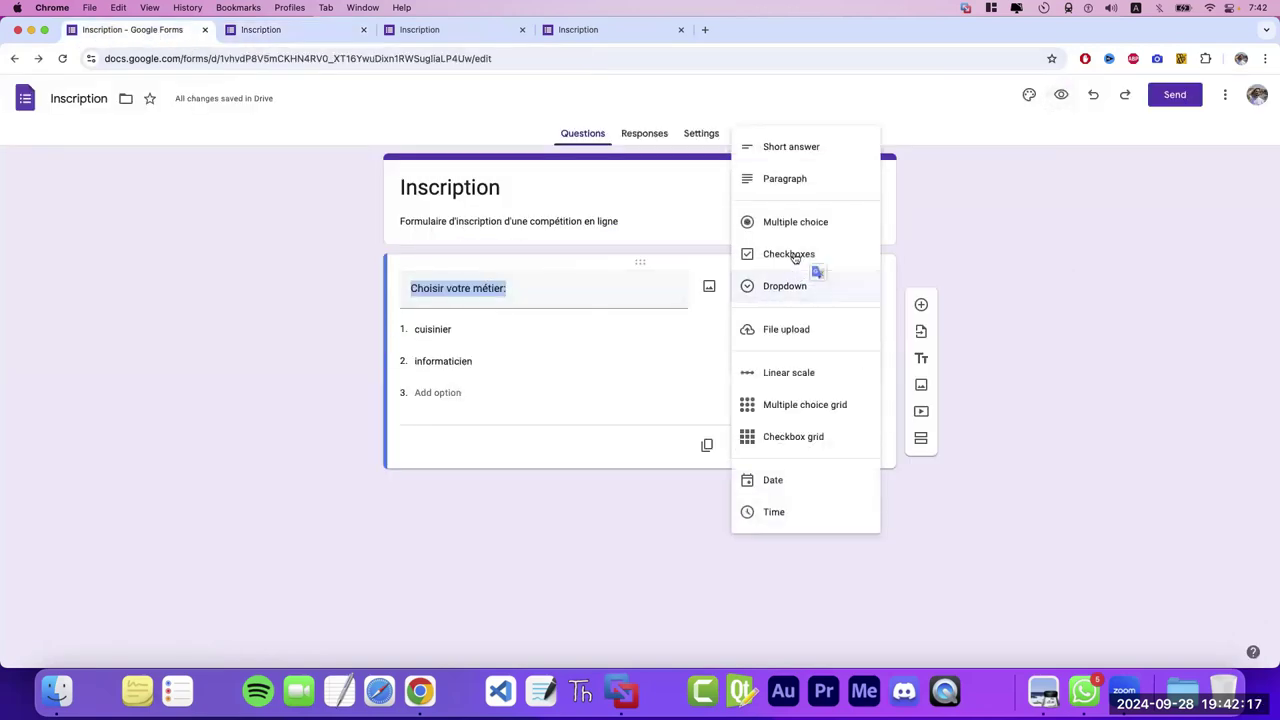
click(807, 343)
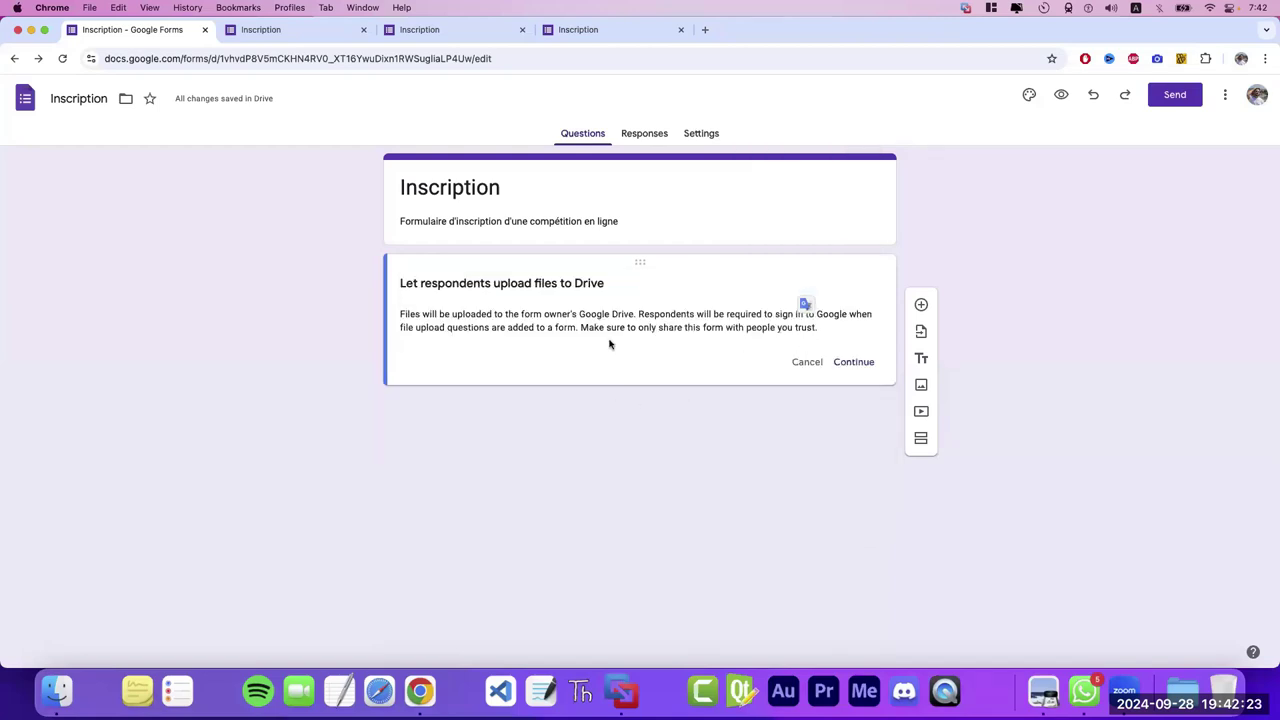
click(856, 362)
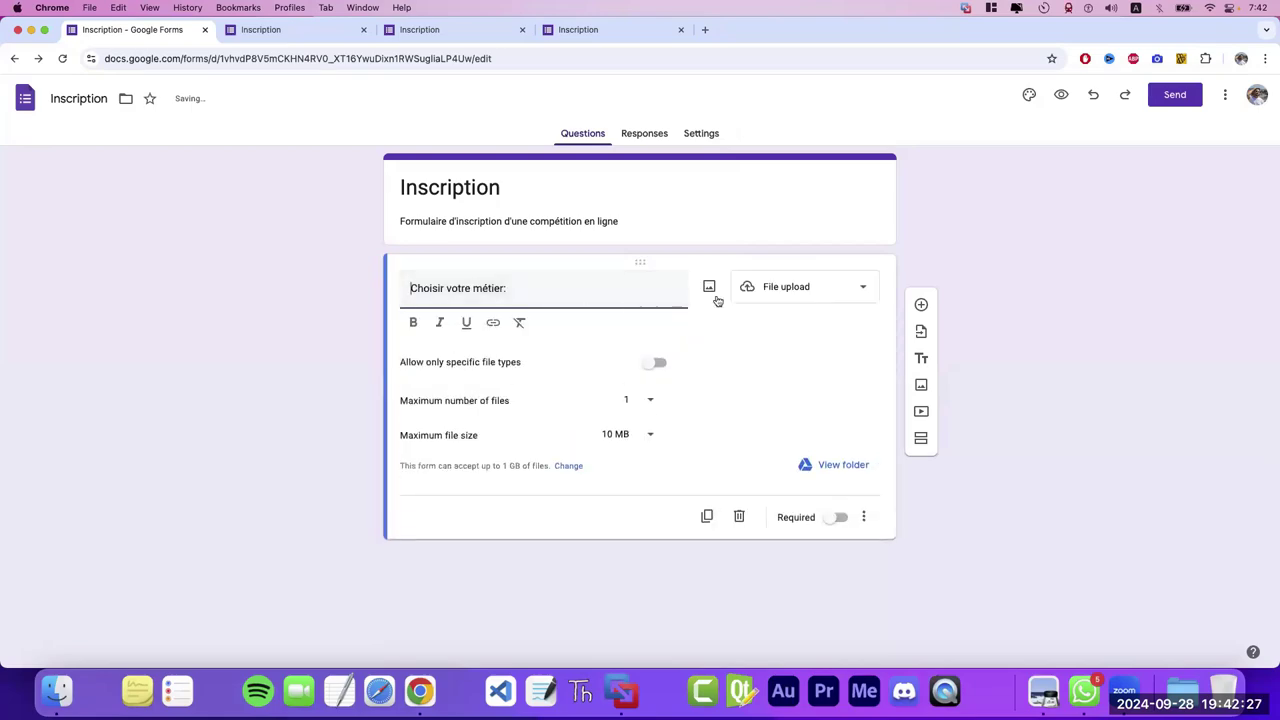
drag(557, 291, 368, 287)
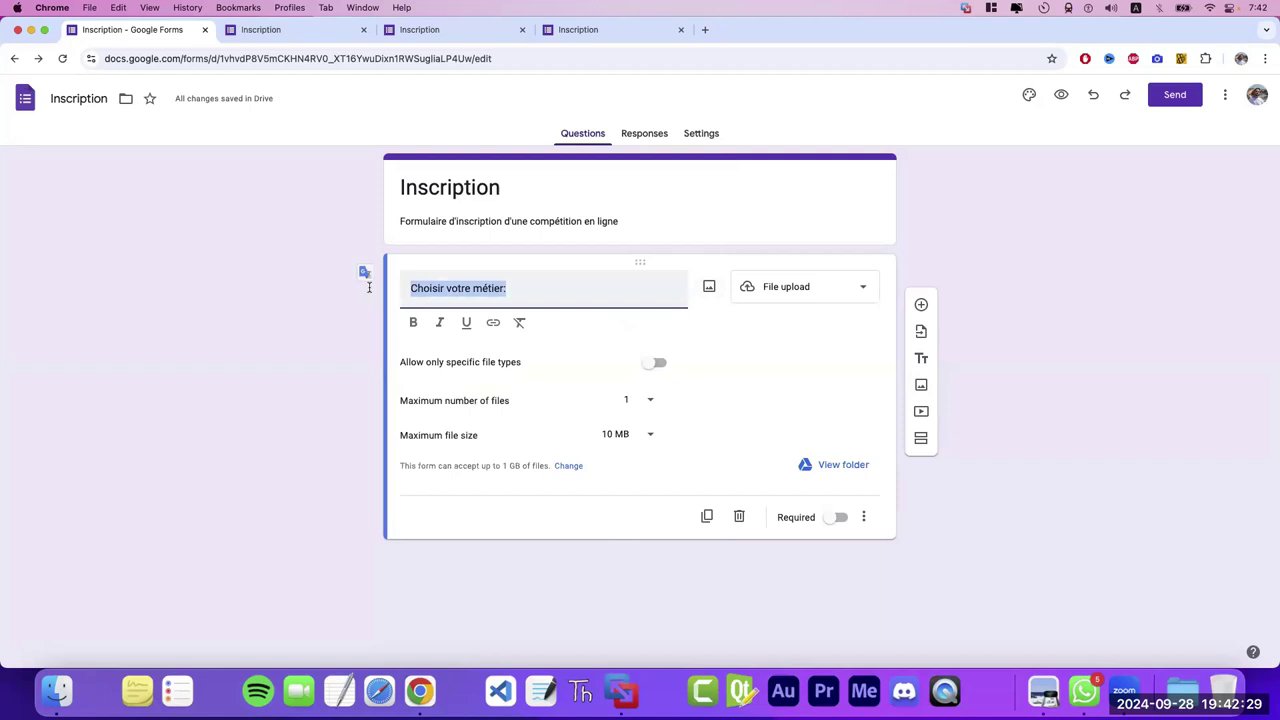
text(télécharger vot)
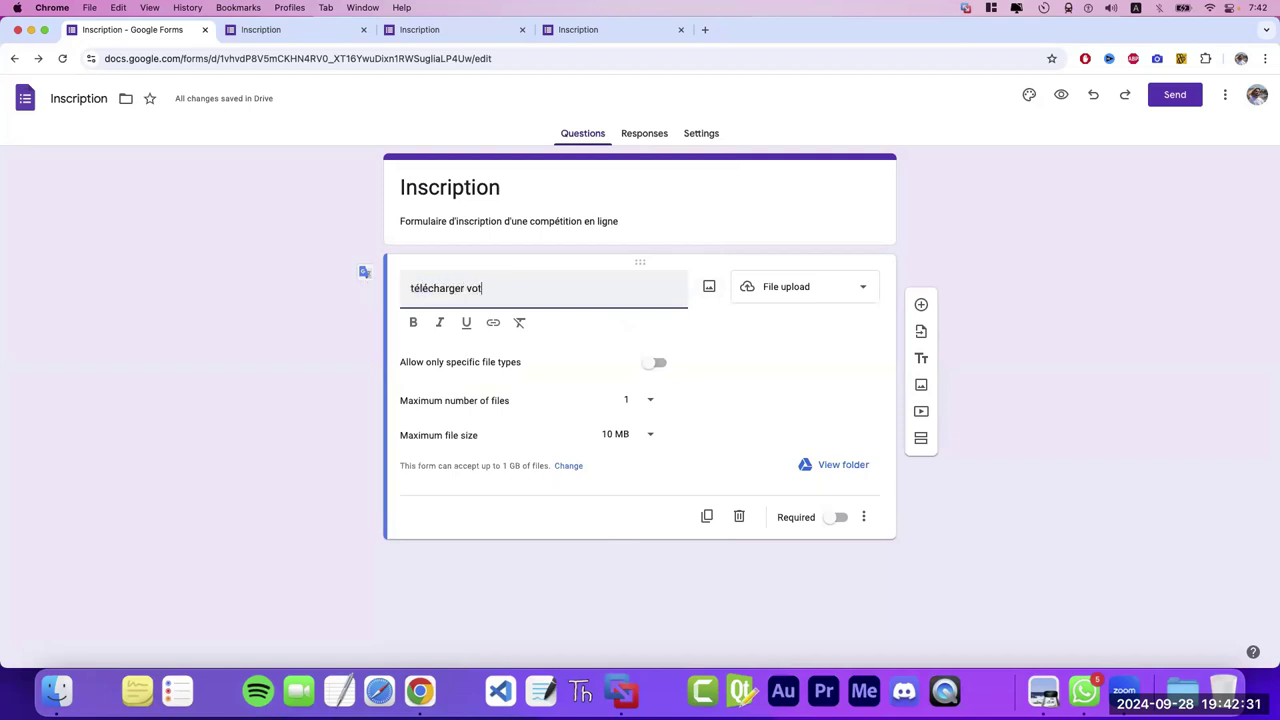
text(re cv:)
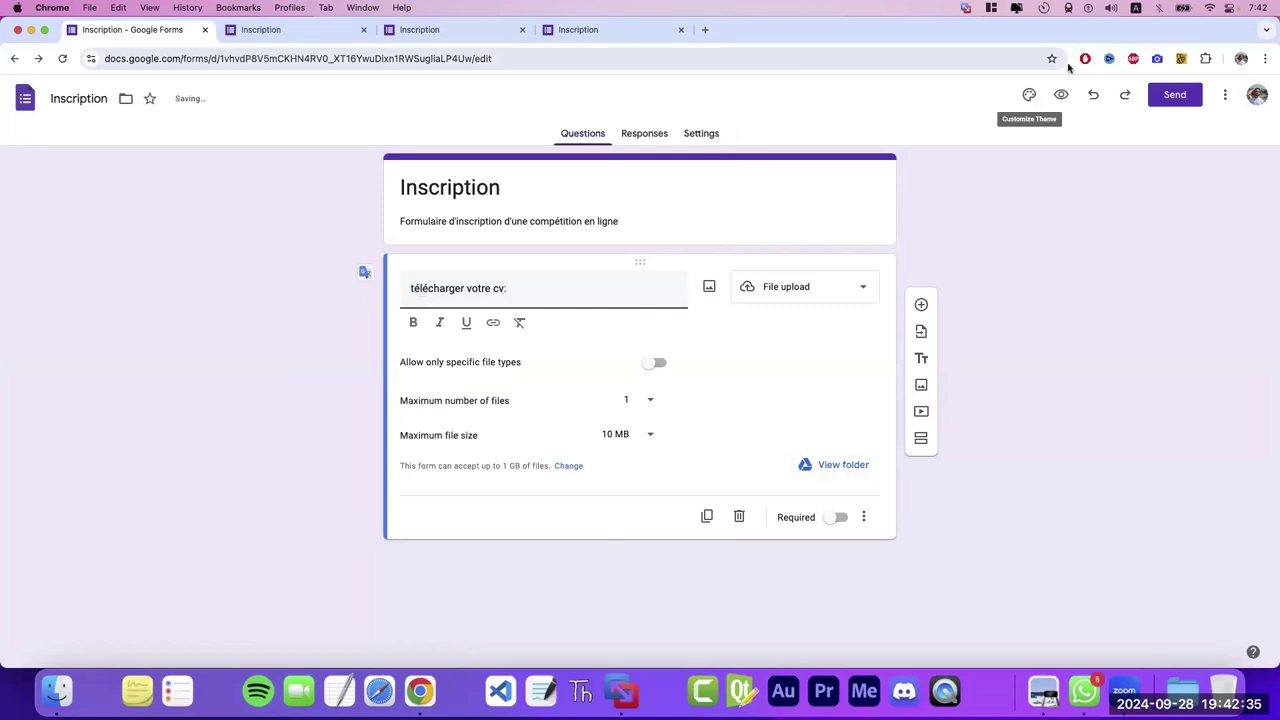
- Preview the form, try Add file, then cancel the Insert file dialog
click(1059, 95)
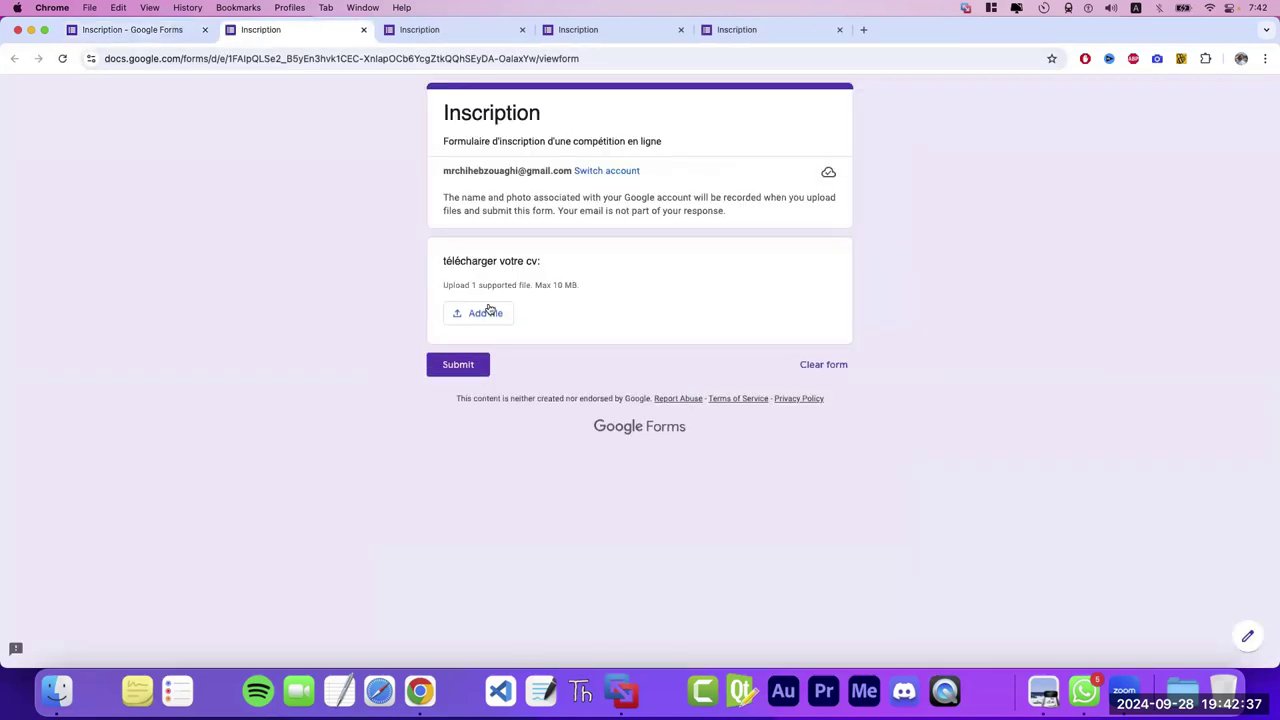
click(490, 314)
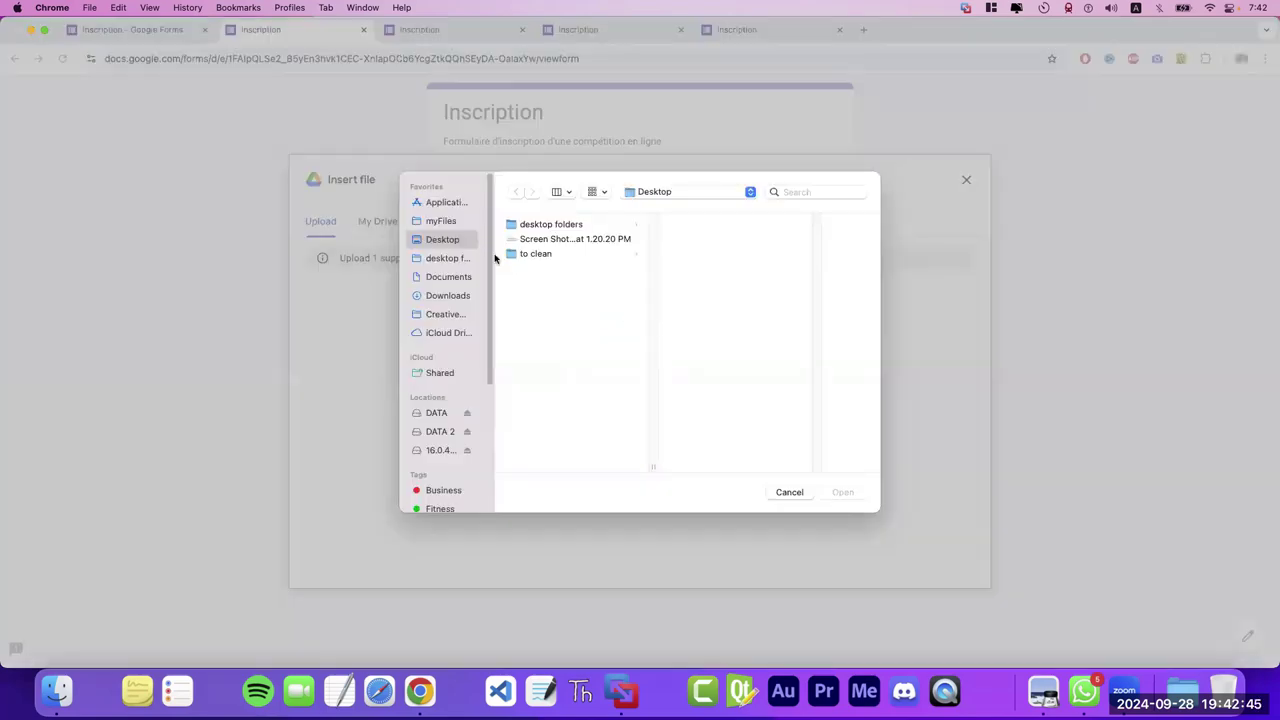
click(800, 492)
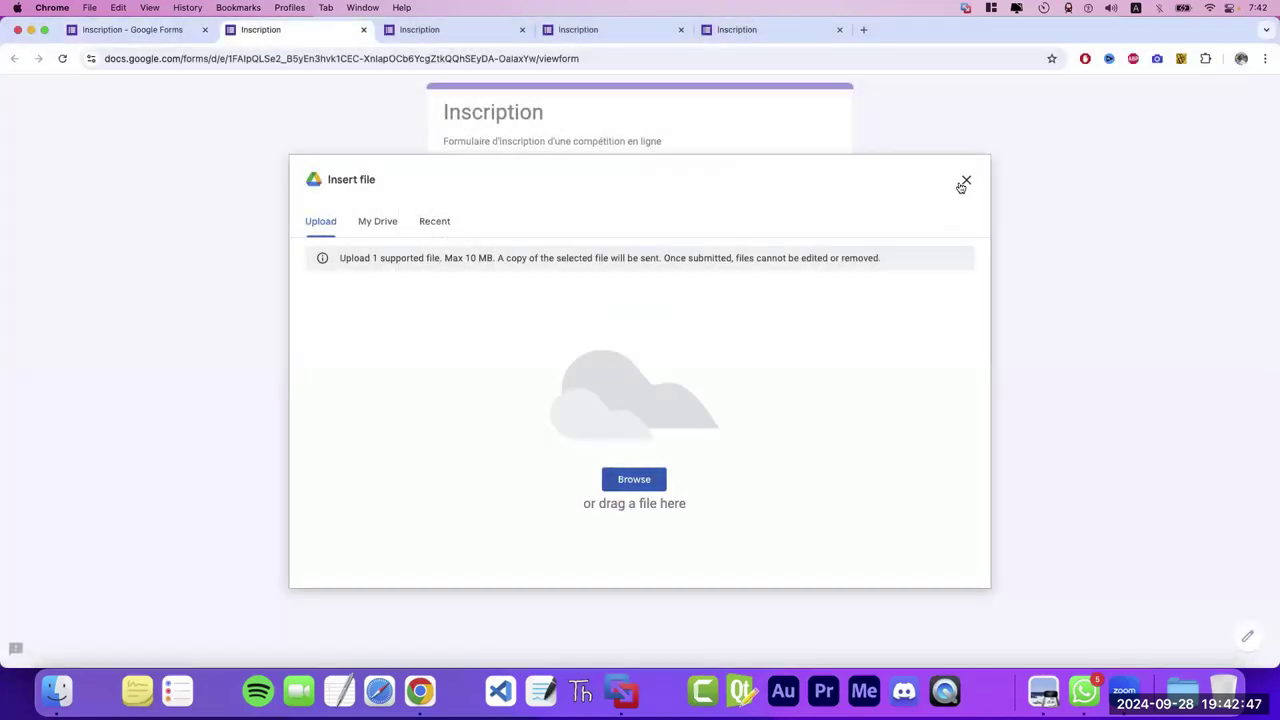
click(965, 180)
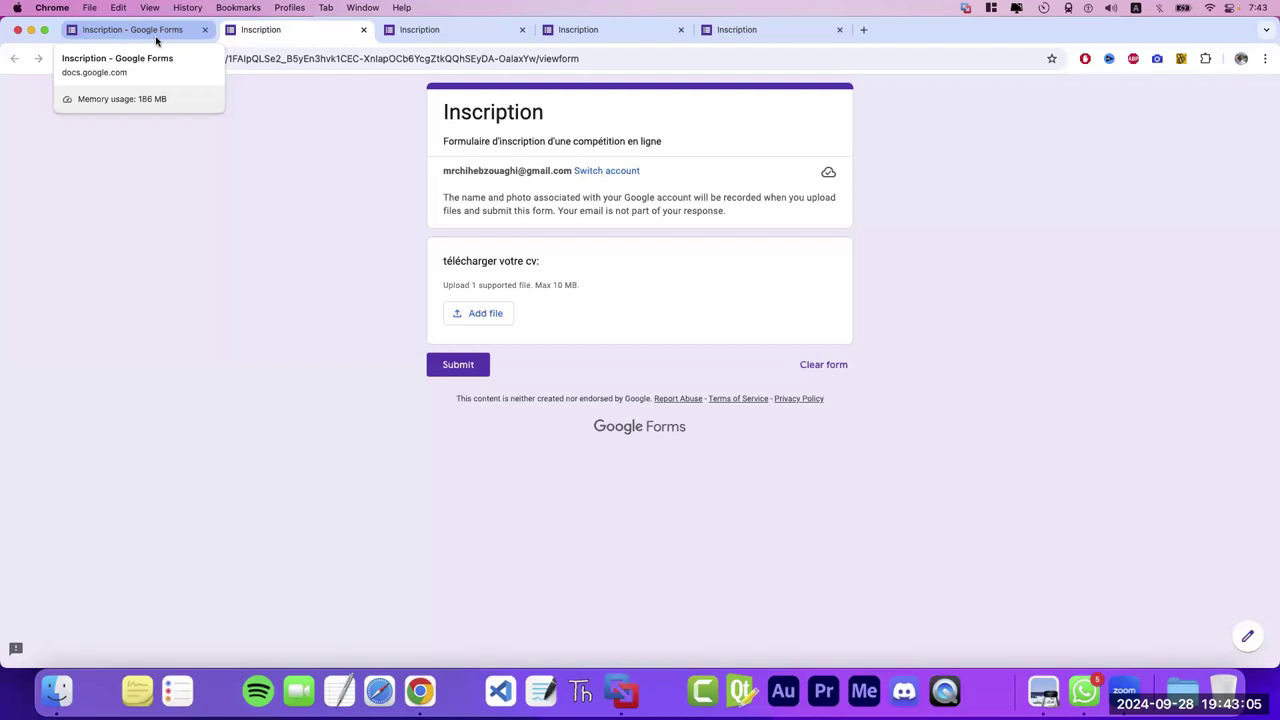
- Keep the upload limits at 1 file maximum and 10 MB maximum size
click(156, 40)
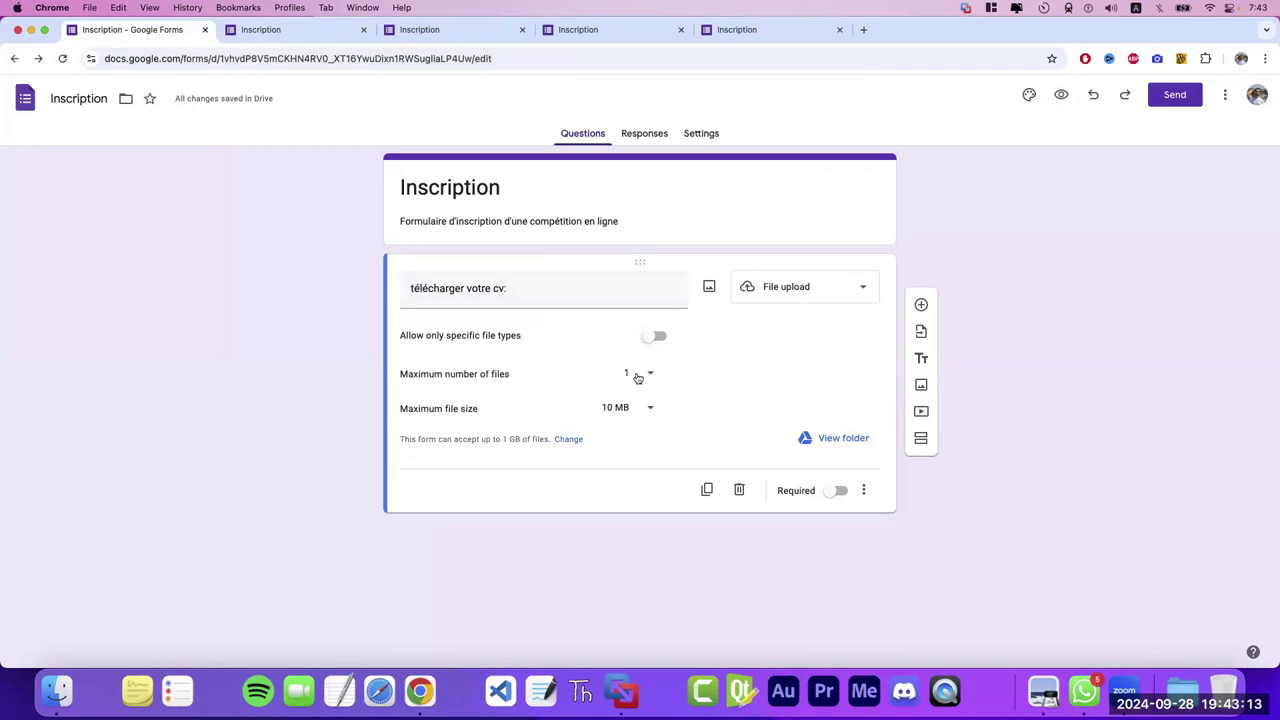
click(637, 374)
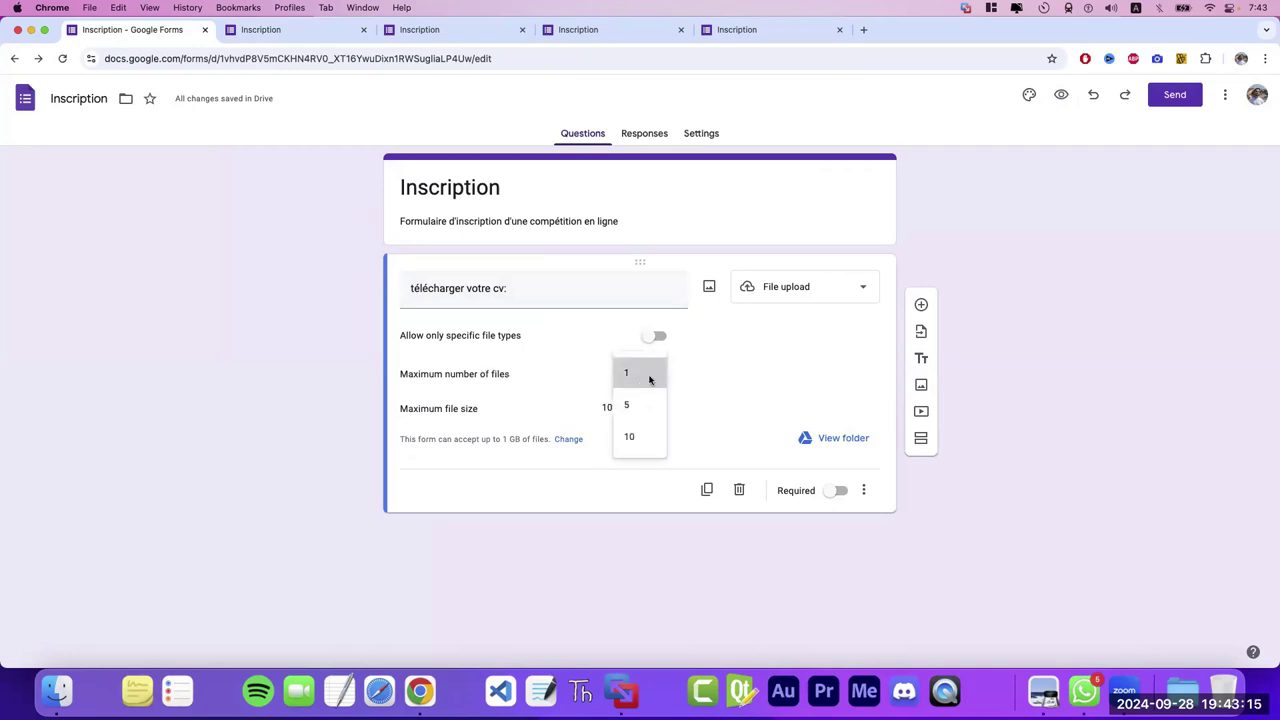
click(641, 380)
click(642, 412)
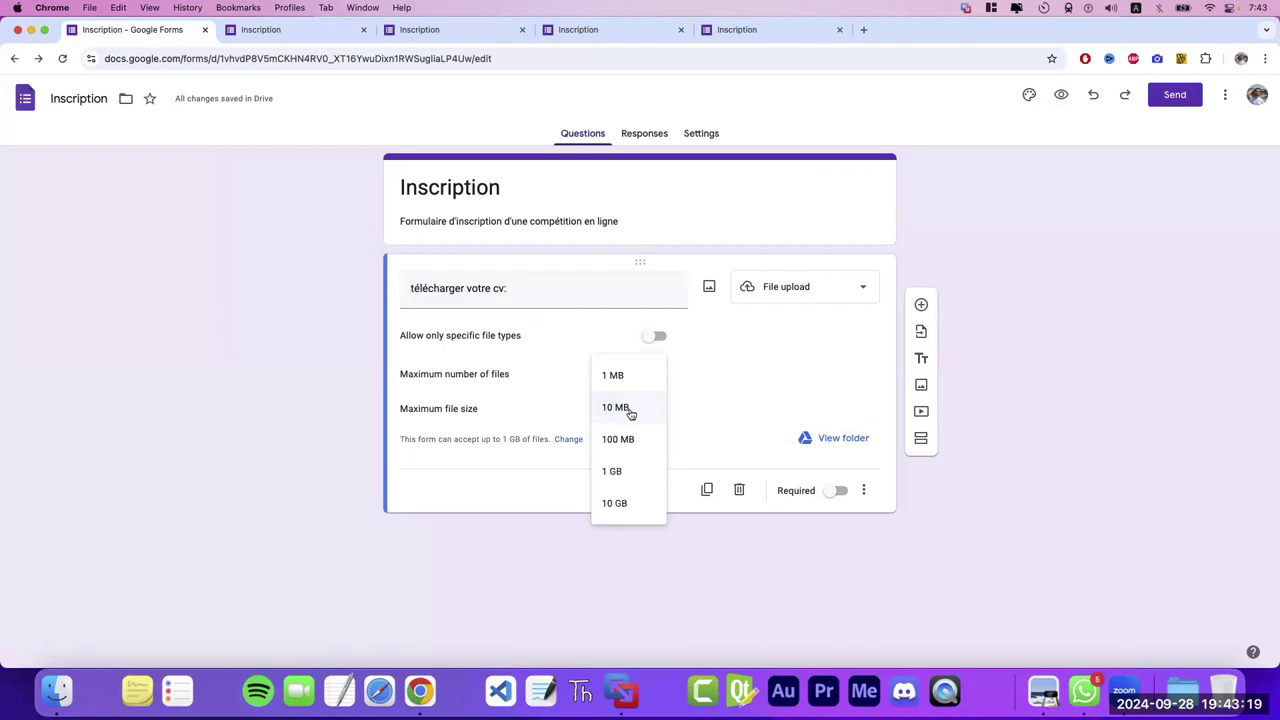
click(628, 408)
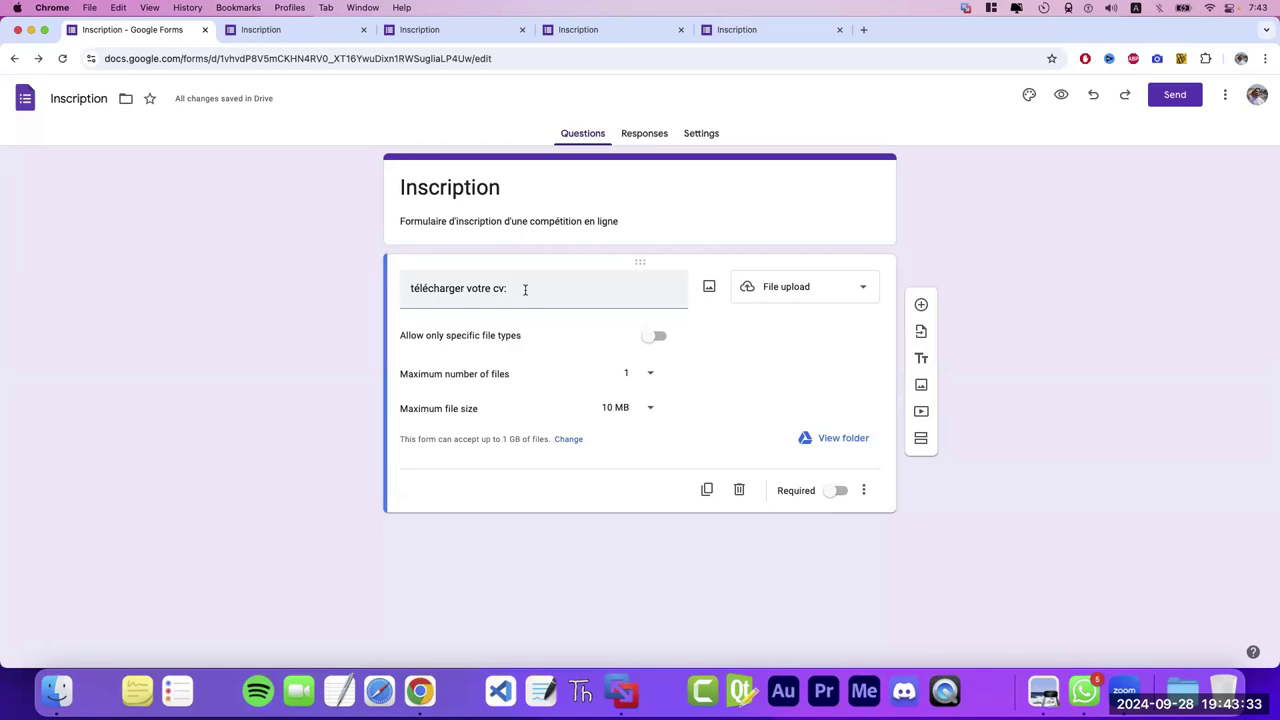
- Change the question to a Date question titled 'date de naissance:'
click(803, 290)
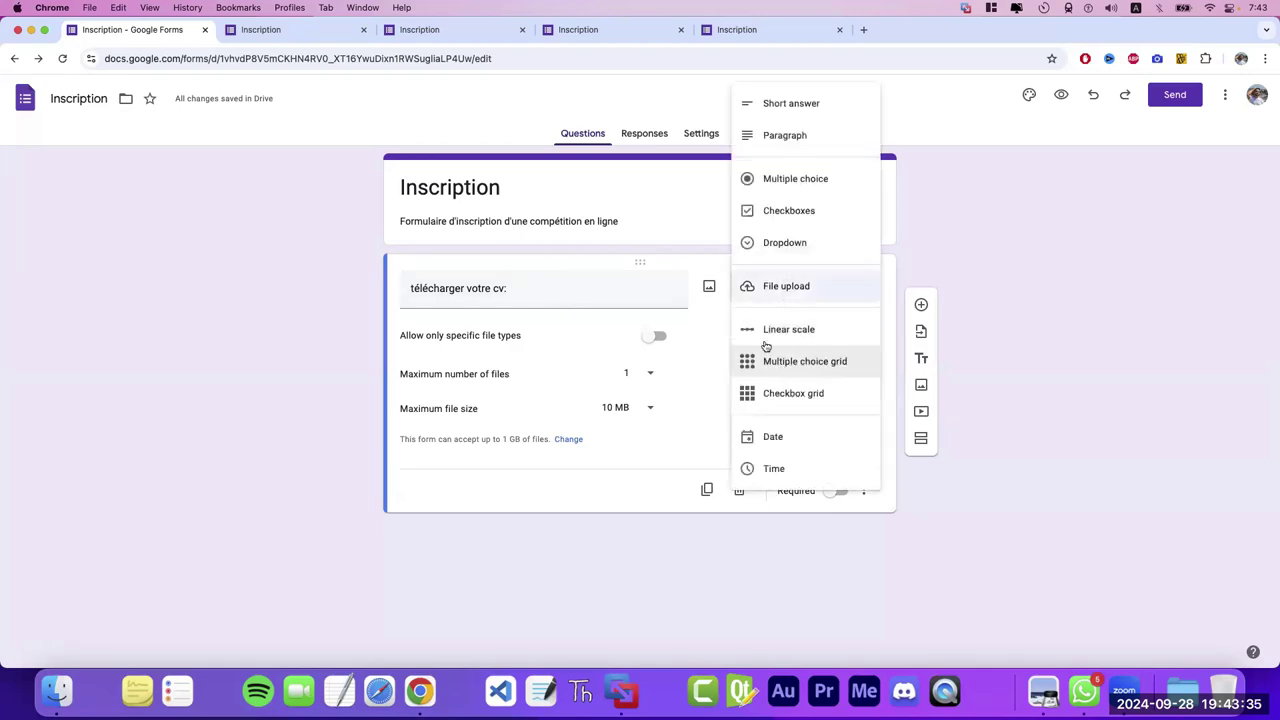
click(786, 438)
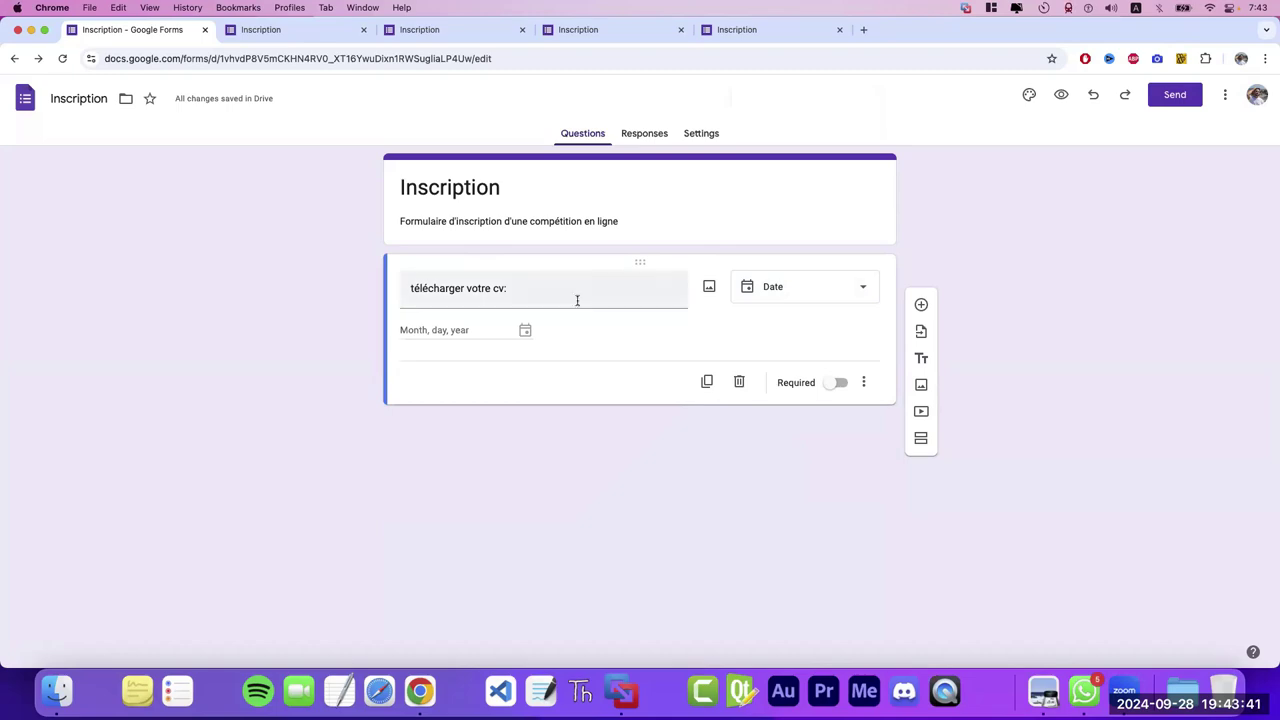
drag(563, 294, 371, 295)
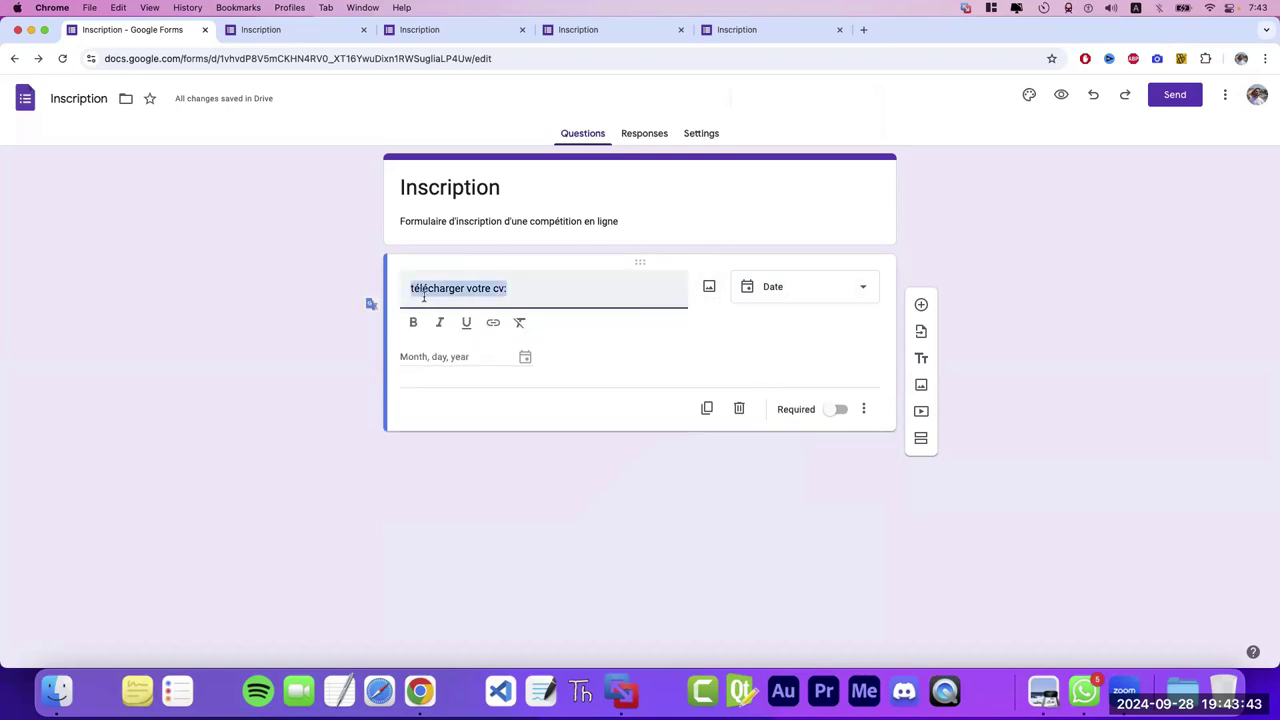
text(date de naissance:=)
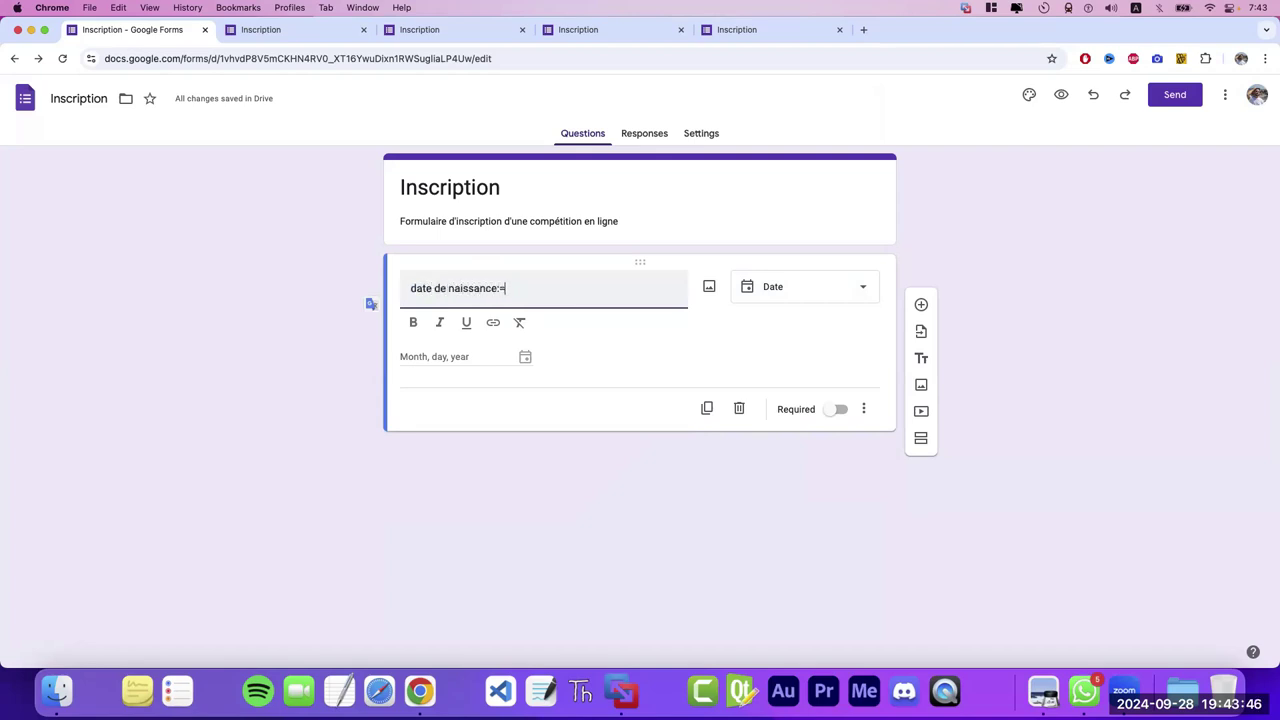
key(BackSpace)
- Preview the date question's calendar picker, then return to the editor
click(1061, 97)
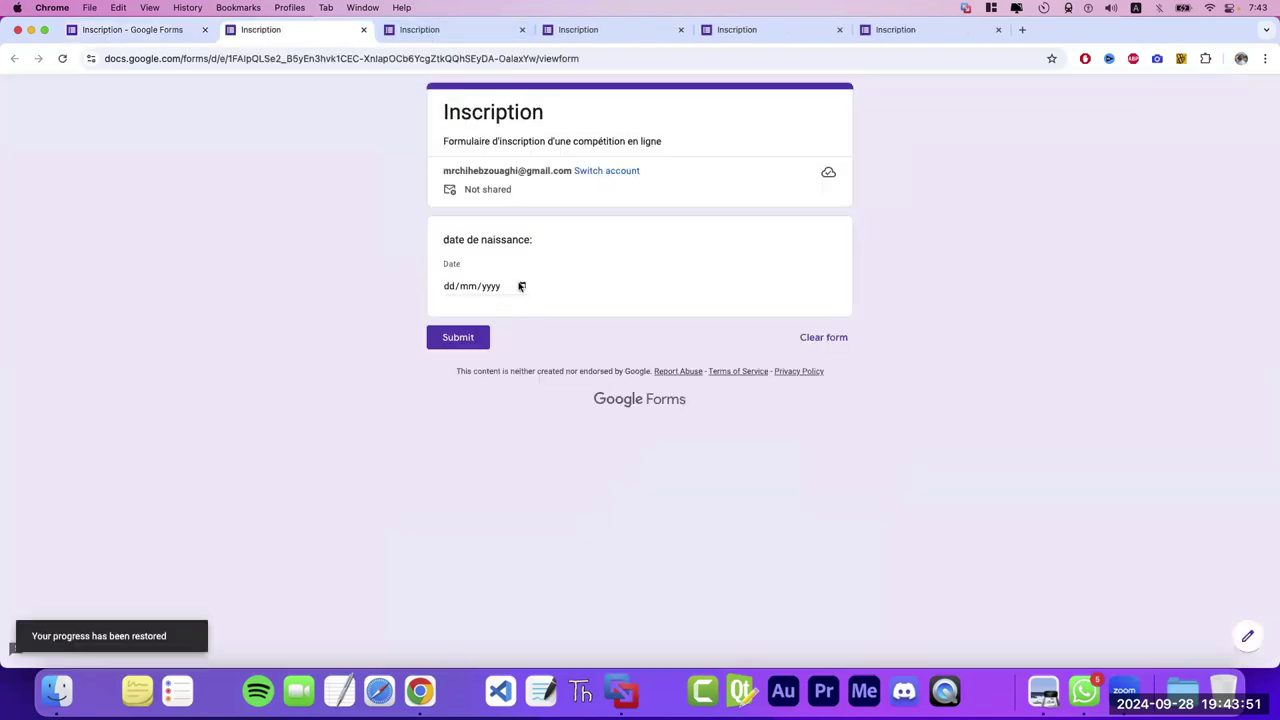
click(522, 287)
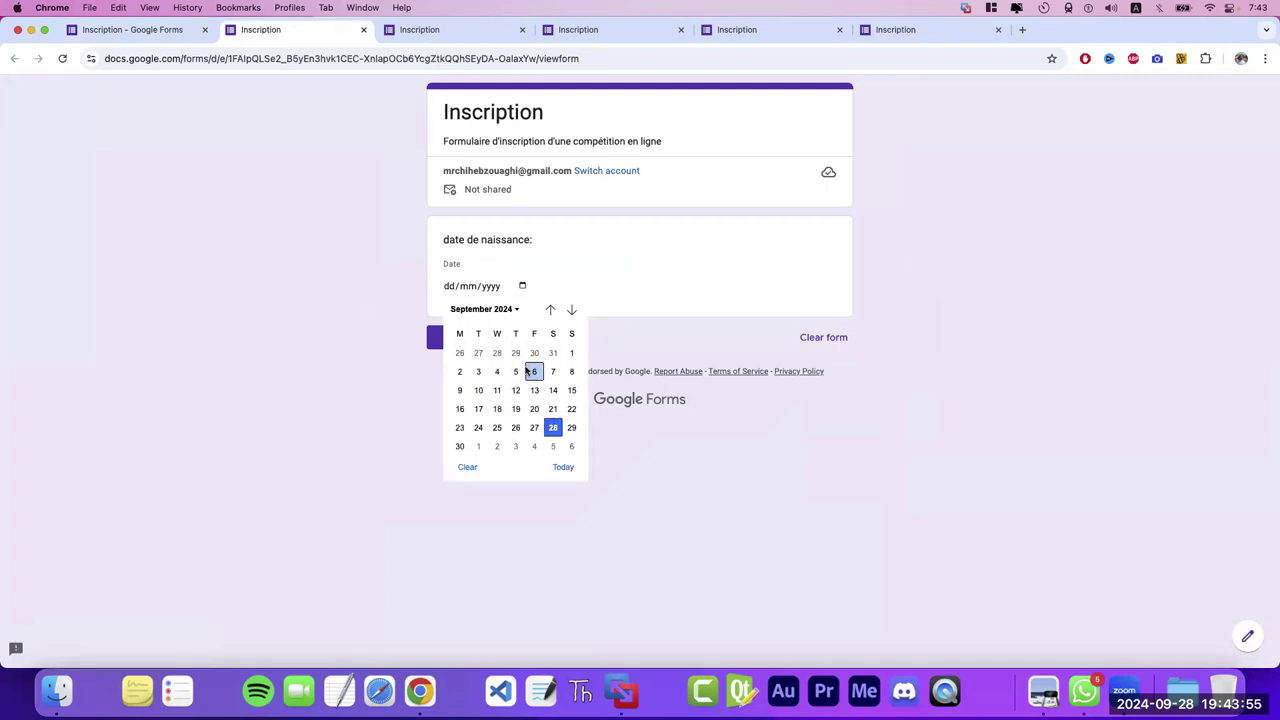
click(526, 182)
click(167, 30)
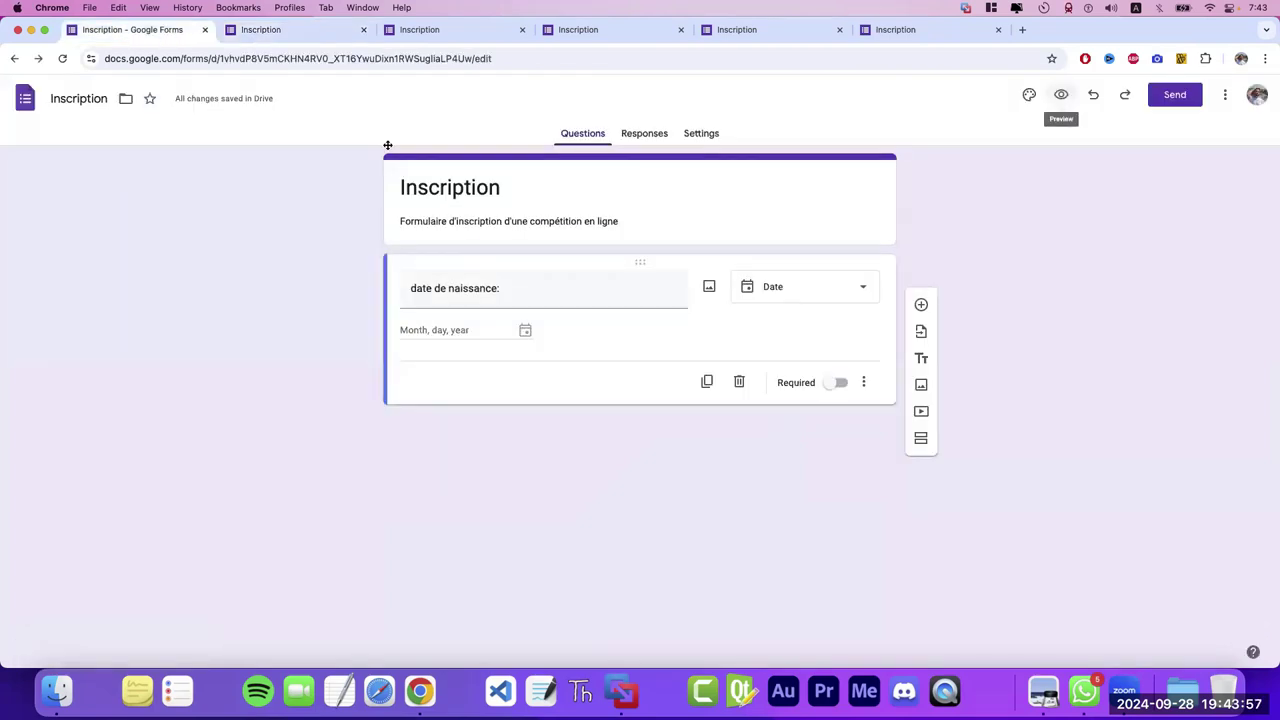
click(790, 288)
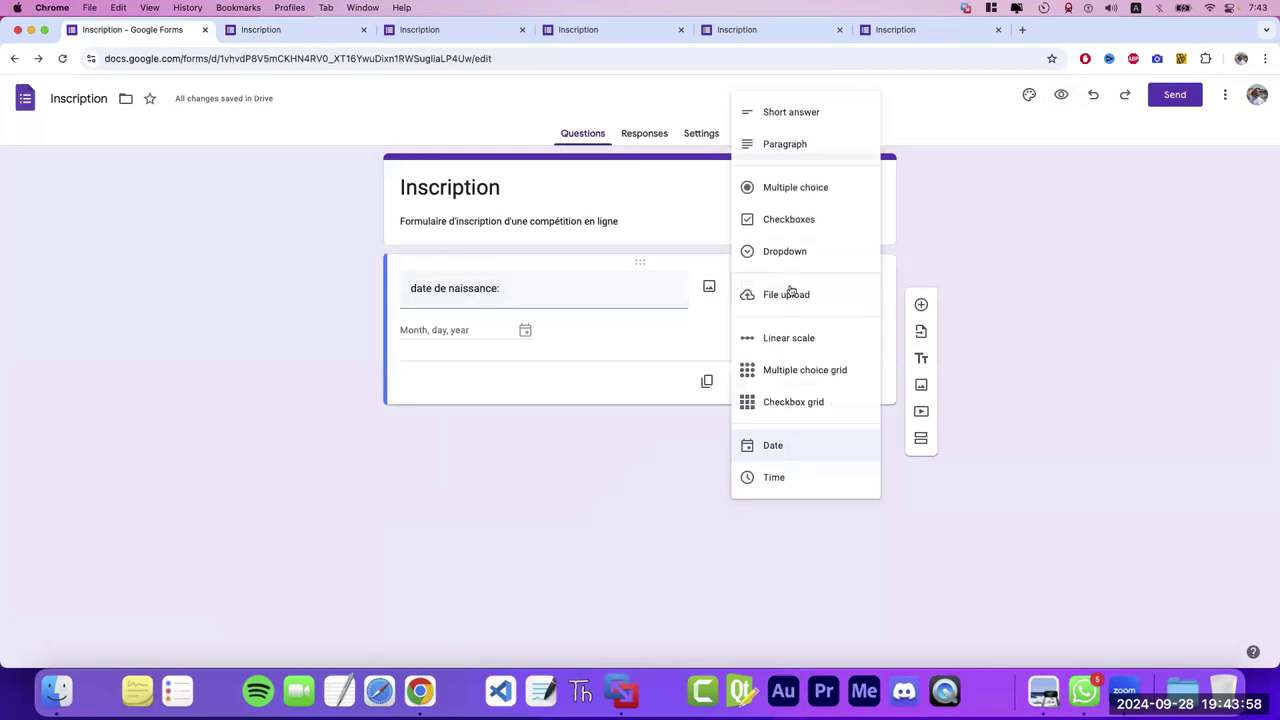
- Change the question to Time titled 'donner votre heure actuelle:'
click(782, 476)
triple_click(510, 288)
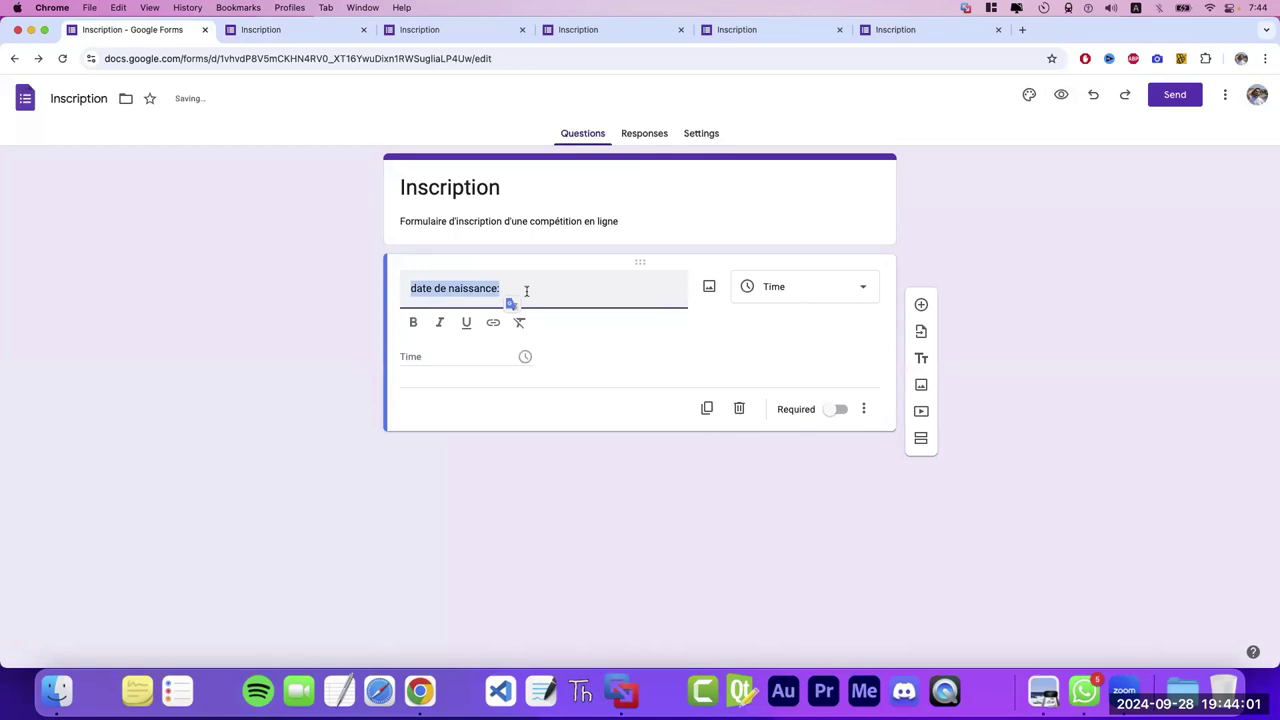
text(donner v)
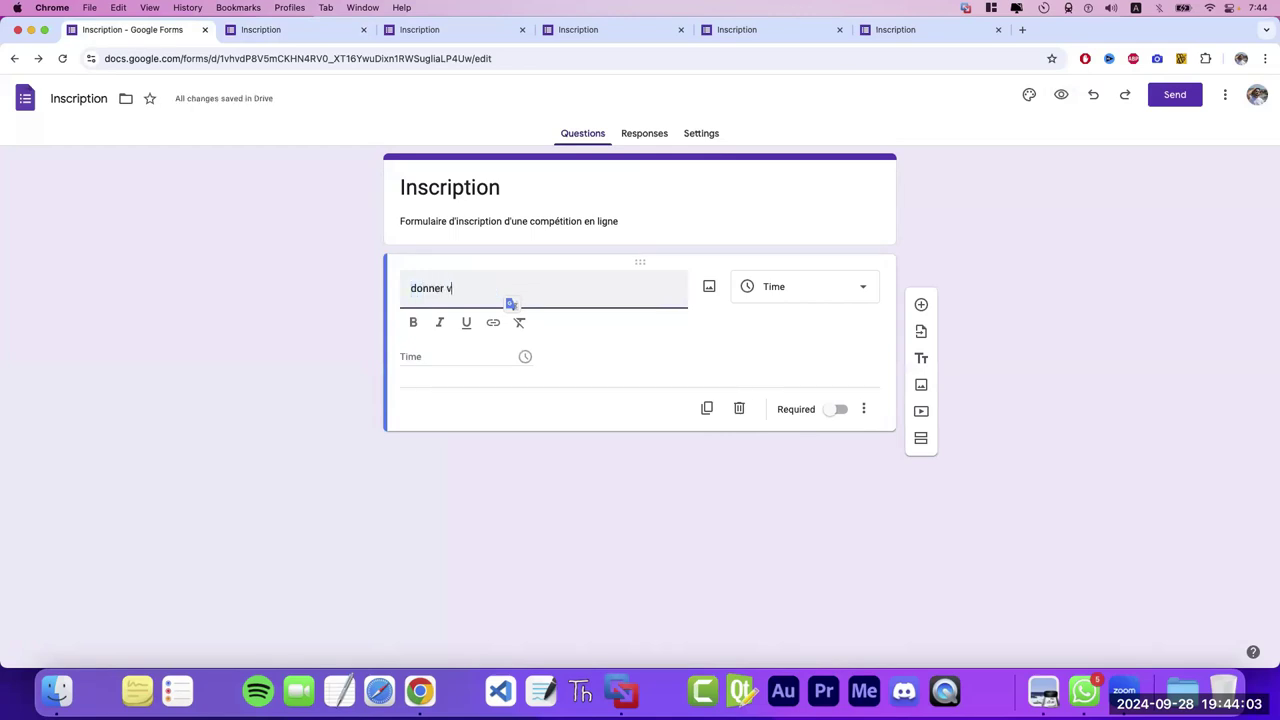
text(otre heure actuelle:)
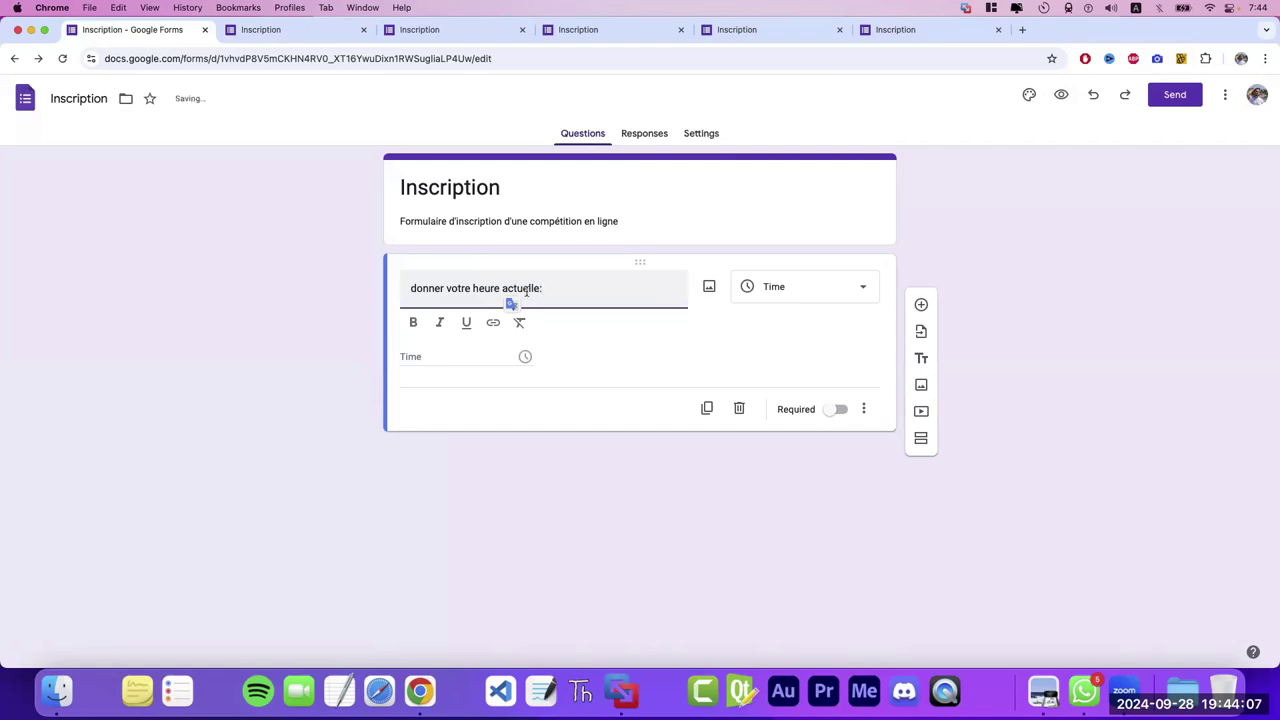
- Test the time field with AM in preview, then close the preview tabs
click(1061, 95)
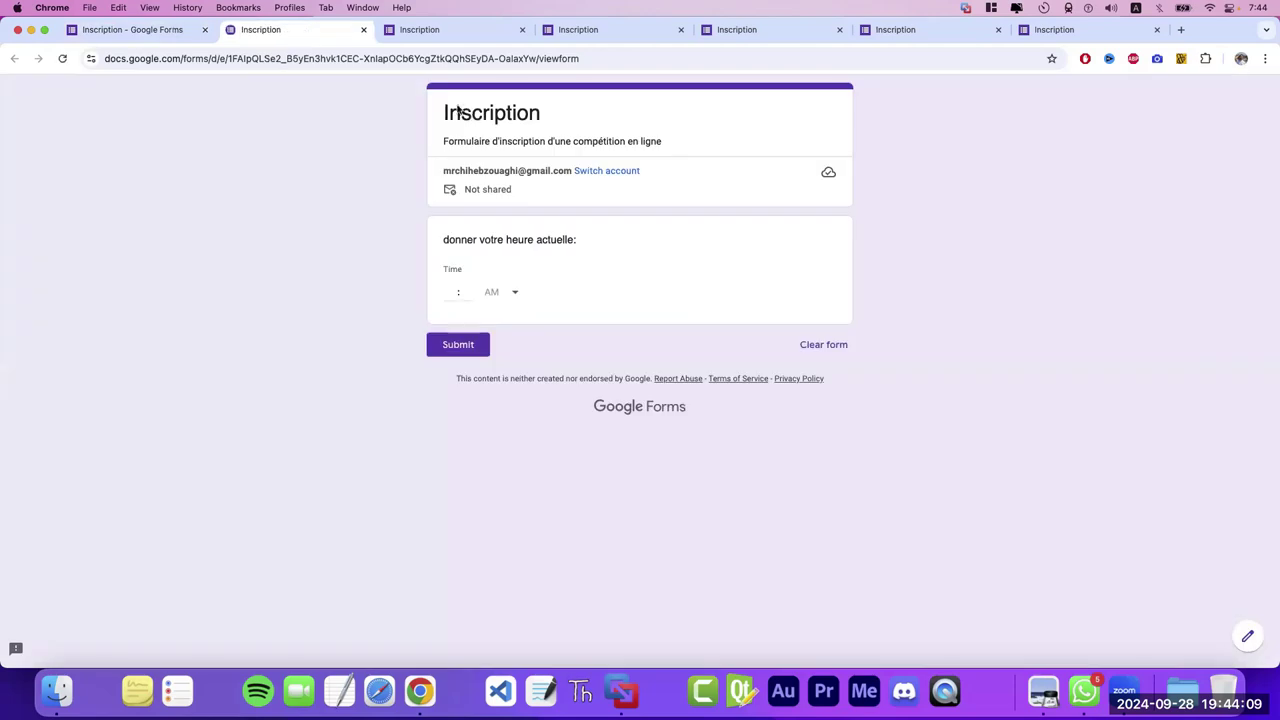
click(449, 291)
click(469, 300)
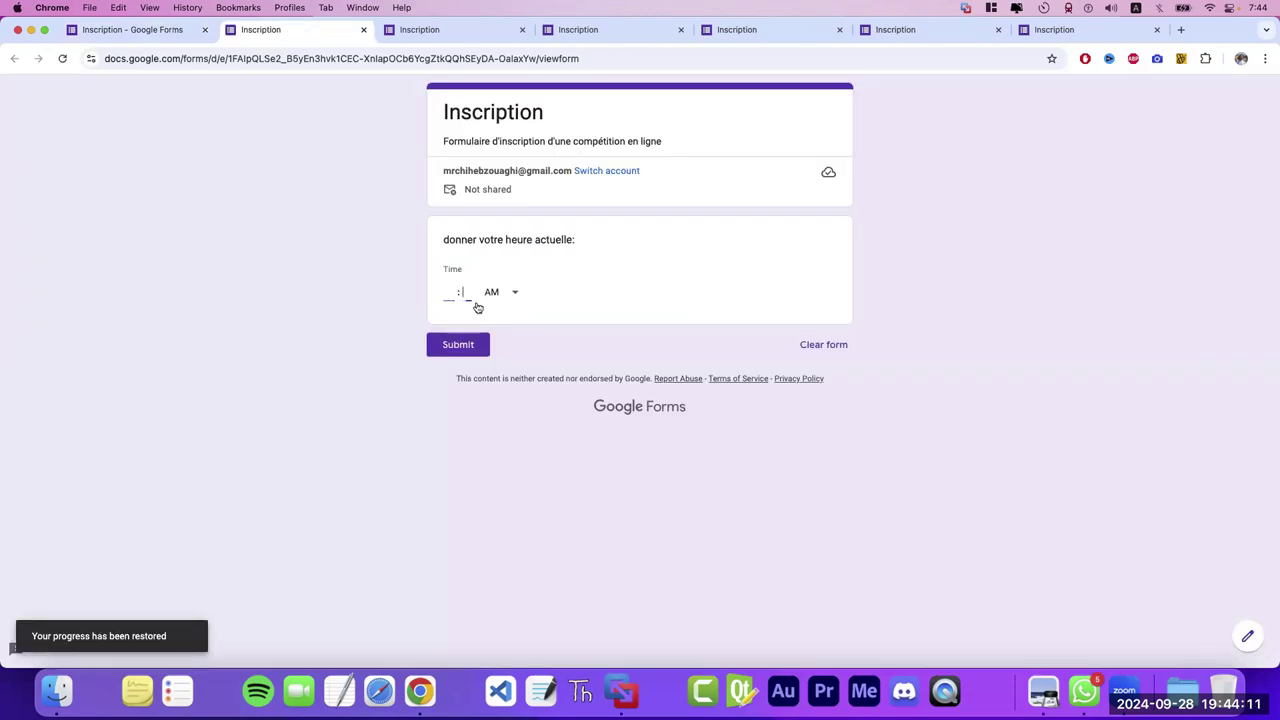
click(502, 292)
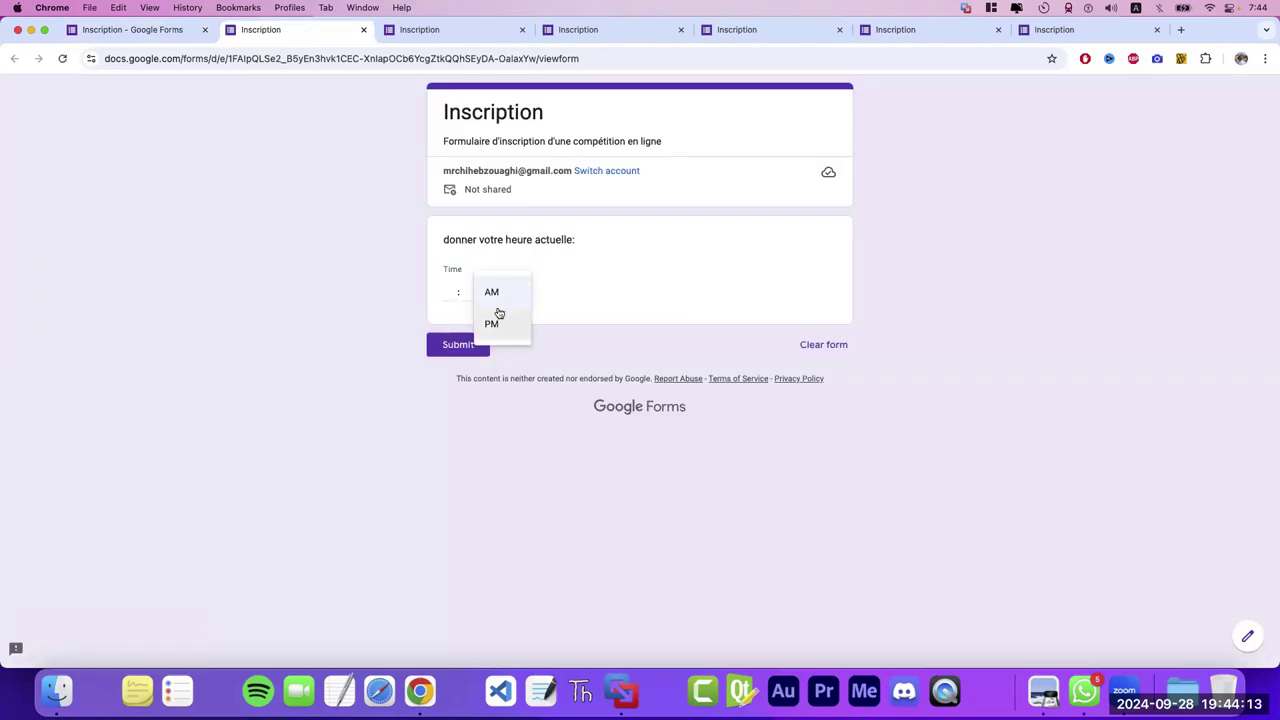
click(556, 312)
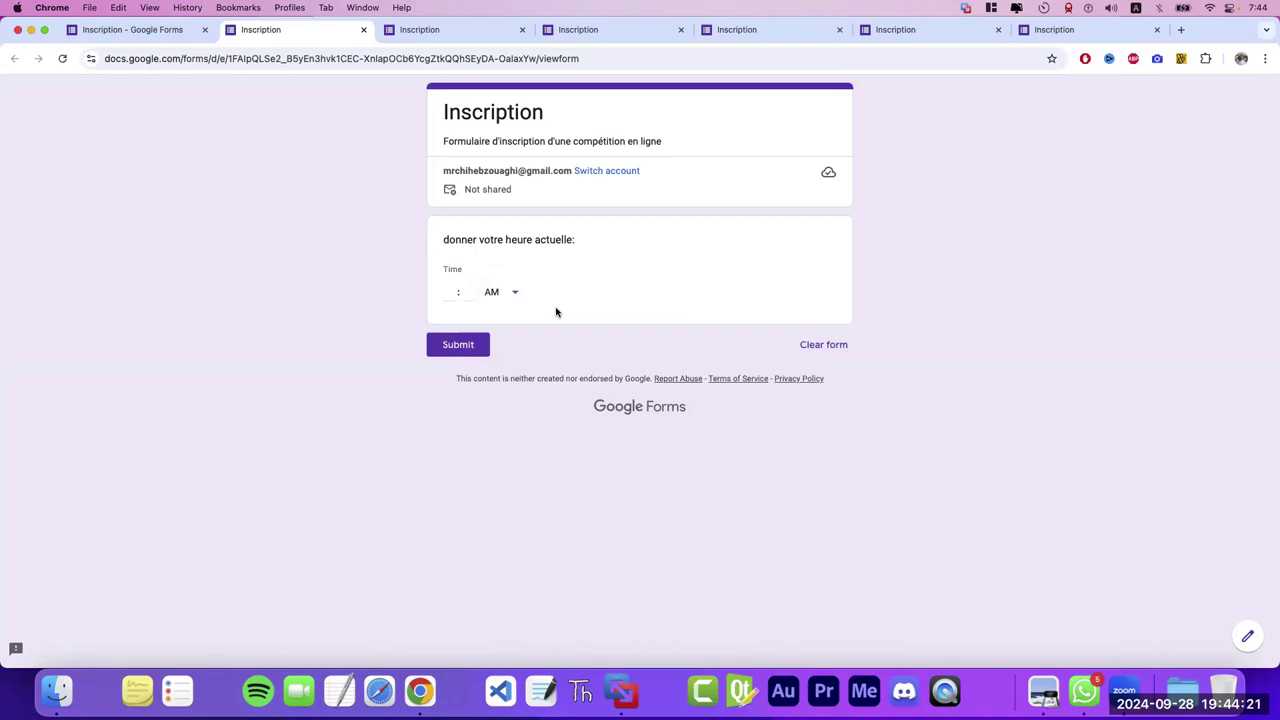
click(363, 30)
click(363, 30)
click(363, 30)
click(363, 30)
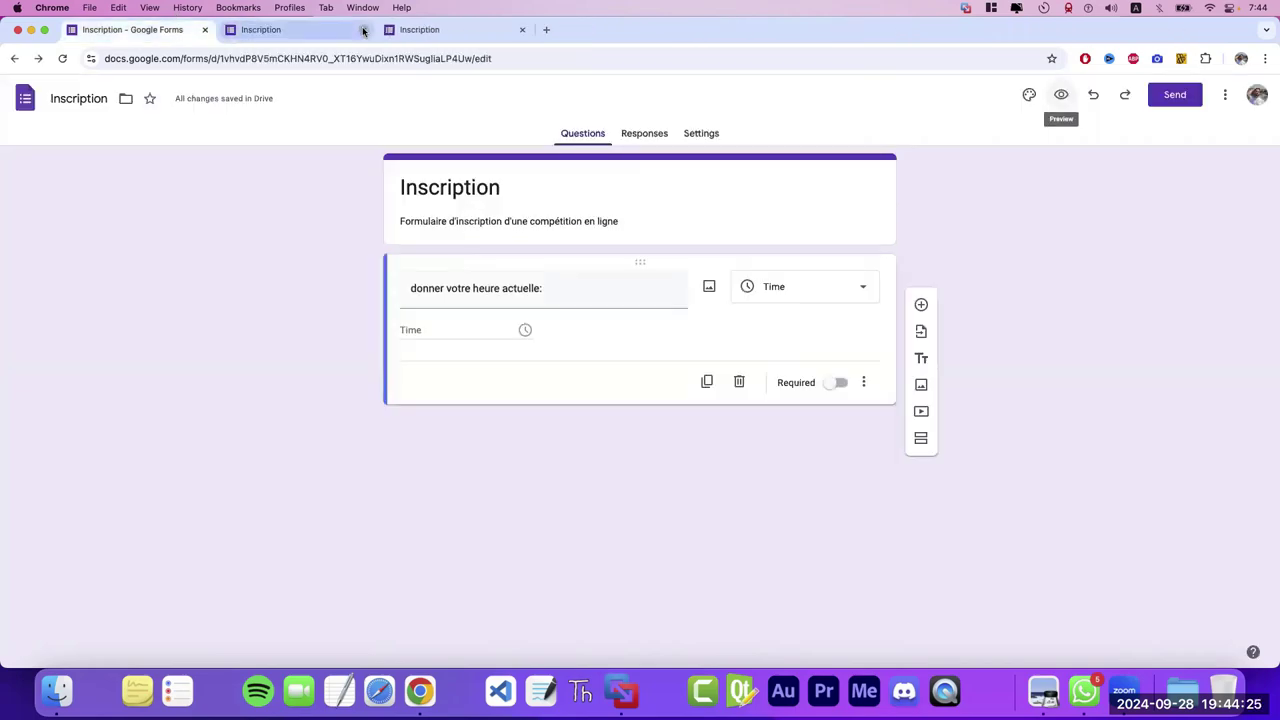
- Close the last preview tabs and retitle the question 'Votre Nom'
click(363, 30)
click(363, 30)
triple_click(556, 288)
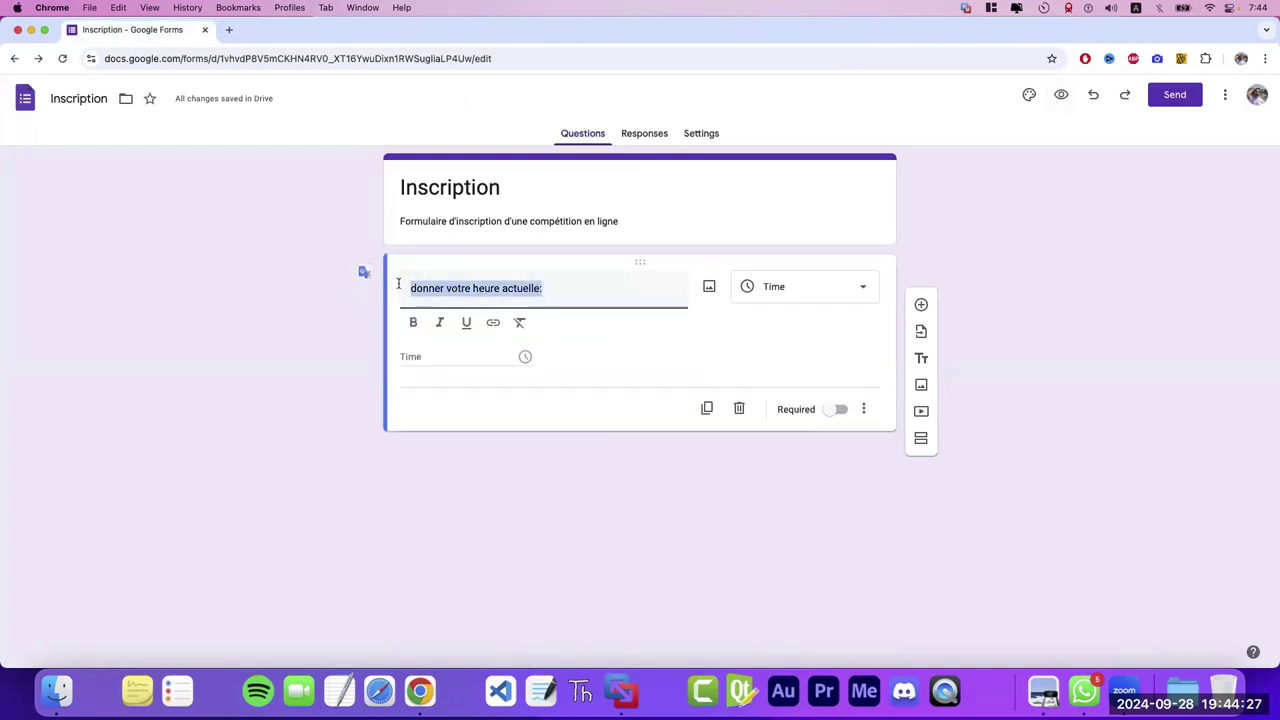
text(Voter)
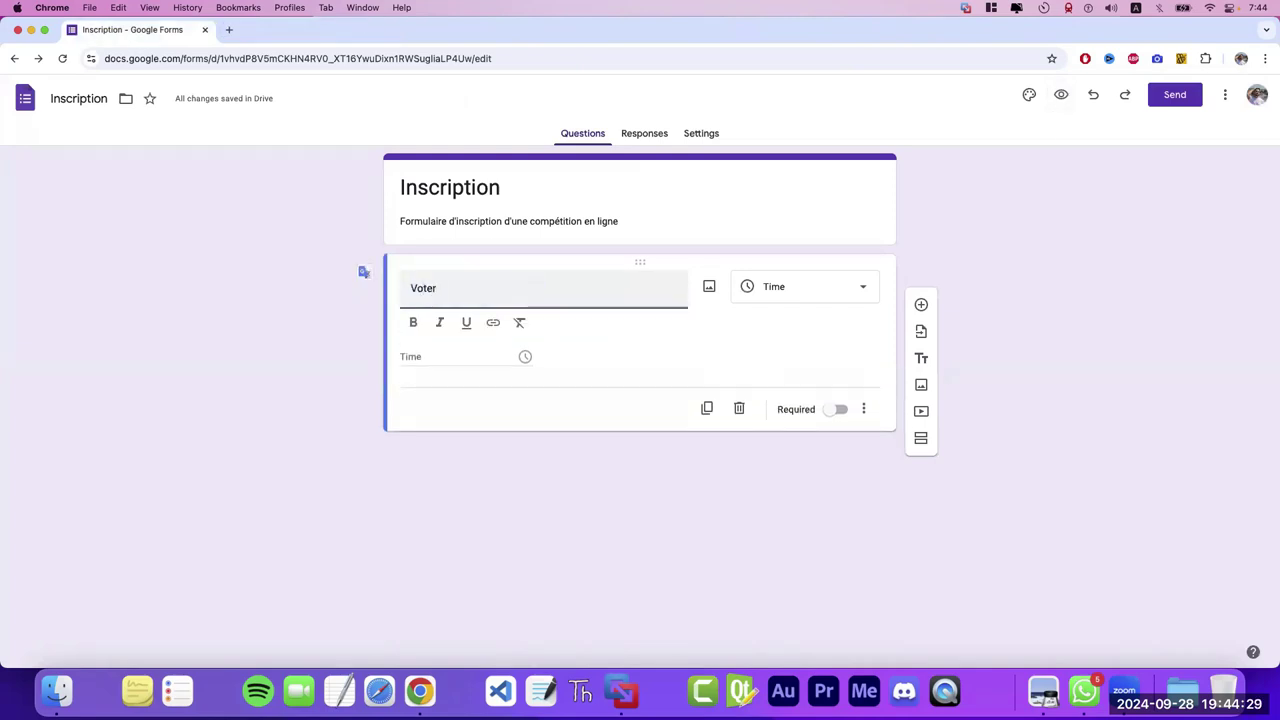
key(BackSpace)
key(BackSpace)
text(re nom)
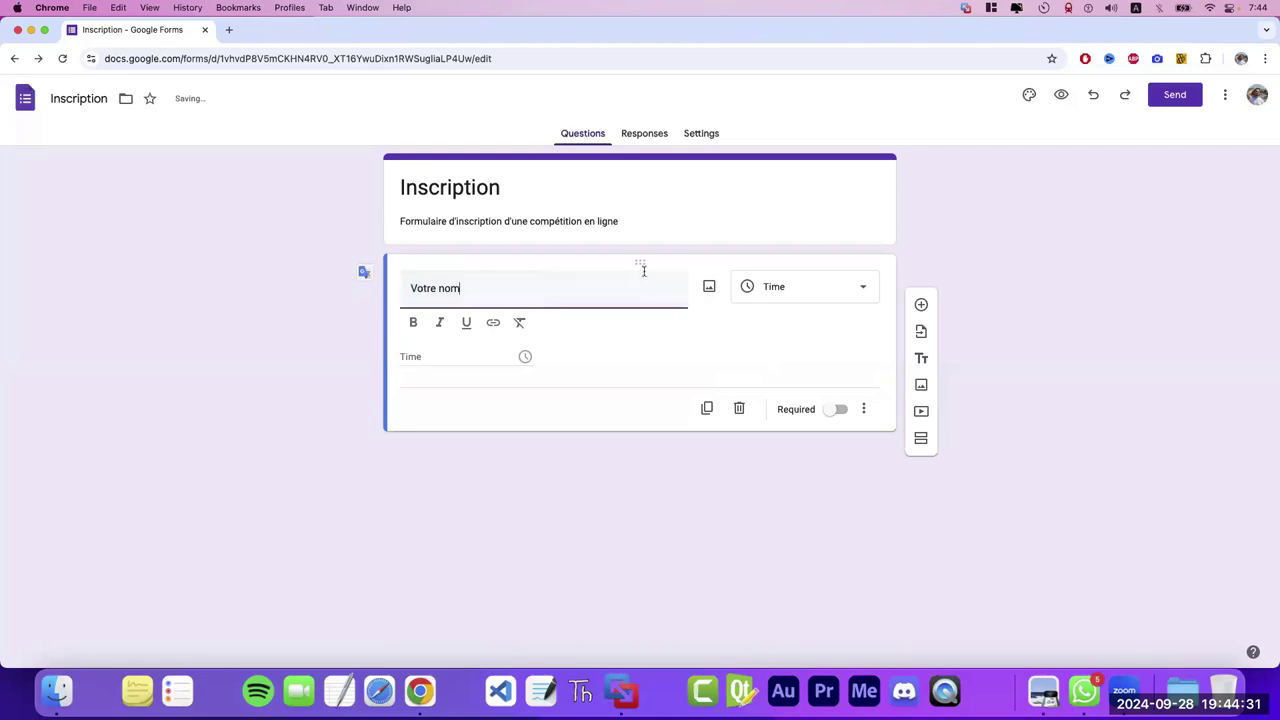
triple_click(446, 294)
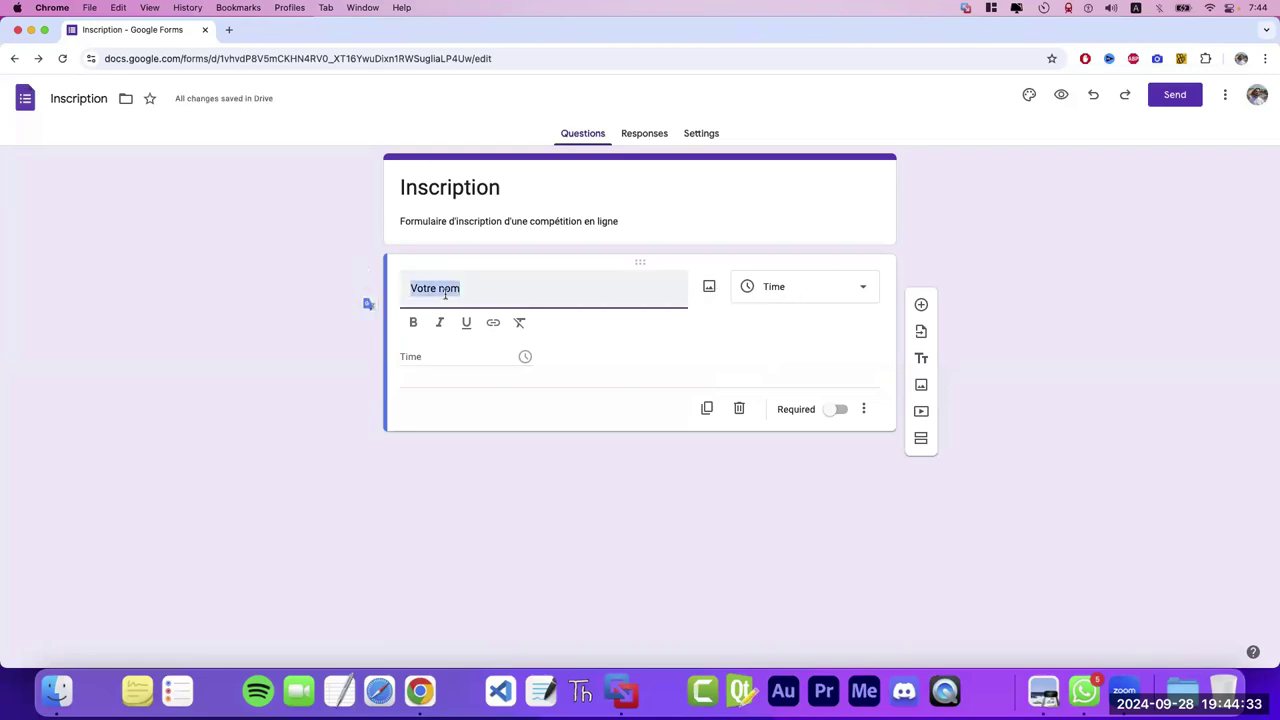
text(cv)
key(BackSpace)
key(BackSpace)
text(cvi)
key(BackSpace)
key(BackSpace)
key(BackSpace)
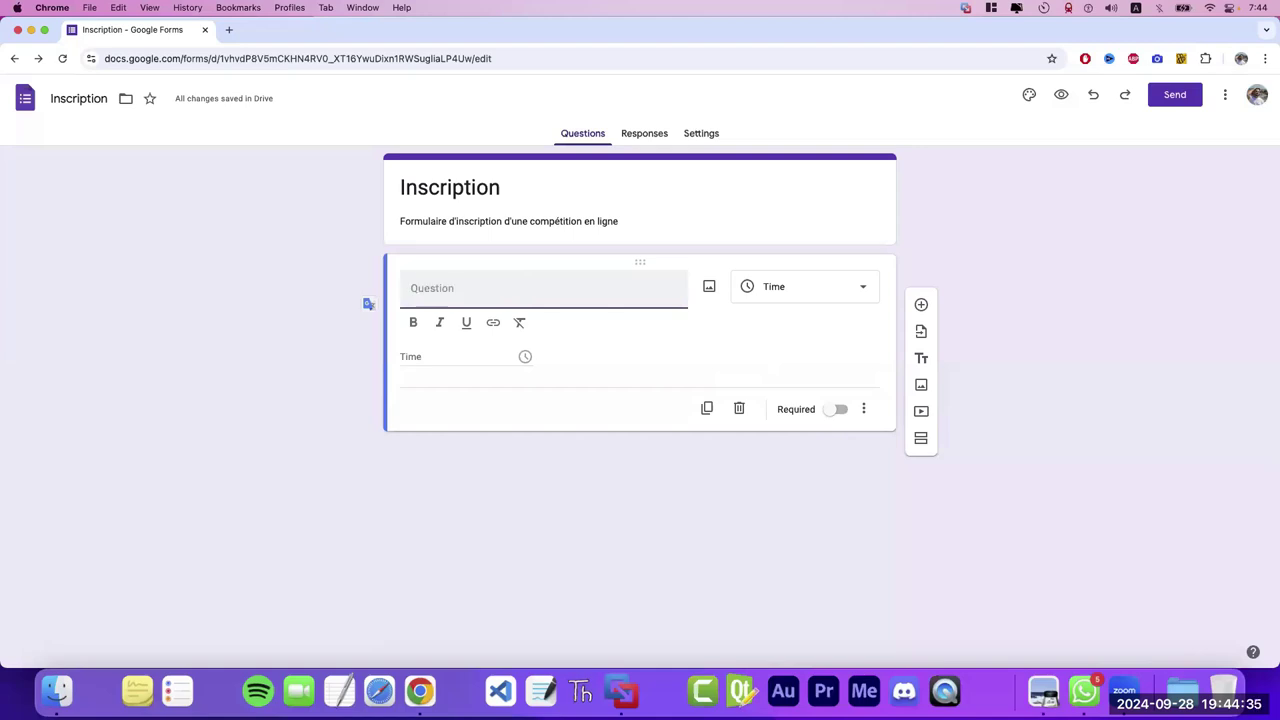
text(Votre Nom)
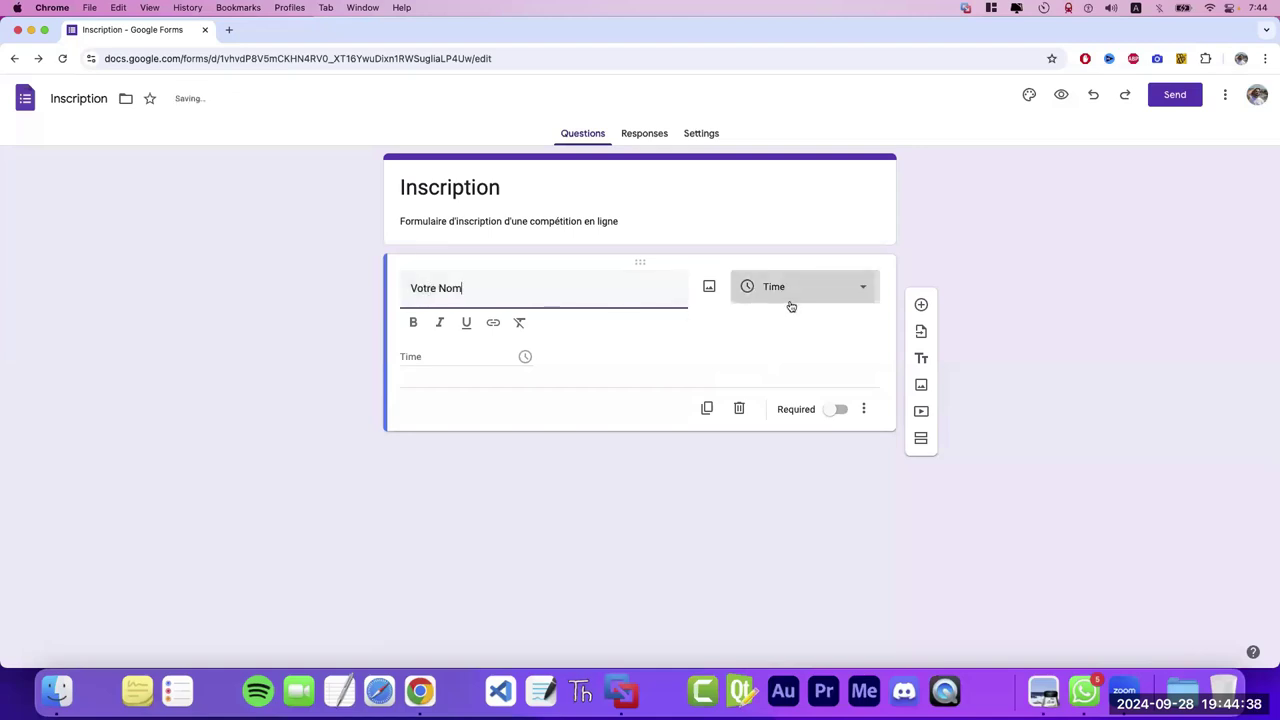
- Make Votre Nom a required Short answer question
click(791, 300)
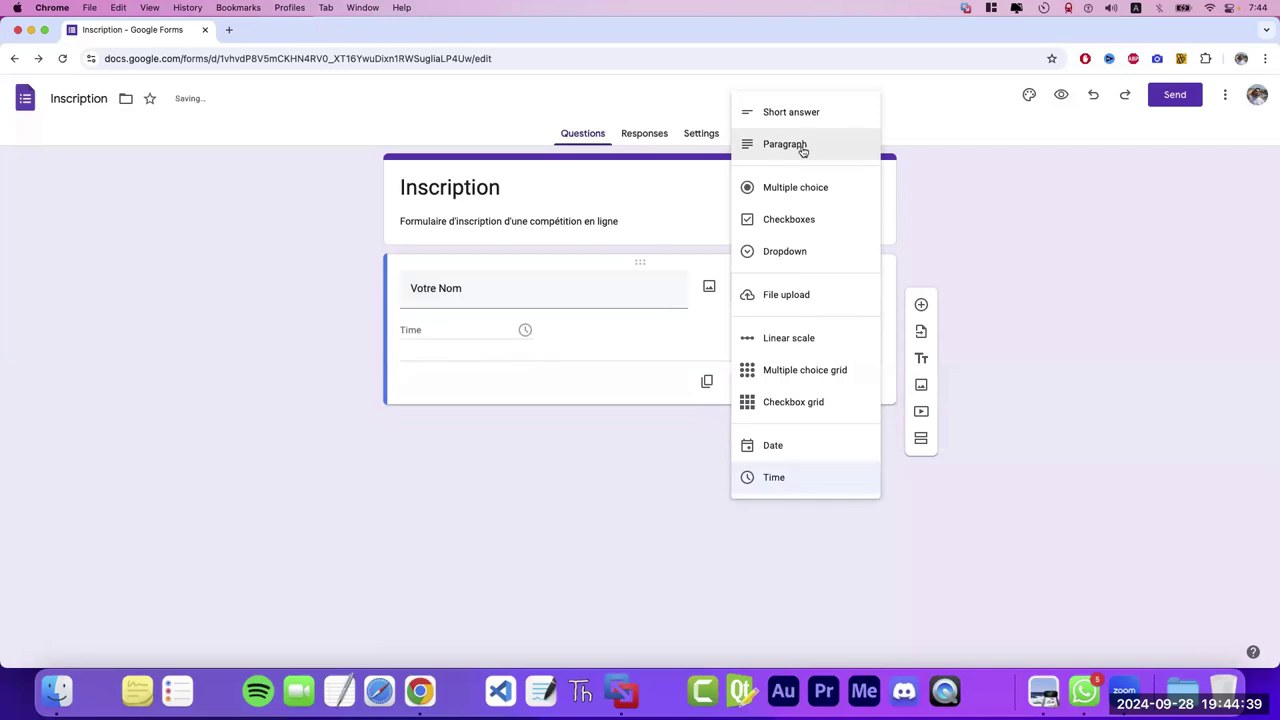
click(791, 112)
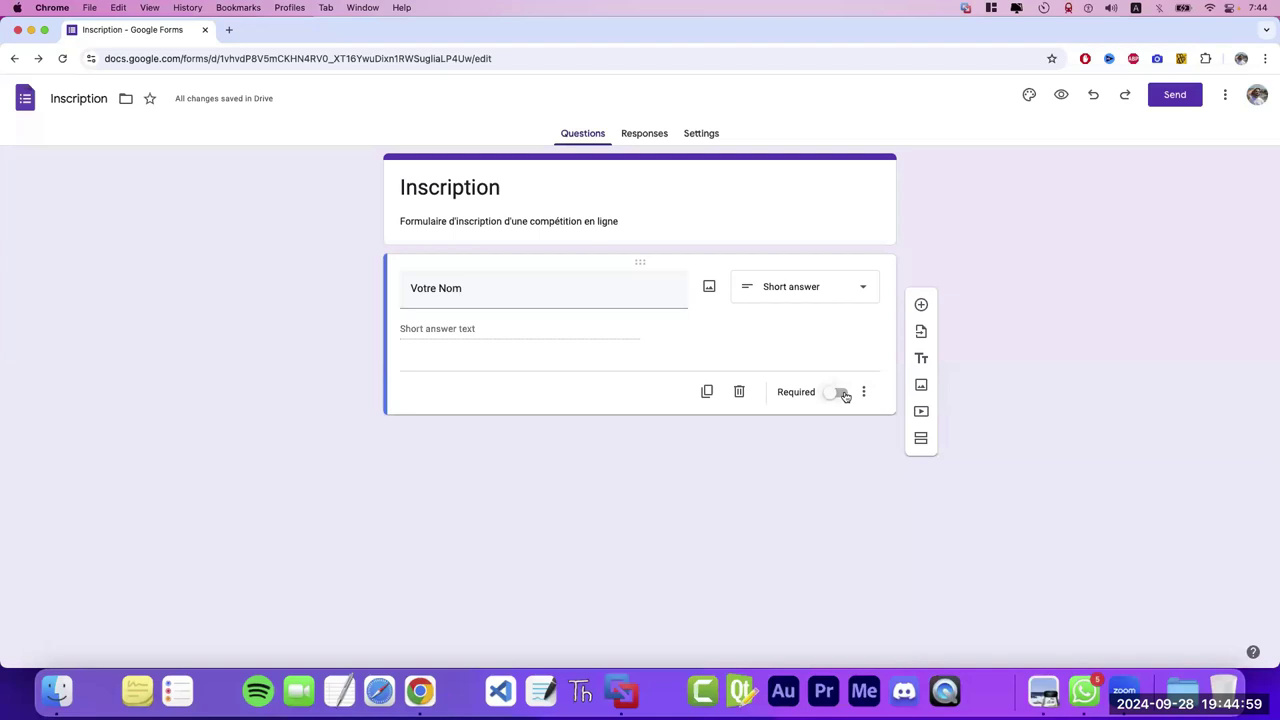
click(843, 394)
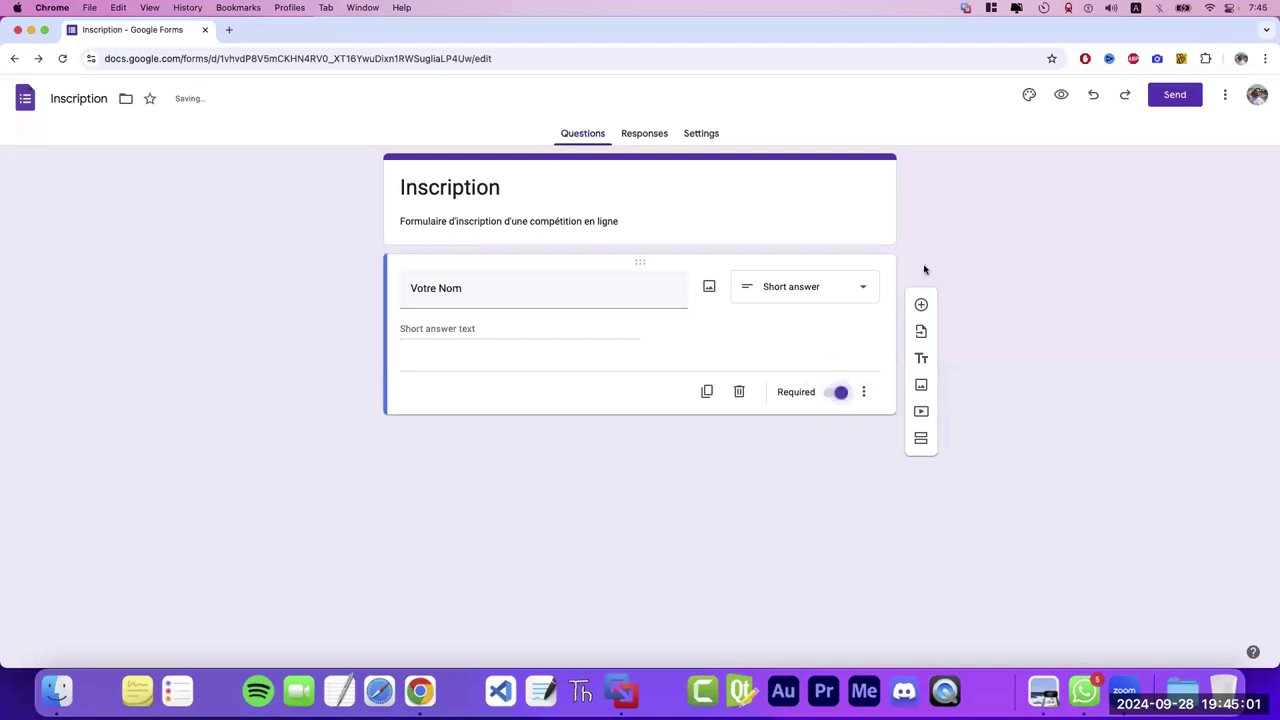
- Check the Votre Nom field in preview, then close the preview tabs
click(1063, 98)
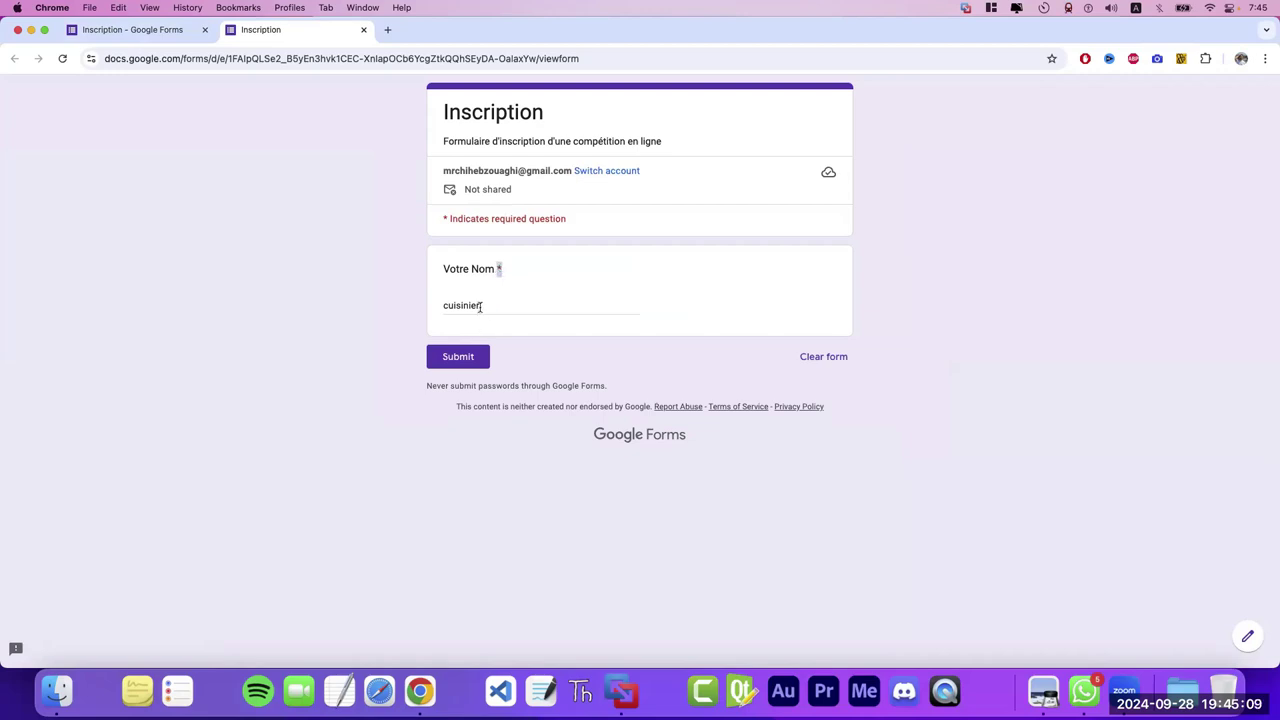
double_click(478, 306)
click(499, 268)
click(493, 287)
click(150, 32)
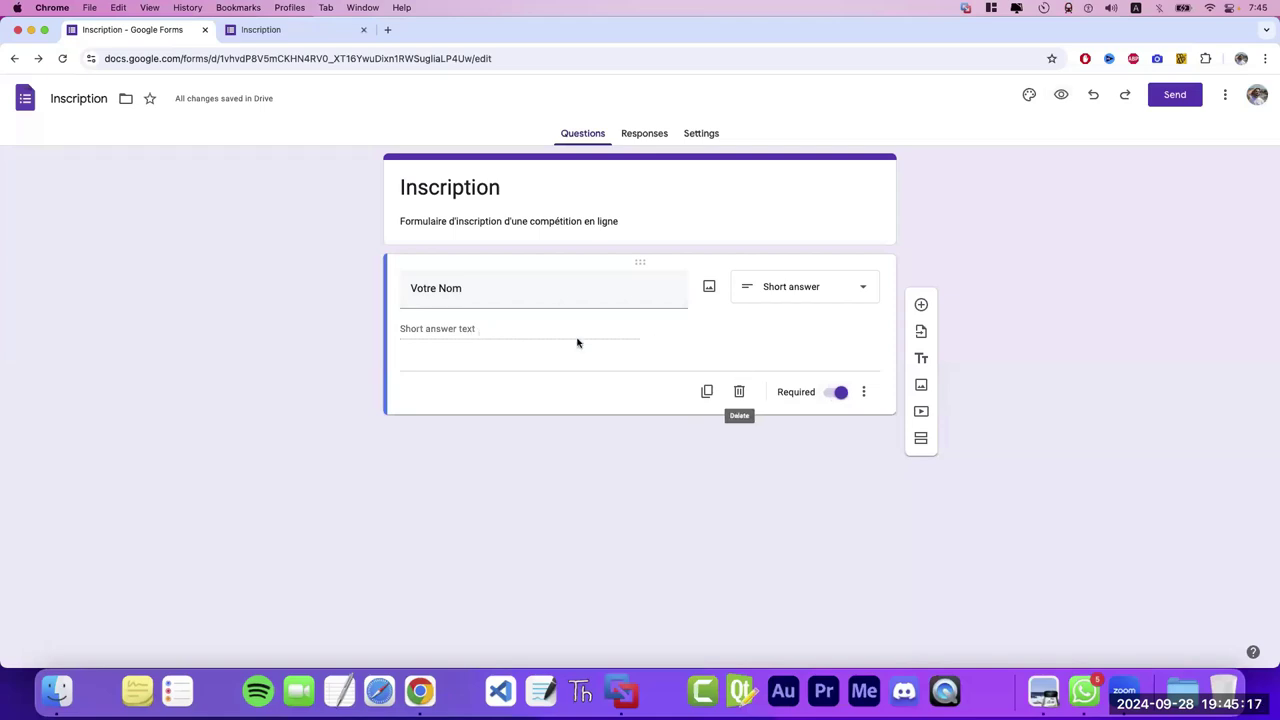
click(1061, 96)
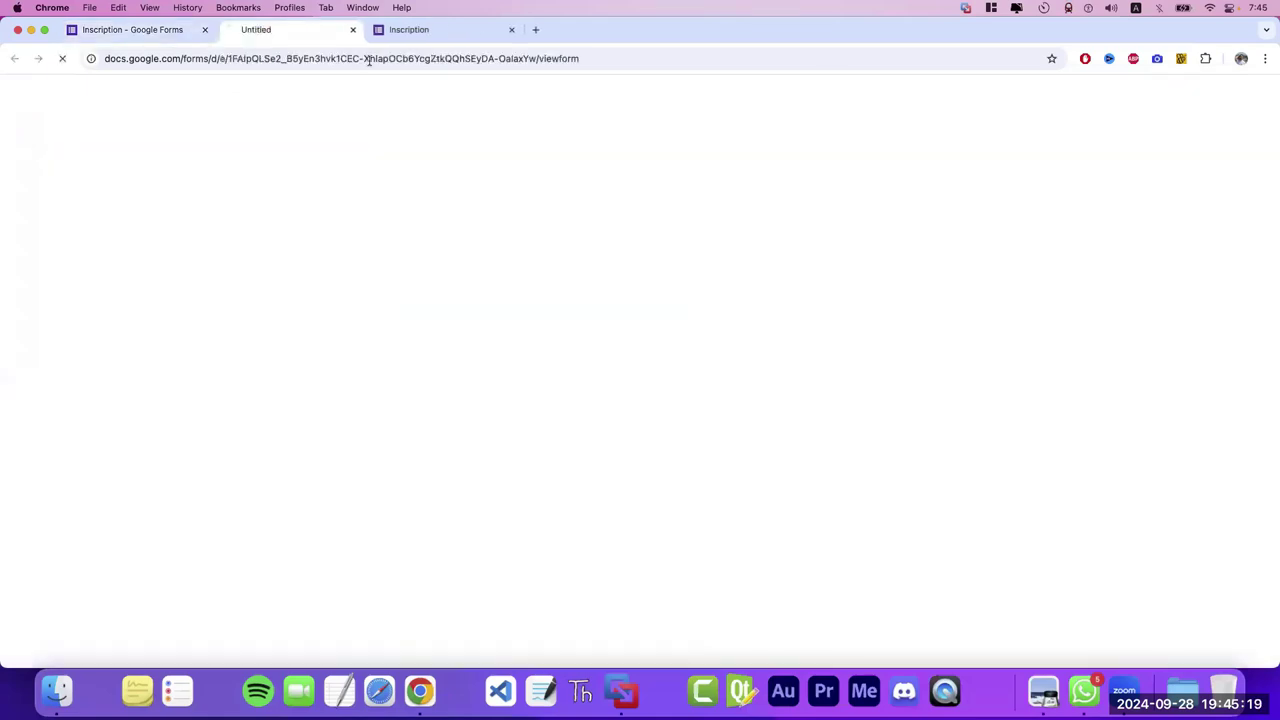
click(364, 30)
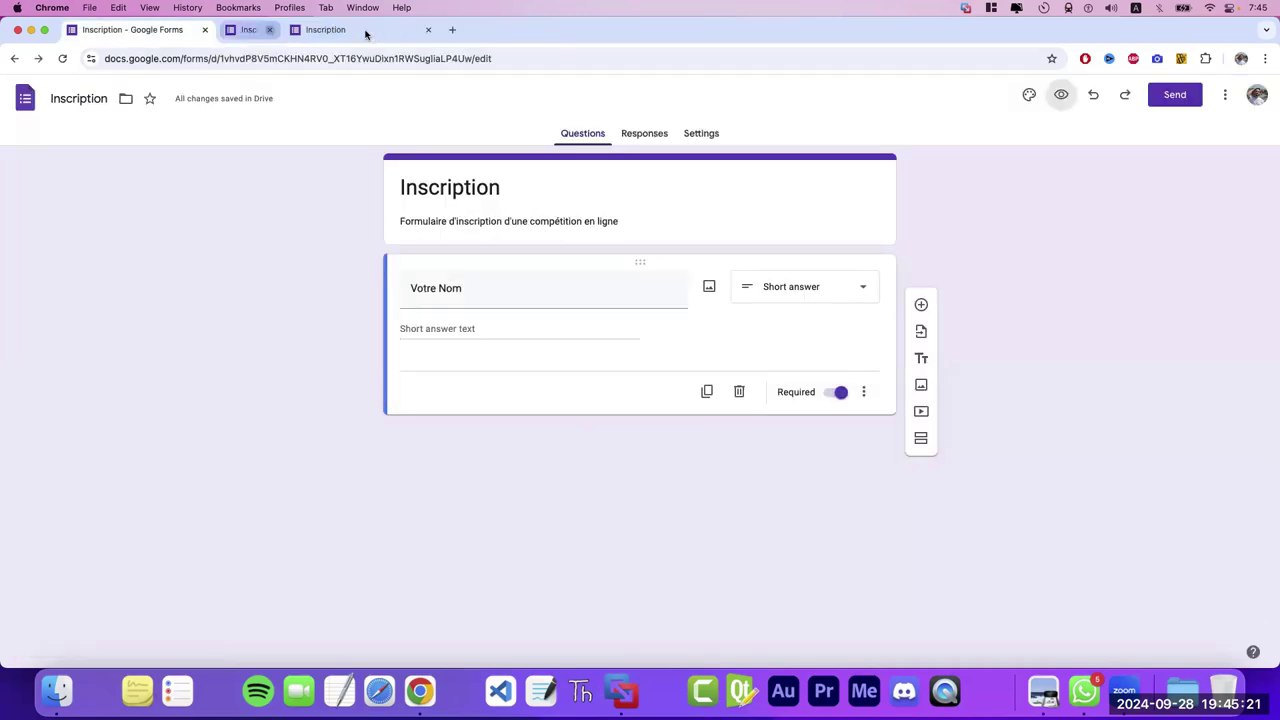
click(364, 30)
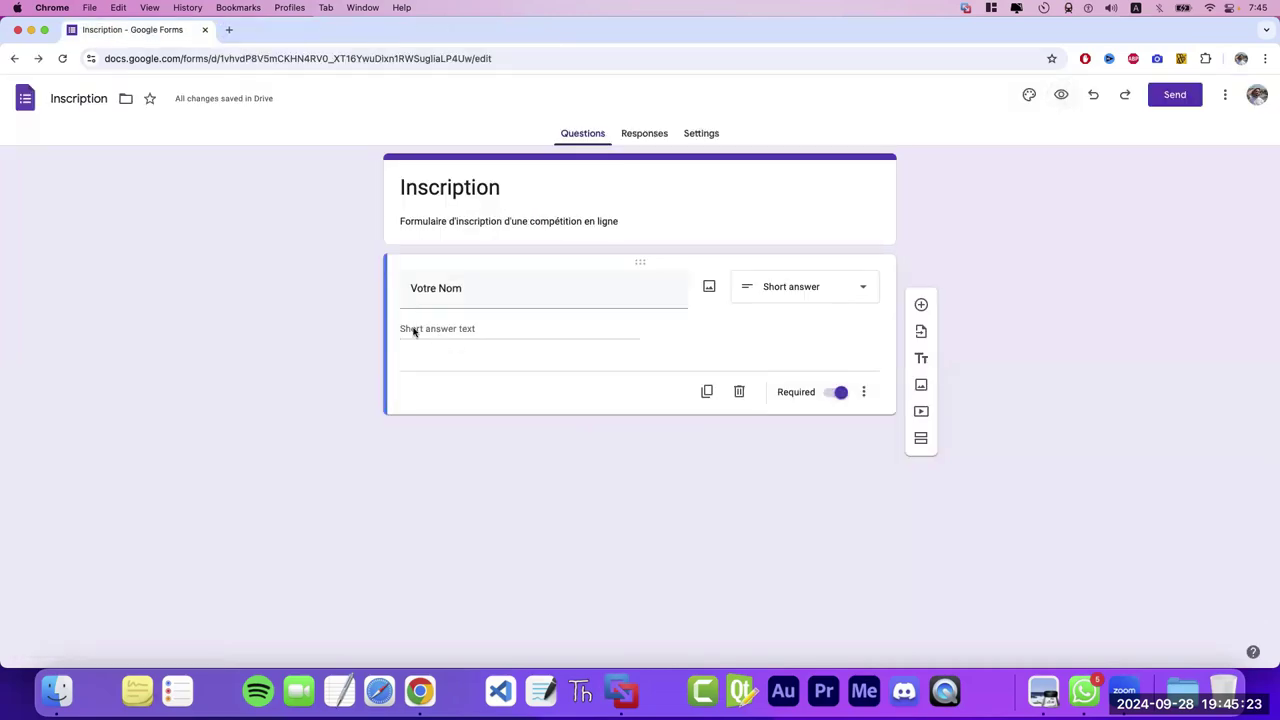
- Add a required Short answer question 'Votre Prénom' below Votre Nom
click(921, 304)
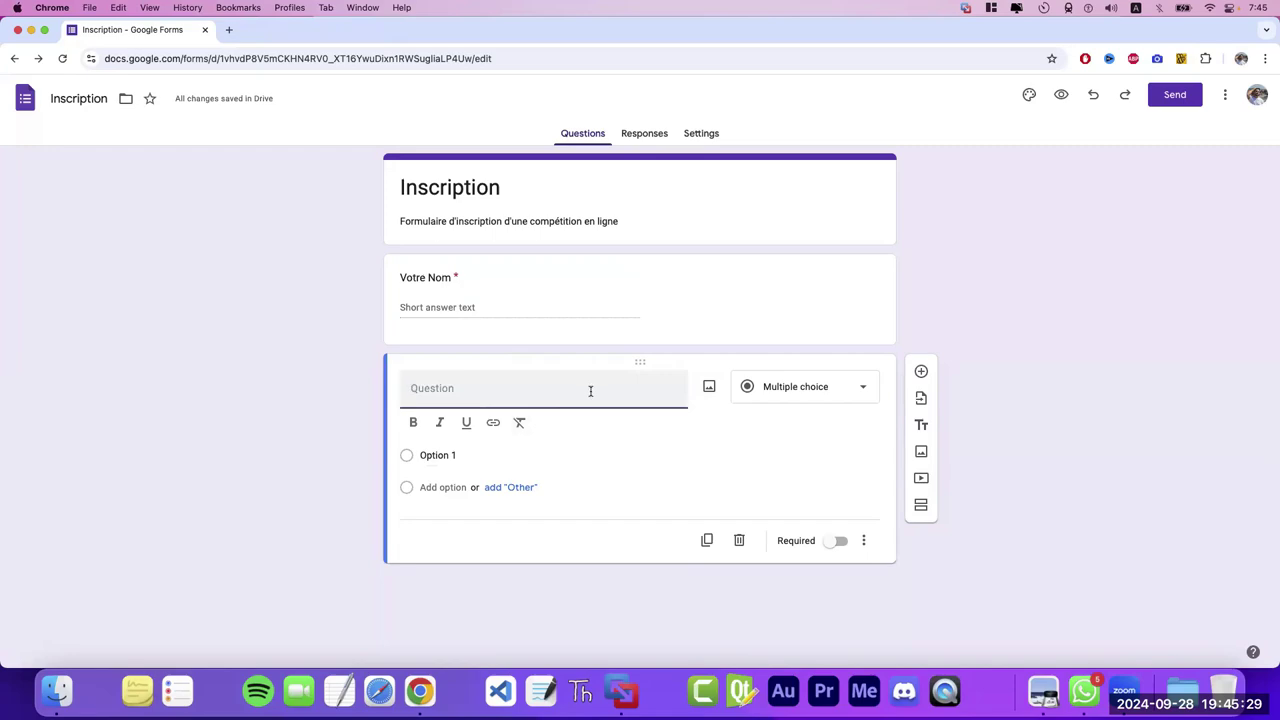
text(Vorre)
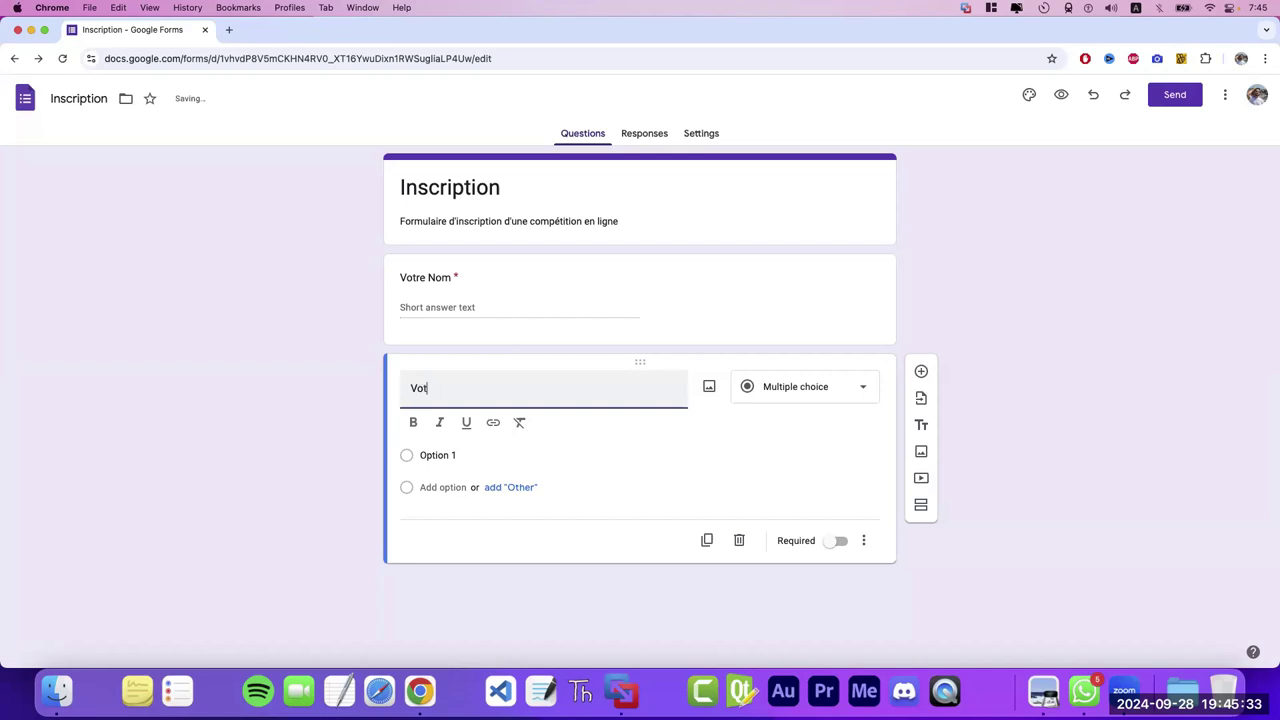
text( prén)
key(BackSpace)
key(BackSpace)
key(BackSpace)
key(BackSpace)
text(énom)
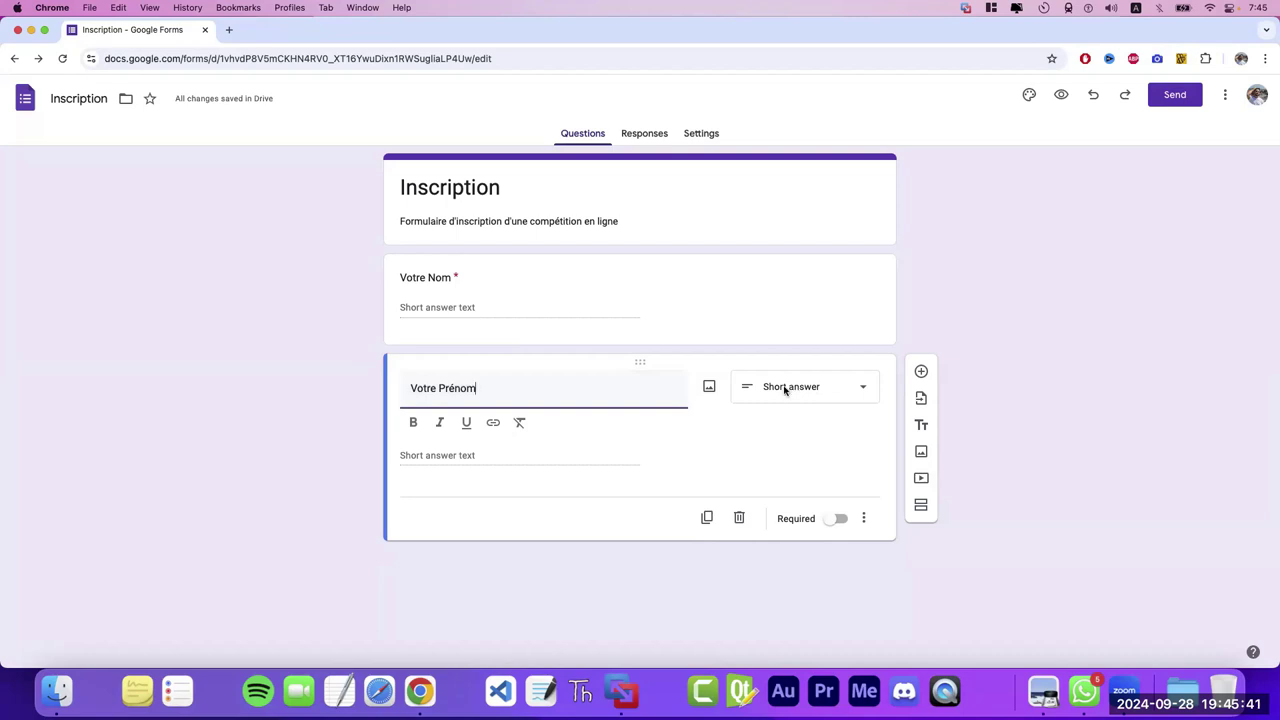
click(840, 519)
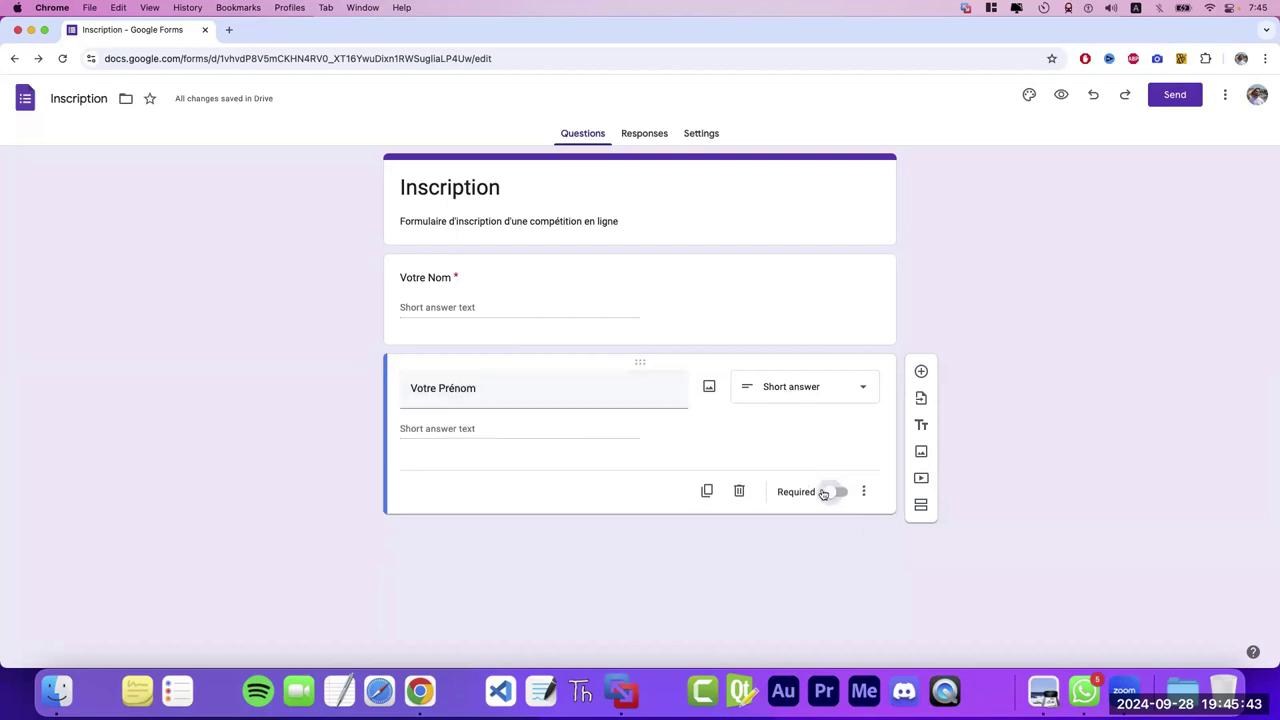
click(836, 492)
- Add a new question below Votre Prénom titled 'Votre Age'
click(921, 372)
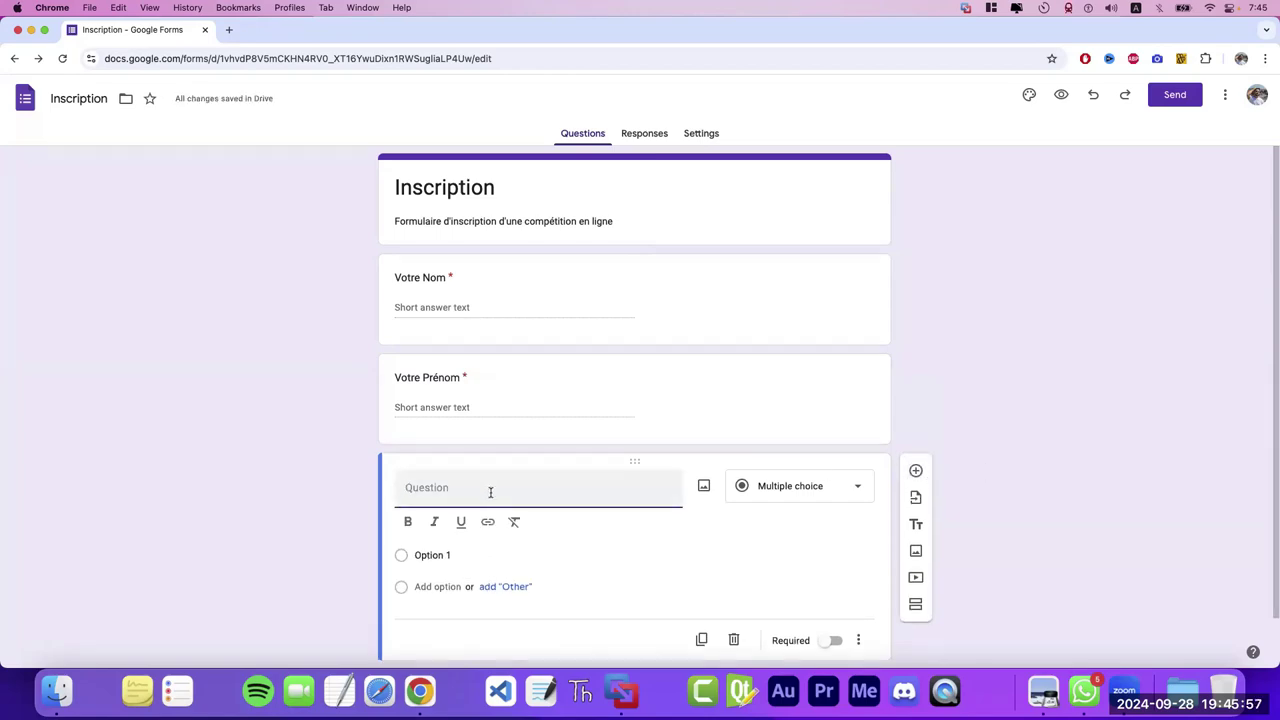
text(Votre age)
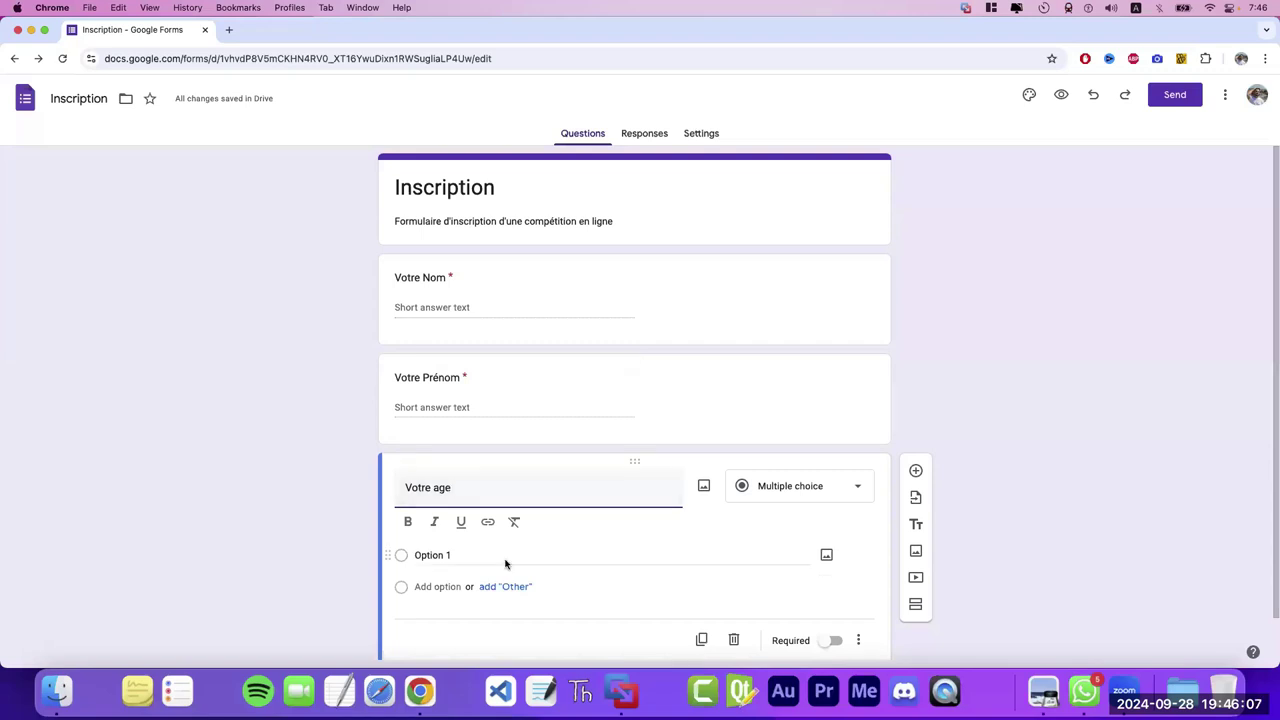
click(437, 487)
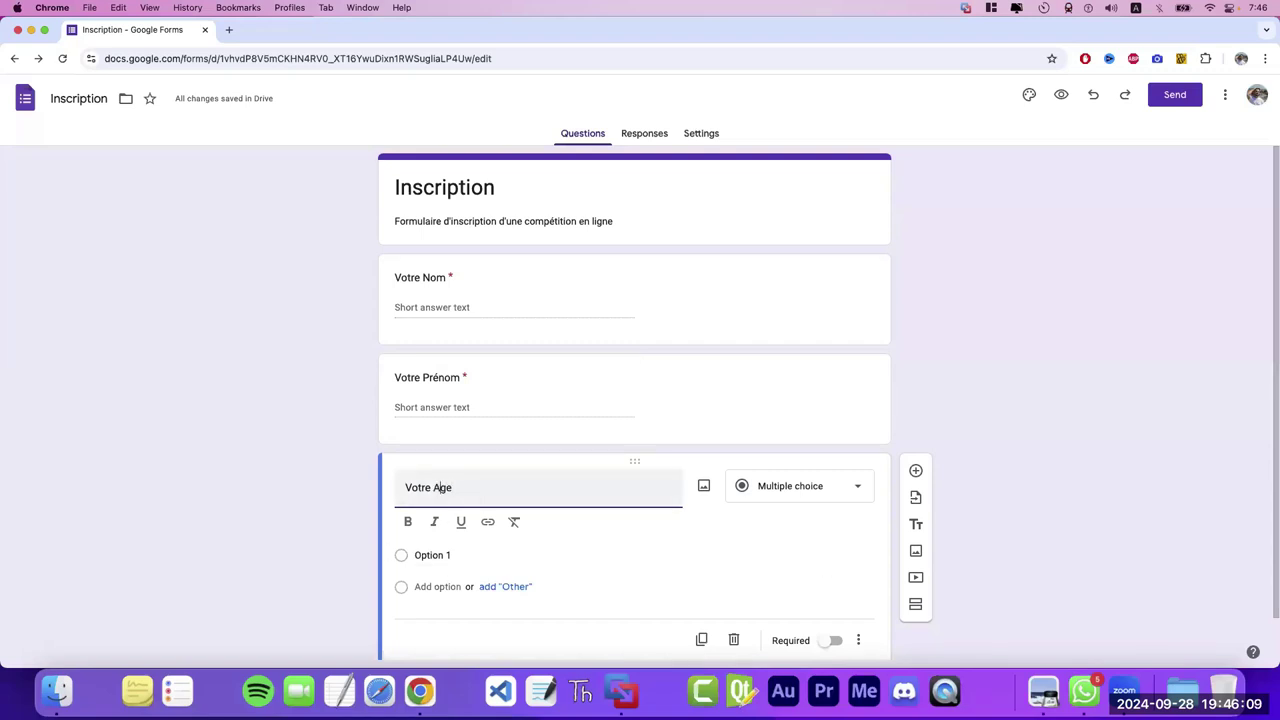
key(BackSpace)
text(A)
- Make Votre Age a required Short answer question
click(806, 490)
click(786, 265)
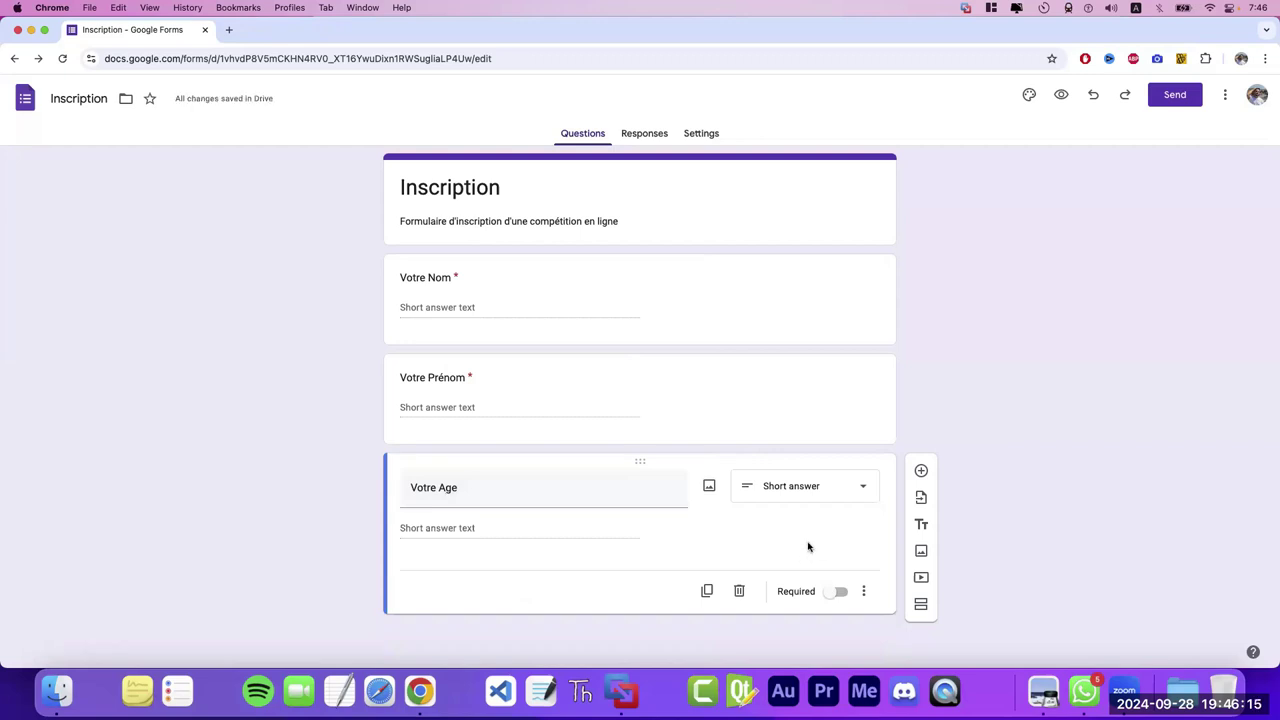
click(837, 592)
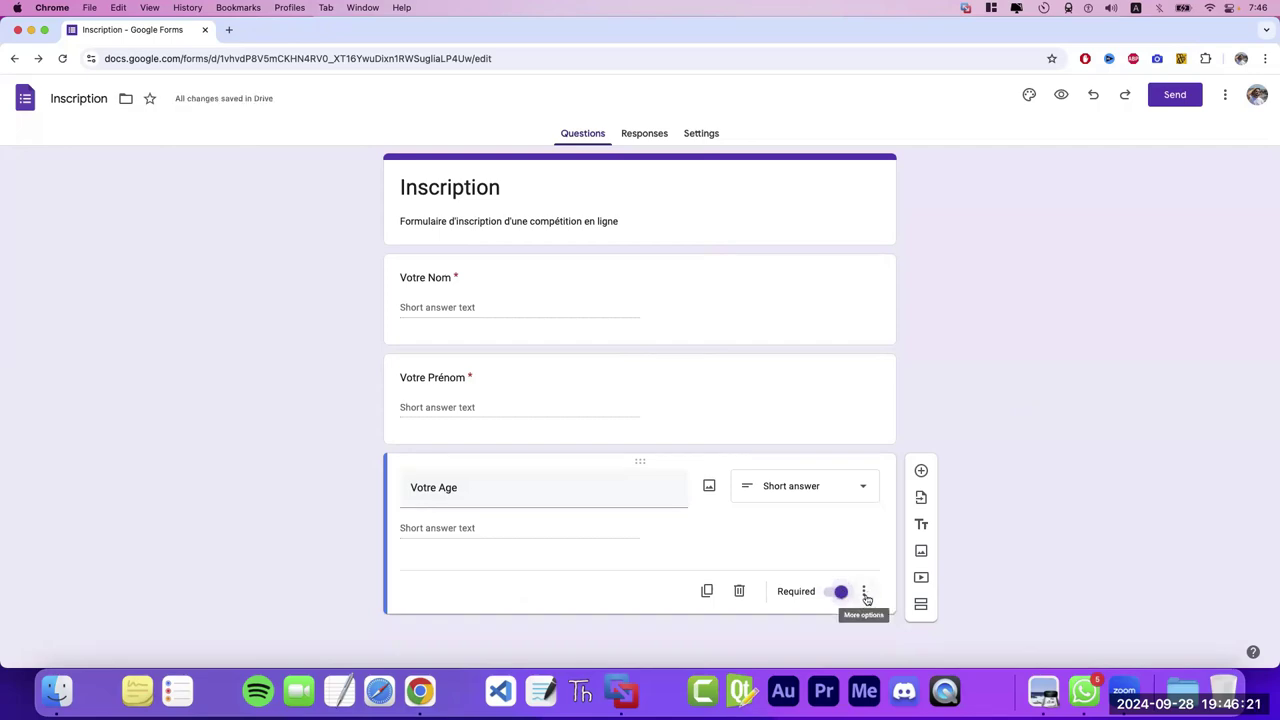
click(865, 594)
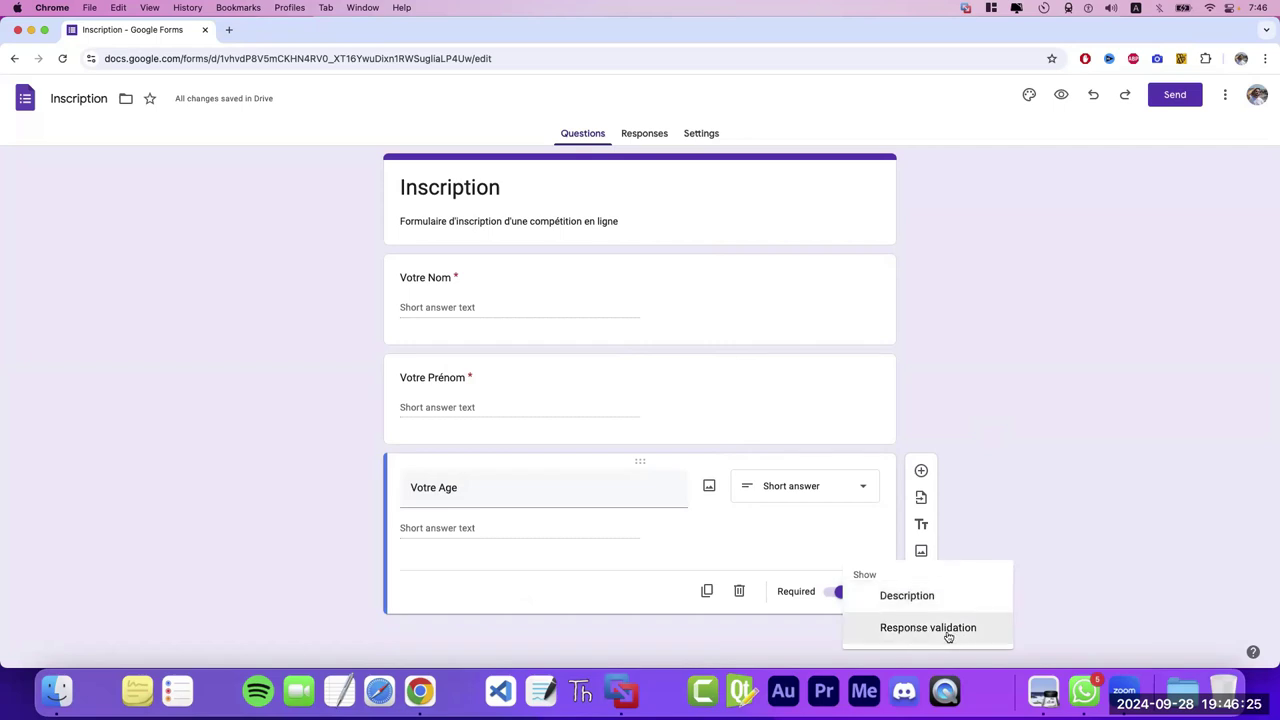
- Add Number, Greater than 0 validation to Votre Age with error 'vous devez saisir age valide'
click(947, 629)
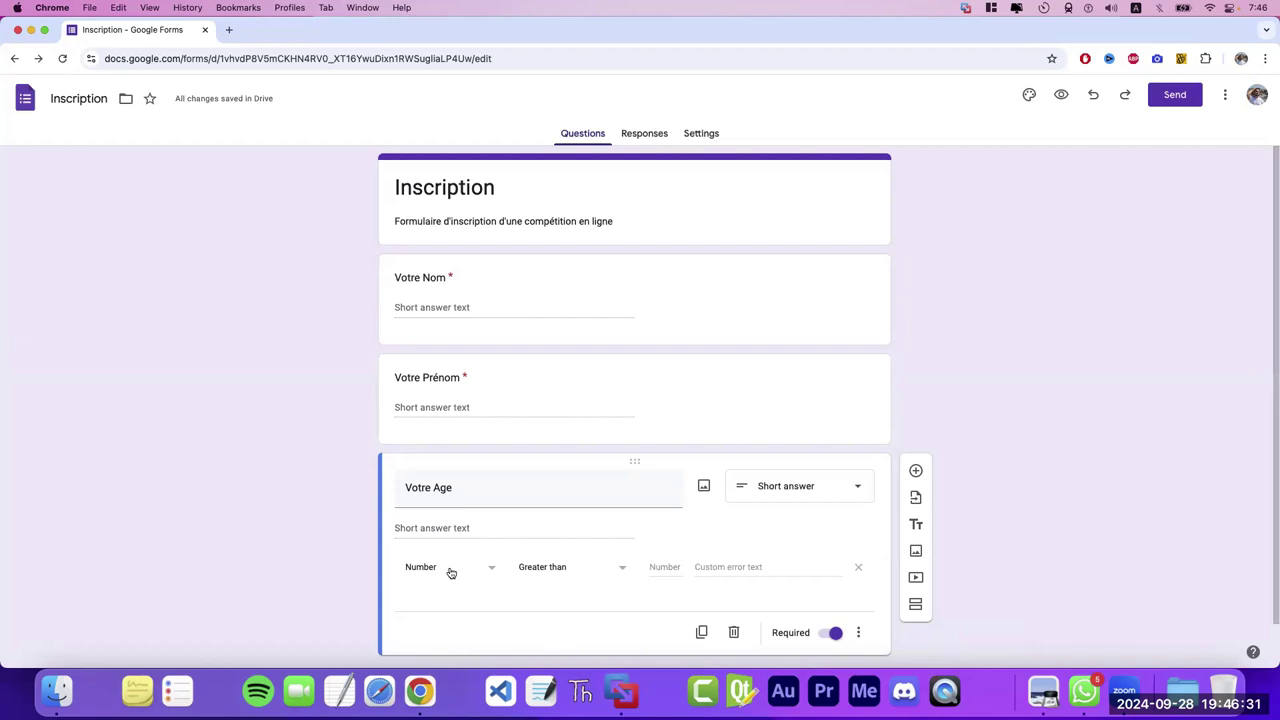
click(572, 572)
click(557, 380)
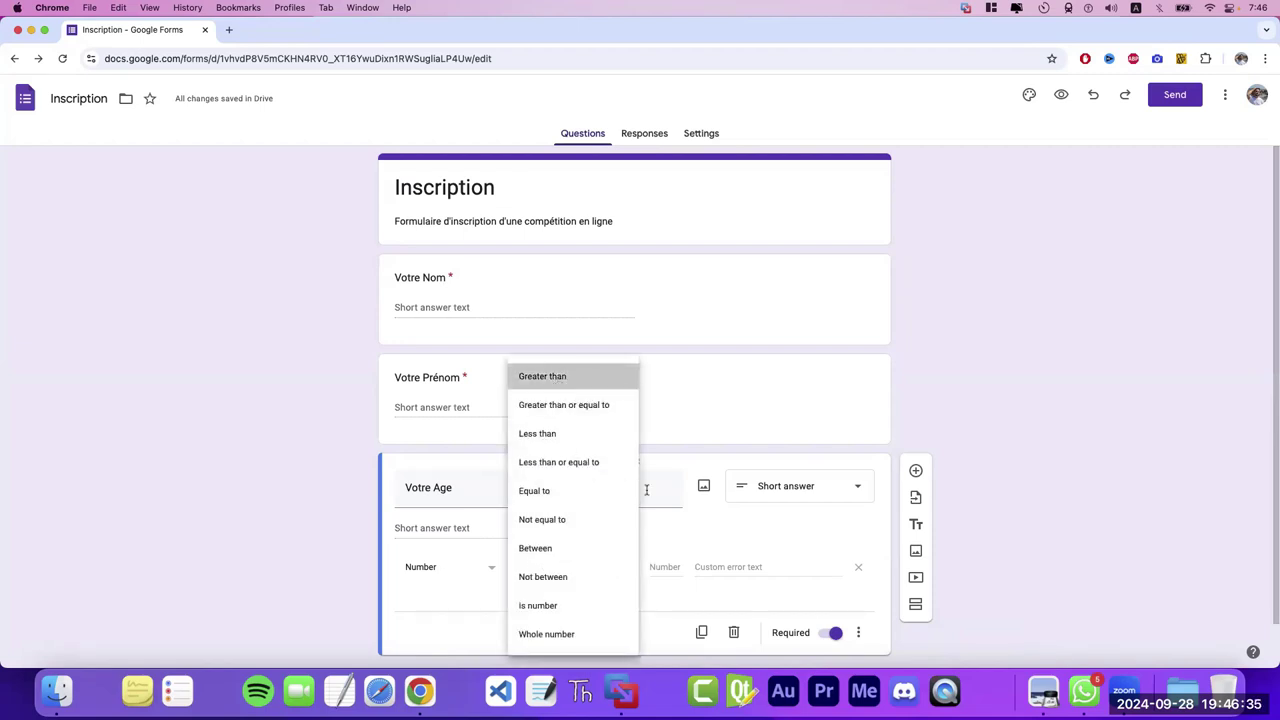
click(673, 561)
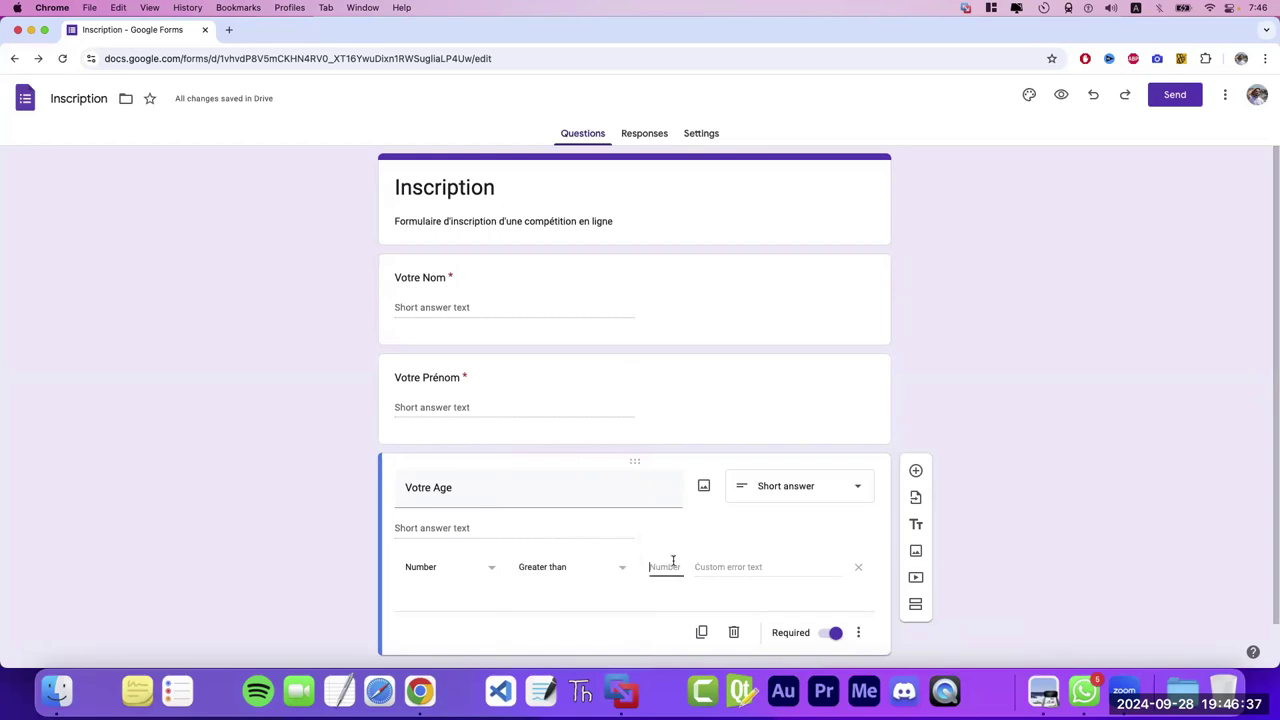
text(0)
click(755, 567)
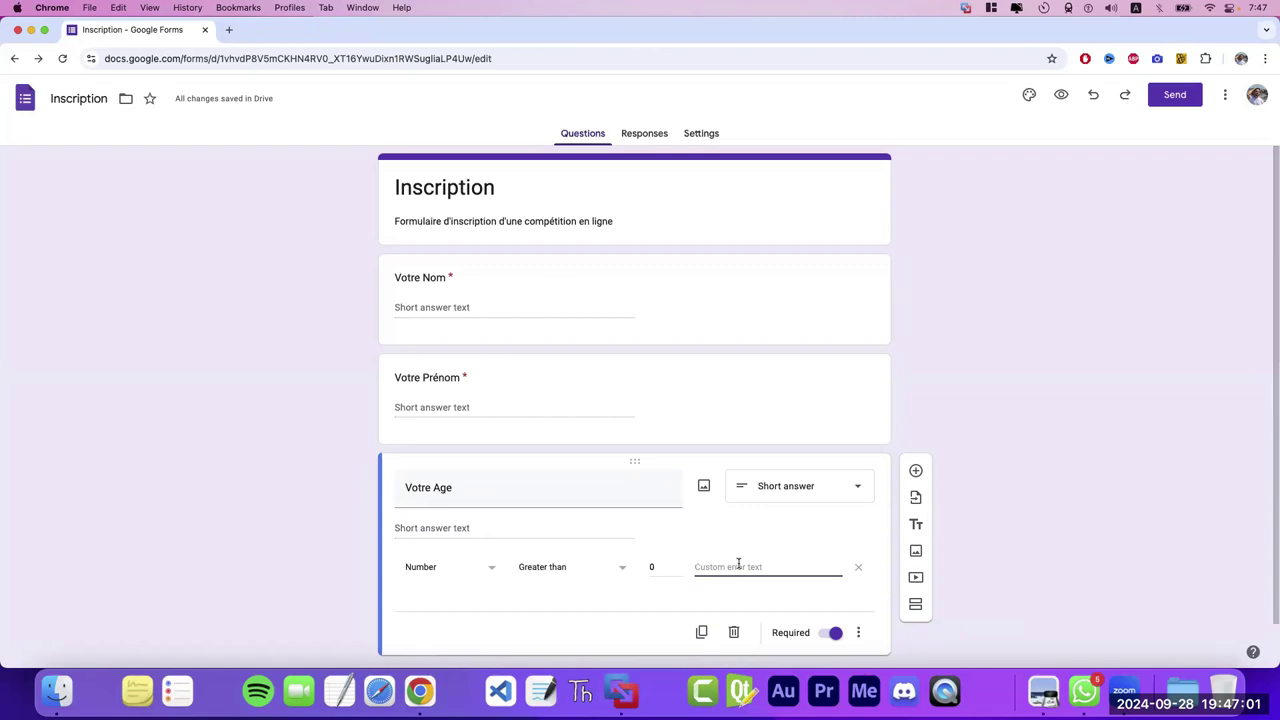
text(vous devez sais)
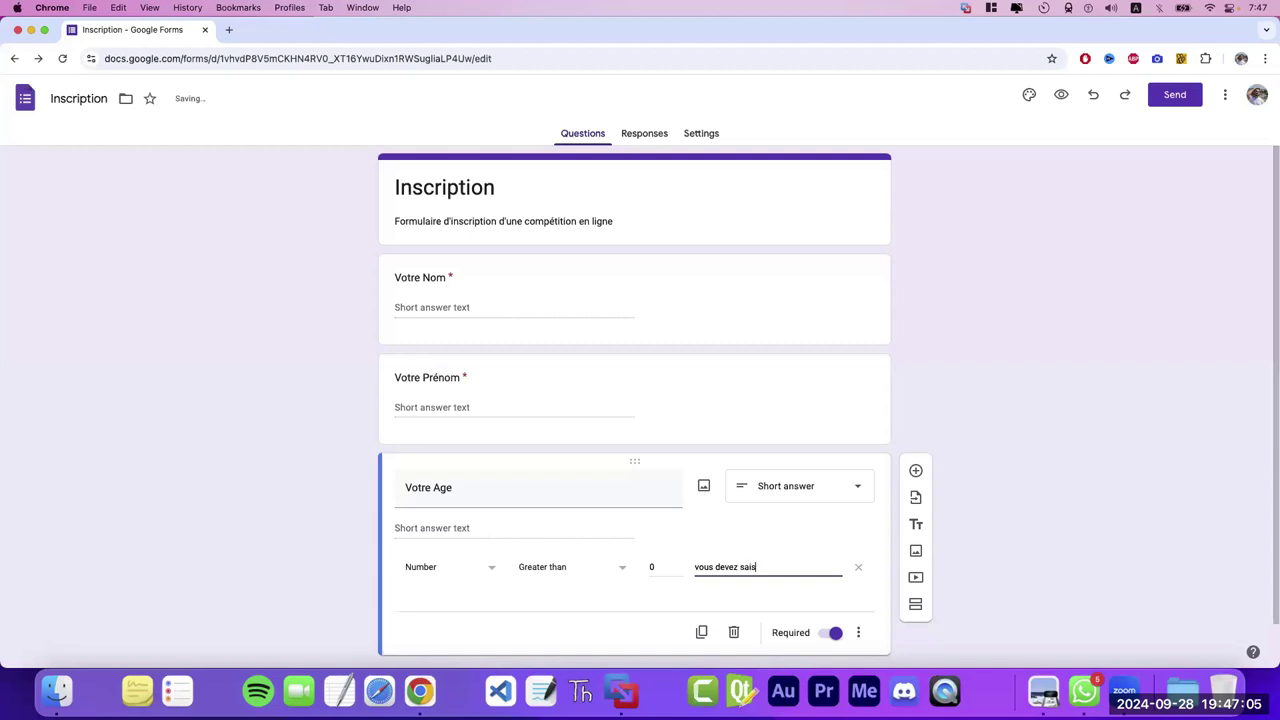
text(ir age valide)
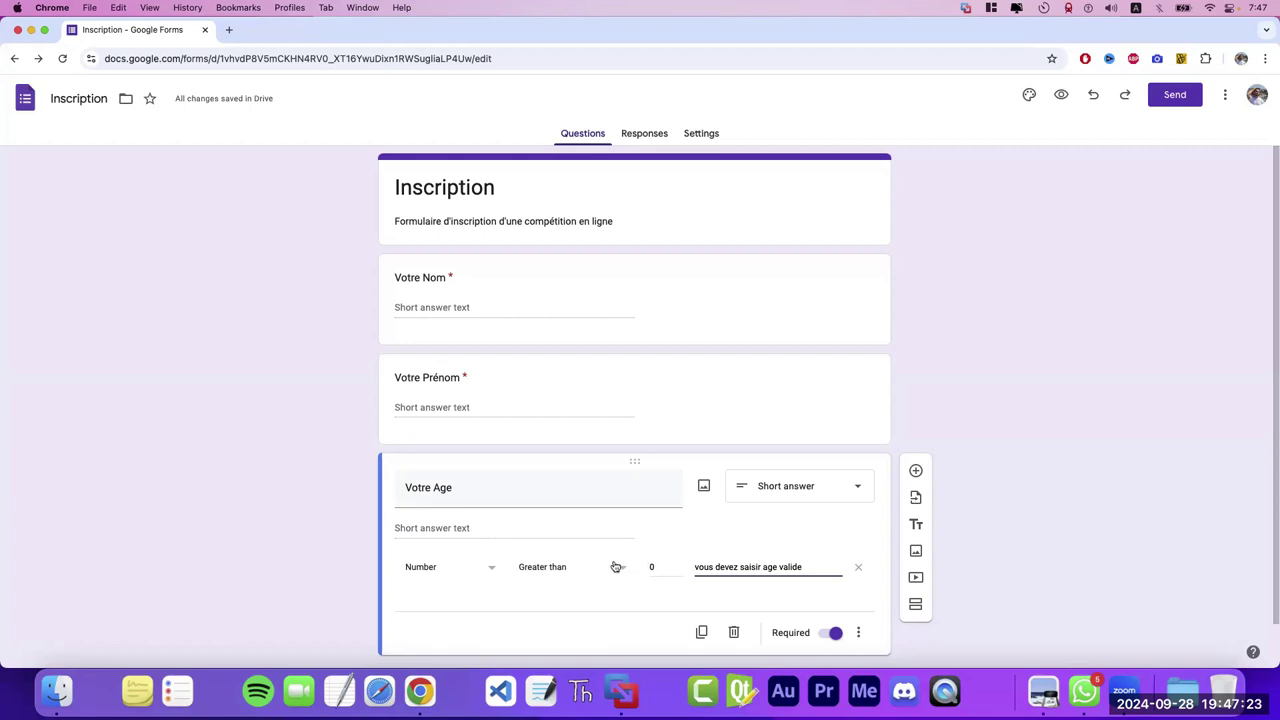
drag(695, 567, 800, 565)
click(798, 566)
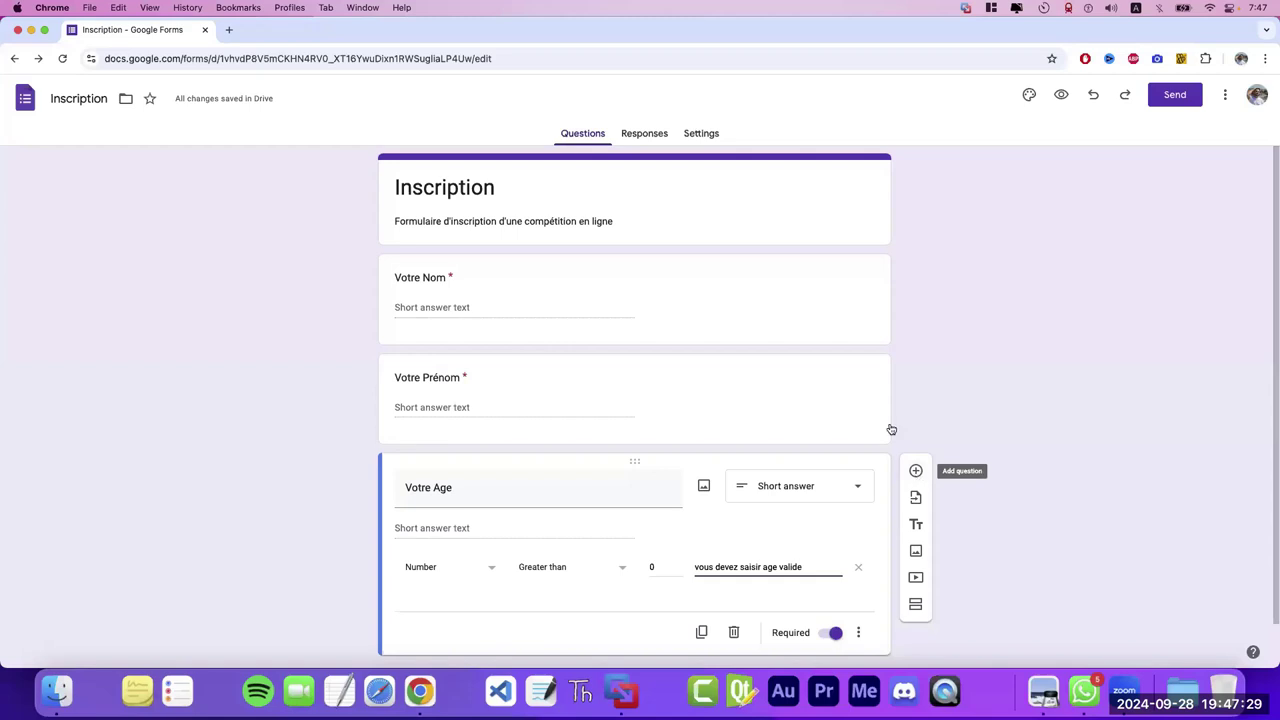
- Add a question below Votre Age titled 'Voulez-vous participé dans quelle compétition'
click(917, 472)
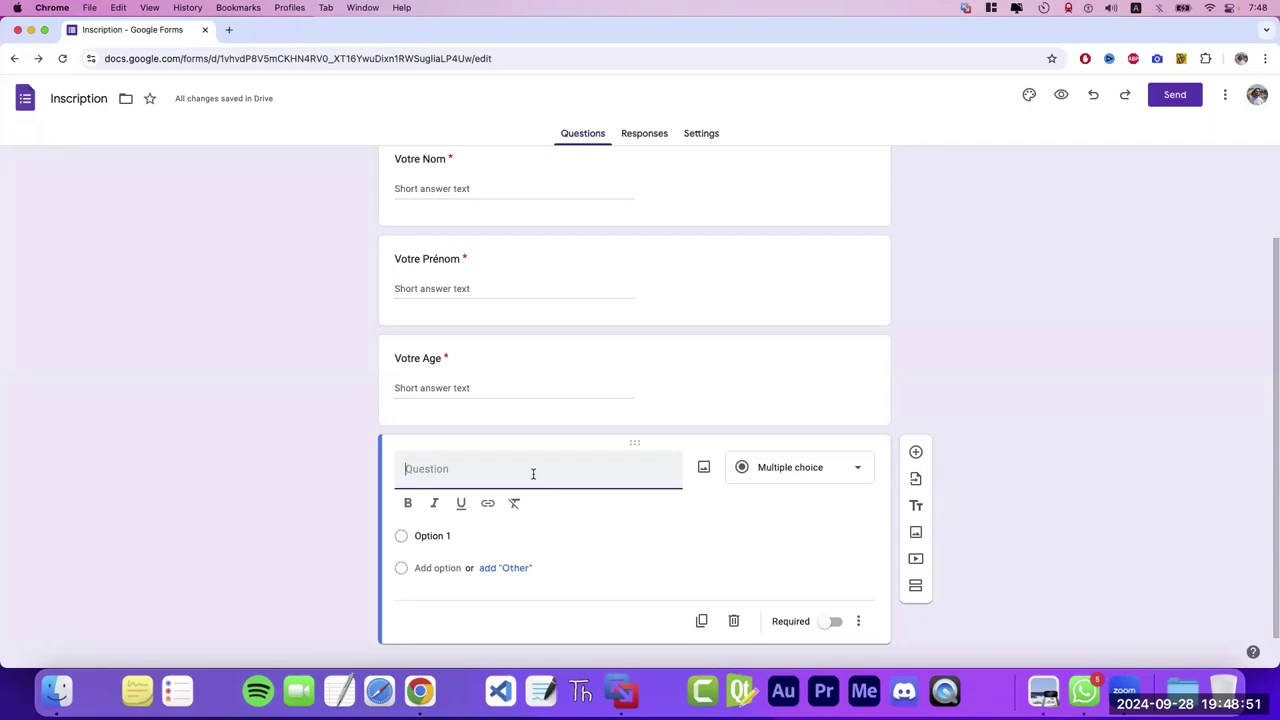
text(Vo)
key(BackSpace)
key(BackSpace)
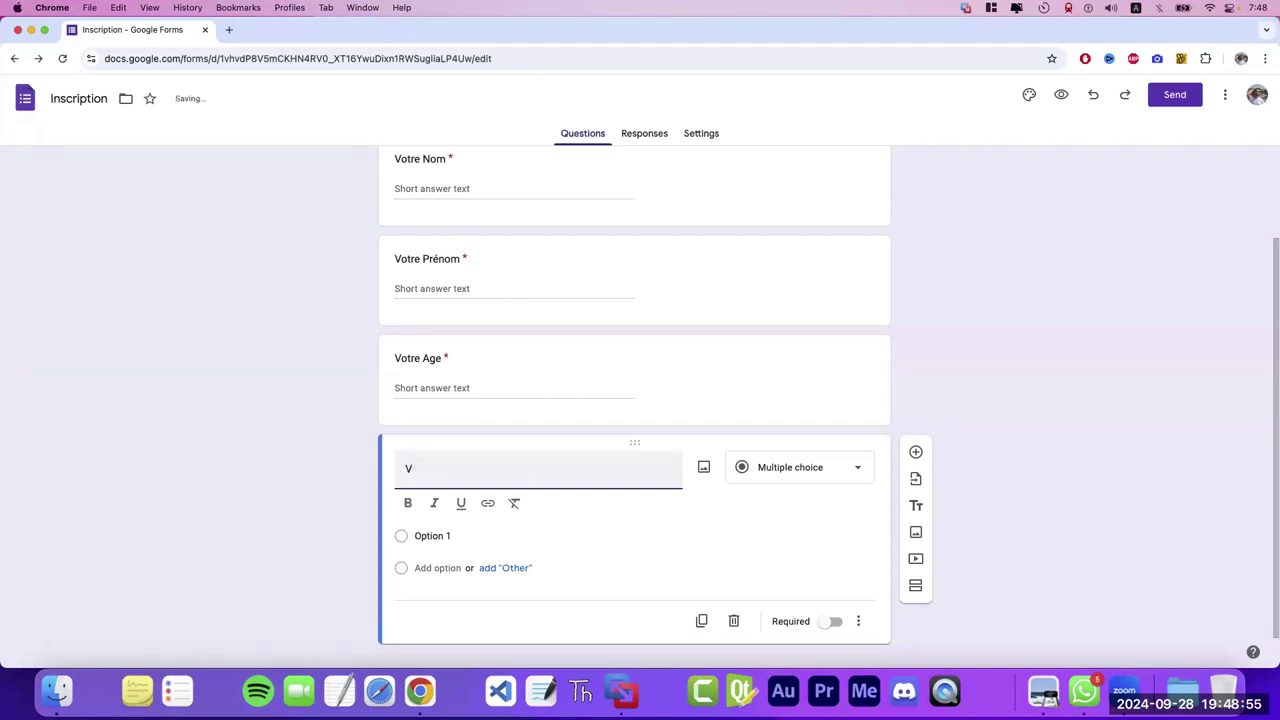
text(Vous)
text( vou)
text(lez)
key(BackSpace)
key(BackSpace)
key(BackSpace)
key(BackSpace)
key(BackSpace)
key(BackSpace)
key(BackSpace)
text(Voulez)
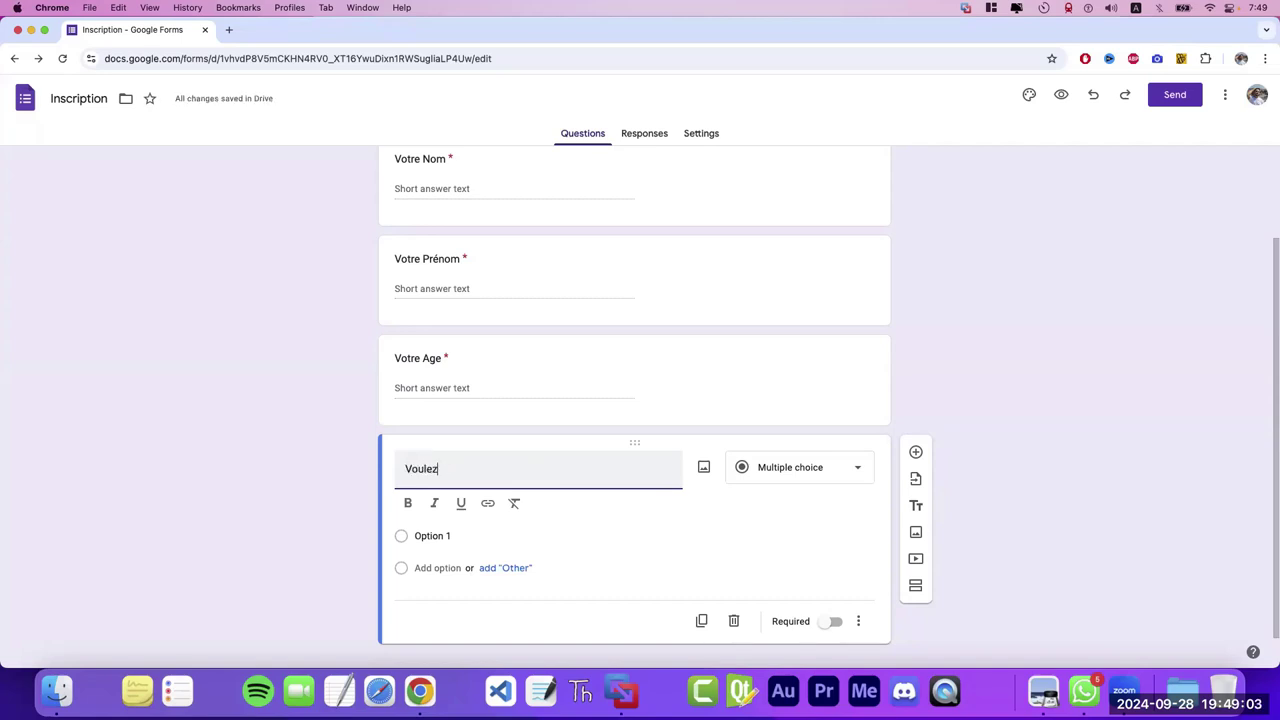
text(-vous parci)
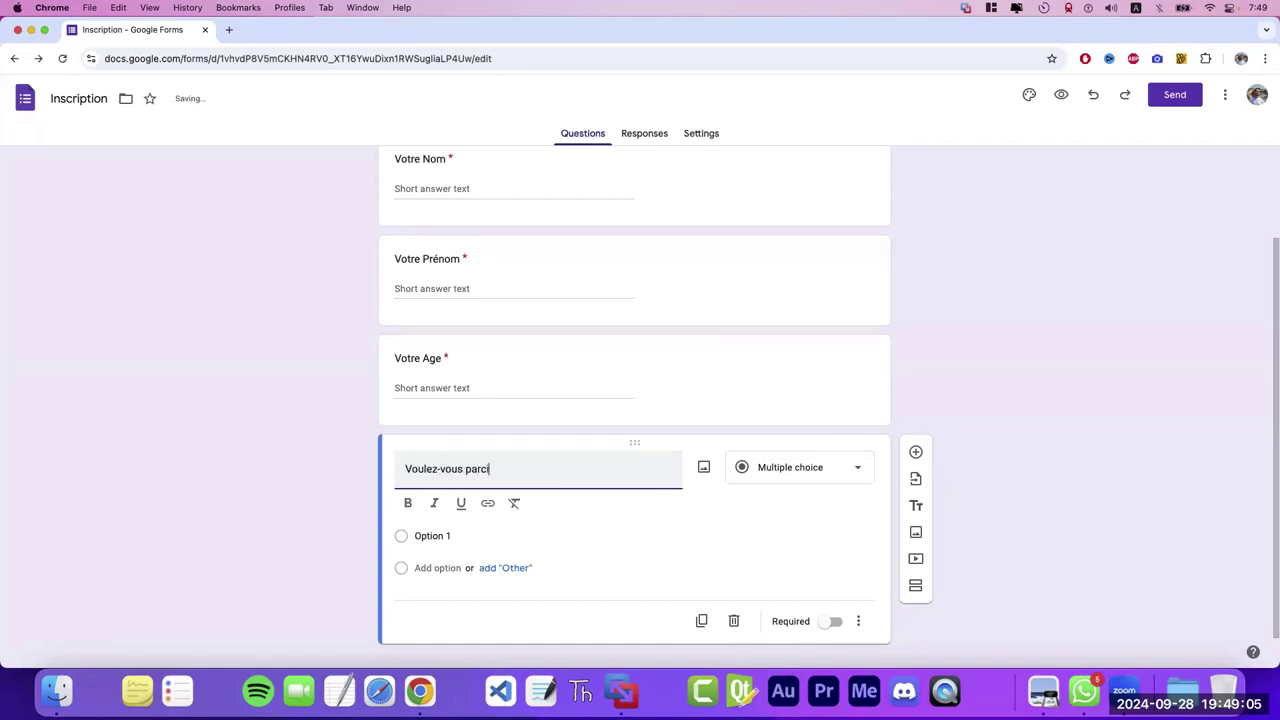
text(ti)
key(BackSpace)
key(BackSpace)
text(ticipé dans quelle)
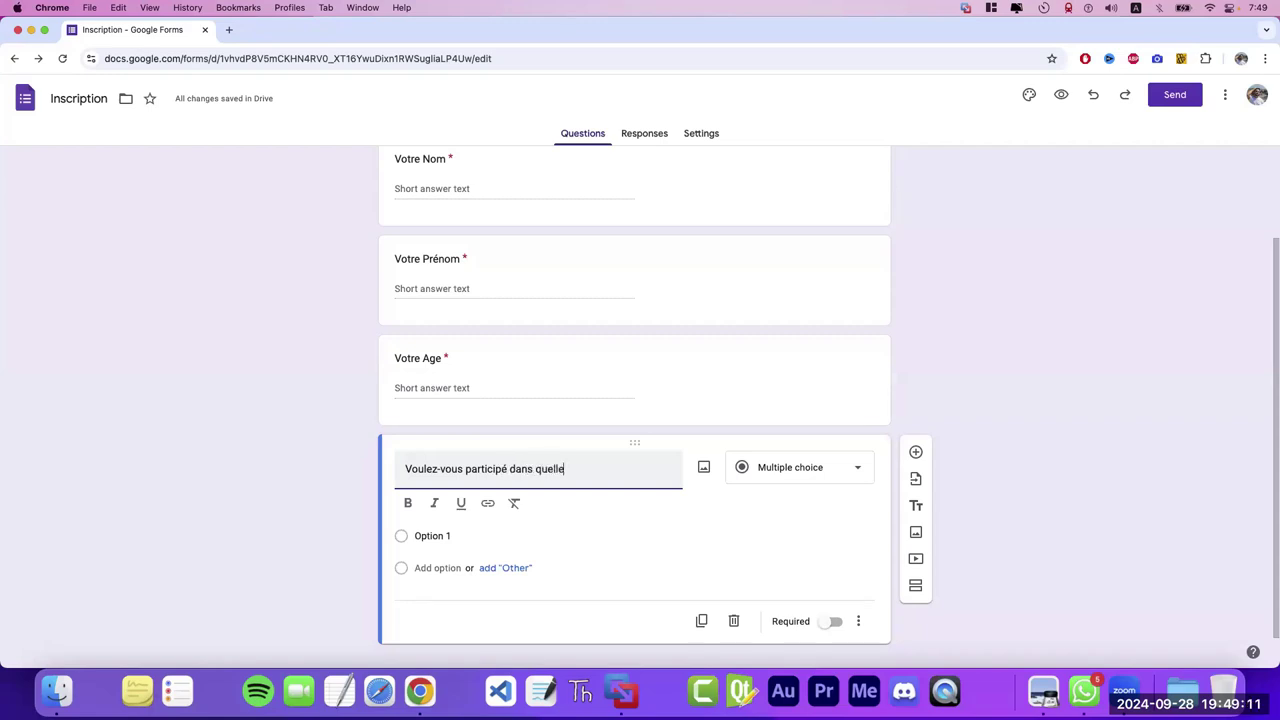
text( compétition?)
click(818, 469)
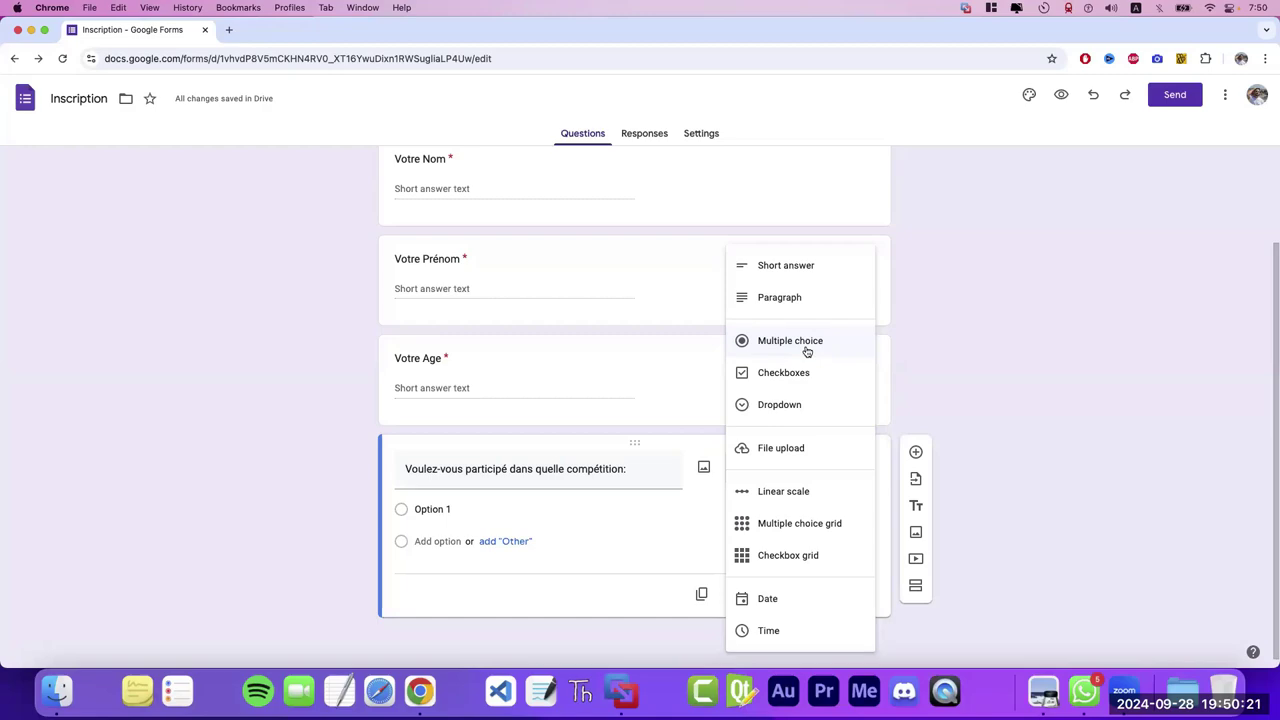
- Keep it multiple choice with first choices 'Compétition de natation' and 'Compétition de tennis'
click(807, 351)
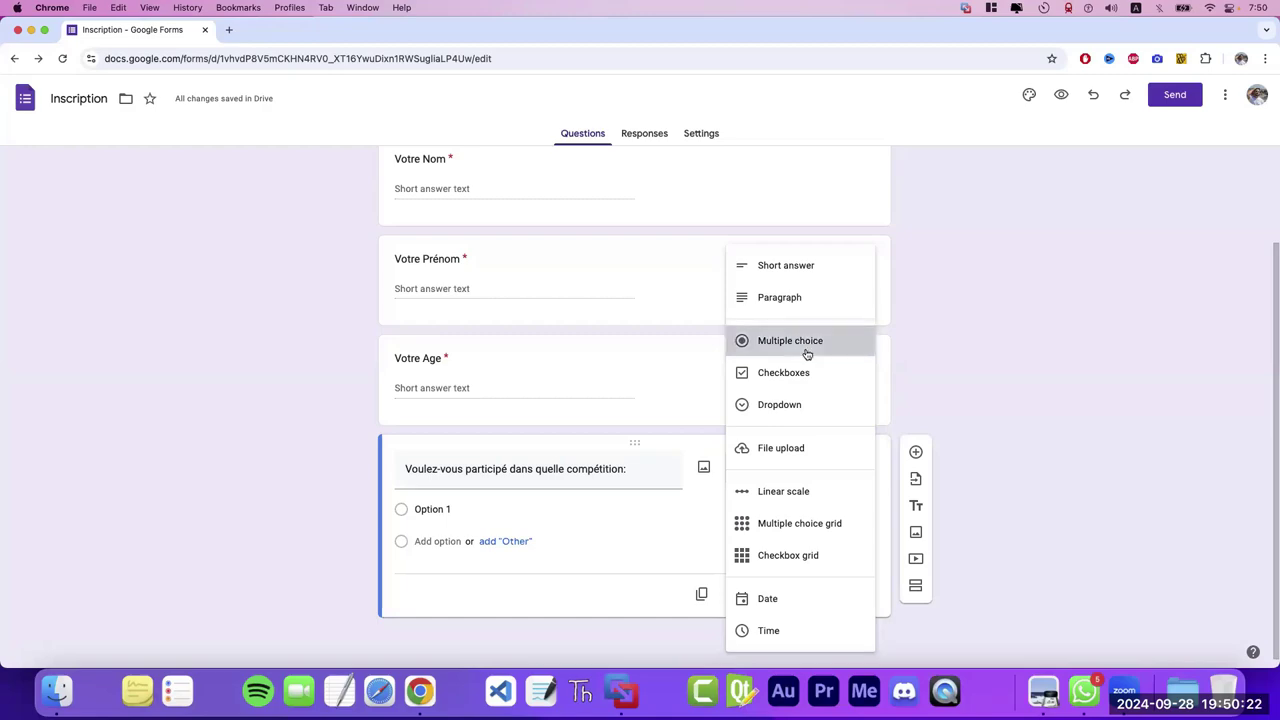
click(508, 511)
key(BackSpace)
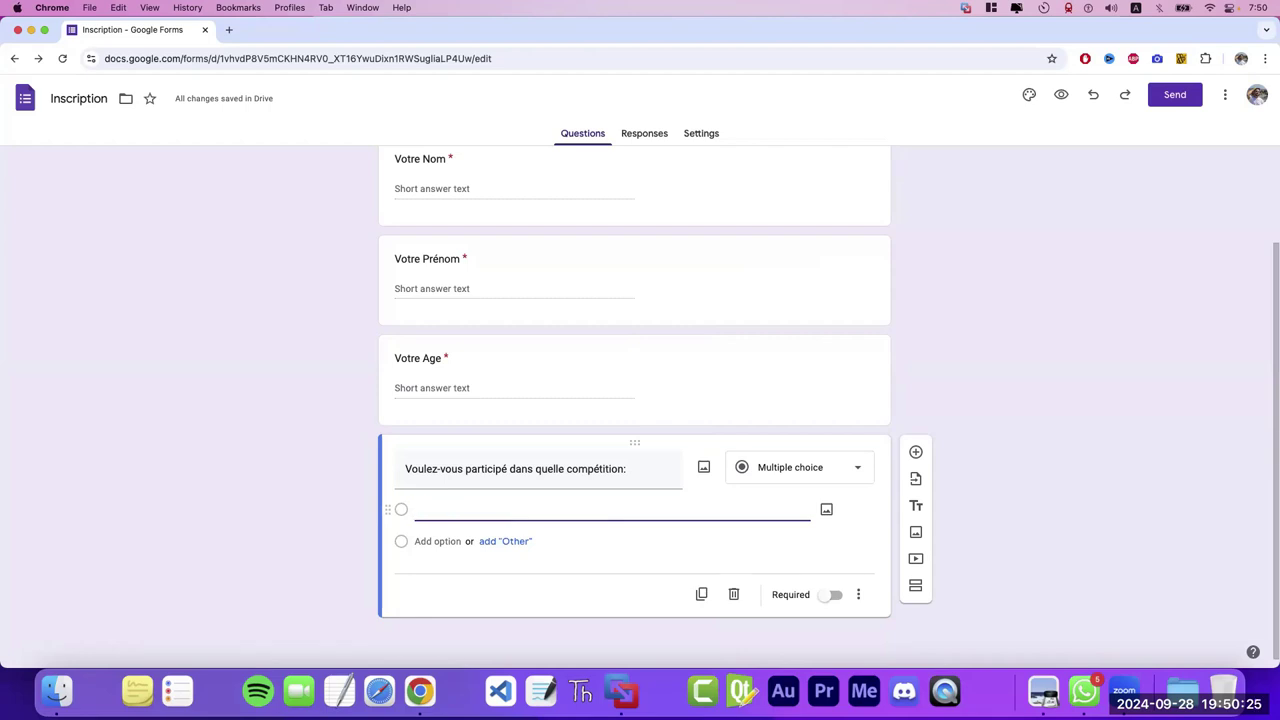
text(o)
key(BackSpace)
text(Compéti)
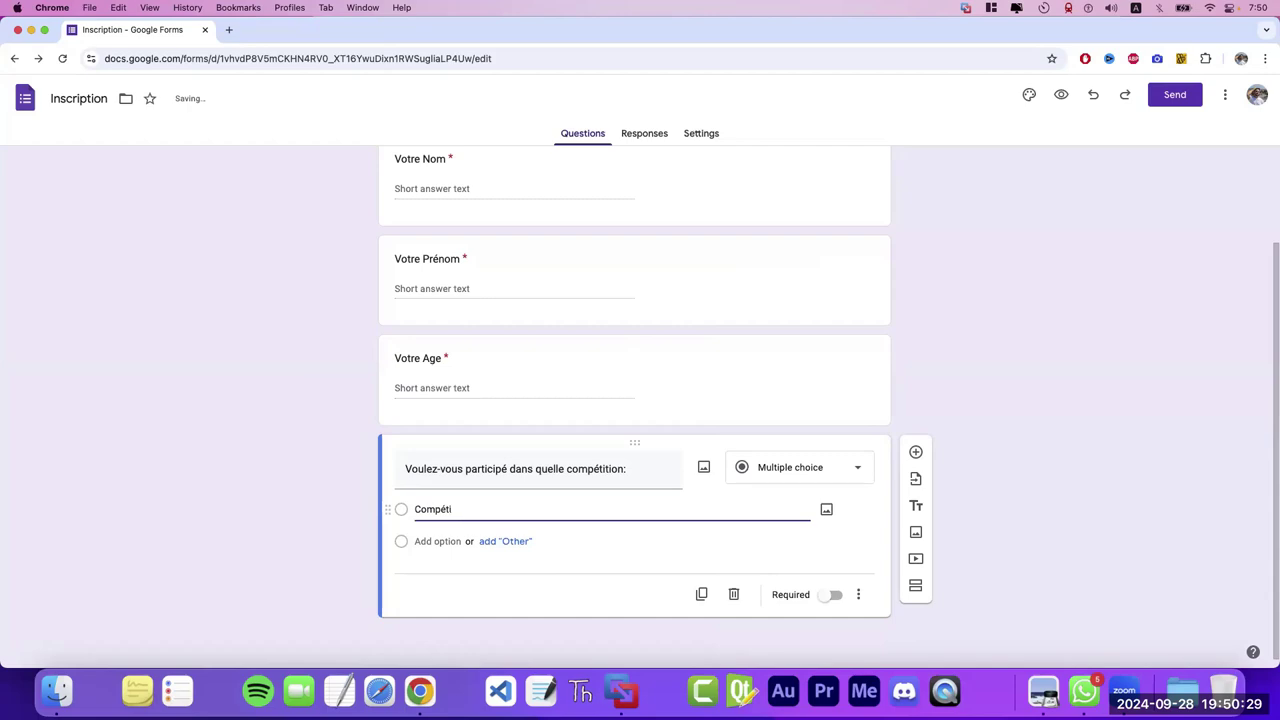
text(tion de natation)
key(Tab)
key(Tab)
text(Compé)
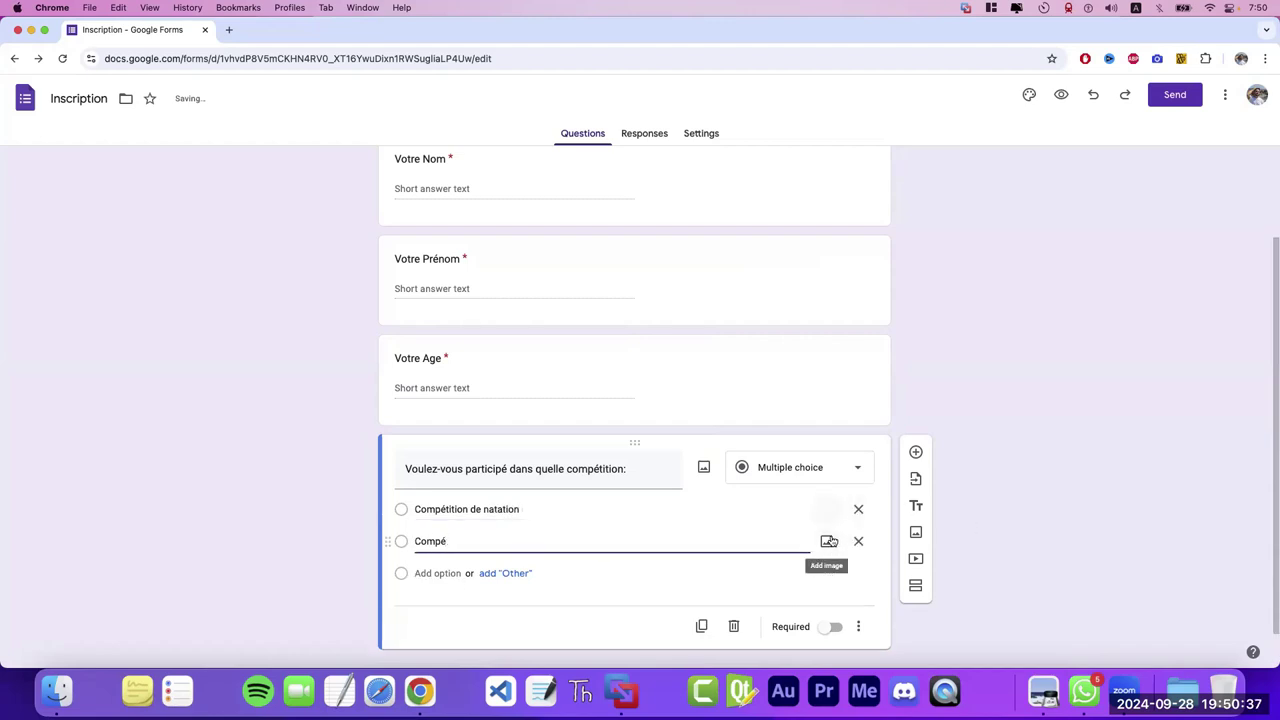
text(titio)
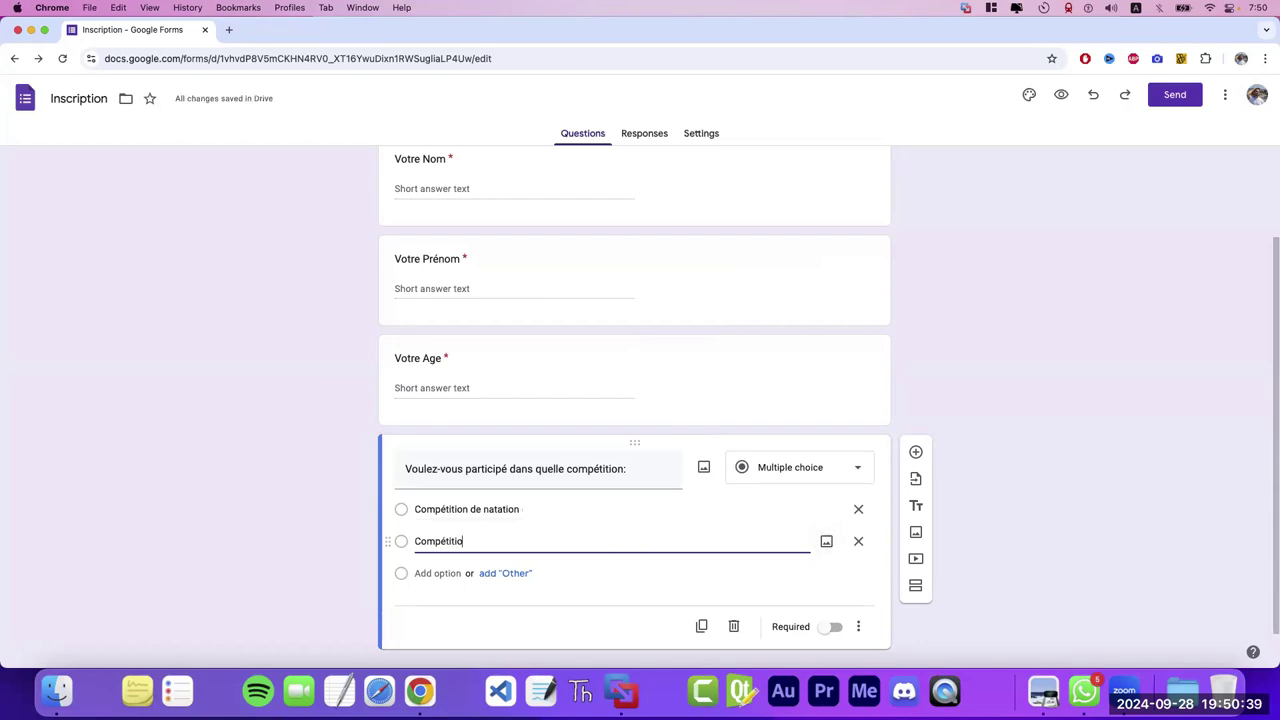
text(n de tennis)
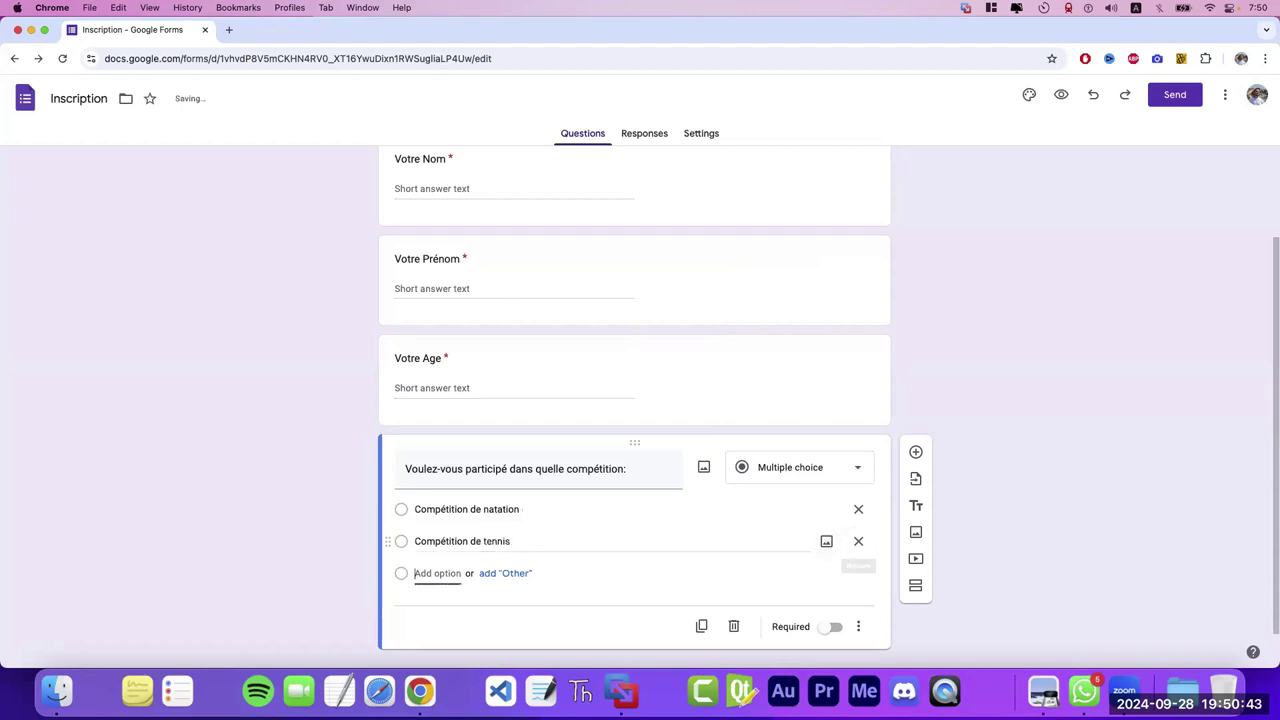
- Add choices Compétition de football, de gaming, d'échec and de baseketball
click(437, 573)
text(Compétition d)
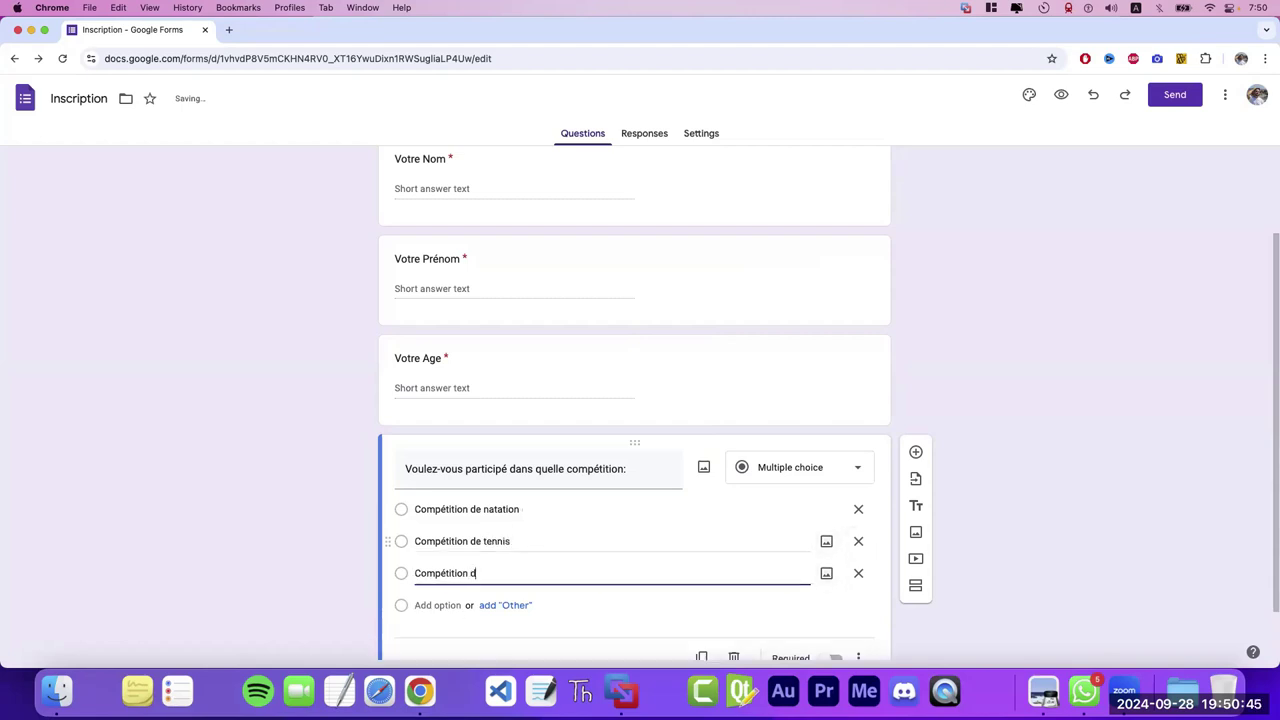
text(e football)
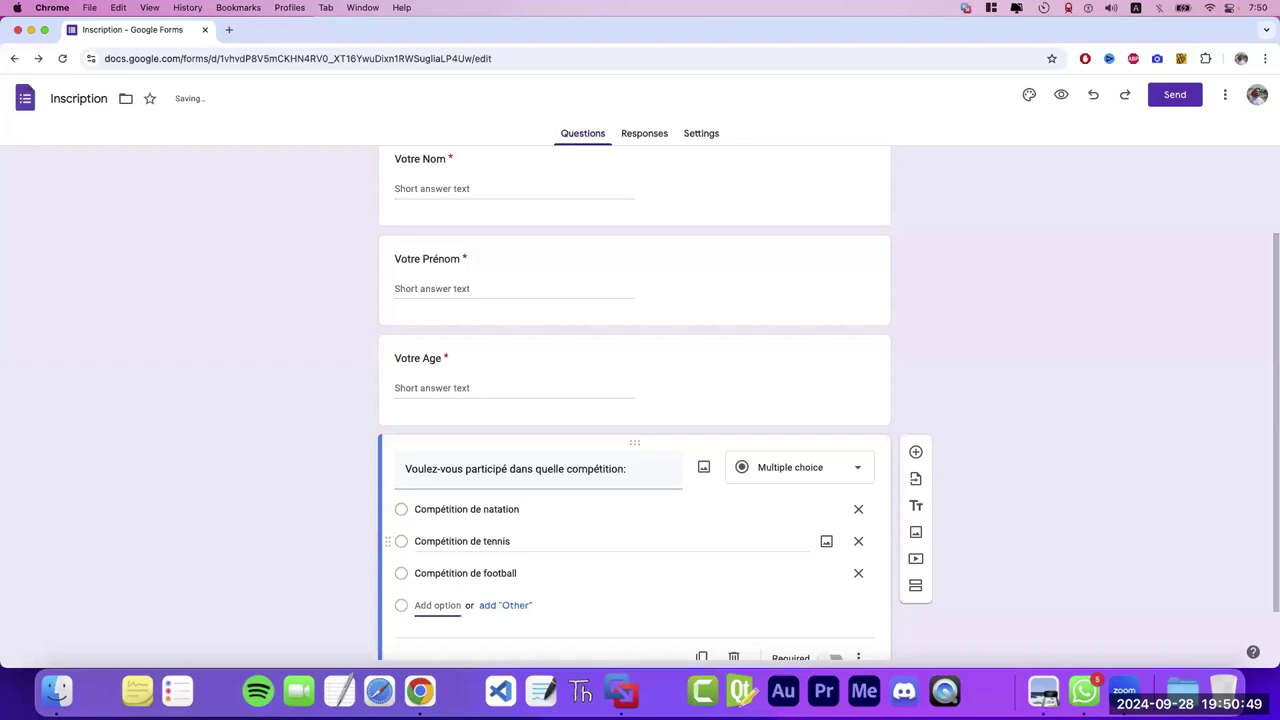
click(437, 605)
text(Compétition de )
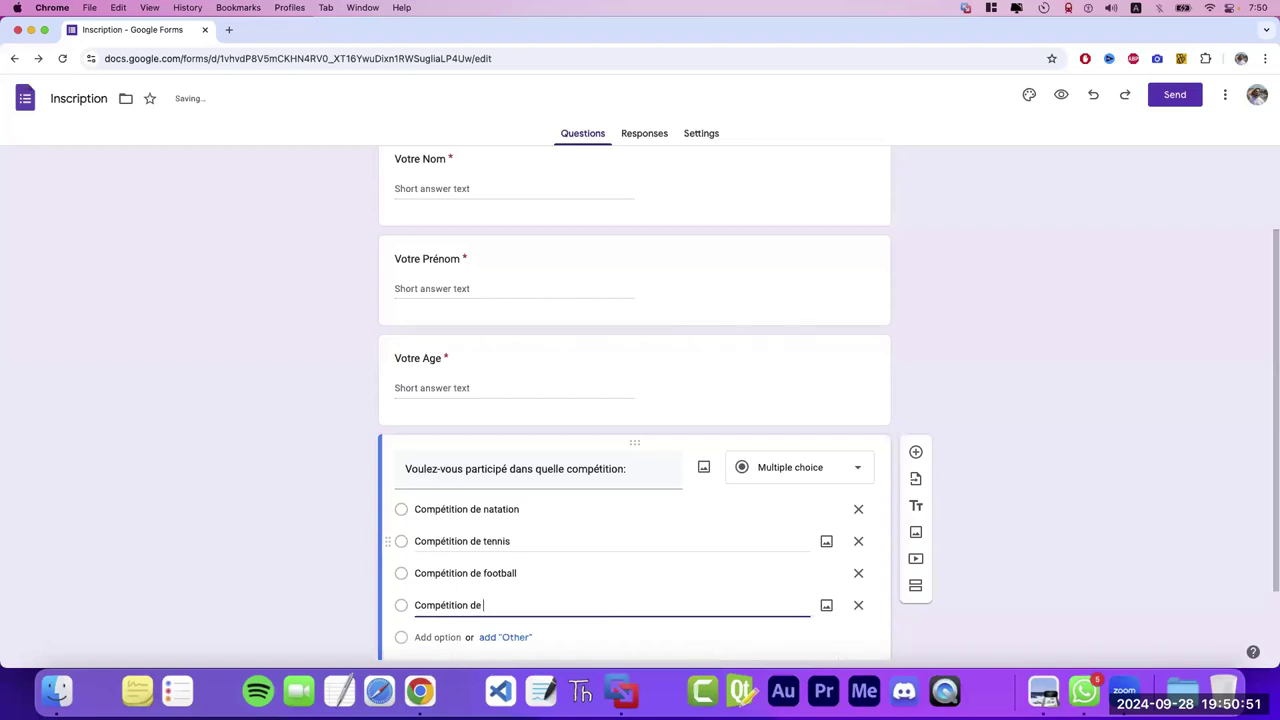
text(gaming)
key(Return)
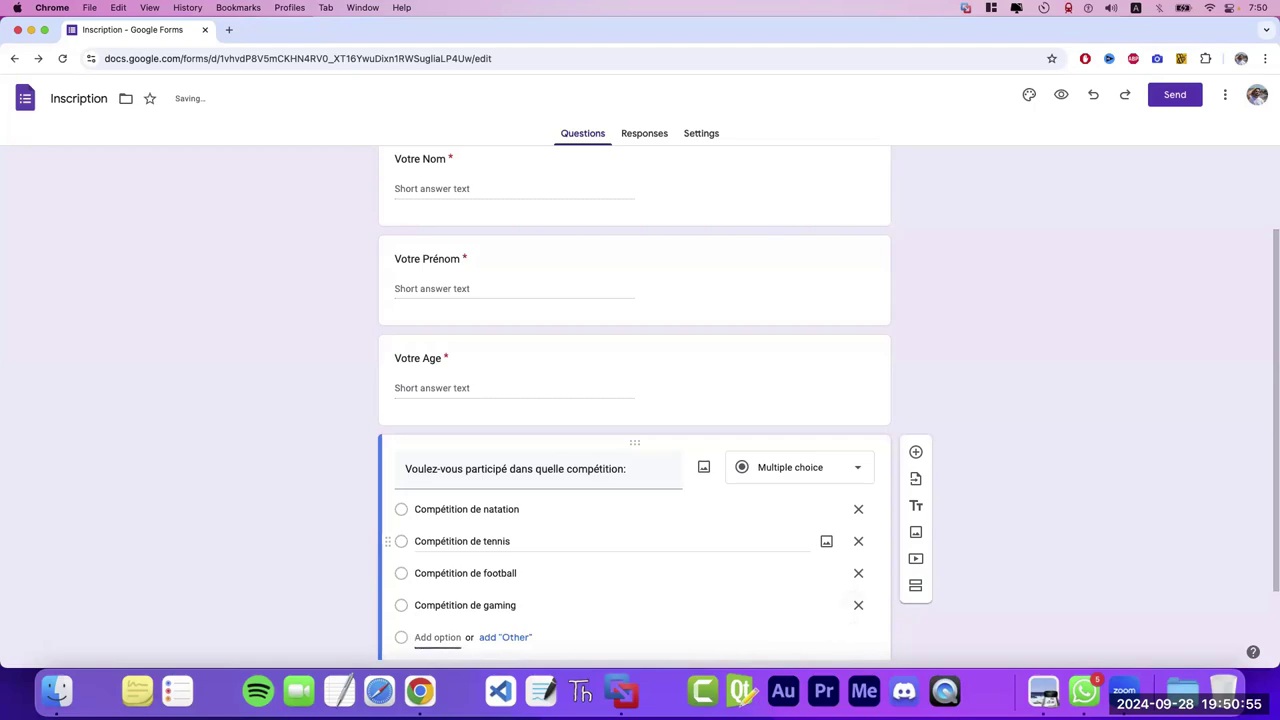
text(Compétition de)
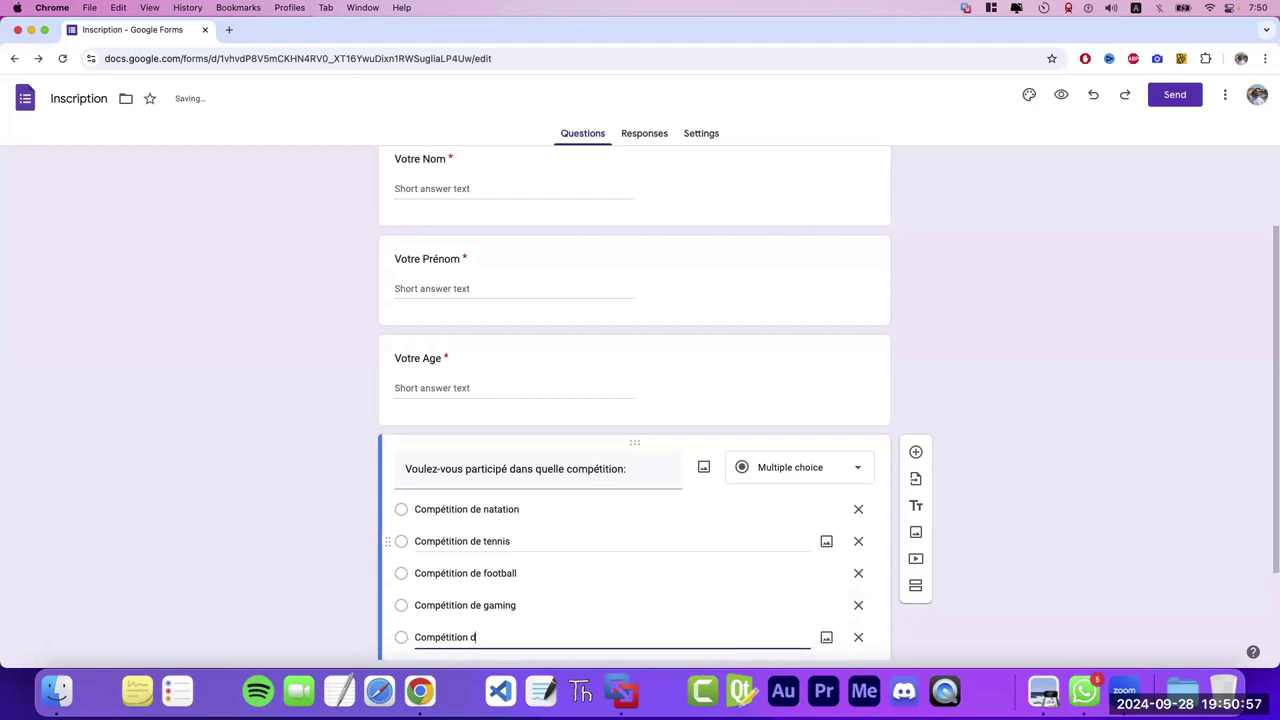
key(BackSpace)
key(BackSpace)
text('échec)
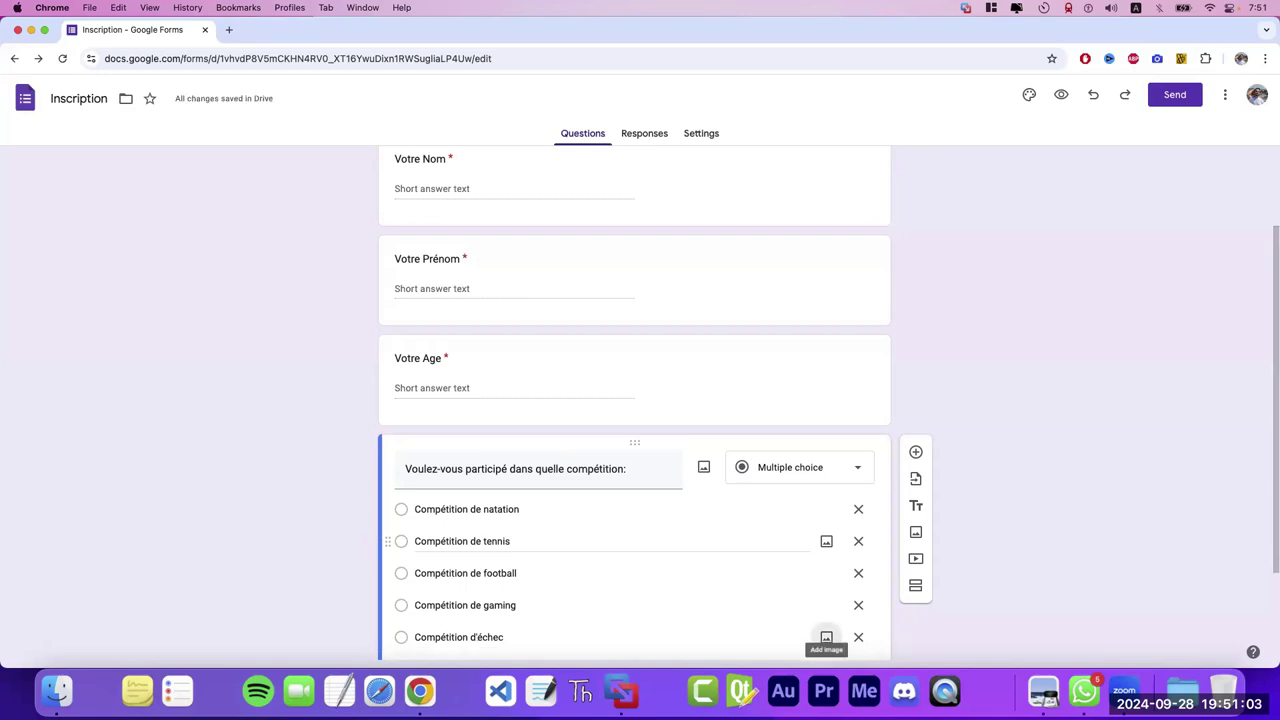
scroll(1011, 531, up, 2)
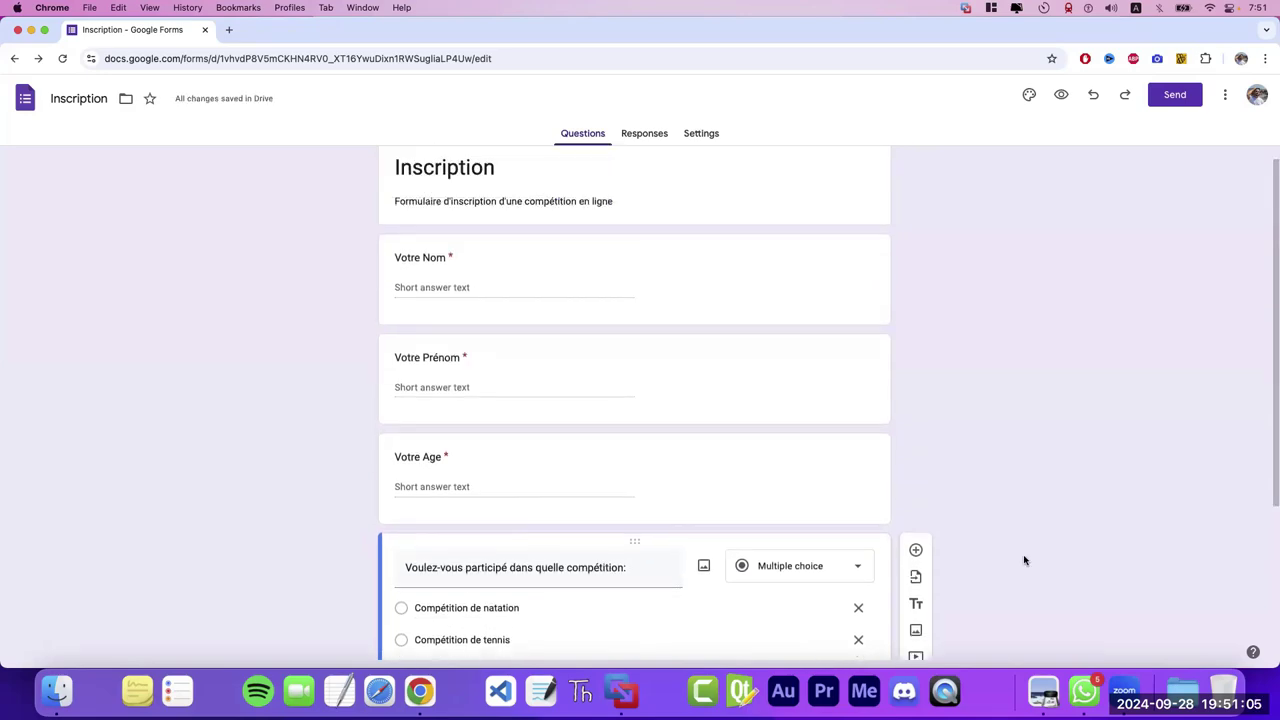
drag(1274, 413, 1180, 528)
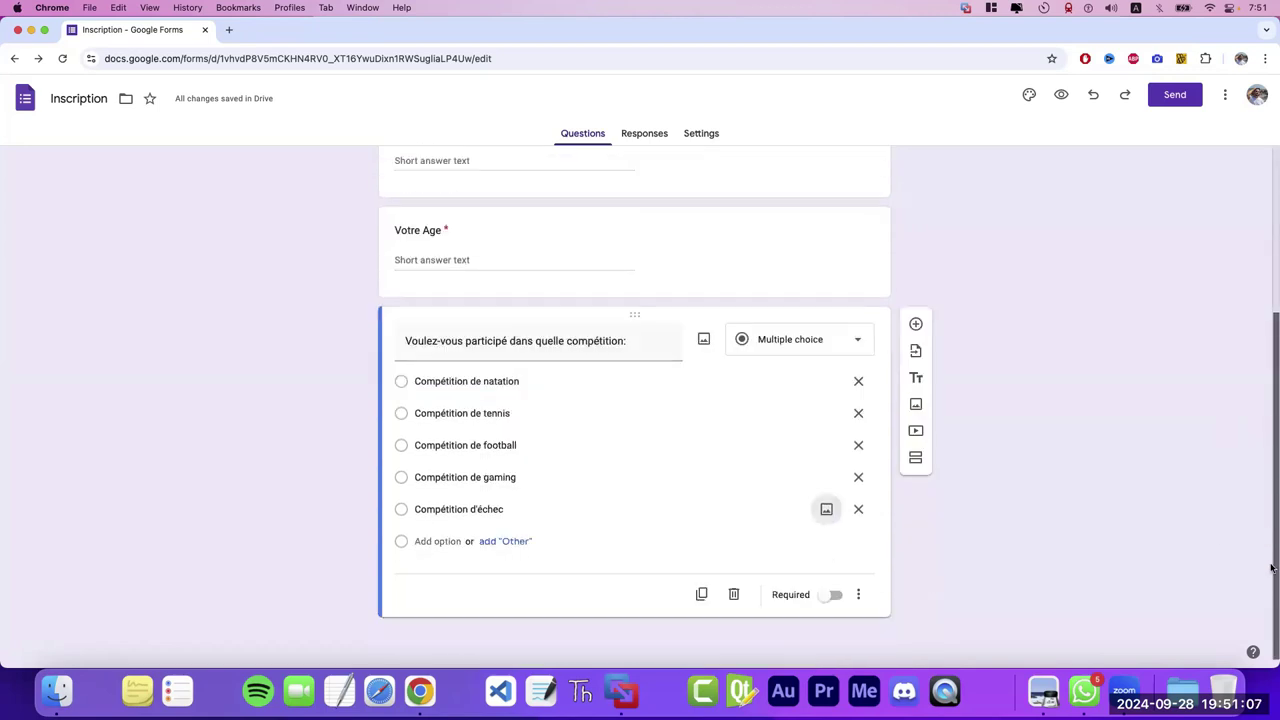
click(443, 541)
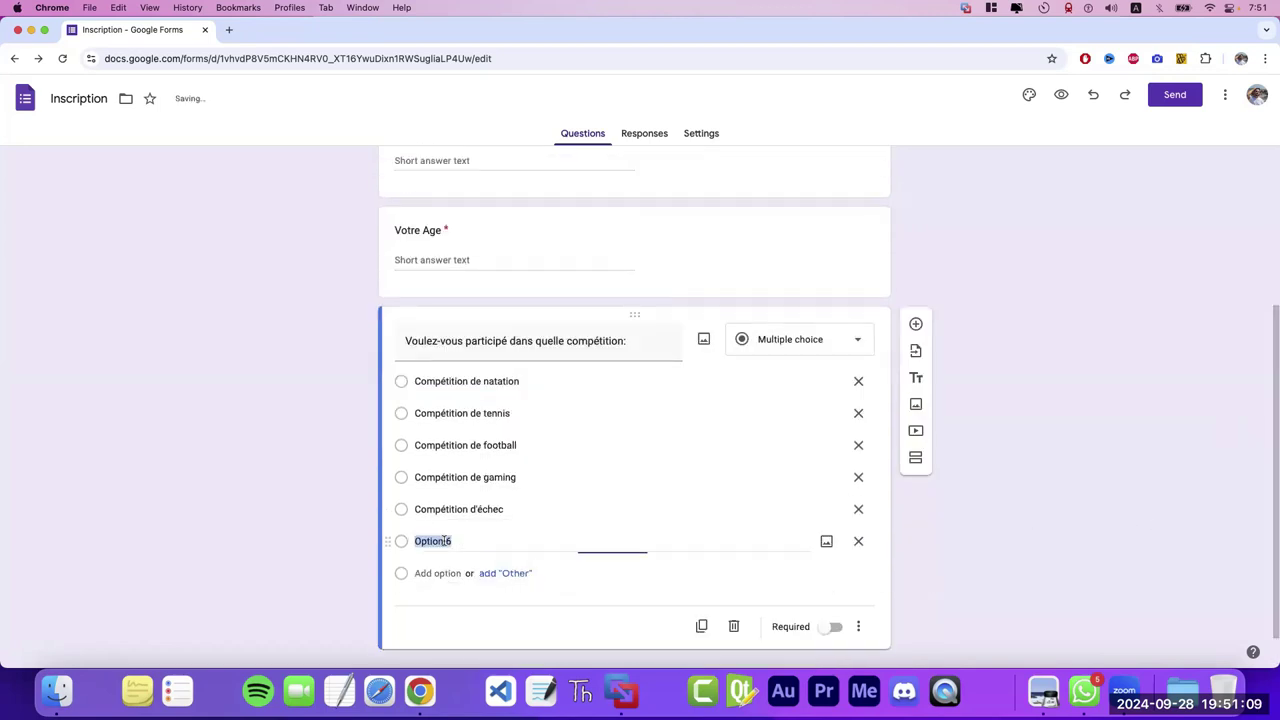
text(Compétition )
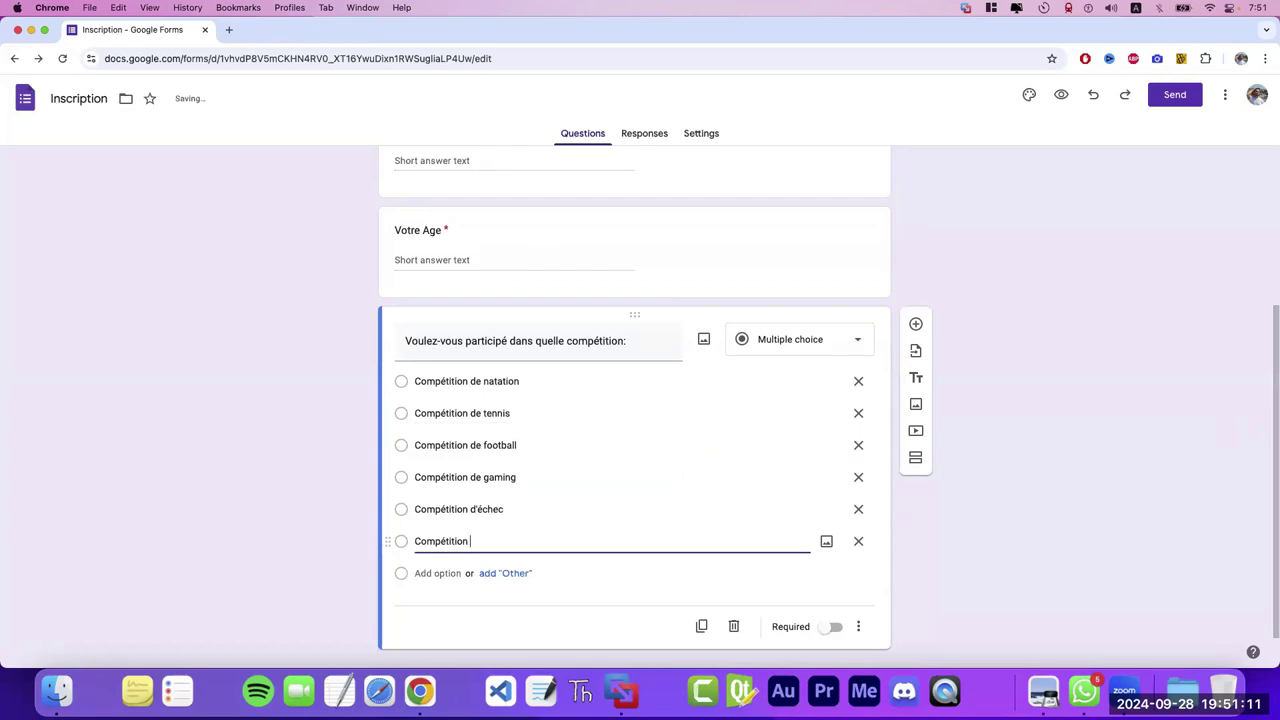
text(de baseketball)
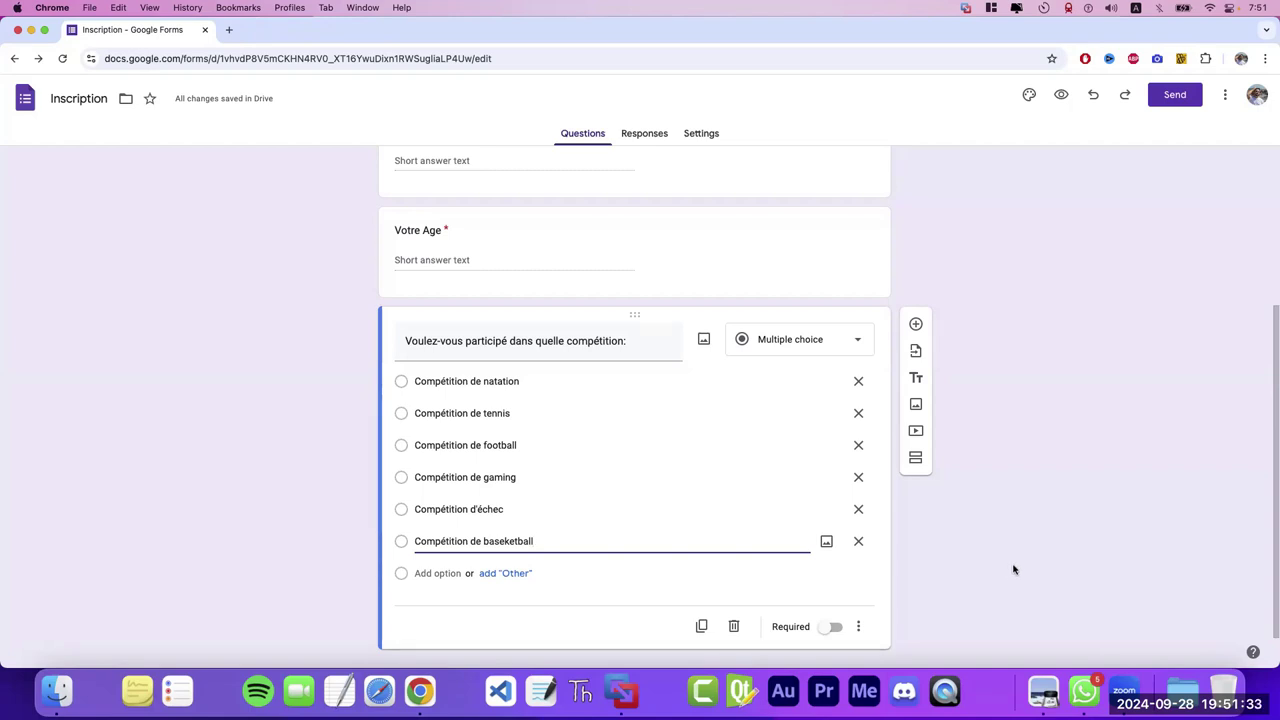
- Highlight the key words about exporting collected form data as .xlsx and .csv in the curriculum PDF
click(1043, 688)
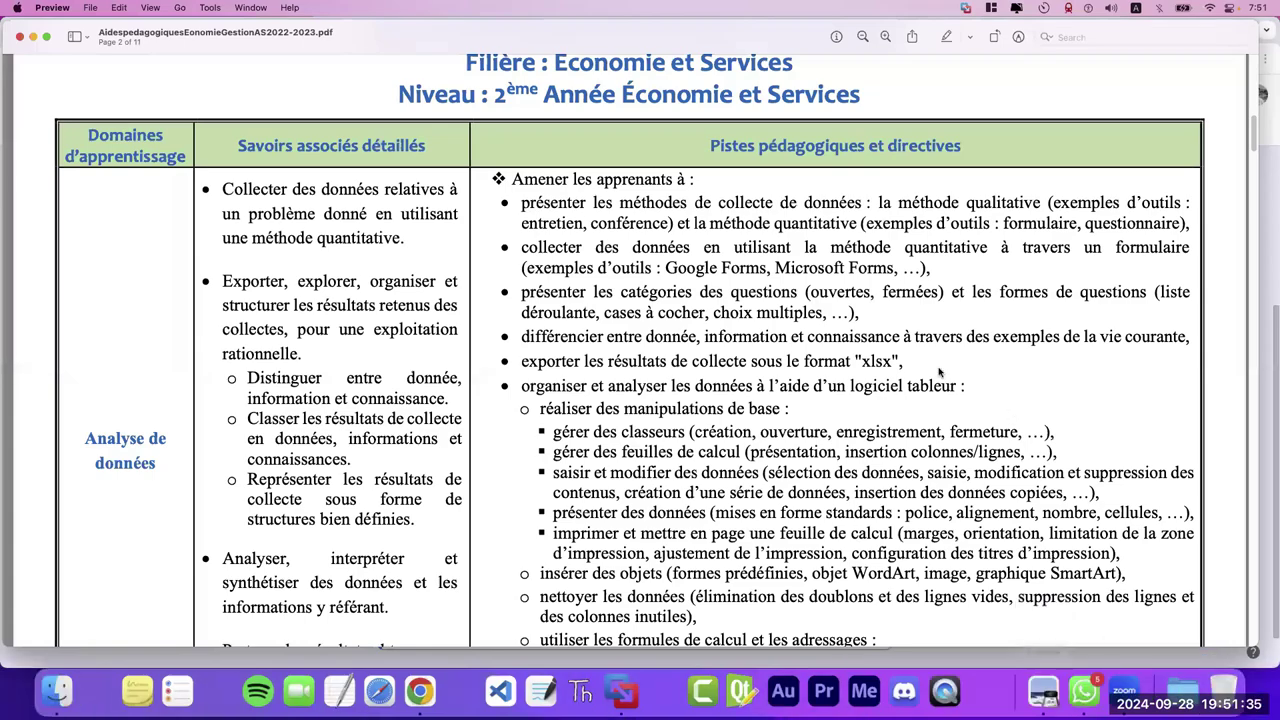
drag(1255, 135, 1256, 295)
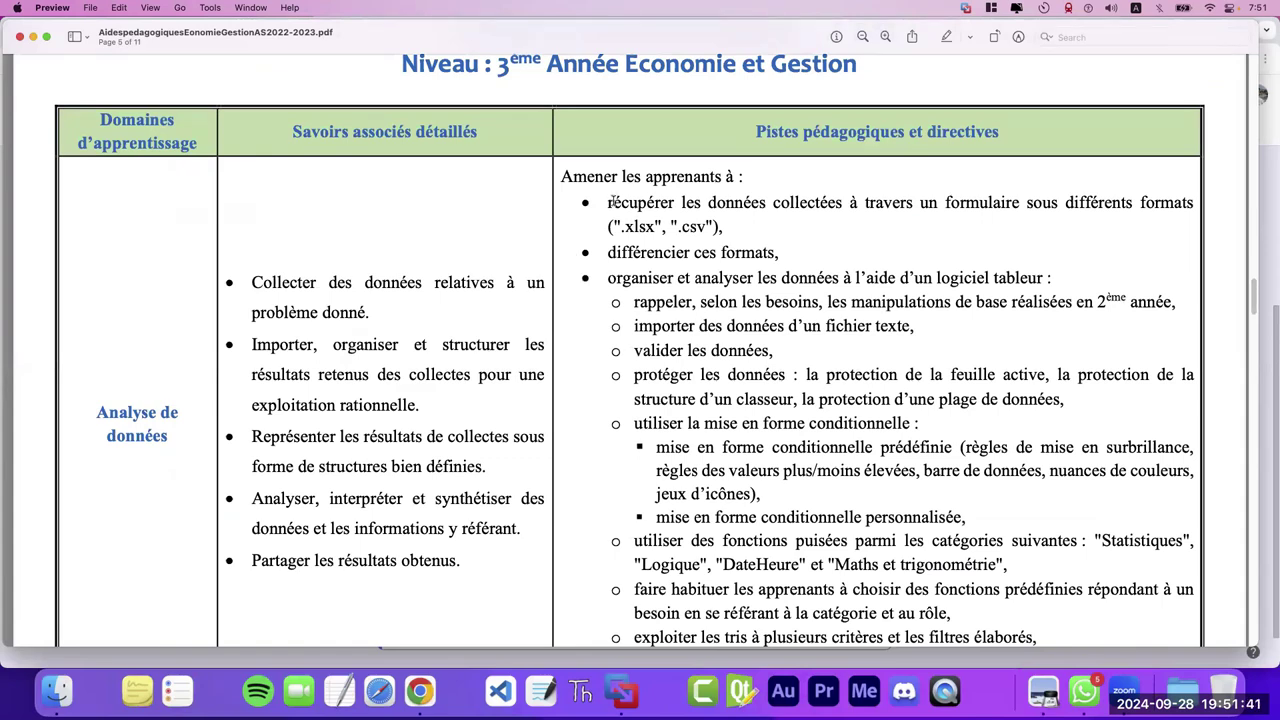
drag(610, 202, 798, 205)
double_click(838, 205)
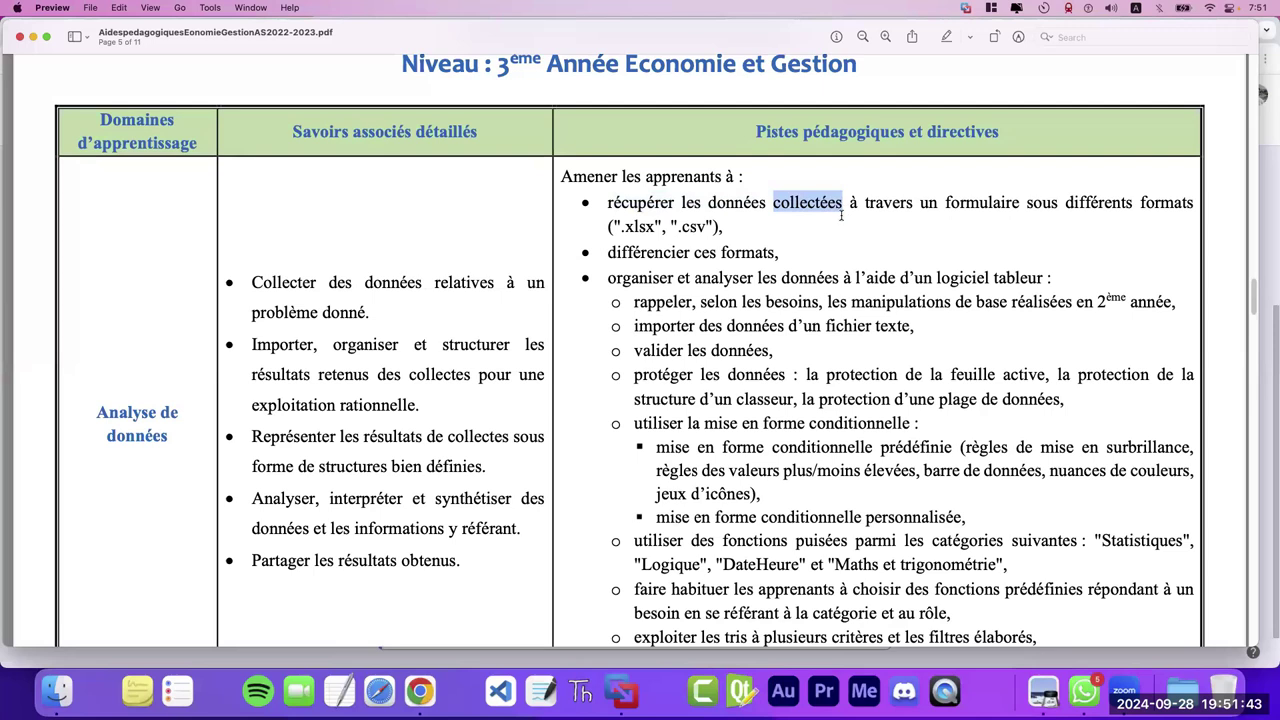
double_click(979, 202)
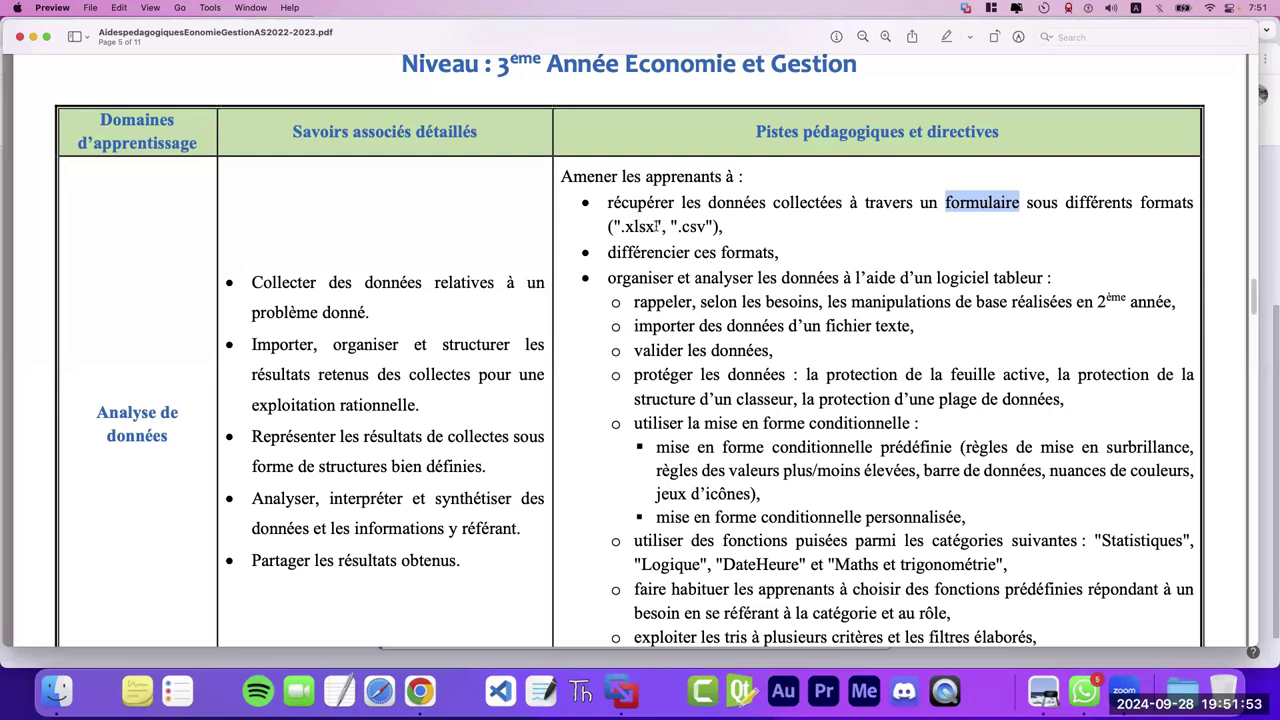
drag(655, 226, 618, 226)
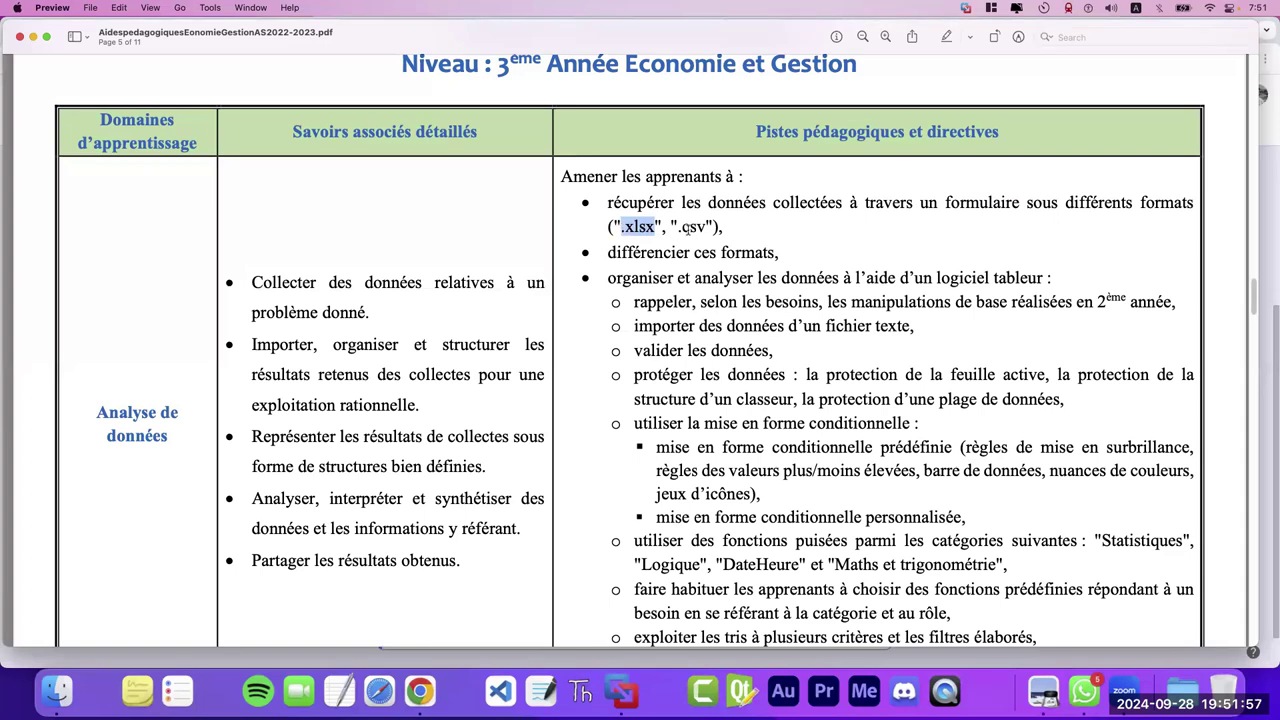
drag(679, 226, 710, 226)
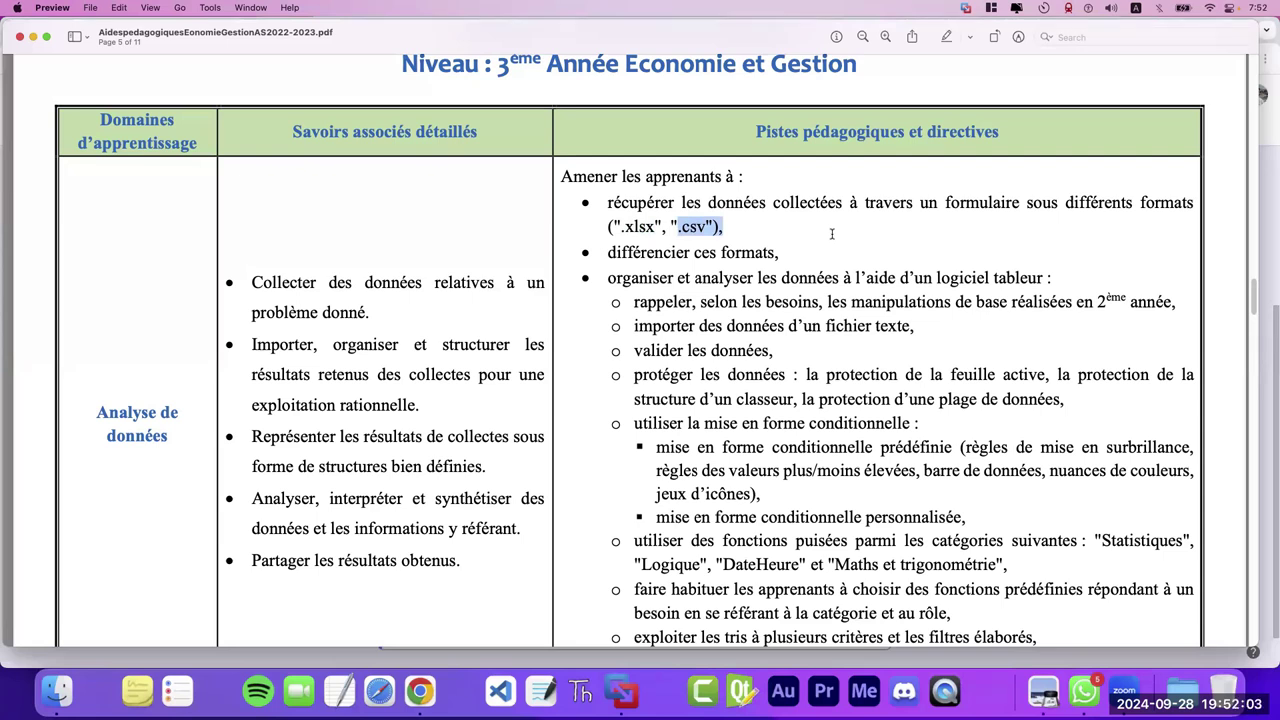
drag(645, 304, 944, 302)
double_click(669, 301)
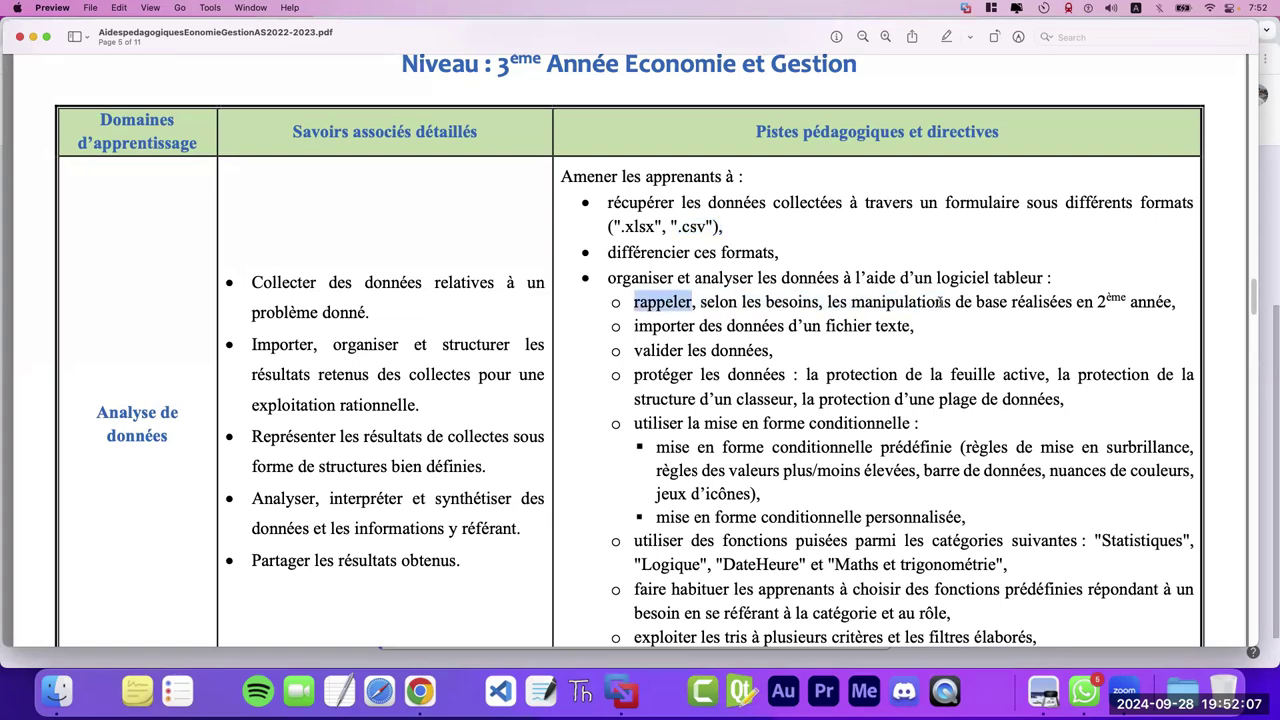
drag(1074, 302, 1134, 301)
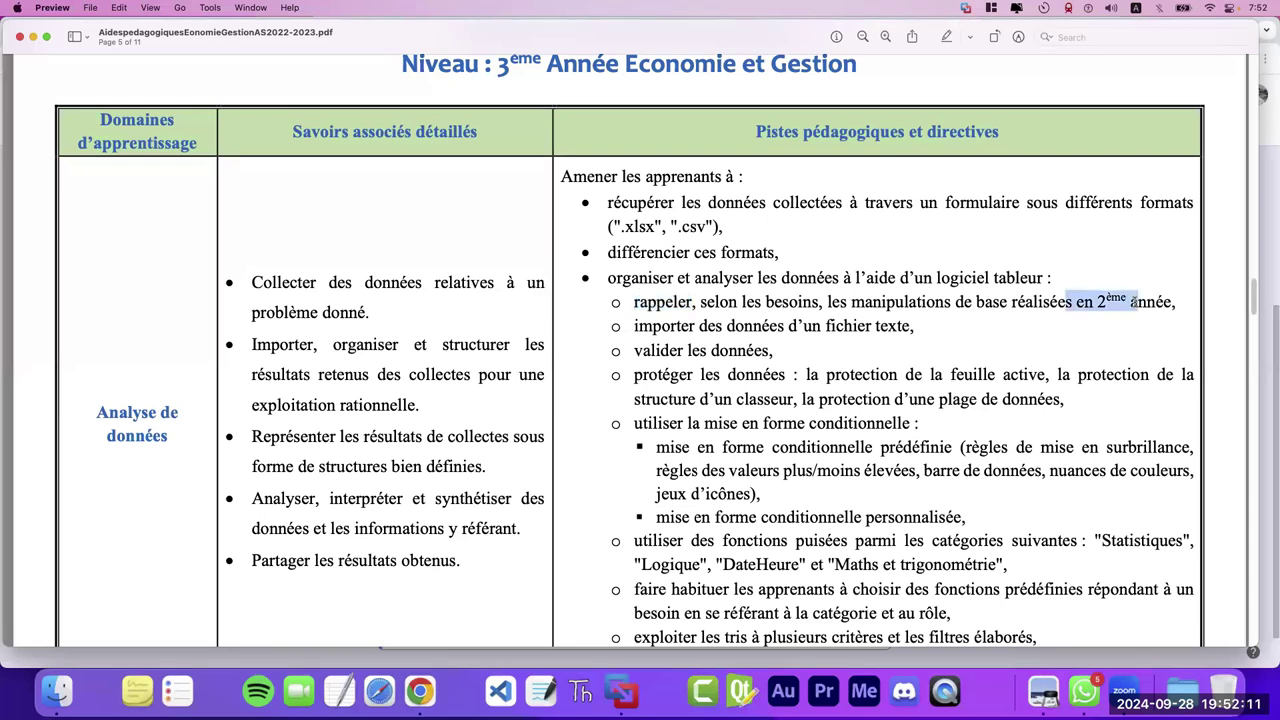
click(419, 668)
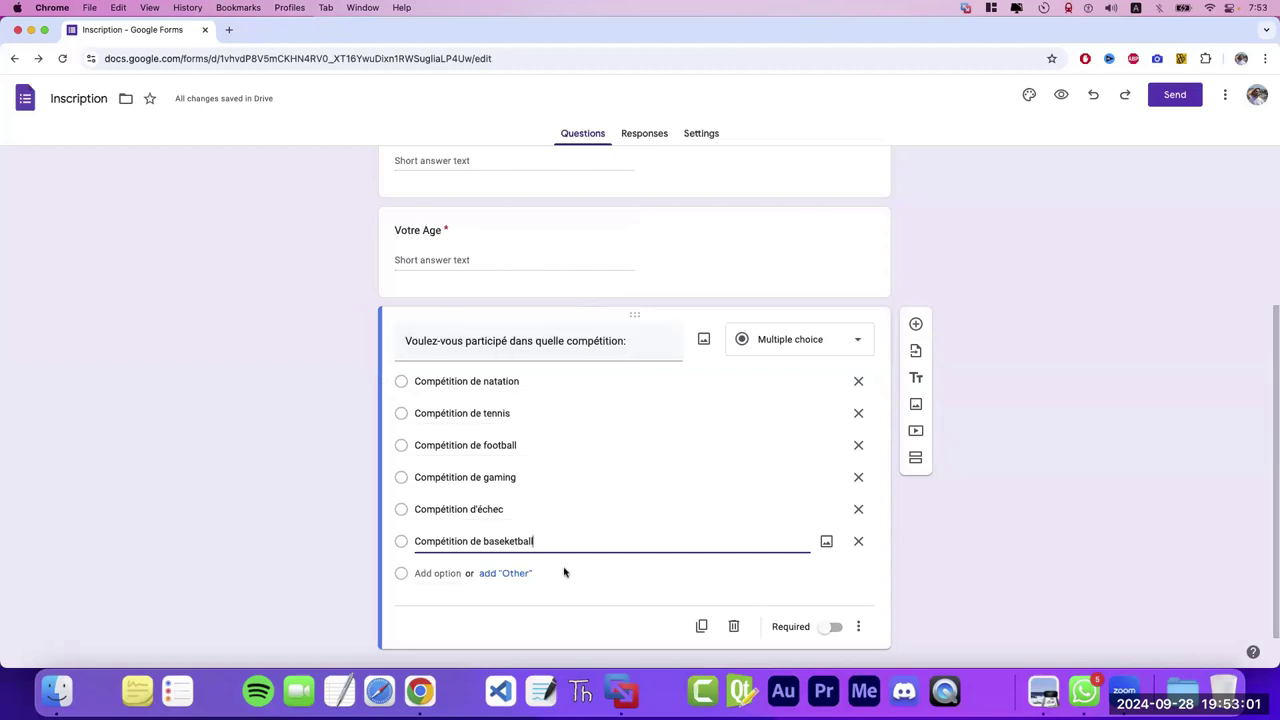
- Make the competition question required and add a new question below it
click(834, 627)
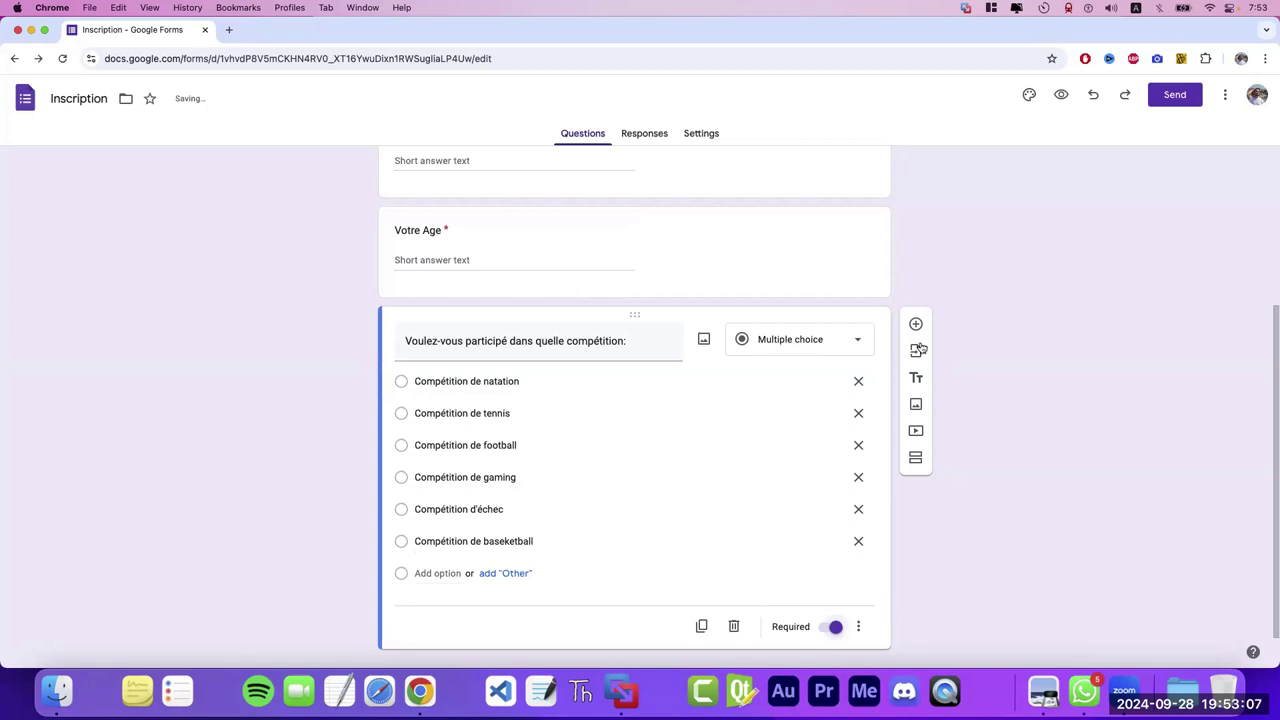
click(916, 326)
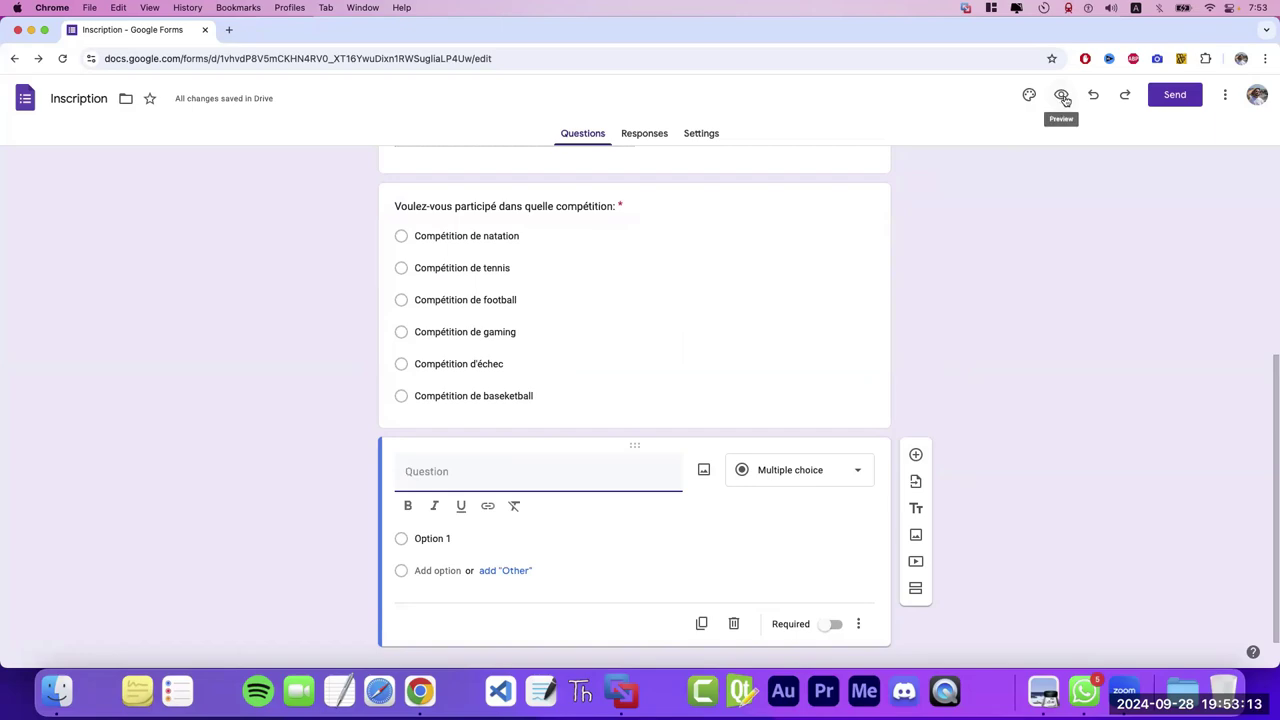
- Preview the form, clear the prefilled name, and trigger required errors on Votre Nom and Votre Prénom
click(1062, 95)
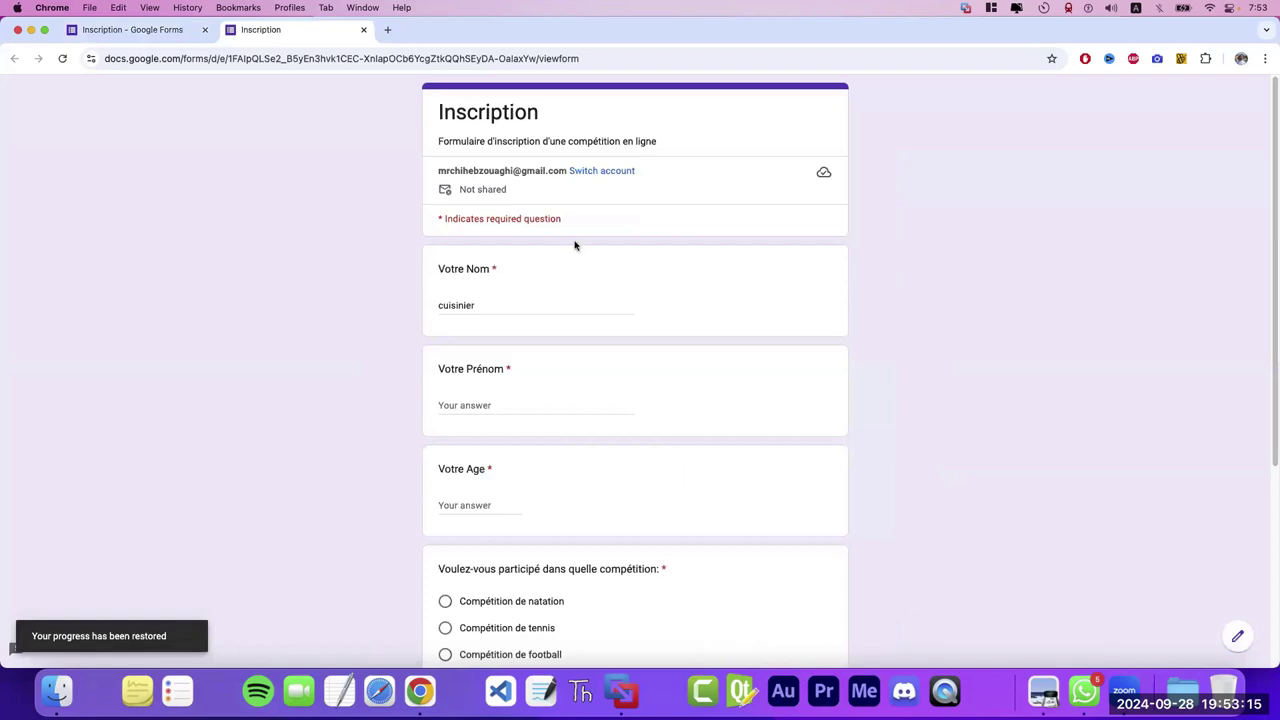
drag(437, 306, 517, 305)
key(BackSpace)
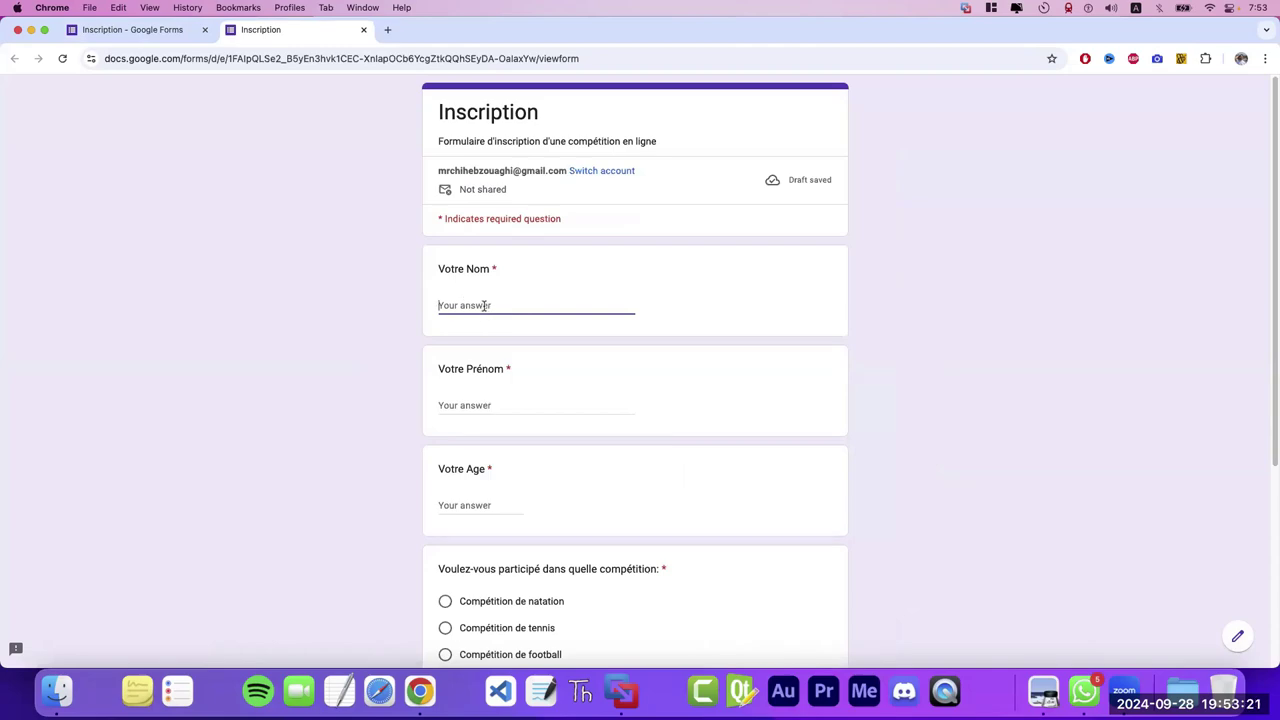
click(482, 404)
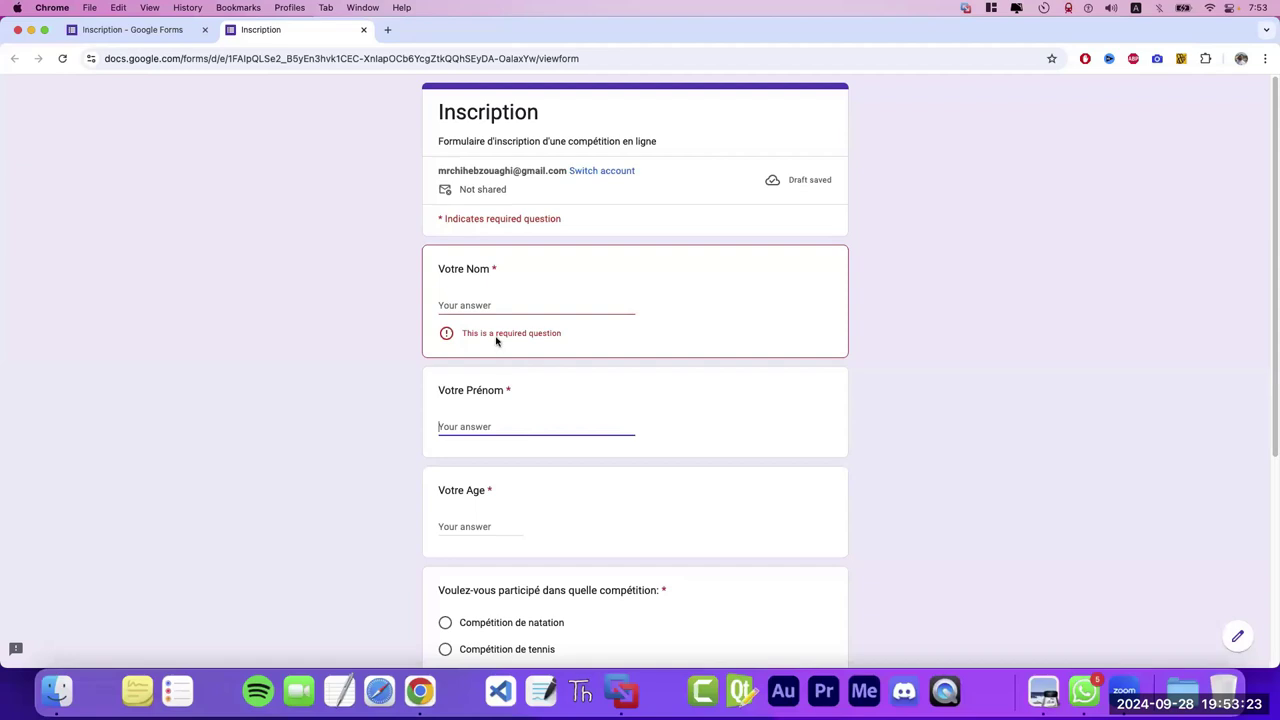
drag(538, 333, 472, 333)
click(482, 304)
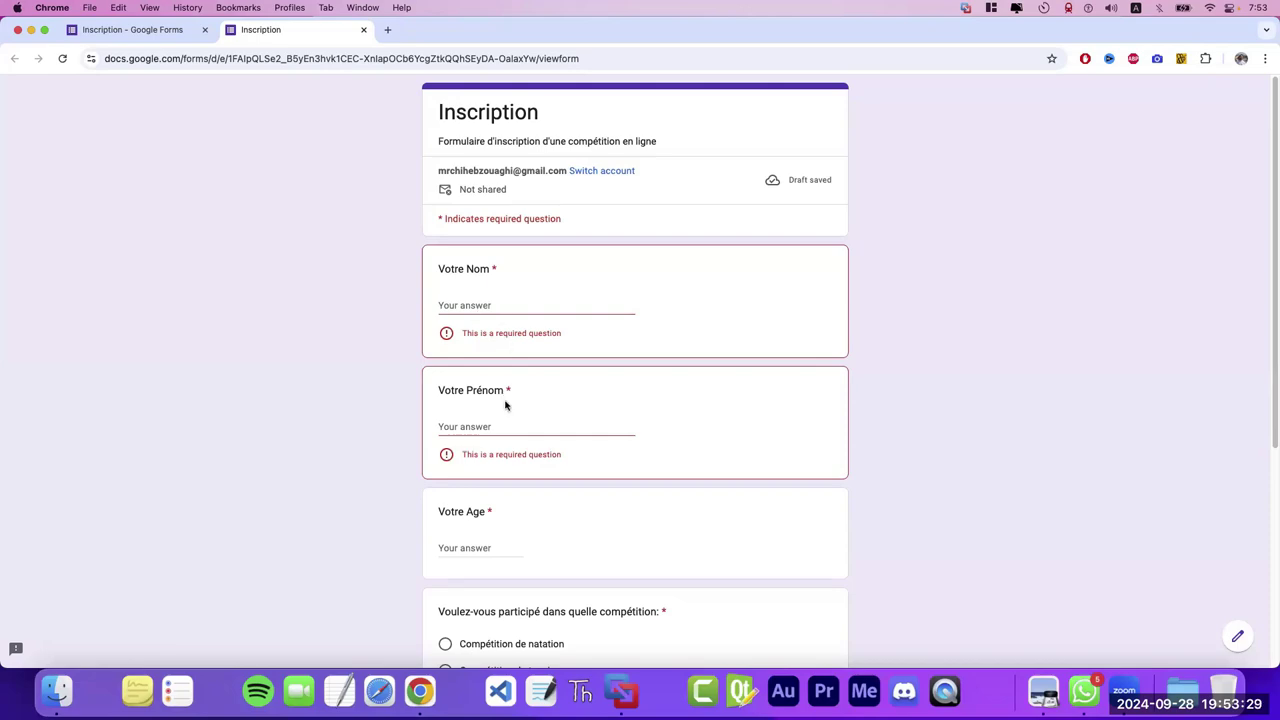
click(145, 30)
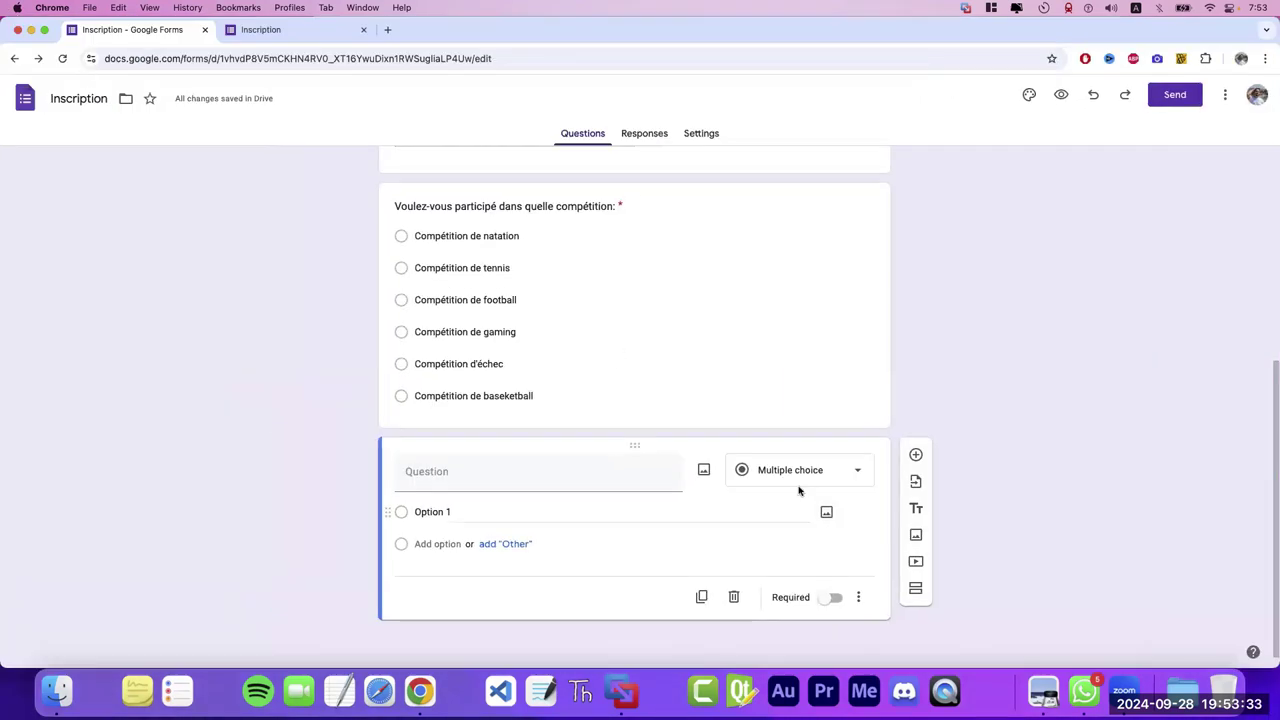
- Enter a test age in the preview's Votre Age answer, then go back to the editor
click(710, 392)
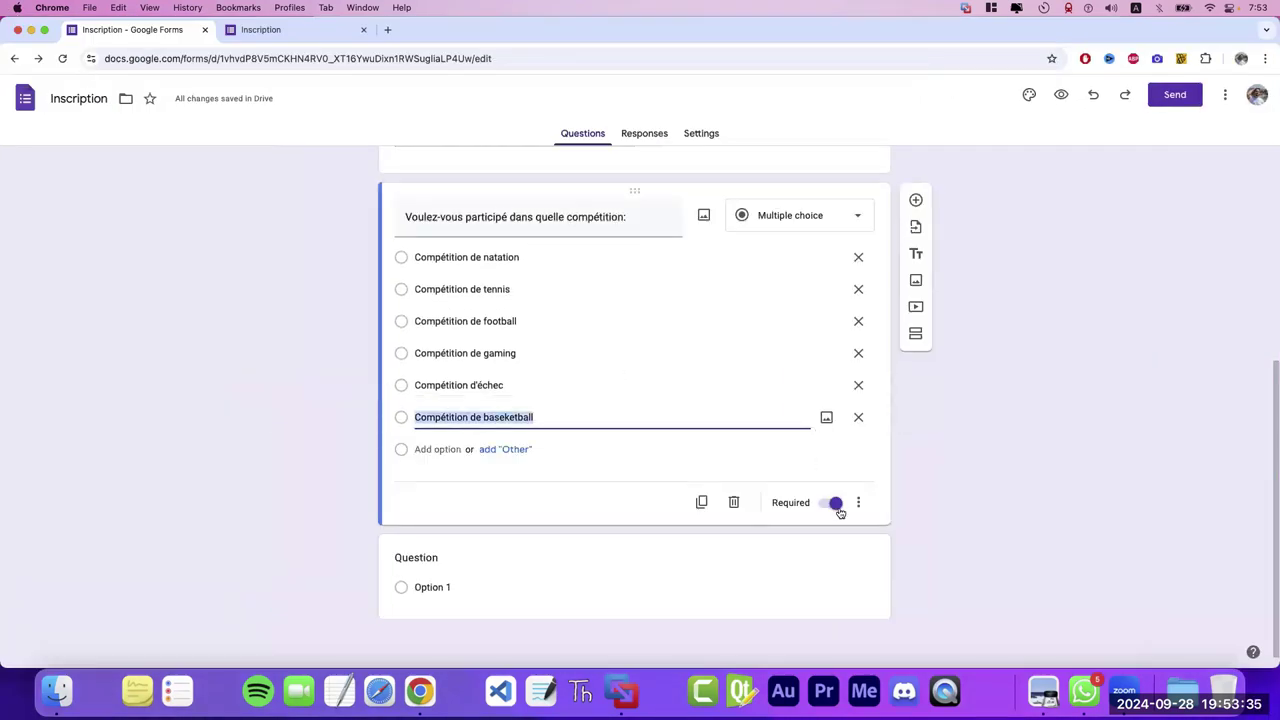
click(260, 30)
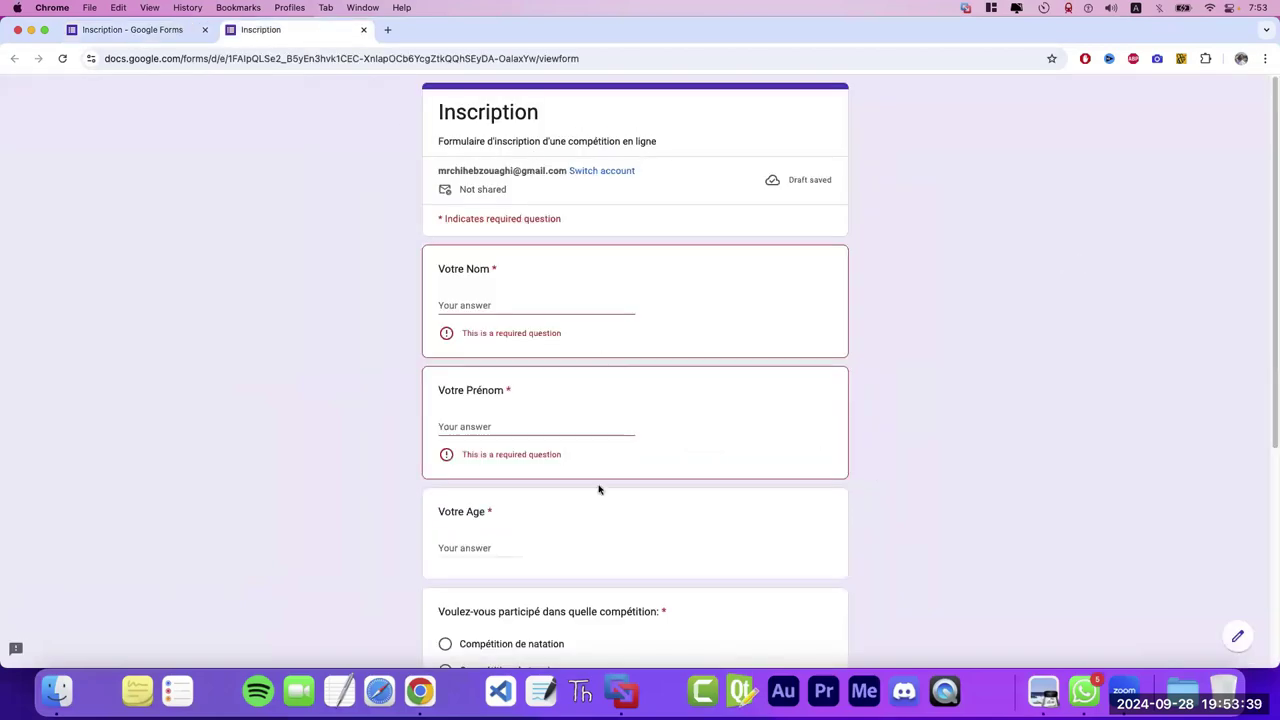
click(471, 548)
text(1)
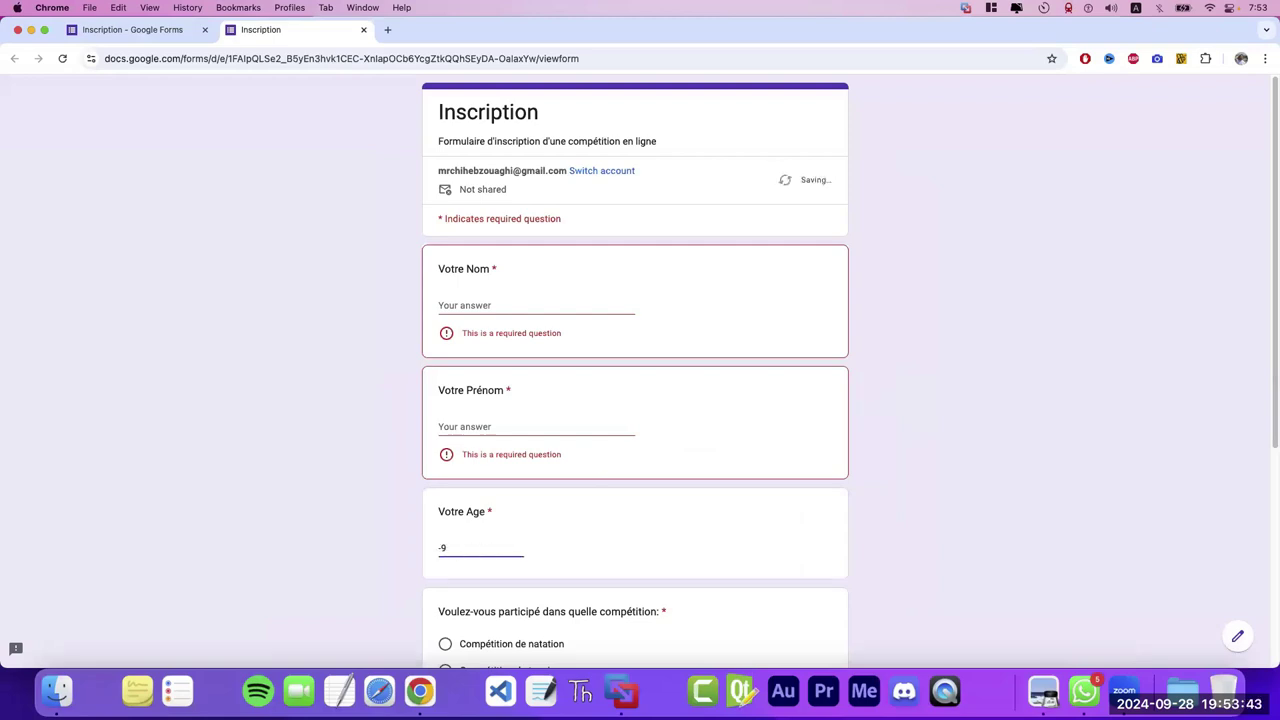
click(175, 38)
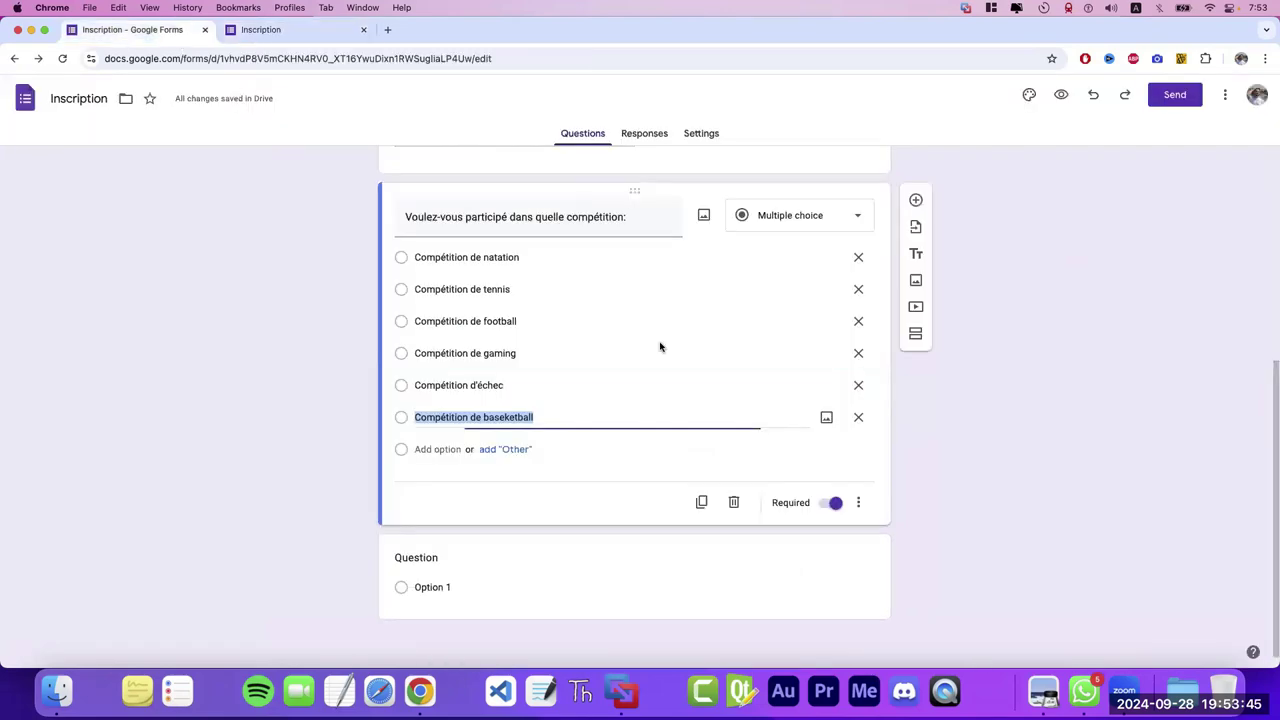
- Open the Votre Age question to review its Number greater-than-0 validation rule
scroll(860, 370, up, 5)
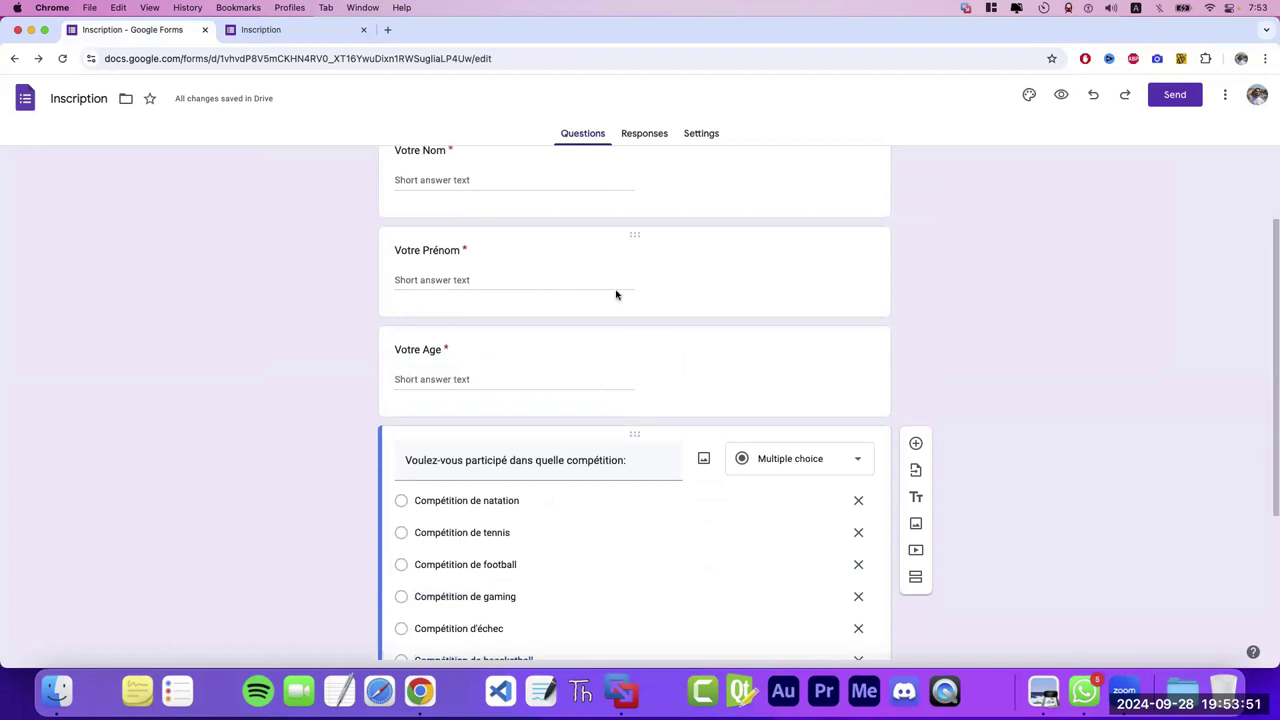
click(580, 305)
click(546, 471)
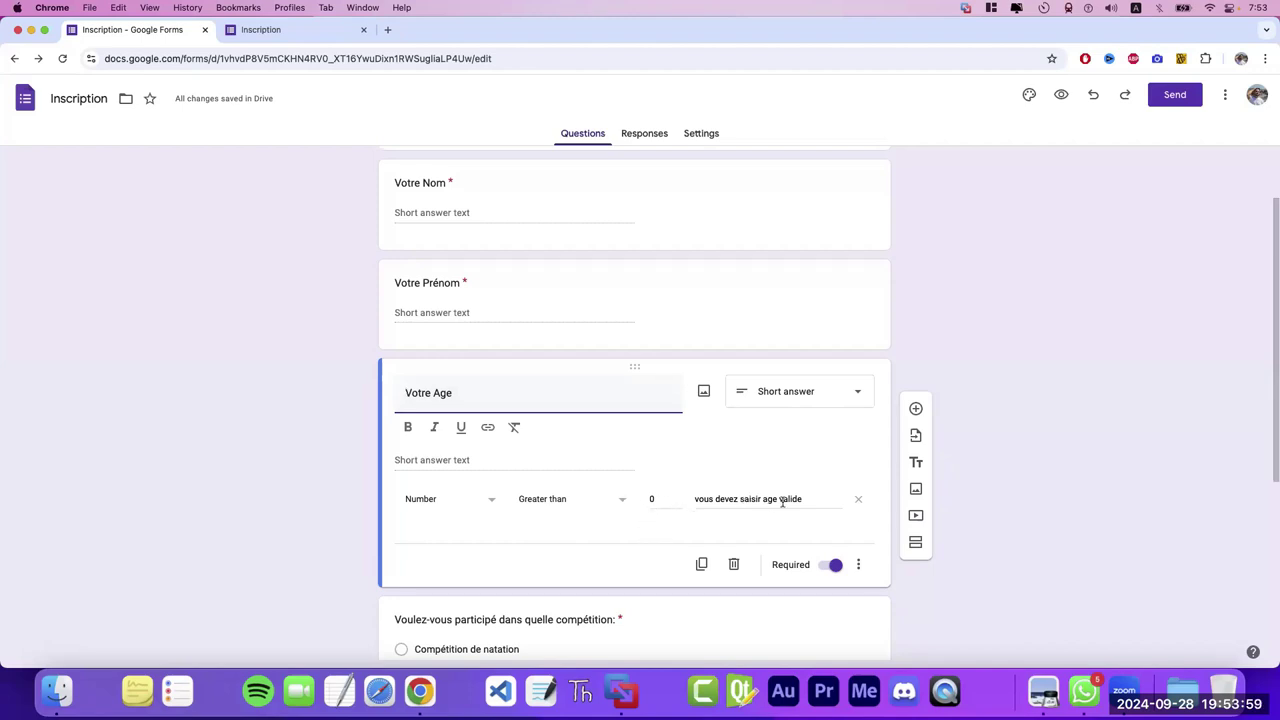
- In the preview, confirm age -9 is rejected with 'vous devez saisir age valide'
click(263, 29)
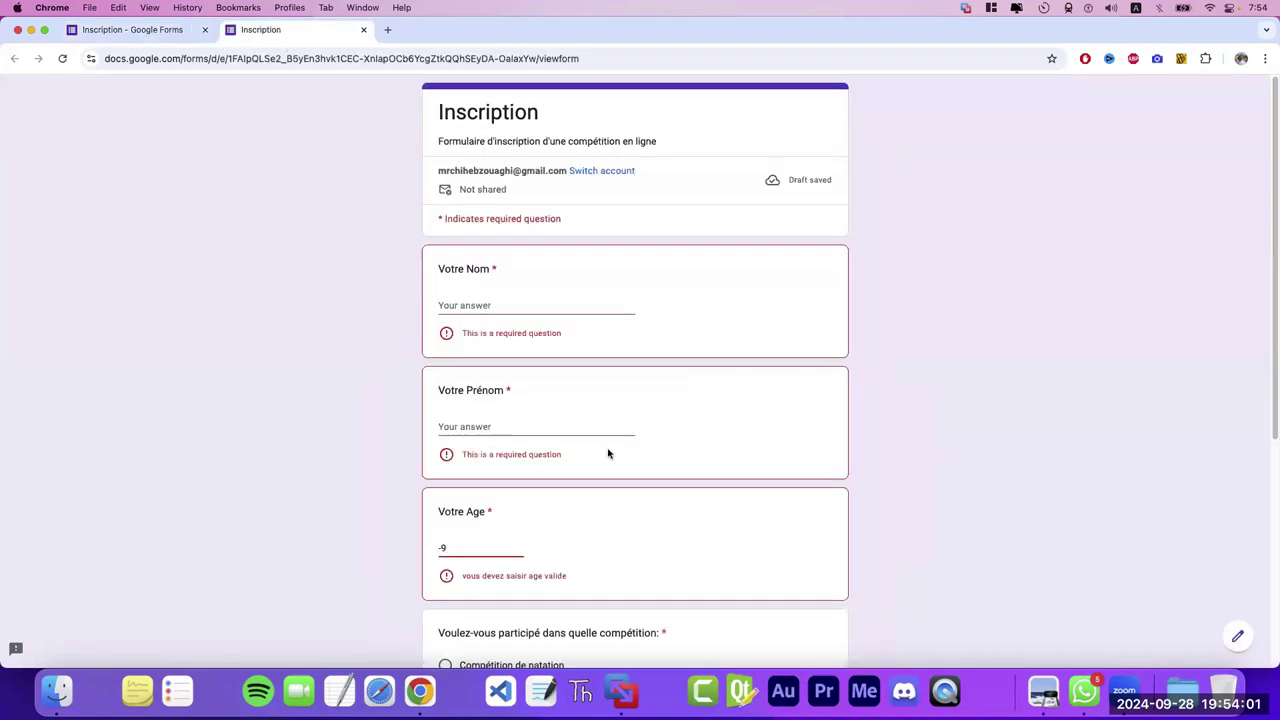
click(580, 650)
drag(573, 580, 460, 577)
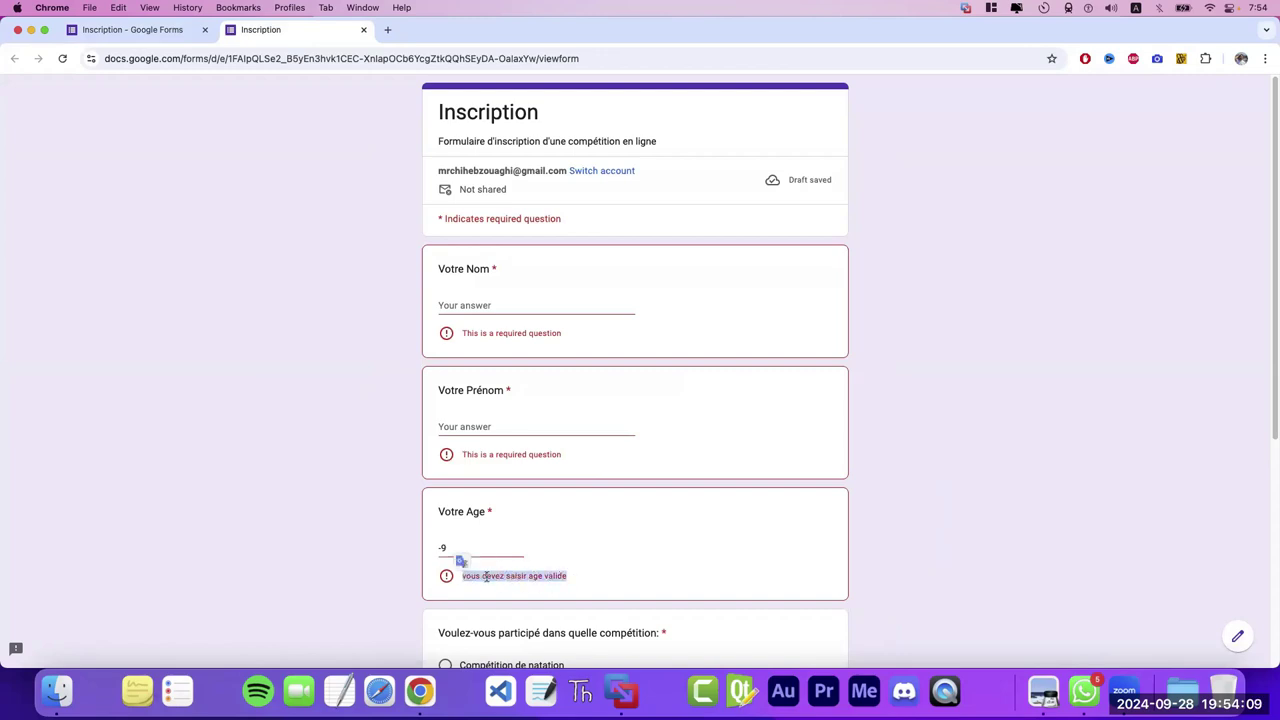
- Pick natation, tennis, football, then gaming to confirm only one competition stays selected
drag(1269, 348, 1272, 527)
scroll(820, 373, down, 1)
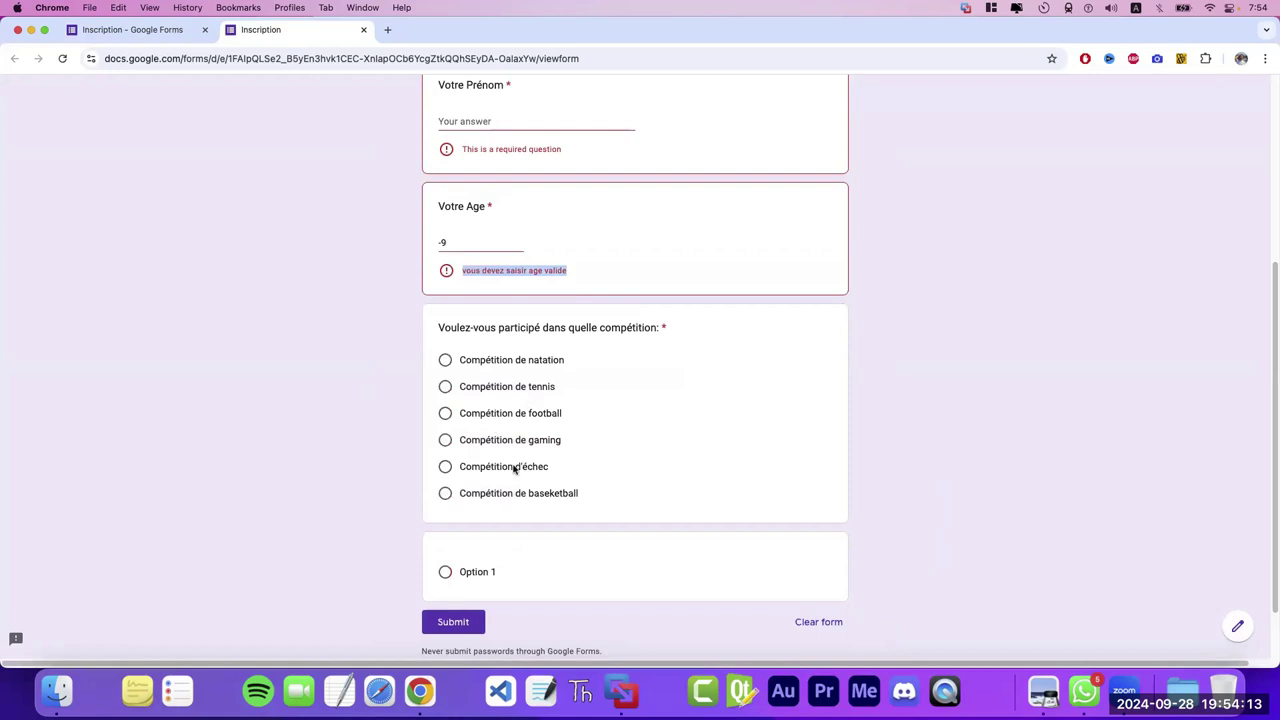
click(446, 360)
click(445, 386)
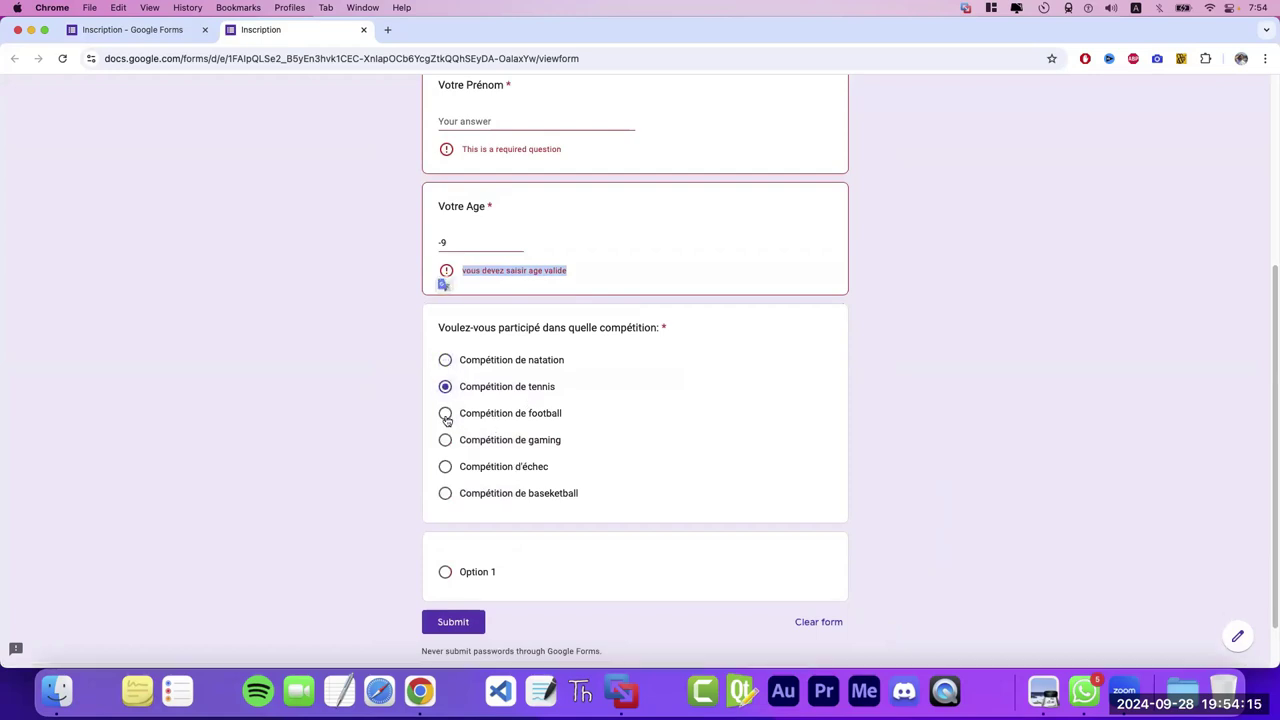
click(445, 413)
click(445, 440)
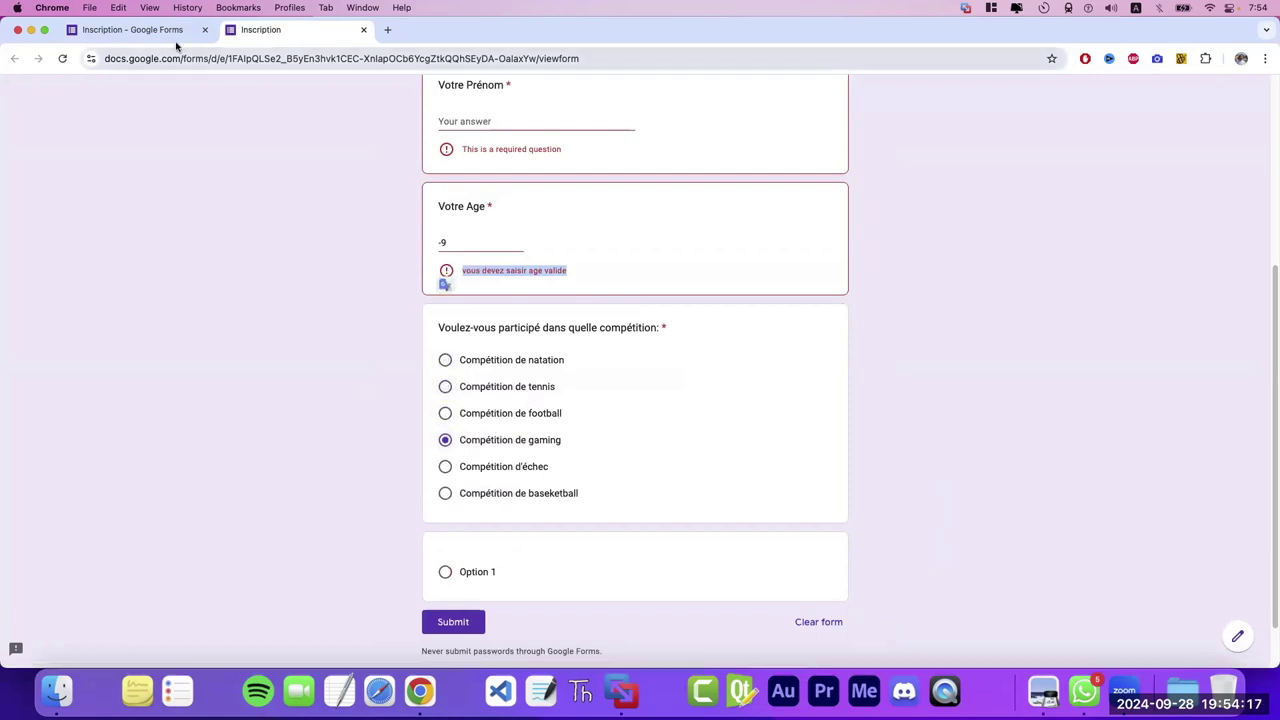
click(173, 43)
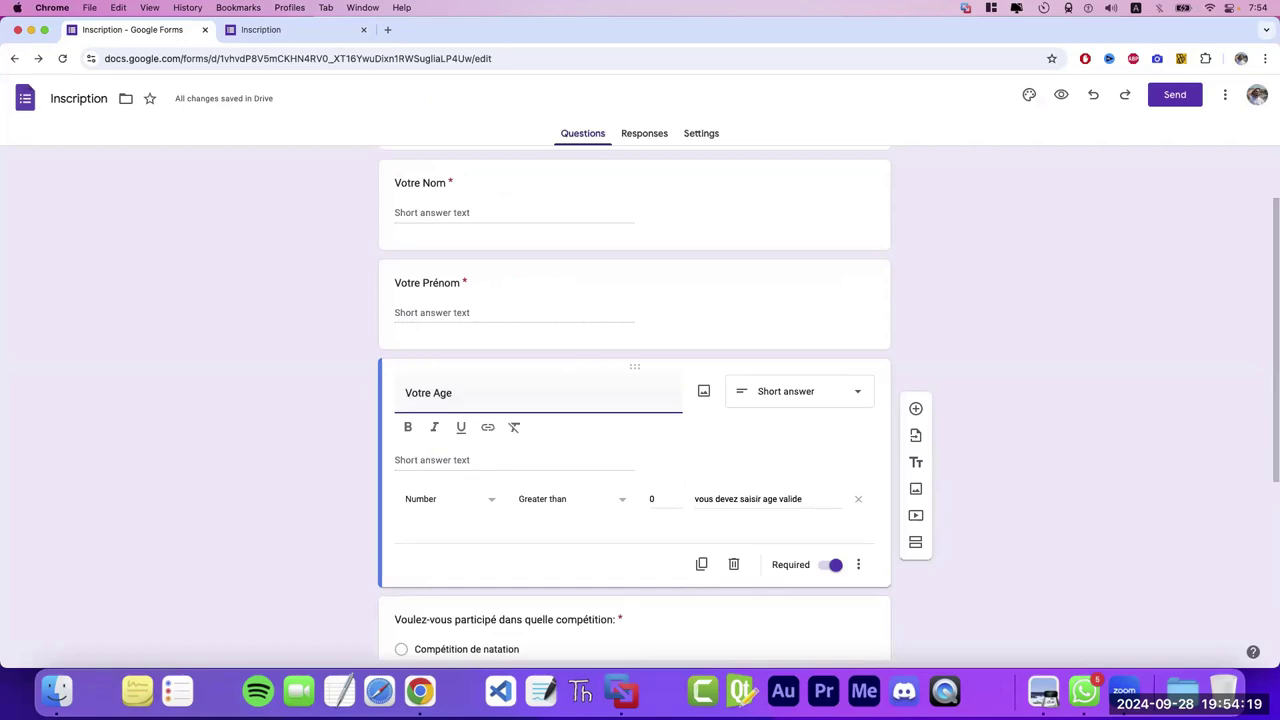
- Change the competition question type to Checkboxes
scroll(730, 315, down, 5)
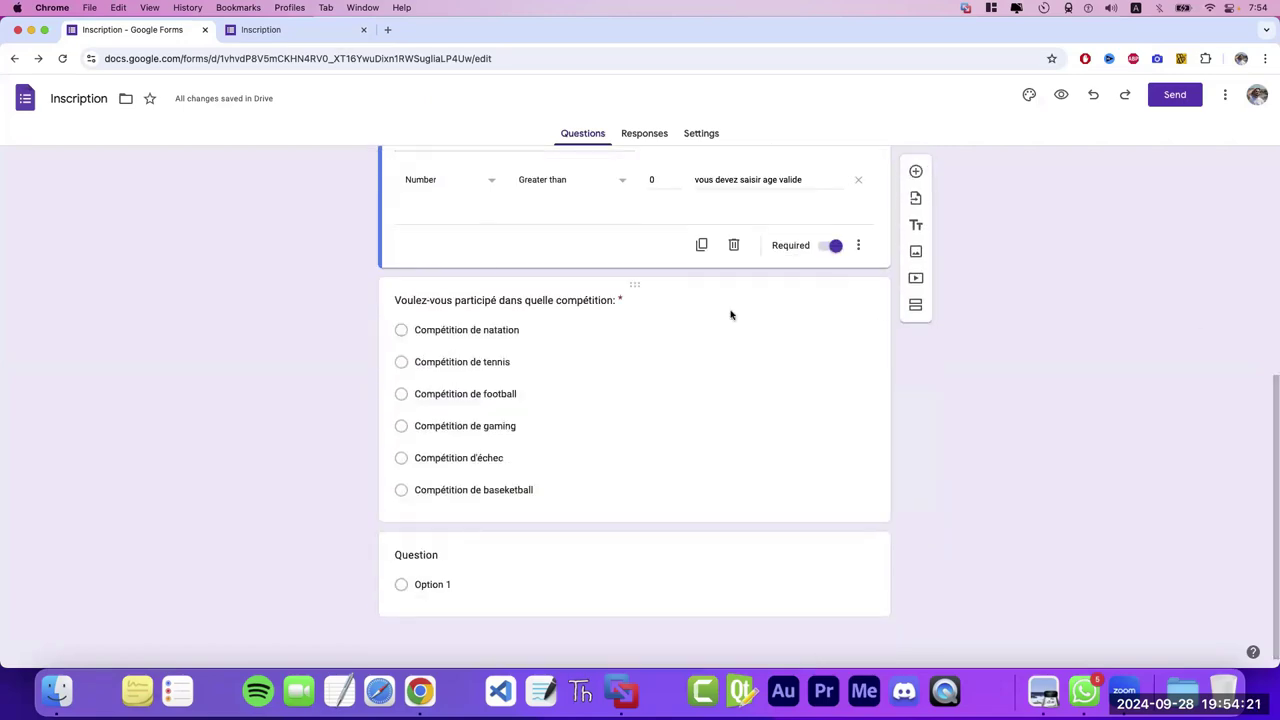
click(673, 350)
click(808, 217)
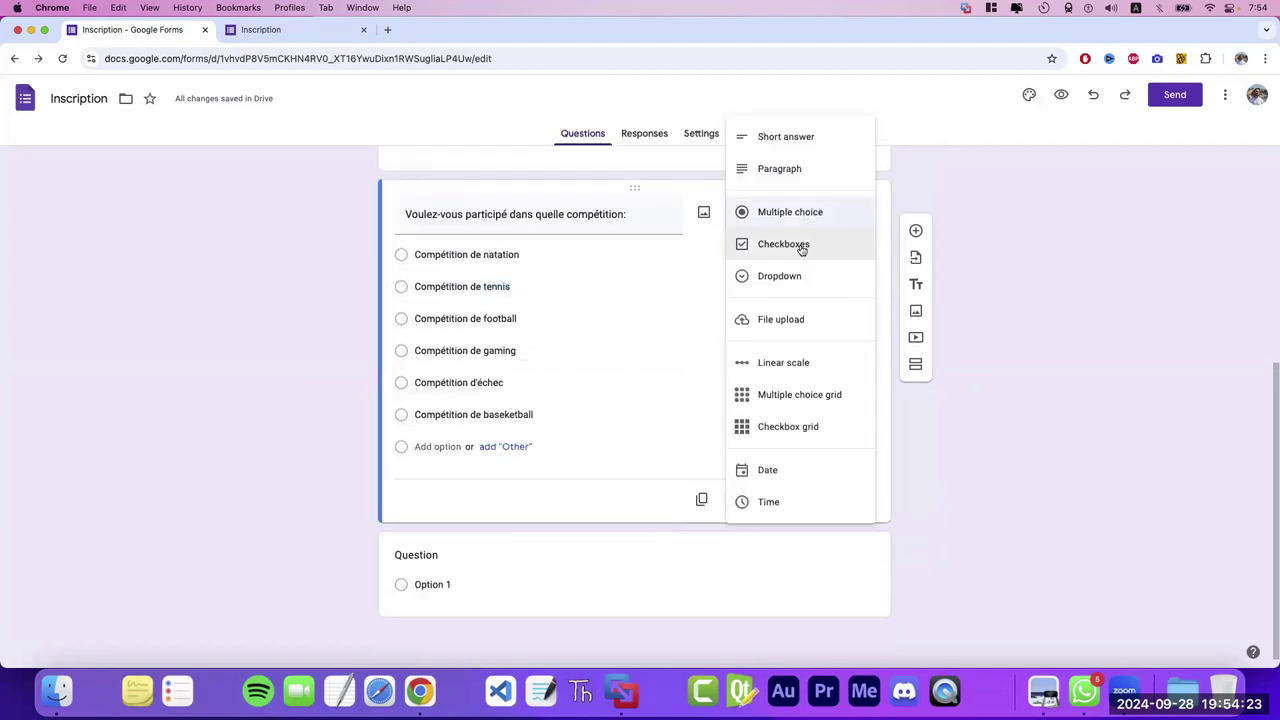
click(801, 248)
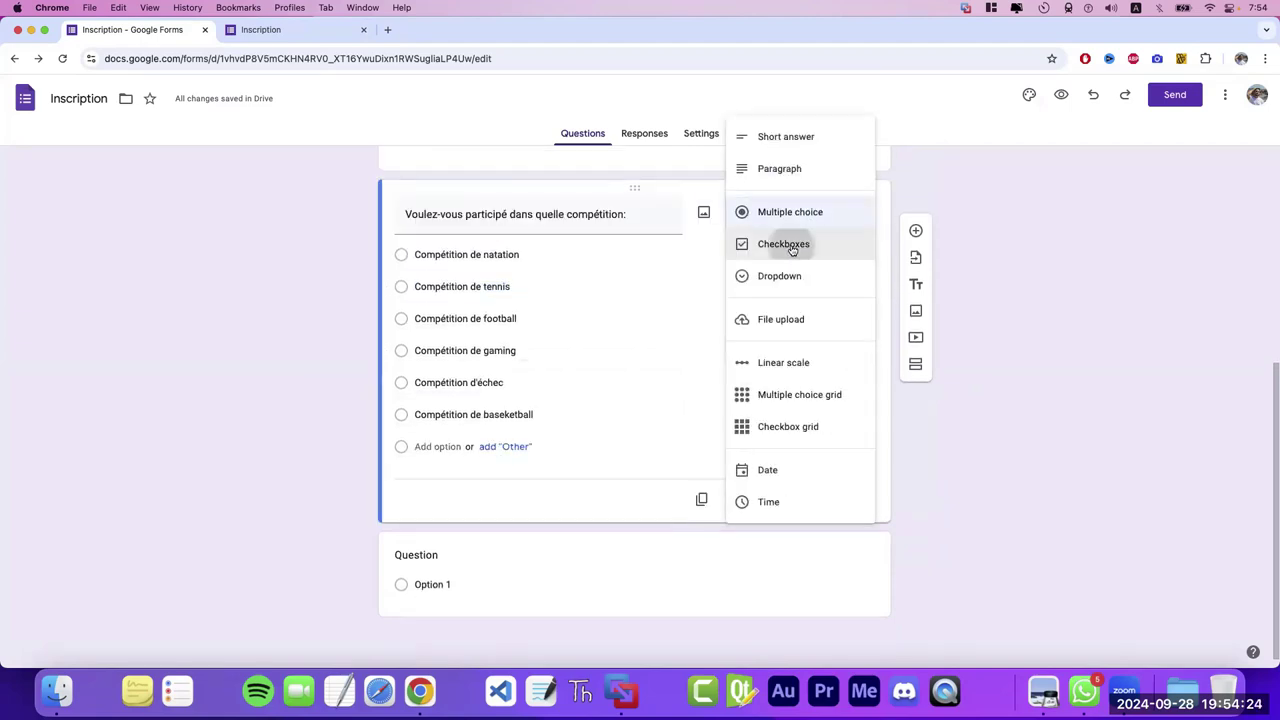
- In the preview, tick and untick several competitions, leaving tennis and football ticked
click(1061, 96)
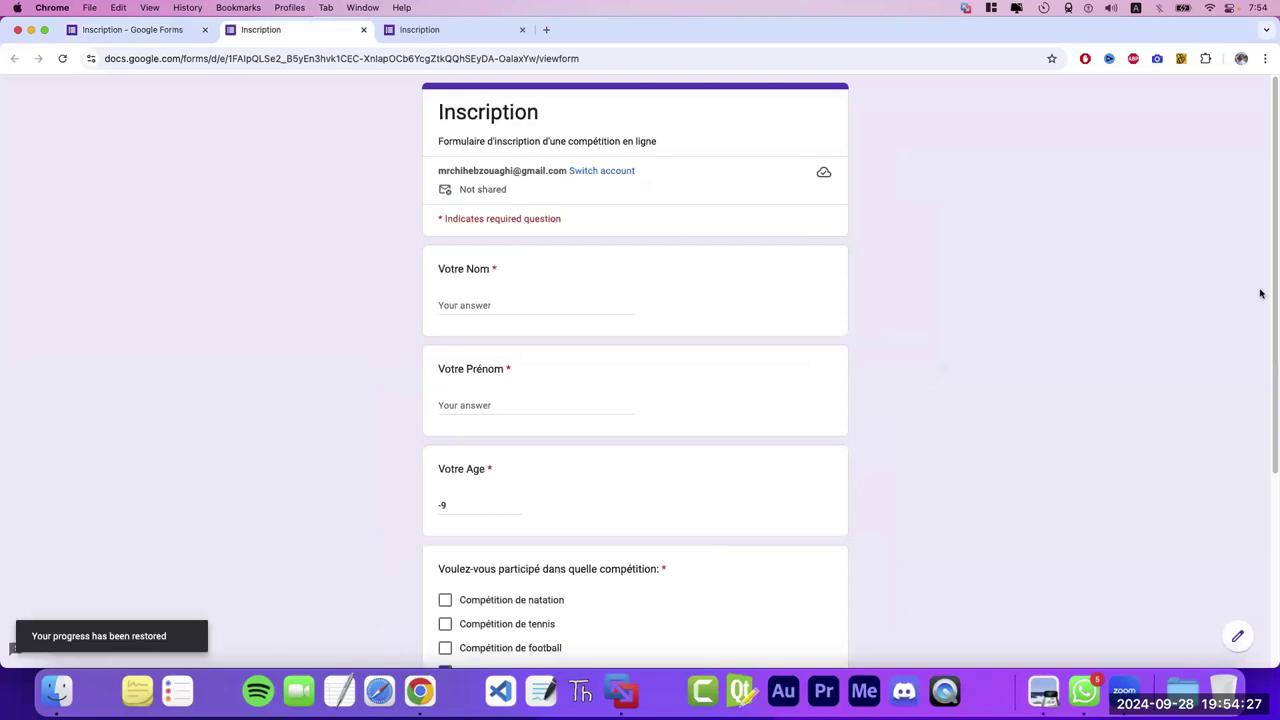
scroll(900, 380, down, 5)
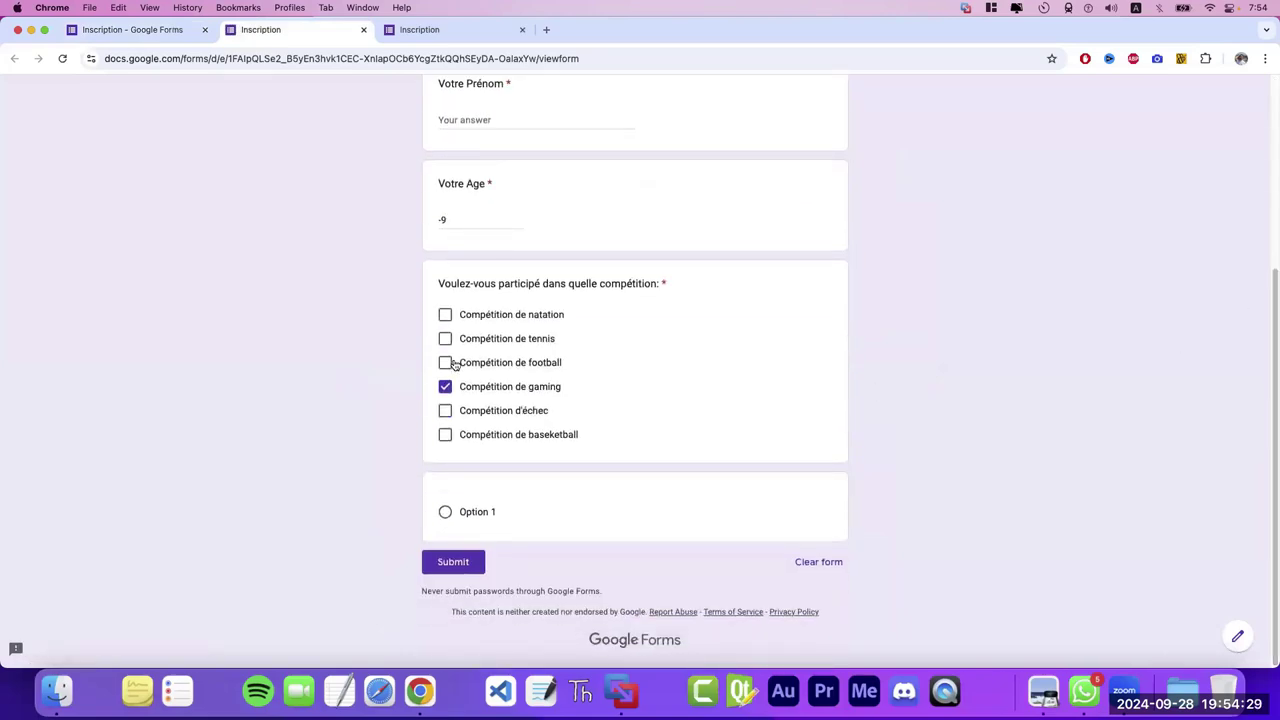
click(450, 364)
click(445, 339)
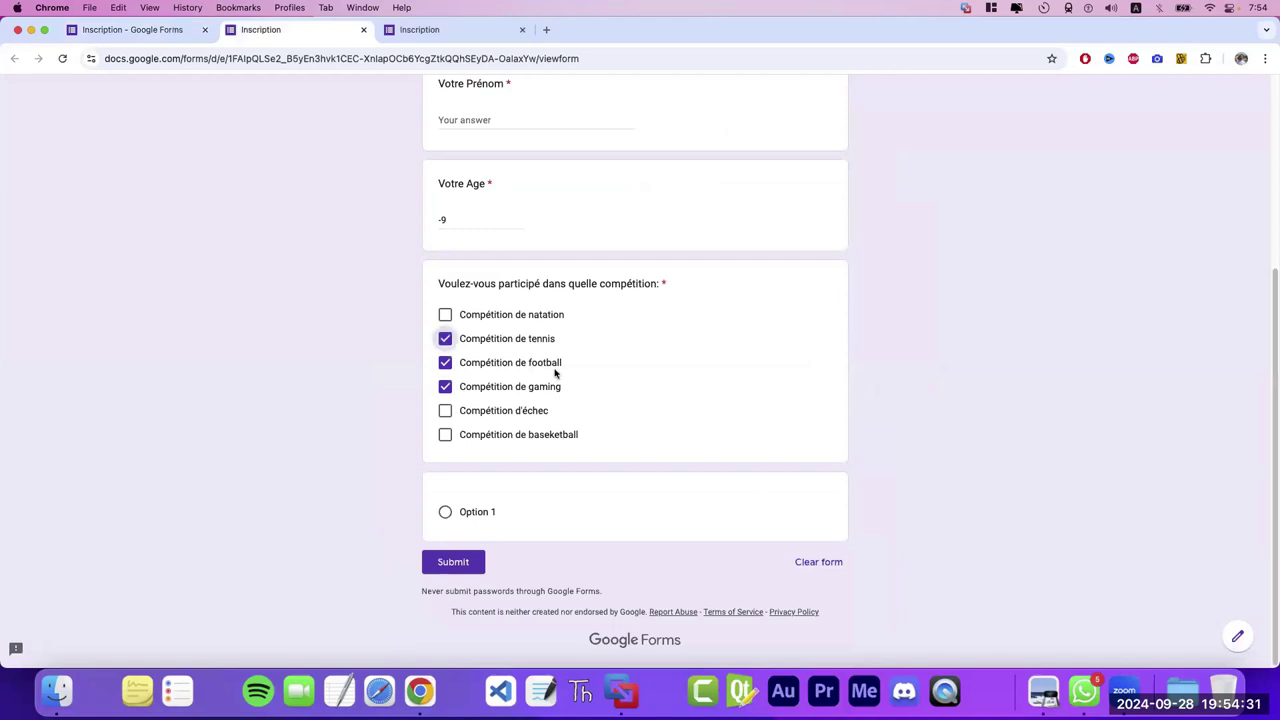
click(446, 339)
click(447, 362)
click(447, 386)
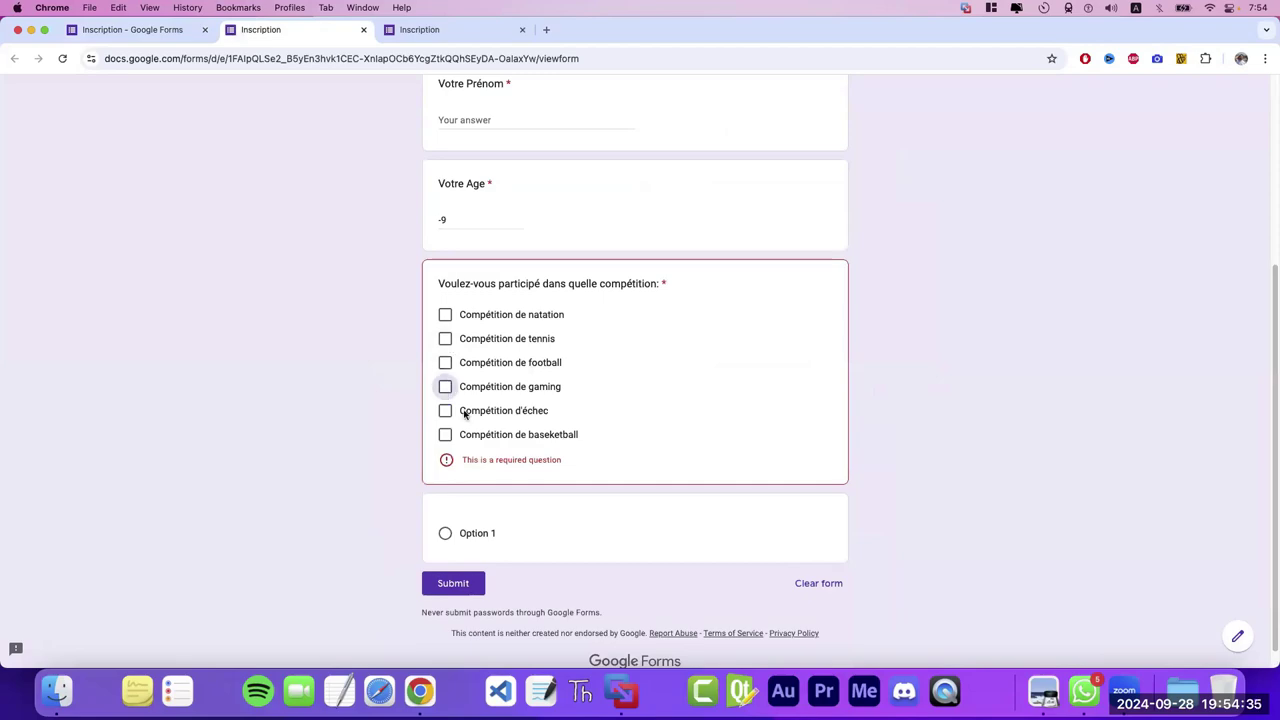
click(446, 340)
click(446, 363)
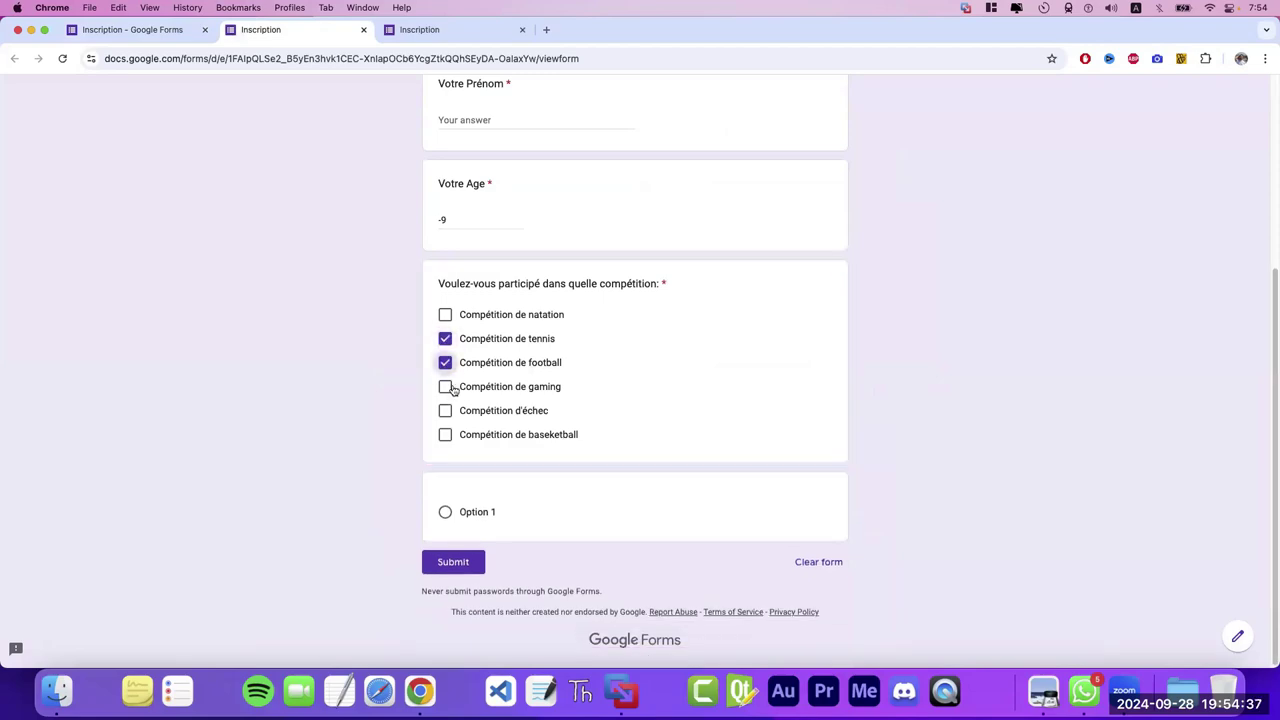
click(130, 29)
click(773, 214)
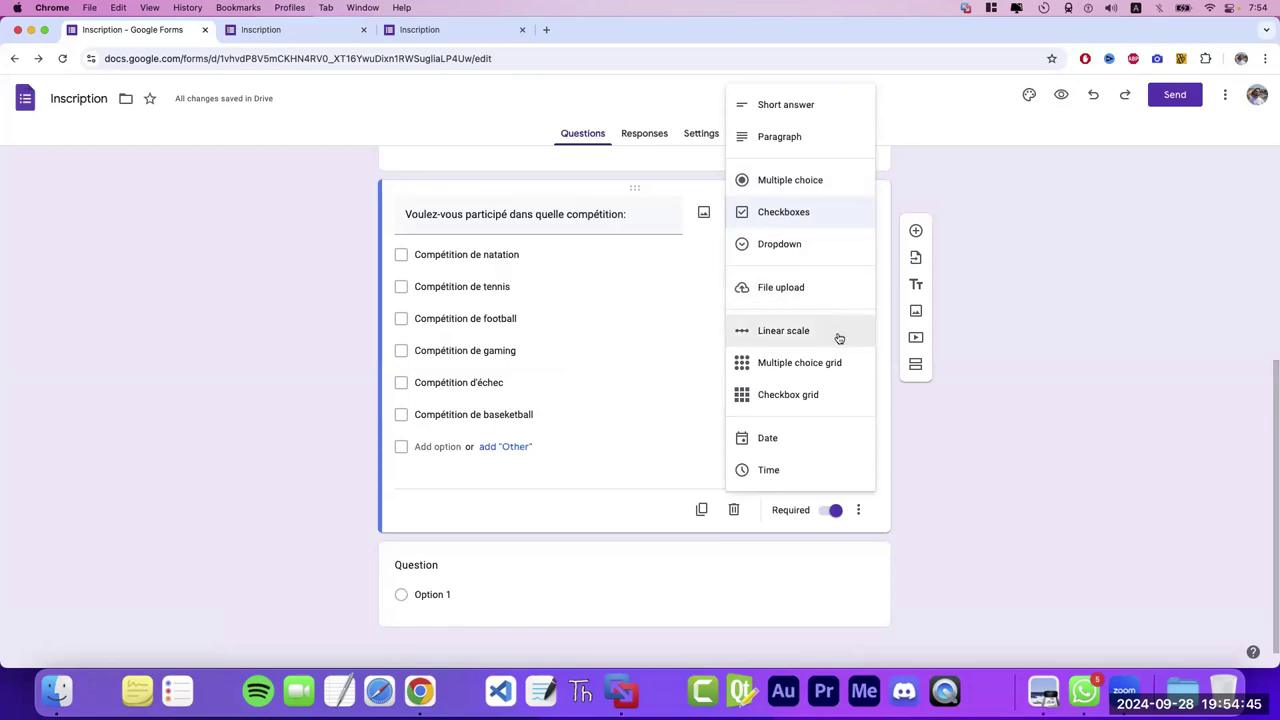
- Make the competition question a Dropdown and open the form preview
click(779, 250)
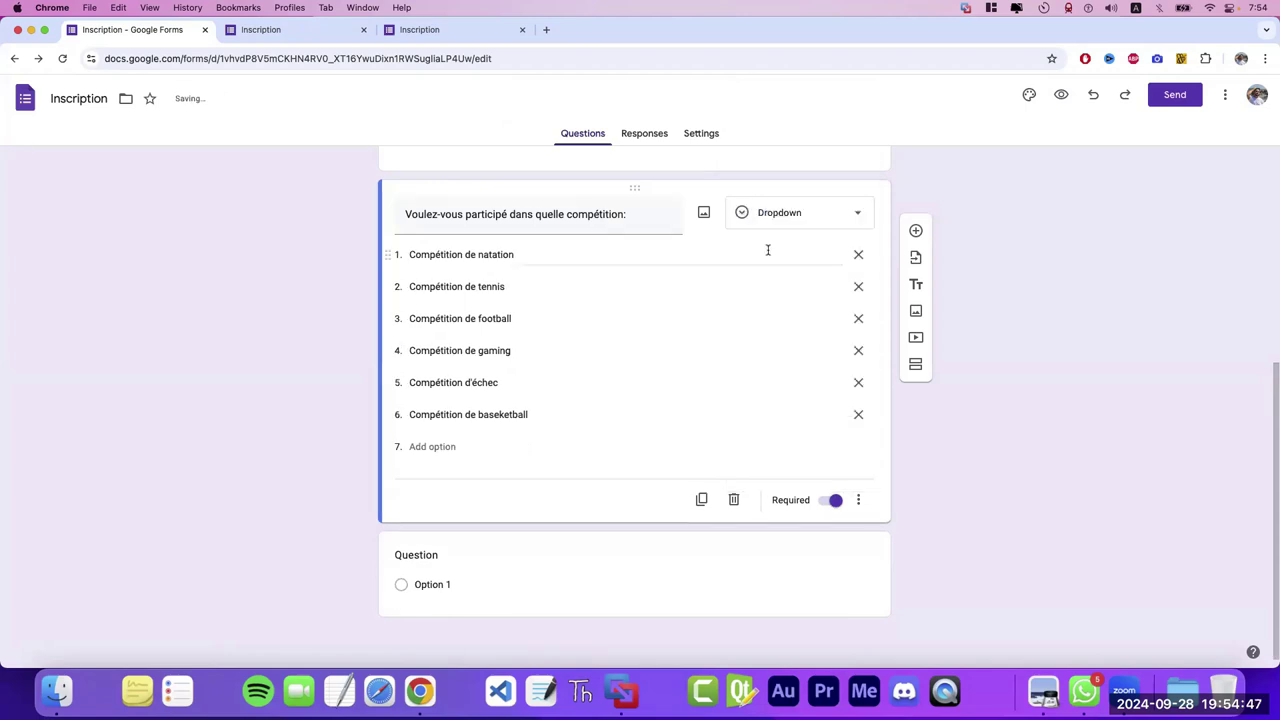
click(1061, 95)
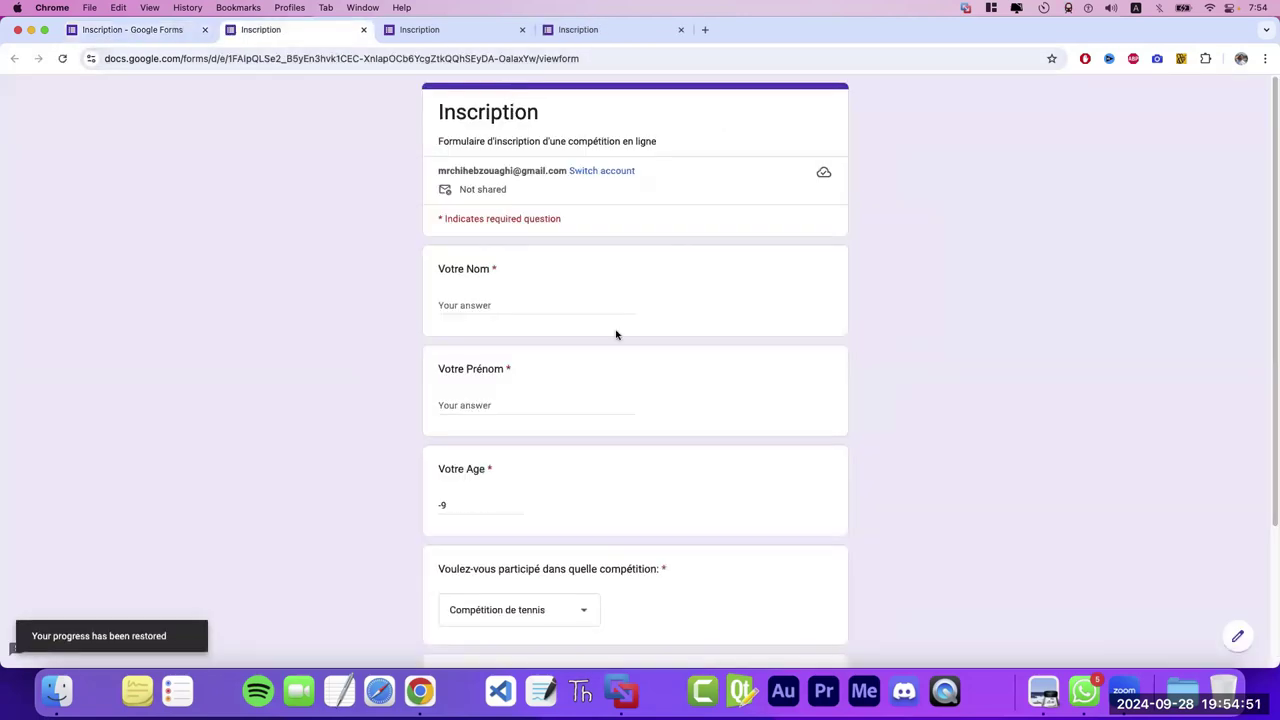
click(412, 29)
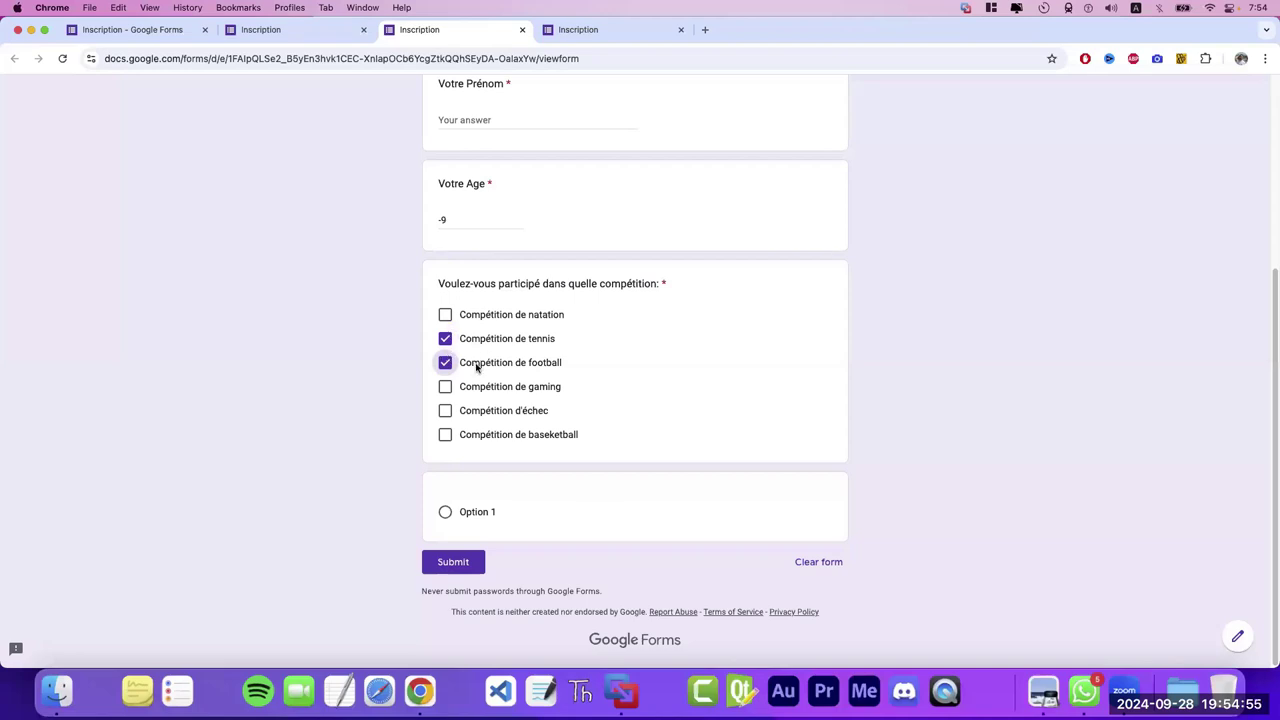
click(322, 30)
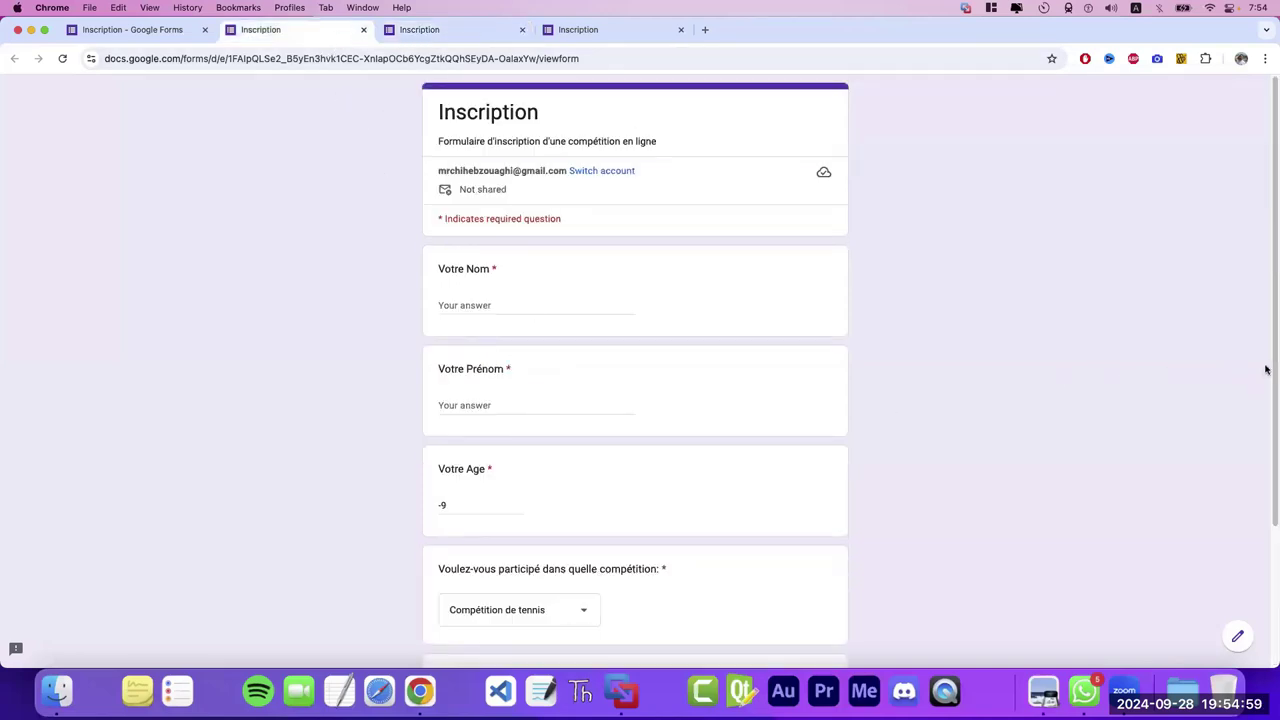
- In preview, pick Compétition de gaming, then Compétition de football, and return to the editor
scroll(660, 497, down, 3)
click(571, 487)
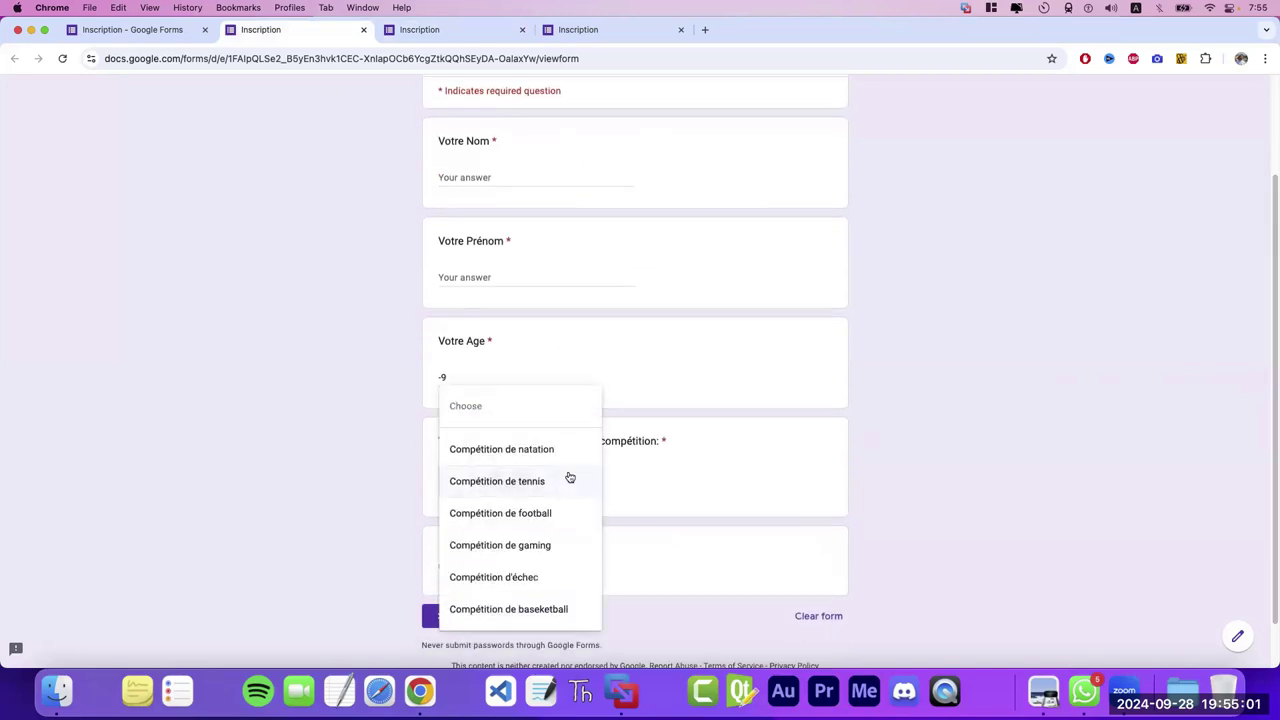
click(533, 545)
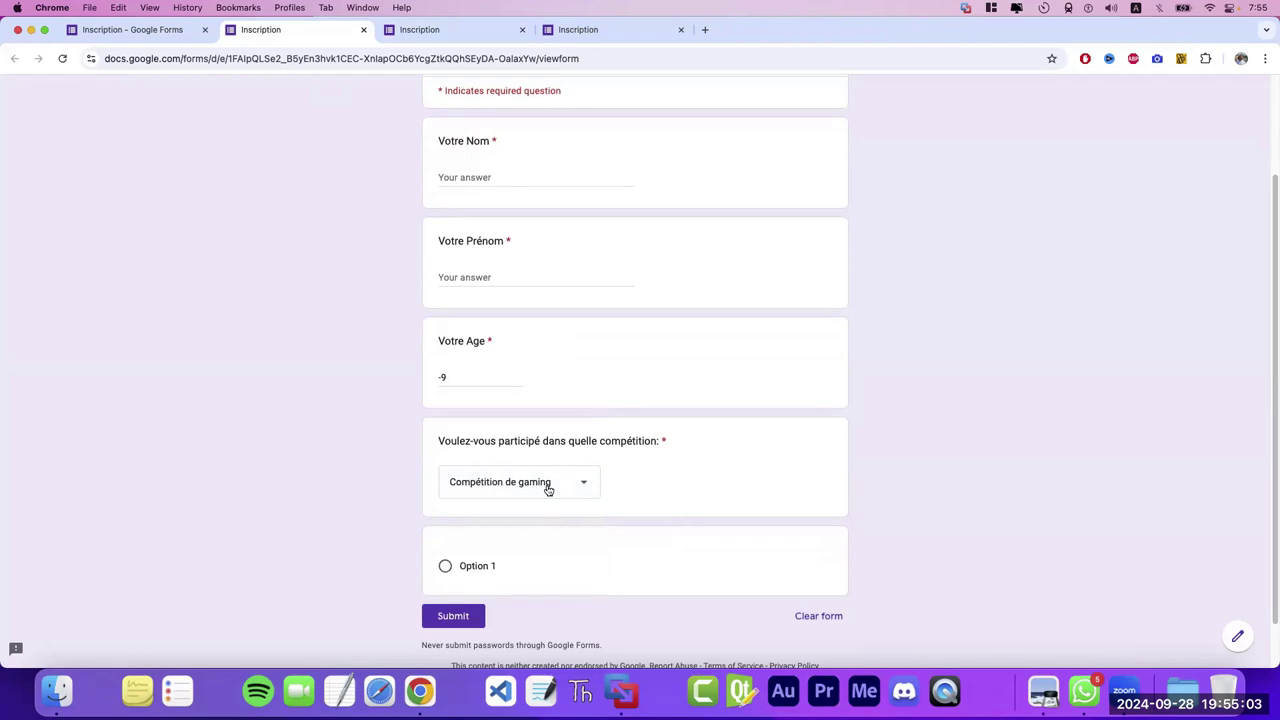
click(495, 484)
click(497, 447)
click(167, 32)
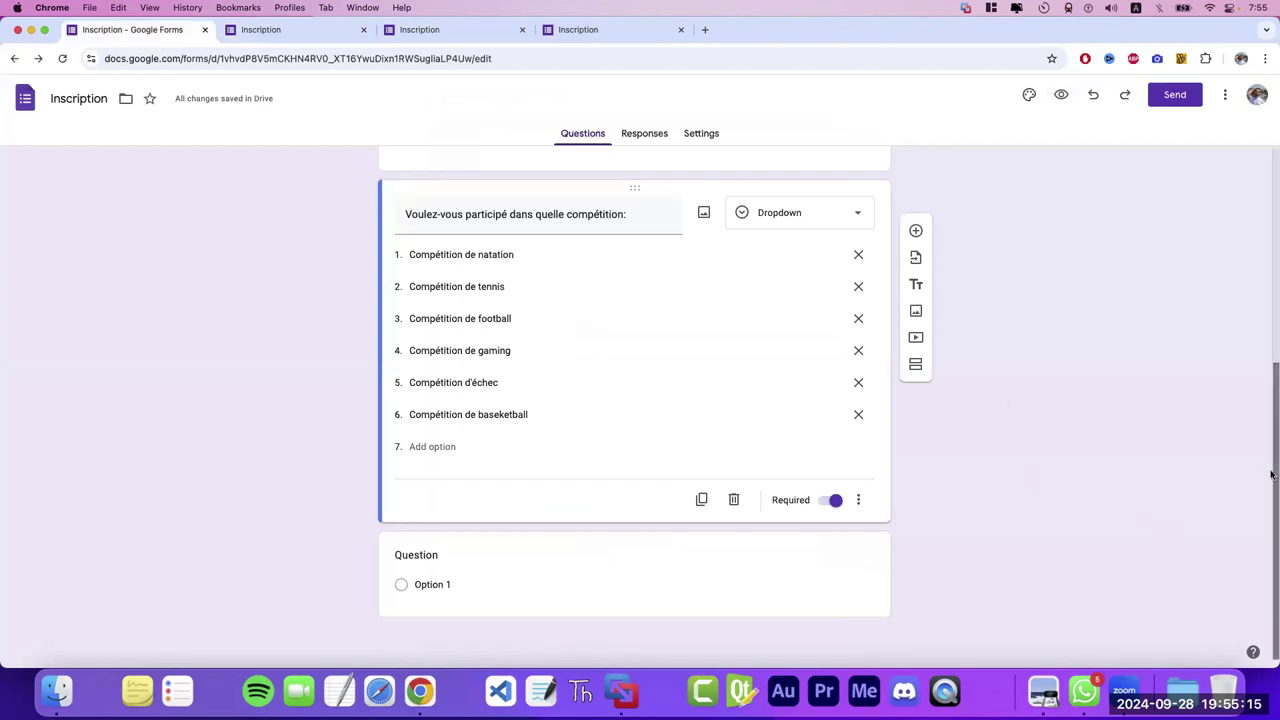
- Delete the empty untitled question at the bottom of the form
scroll(1271, 475, up, 5)
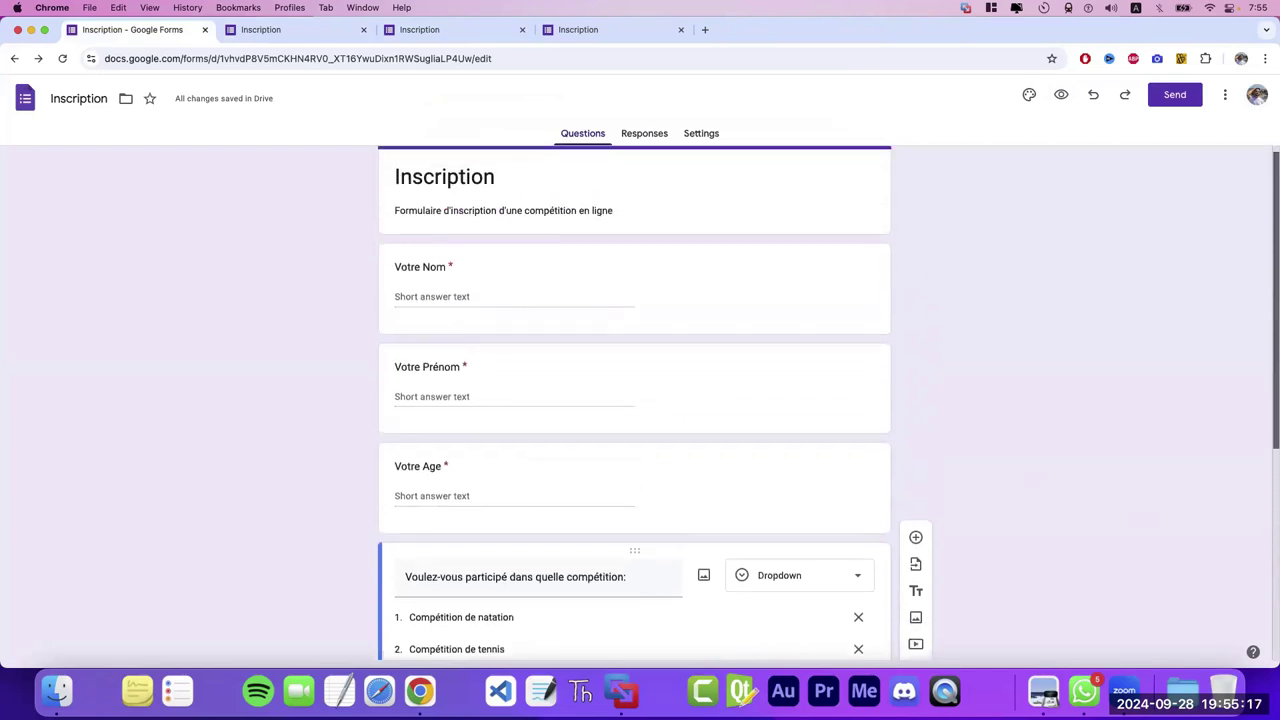
scroll(1271, 475, down, 4)
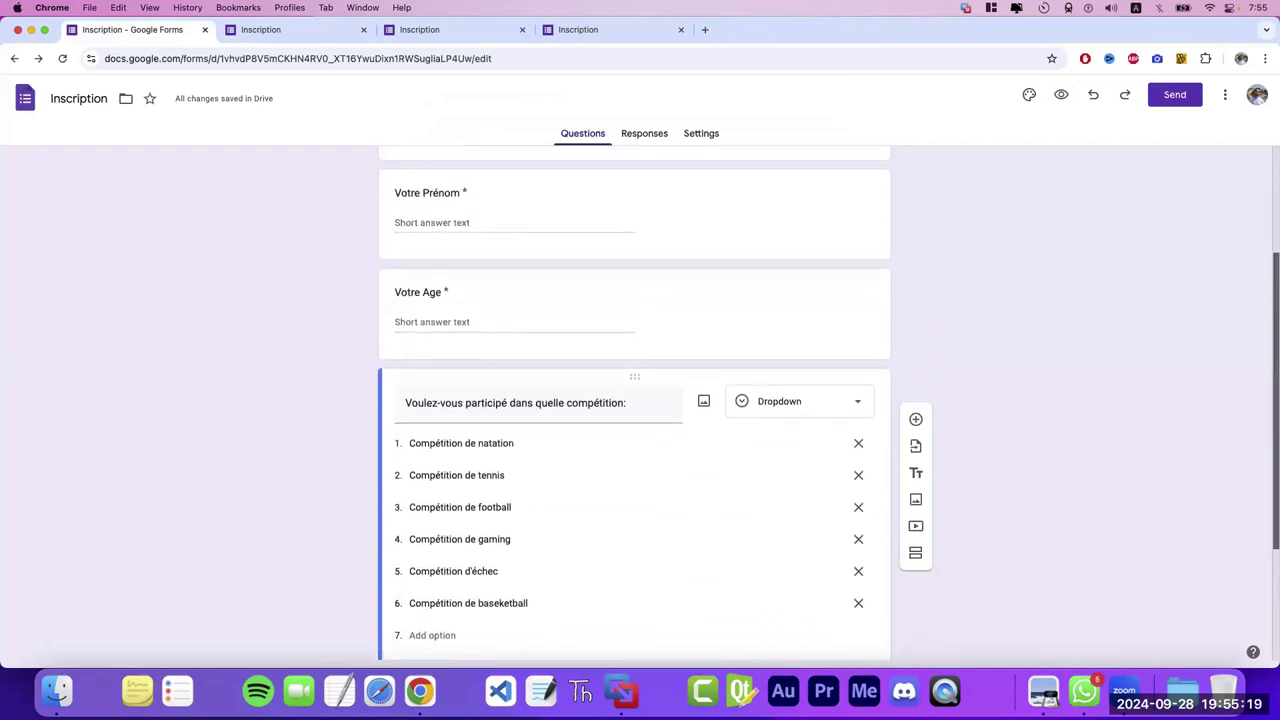
scroll(1271, 475, down, 2)
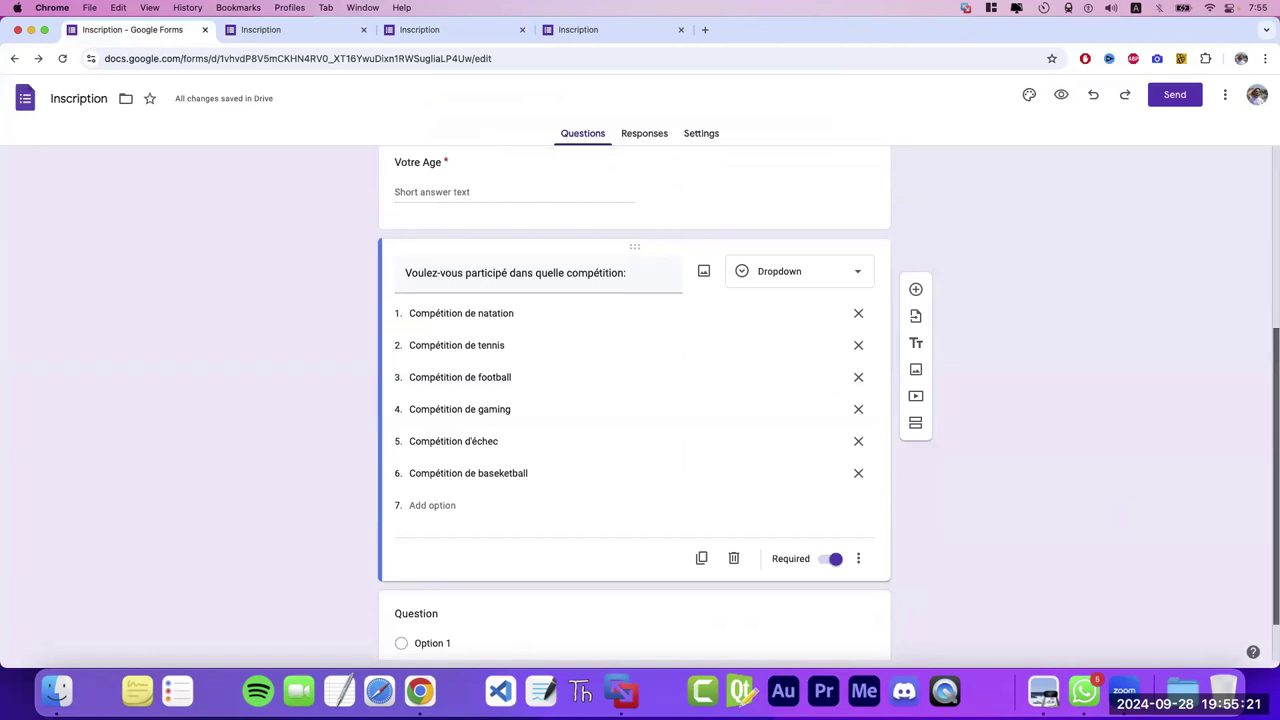
scroll(828, 408, down, 1)
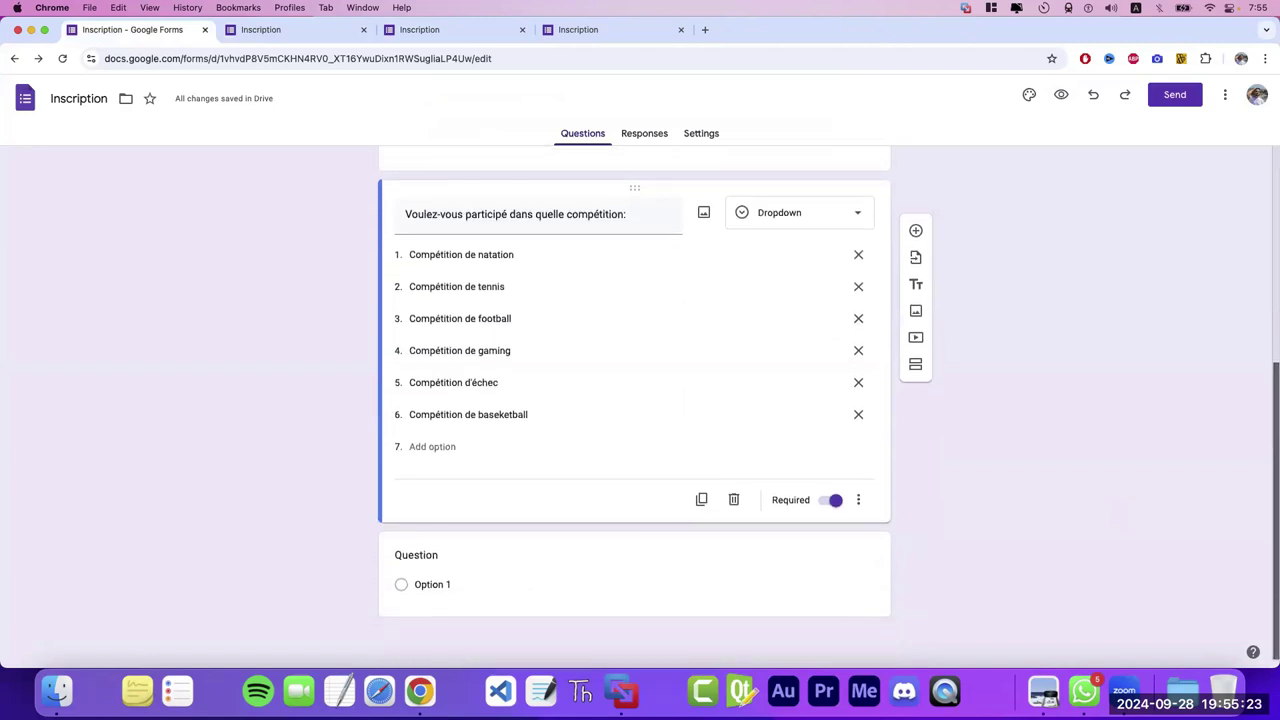
click(583, 580)
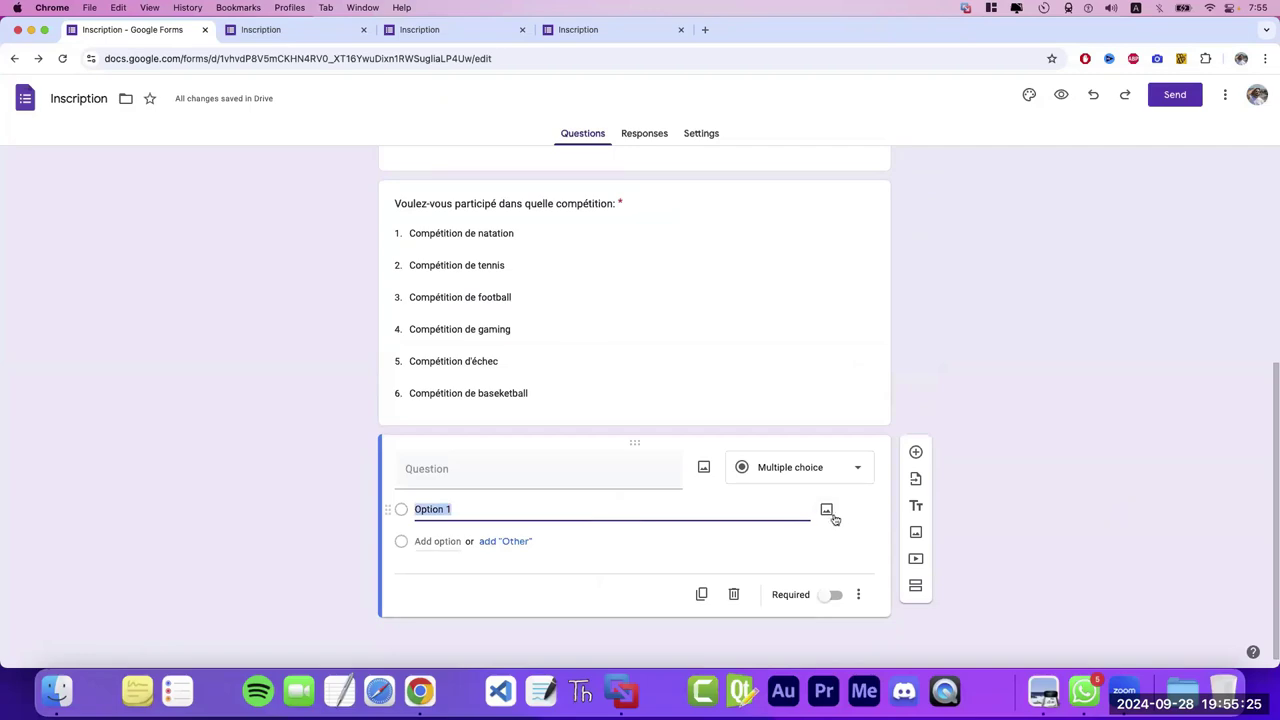
click(733, 595)
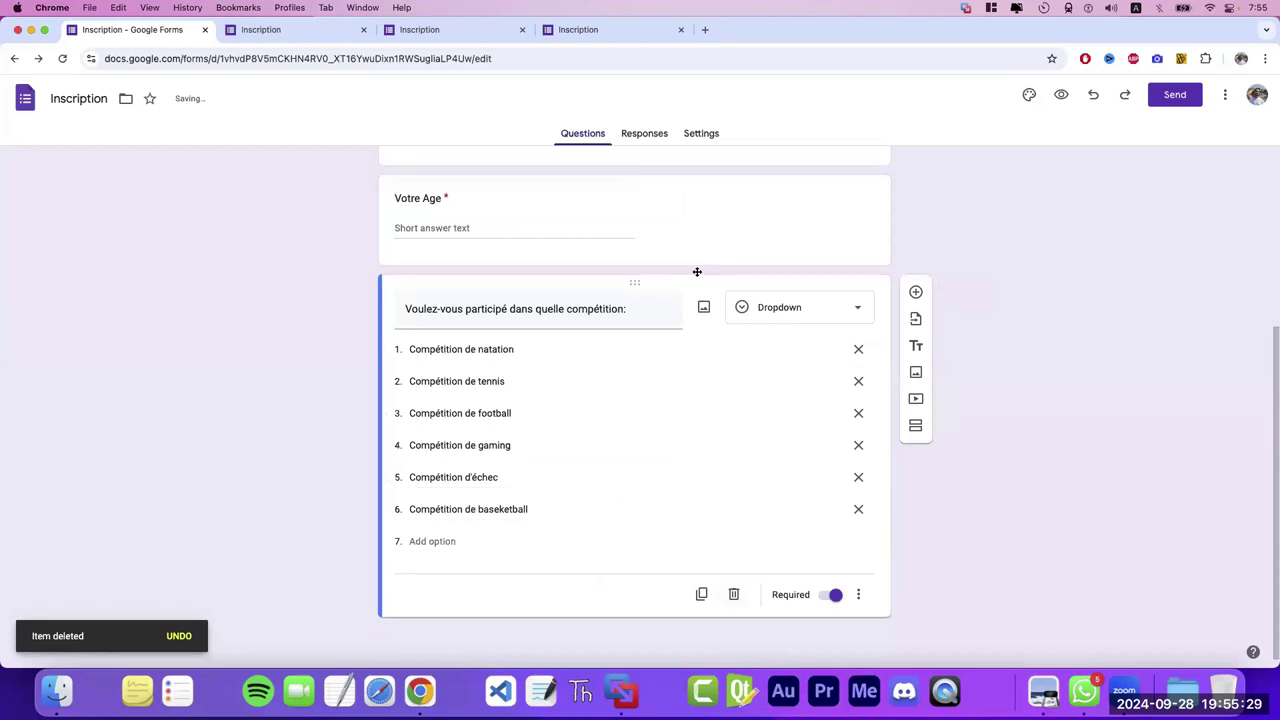
- Move the Votre Age question back directly under Votre Prénom
scroll(1175, 328, up, 3)
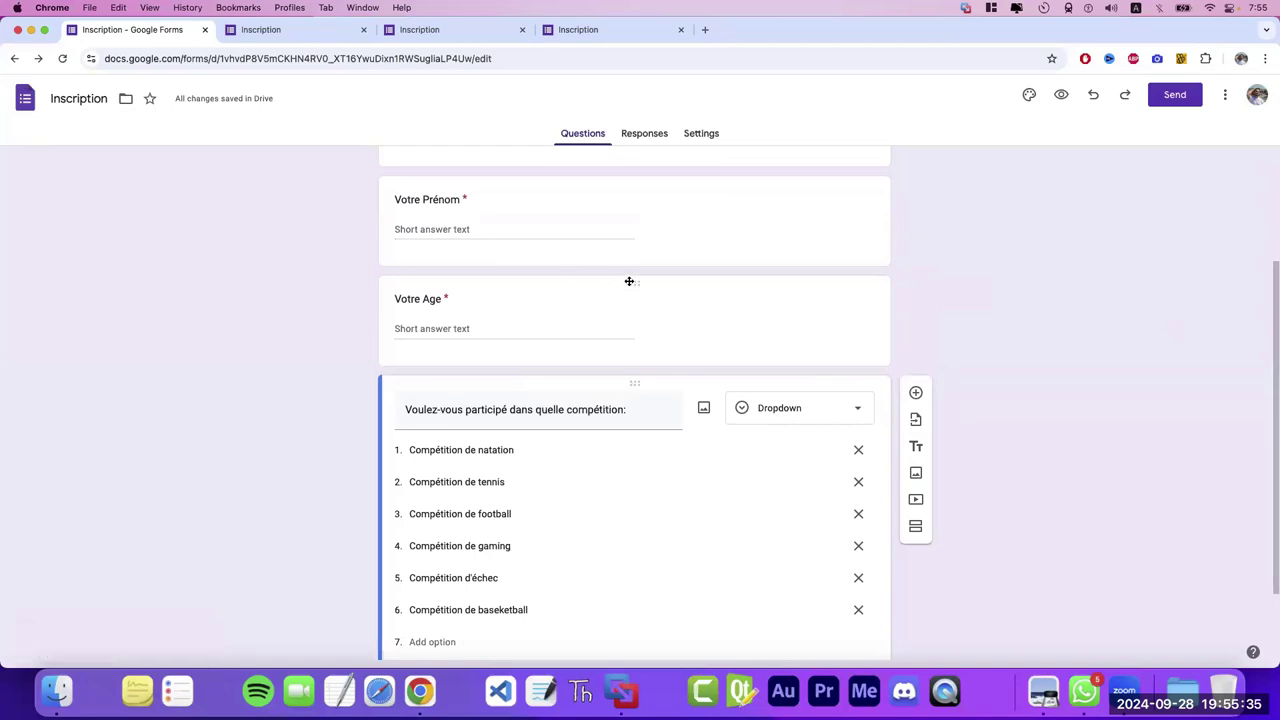
drag(629, 281, 685, 254)
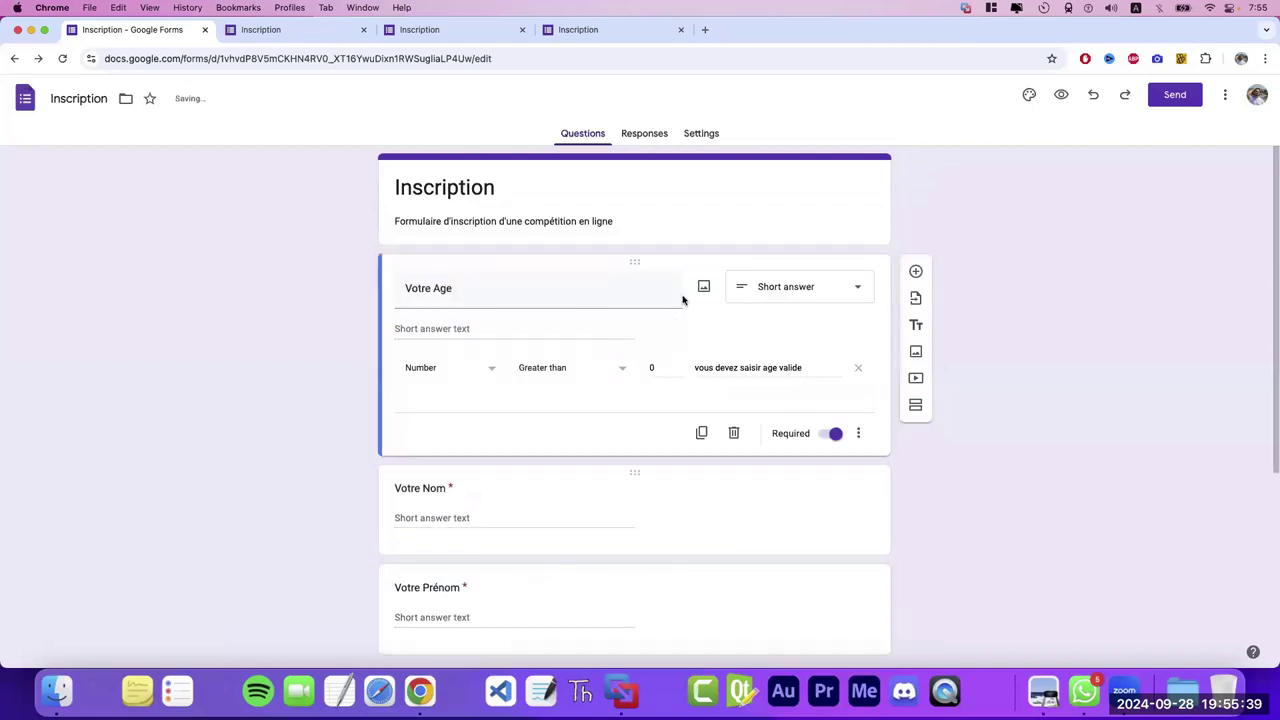
drag(682, 508, 694, 456)
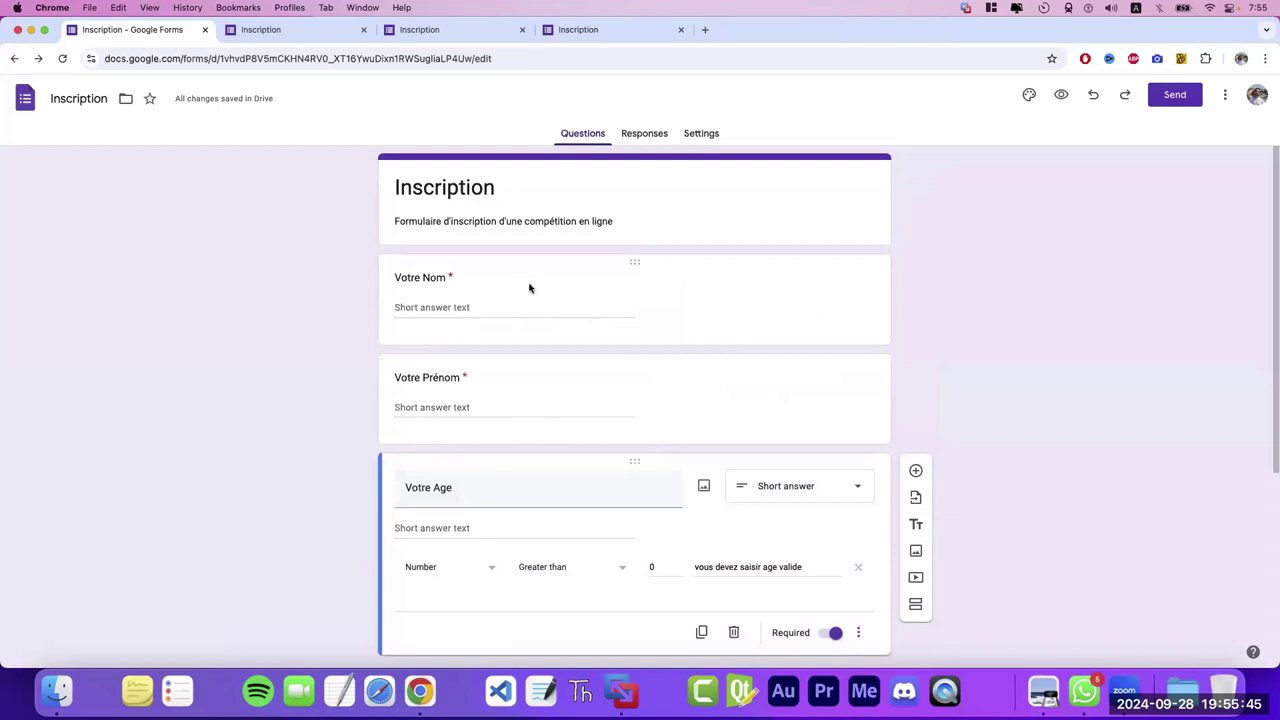
drag(1271, 327, 1265, 520)
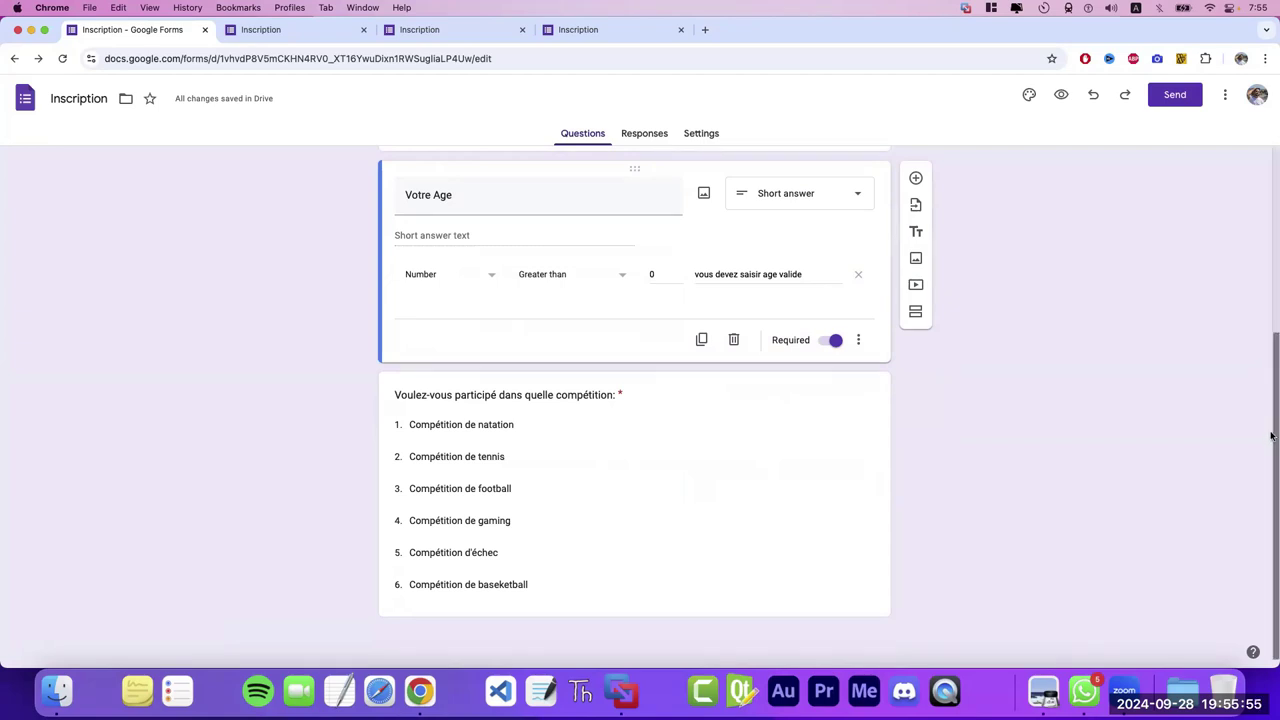
drag(1271, 432, 1271, 240)
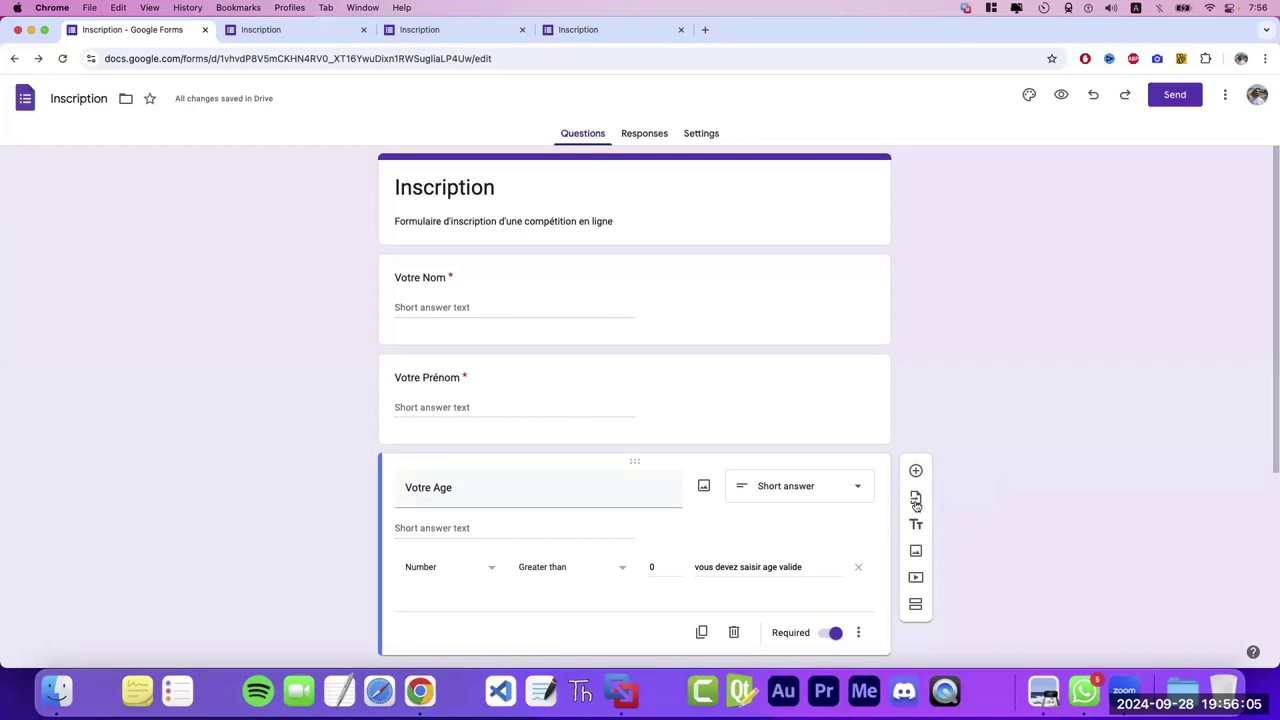
click(915, 500)
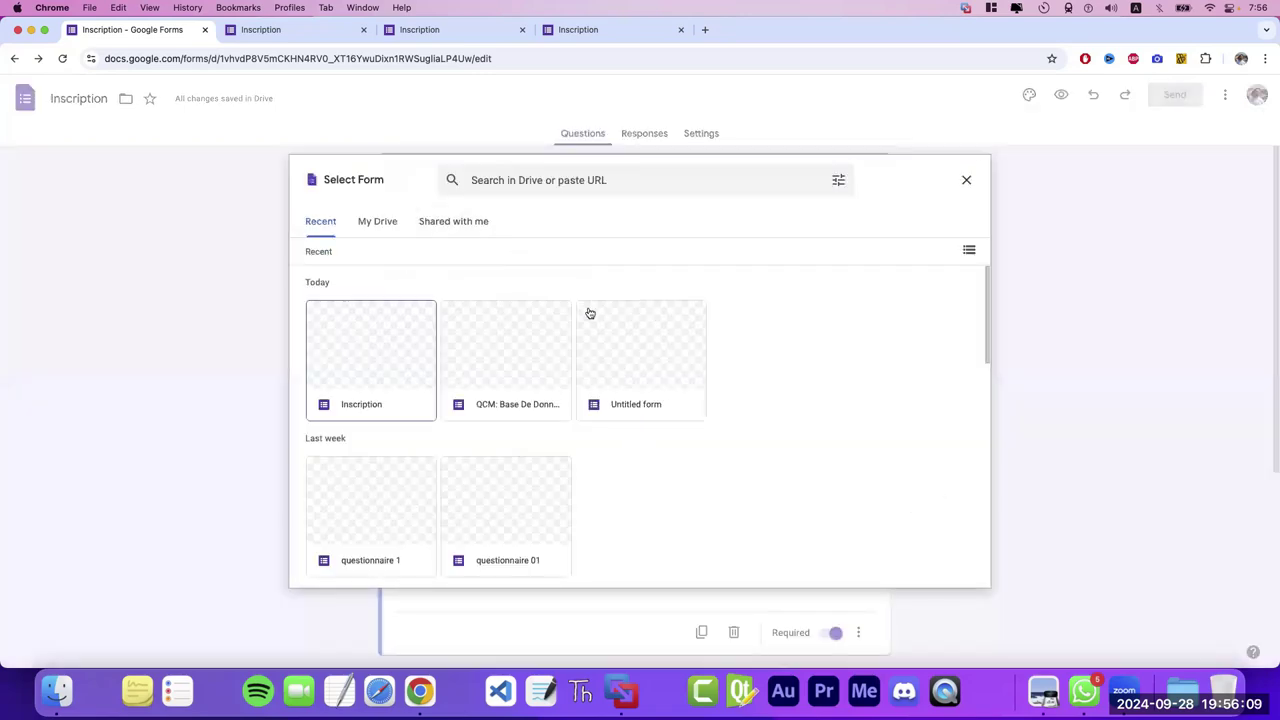
click(966, 182)
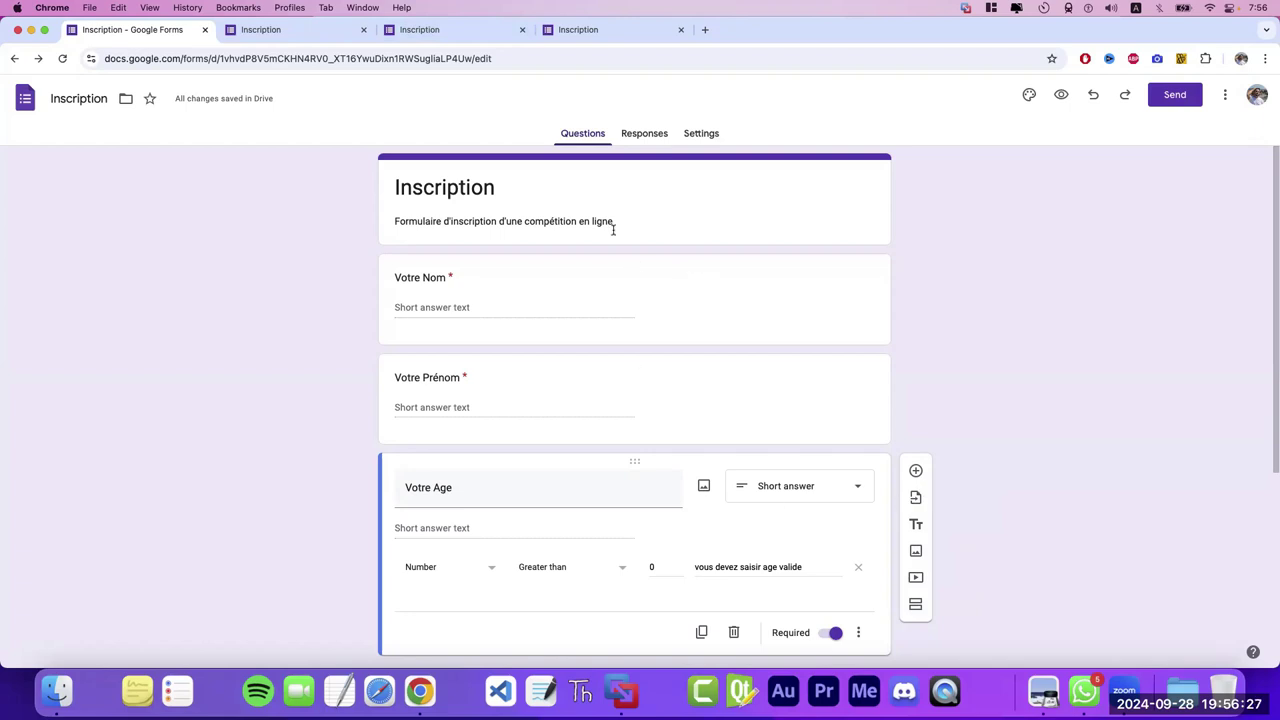
click(915, 605)
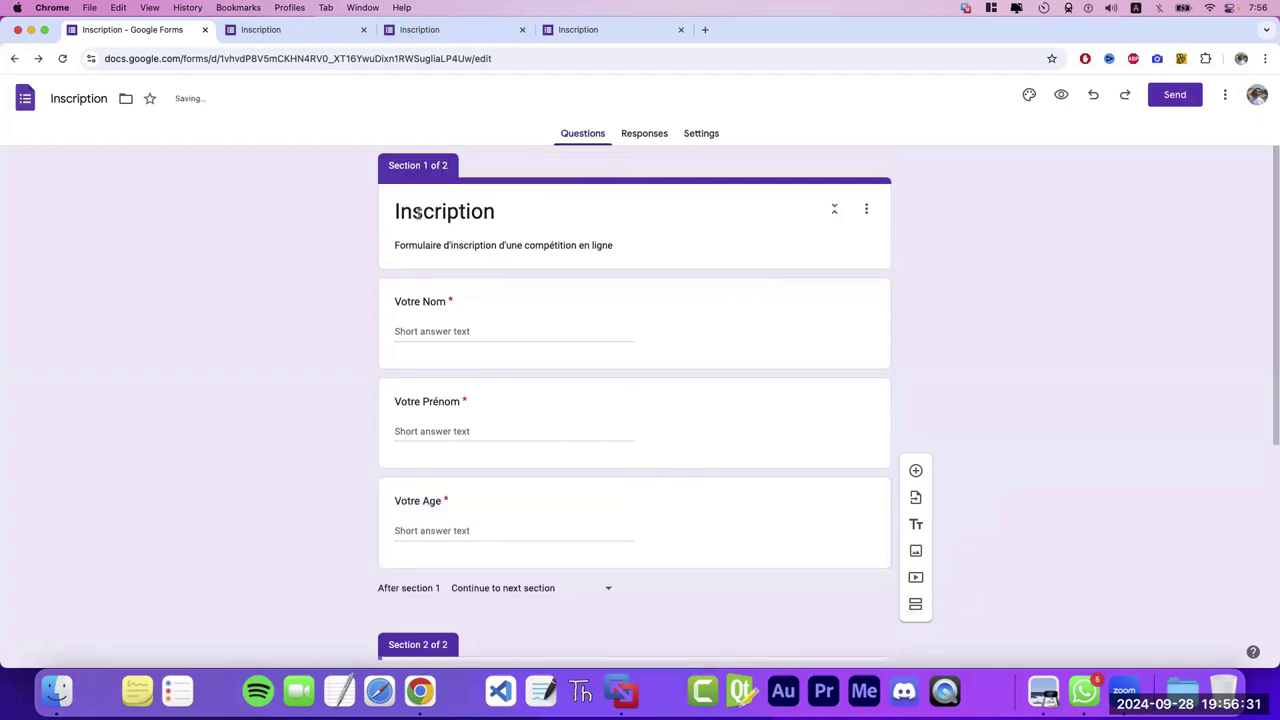
scroll(1272, 370, down, 5)
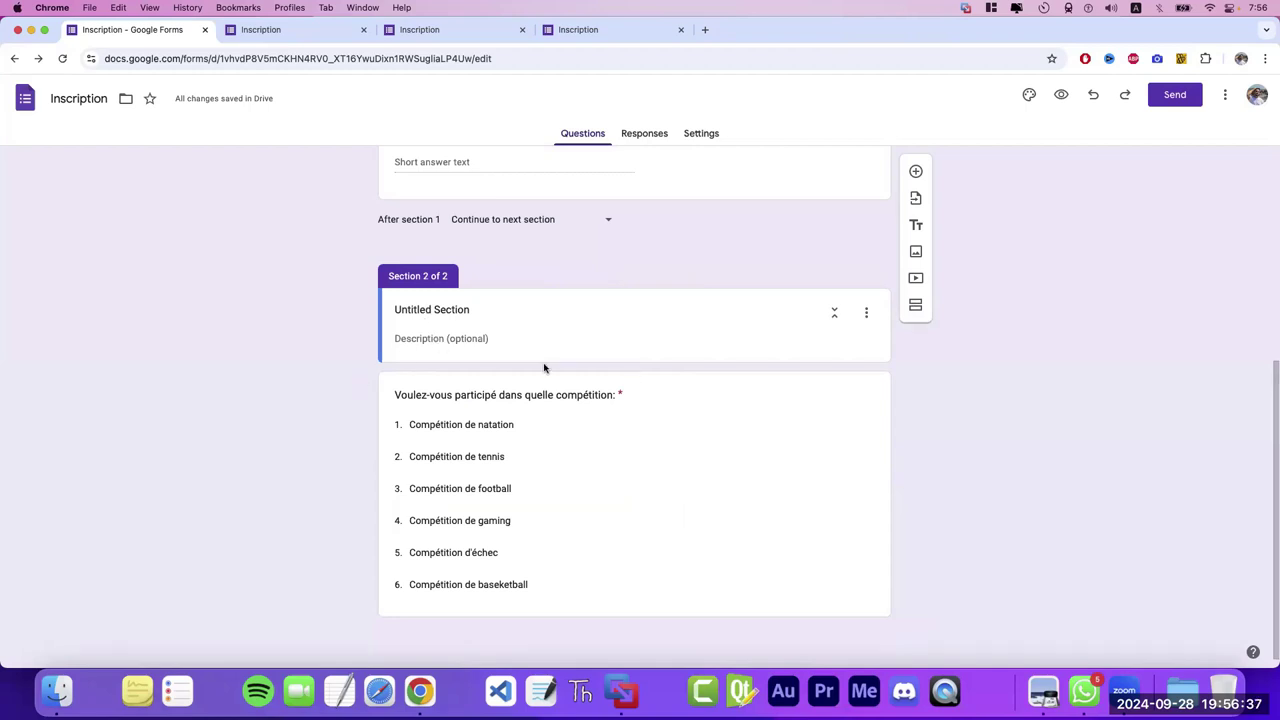
click(1097, 96)
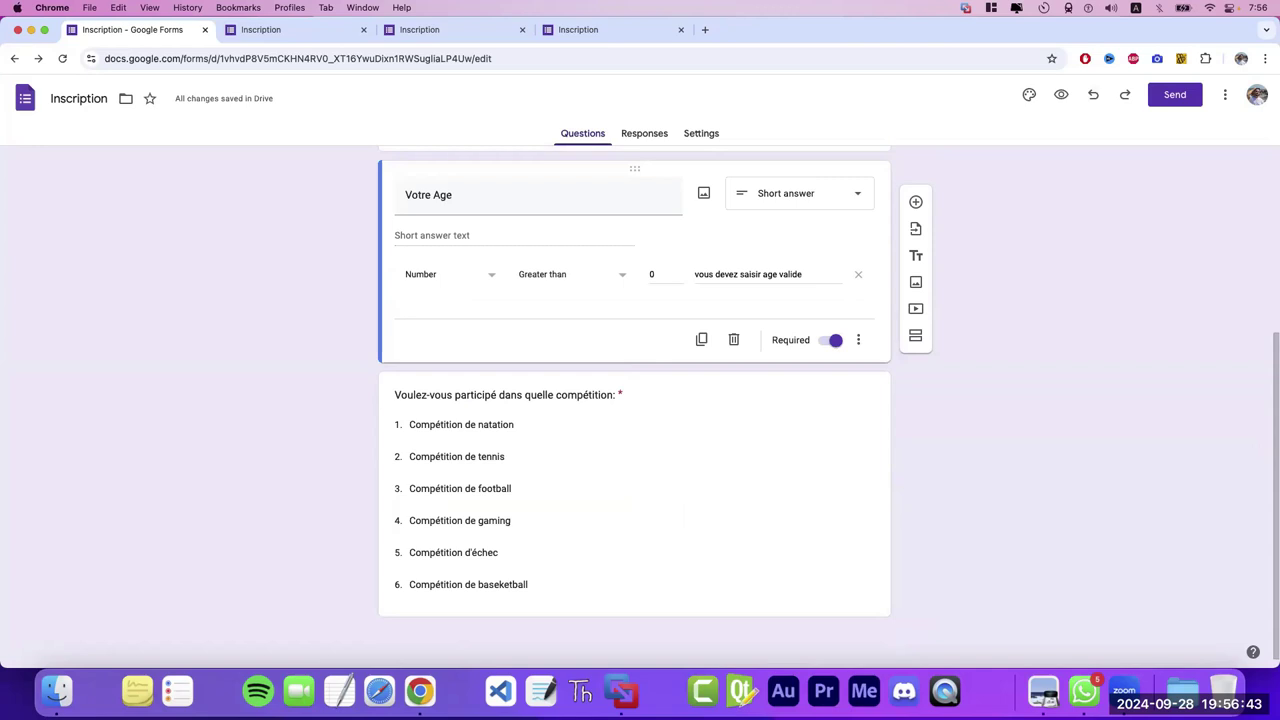
scroll(634, 400, up, 5)
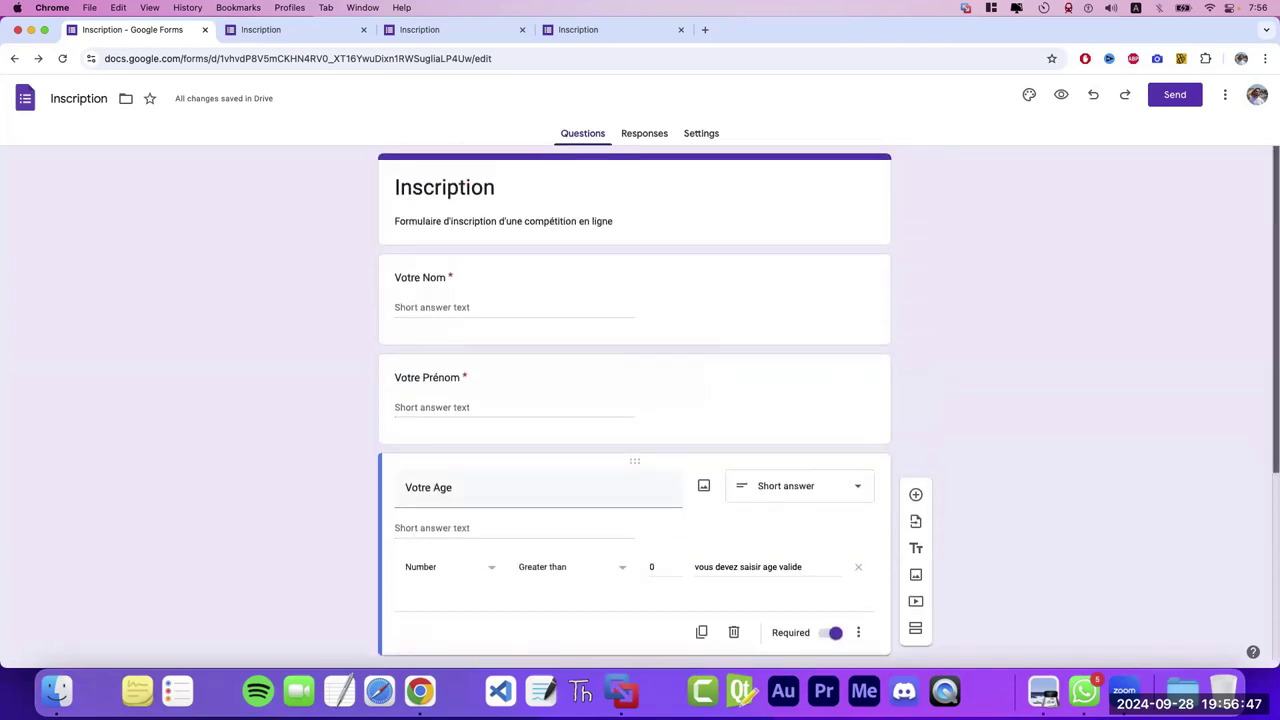
scroll(972, 241, down, 3)
scroll(972, 241, up, 3)
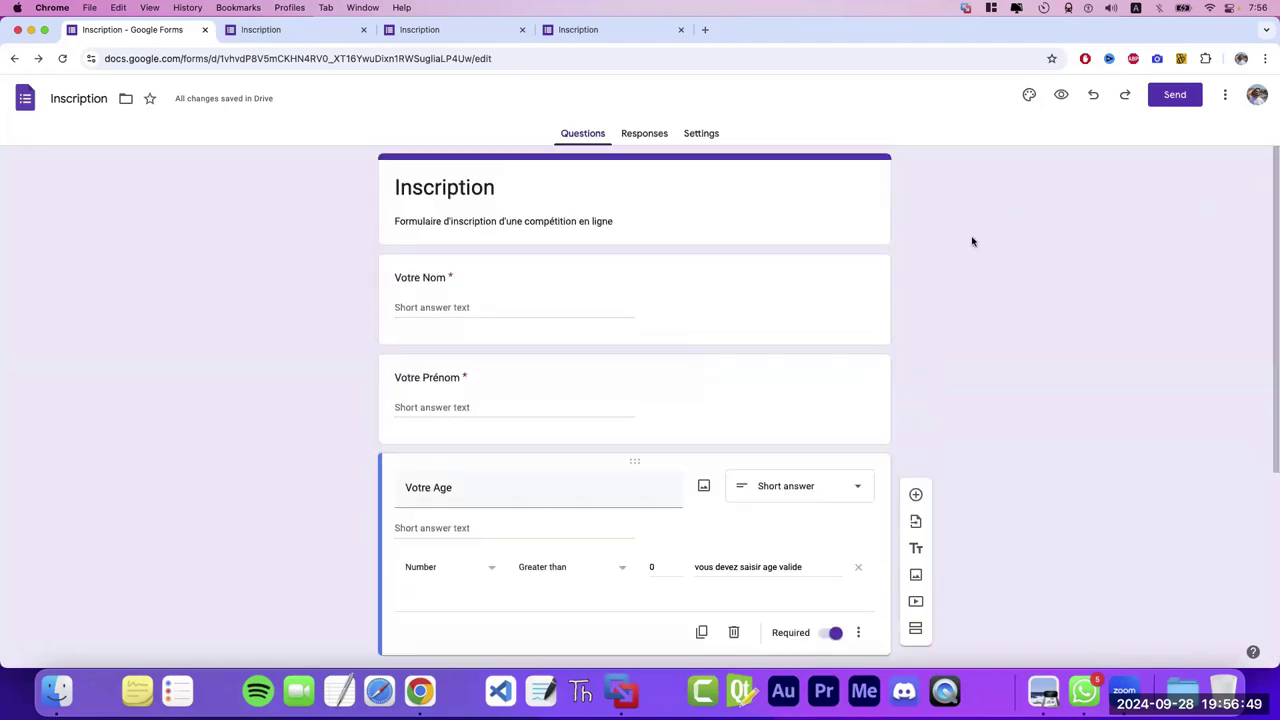
- Open the theme settings and search Google for 'lyceena academy' in a new tab
click(1030, 97)
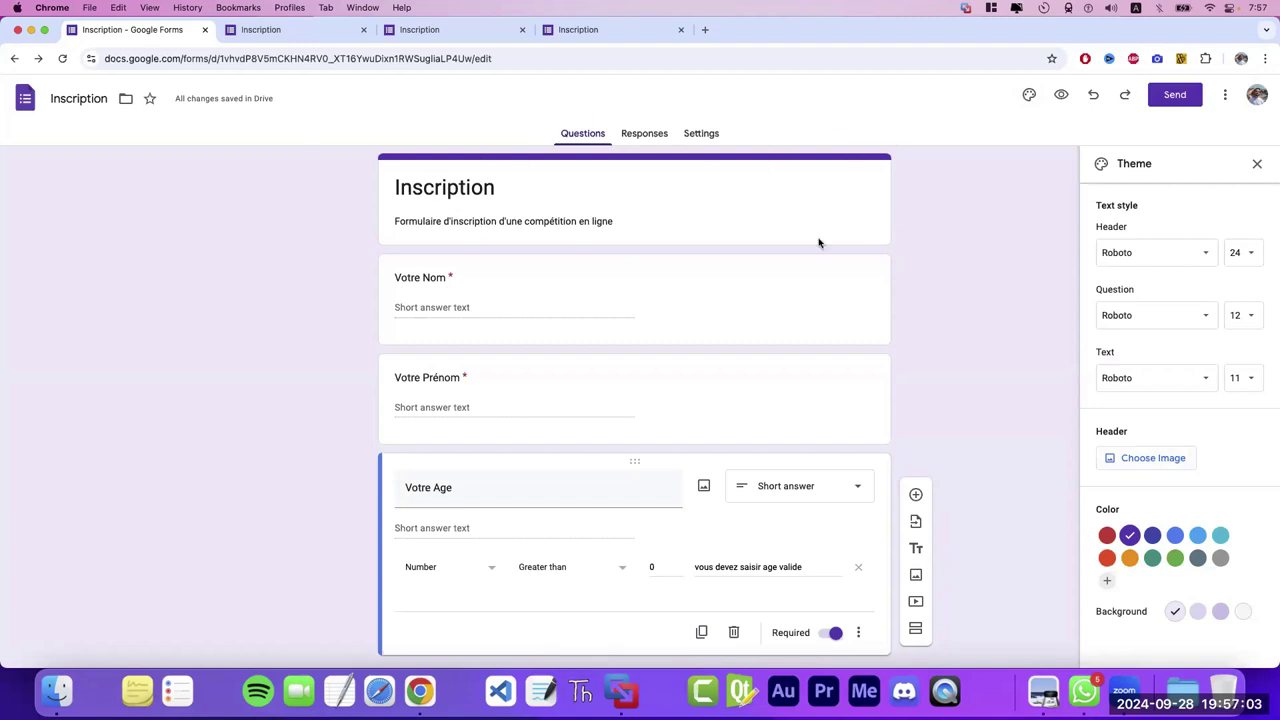
click(706, 30)
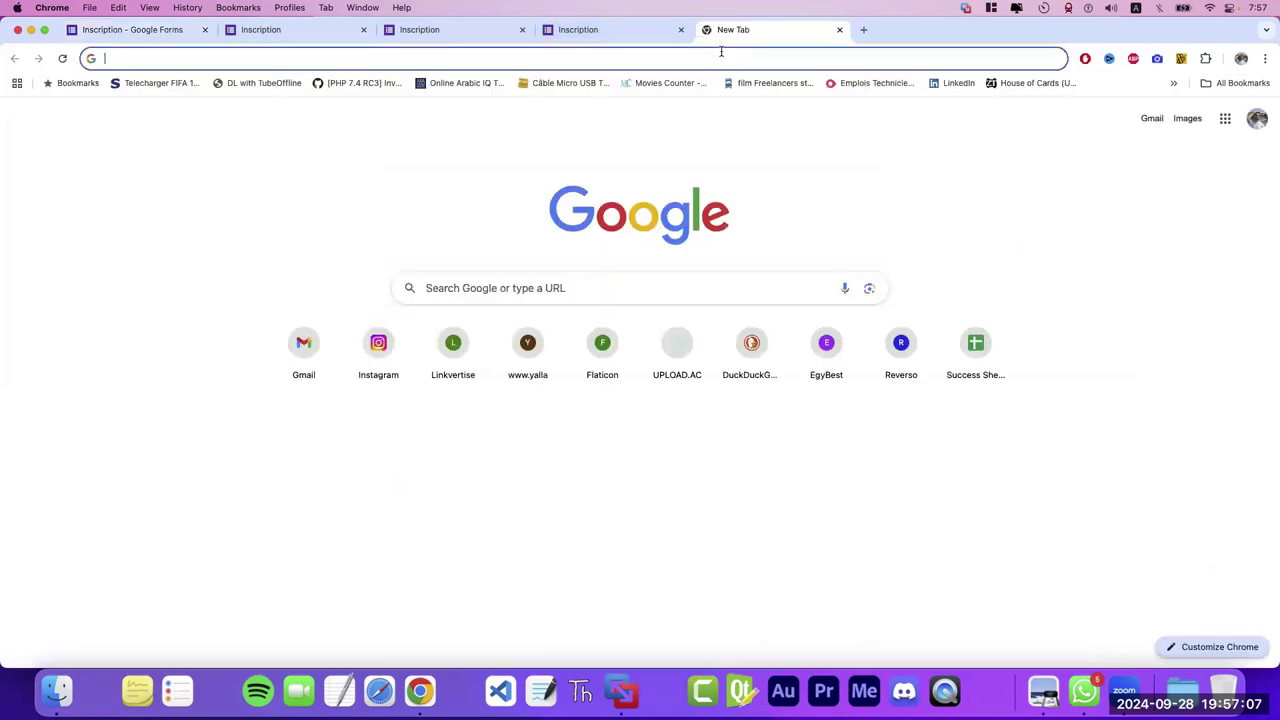
text(lyceena aca)
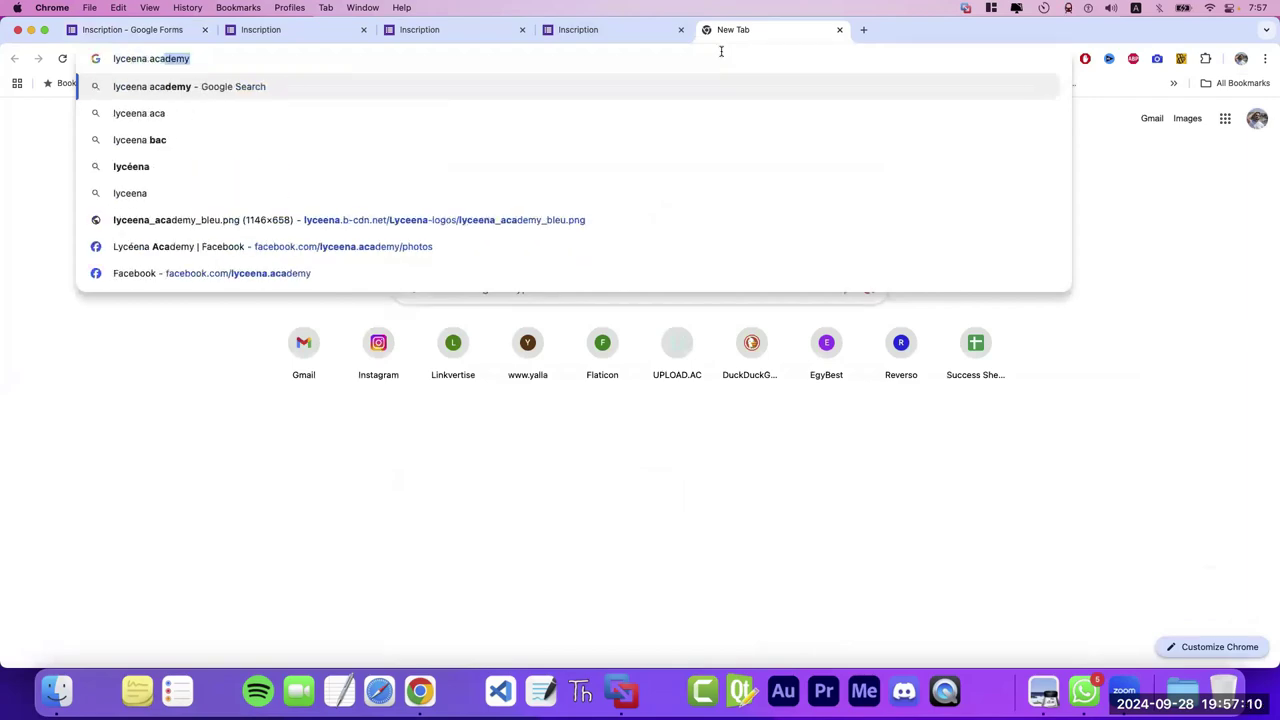
key(Return)
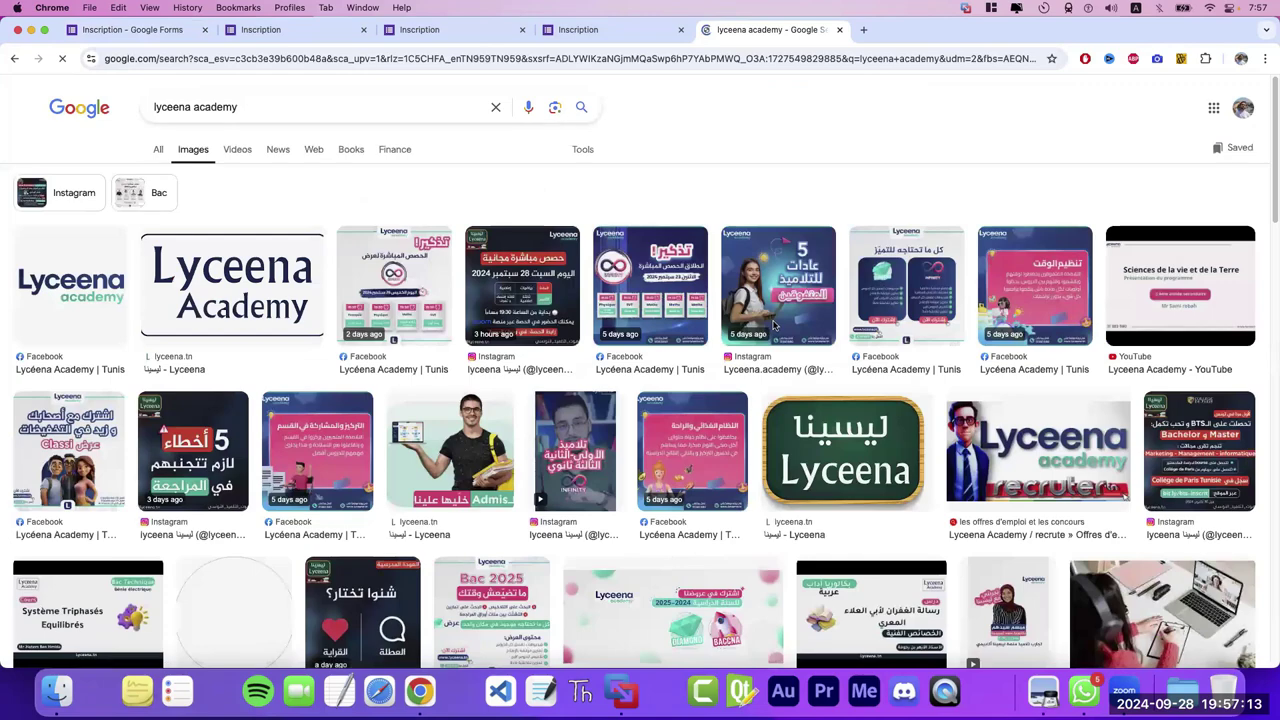
- Save the Lyceena Academy logo from Google Images to the Desktop as 'logo'
click(290, 283)
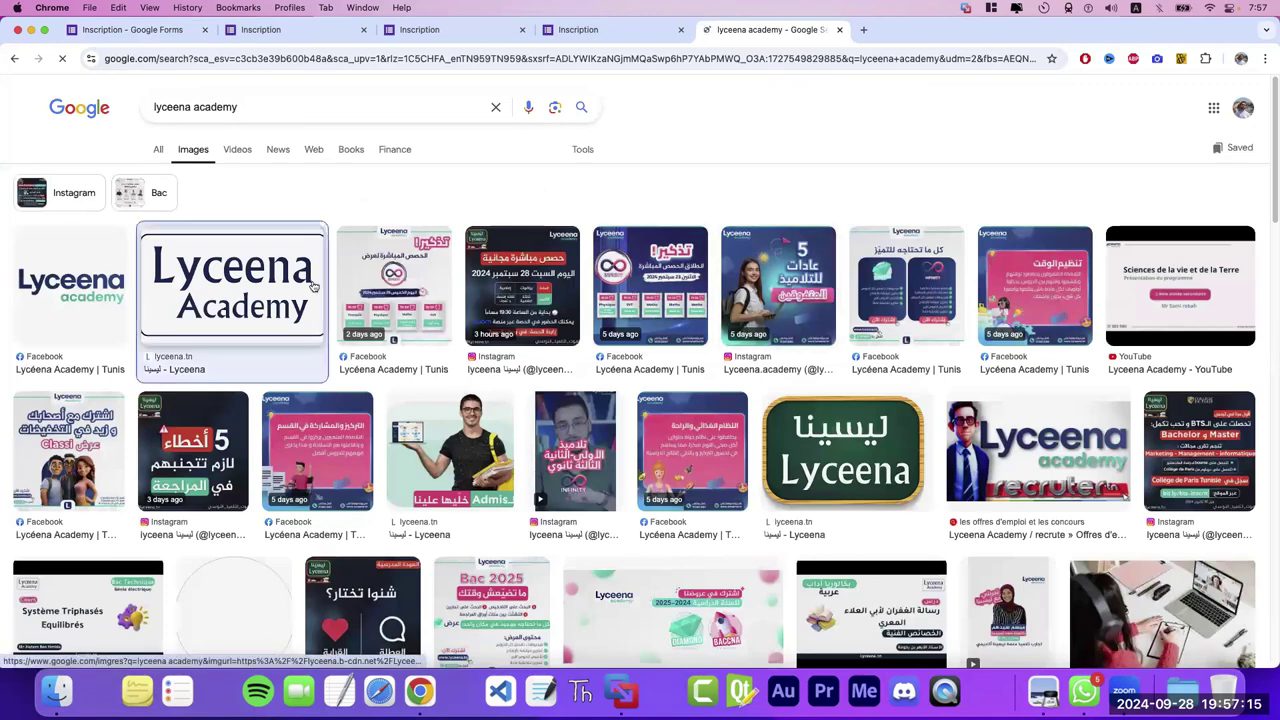
right_click(936, 352)
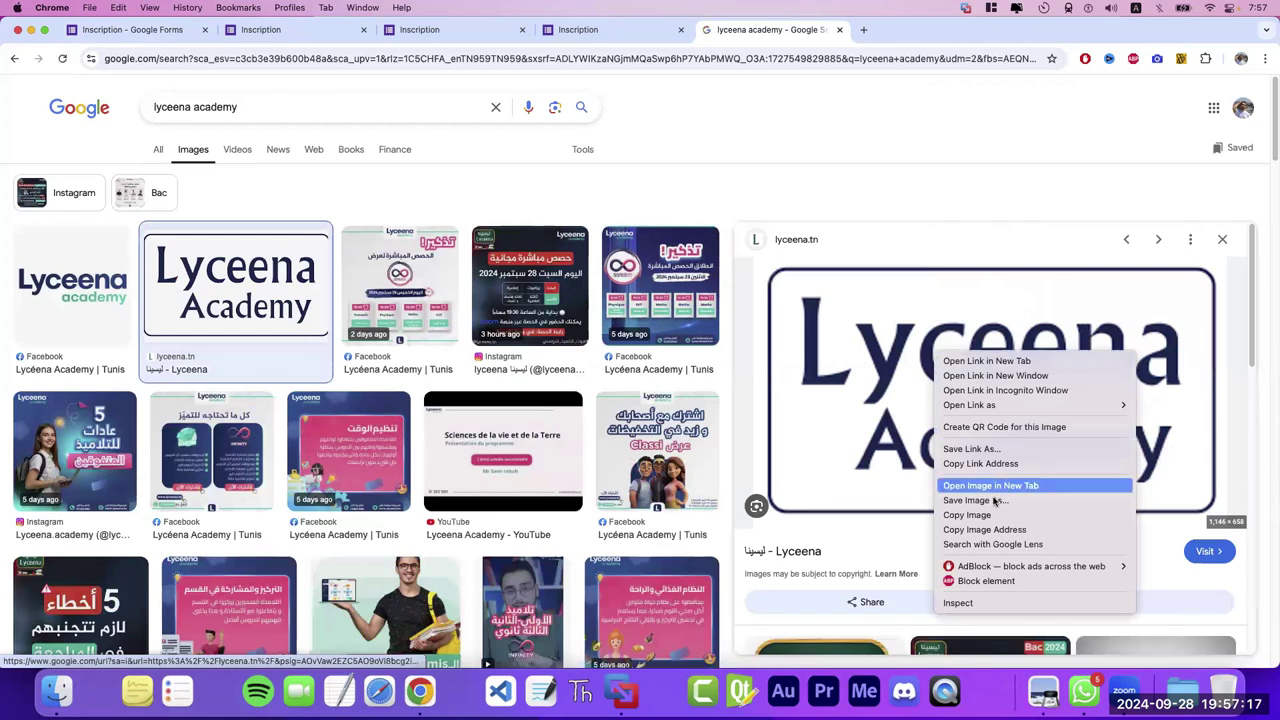
click(990, 501)
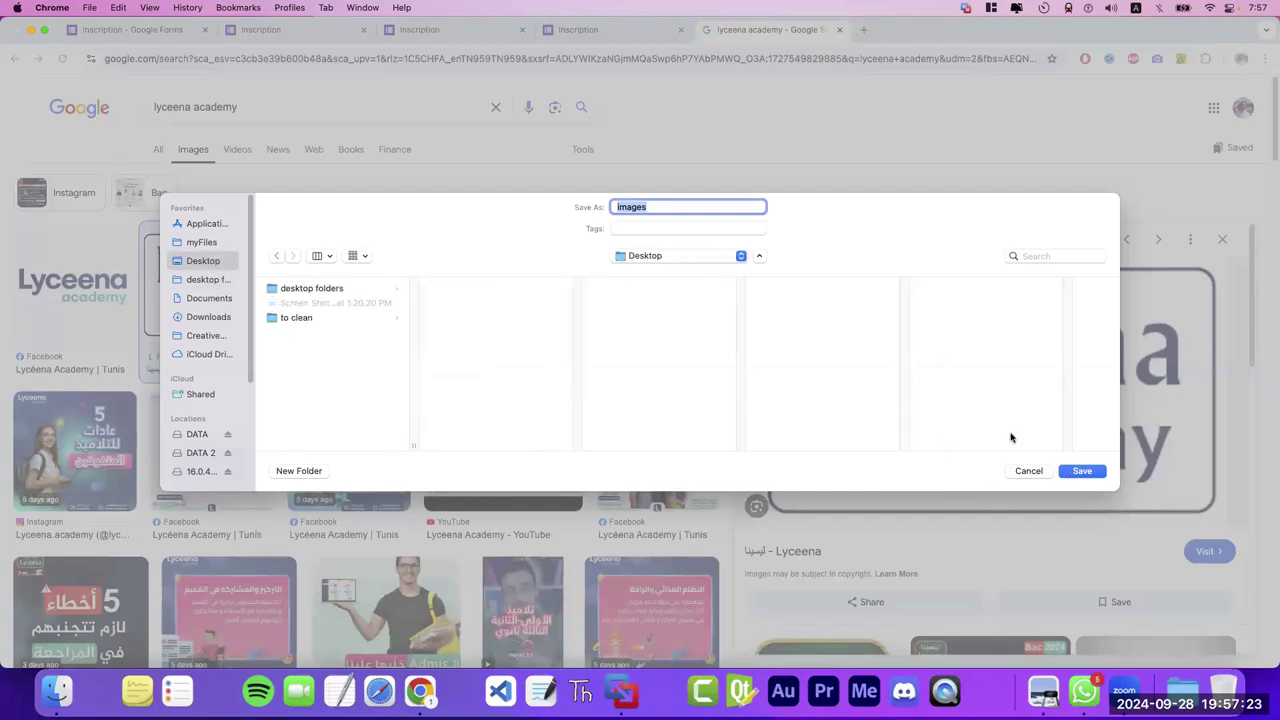
text(logo)
key(Return)
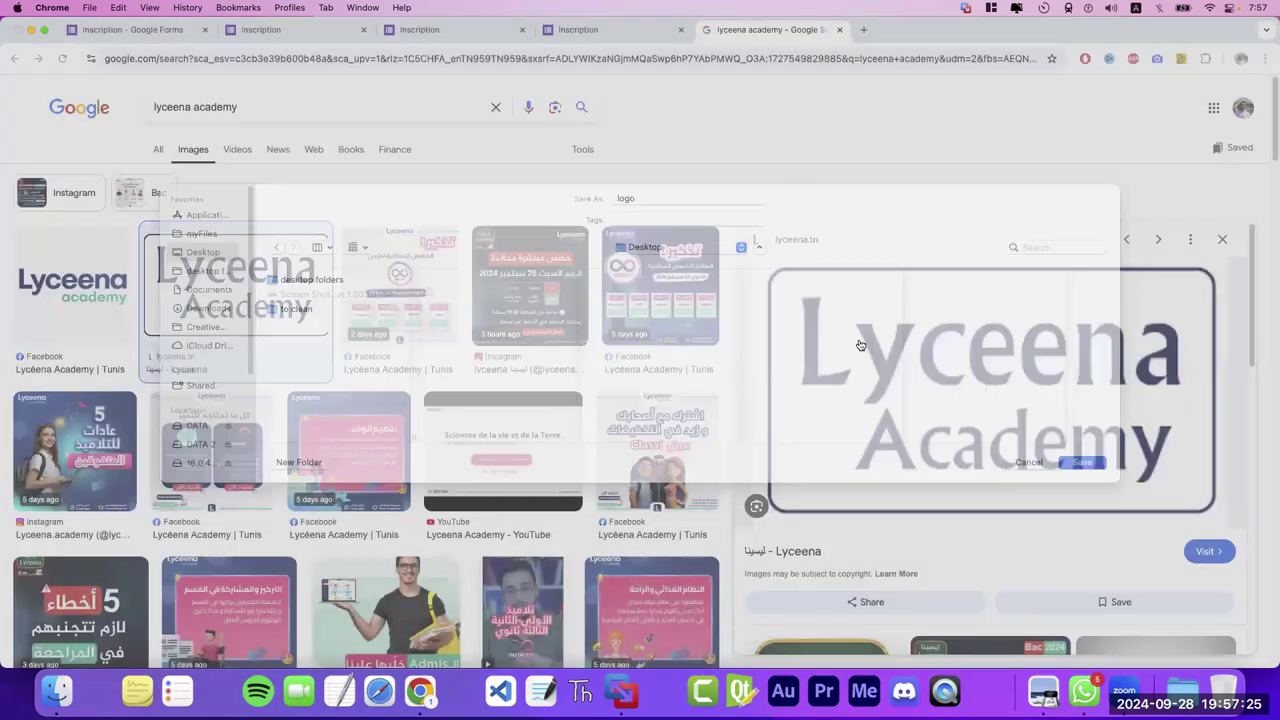
- Upload logo.png from the Desktop as the Inscription form's header image
click(220, 32)
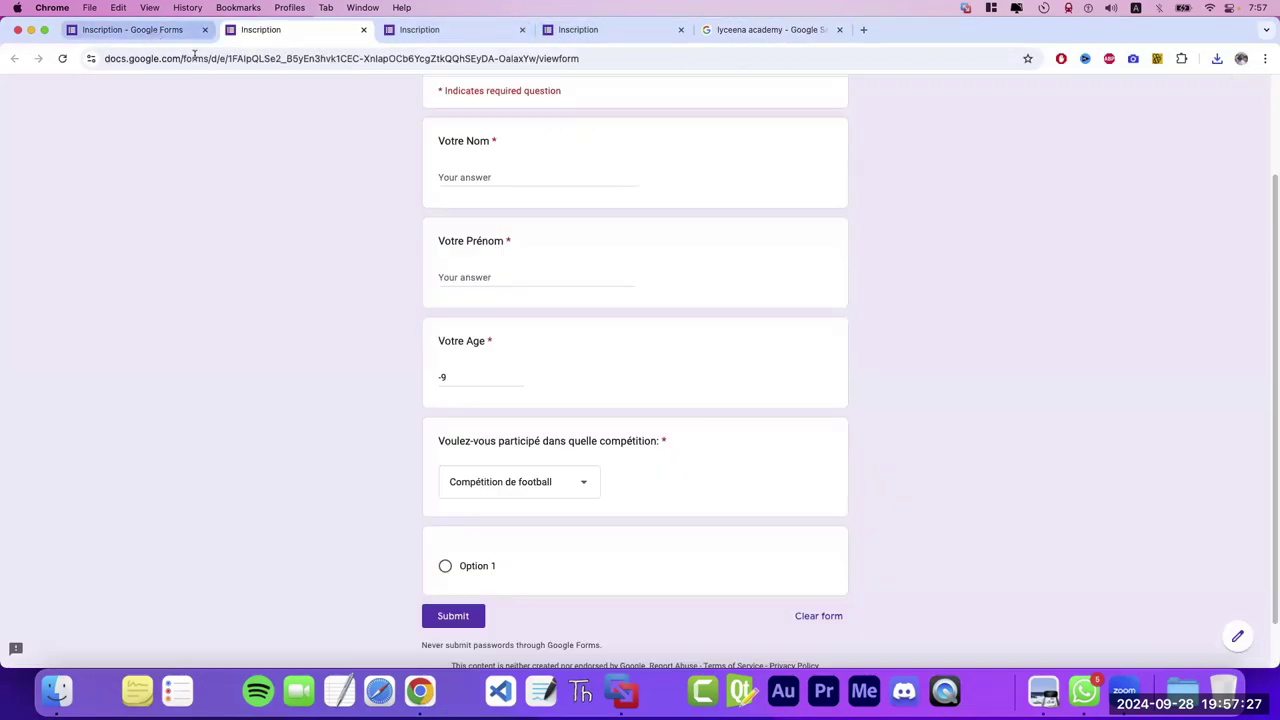
click(149, 30)
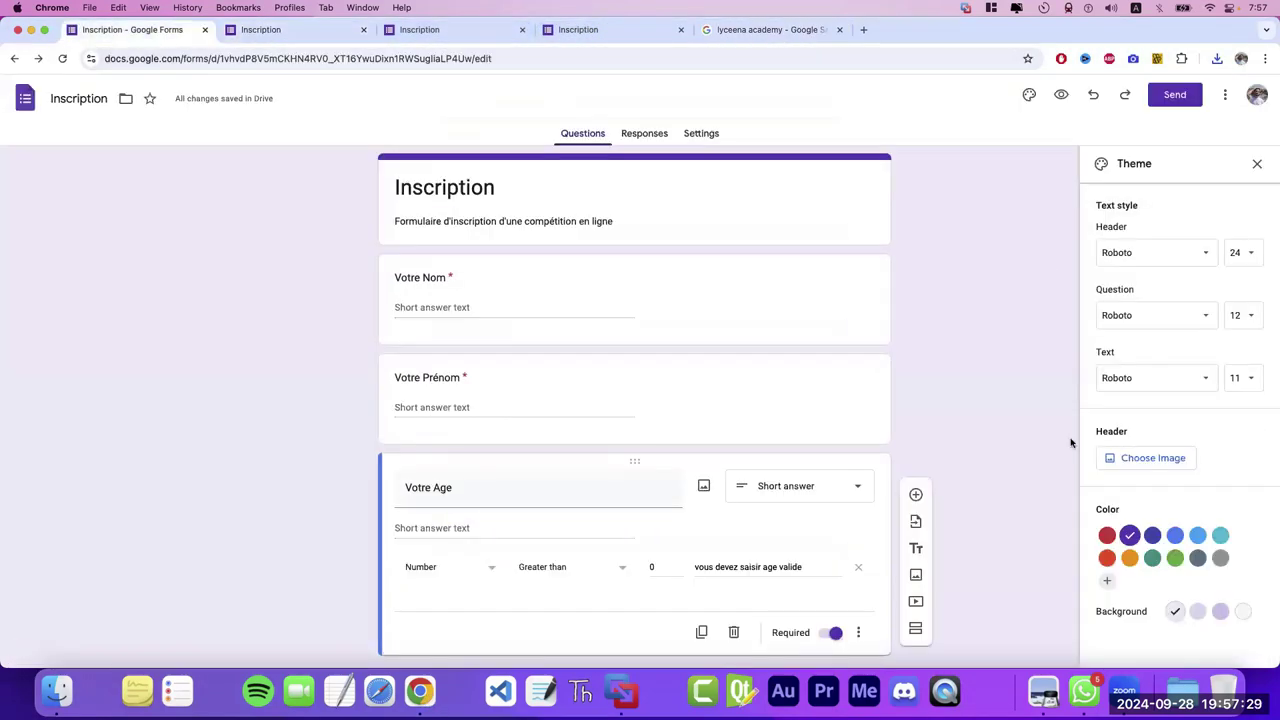
click(1150, 458)
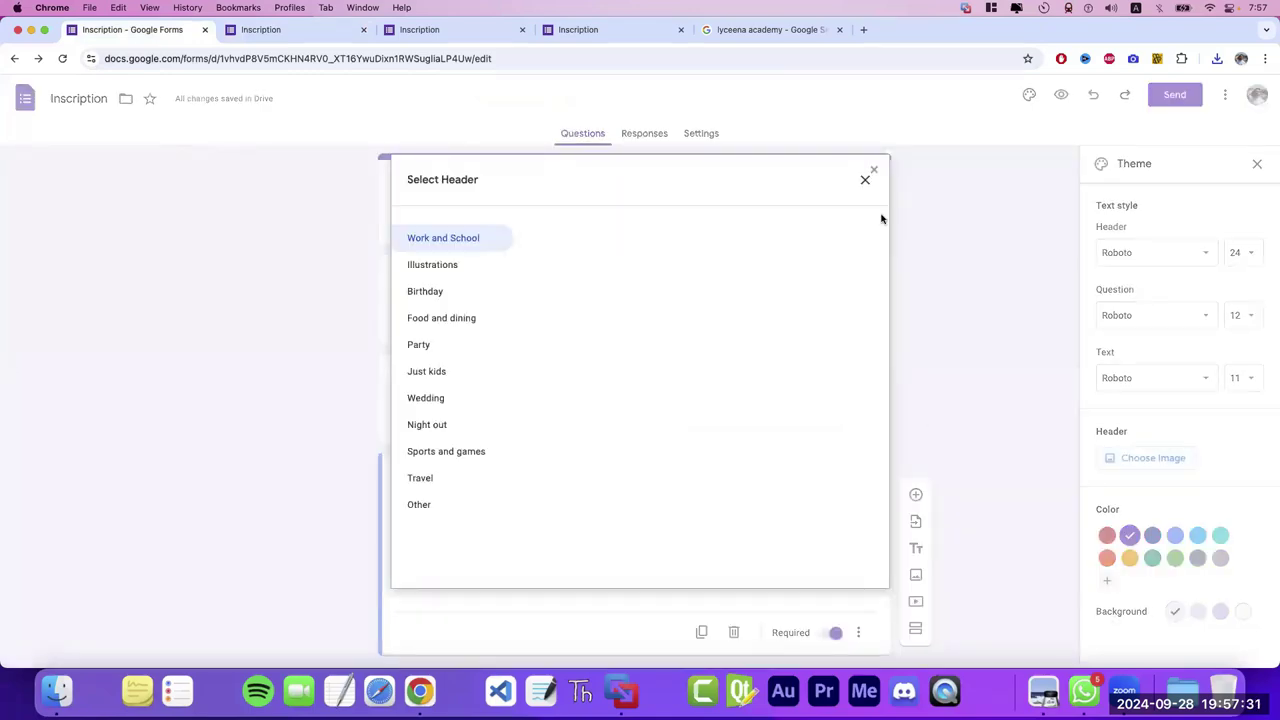
click(865, 179)
click(1257, 164)
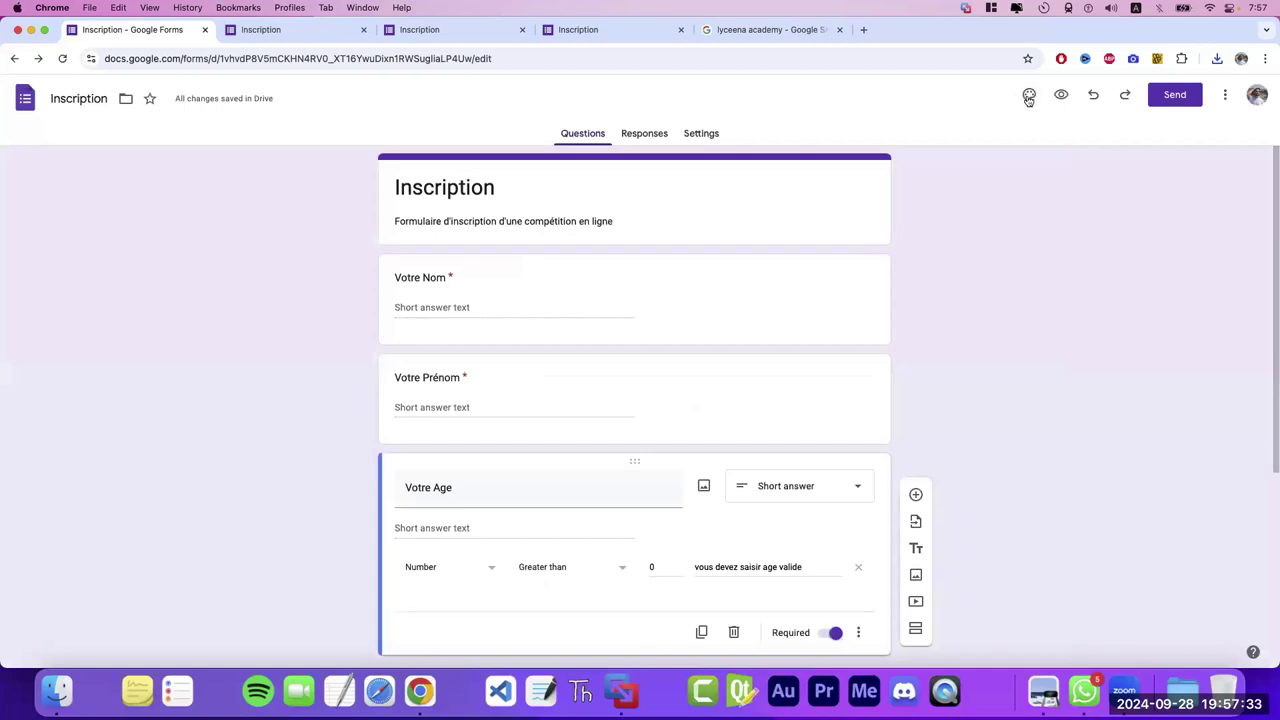
click(1028, 96)
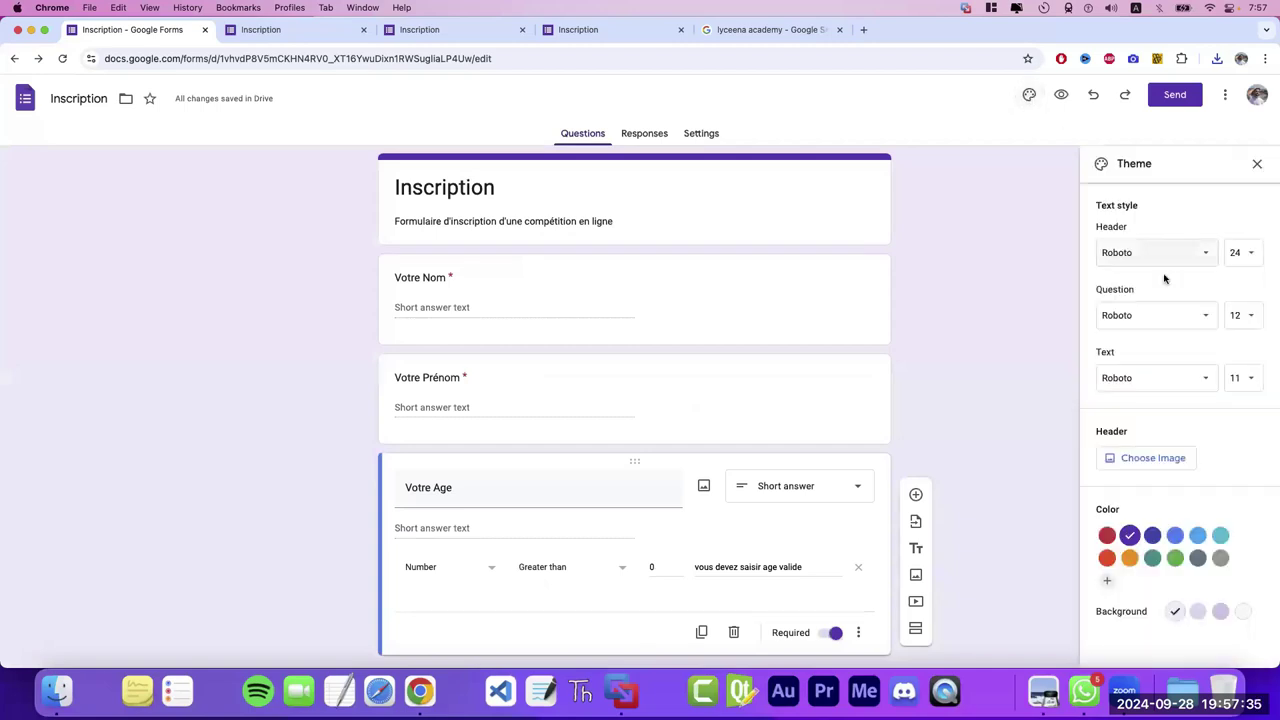
click(1135, 467)
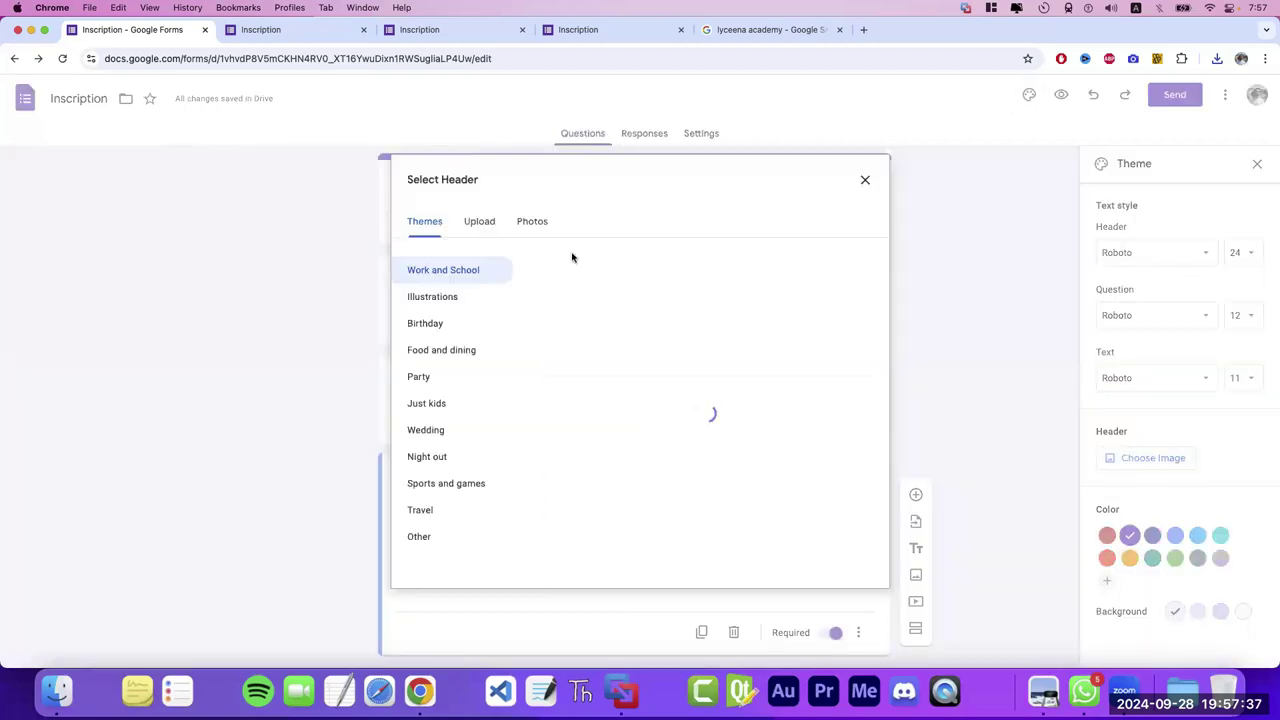
click(481, 229)
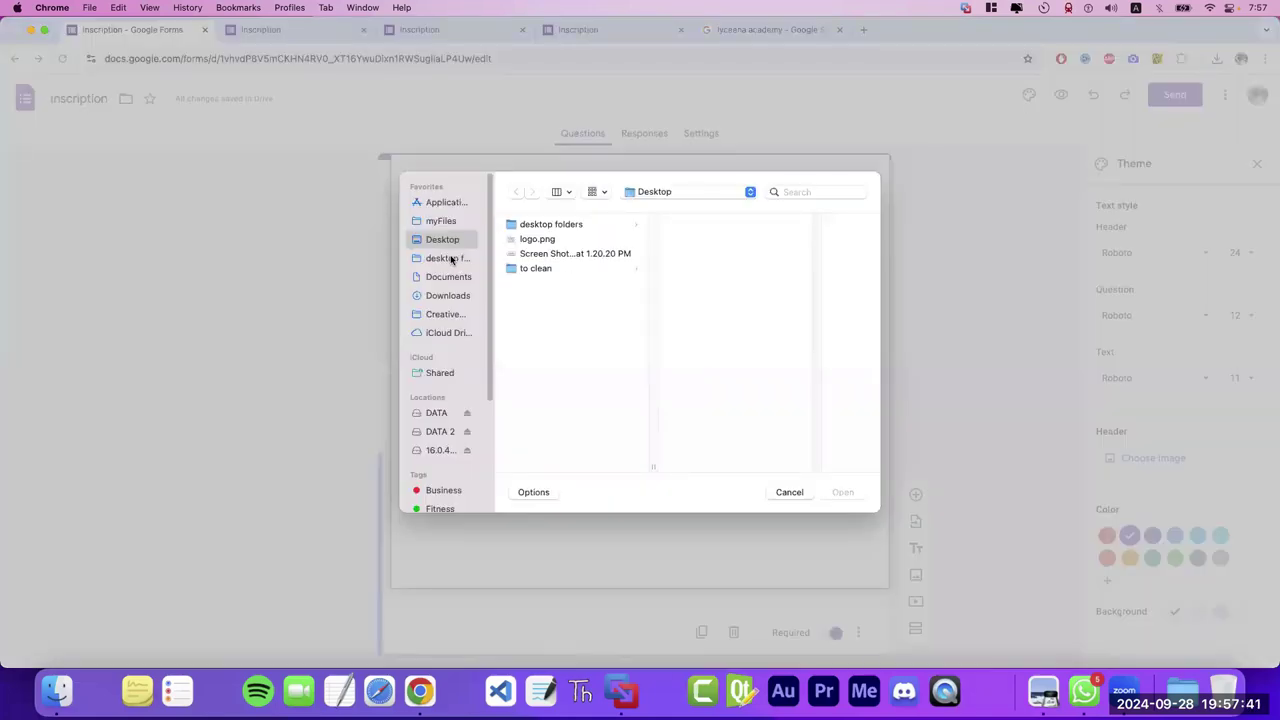
click(545, 241)
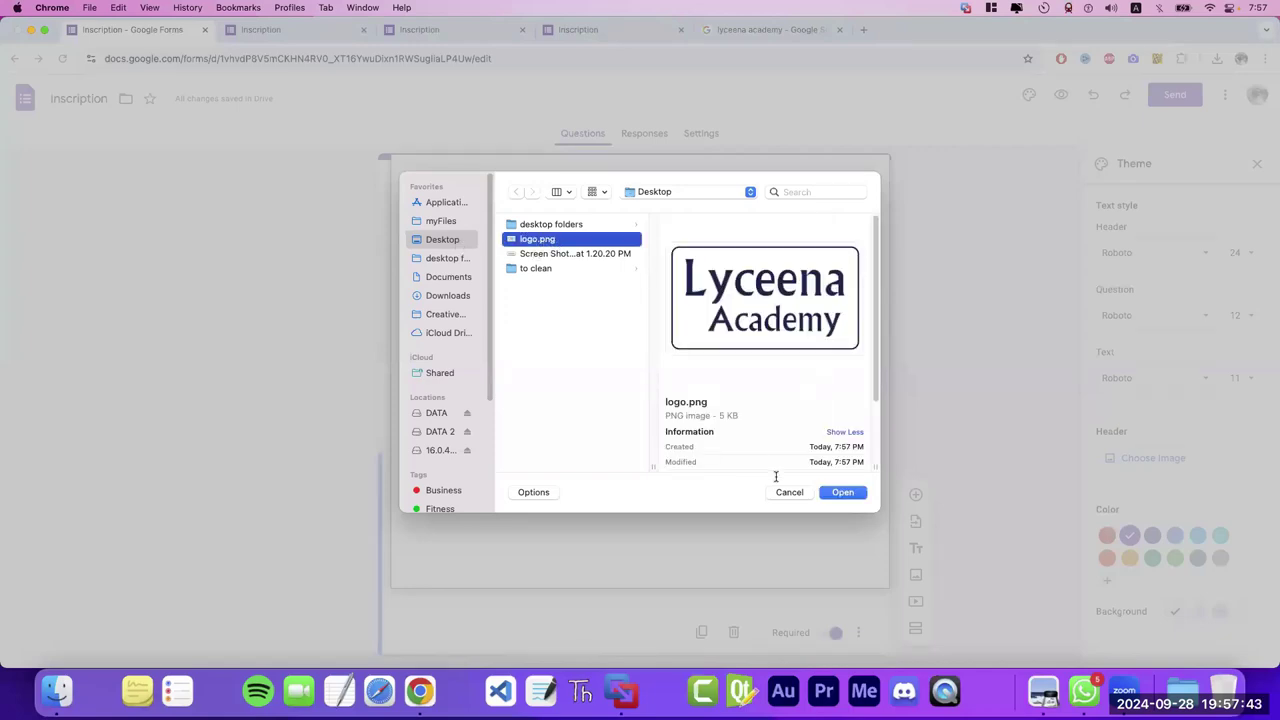
click(843, 492)
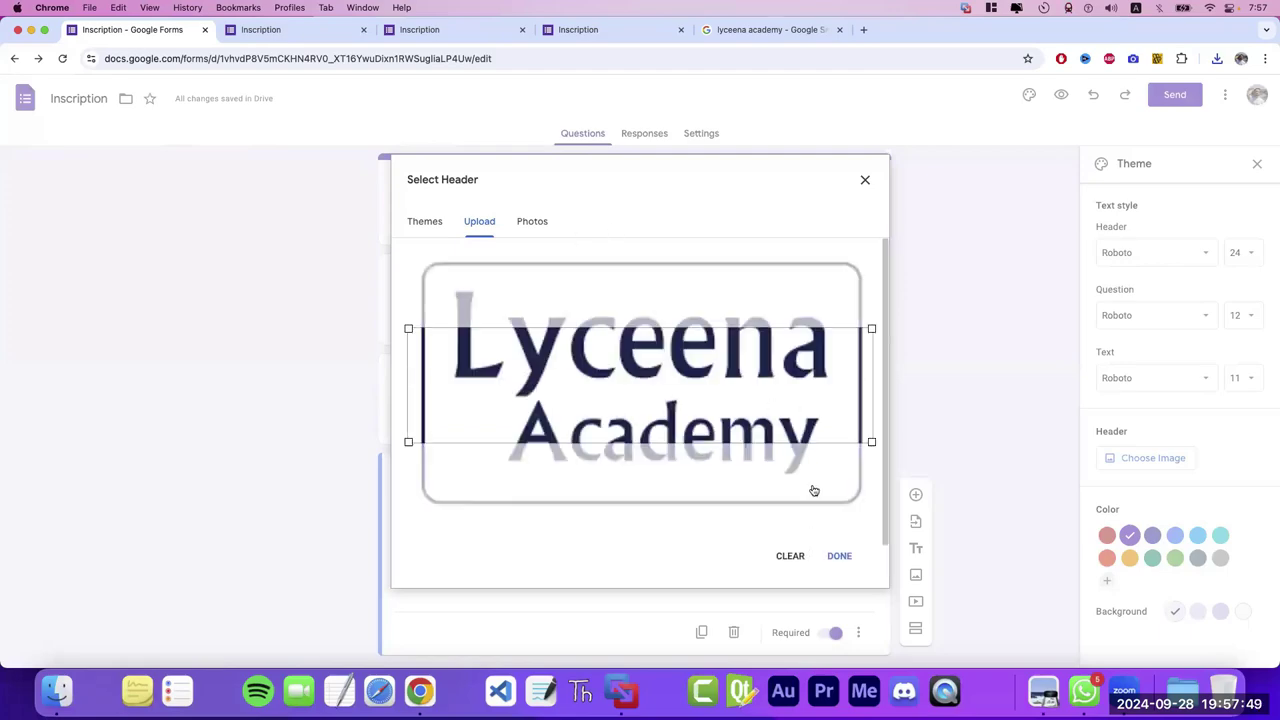
- Crop the header image to frame the word Lyceena and close the theme panel
drag(774, 411, 793, 369)
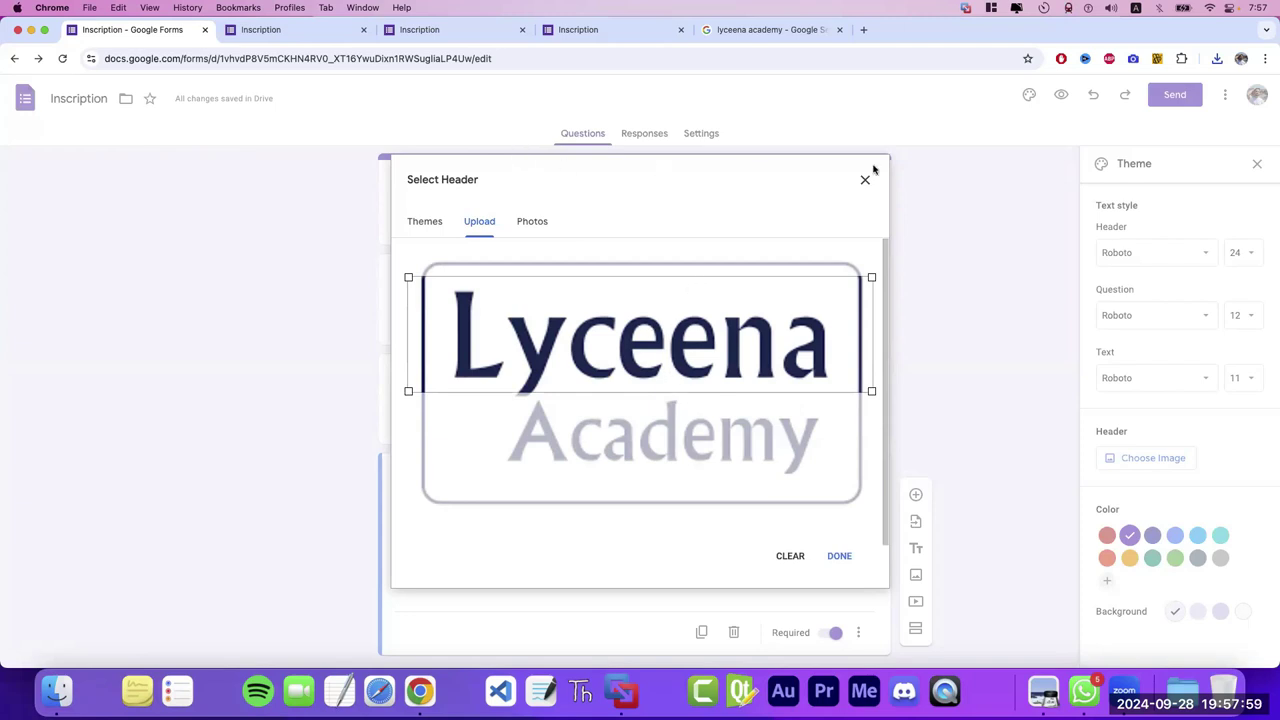
drag(672, 364, 672, 368)
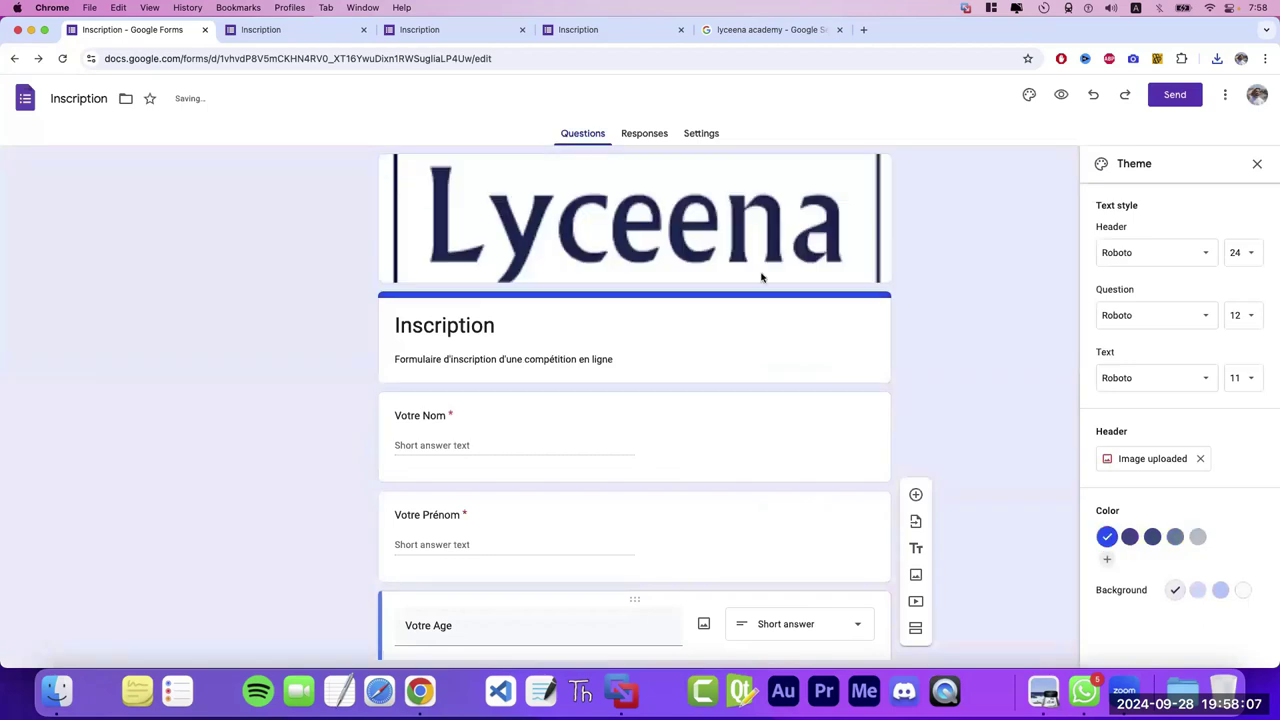
click(1257, 163)
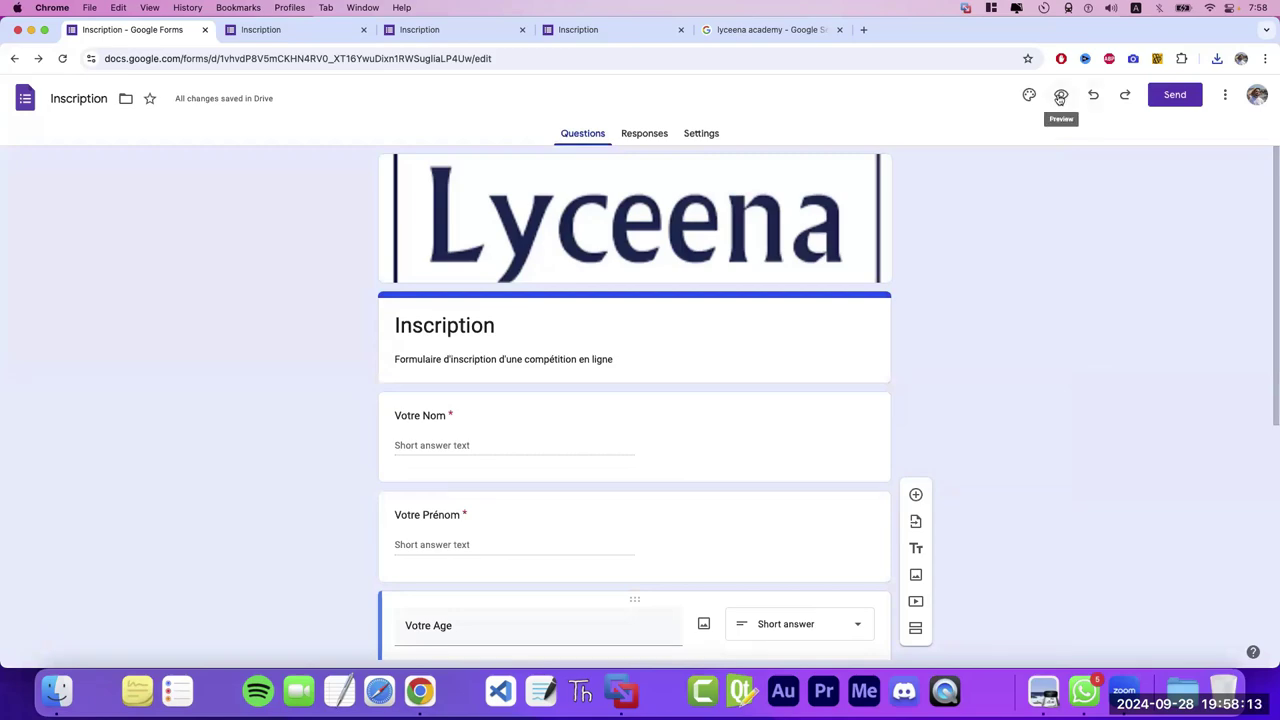
click(1060, 97)
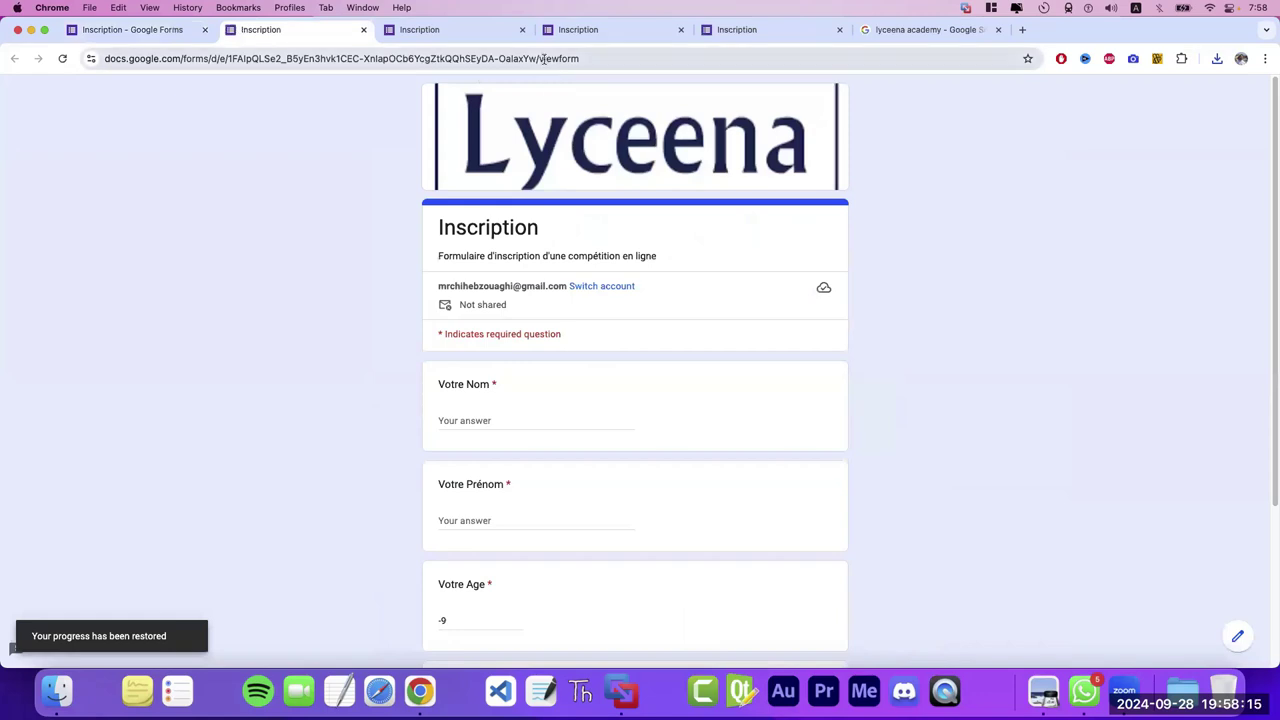
click(543, 58)
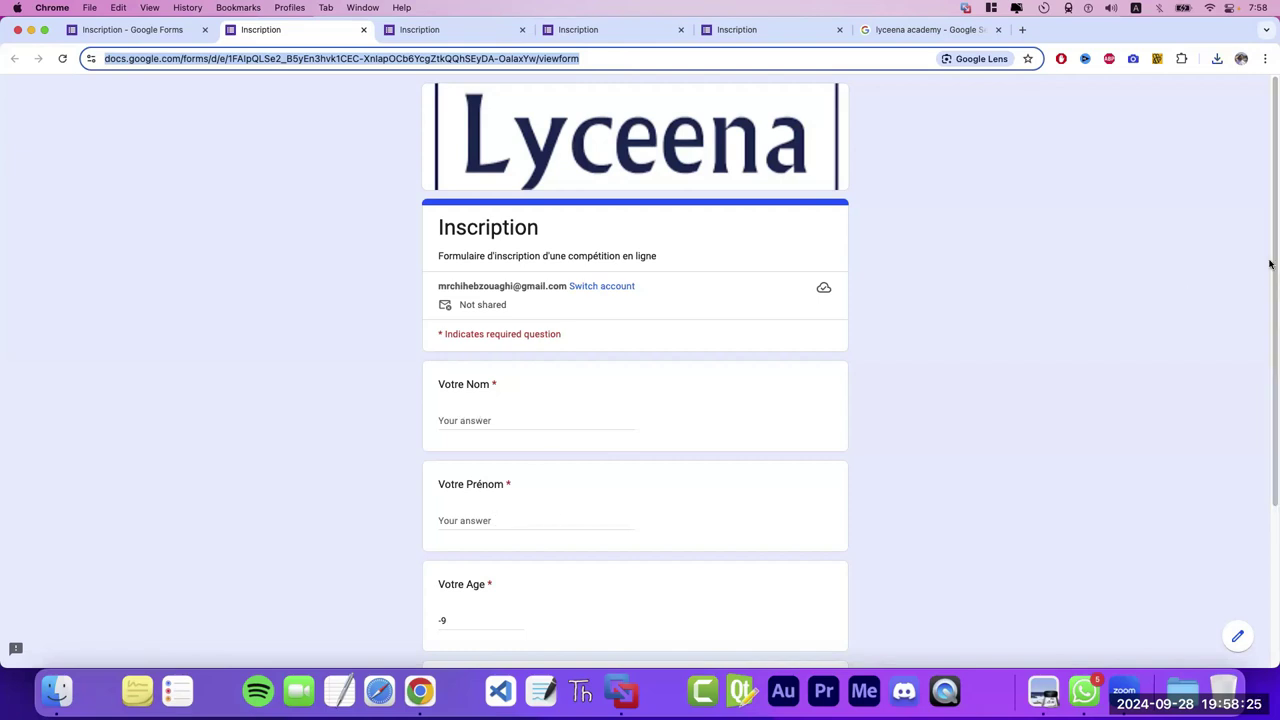
click(605, 372)
scroll(600, 375, down, 4)
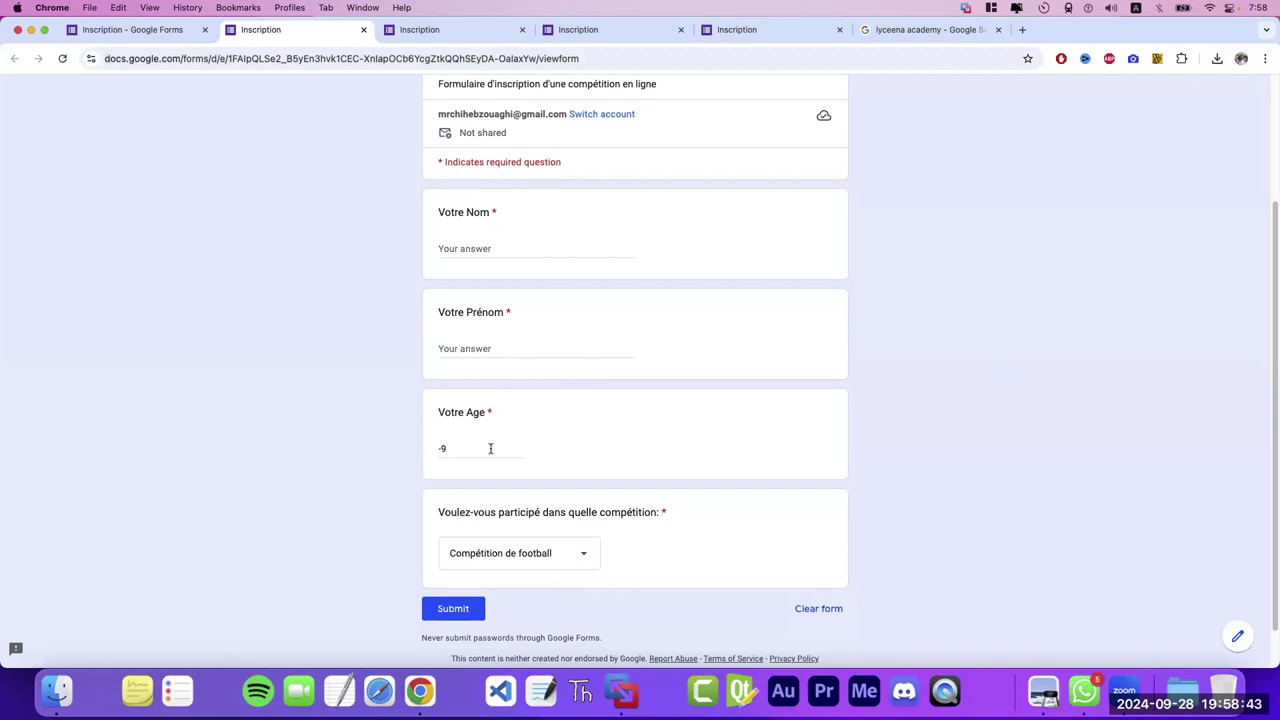
click(574, 563)
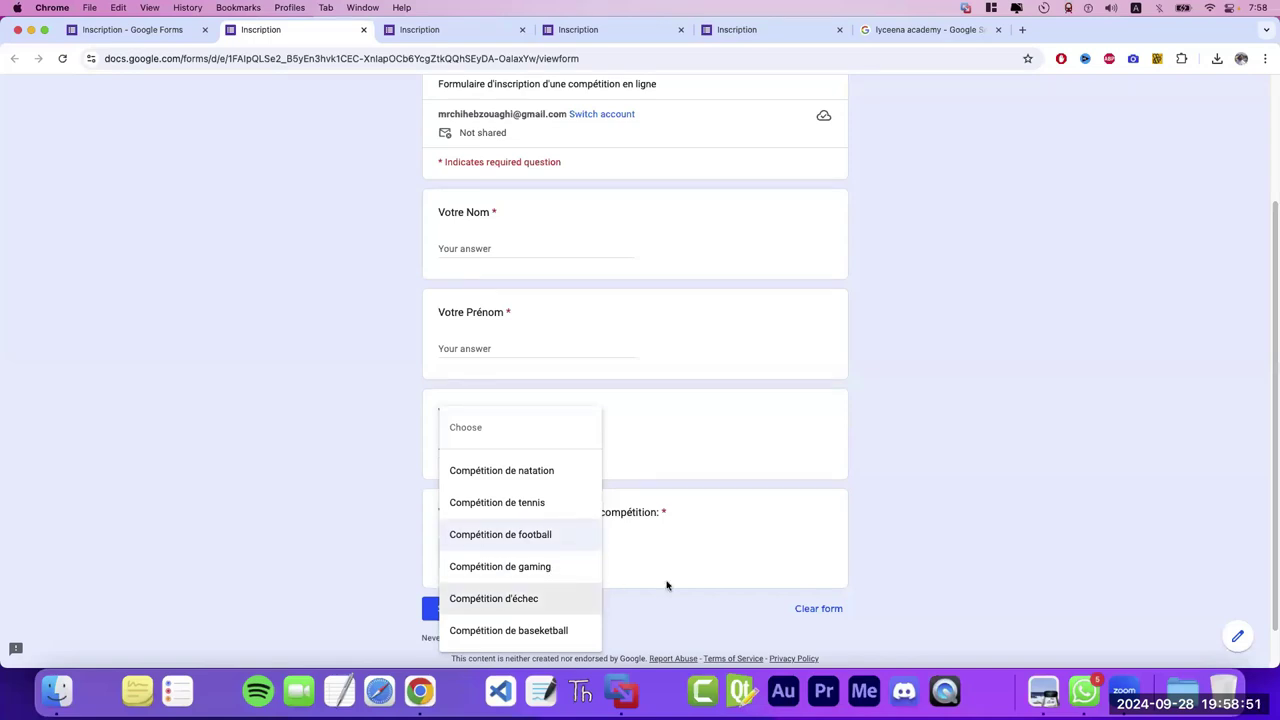
click(650, 553)
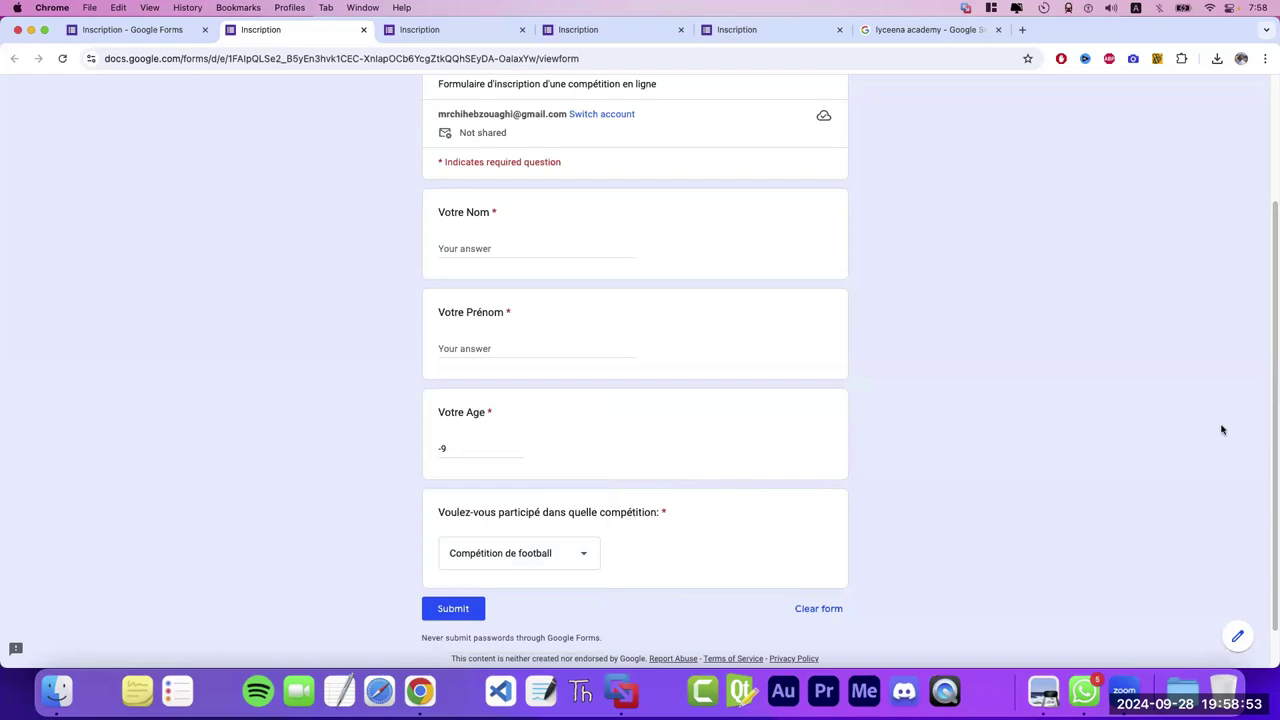
drag(1270, 410, 1271, 216)
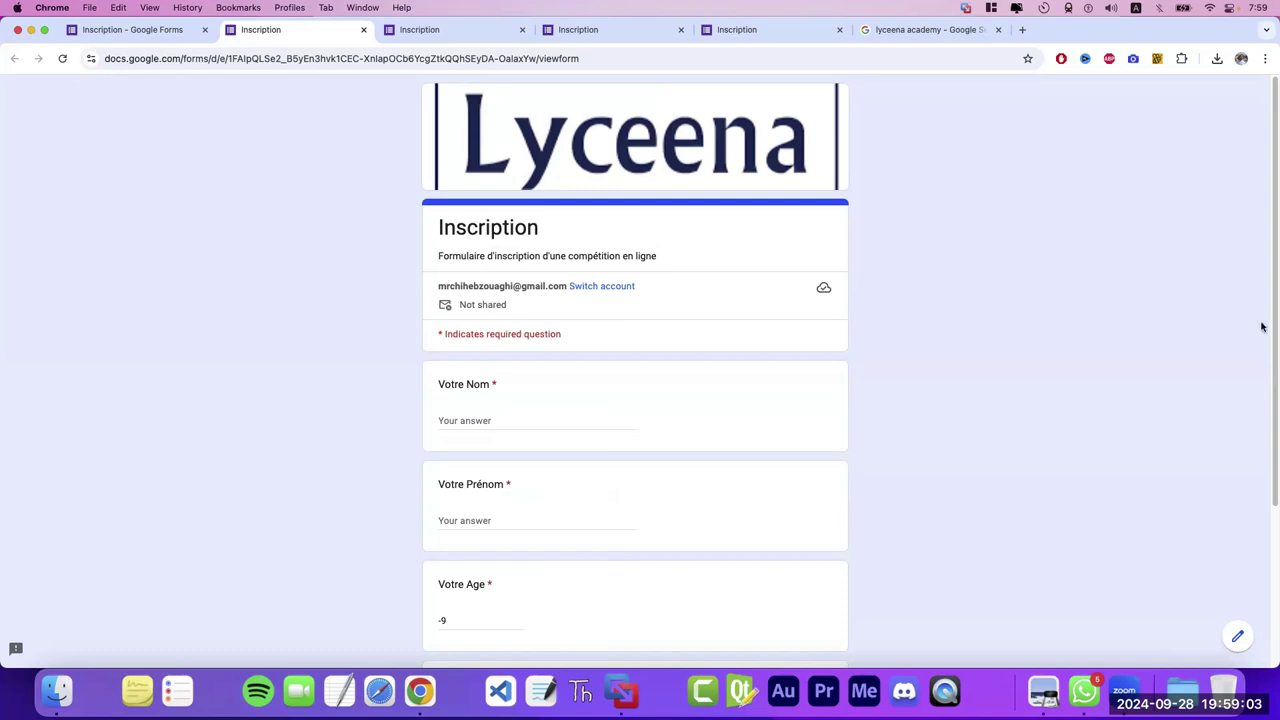
drag(1273, 332, 1003, 149)
click(525, 59)
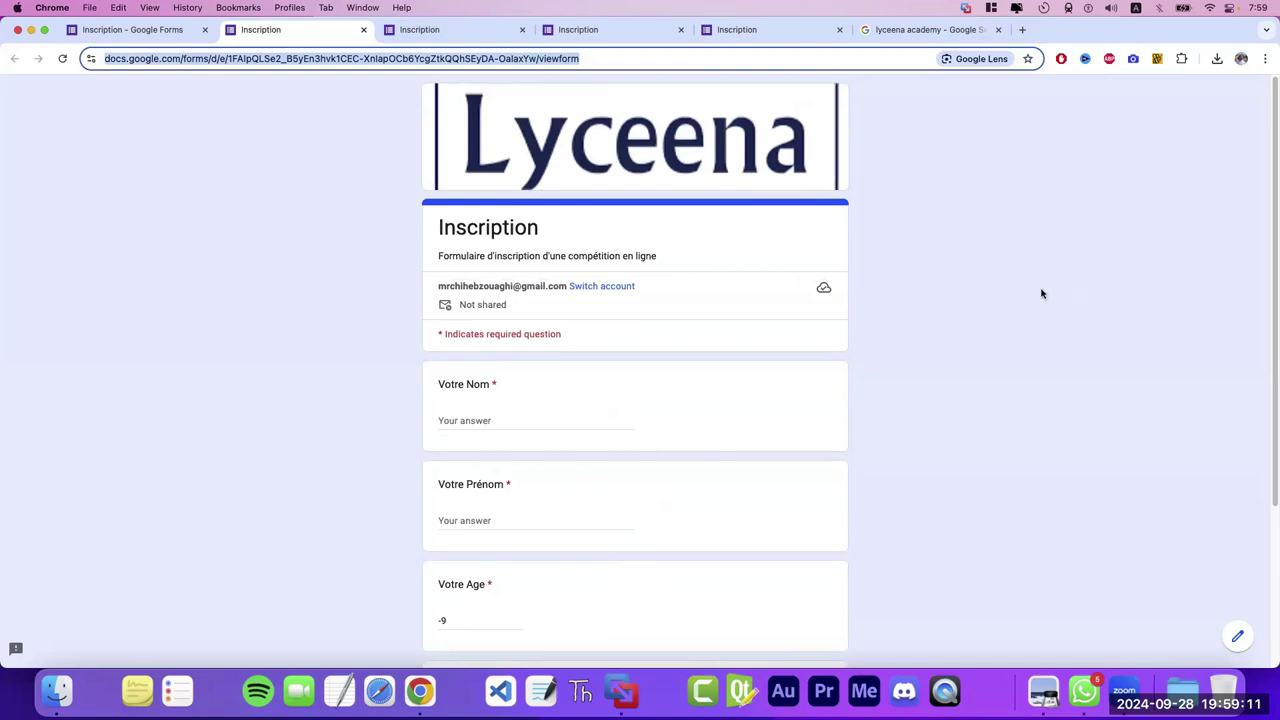
click(163, 30)
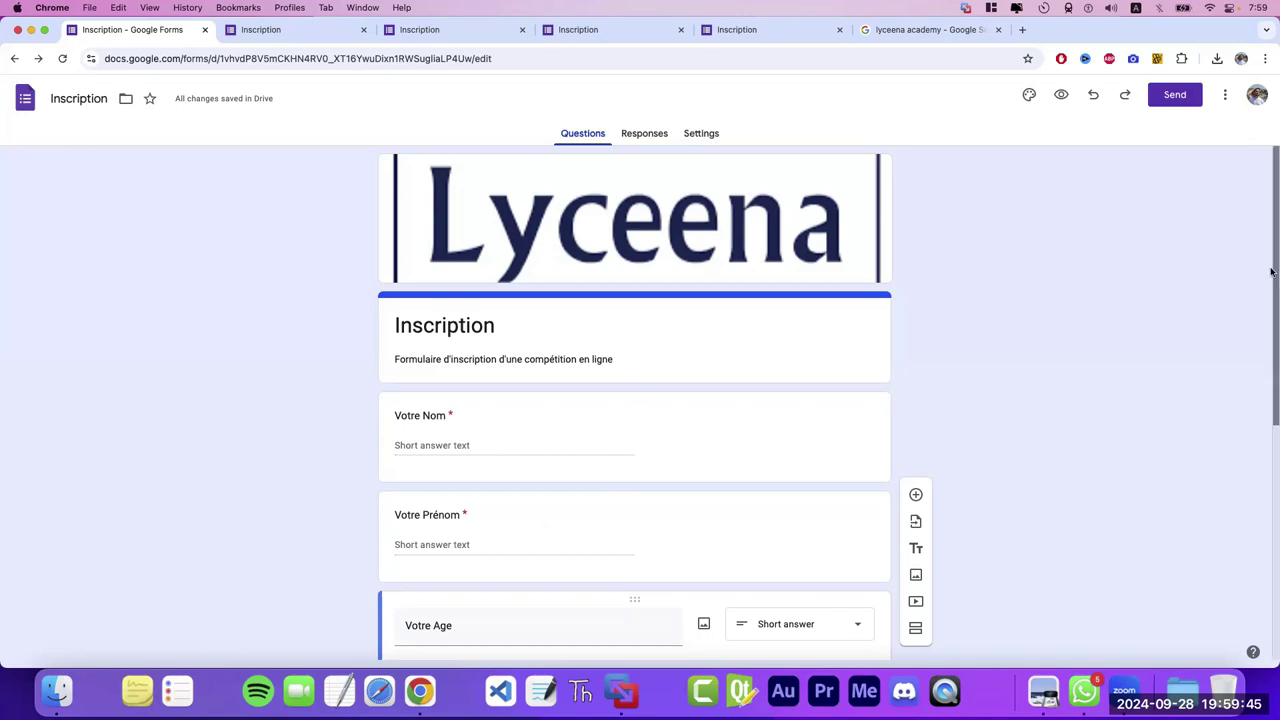
- Add a required multiple-choice question 'Votre Genre' below Votre Age
scroll(1271, 267, down, 5)
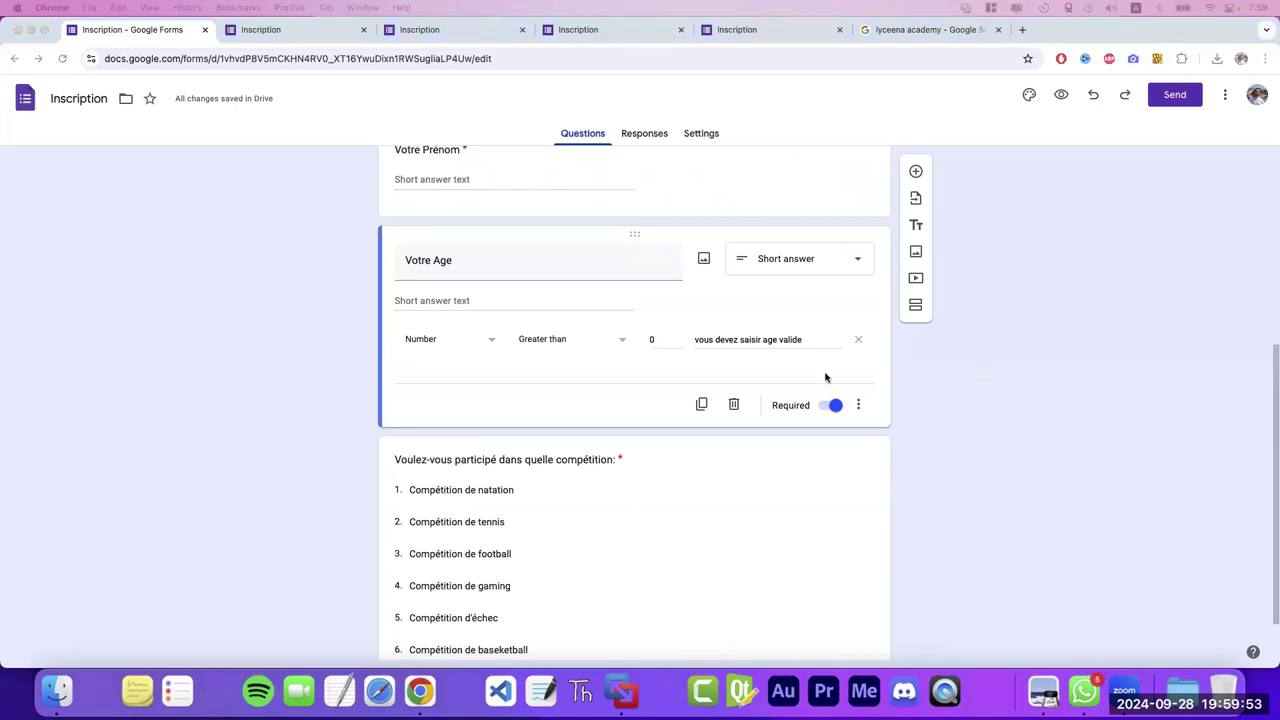
drag(1271, 401, 1271, 307)
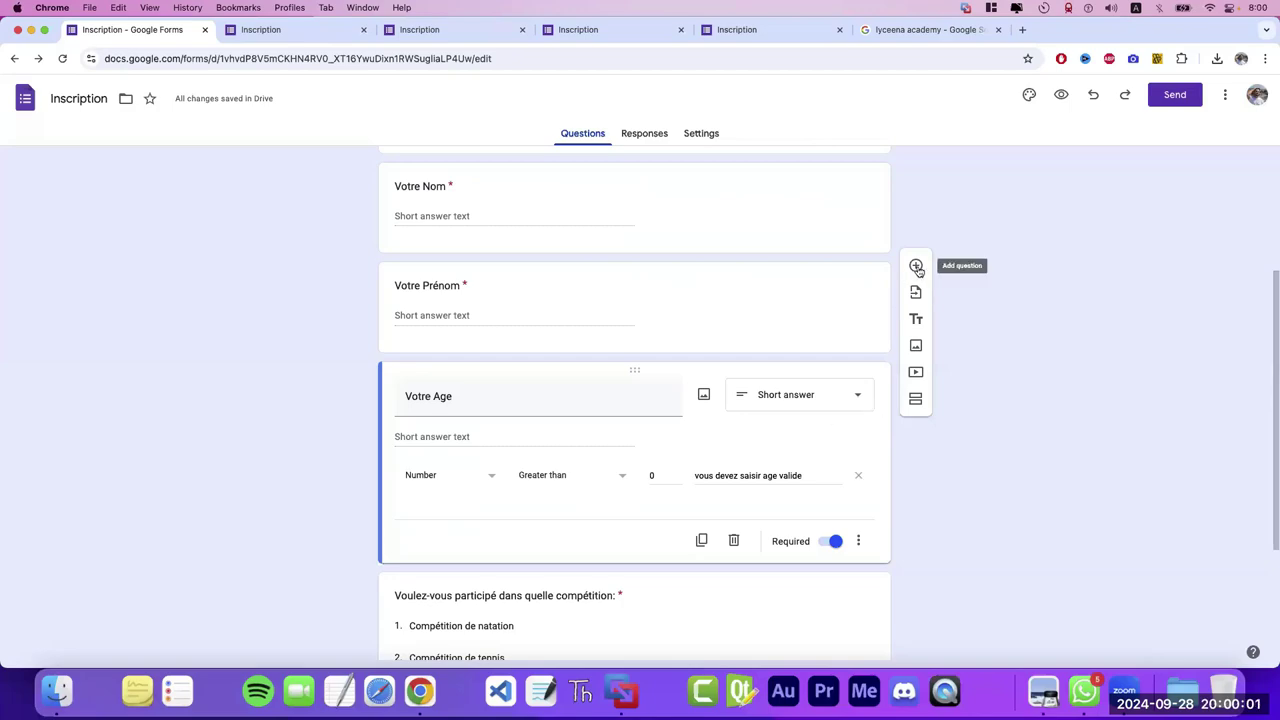
click(916, 266)
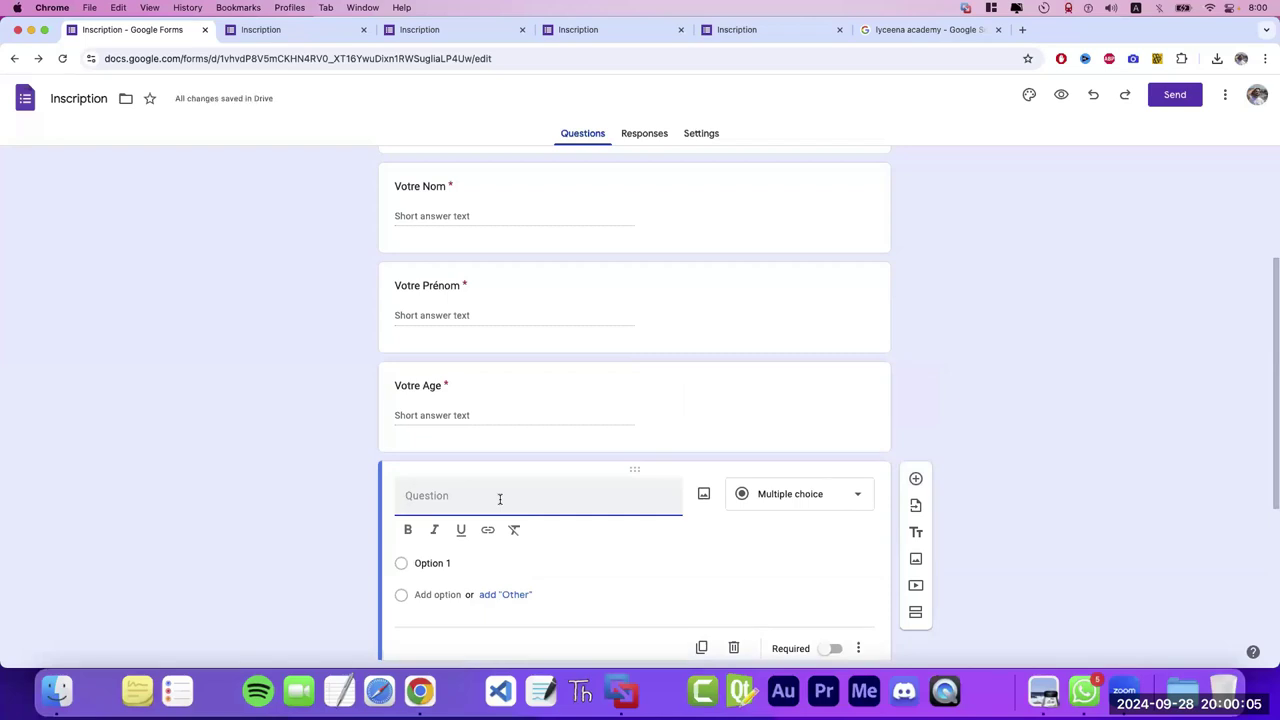
text(Votre Genre)
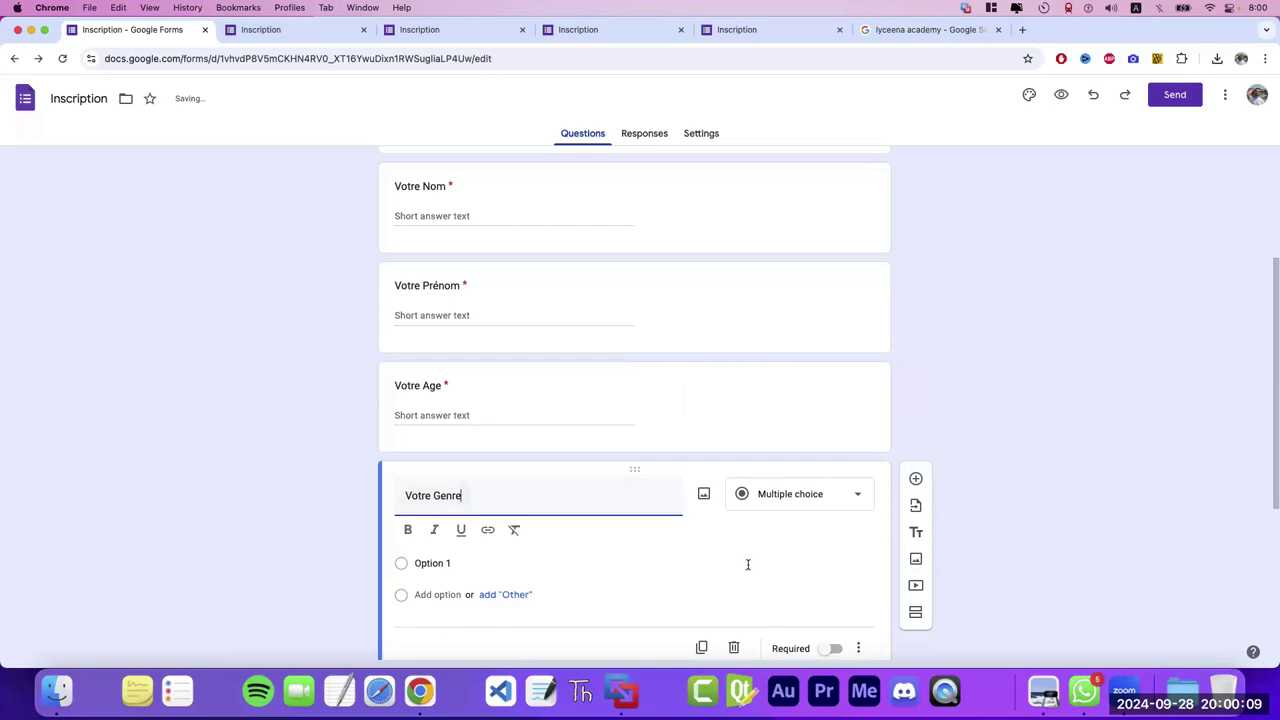
click(831, 650)
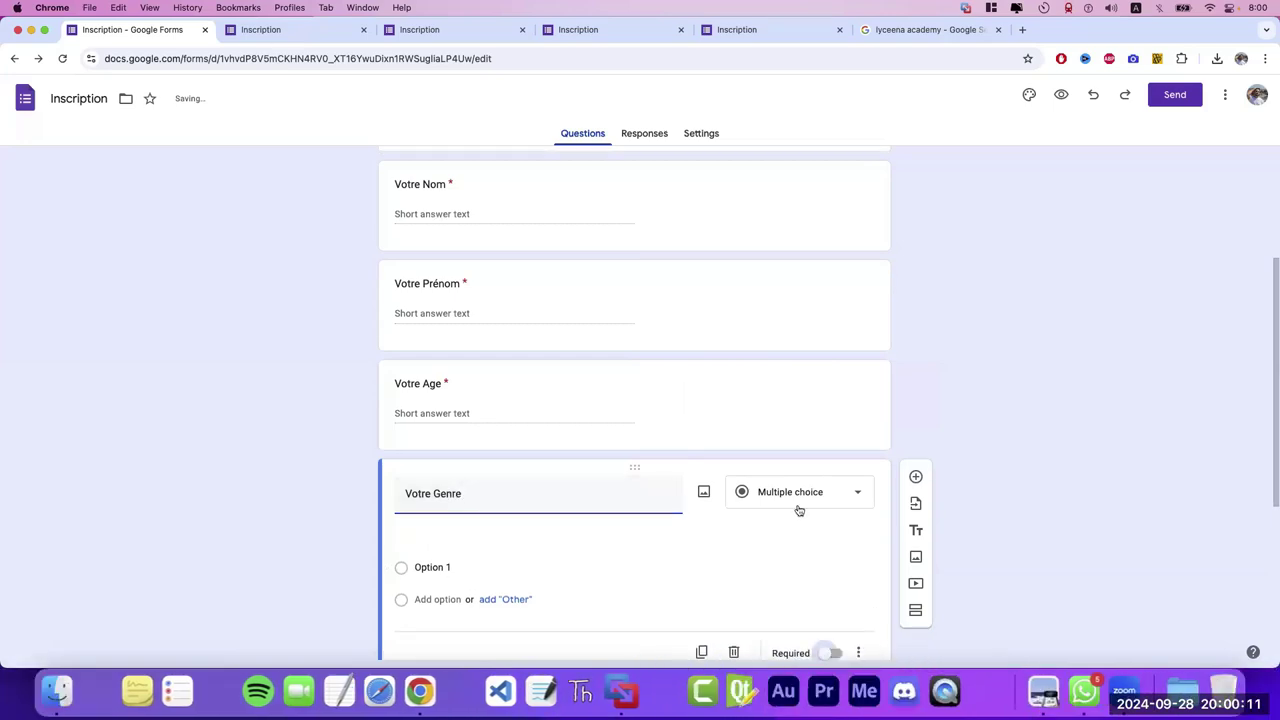
click(797, 497)
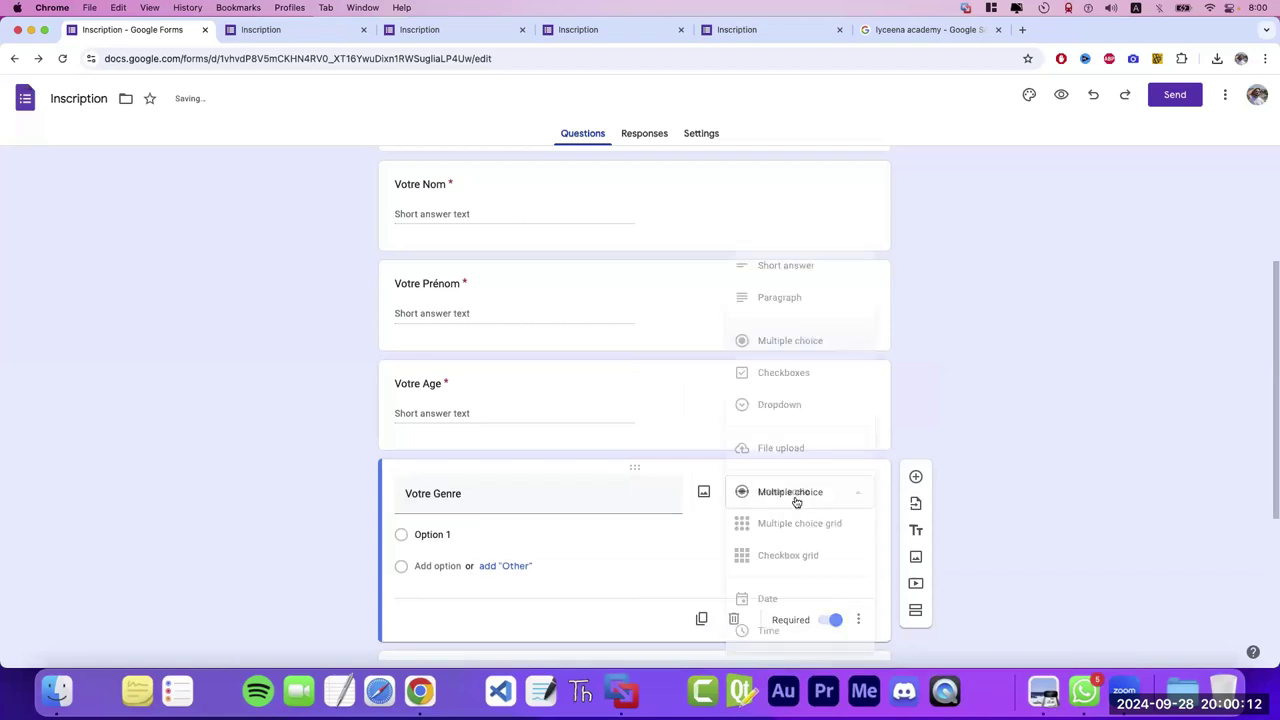
click(768, 344)
- Give Votre Genre the two options Femme and Homme
click(440, 535)
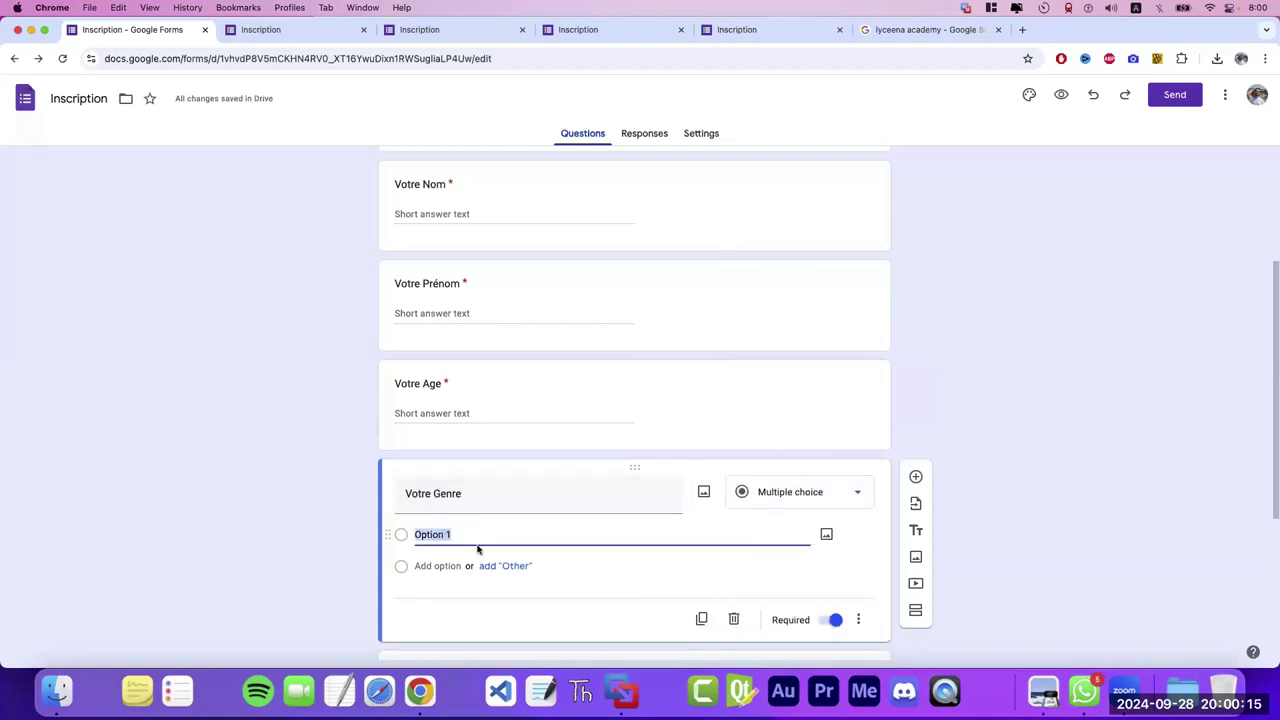
text(Homm)
key(BackSpace)
key(BackSpace)
key(BackSpace)
text(Femme)
key(Return)
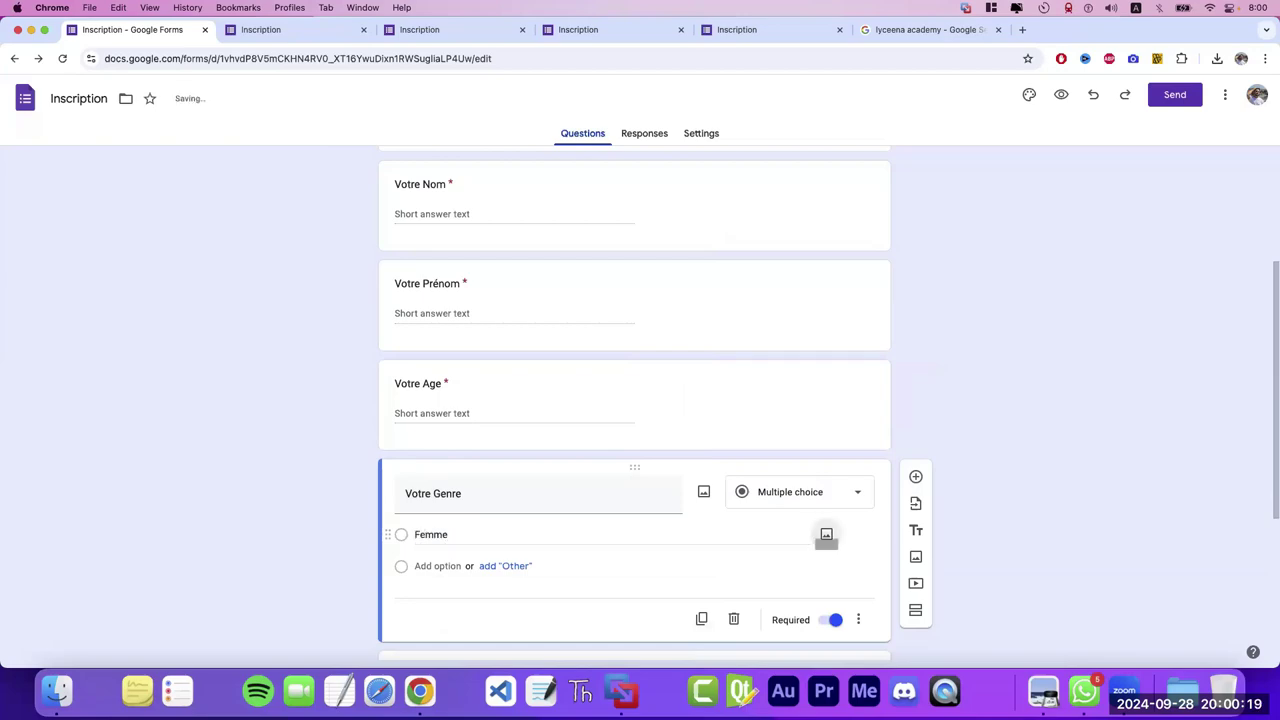
text(Hom)
key(BackSpace)
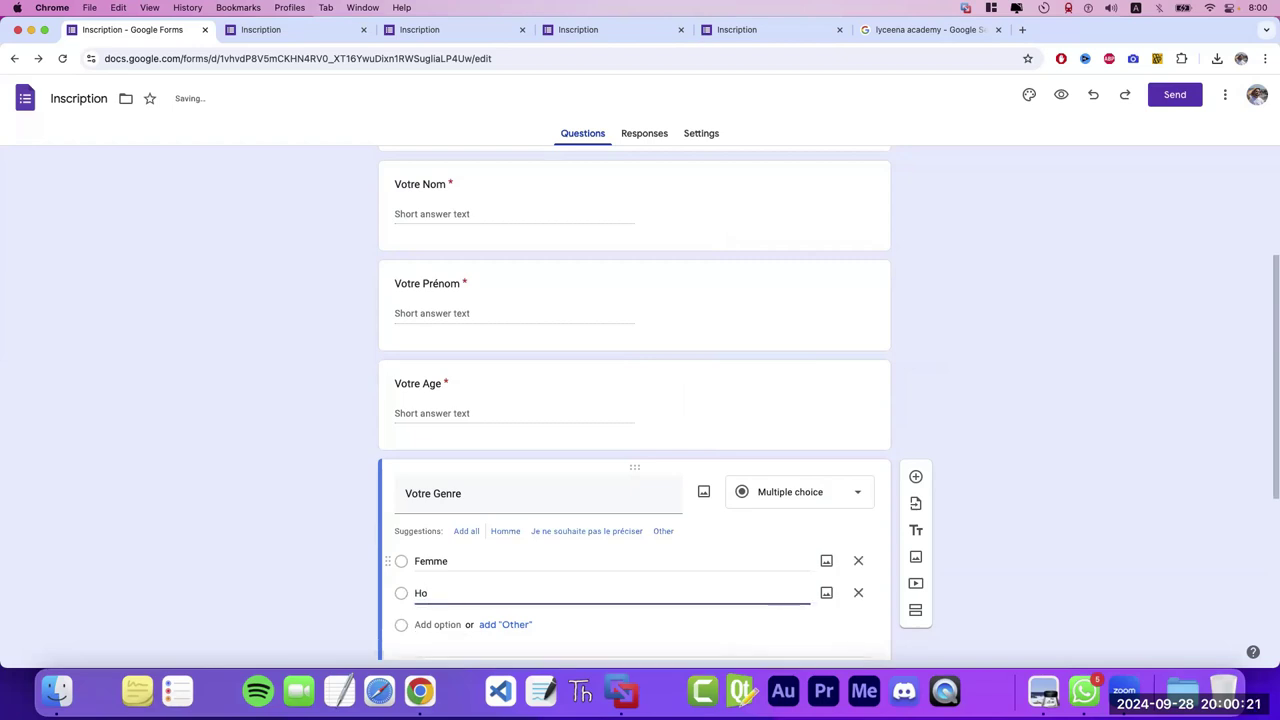
text(me)
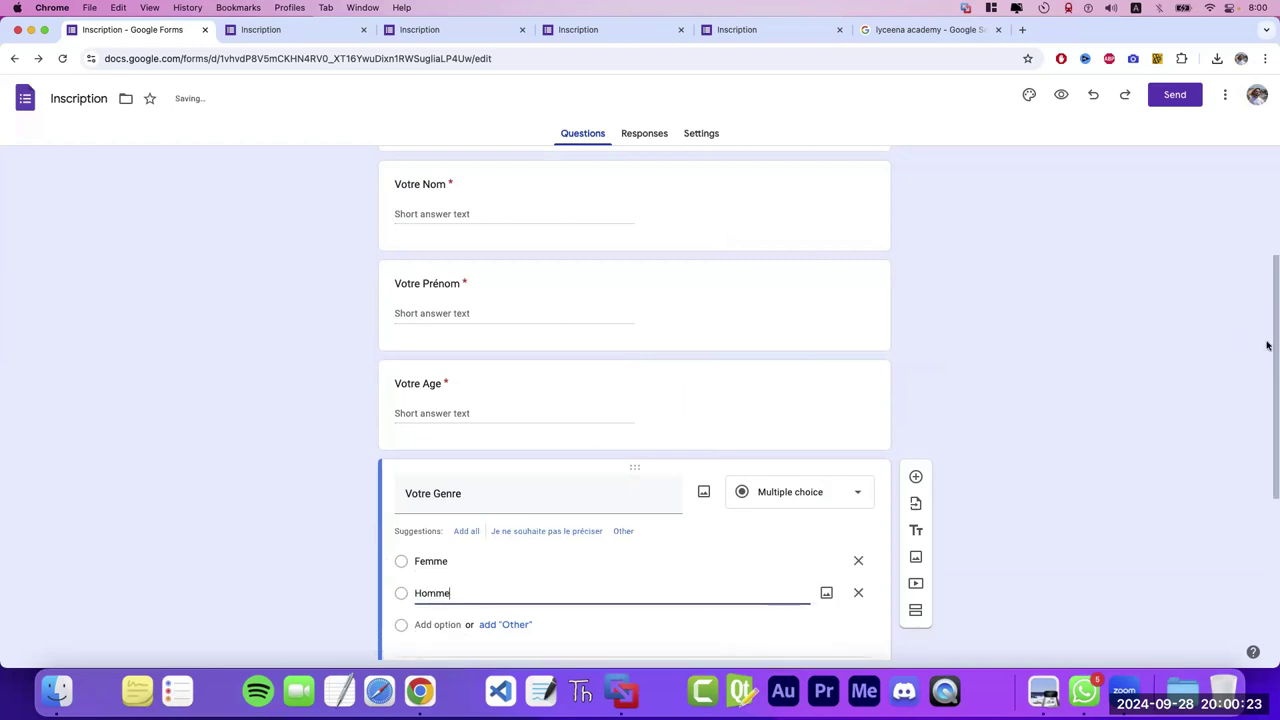
drag(1268, 343, 1271, 485)
scroll(1271, 485, down, 1)
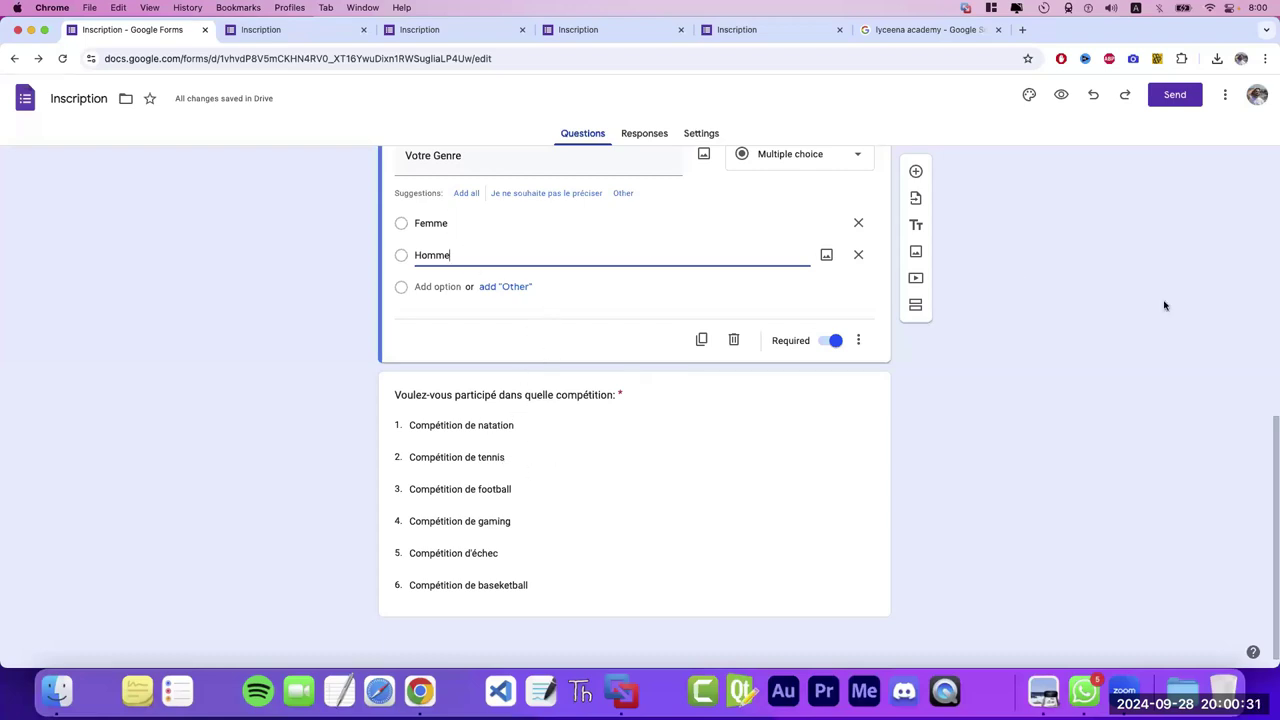
drag(1271, 440, 1271, 262)
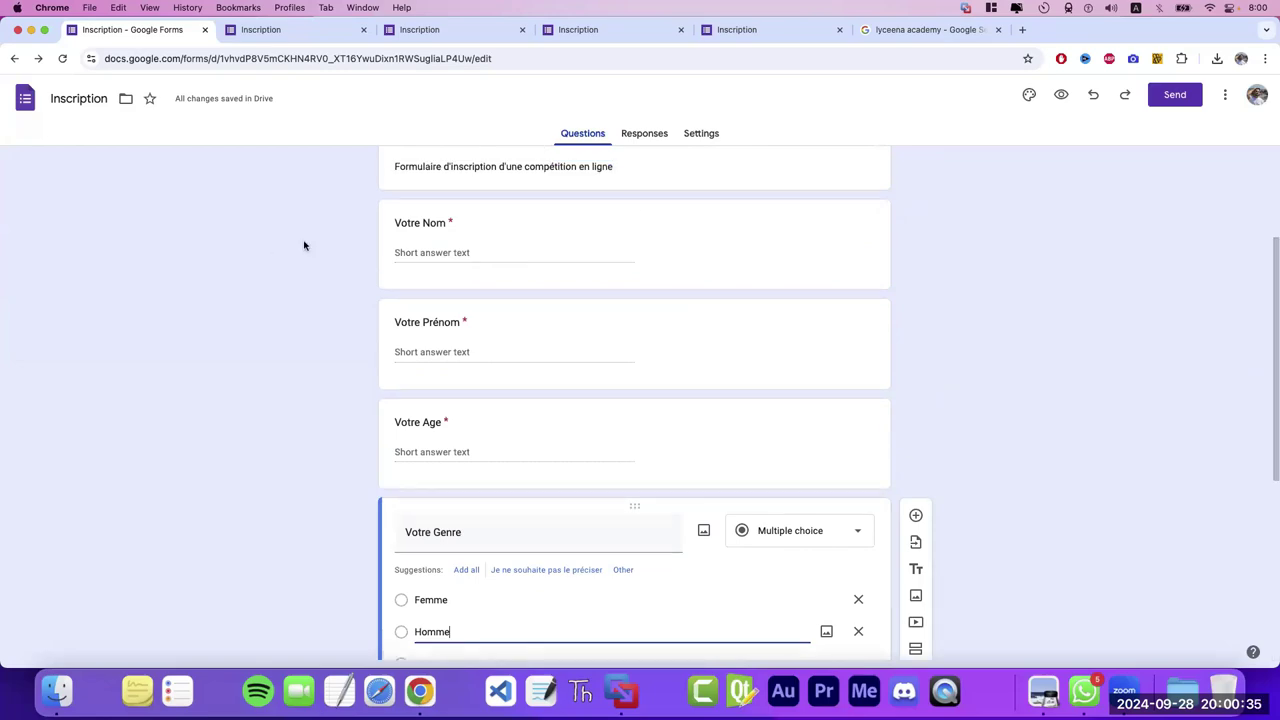
- Finish the Homme option and return from the live form to the editor tab
click(484, 457)
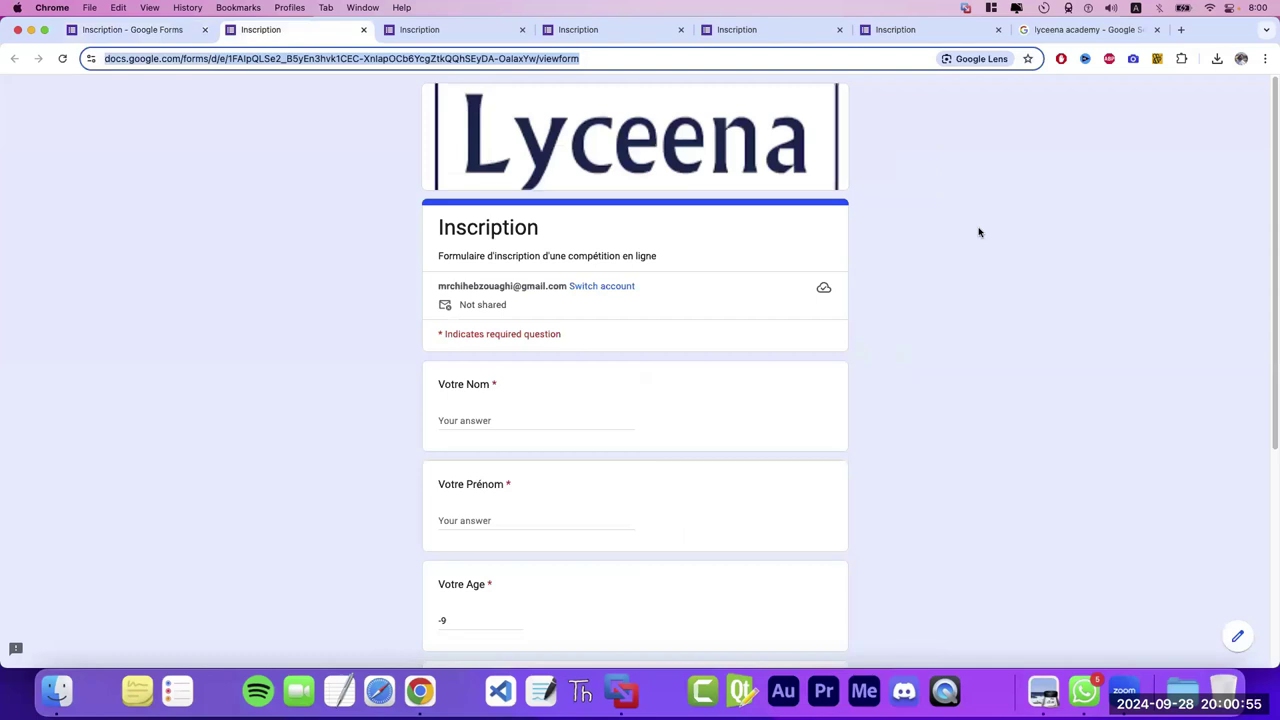
click(31, 29)
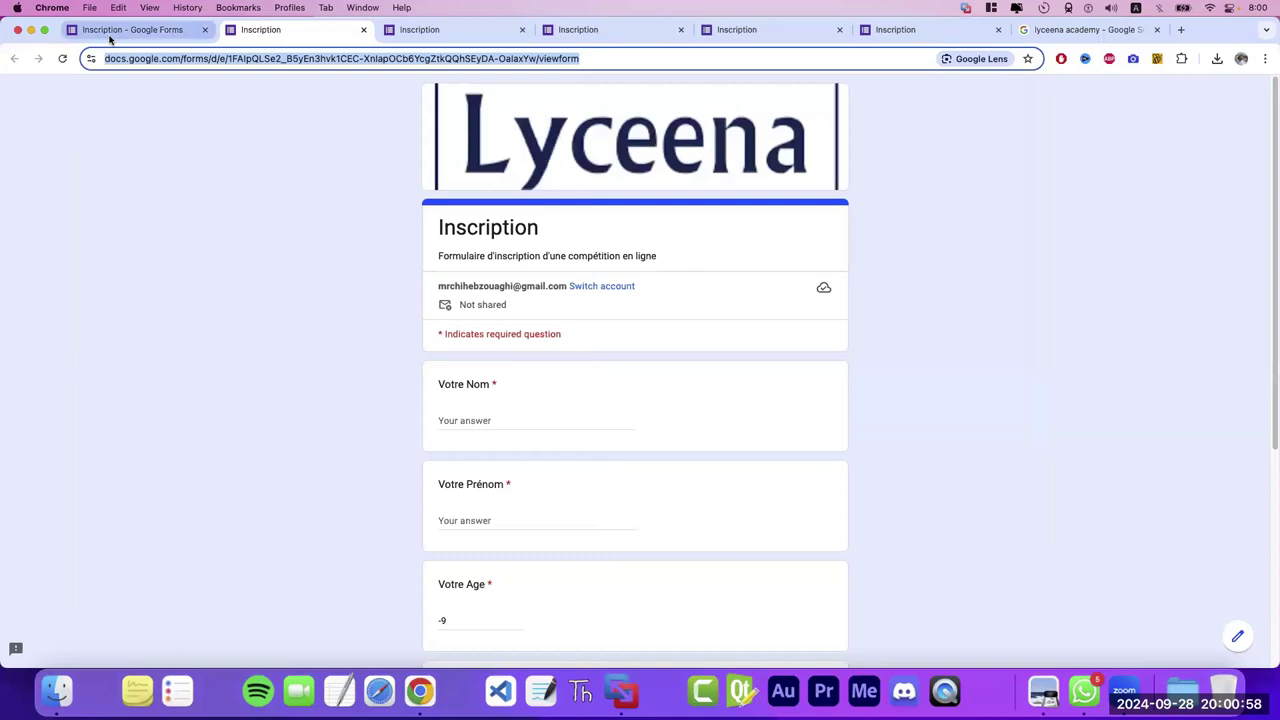
click(110, 30)
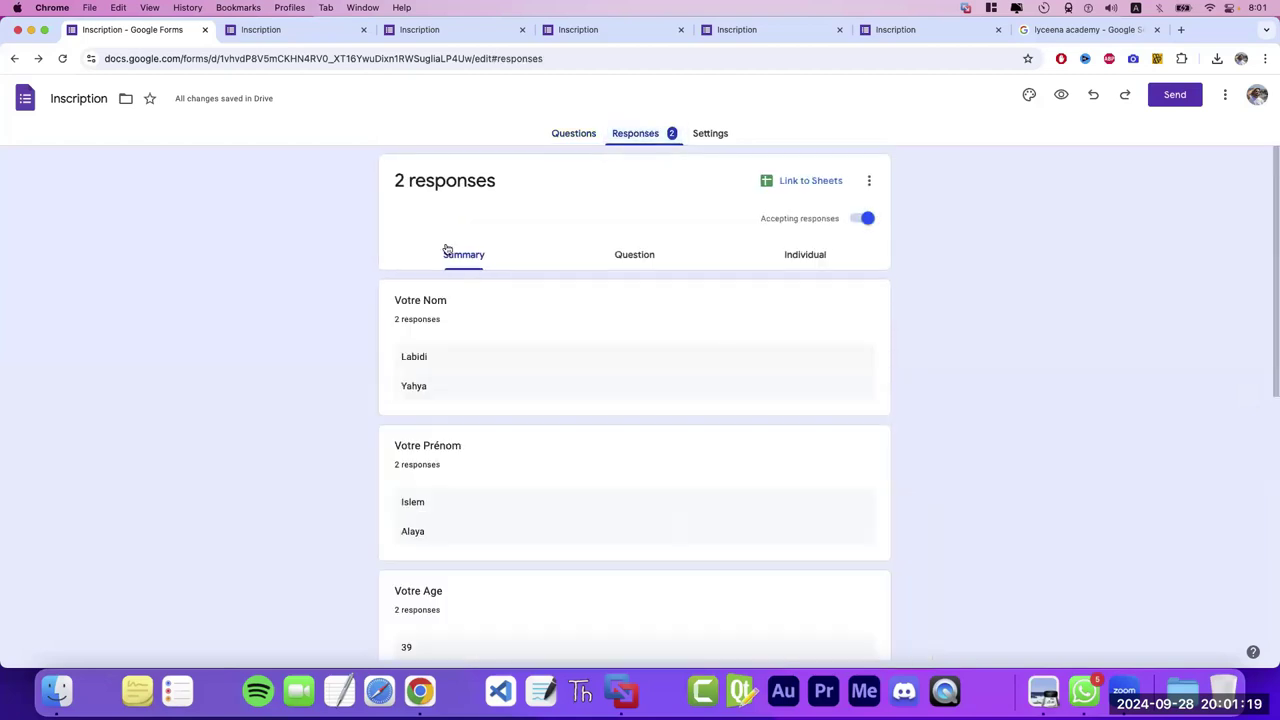
- Switch to Individual responses and review the first two responses
click(809, 260)
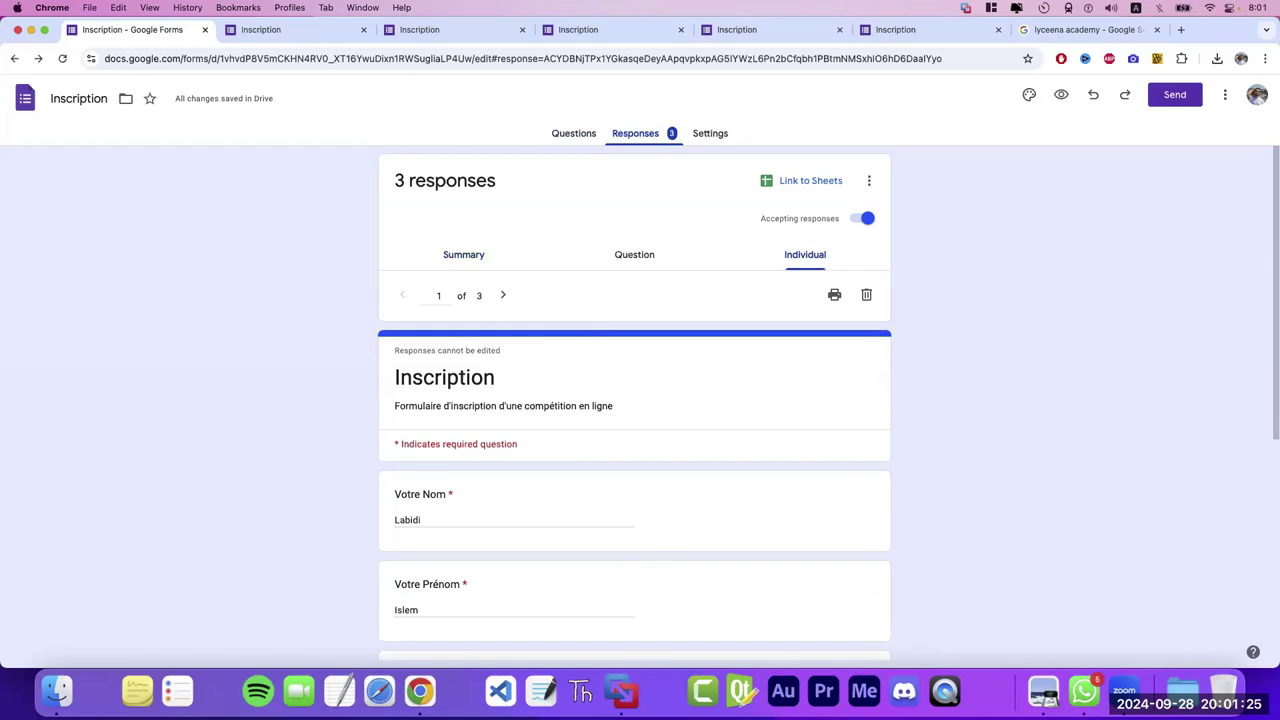
scroll(1271, 384, down, 1)
scroll(1271, 384, down, 5)
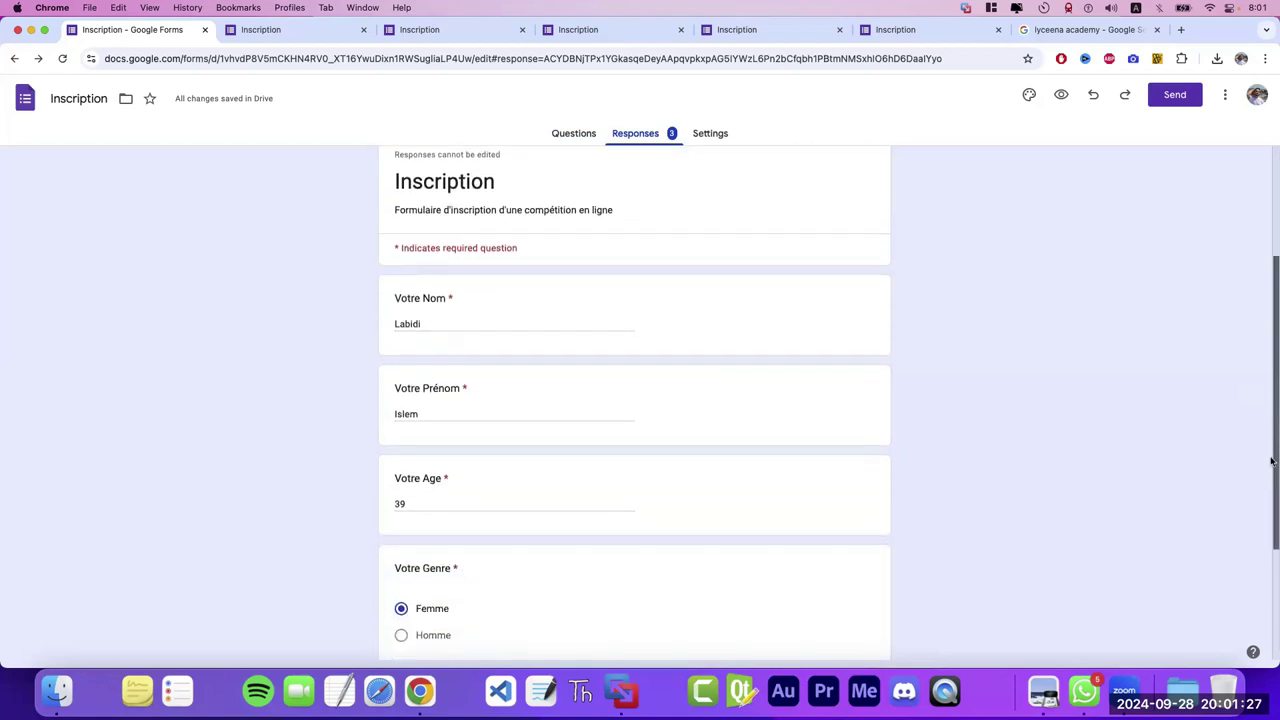
scroll(1271, 384, down, 2)
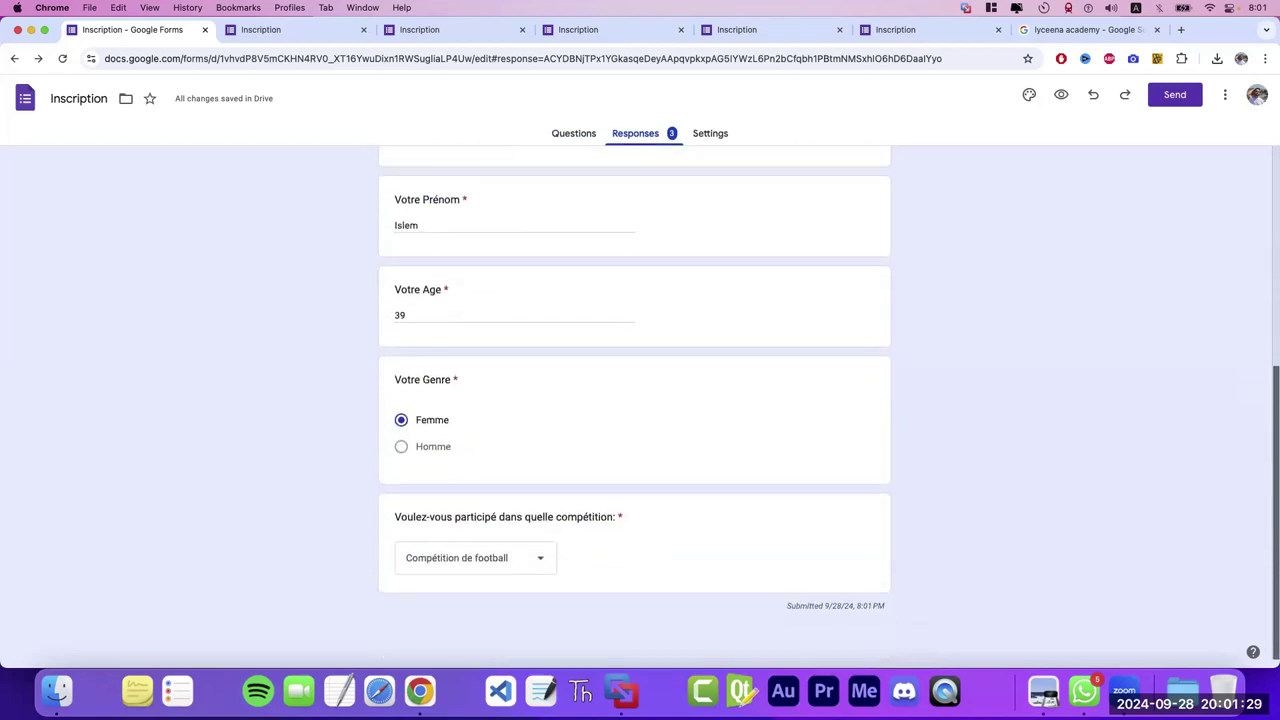
scroll(1271, 384, up, 8)
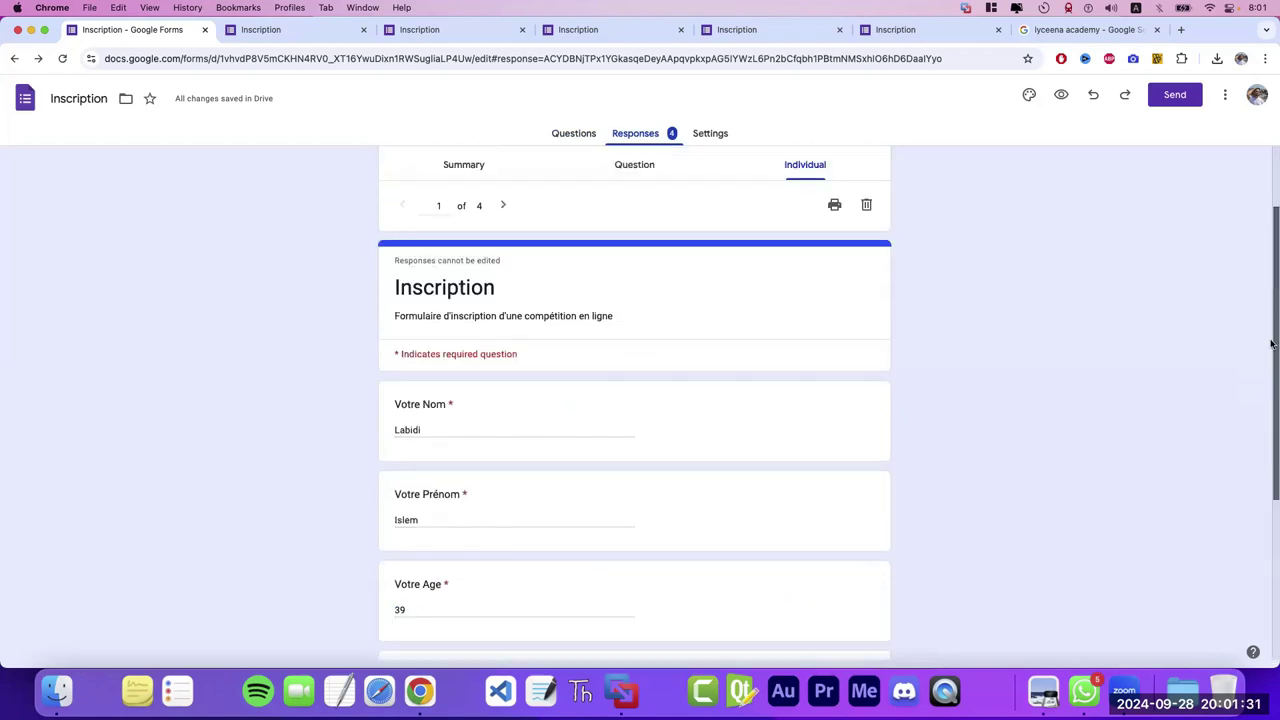
click(502, 295)
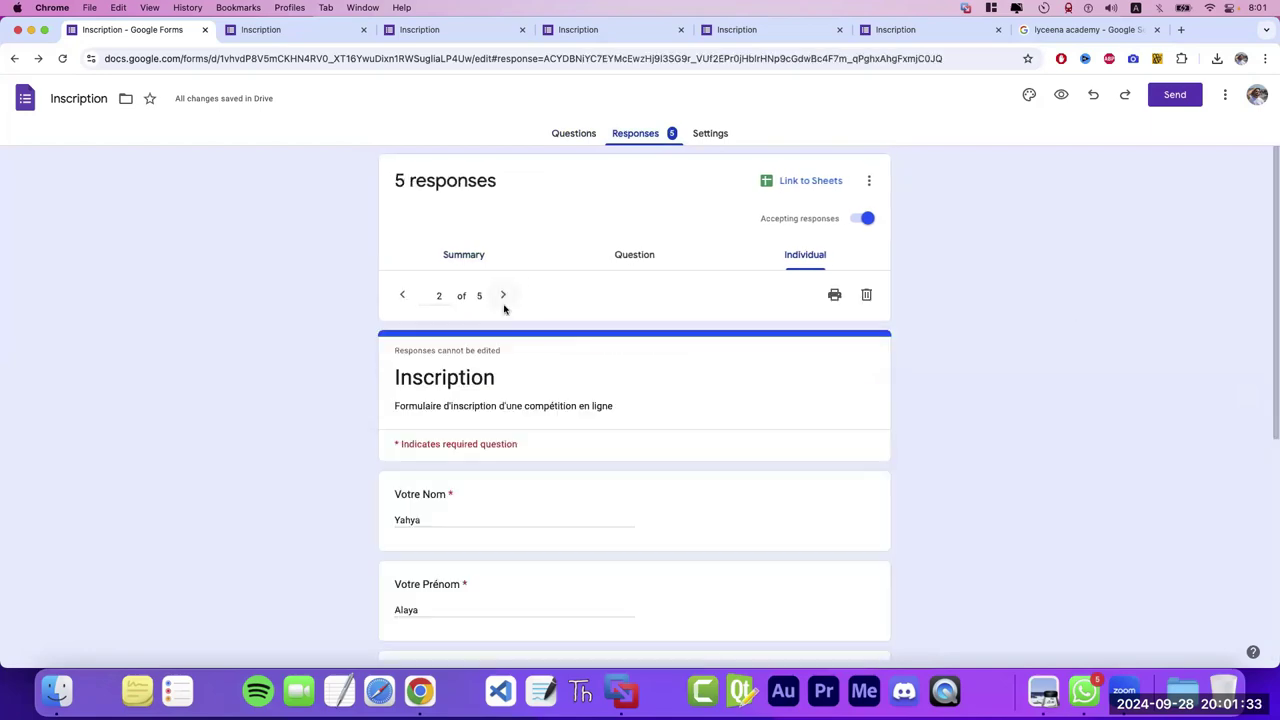
drag(1271, 253, 1271, 362)
scroll(1271, 362, down, 2)
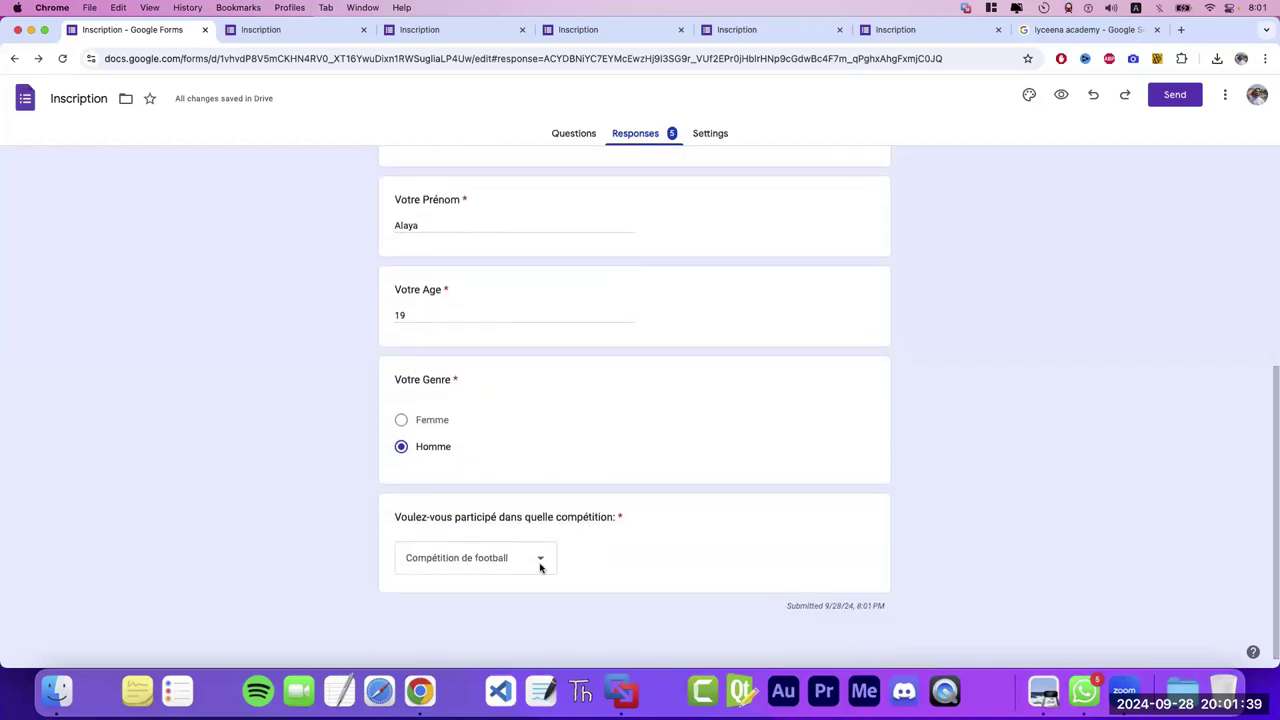
drag(1272, 448, 1265, 212)
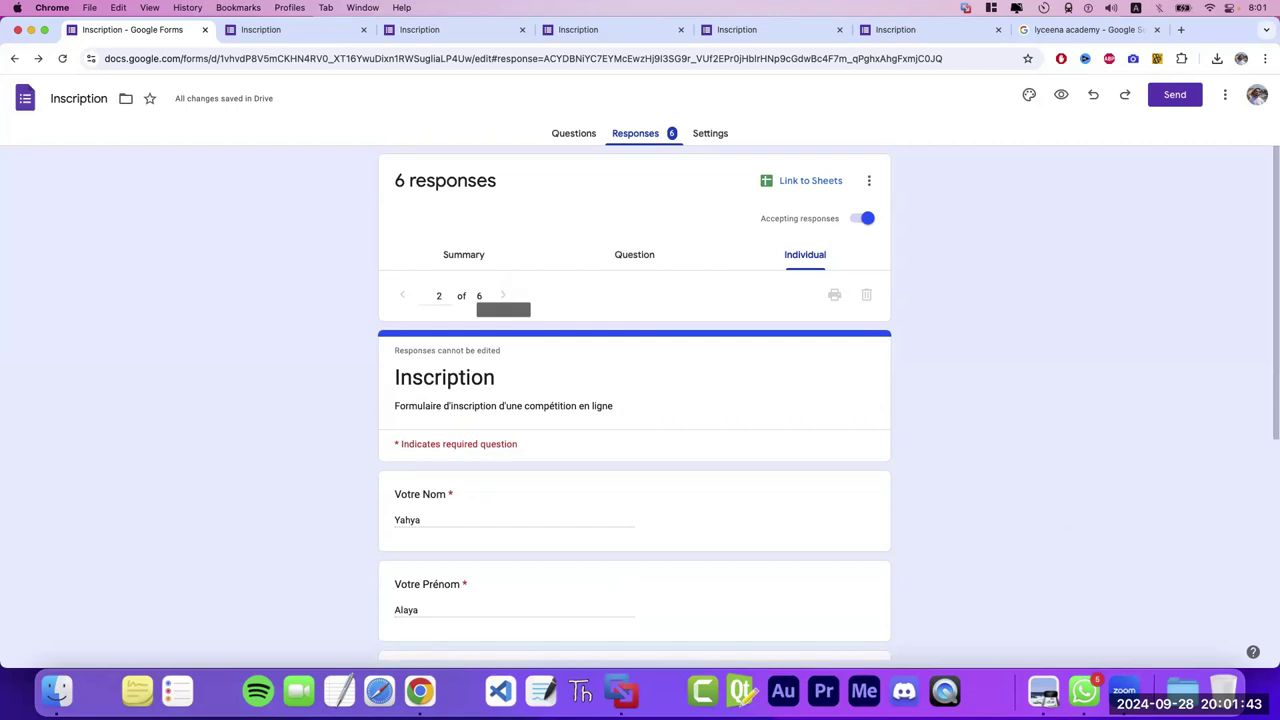
drag(1272, 262, 1273, 482)
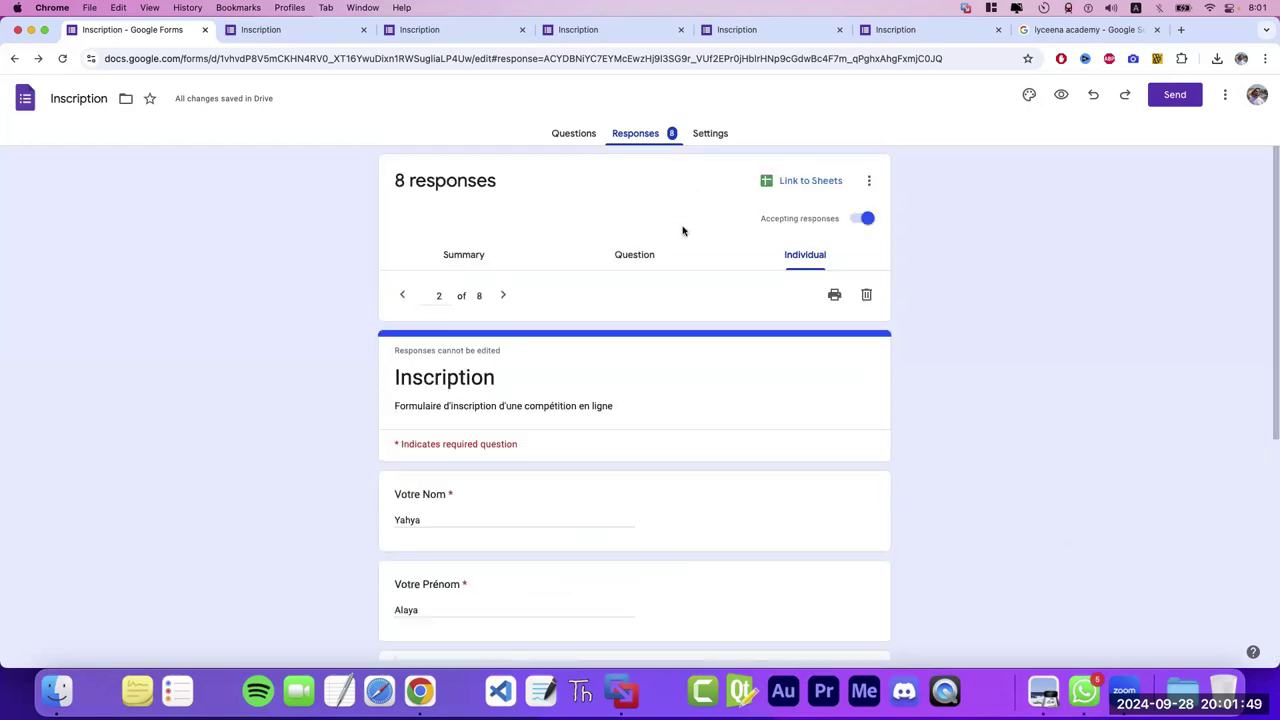
- Step through and read responses three to seven
click(506, 296)
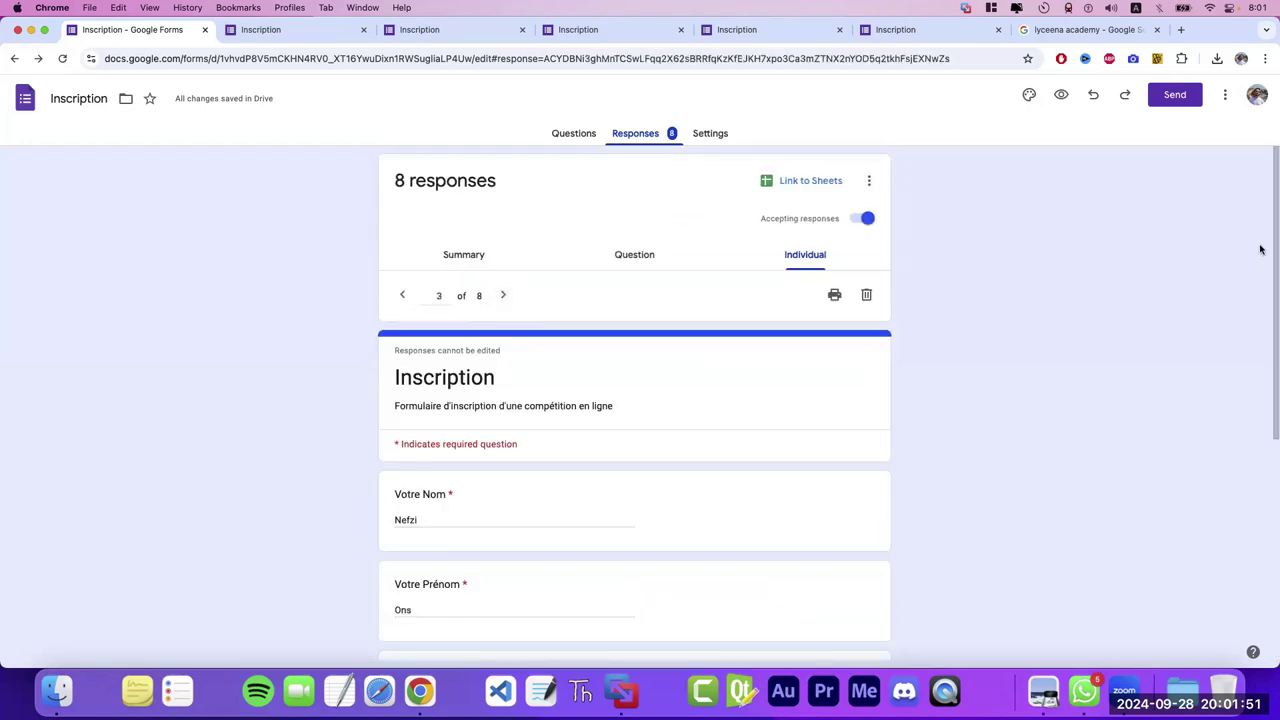
drag(1271, 256, 1272, 471)
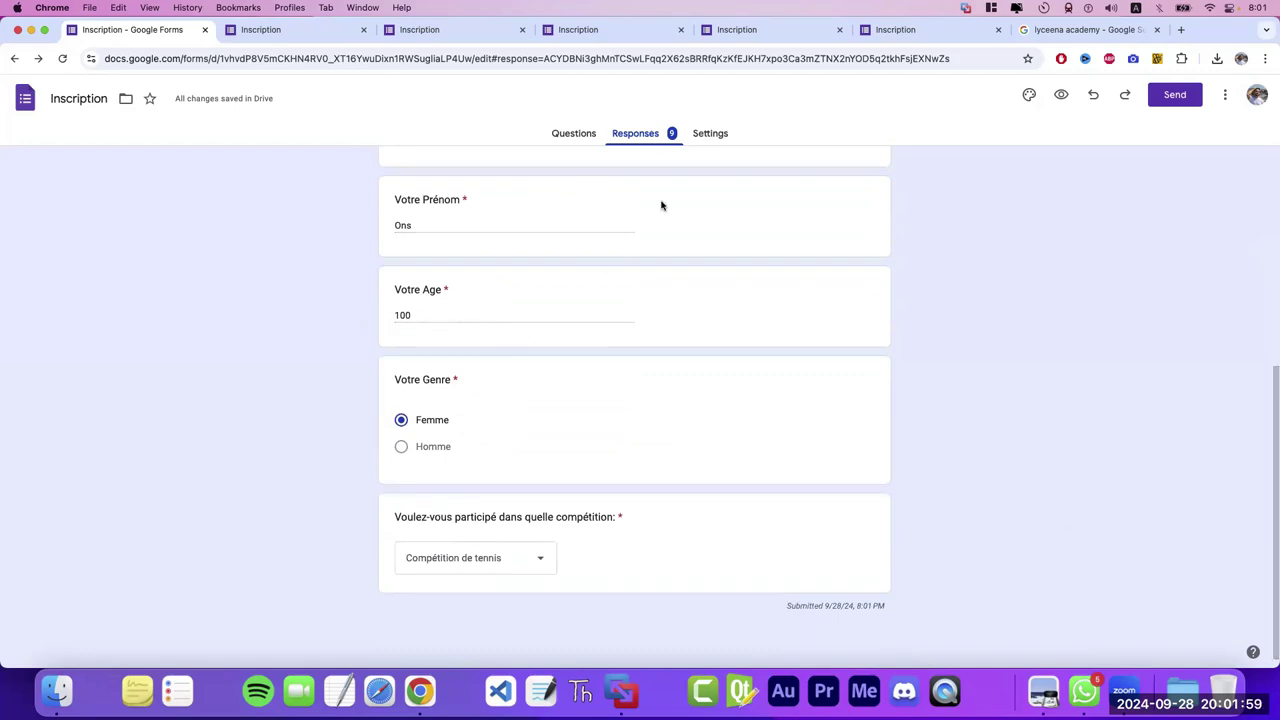
drag(1272, 401, 1265, 235)
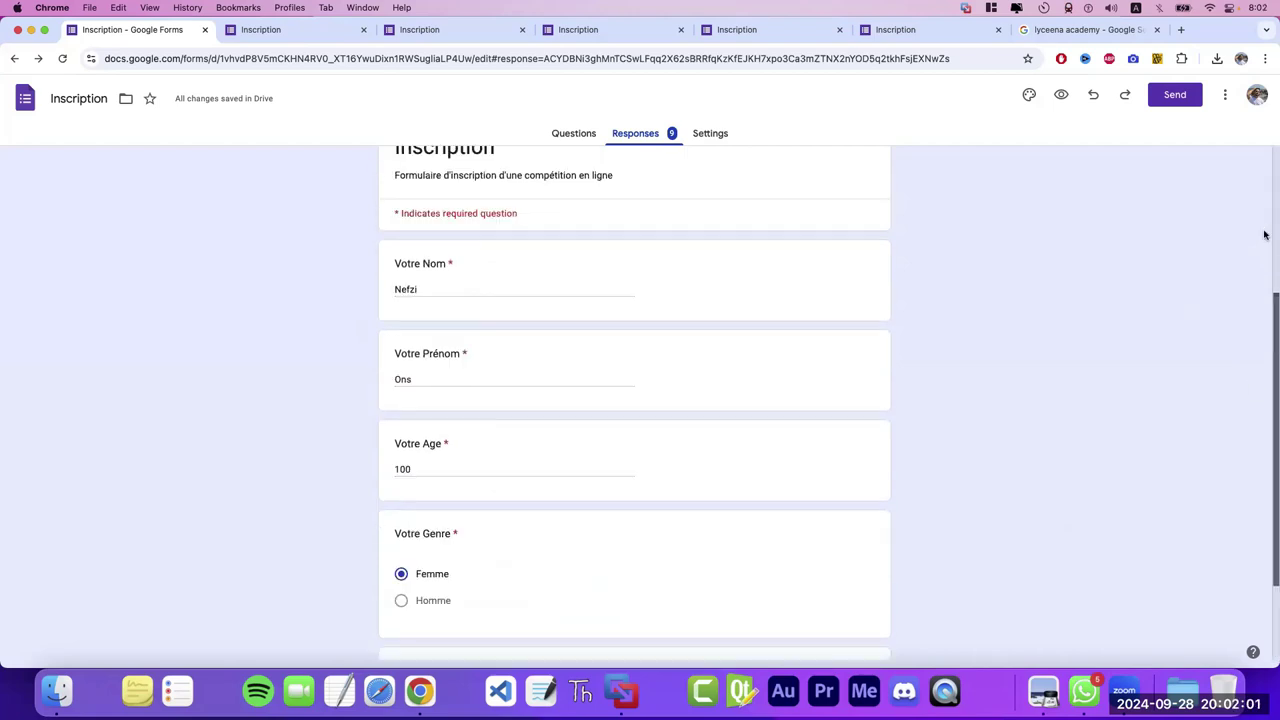
scroll(1265, 235, up, 3)
click(508, 294)
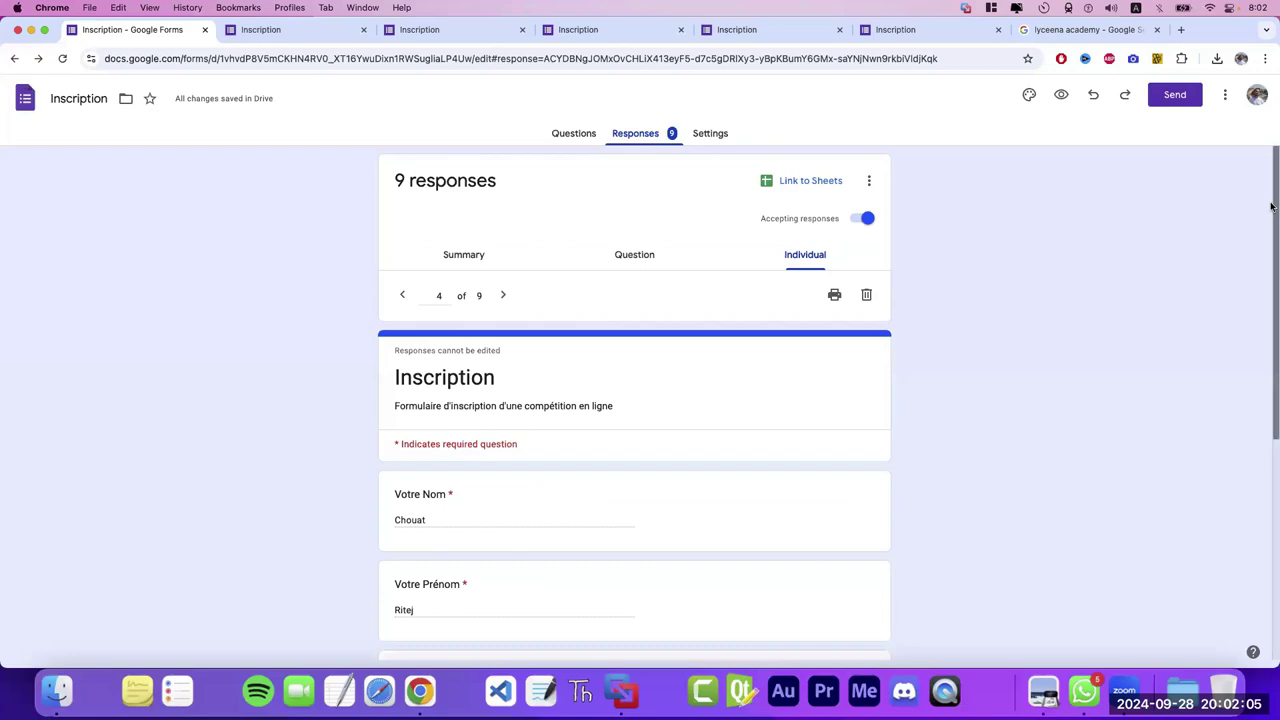
drag(1271, 206, 1271, 322)
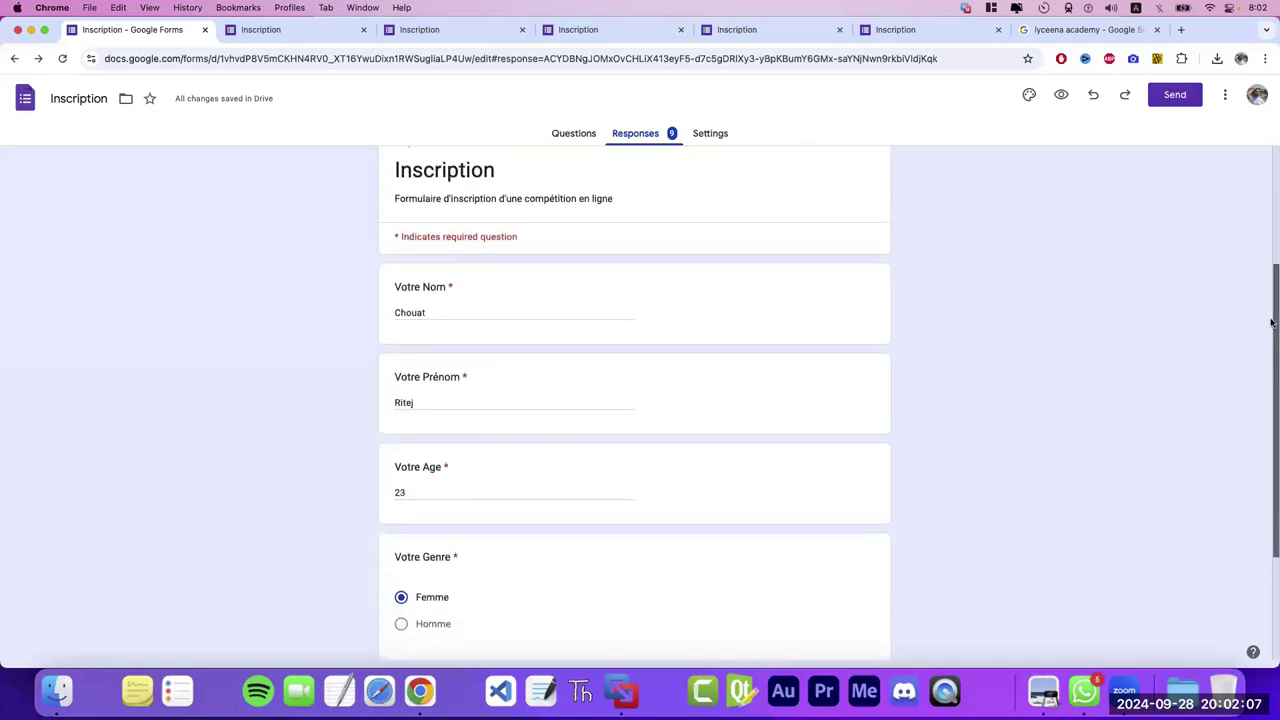
scroll(1271, 322, down, 2)
scroll(500, 300, up, 5)
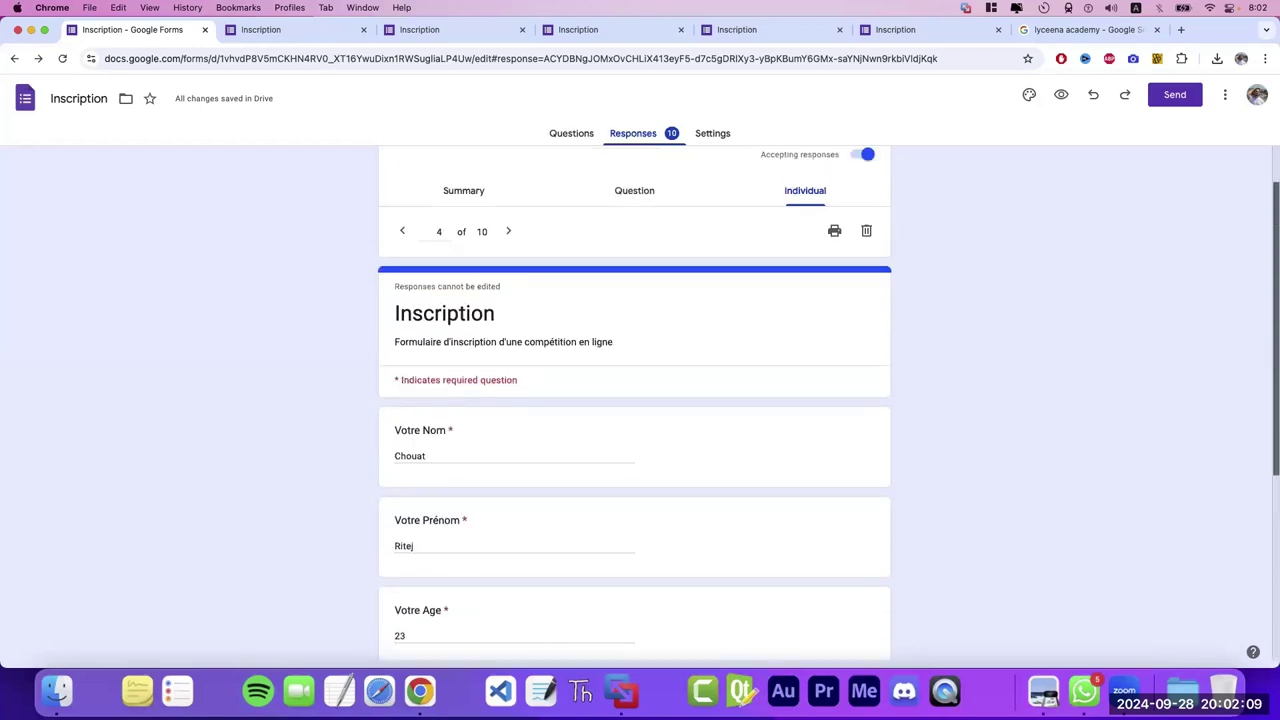
click(510, 296)
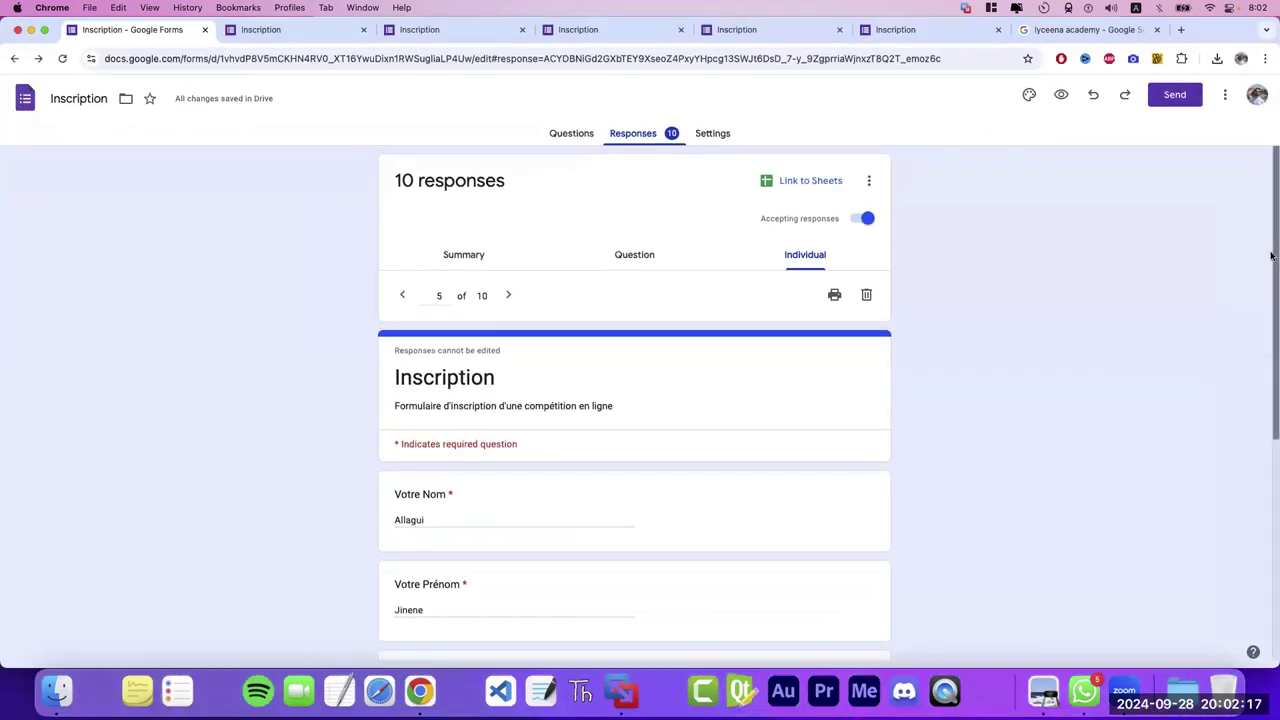
mouse_move(1271, 276)
mouse_down()
mouse_move(1271, 496)
mouse_move(1264, 265)
mouse_up()
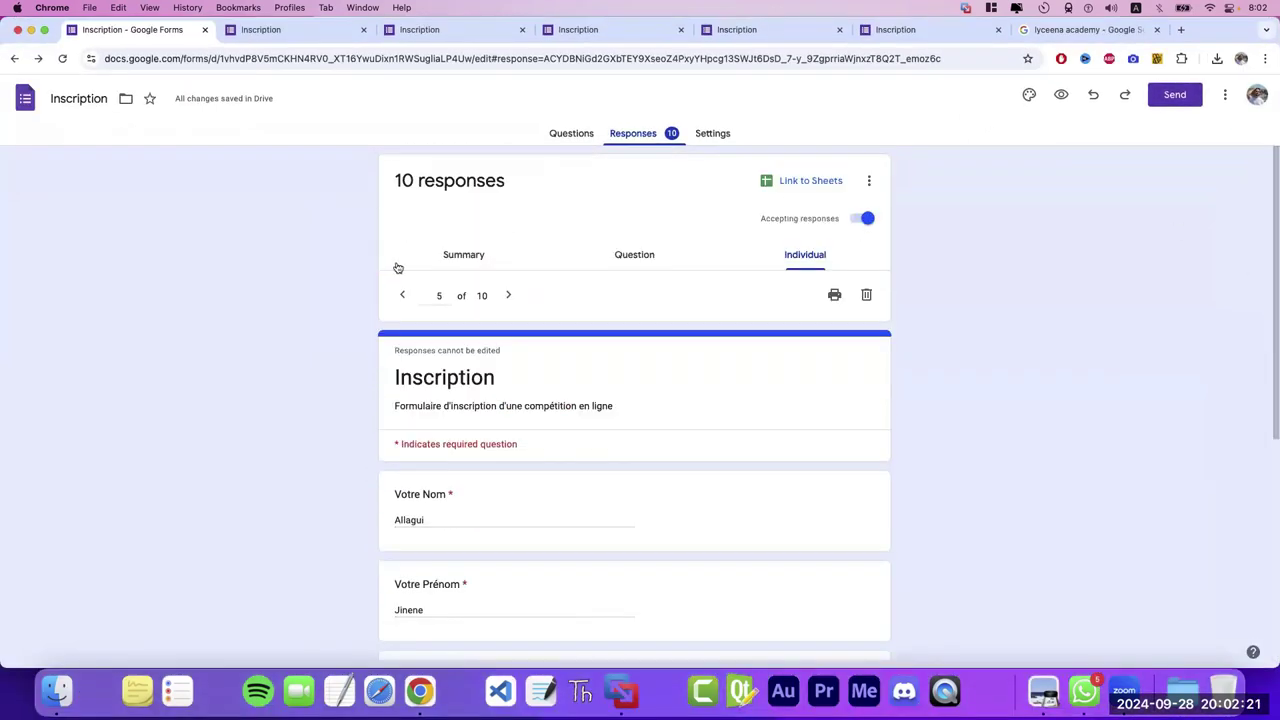
click(510, 295)
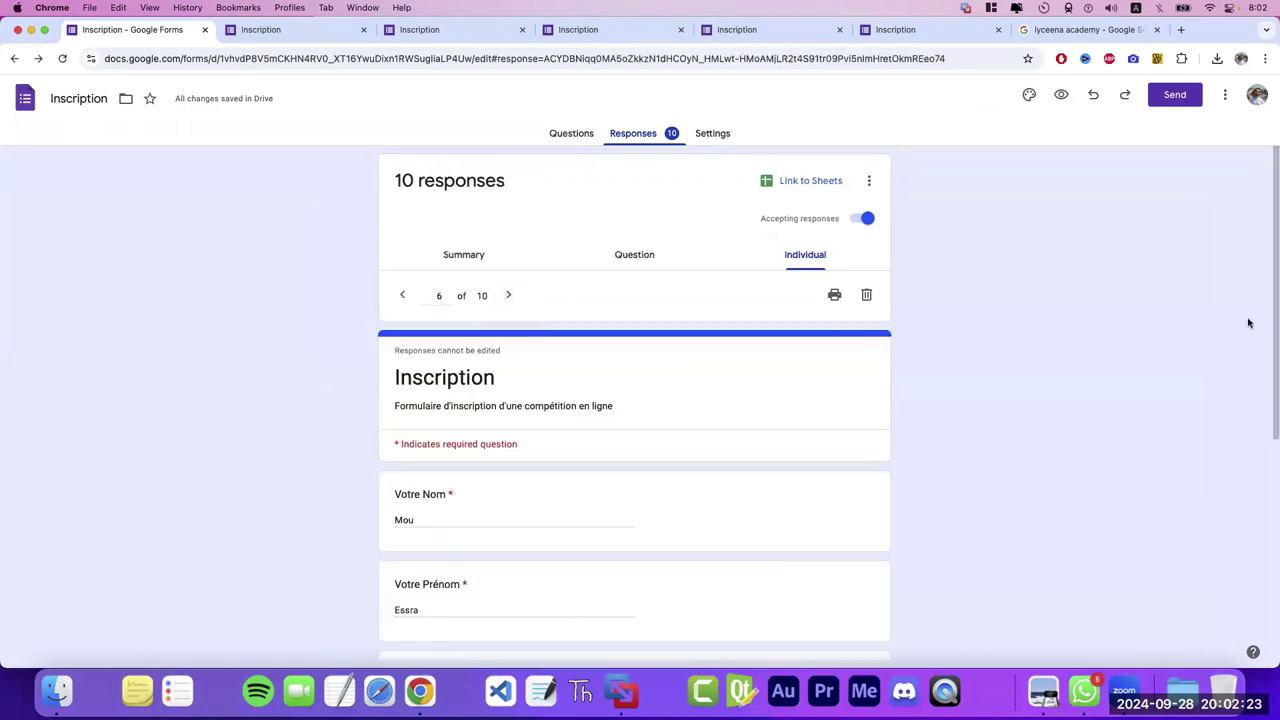
drag(1274, 281, 1272, 454)
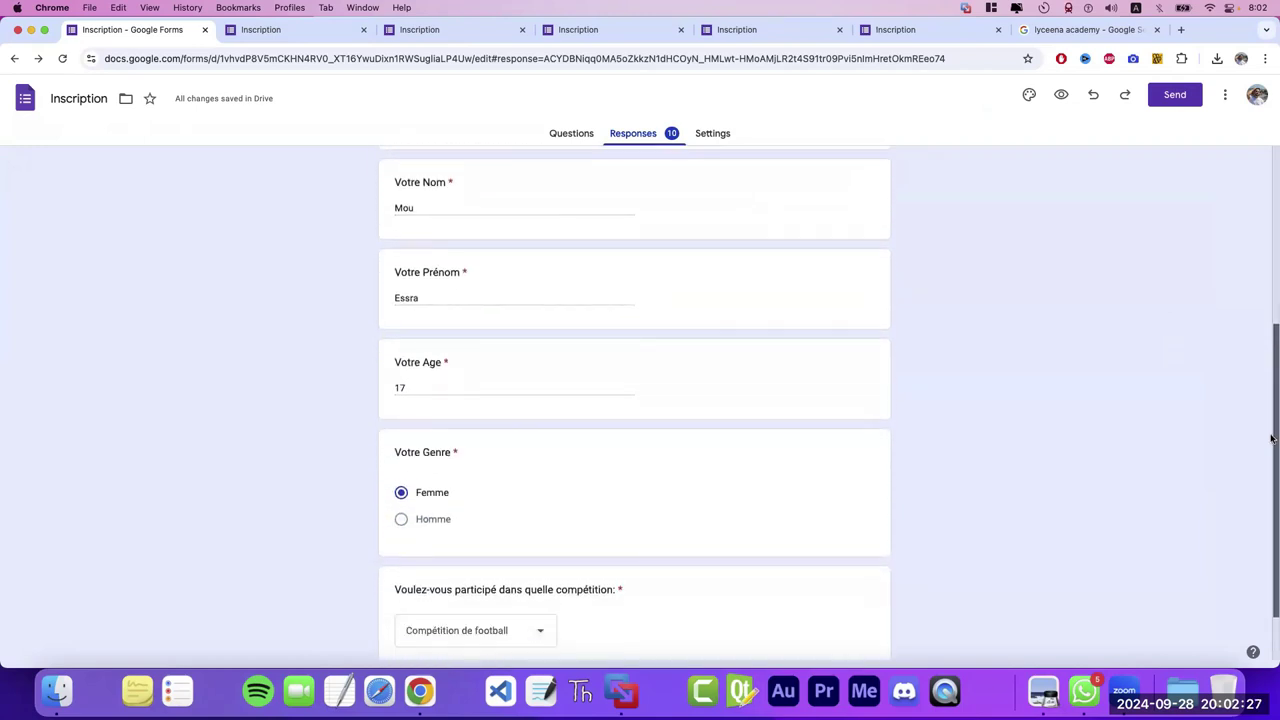
scroll(1272, 438, up, 3)
scroll(1272, 438, up, 3)
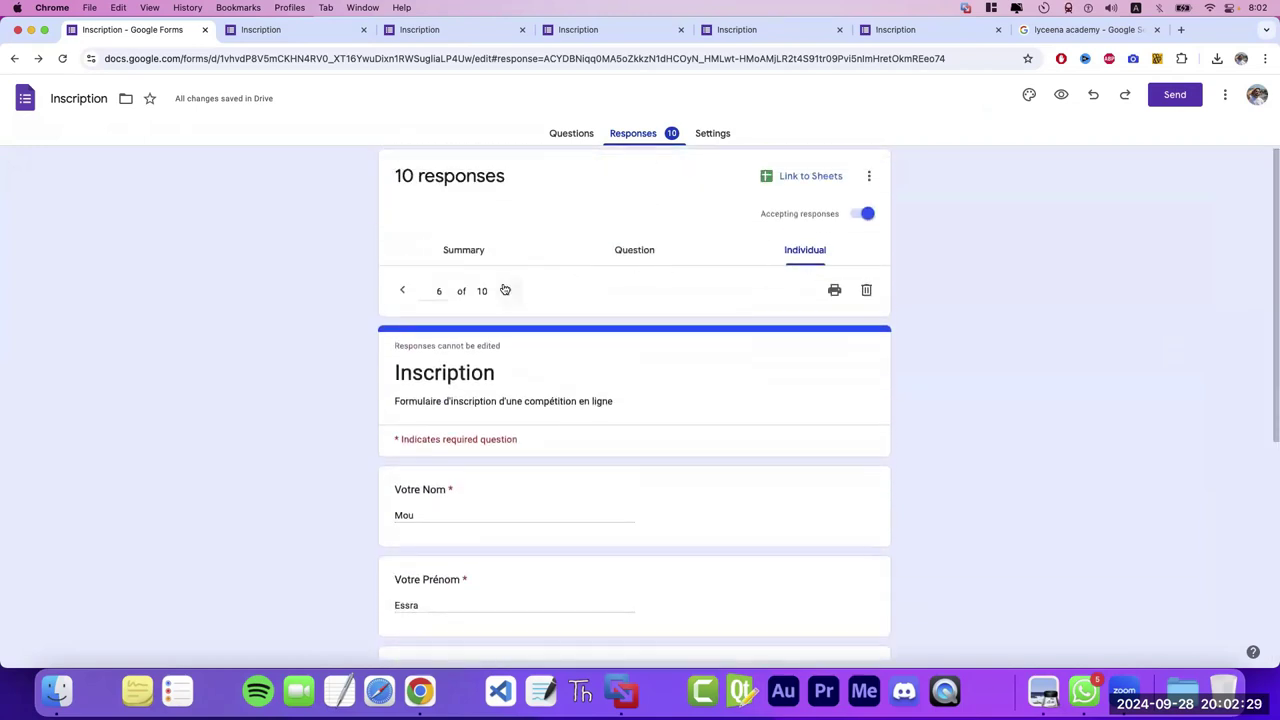
click(506, 290)
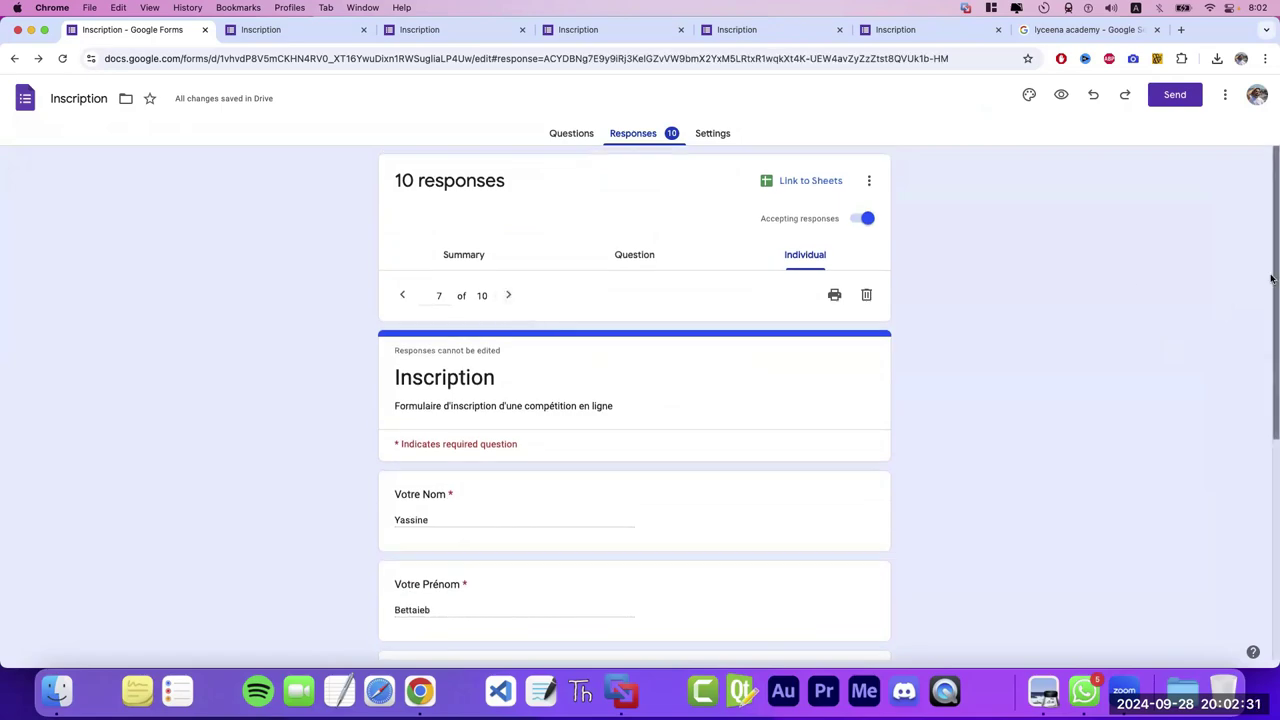
scroll(1272, 457, down, 5)
scroll(1272, 457, up, 5)
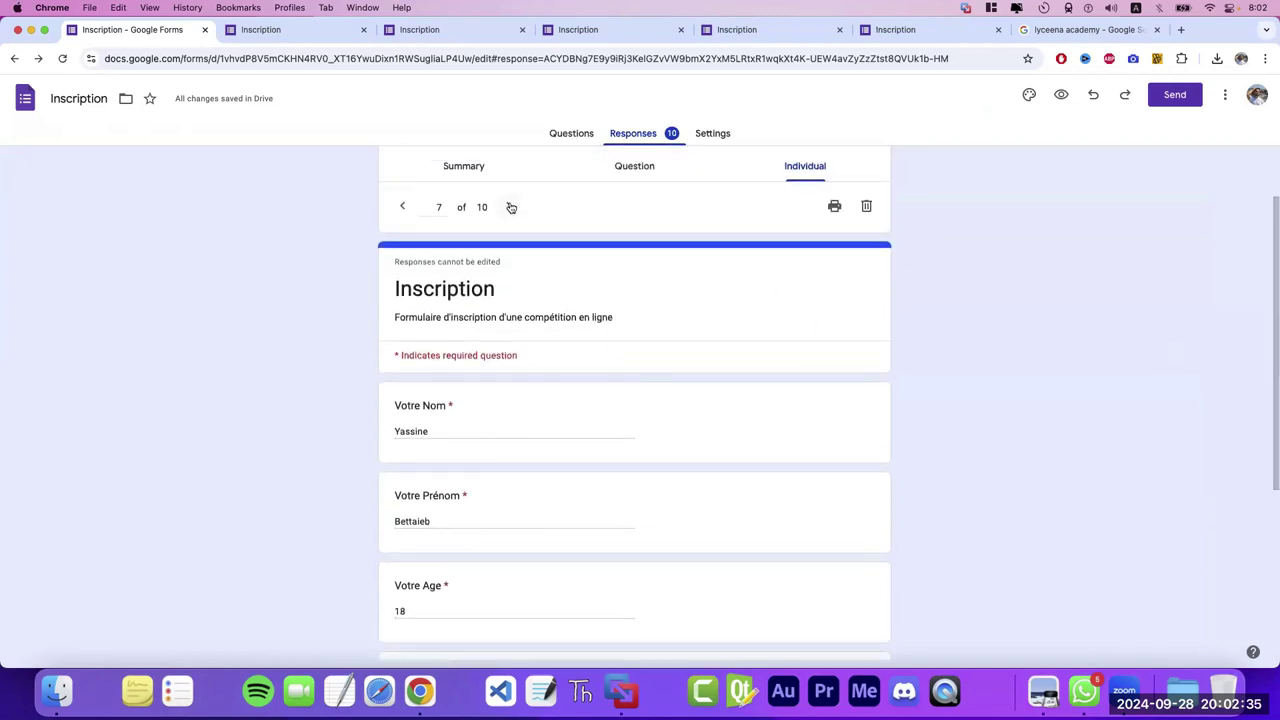
- Review responses 8, 9 and 10 of 10
click(508, 206)
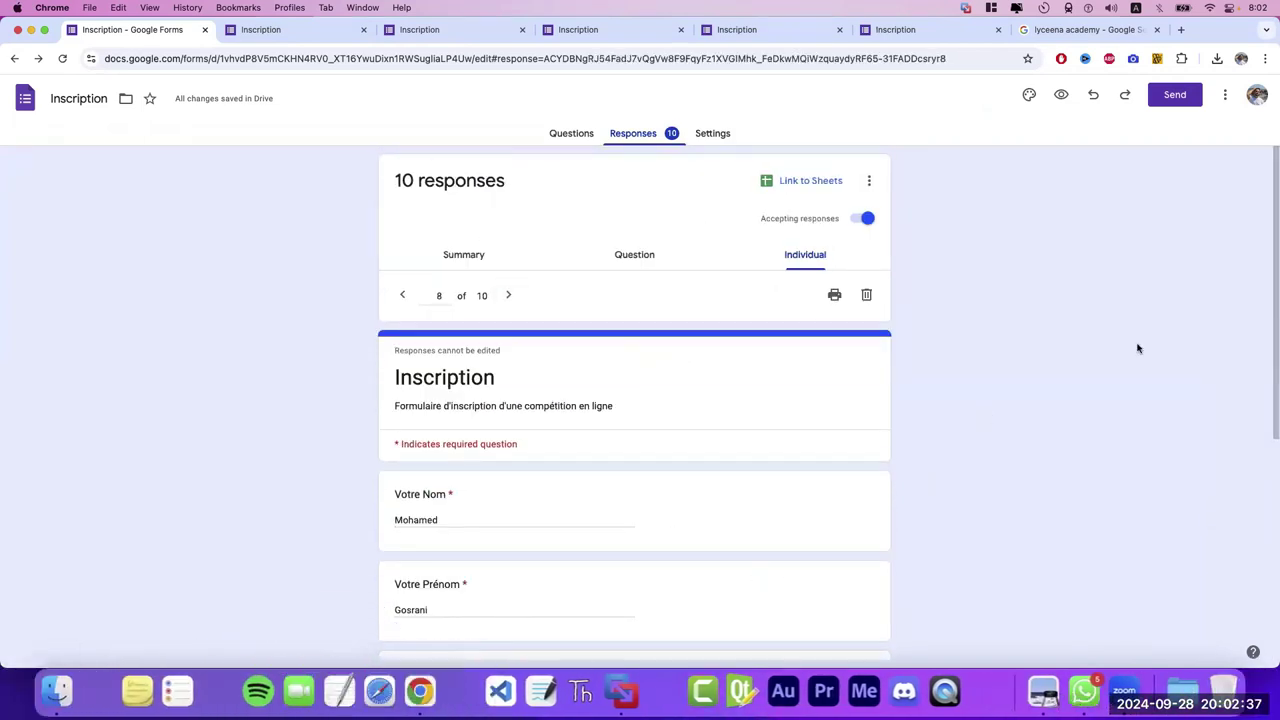
scroll(1270, 281, down, 5)
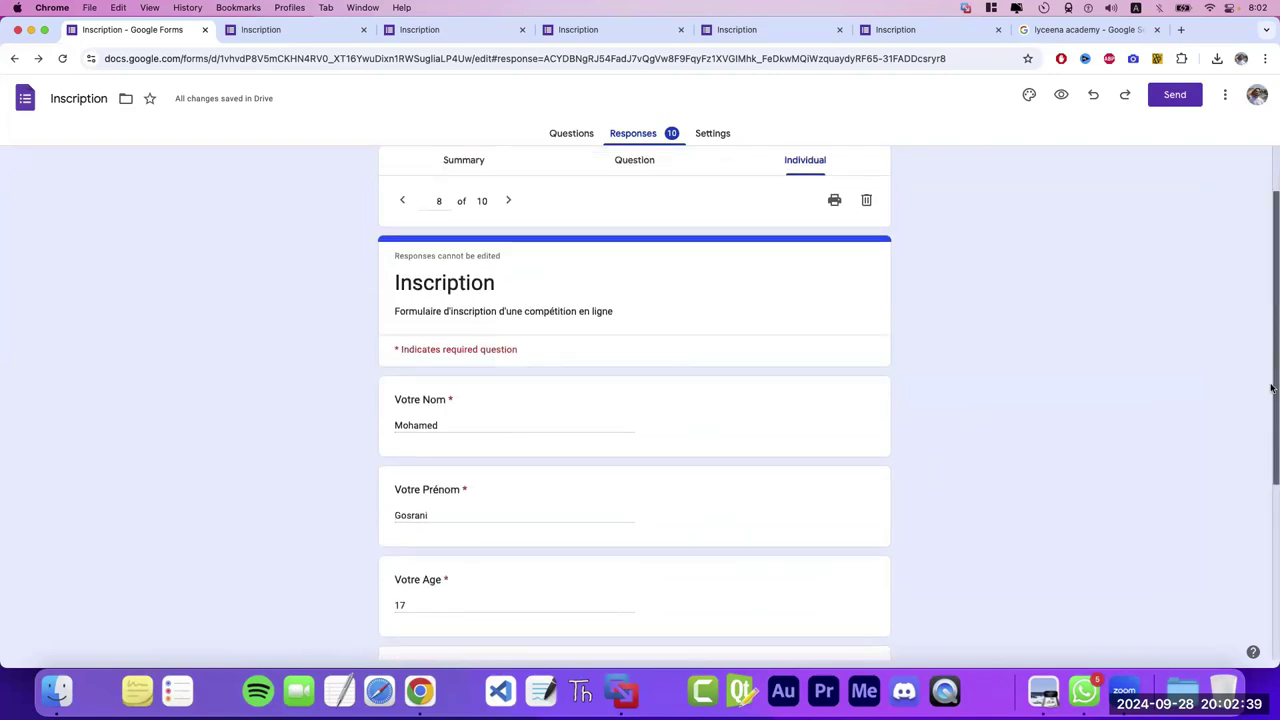
scroll(1270, 281, up, 5)
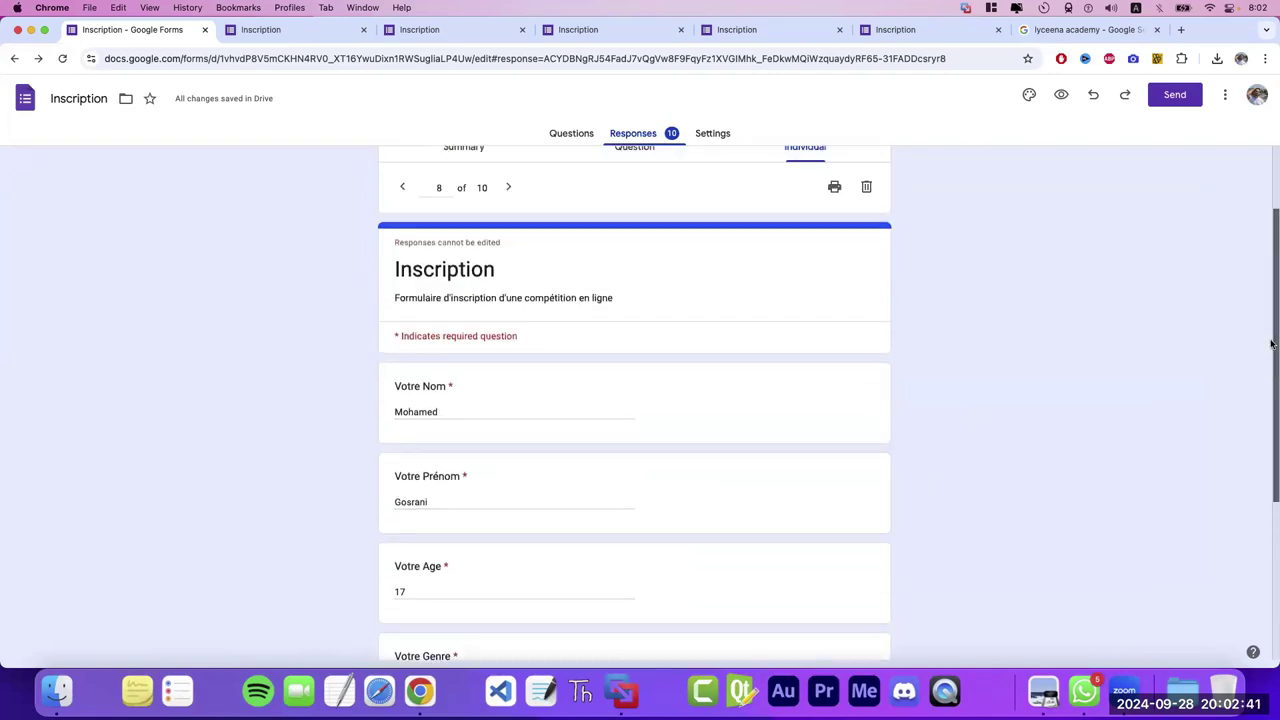
click(506, 188)
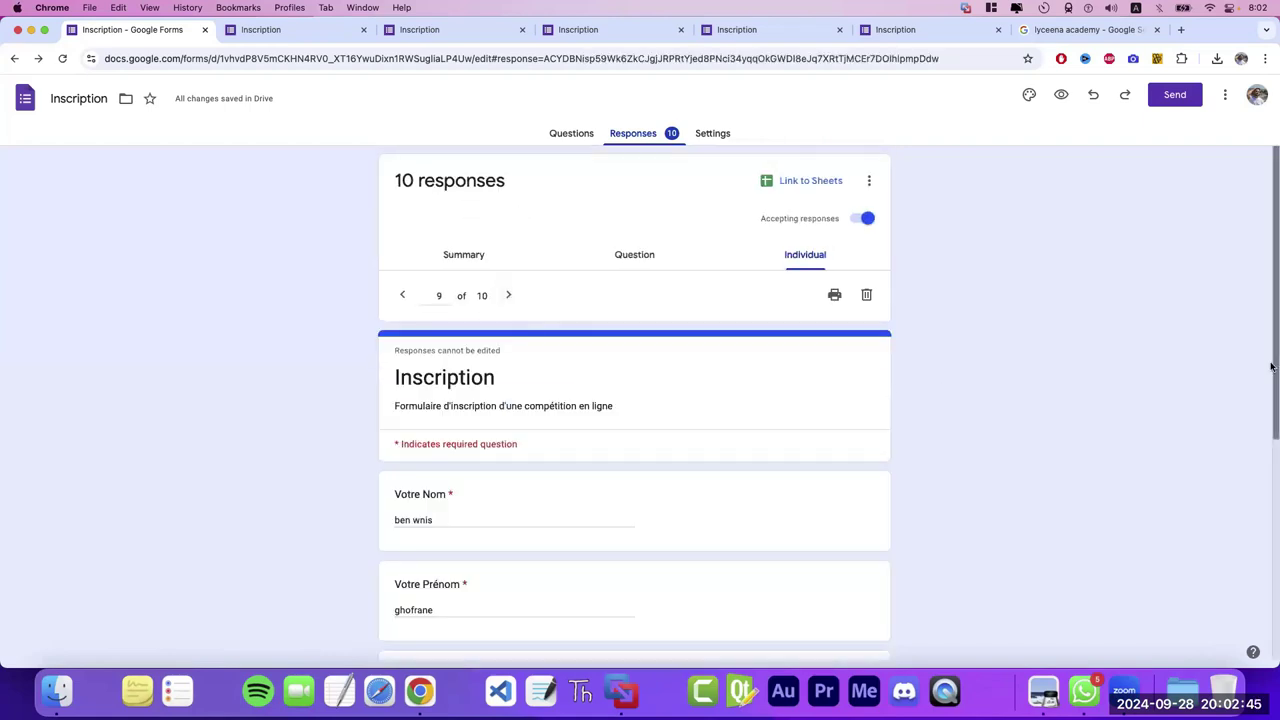
drag(1275, 363, 1271, 566)
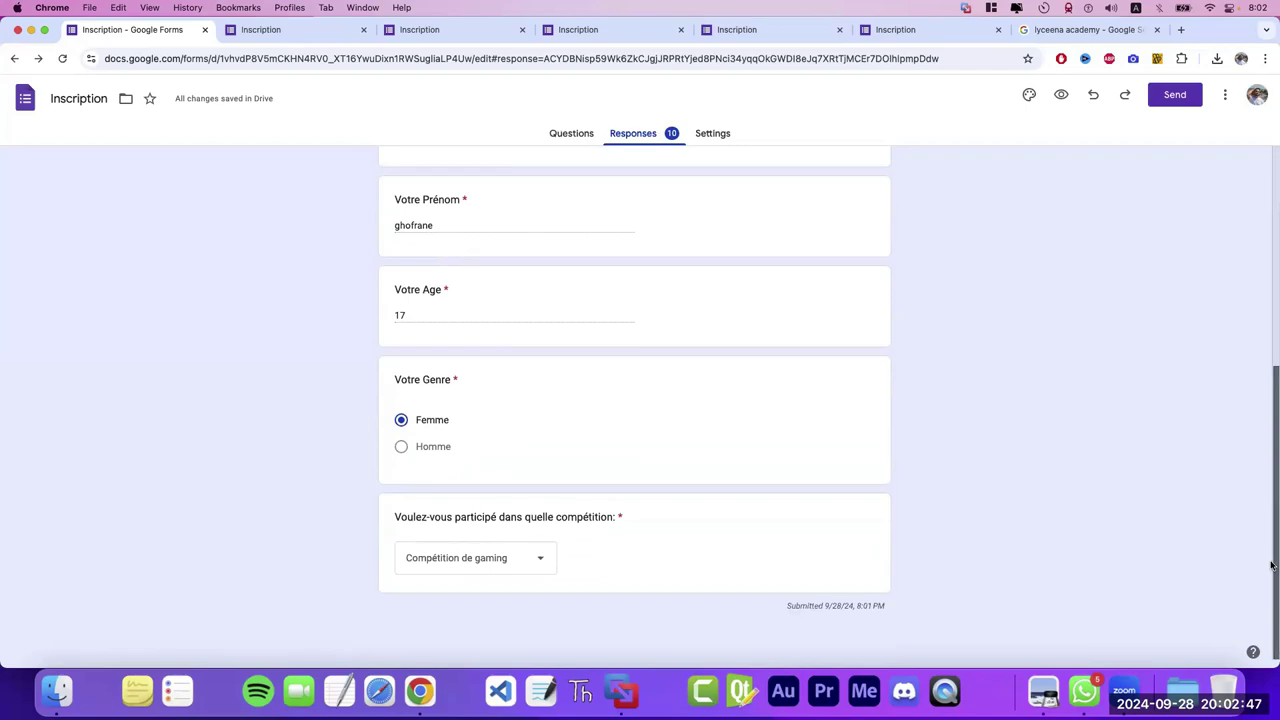
scroll(1271, 566, up, 10)
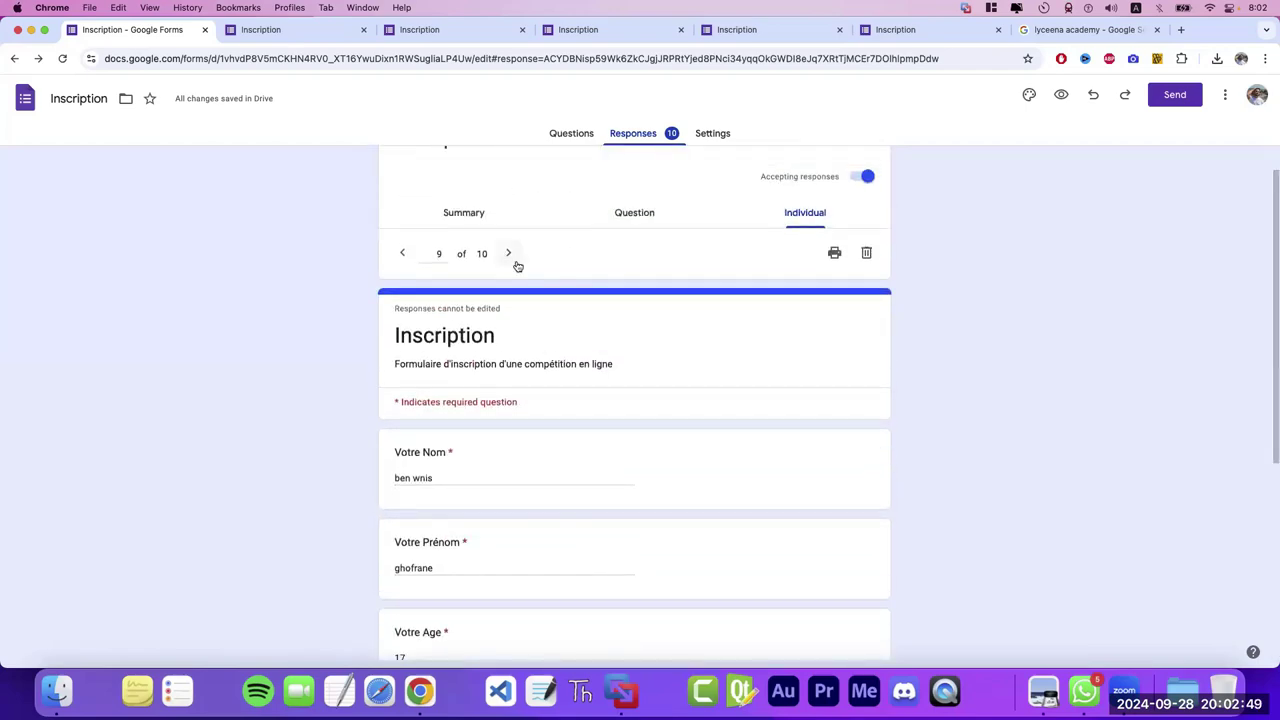
click(512, 258)
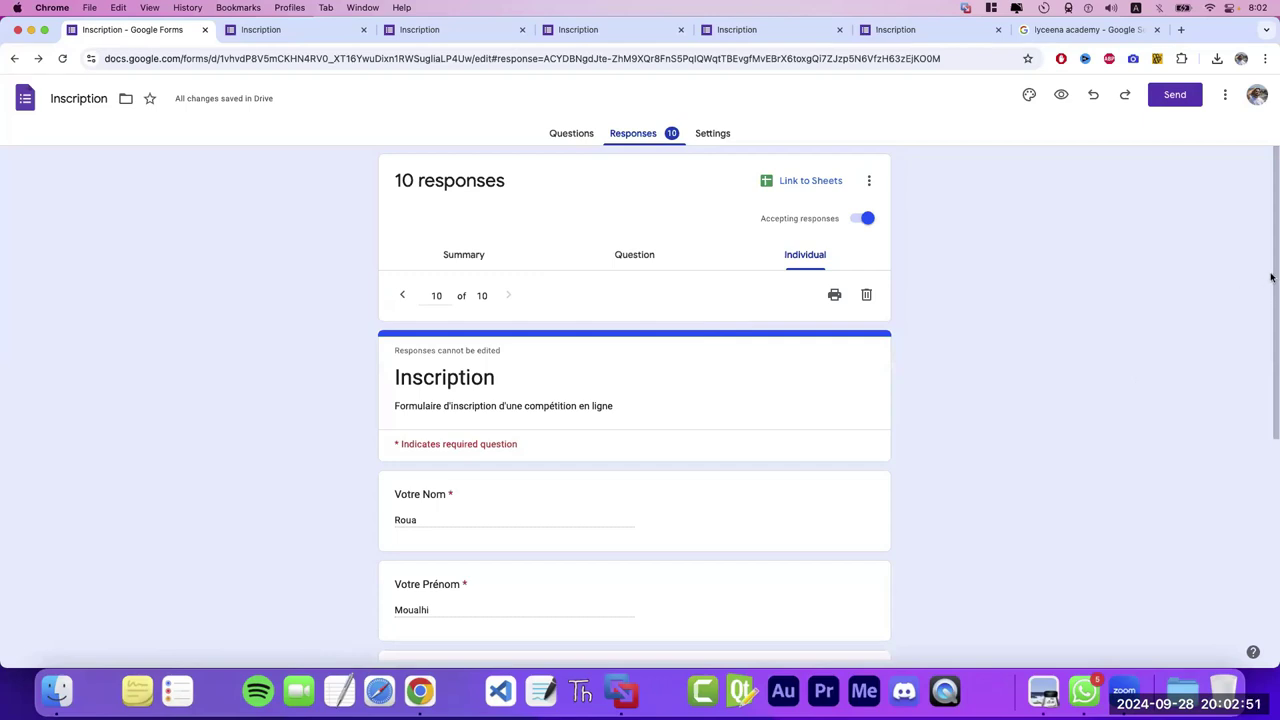
scroll(1271, 277, down, 5)
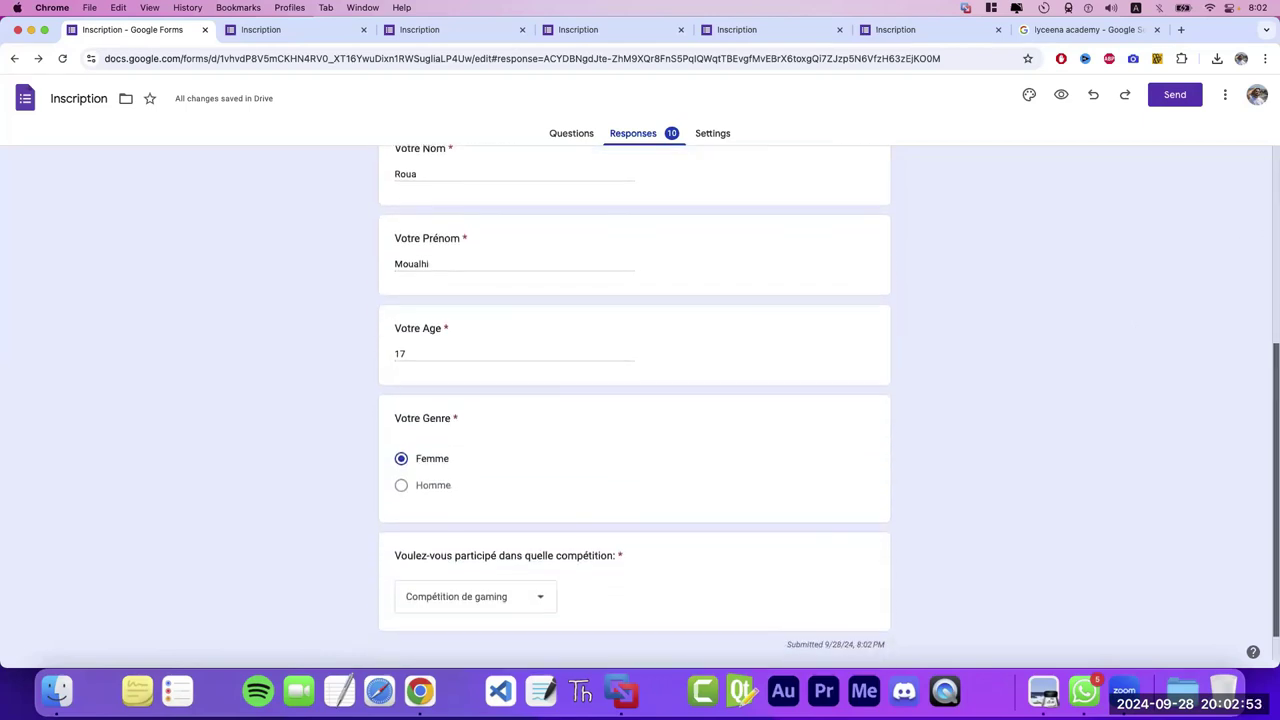
scroll(1268, 250, up, 5)
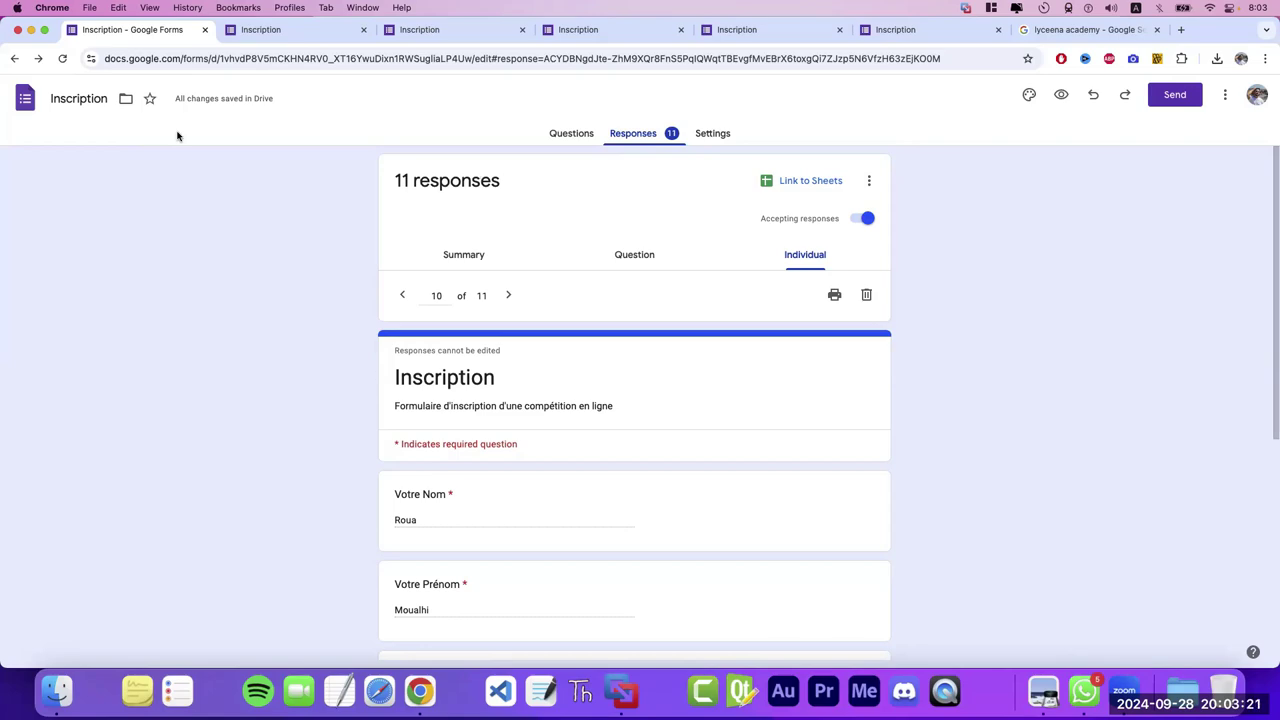
- Switch between Question, Summary and Individual views, landing on response 10 of 11
click(634, 256)
click(468, 255)
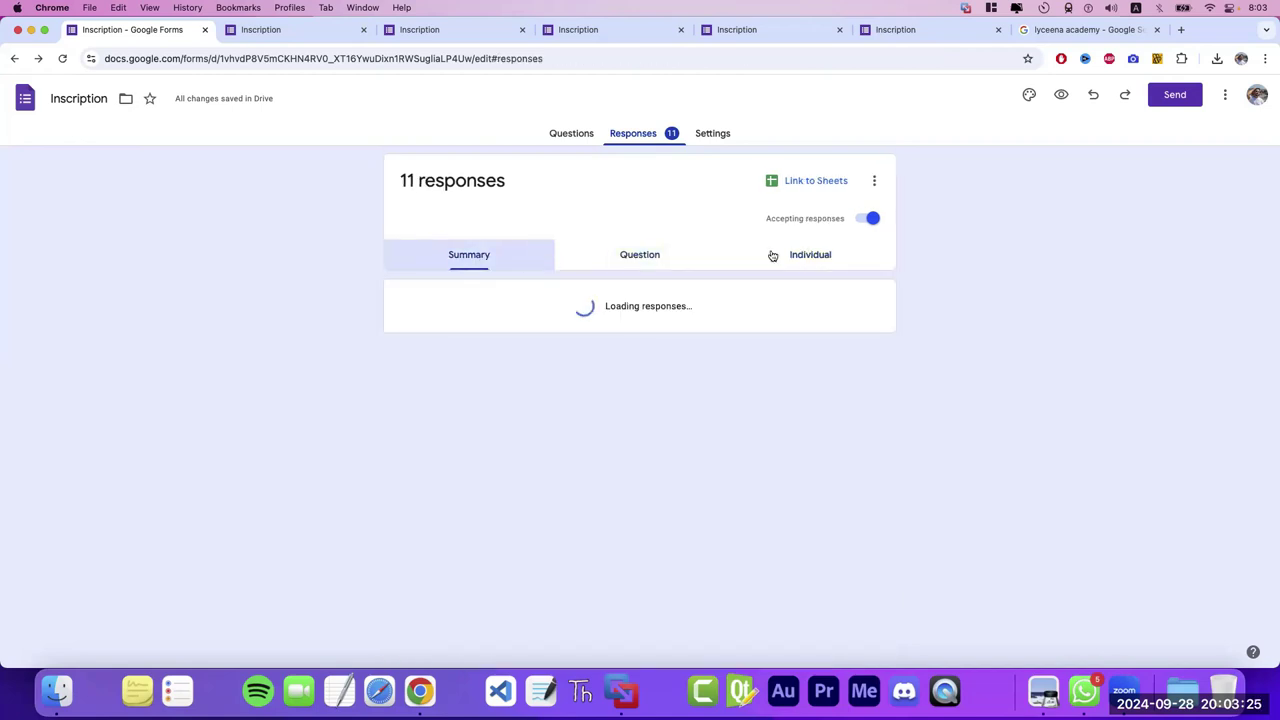
click(645, 258)
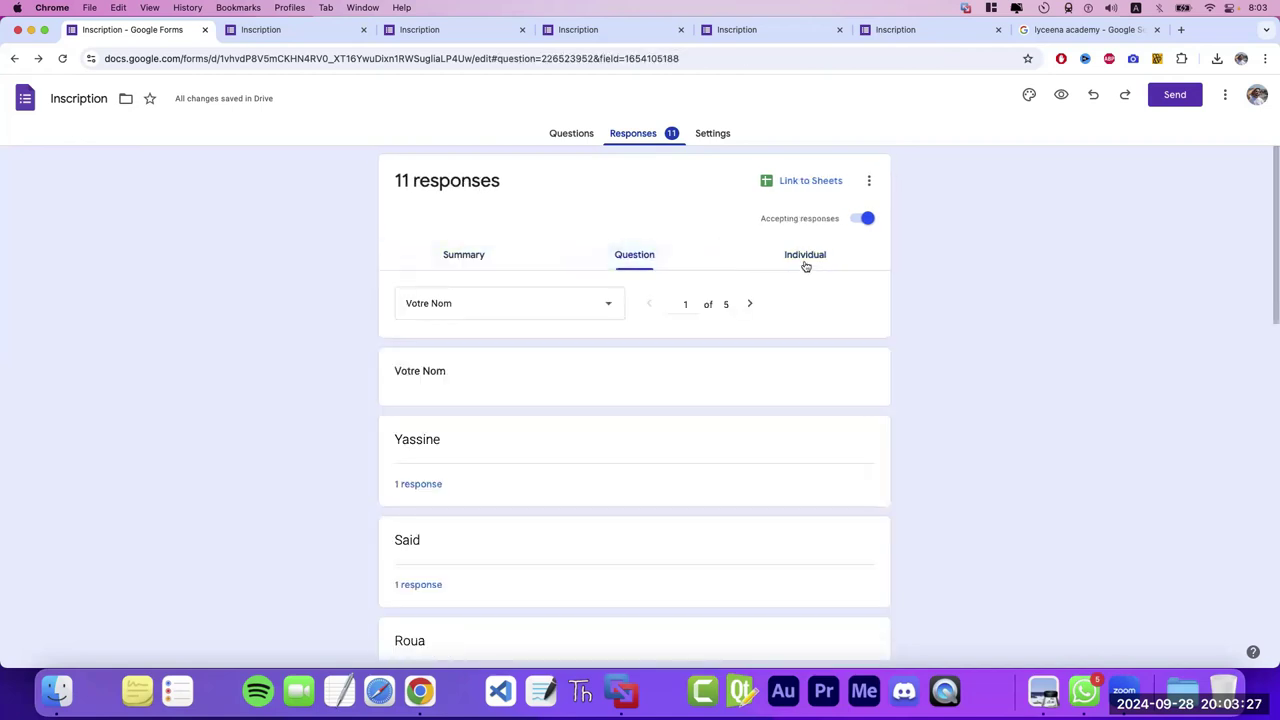
click(782, 266)
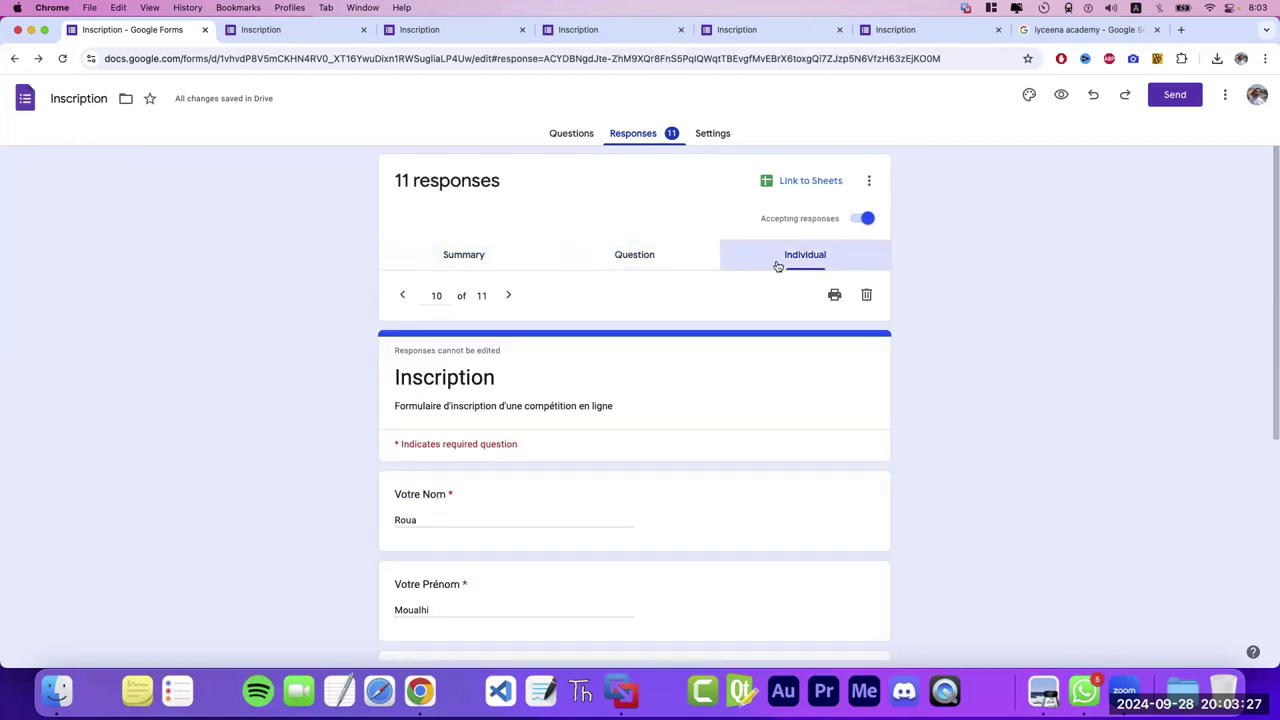
- Advance through response 11 to the newest response, 12 of 12
click(510, 295)
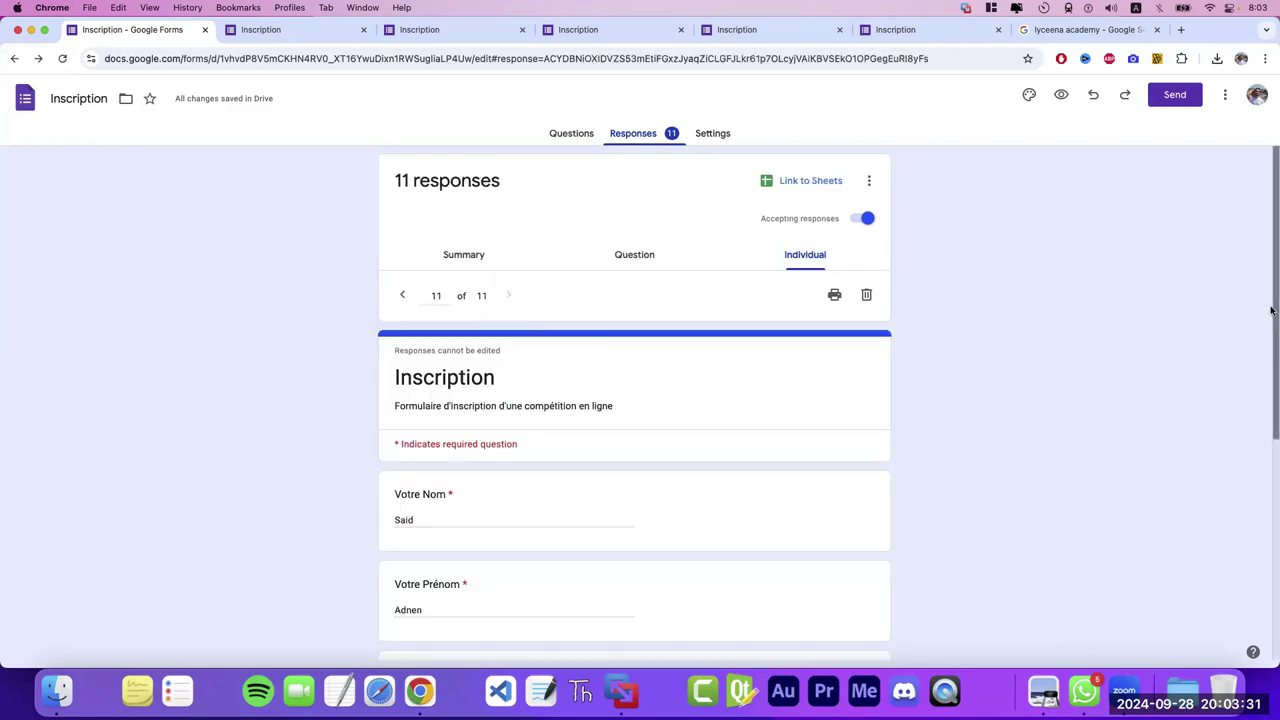
scroll(1271, 405, down, 3)
drag(1271, 405, 1271, 533)
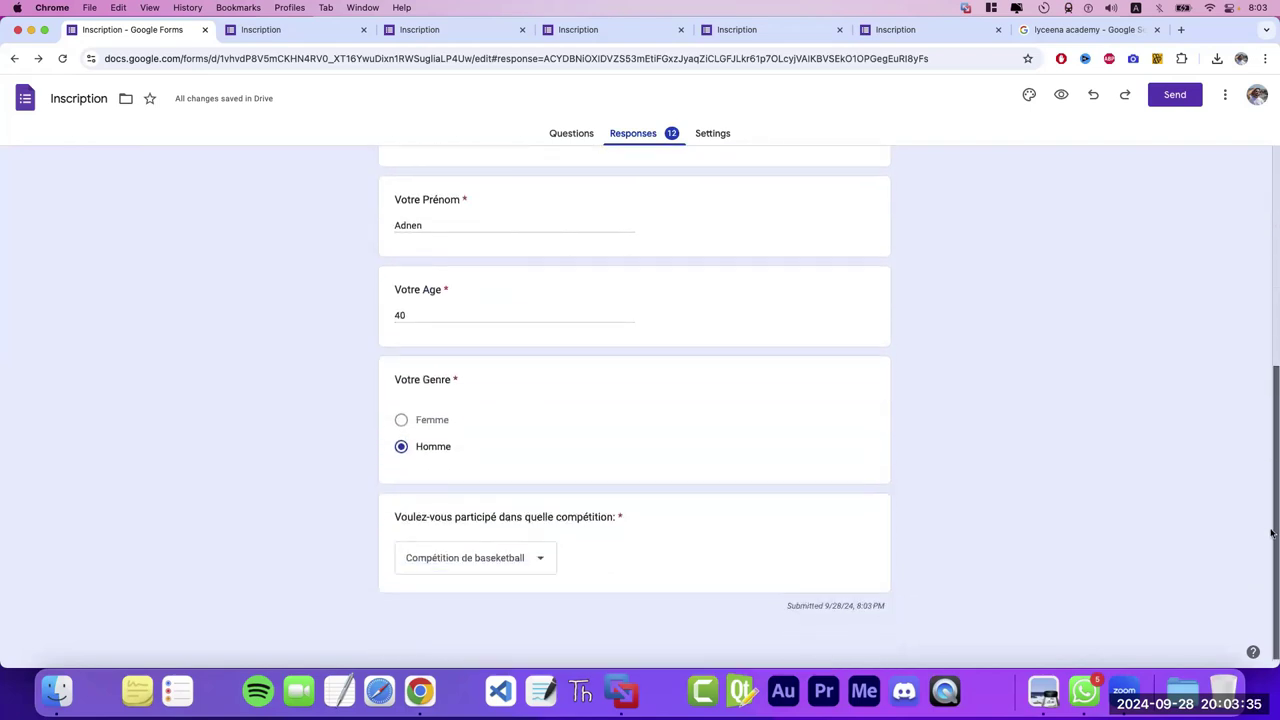
scroll(1271, 533, up, 5)
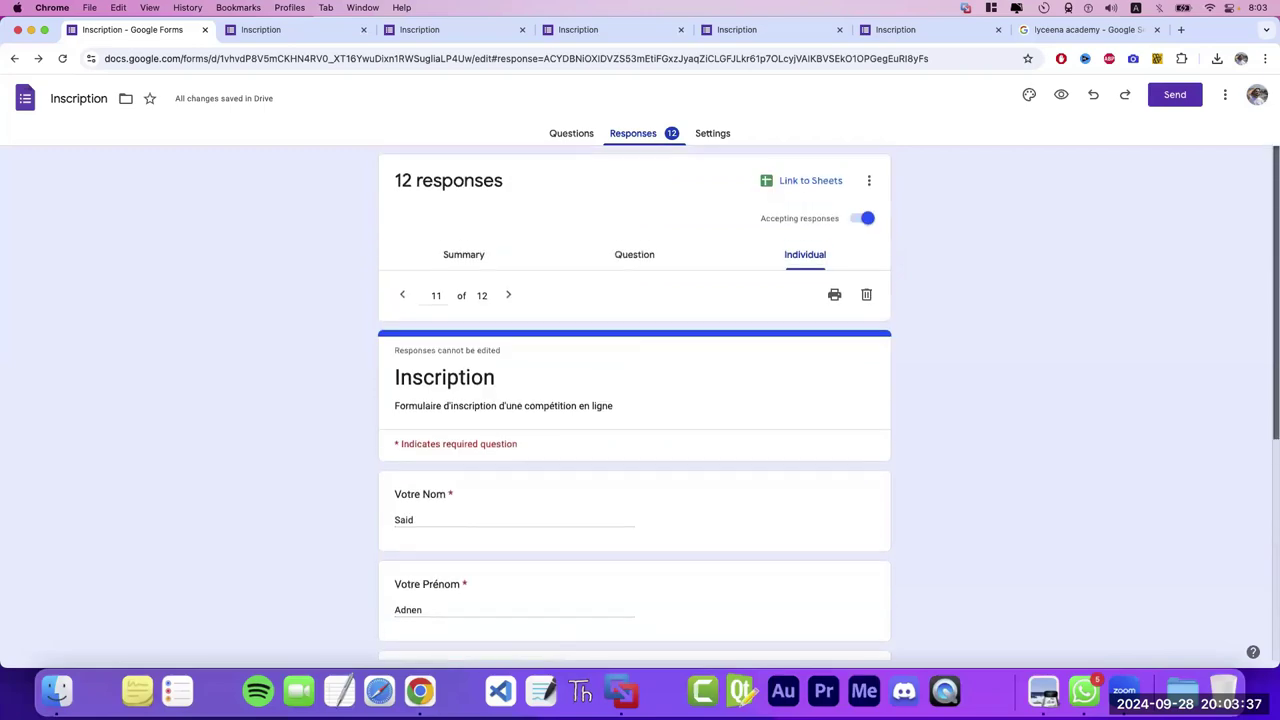
click(505, 295)
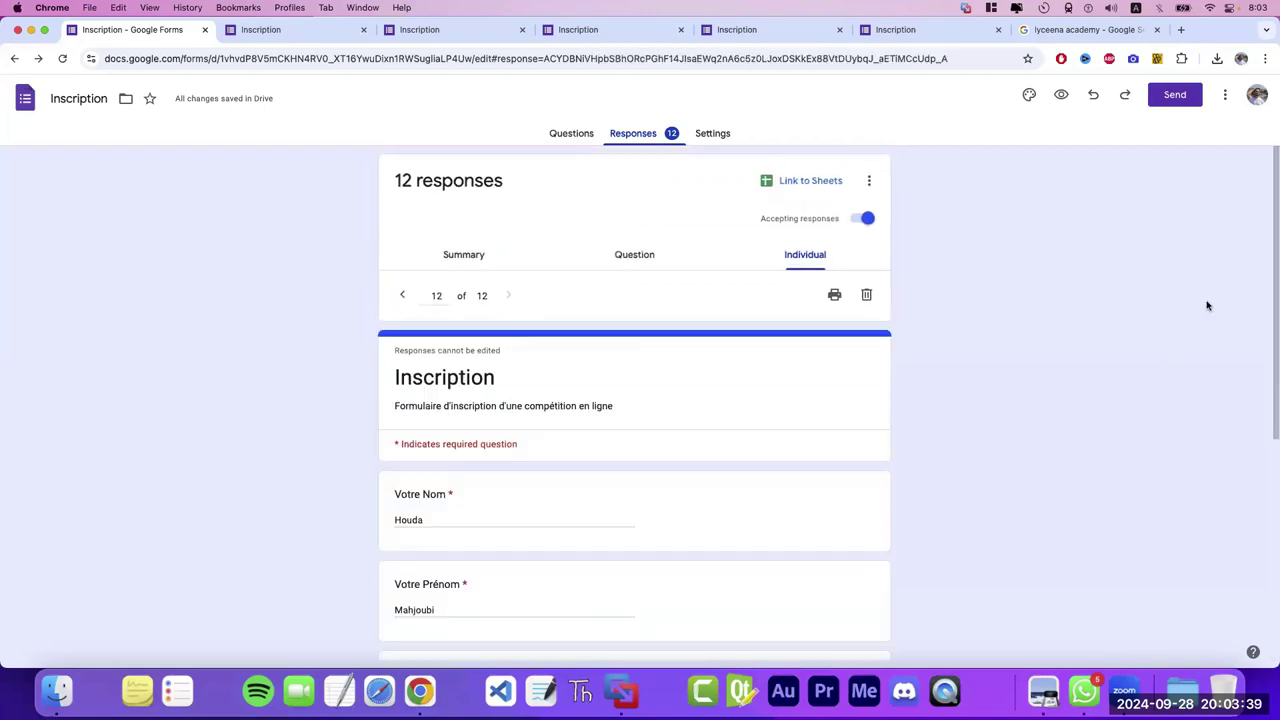
scroll(1271, 350, down, 5)
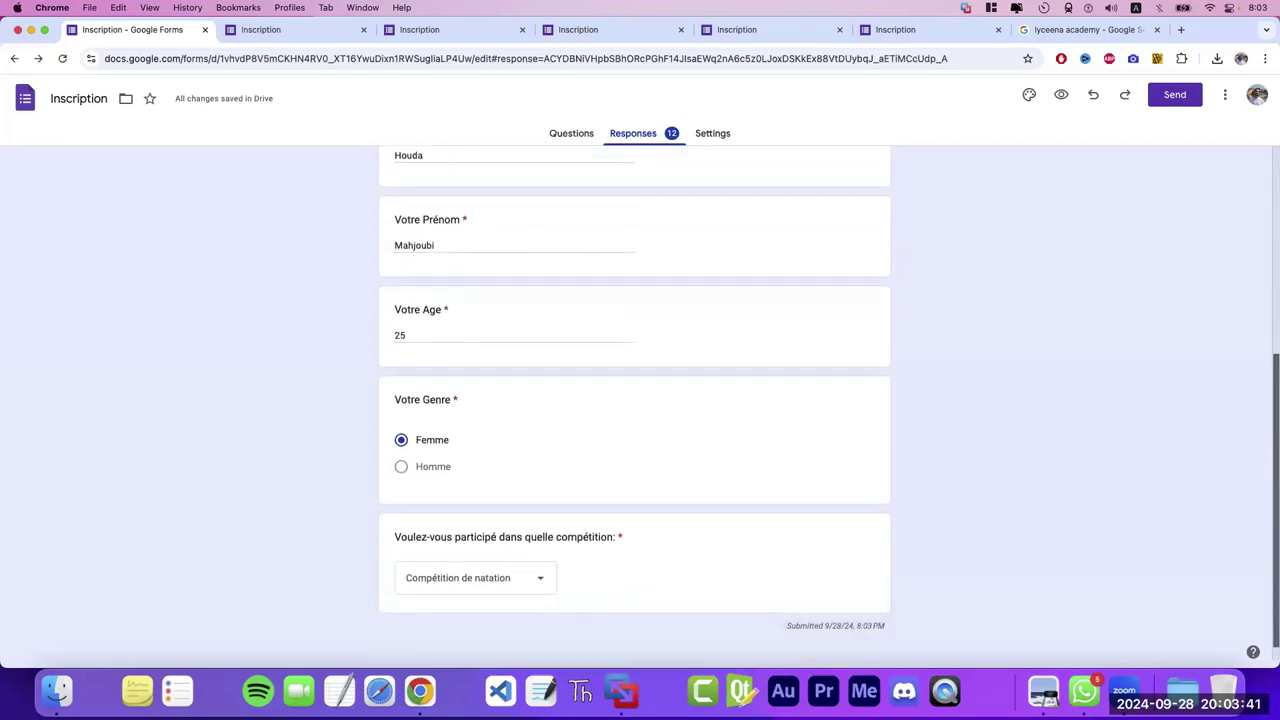
scroll(1105, 318, up, 5)
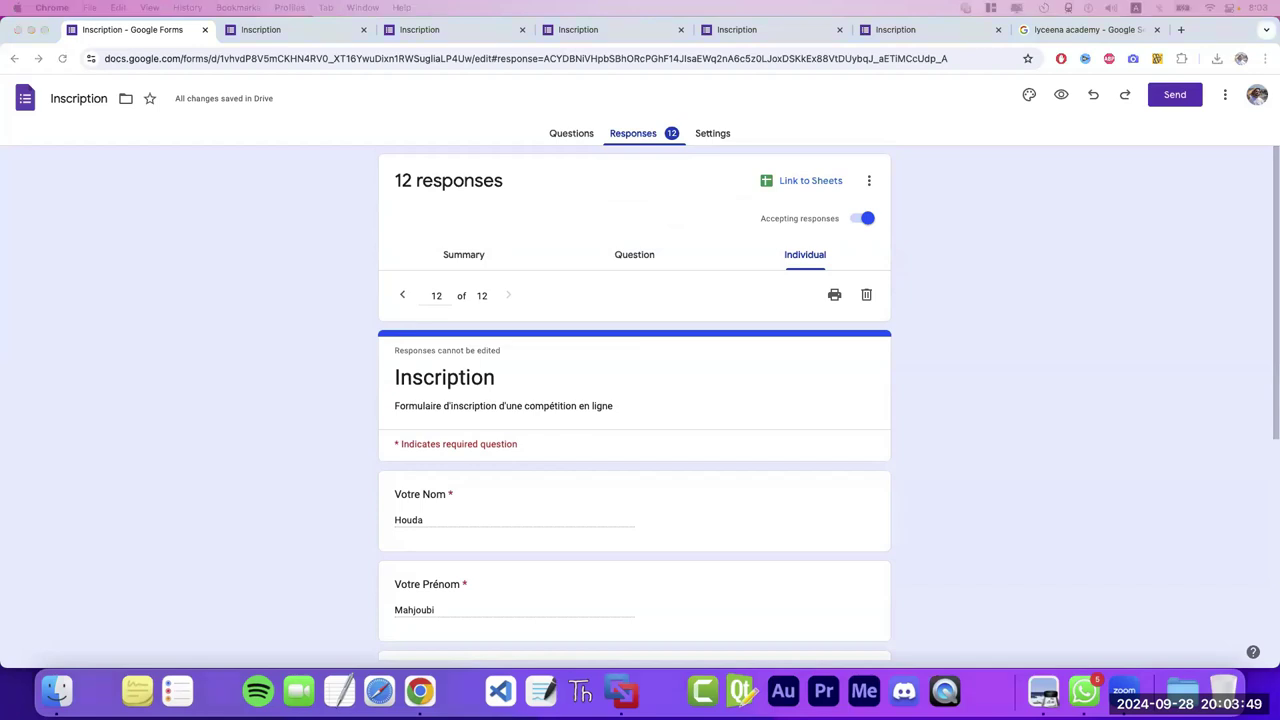
key(Escape)
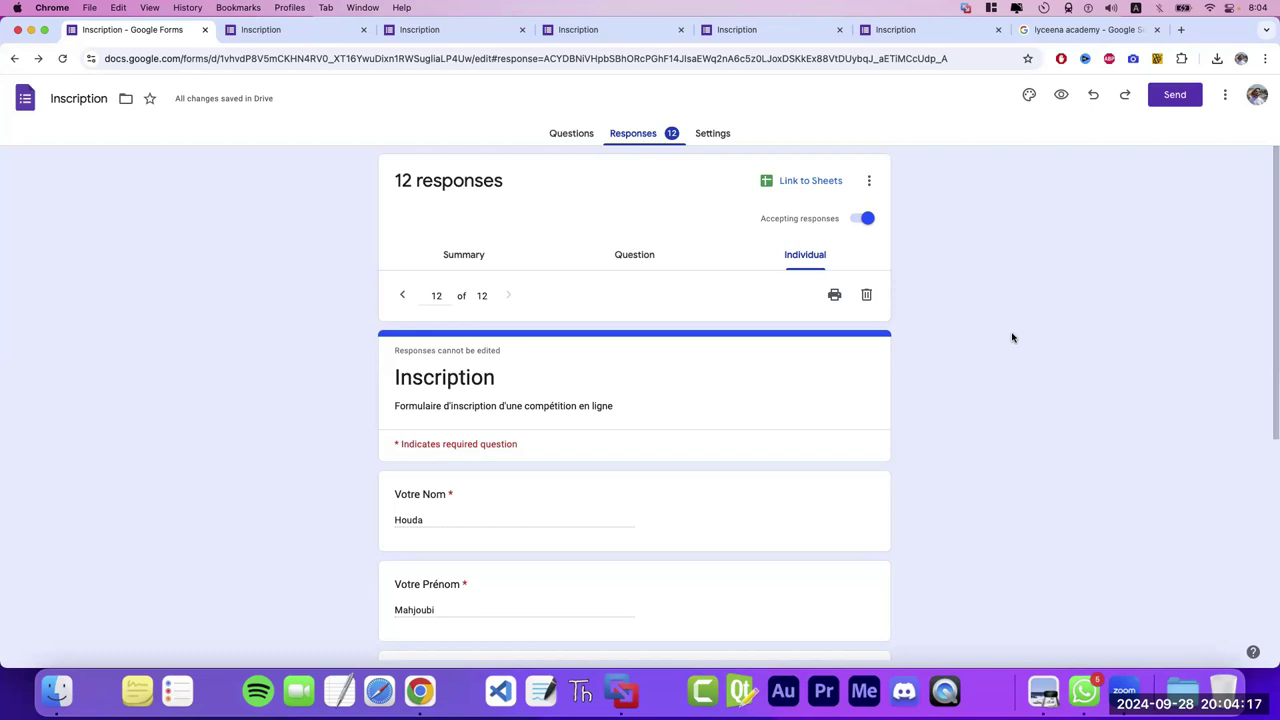
- Search Google Images for 'fichier csv', preview the first result, then go to the live Inscription form
click(1043, 30)
click(377, 116)
key(shift+alt+Left)
key(shift+alt+Left)
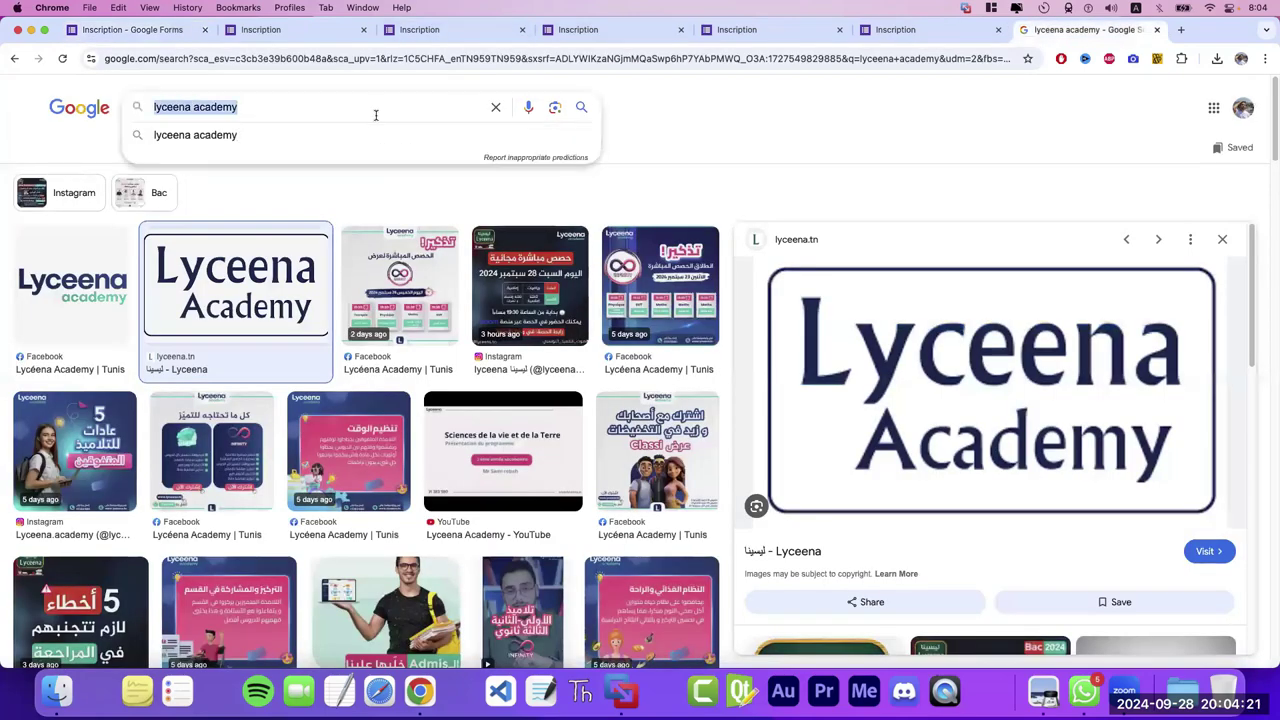
text(fichier csv)
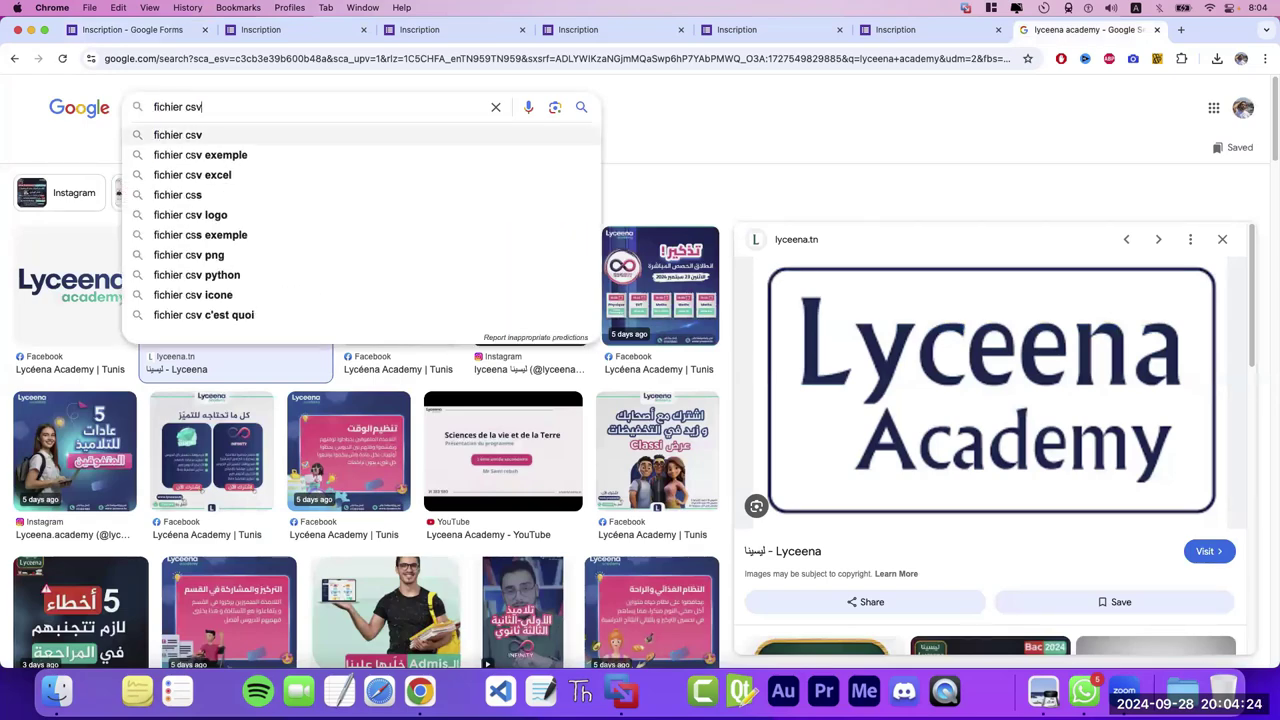
key(Return)
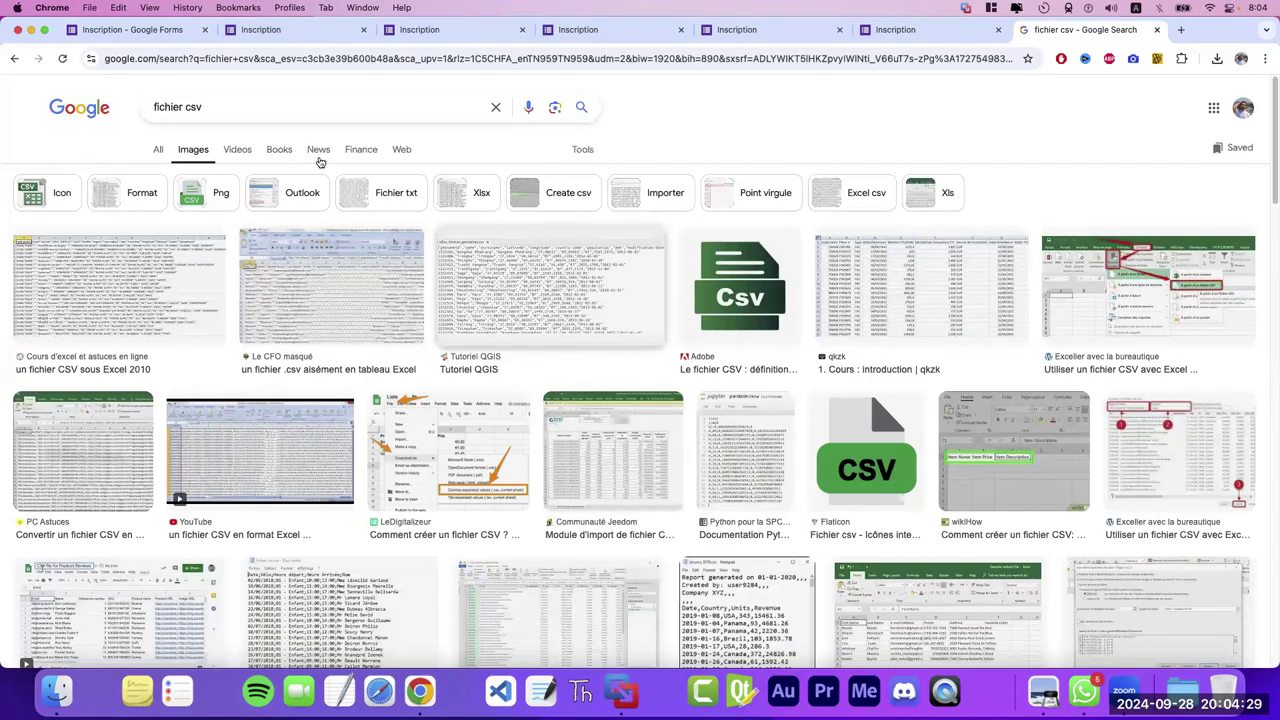
click(165, 275)
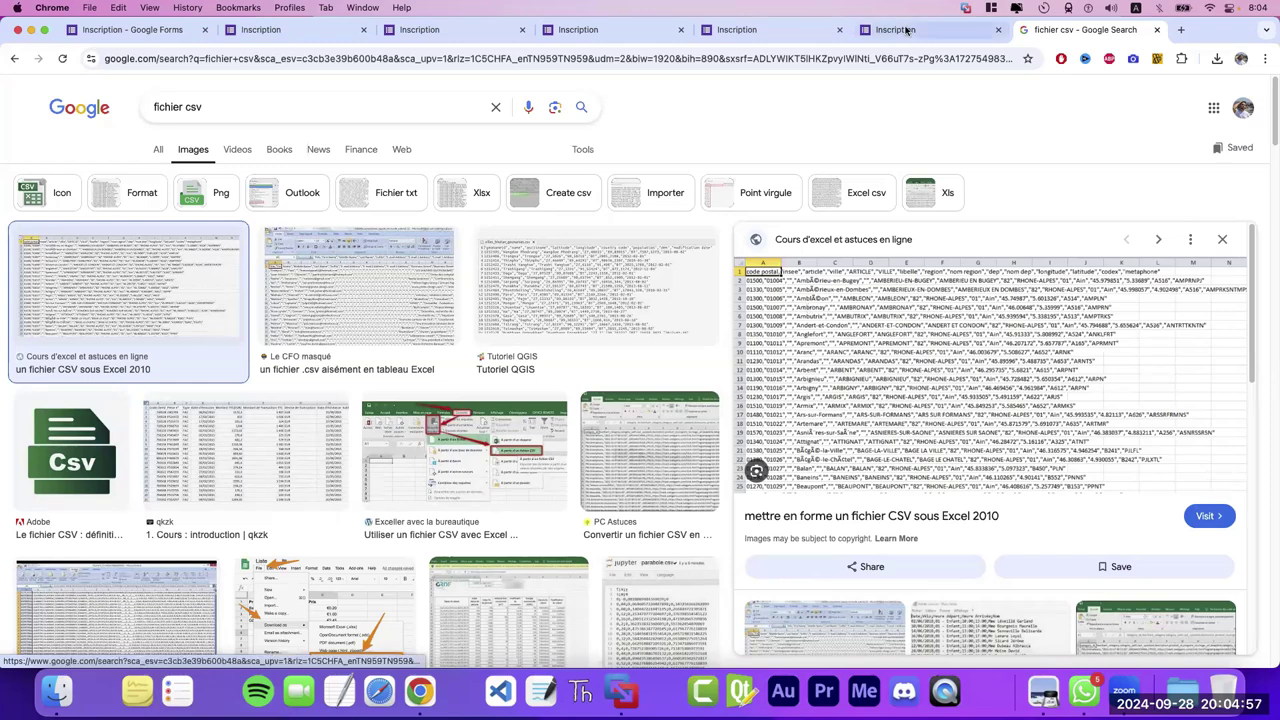
click(258, 30)
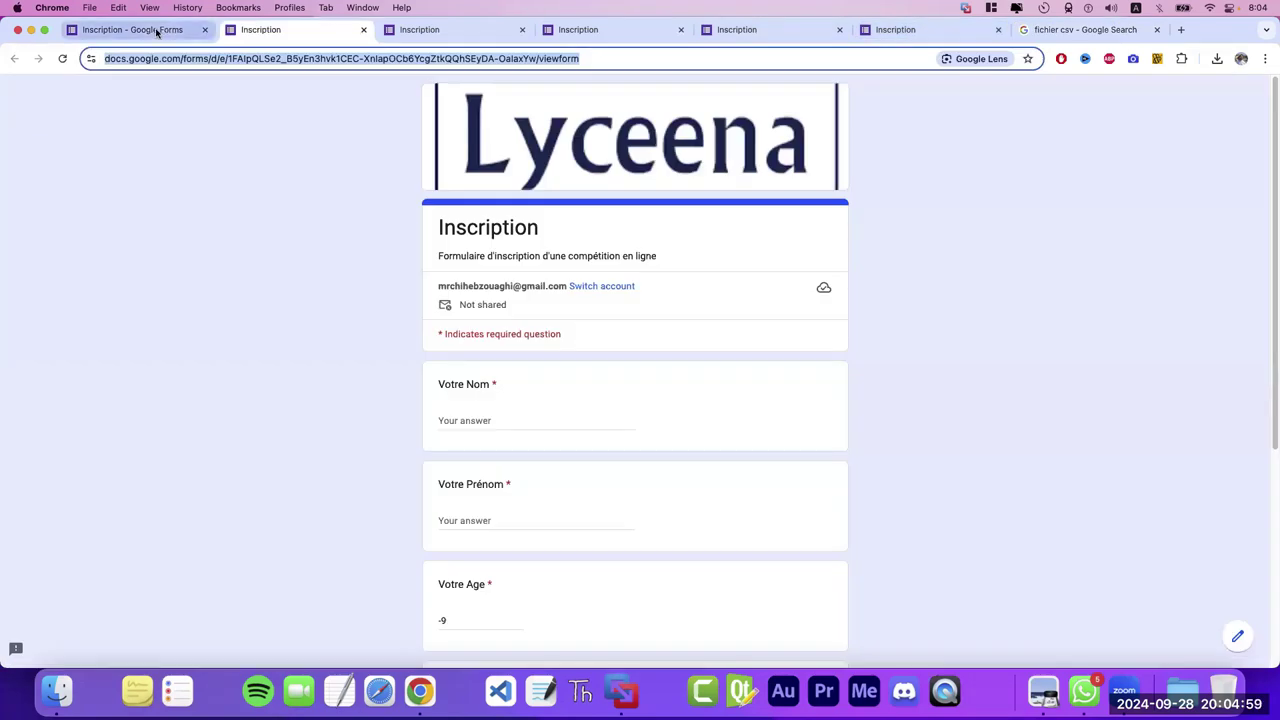
- Return to the Inscription form's Responses page, showing response 12 of 12
click(157, 30)
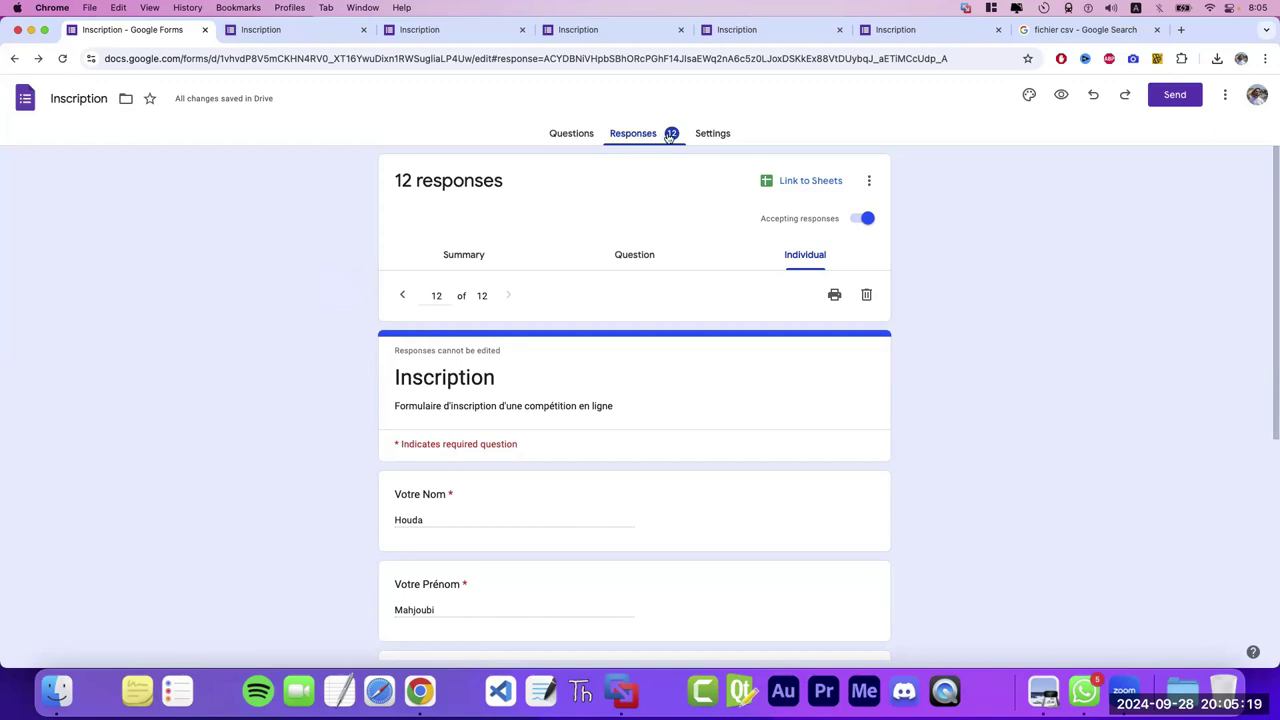
- Download the responses as CSV and place the caret in the Inscription.csv.zip file name
click(871, 183)
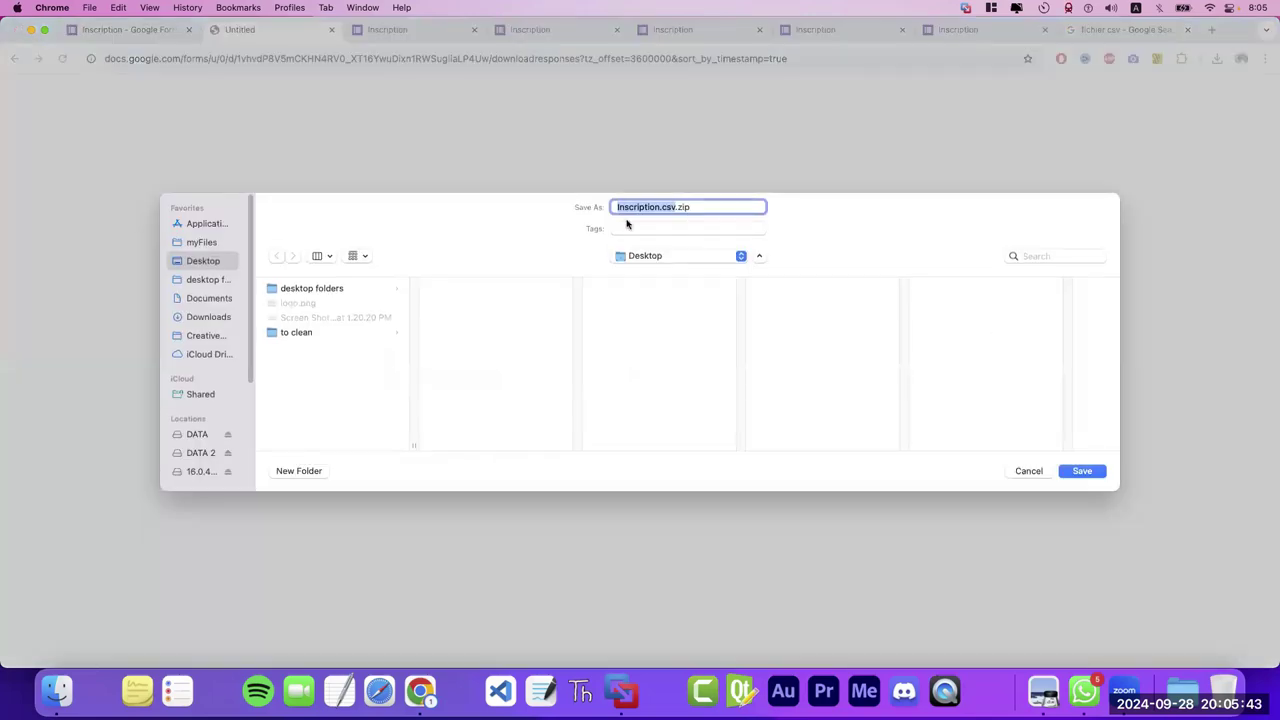
click(696, 208)
double_click(695, 207)
click(694, 207)
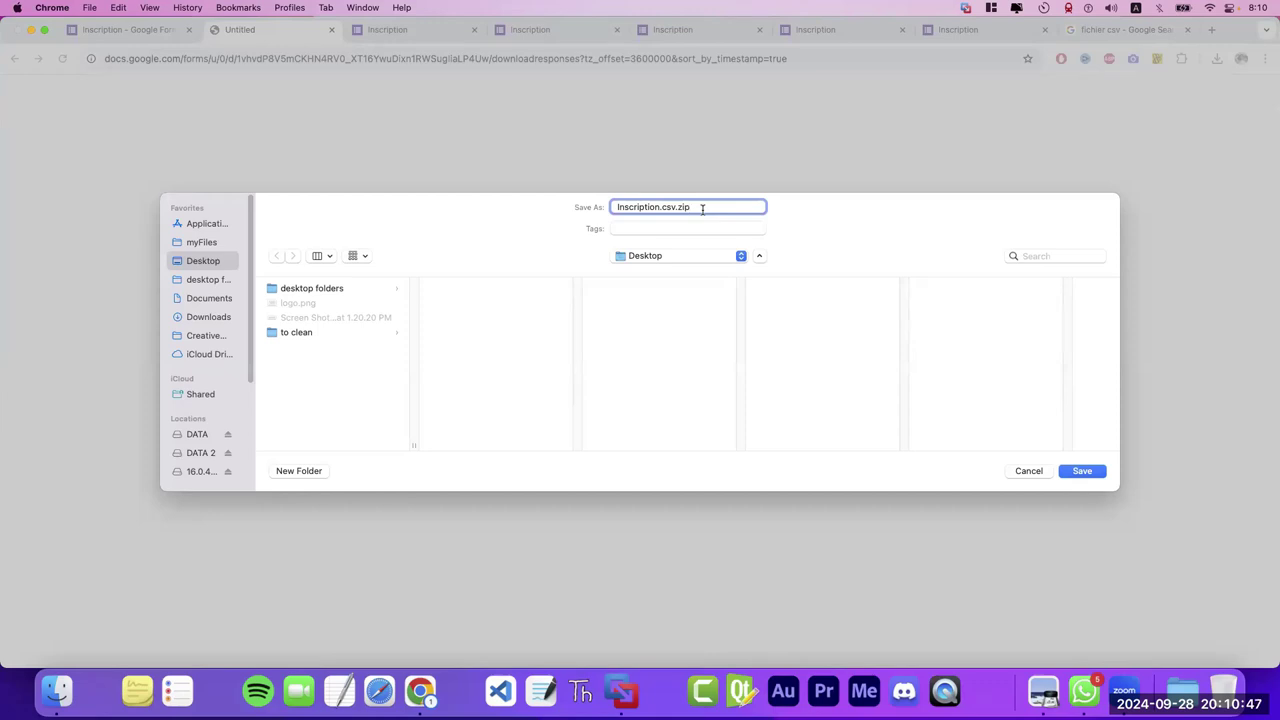
- Save the download as Inscription.csv.zip on the Desktop, keeping the proposed file name
double_click(690, 207)
click(690, 205)
drag(674, 208, 646, 208)
click(692, 207)
click(1076, 470)
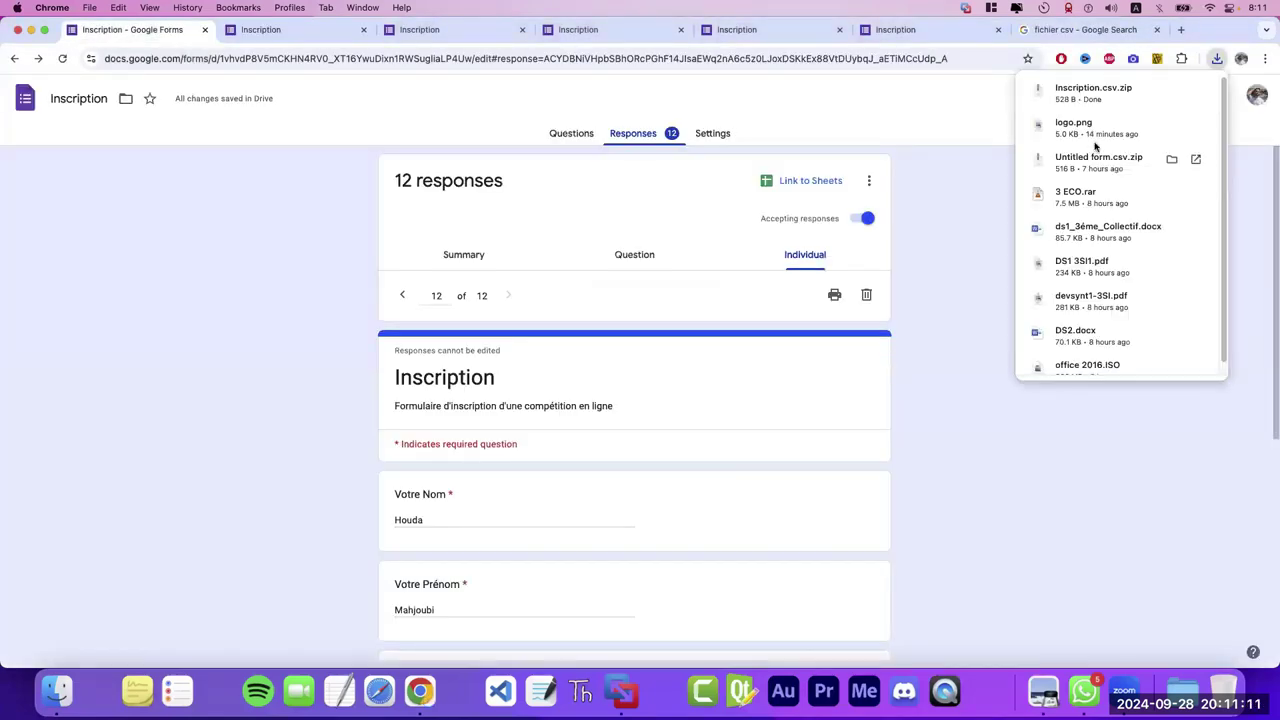
- Reveal Inscription.csv.zip in Finder, check its Open With options, then move to another desktop space
click(1171, 92)
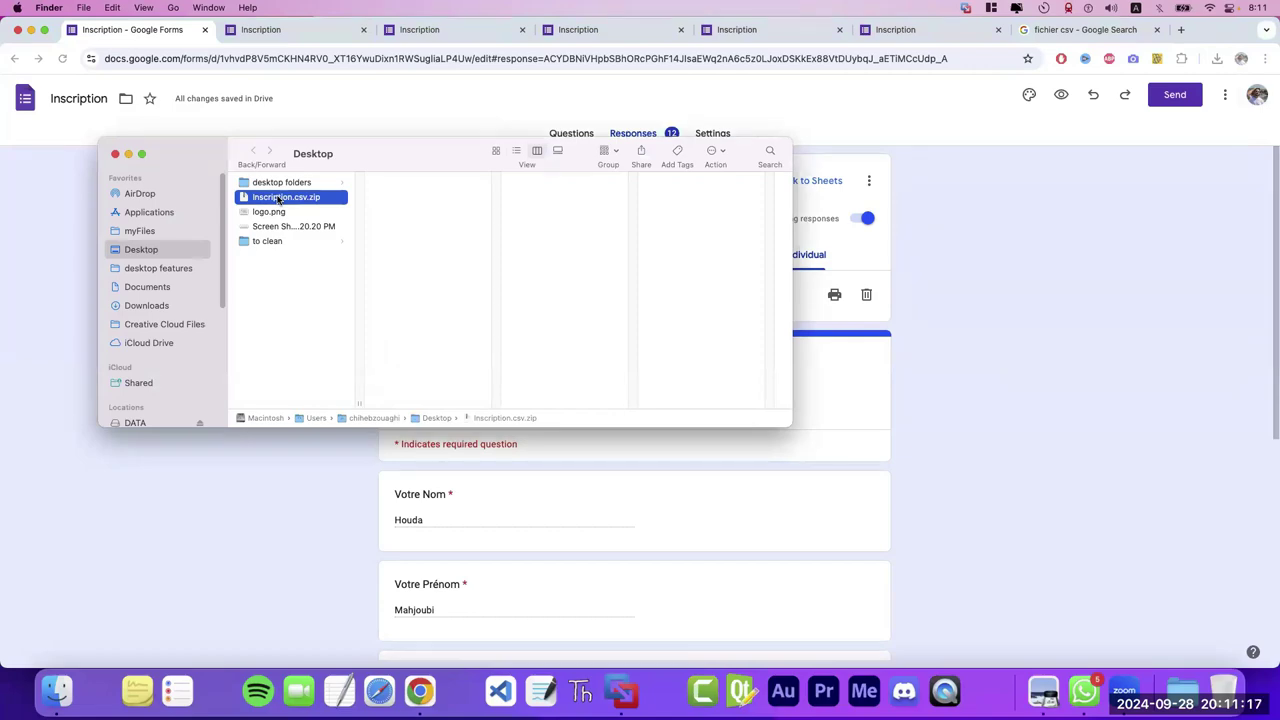
right_click(280, 198)
mouse_move(313, 219)
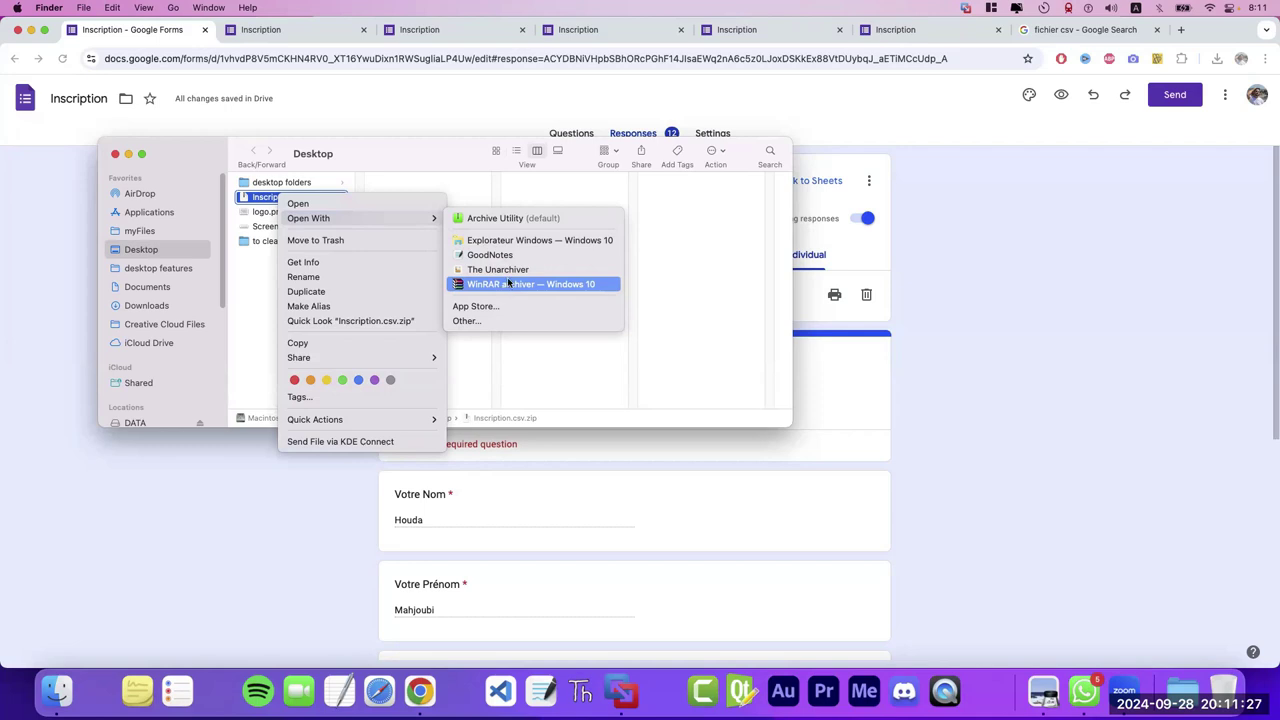
click(697, 318)
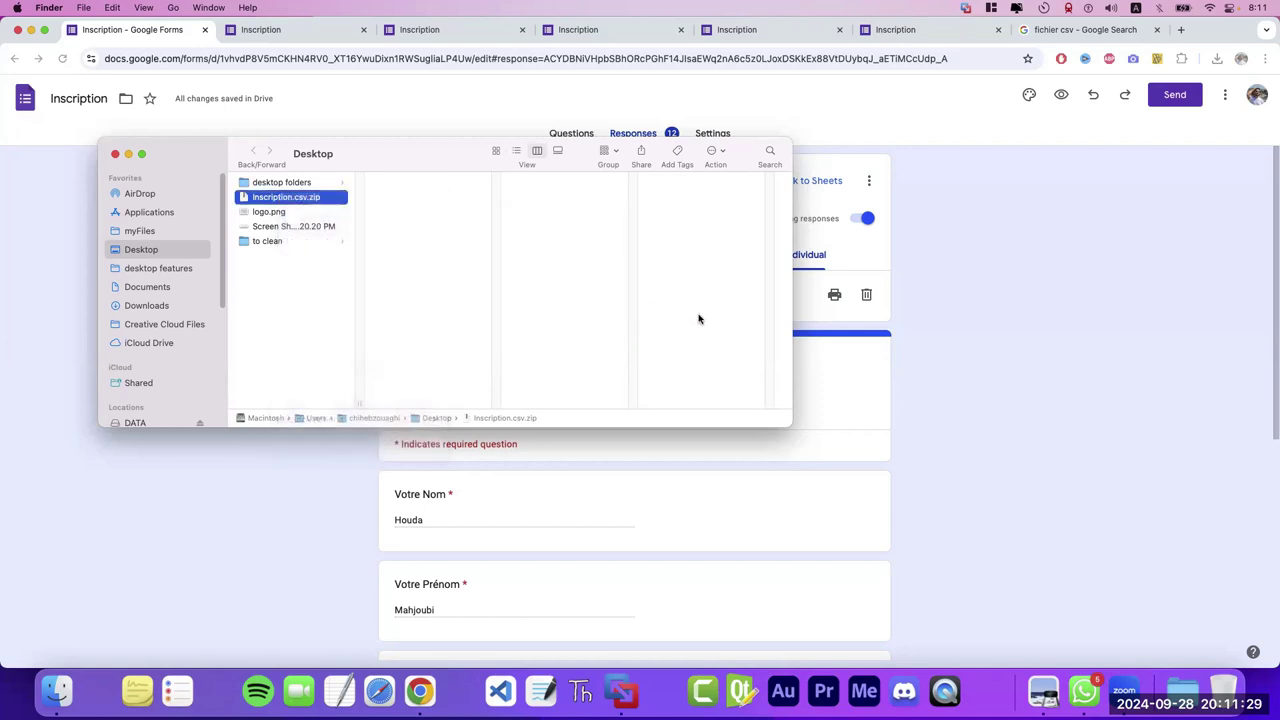
click(291, 314)
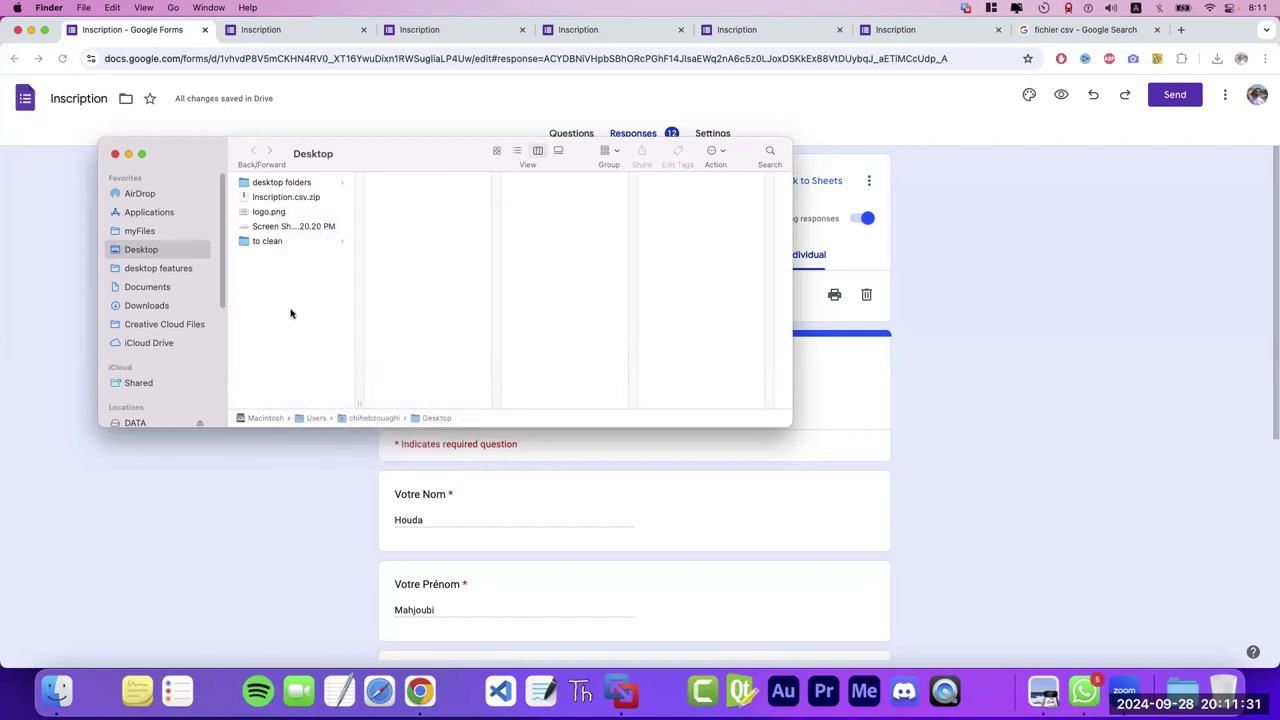
key(ctrl+Right)
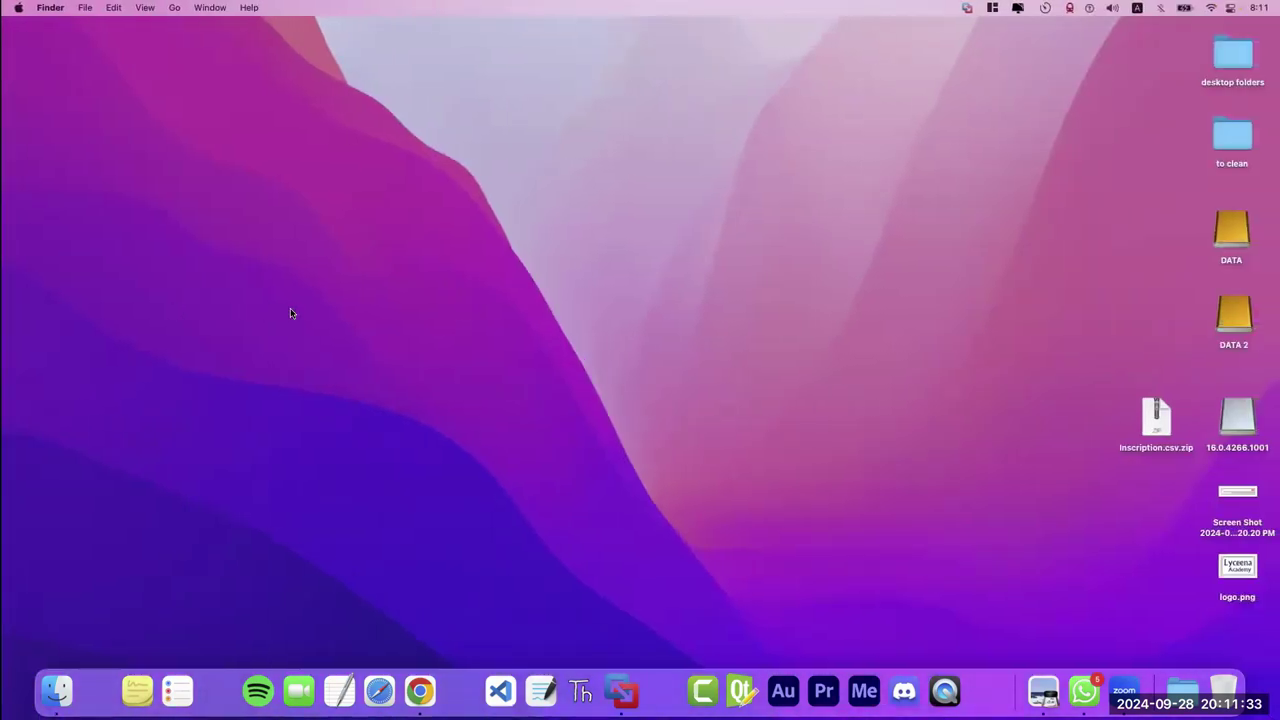
- Bring up the Windows 10 VM in full screen and move the zip to the desktop centre
key(ctrl+Right)
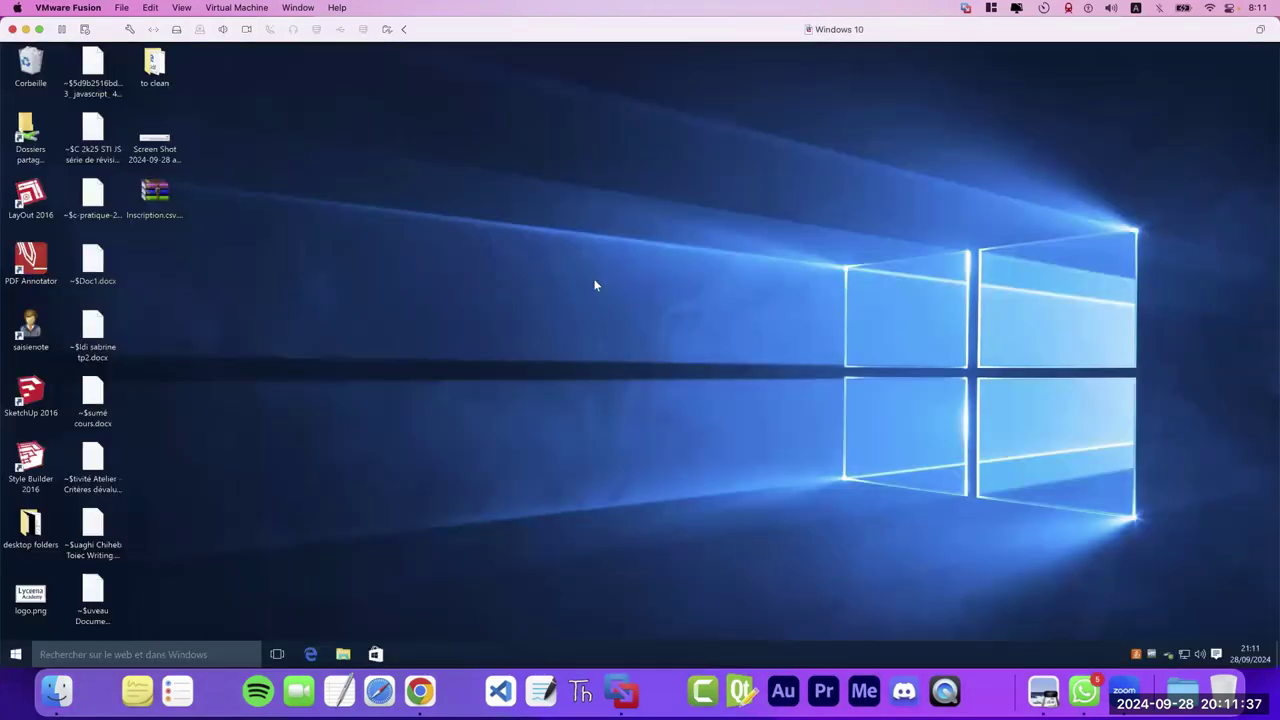
click(38, 29)
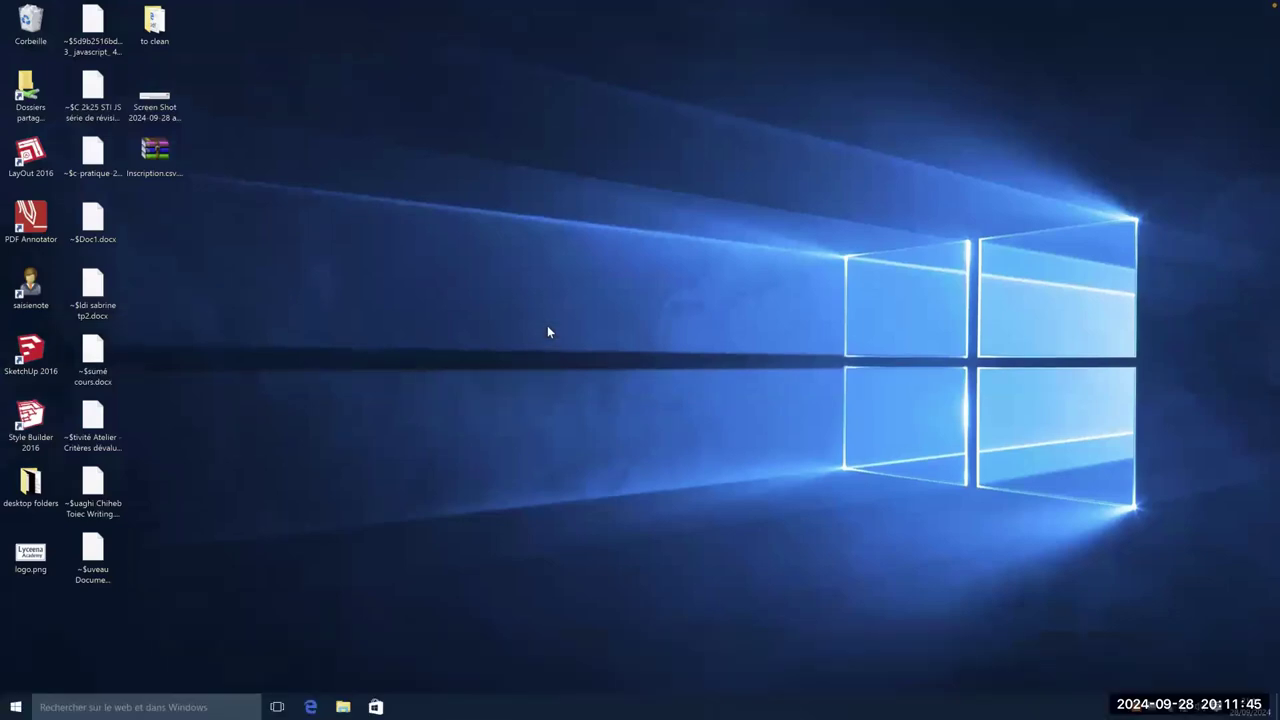
click(154, 152)
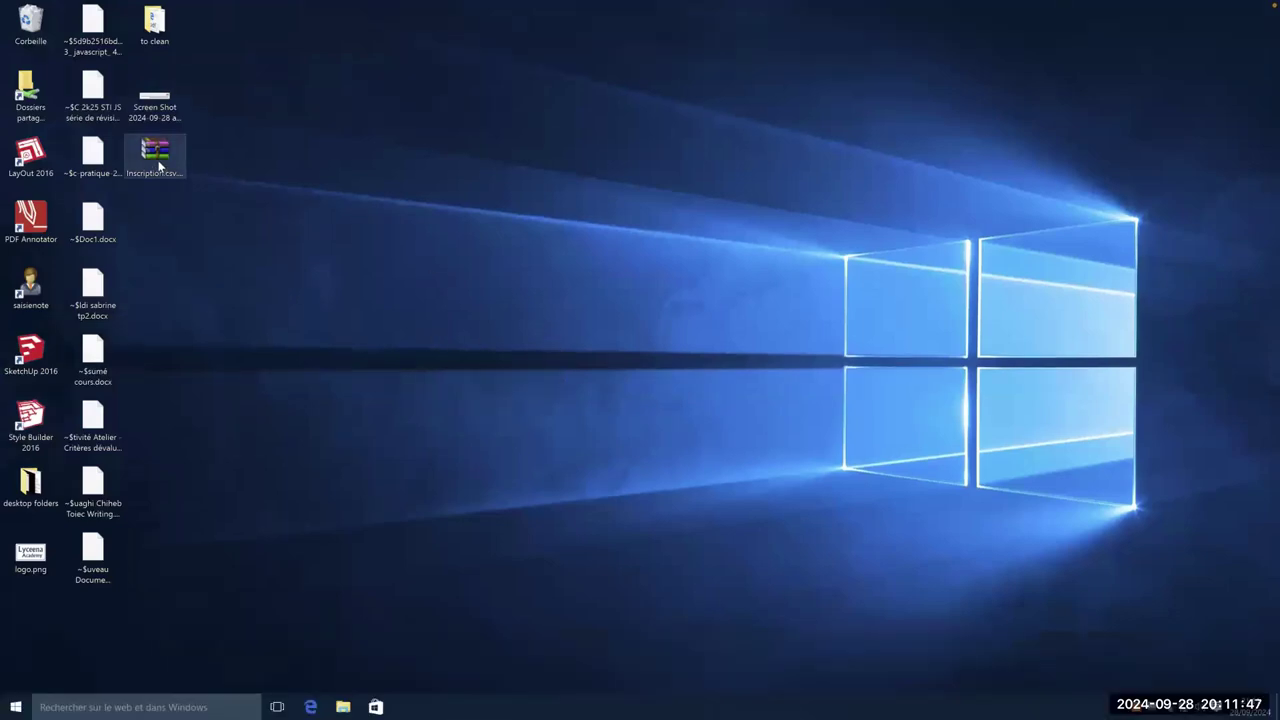
drag(154, 152, 604, 263)
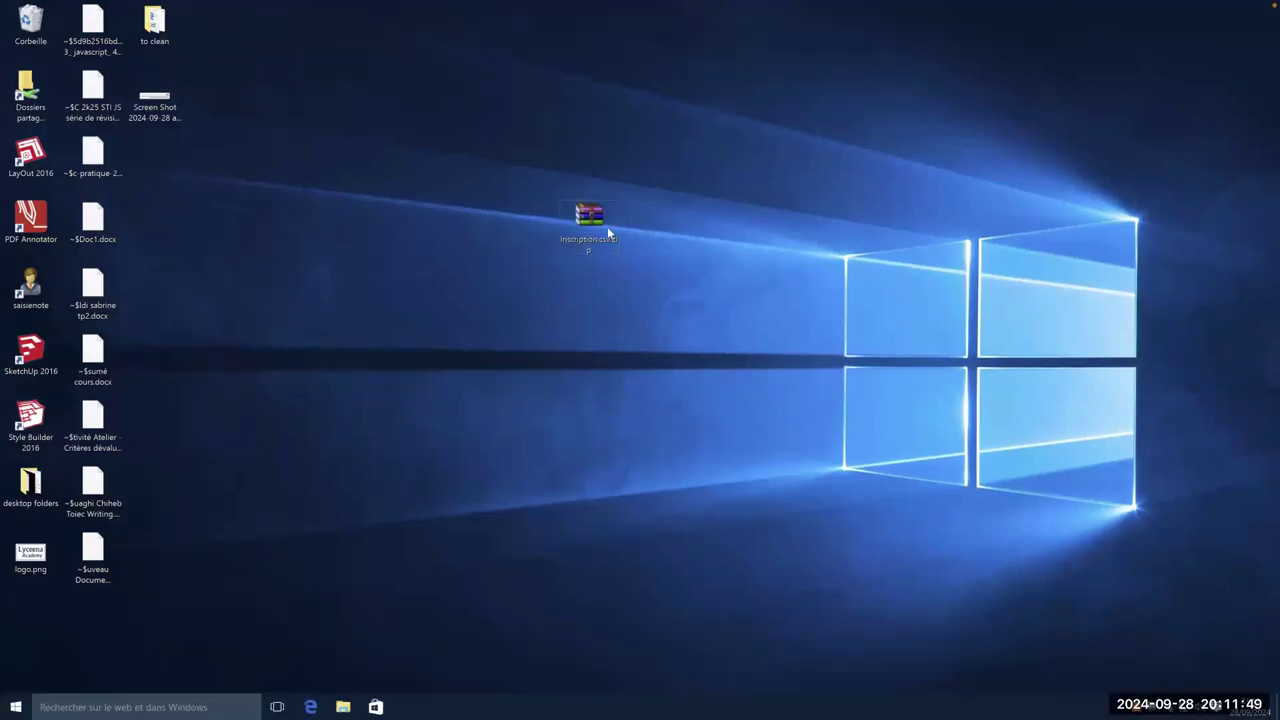
- Extract the zip with WinRAR into an Inscription.csv folder placed below the archive
right_click(592, 212)
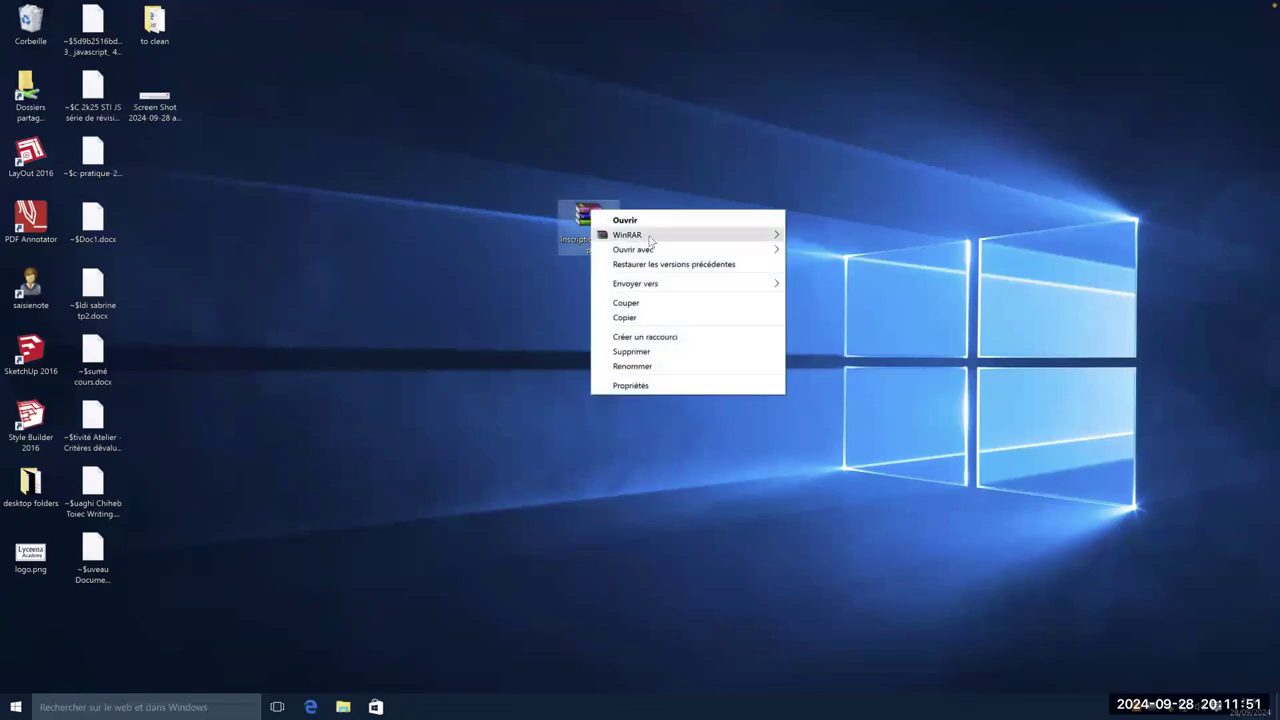
mouse_move(650, 236)
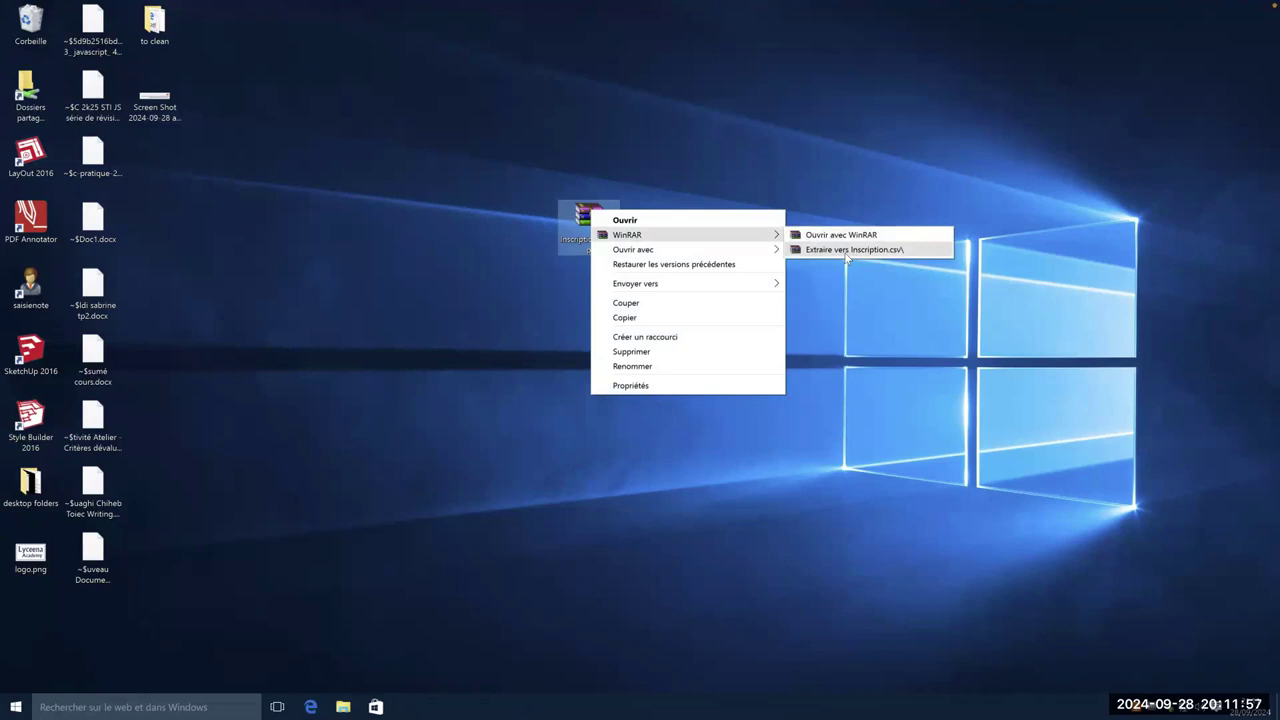
click(847, 251)
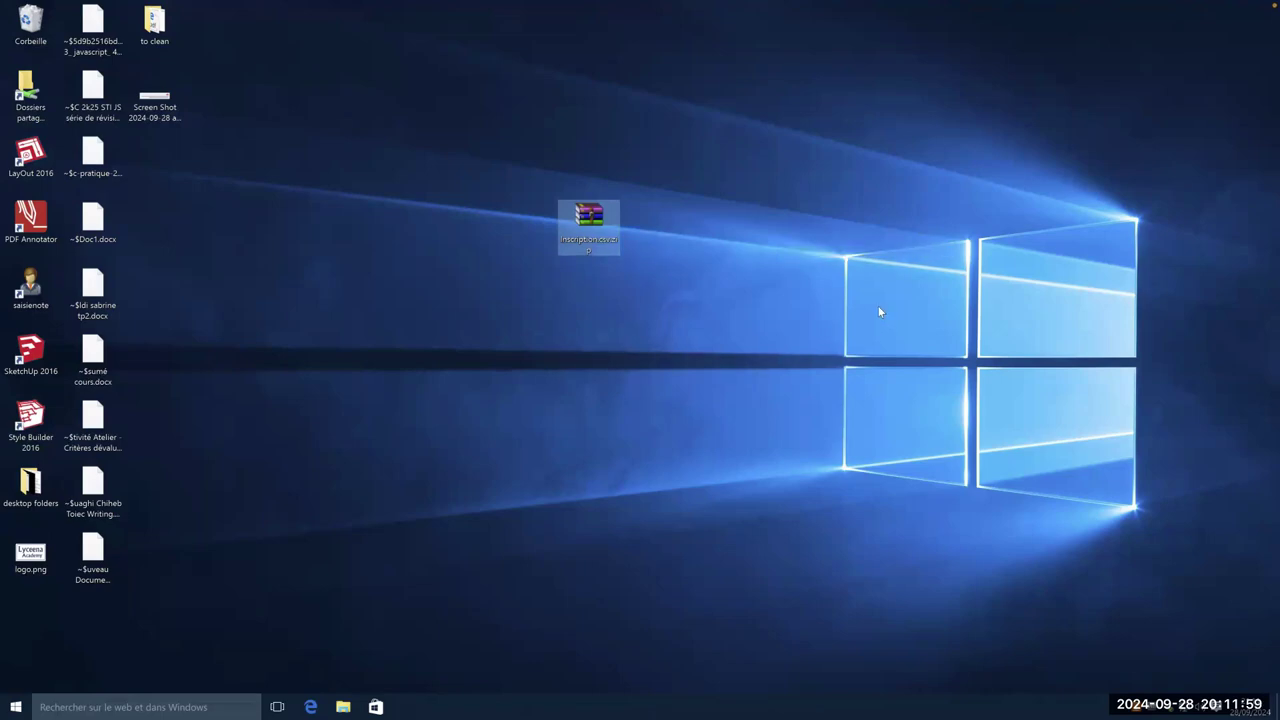
drag(30, 612, 593, 380)
- Open the Inscription.csv folder, select the CSV file, and launch Excel 2016 by searching 'exc'
double_click(589, 350)
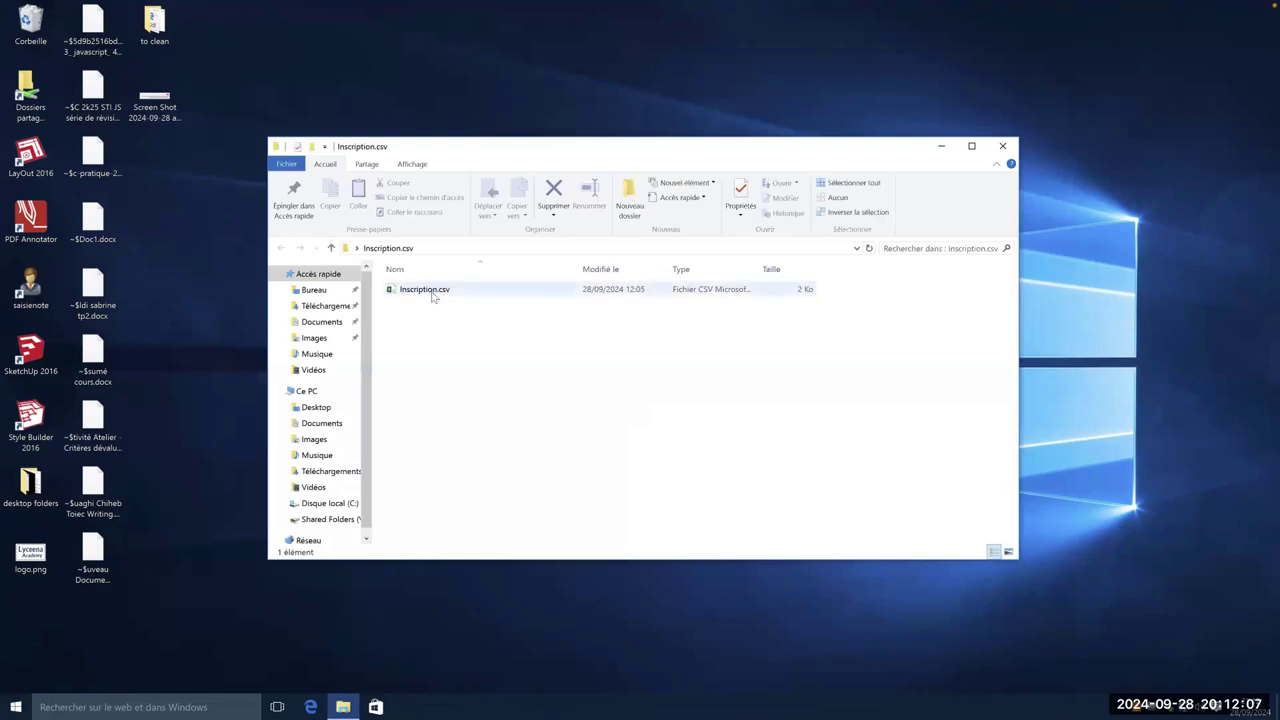
click(437, 296)
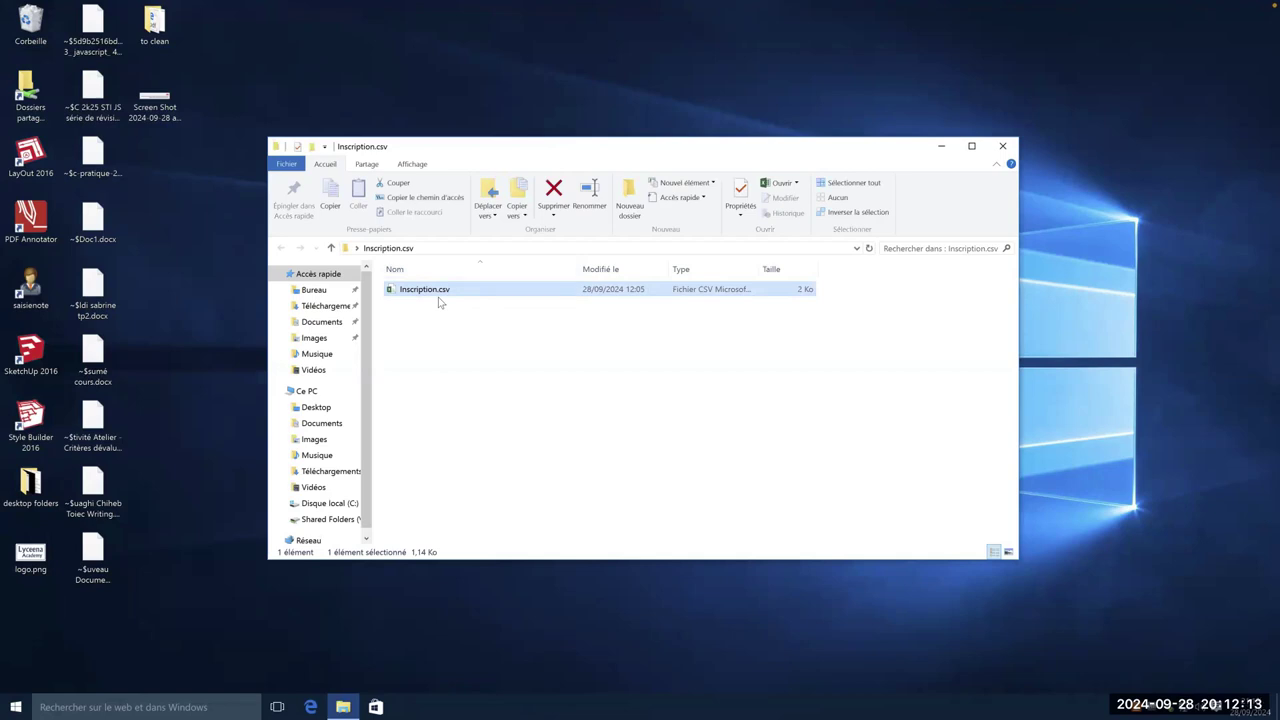
click(157, 705)
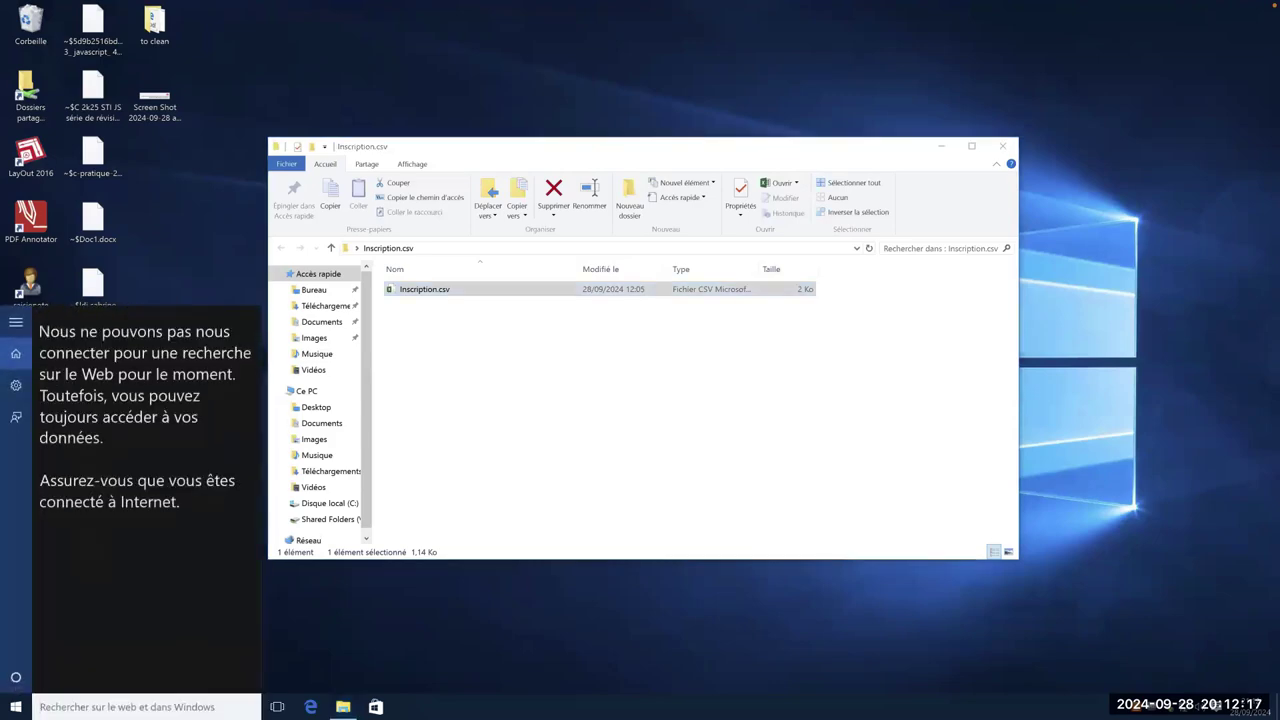
text(mico)
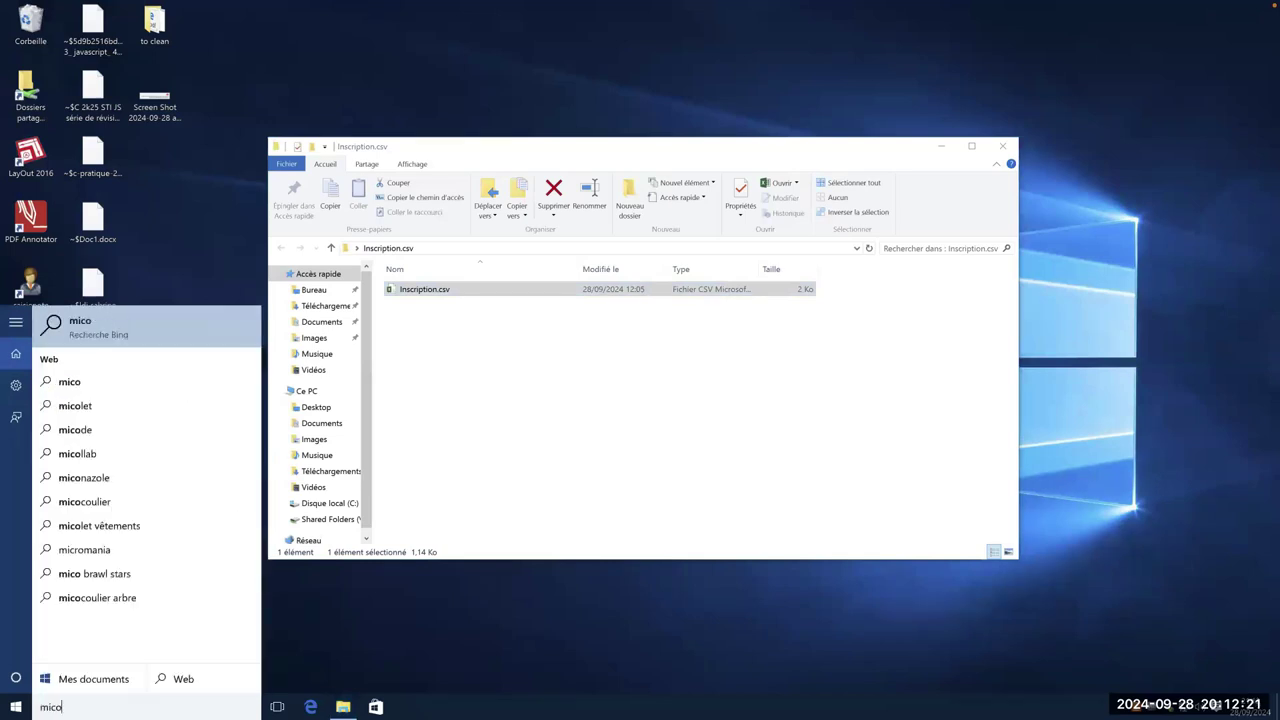
key(BackSpace)
key(BackSpace)
key(BackSpace)
key(BackSpace)
text(exc)
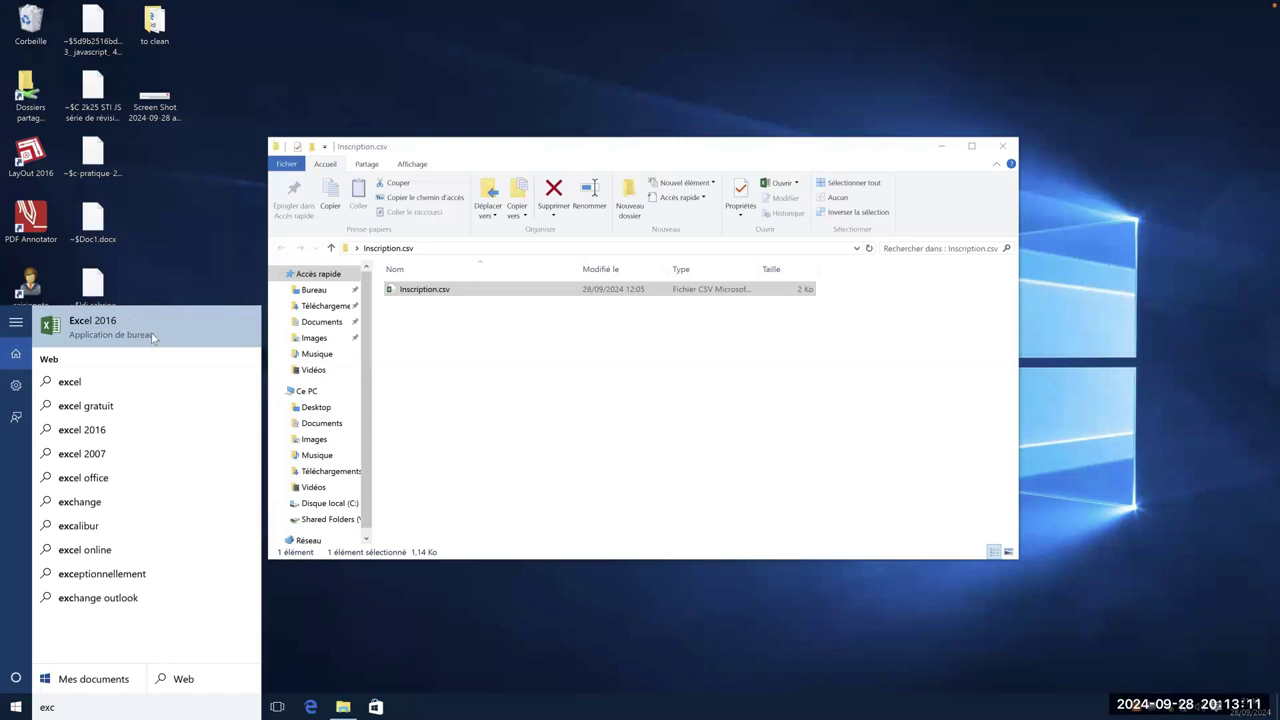
click(157, 327)
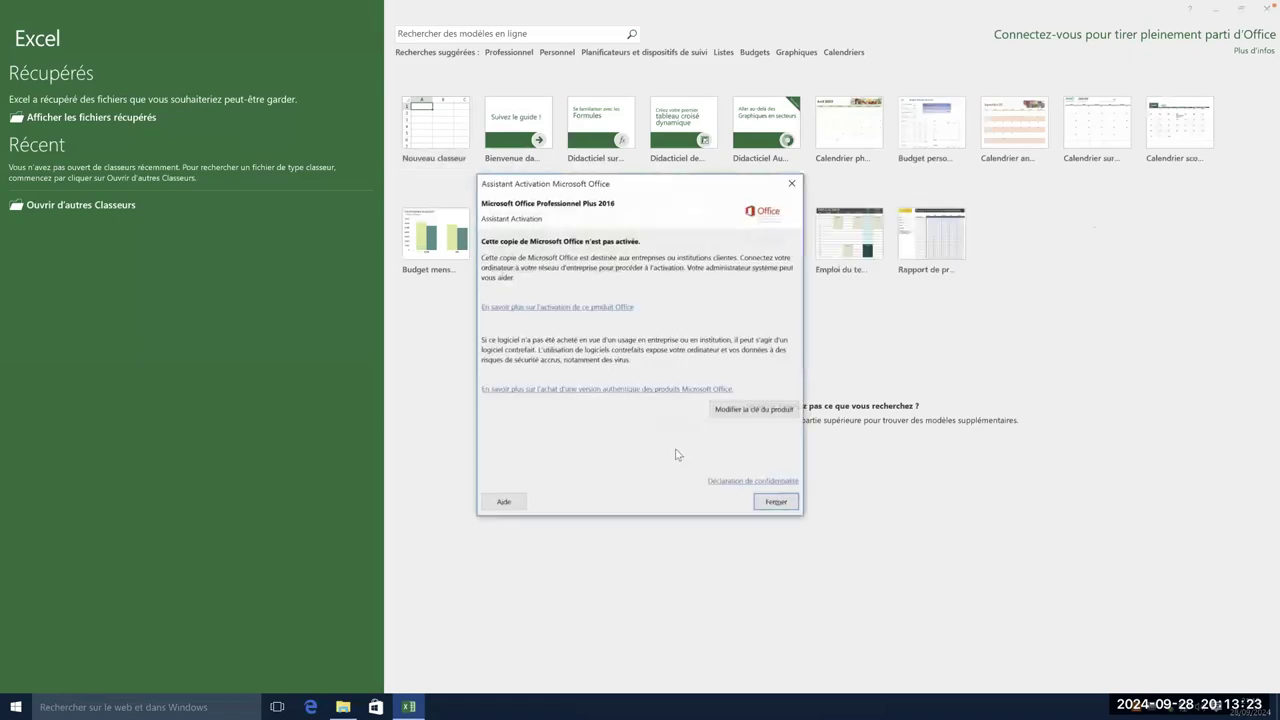
- Dismiss the Office activation notice and create the blank workbook Classeur1
click(773, 504)
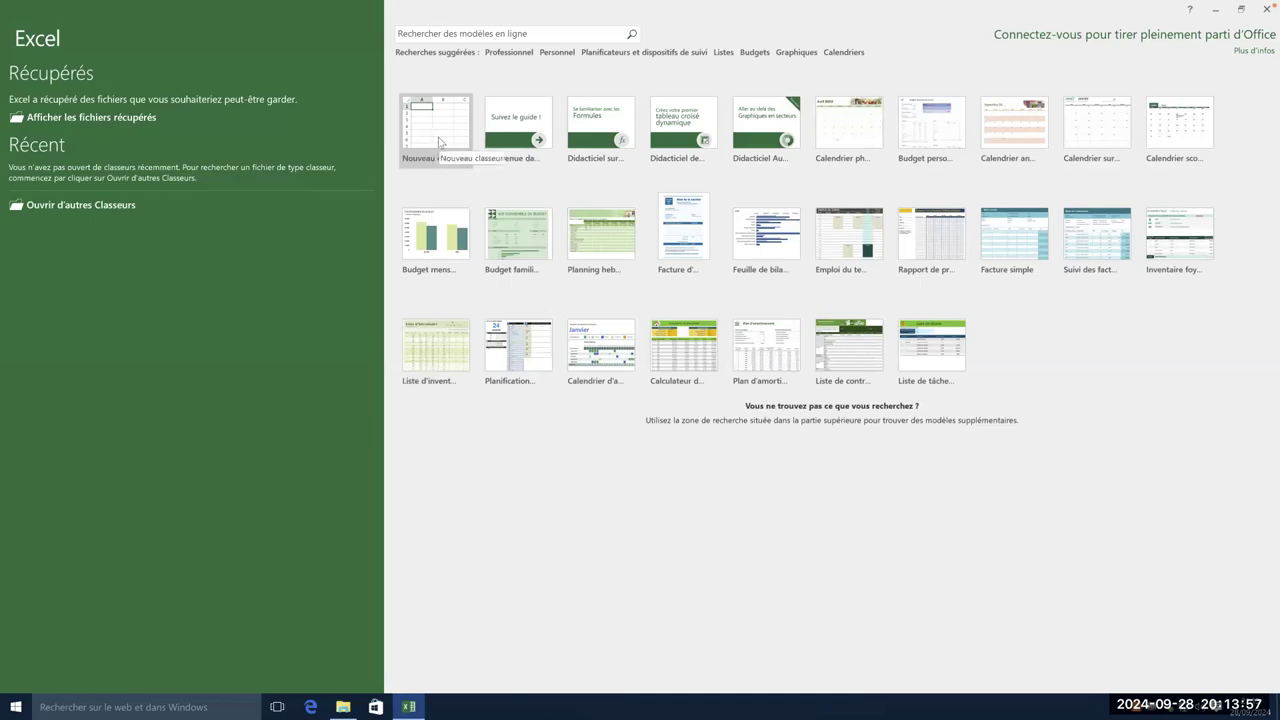
click(440, 136)
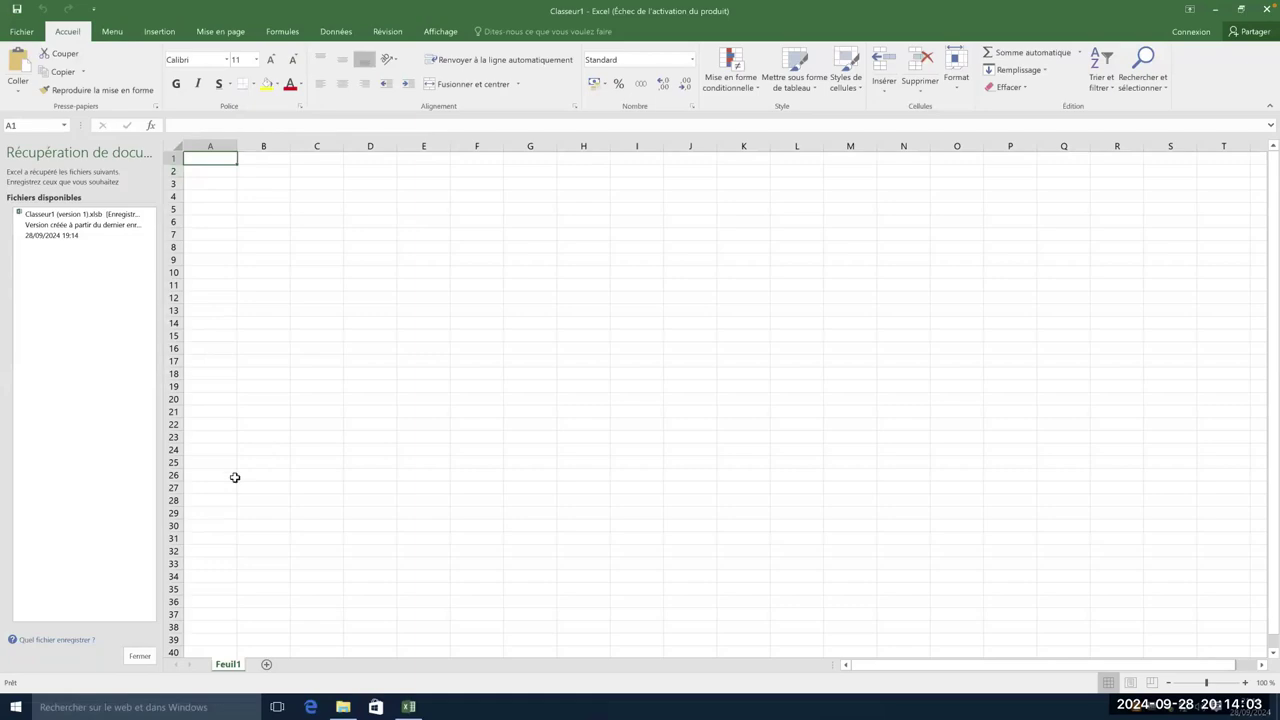
click(139, 656)
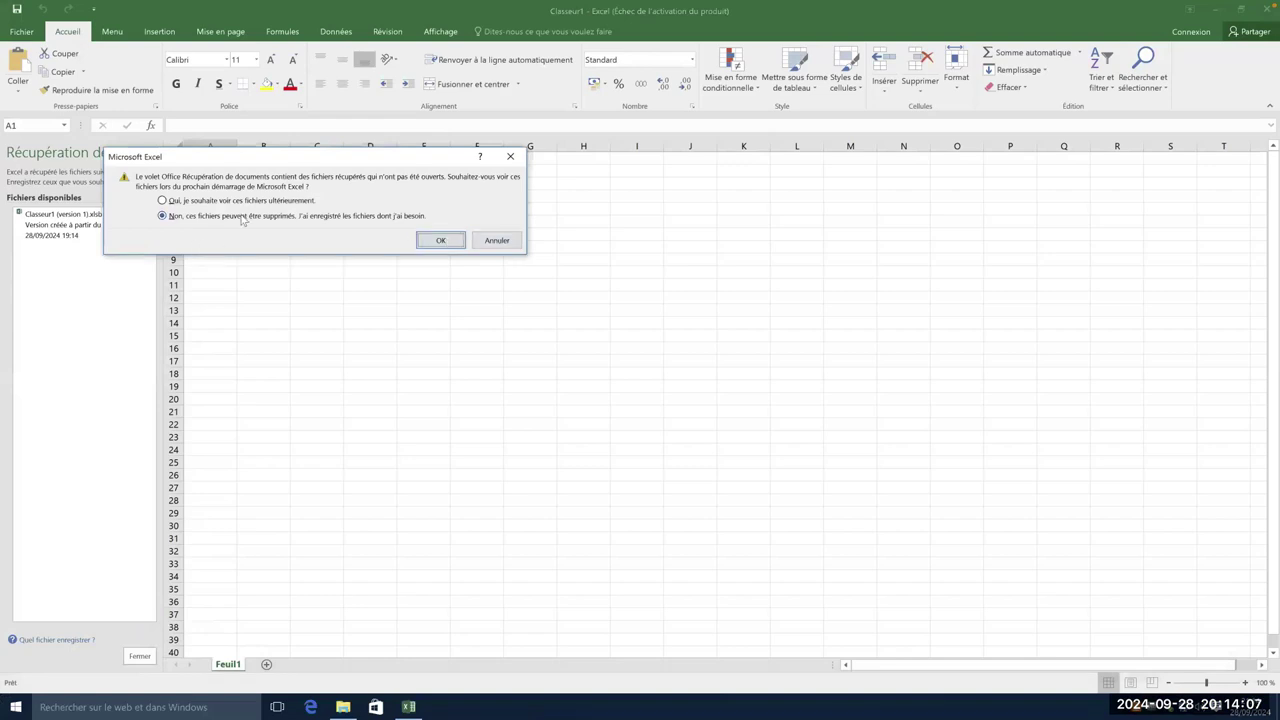
click(438, 242)
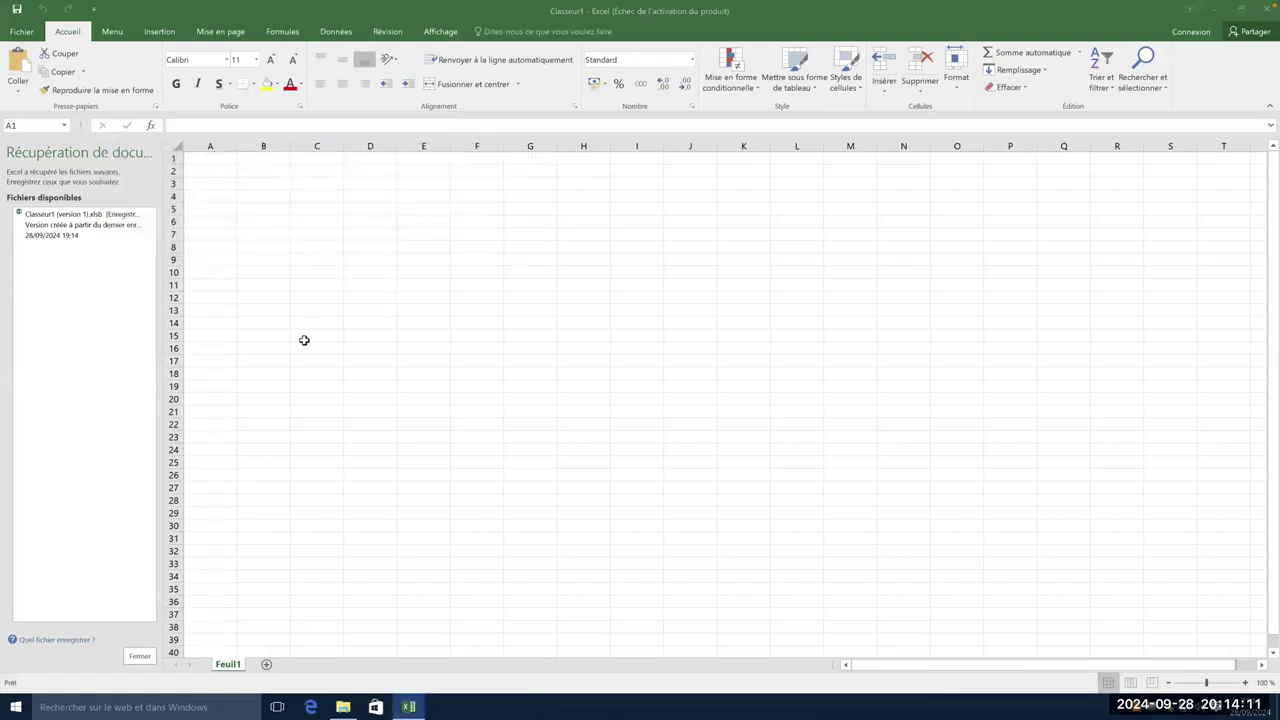
click(134, 656)
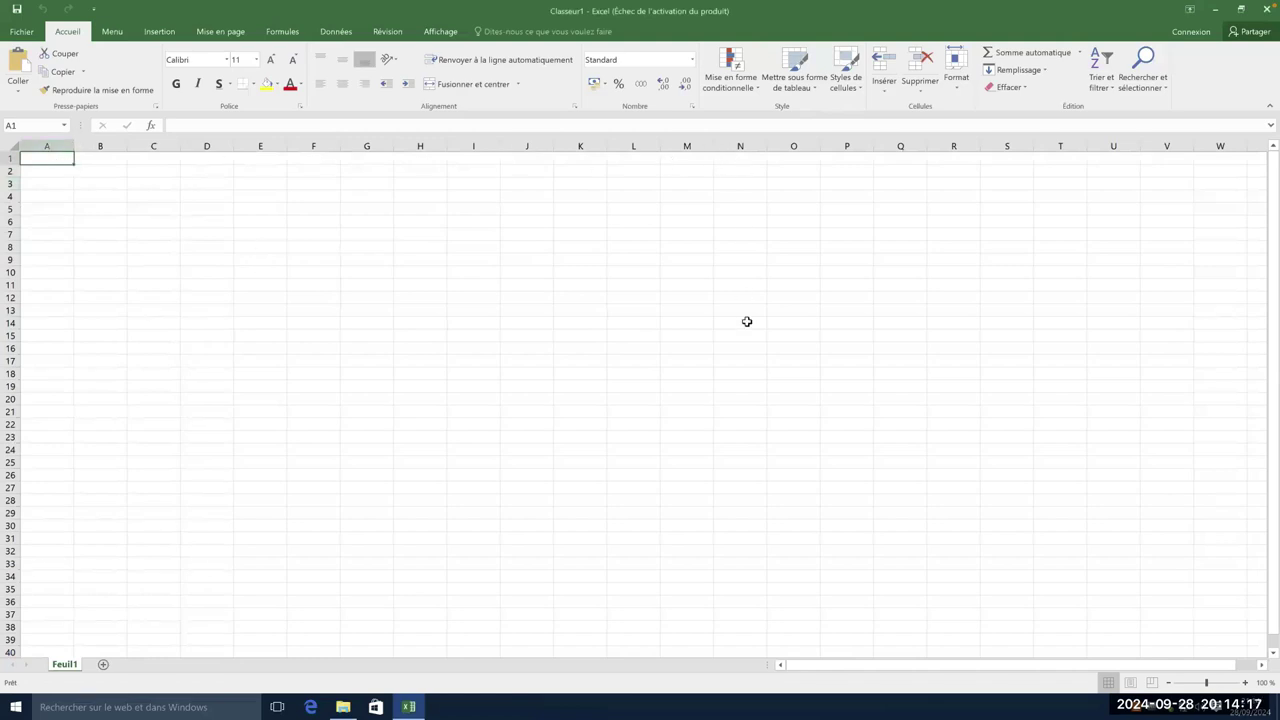
drag(43, 157, 473, 310)
click(473, 310)
click(51, 146)
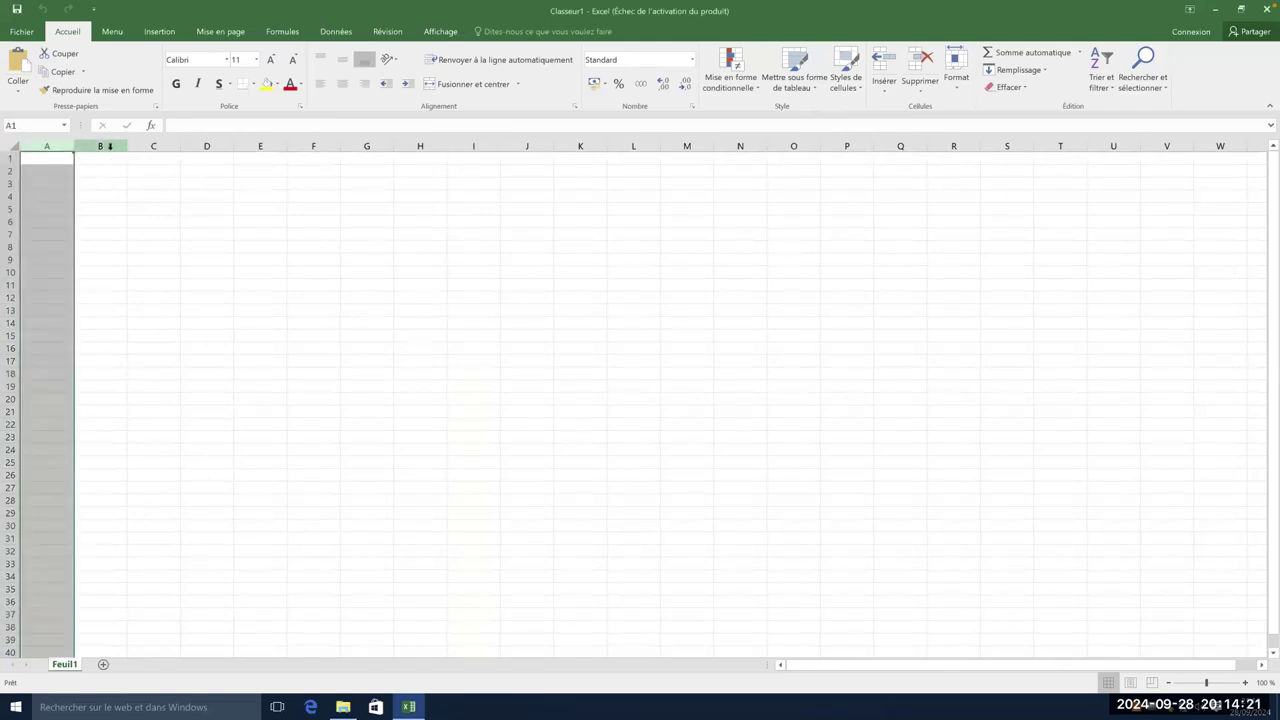
click(113, 146)
click(134, 146)
click(217, 146)
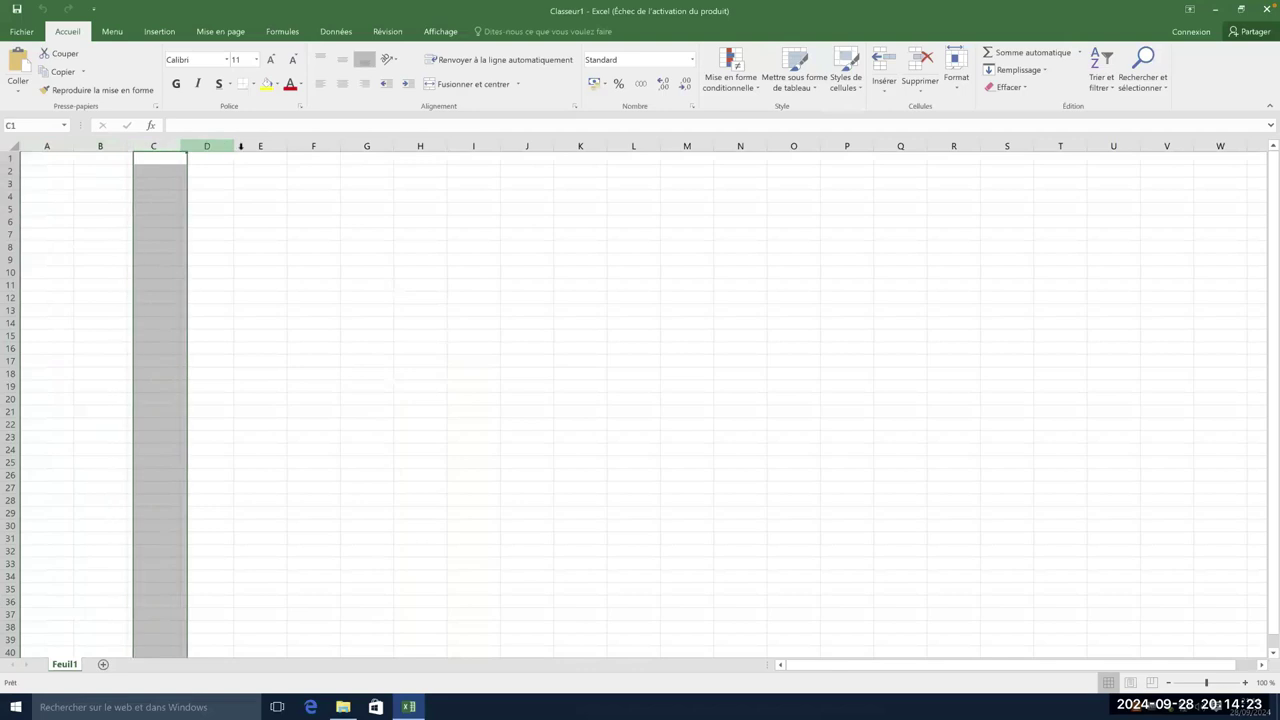
click(272, 146)
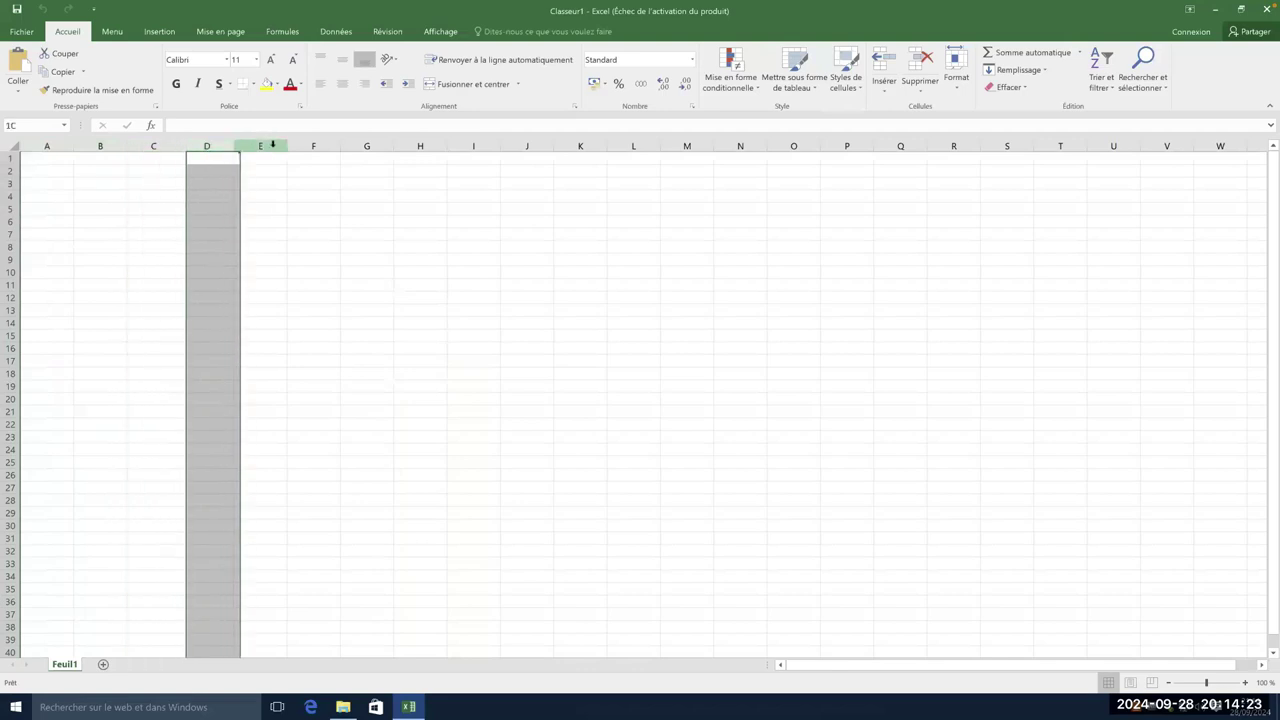
click(13, 158)
click(14, 171)
click(14, 184)
click(14, 196)
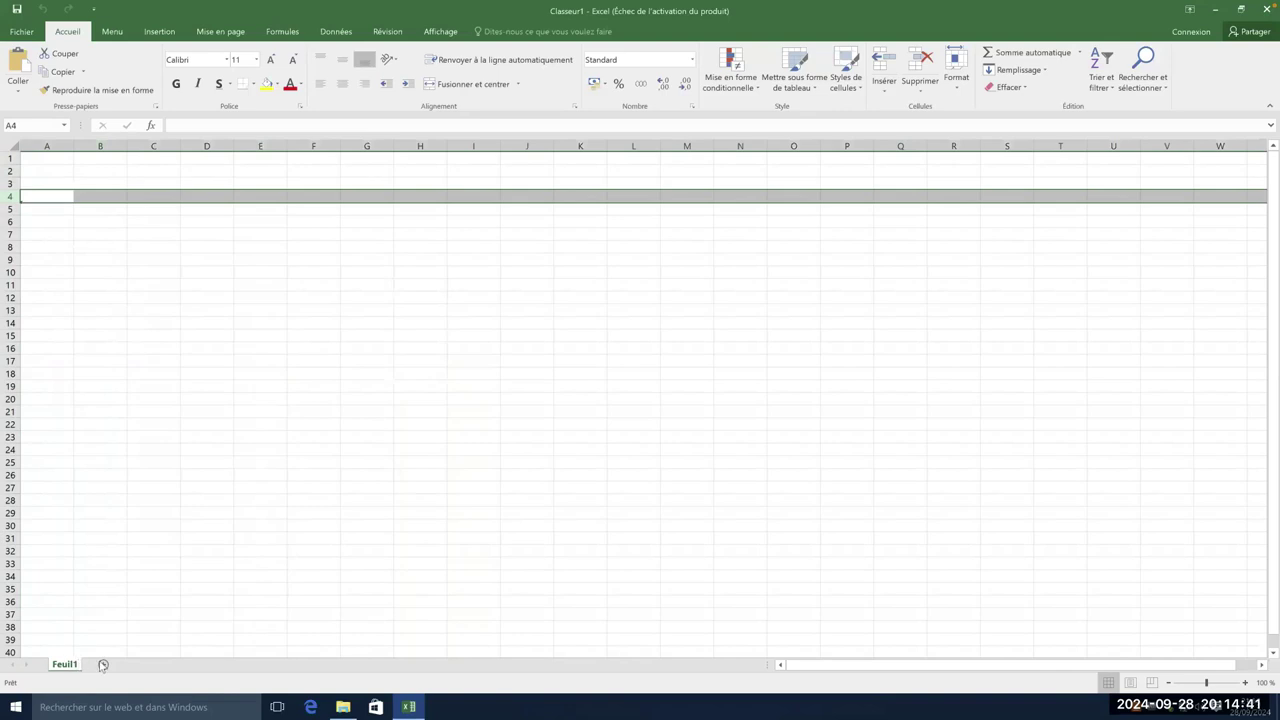
- Add sheets Feuil2 and Feuil3, delete them again, and return to cell A1
click(102, 664)
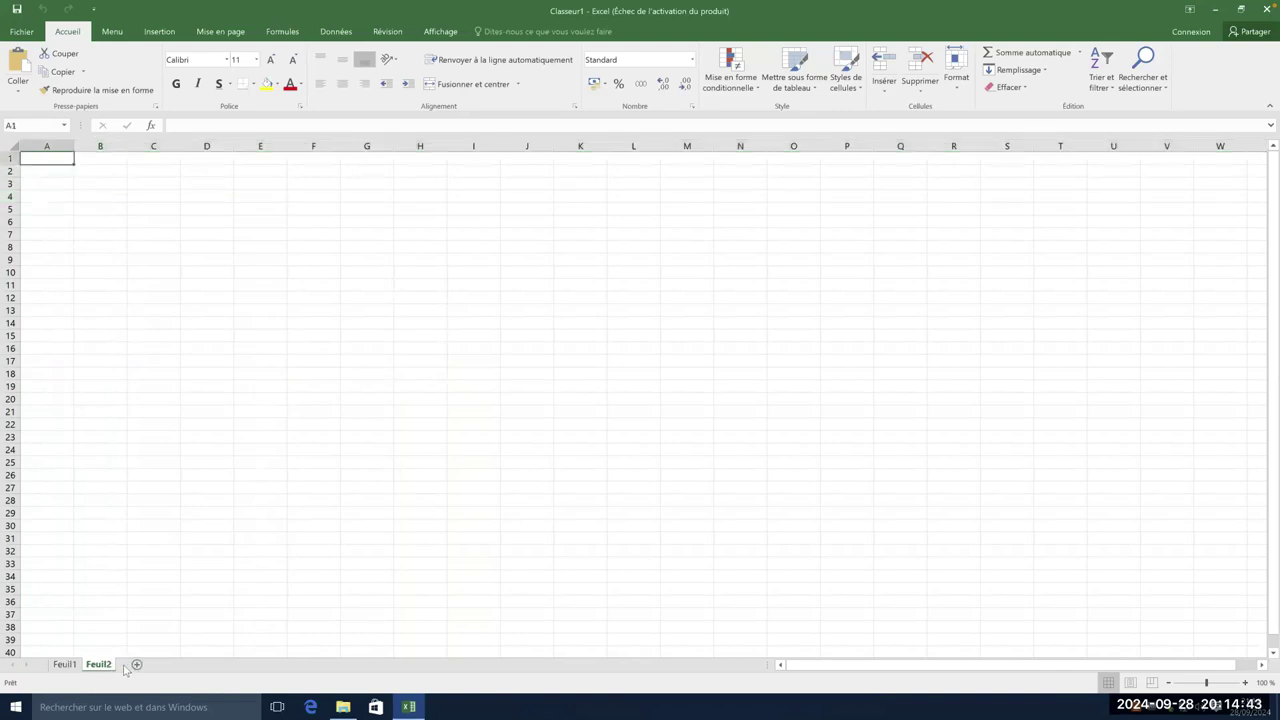
click(137, 665)
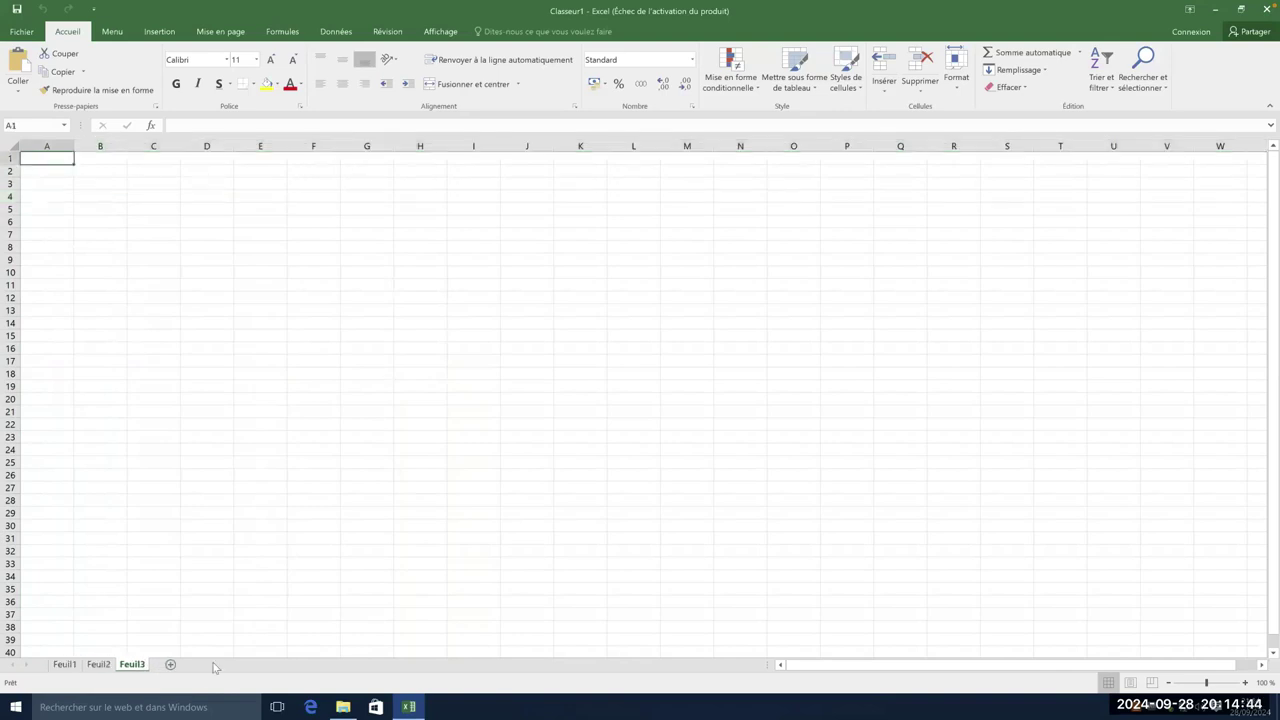
right_click(132, 666)
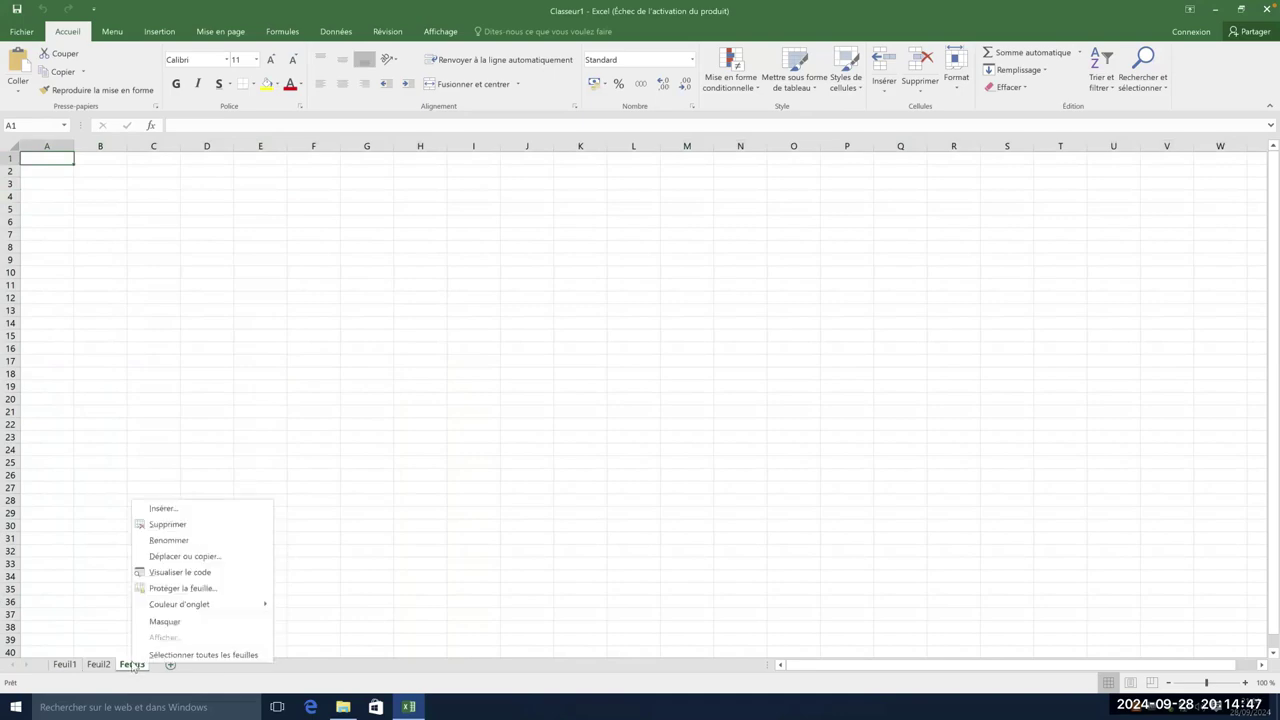
click(168, 524)
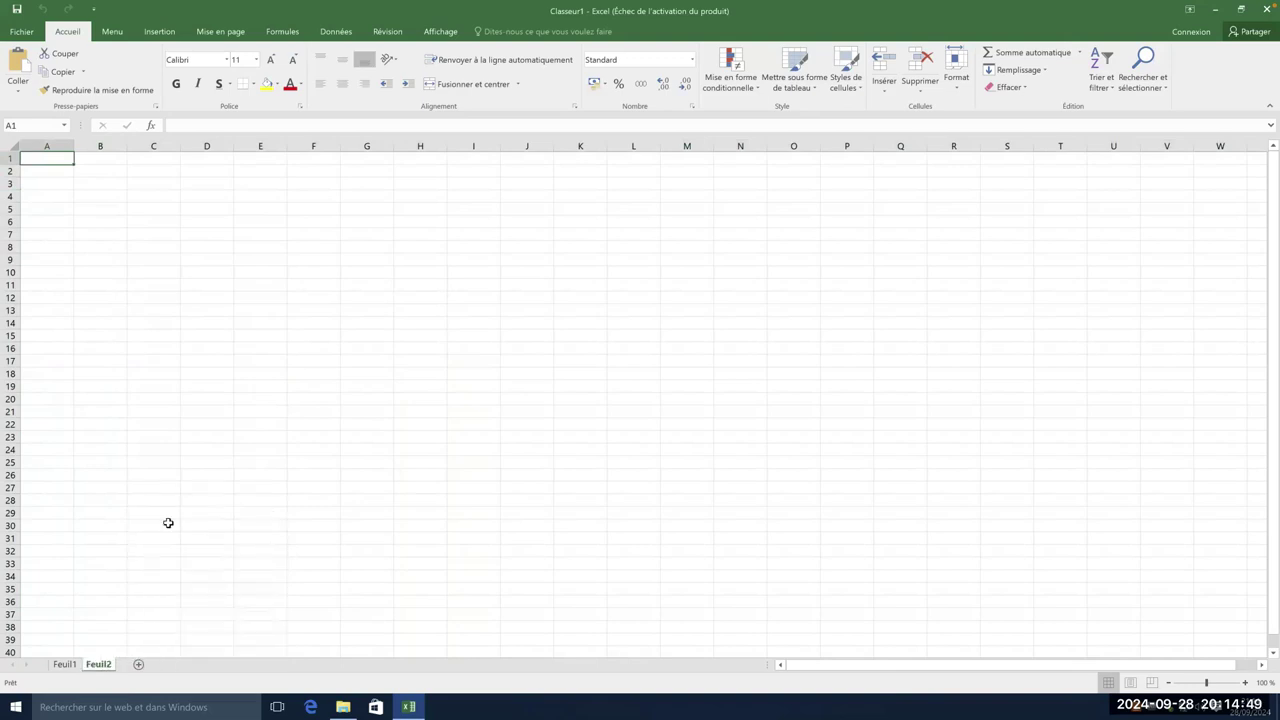
right_click(111, 668)
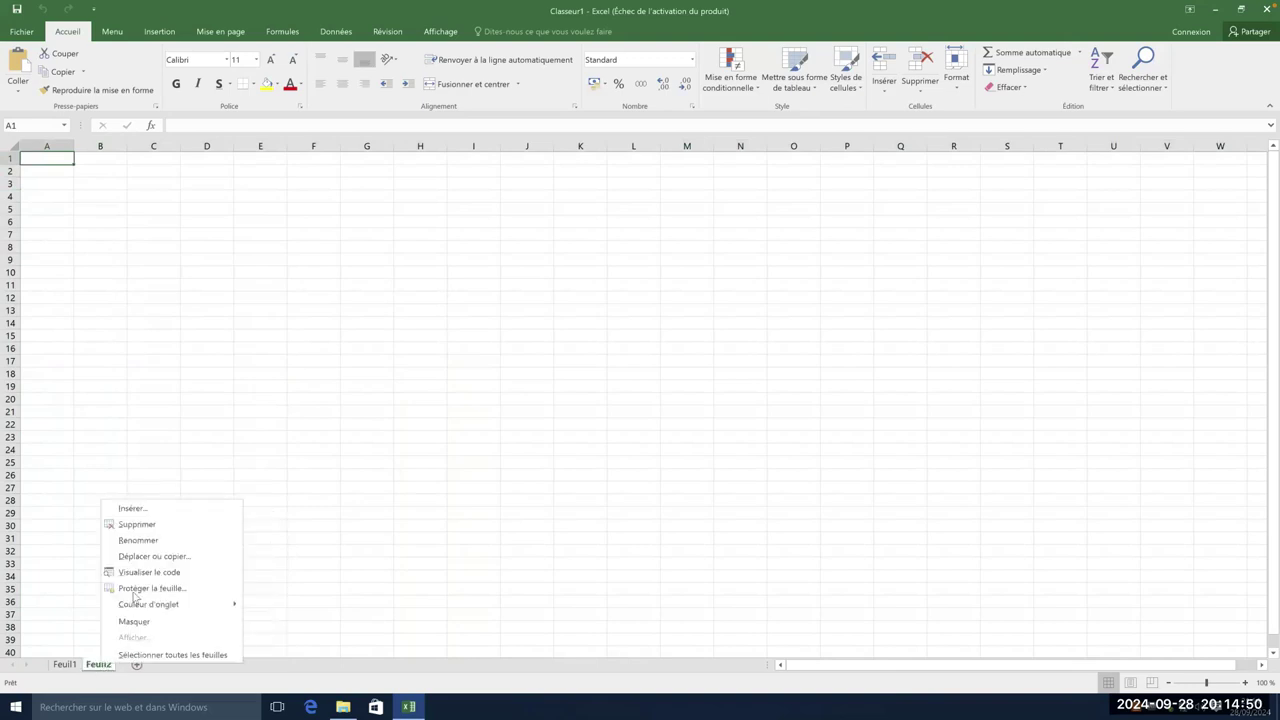
click(140, 524)
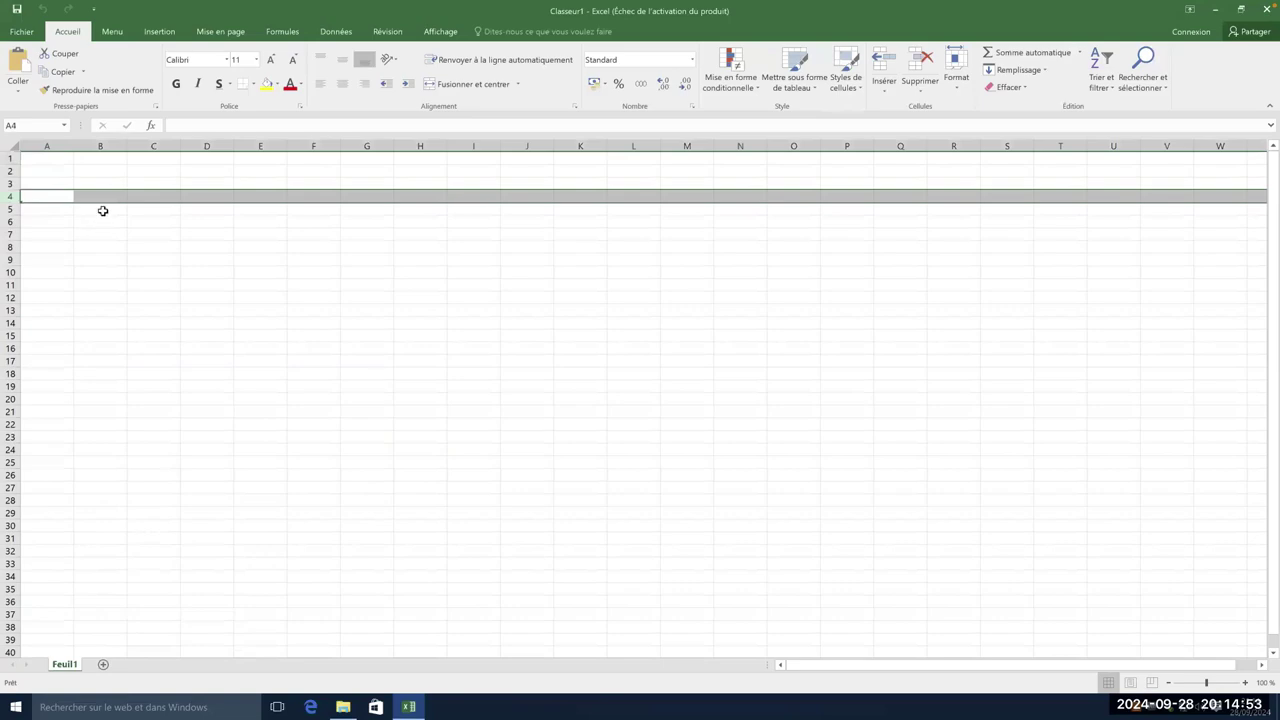
click(55, 160)
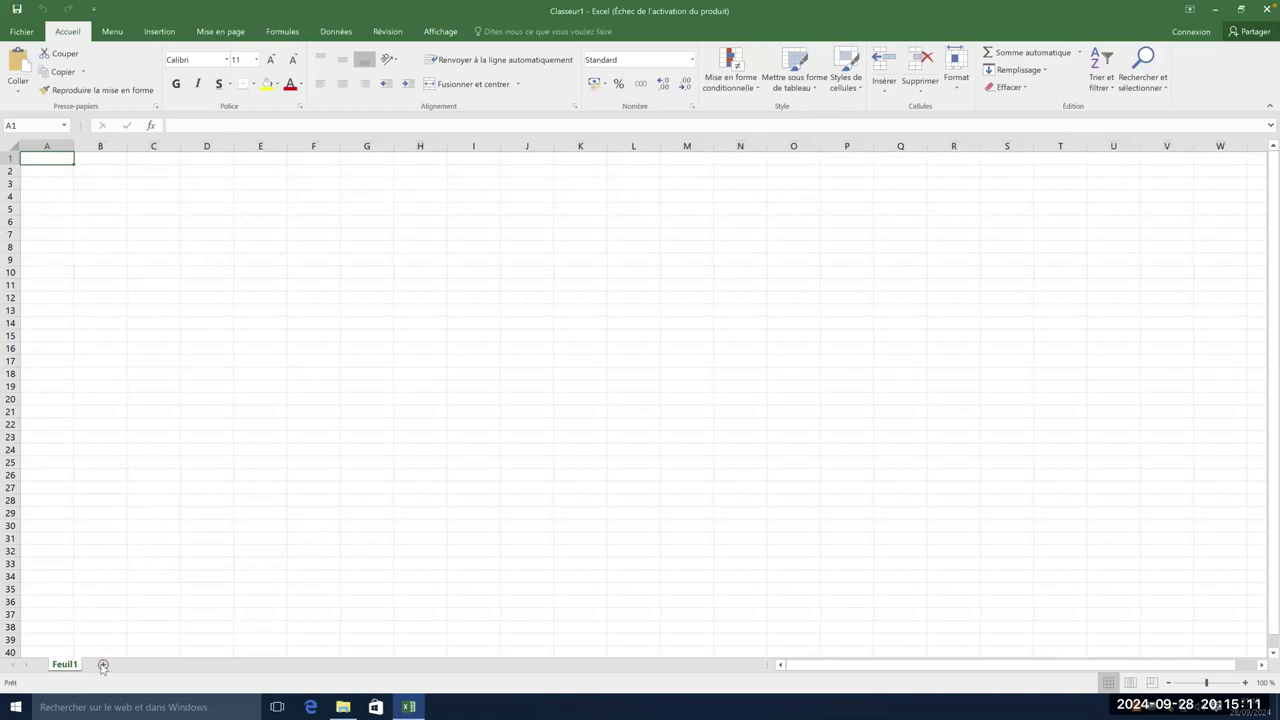
- Add practice sheets Feuil4 and Feuil5, then delete both
click(103, 664)
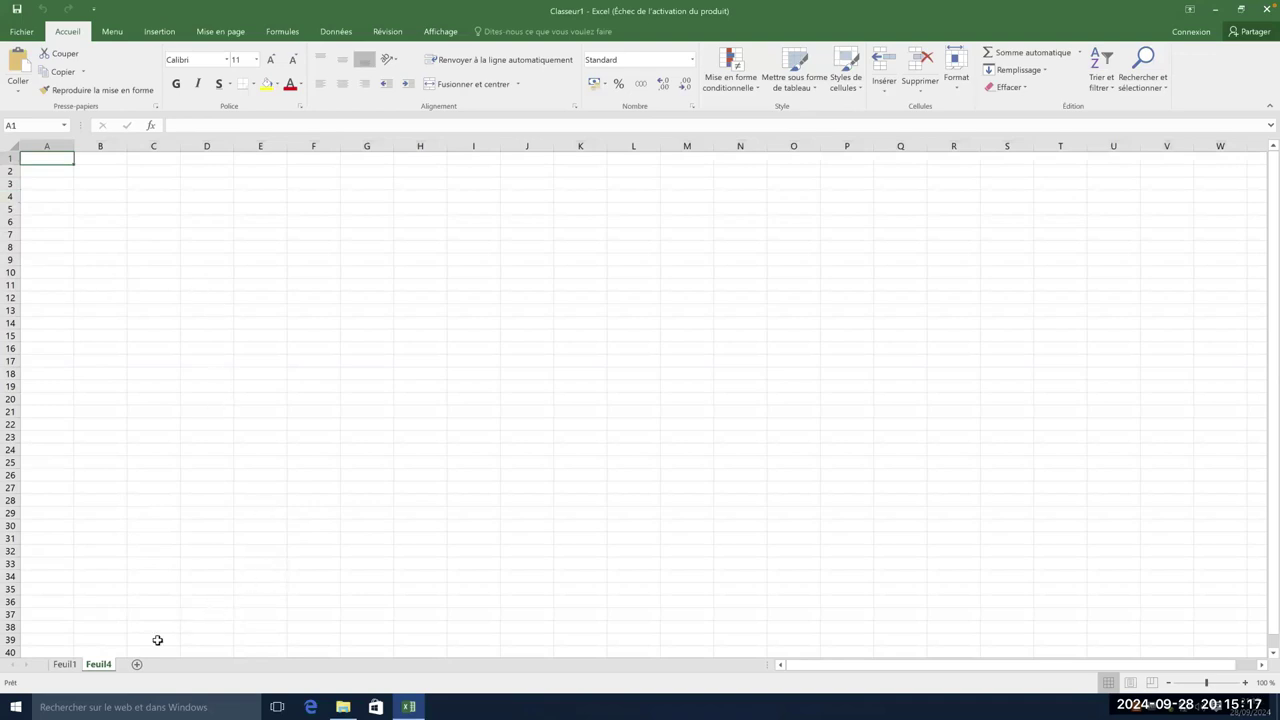
click(138, 665)
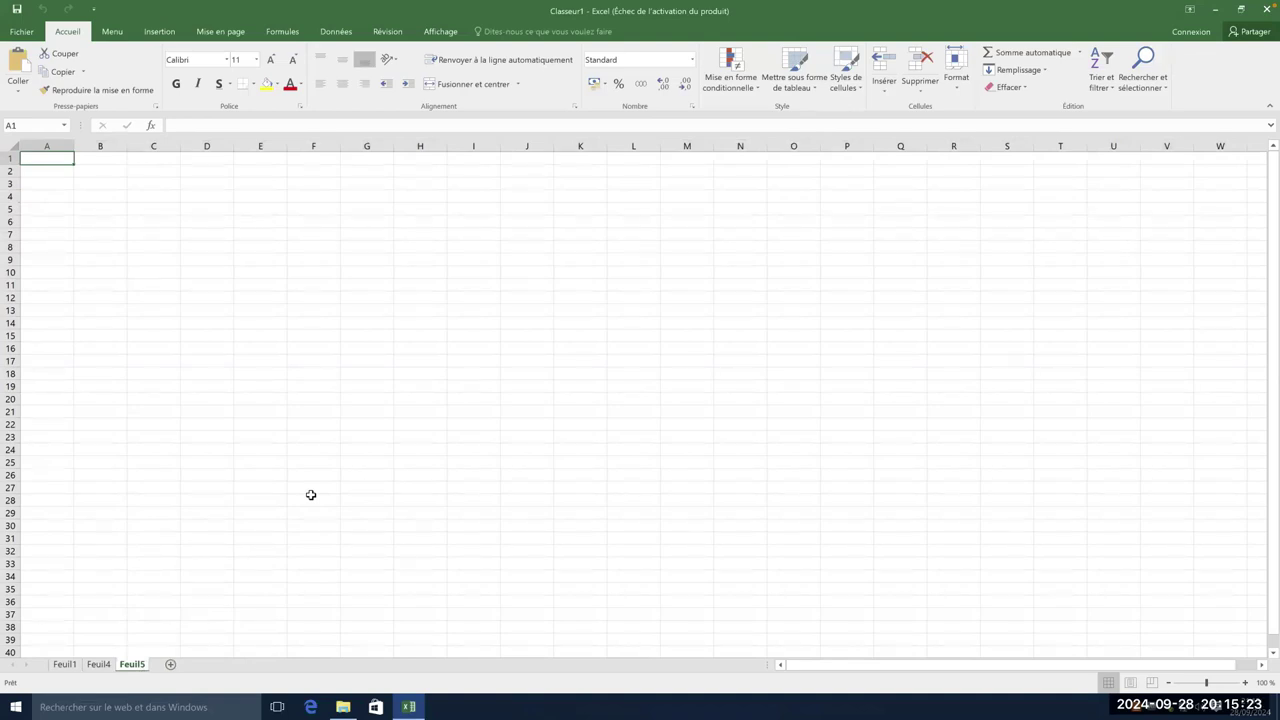
right_click(138, 665)
click(211, 527)
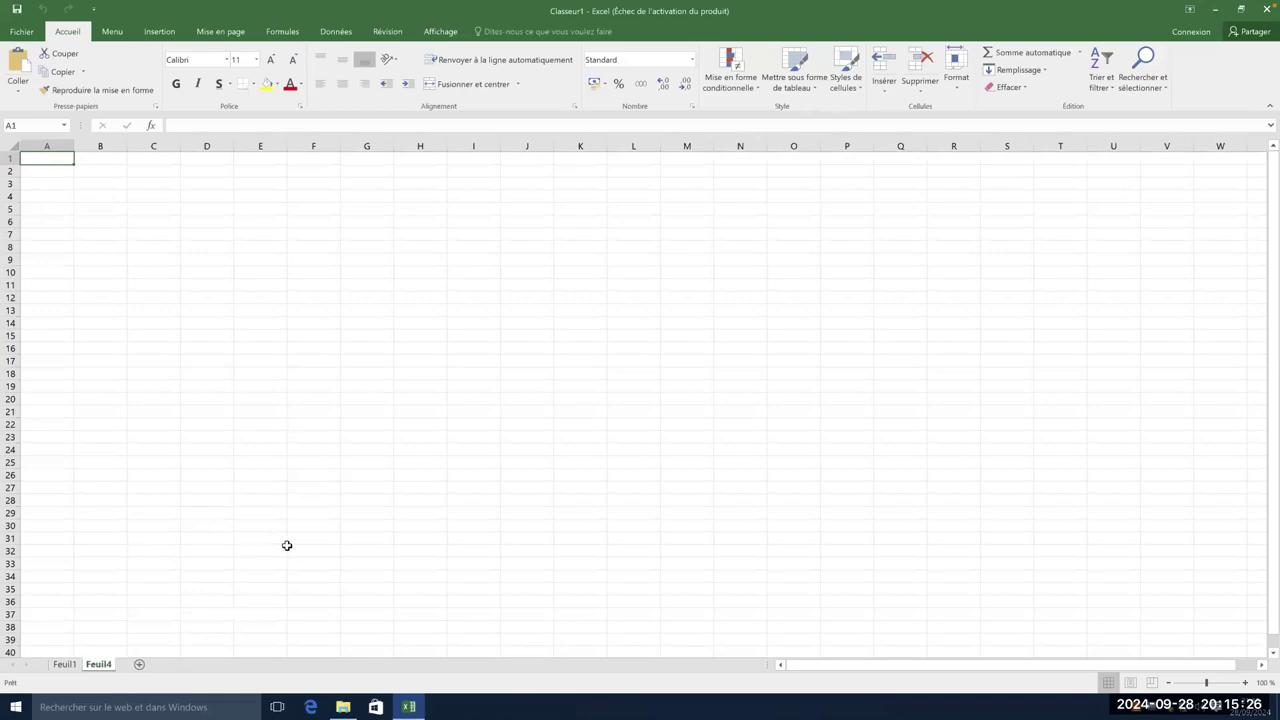
right_click(108, 665)
click(163, 525)
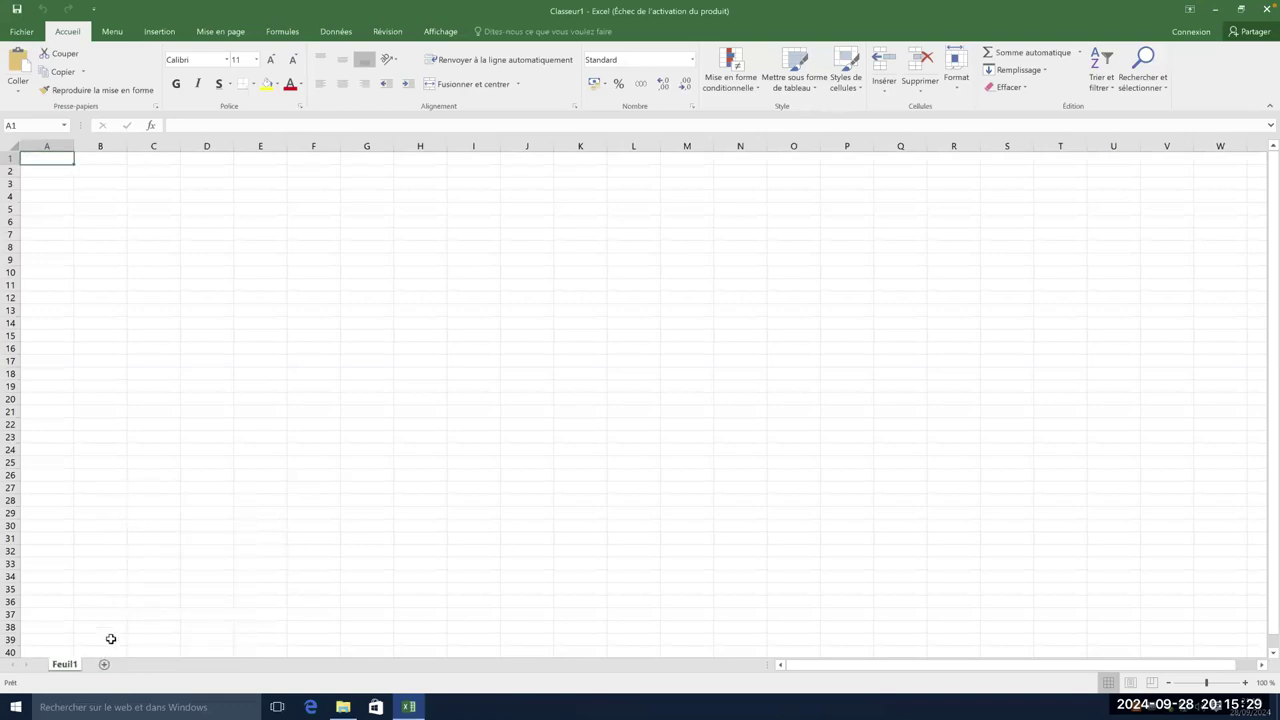
- Rename the Feuil1 tab to 'liste élèves'
double_click(68, 666)
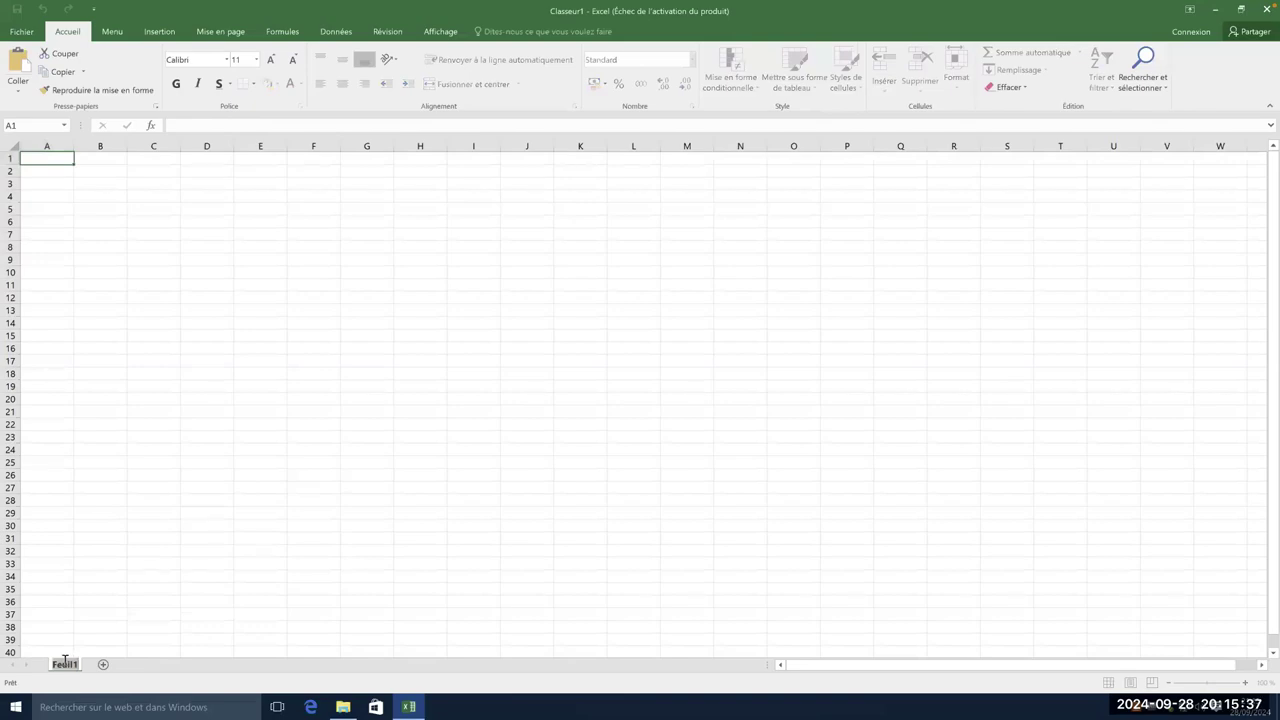
text(liste élèves)
key(Return)
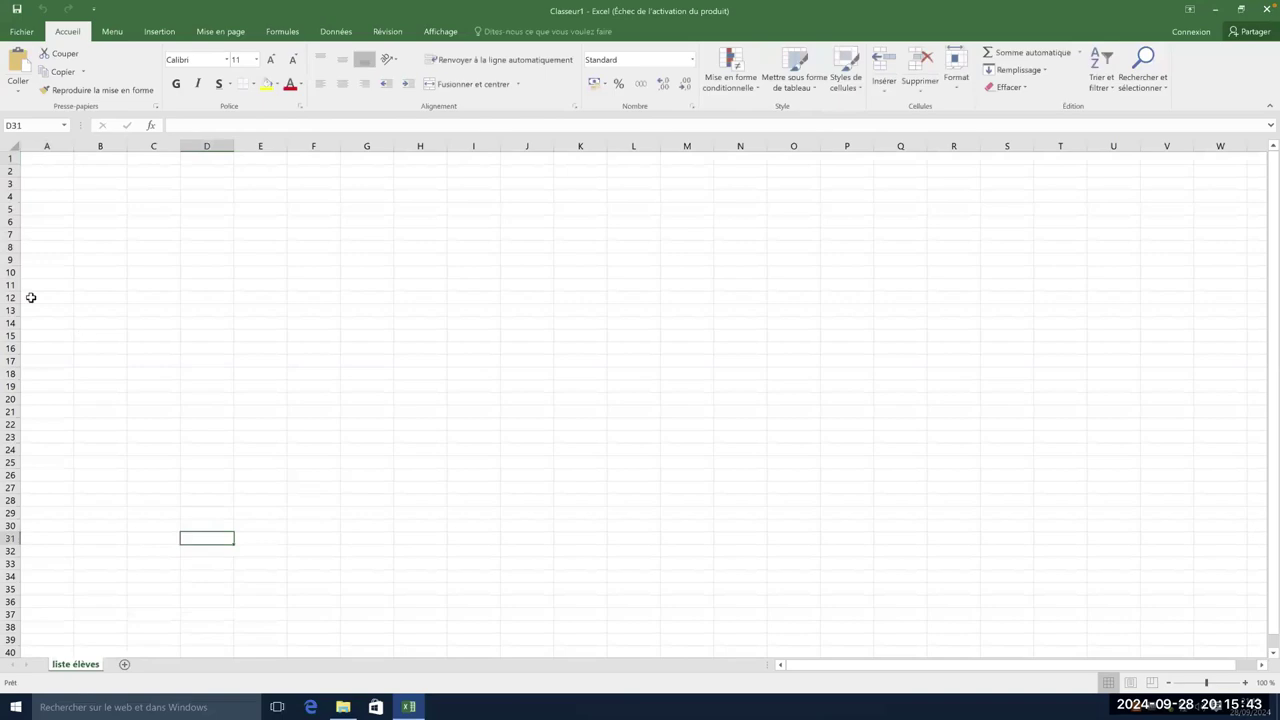
- Select cell A2 and move the active cell around with the arrow keys
click(63, 174)
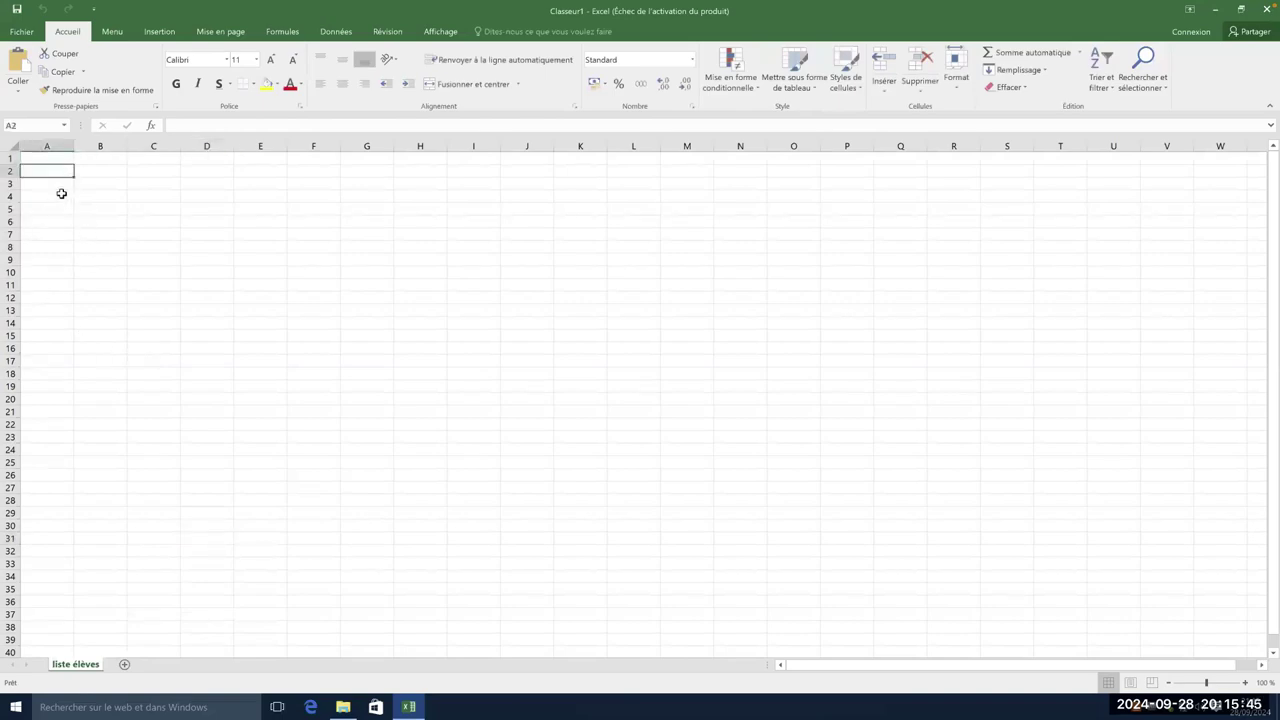
key(Down)
key(Down)
key(Up)
key(Down)
key(Right)
key(Right)
key(Down)
key(Down)
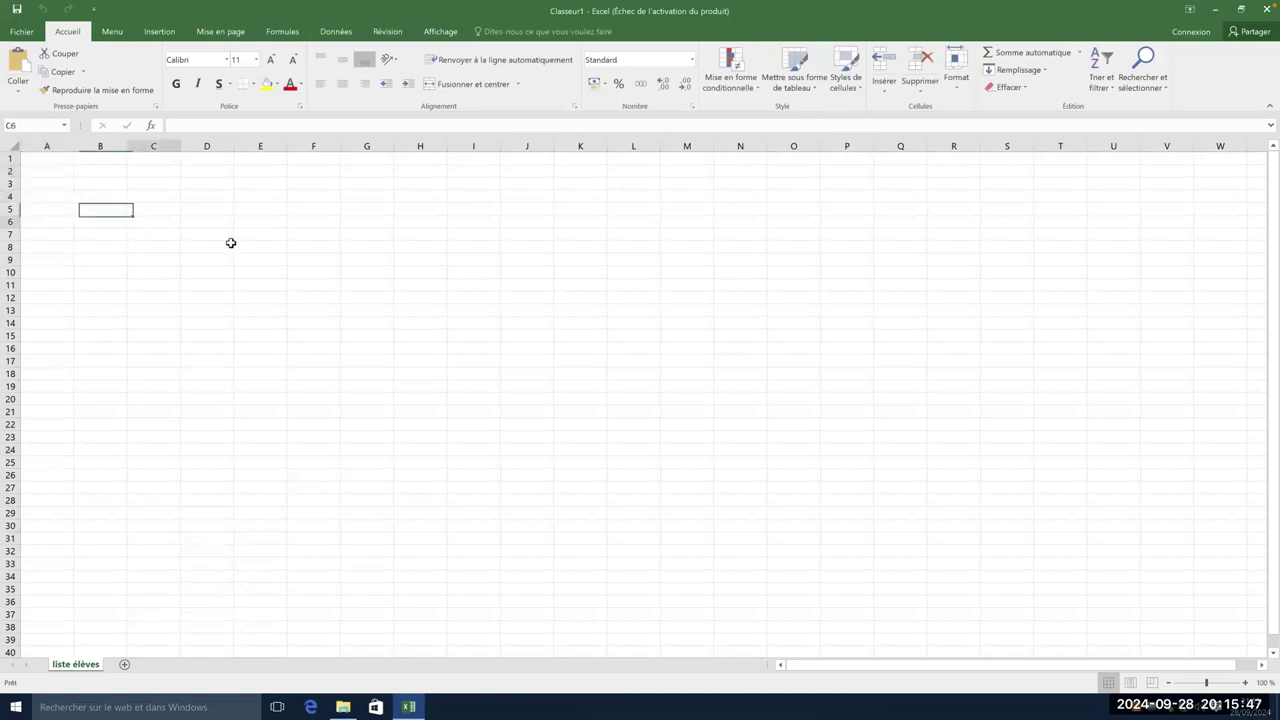
key(Right)
key(Right)
key(Down)
key(Down)
key(Down)
key(Down)
key(Down)
key(Down)
key(Left)
key(Left)
key(Right)
key(Right)
key(Right)
key(Right)
key(Right)
key(Up)
key(Up)
key(Up)
key(Up)
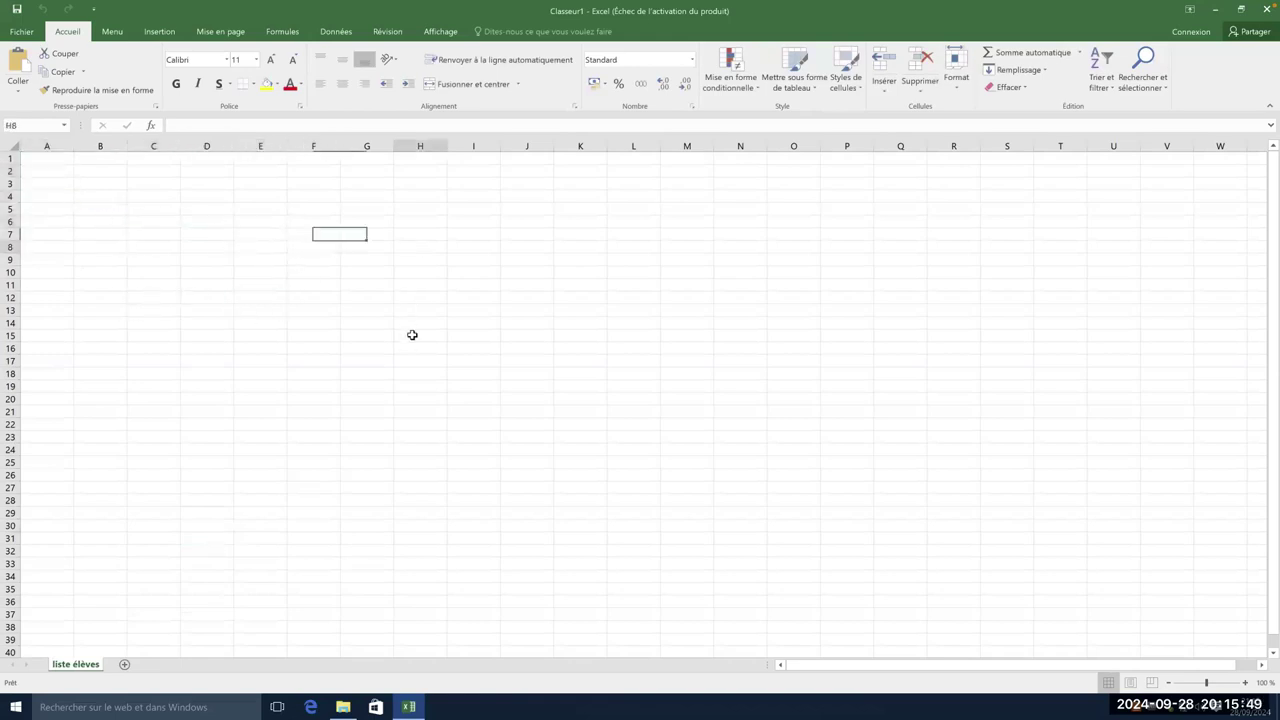
- Select cells H15, C6, B3 and B8 on the empty sheet
click(412, 335)
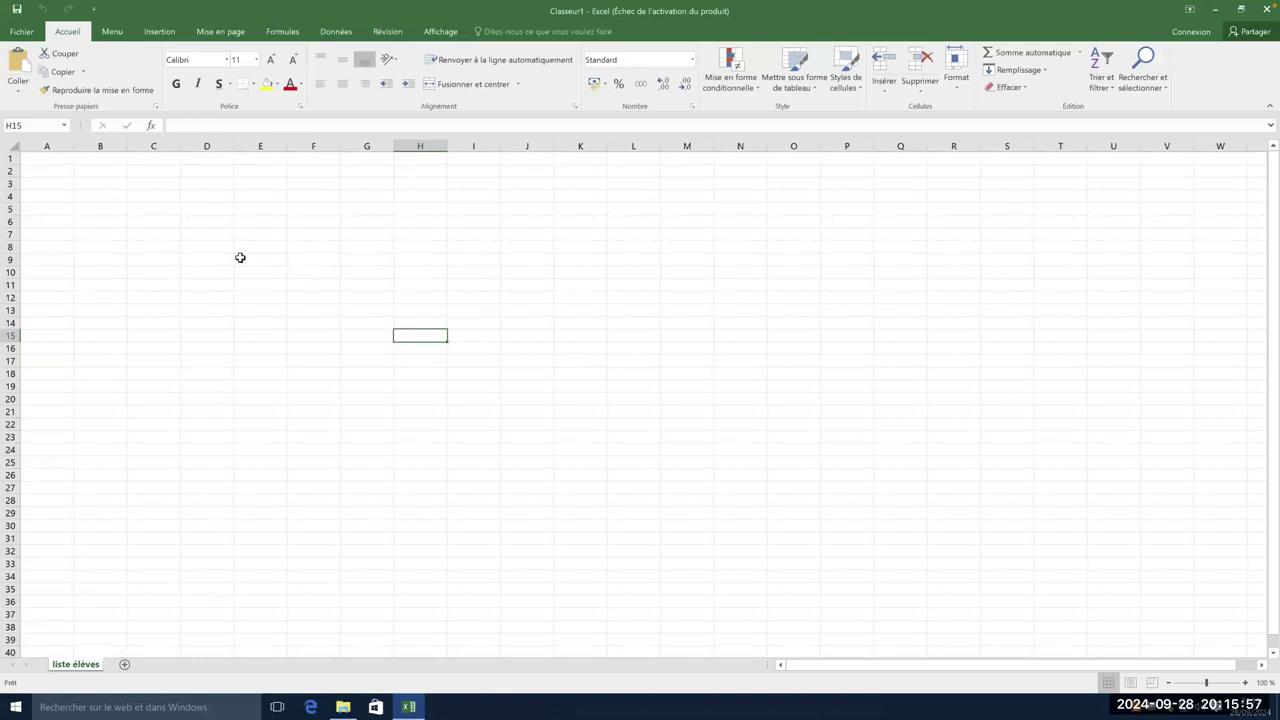
click(157, 223)
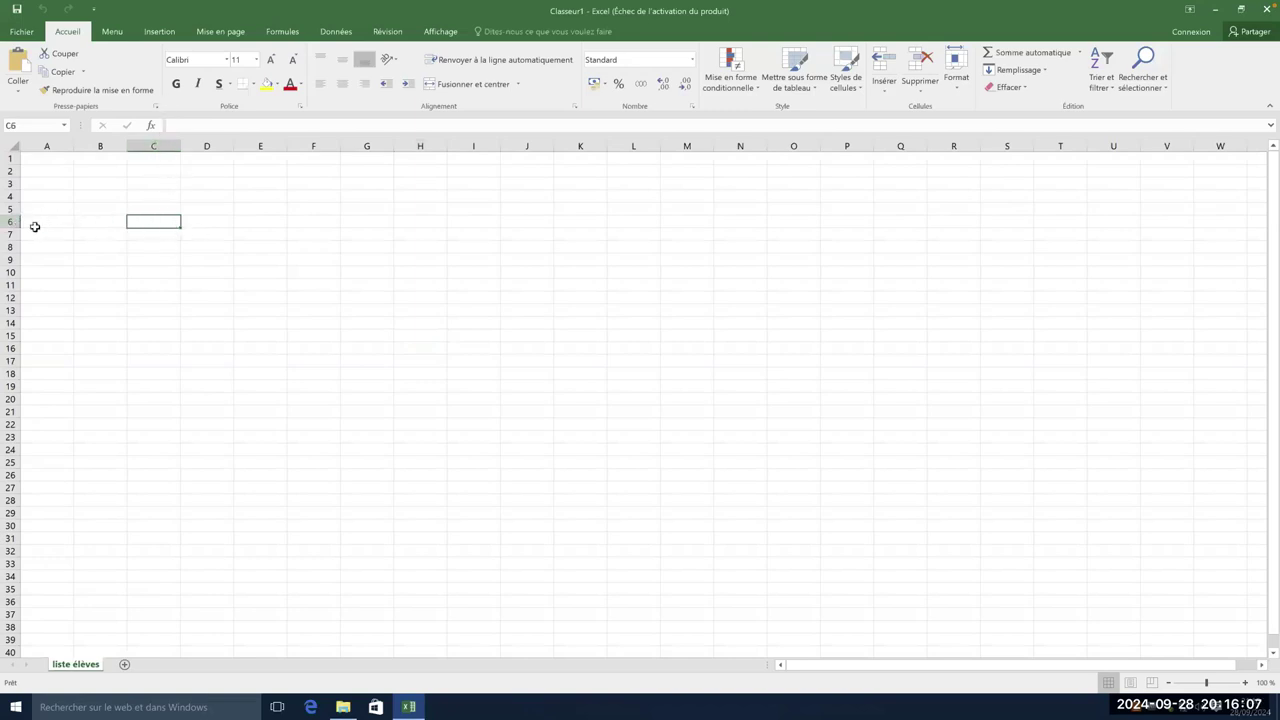
click(101, 184)
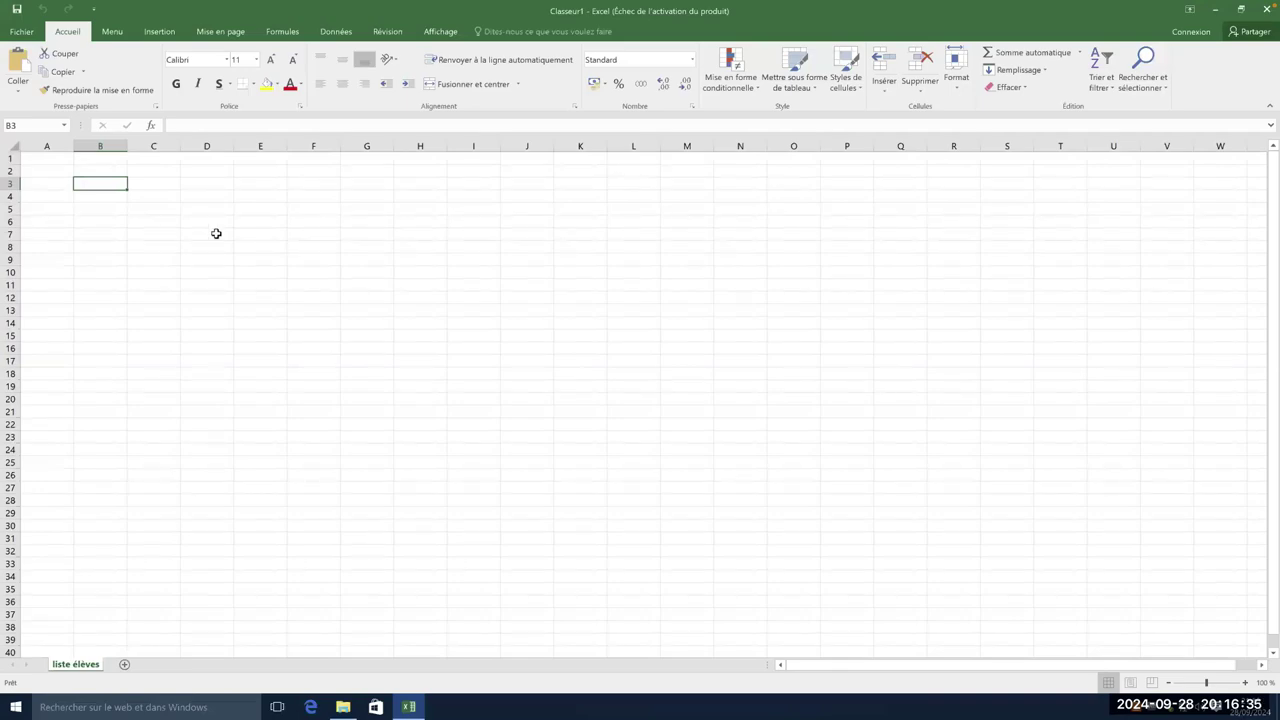
click(100, 247)
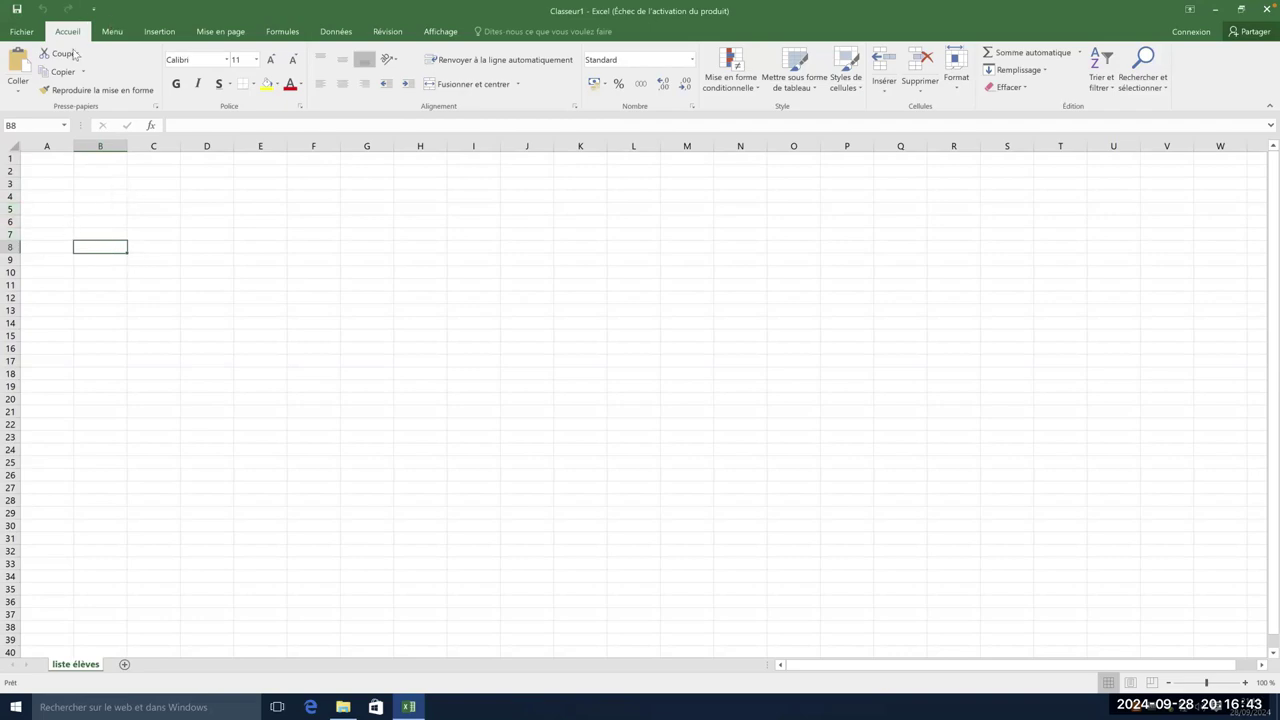
- Look through the Menu, Insertion and Accueil tabs, then bring up the Inscription.csv folder
click(116, 34)
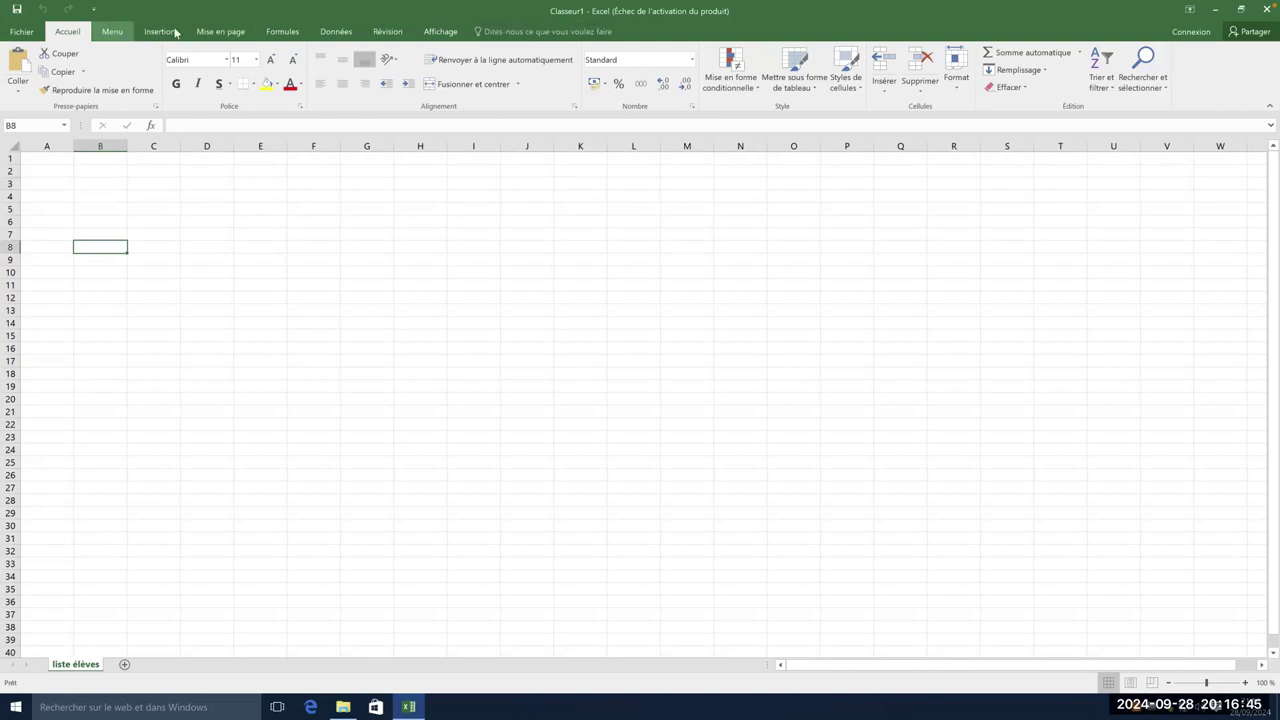
click(176, 34)
click(77, 34)
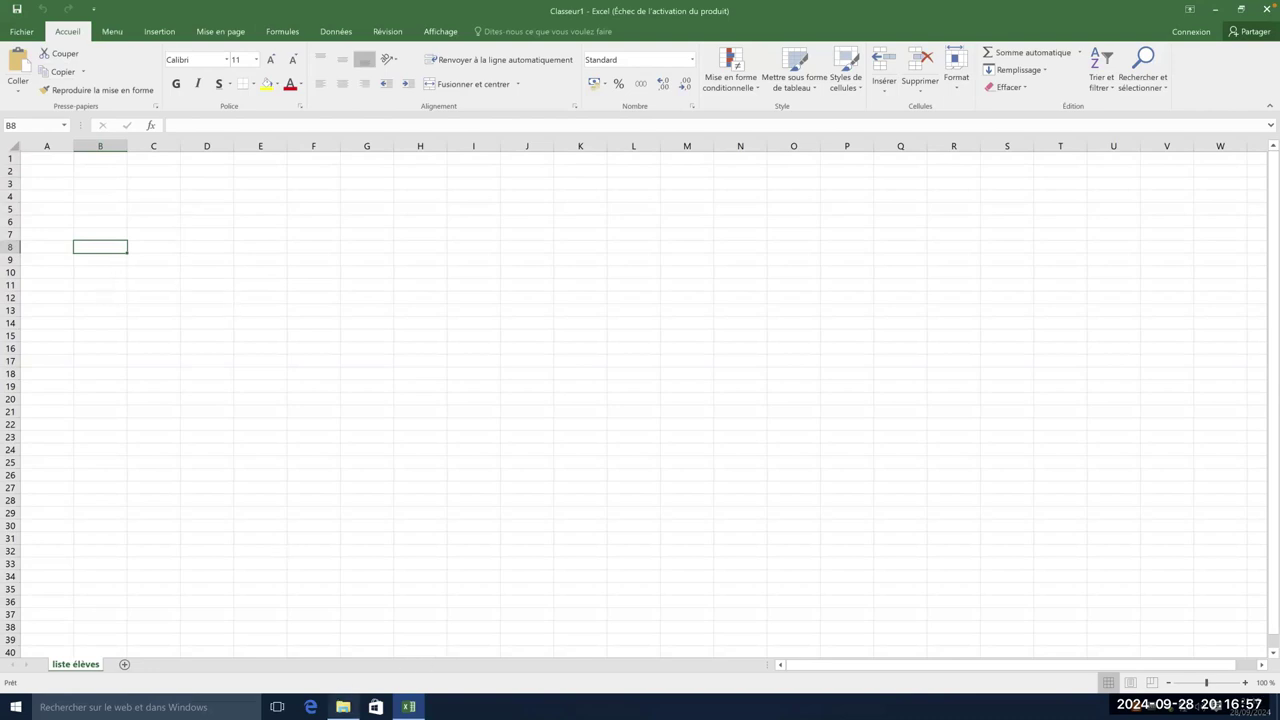
click(343, 707)
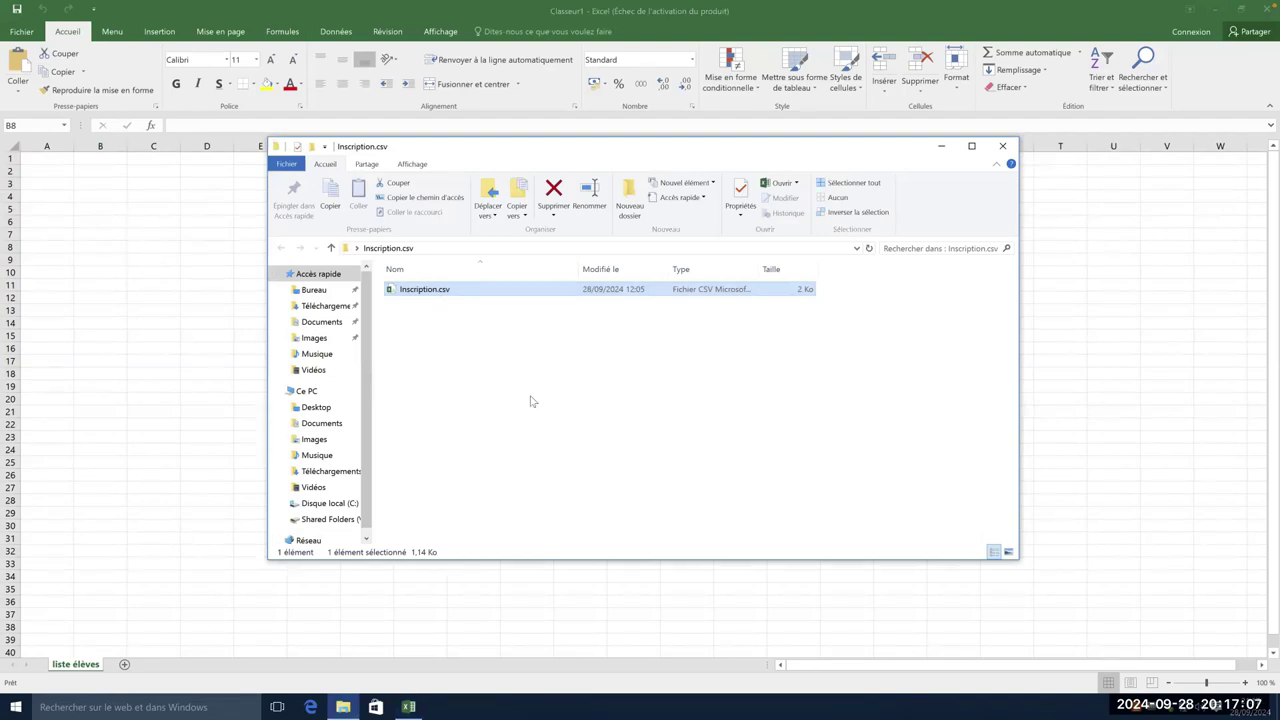
- Move Desktop 1 after Desktop 4 and check the Google Forms response export options
key(ctrl+Left)
key(ctrl+Up)
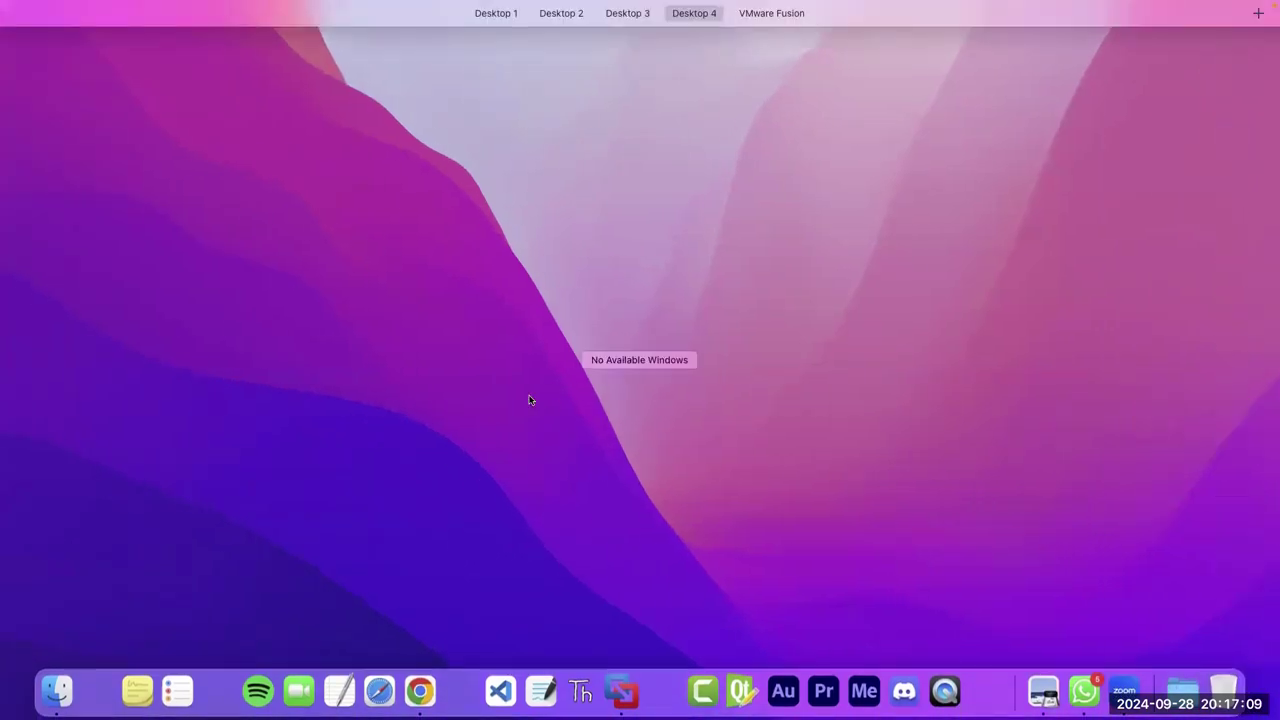
drag(310, 52, 771, 57)
click(716, 22)
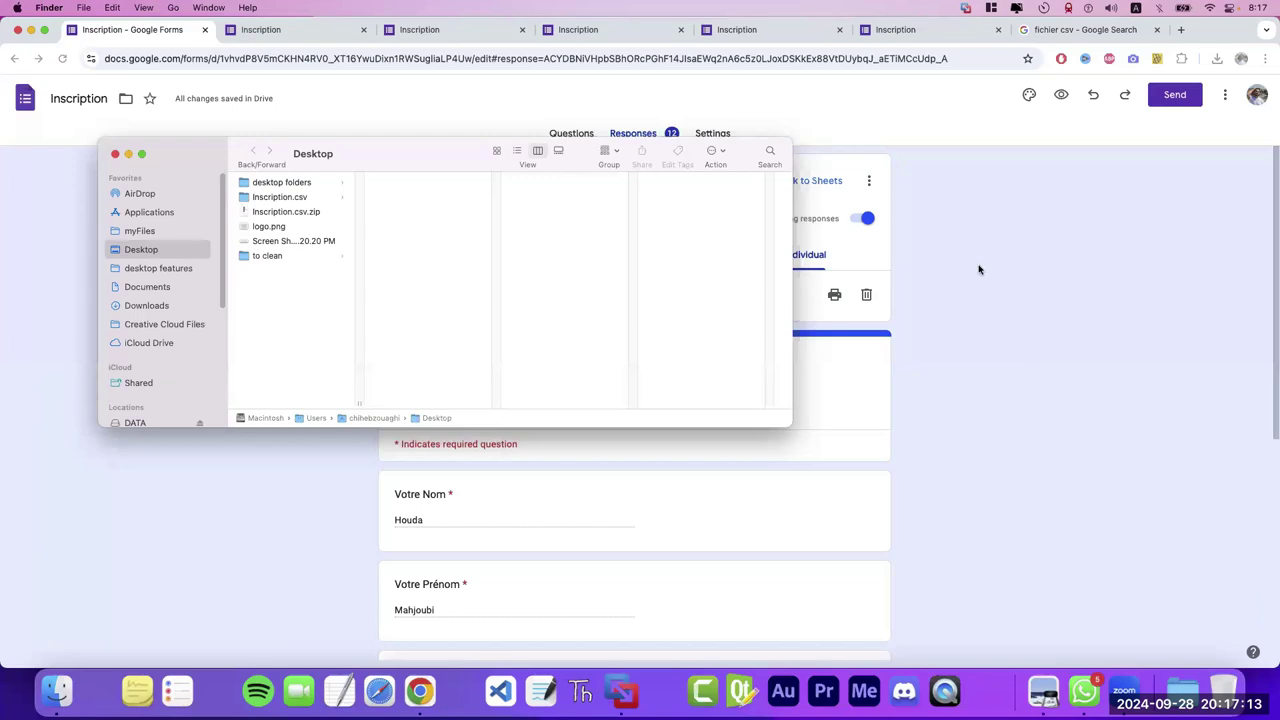
click(981, 270)
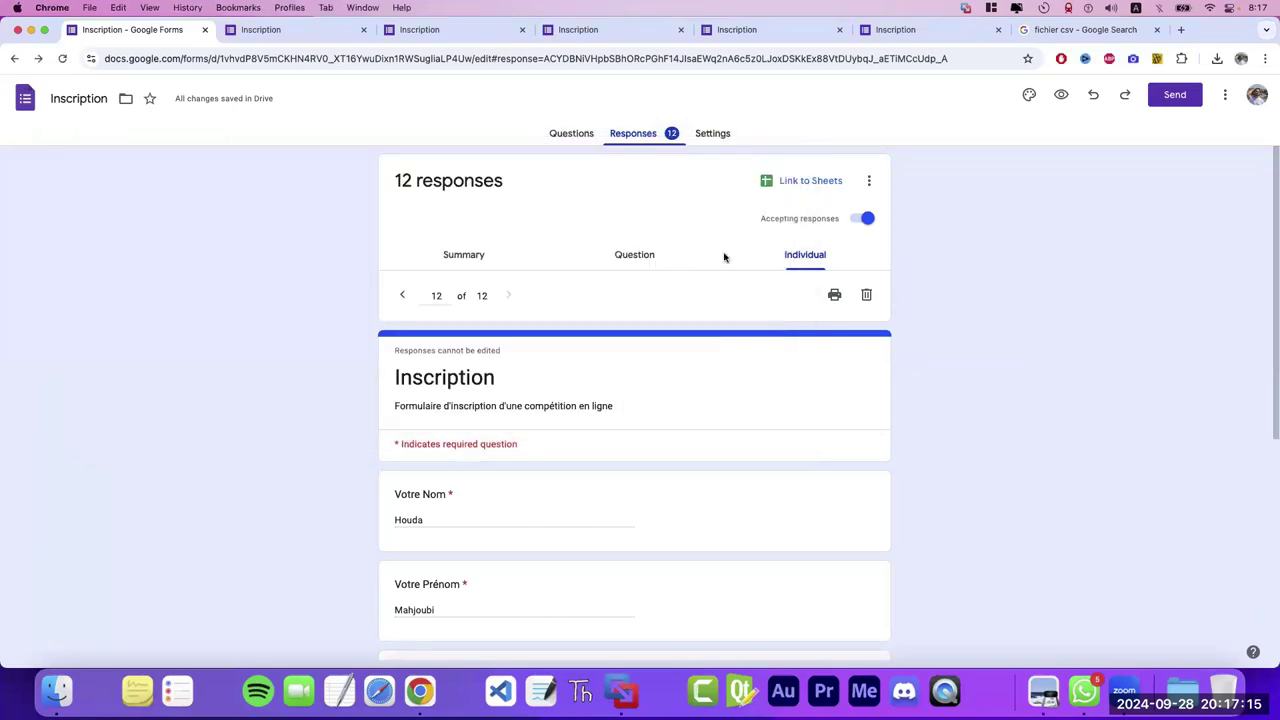
click(869, 181)
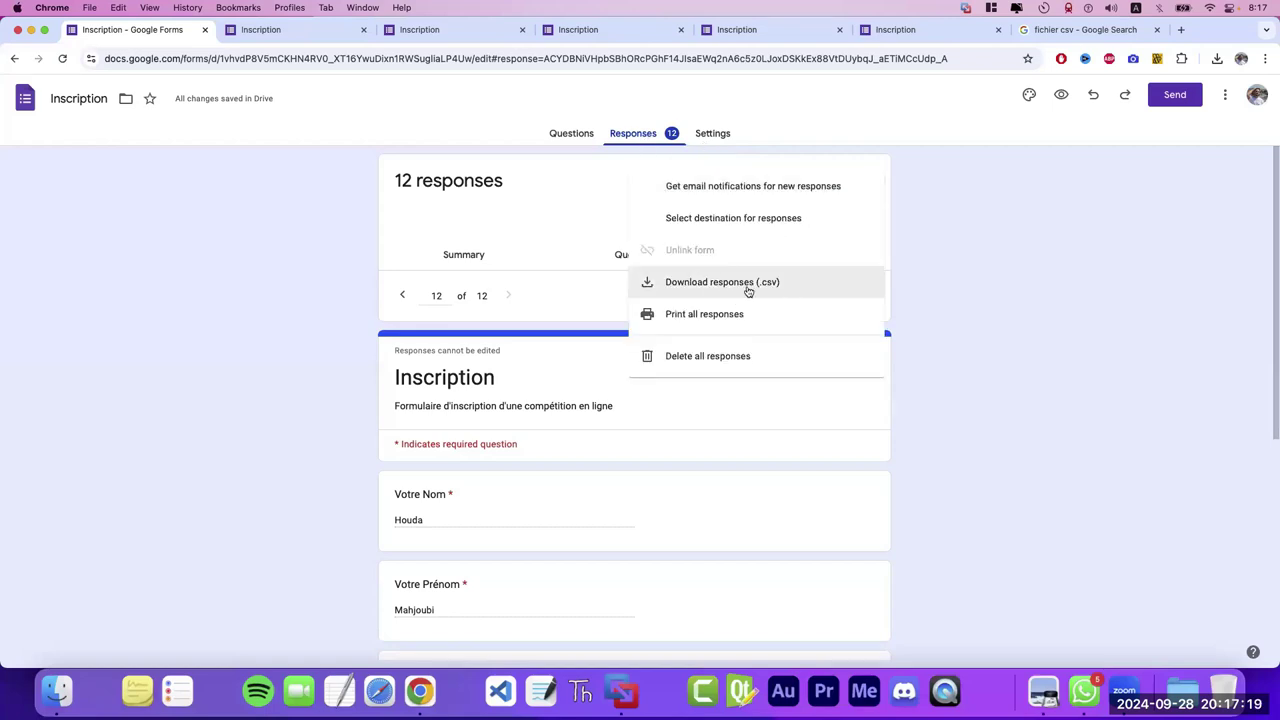
click(942, 311)
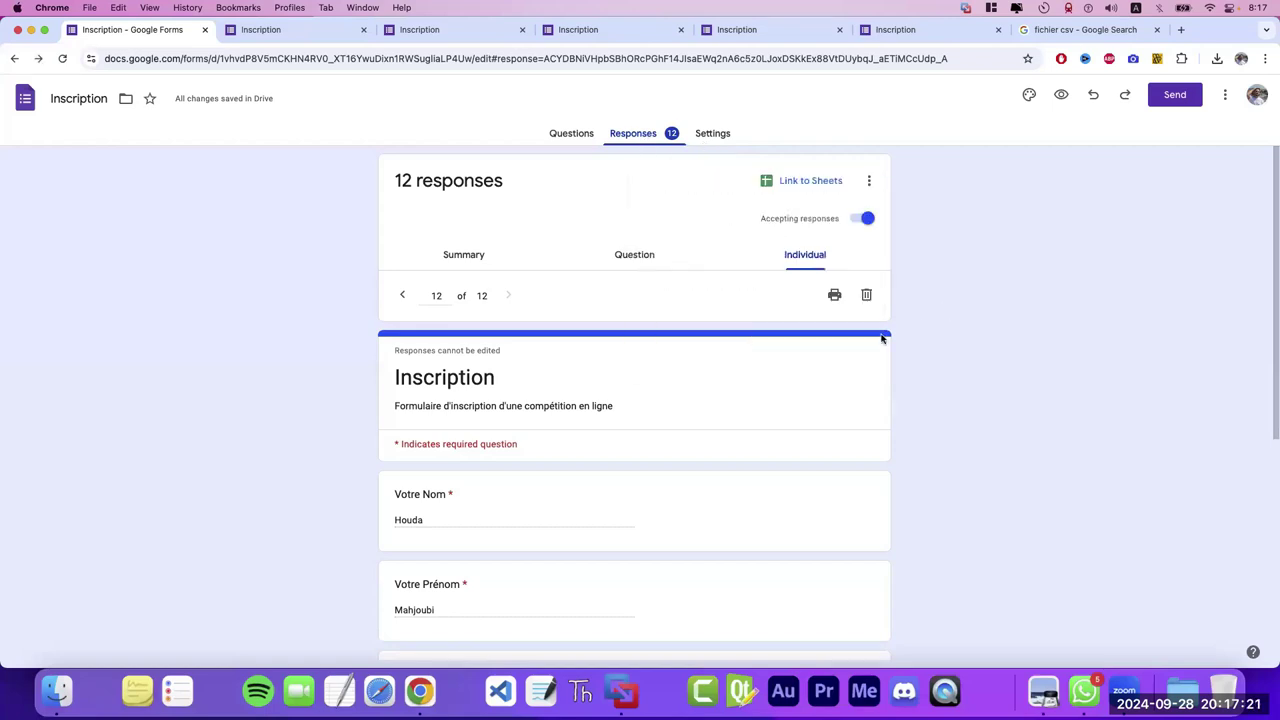
key(ctrl+Right)
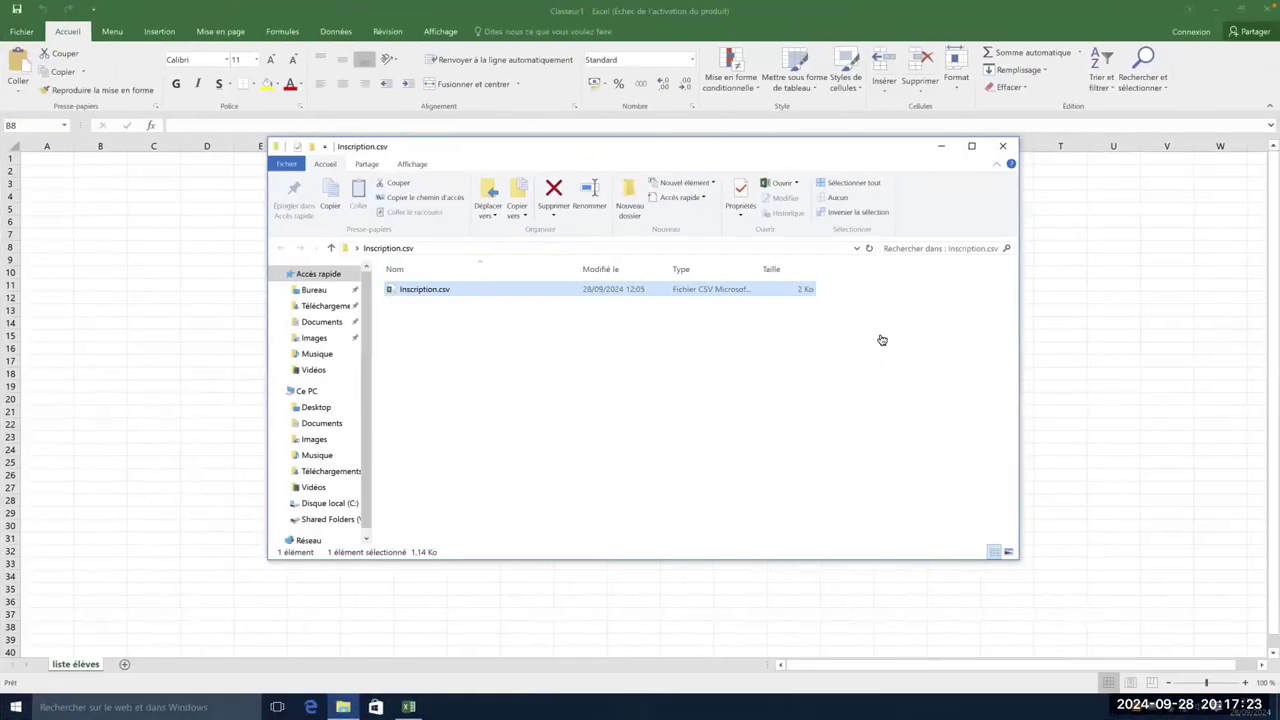
key(ctrl+Left)
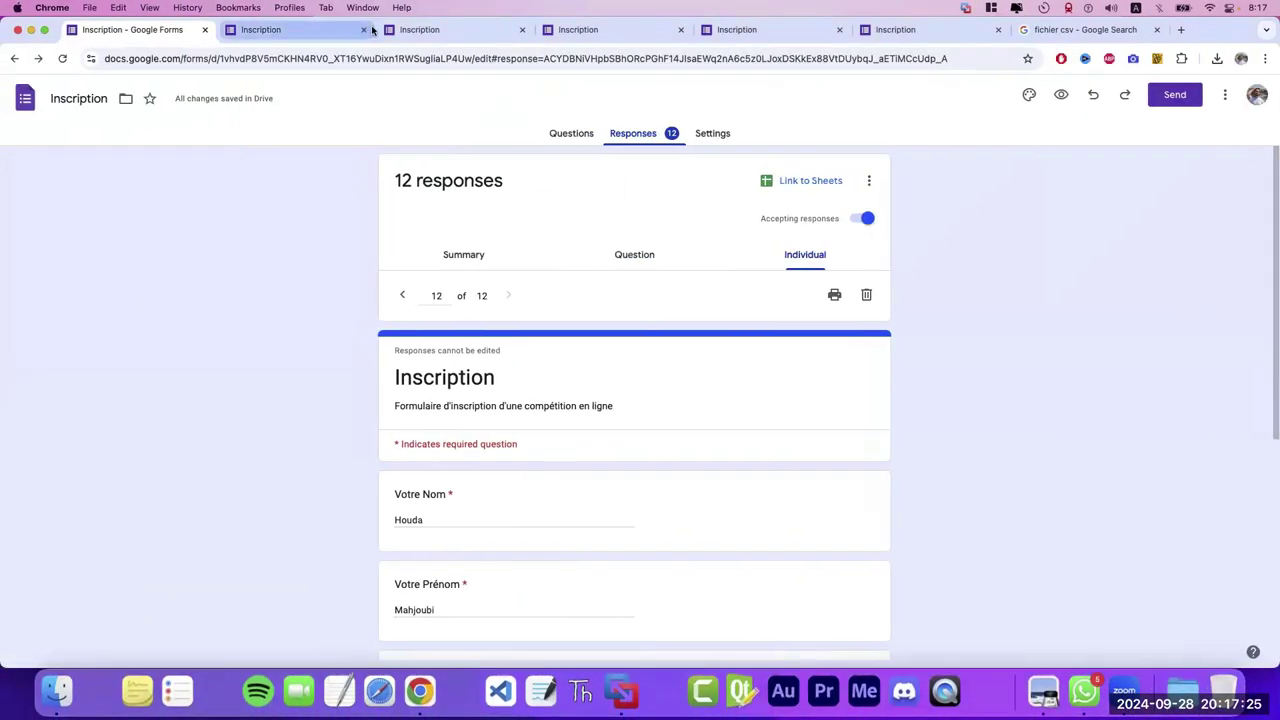
- Close the four duplicate Inscription tabs and the csv search tab, then return to the Windows VM
click(409, 33)
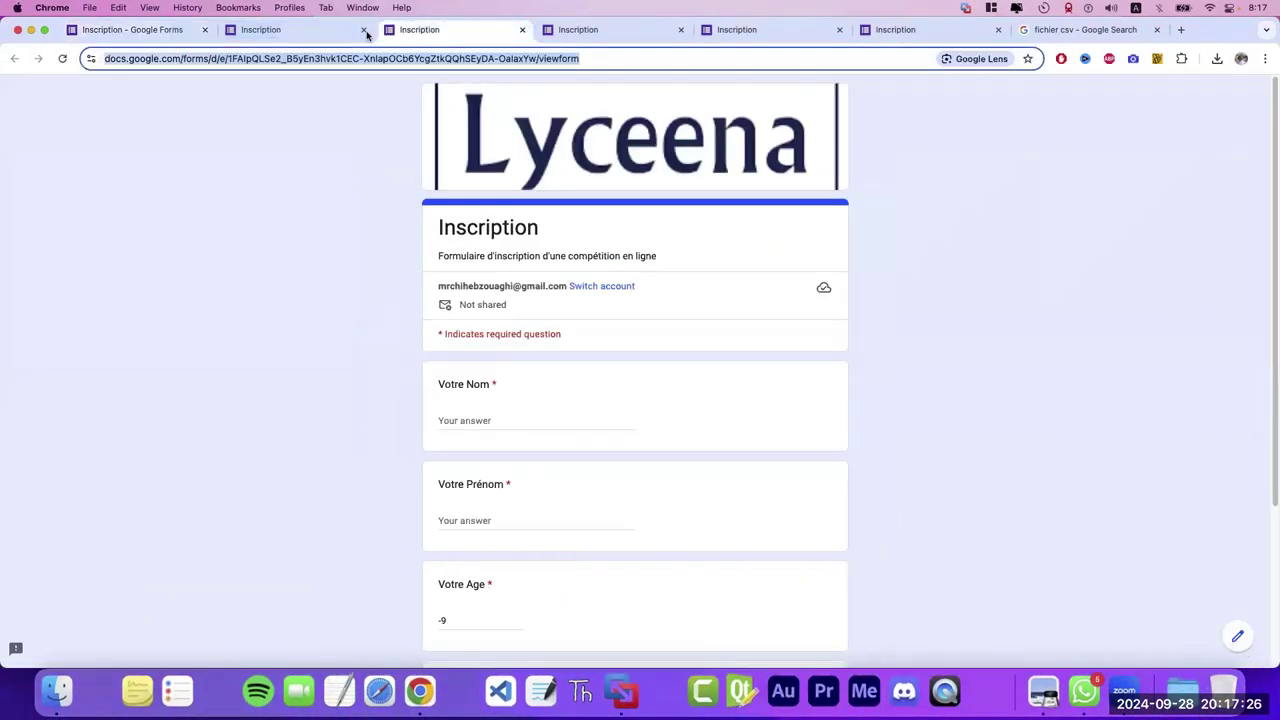
click(519, 30)
click(519, 30)
click(519, 30)
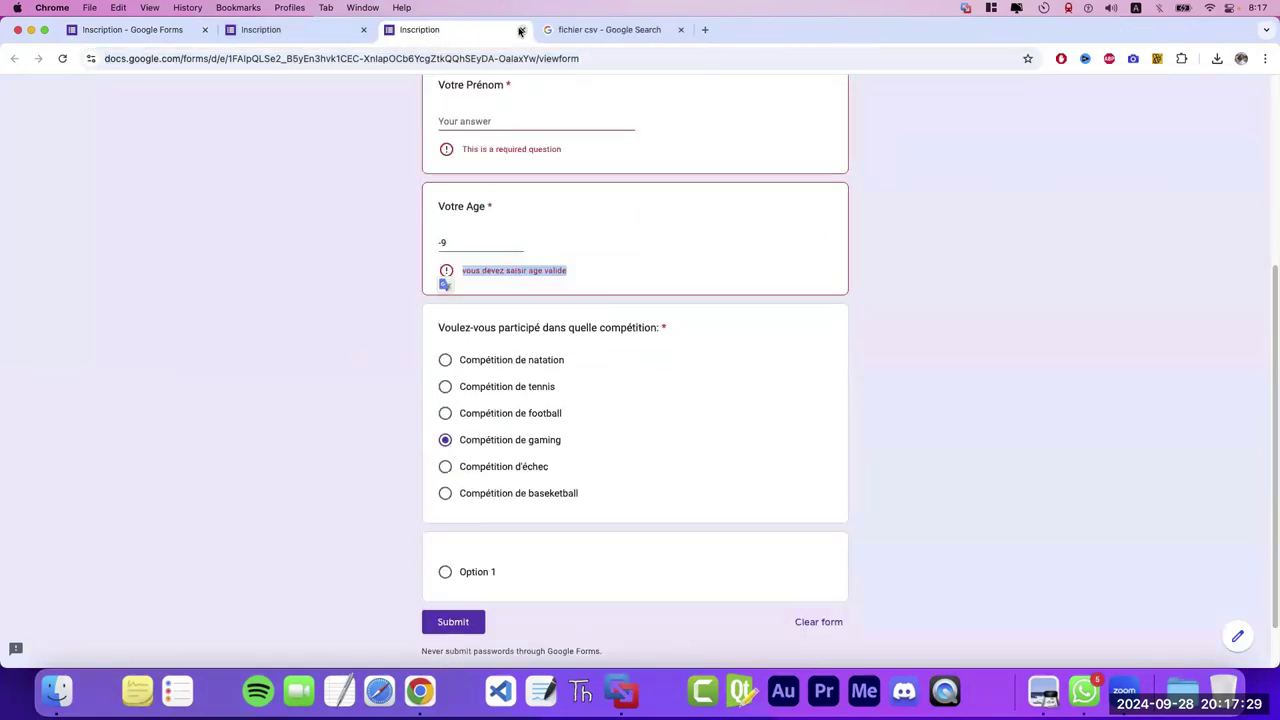
click(519, 30)
click(519, 30)
key(ctrl+Right)
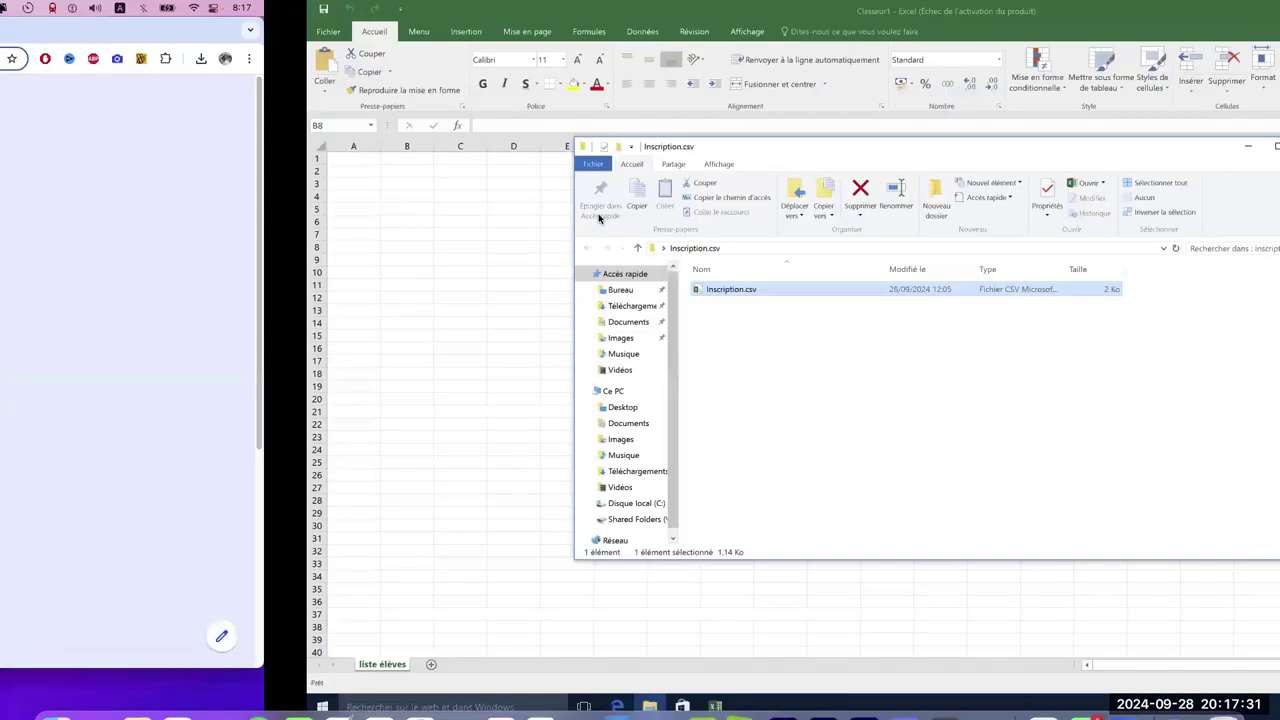
- Bring Excel forward and start a Fichier texte import from the Données tab
key(alt+Tab)
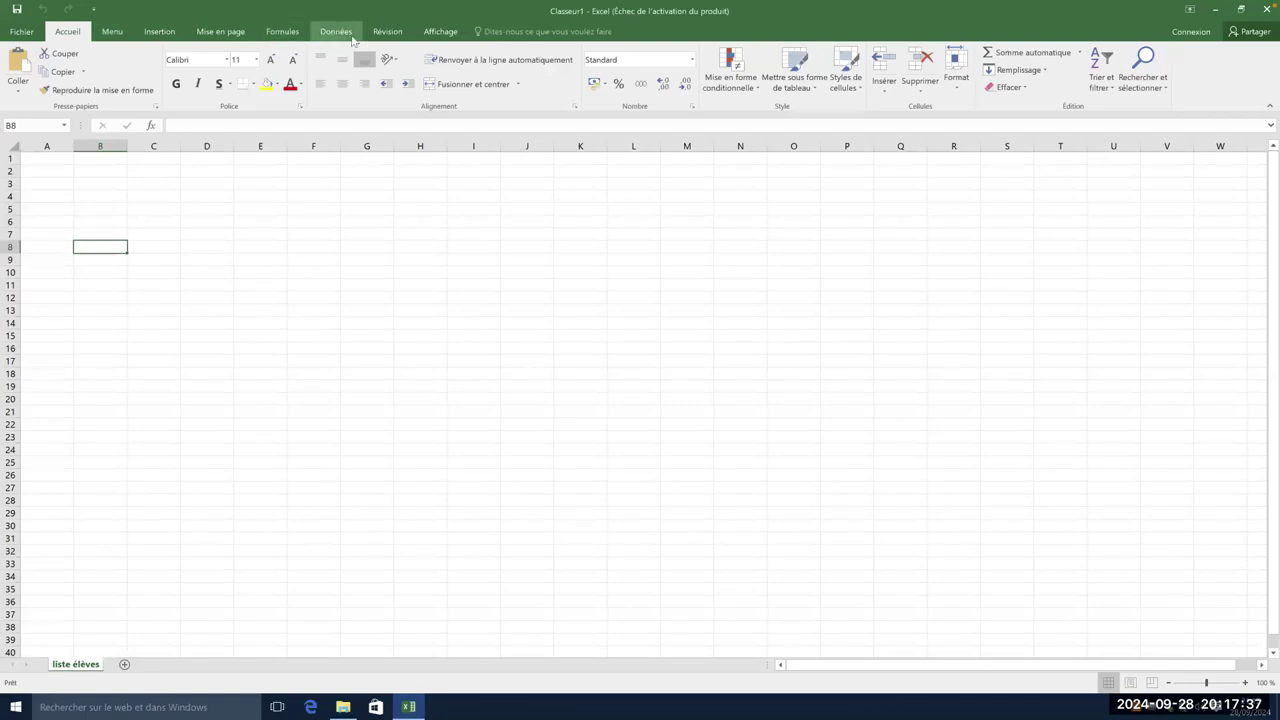
click(340, 33)
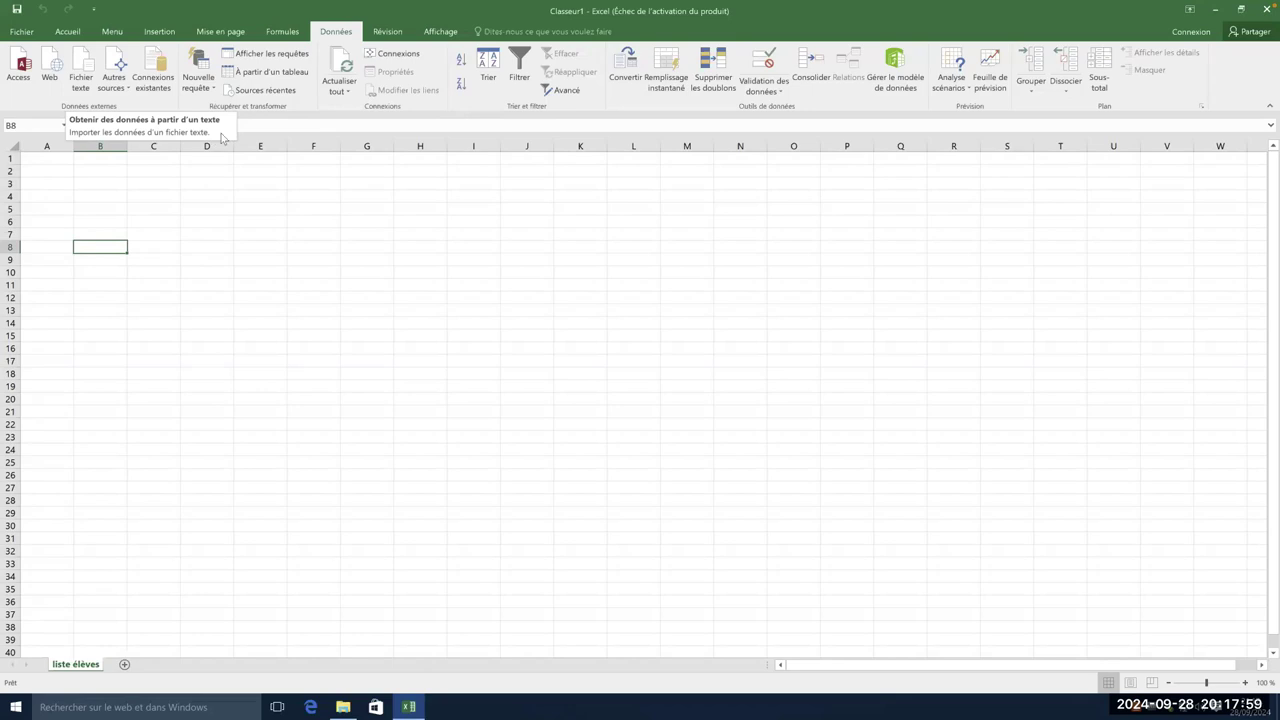
click(81, 84)
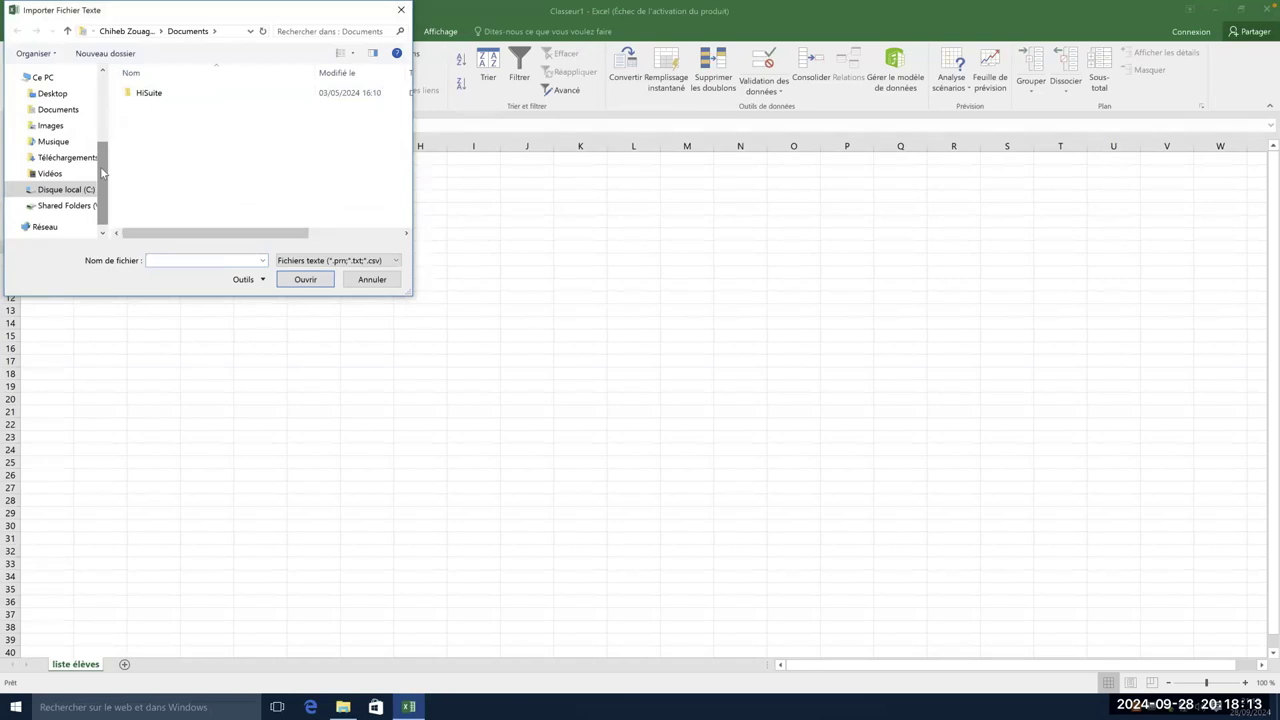
- Browse to Desktop\Inscription.csv and import the Inscription.csv file
drag(101, 172, 101, 122)
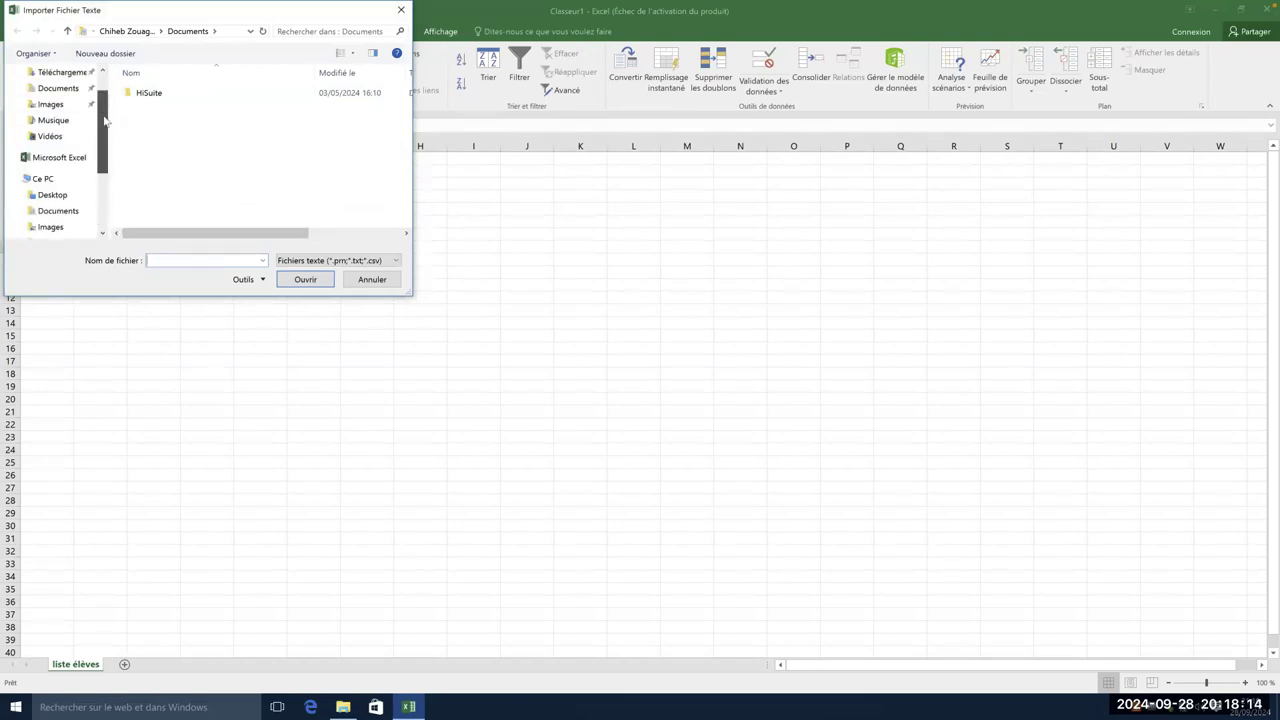
click(53, 196)
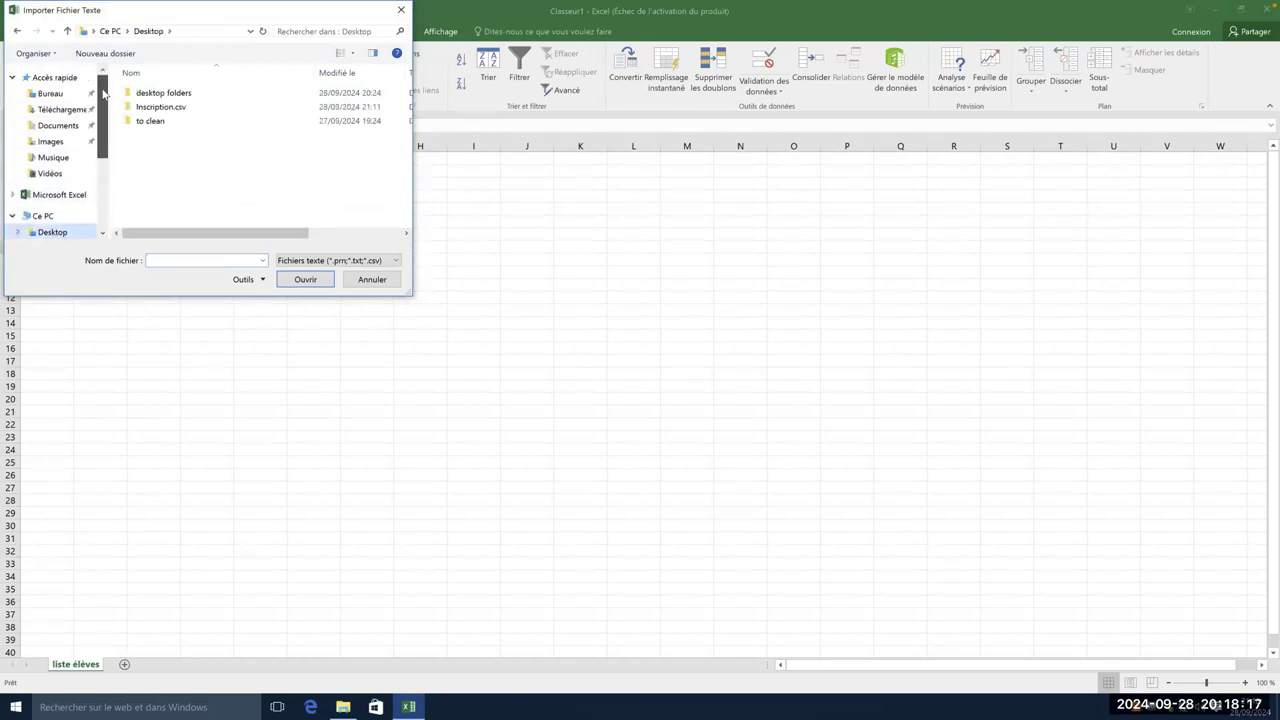
scroll(40, 93, up, 2)
click(40, 93)
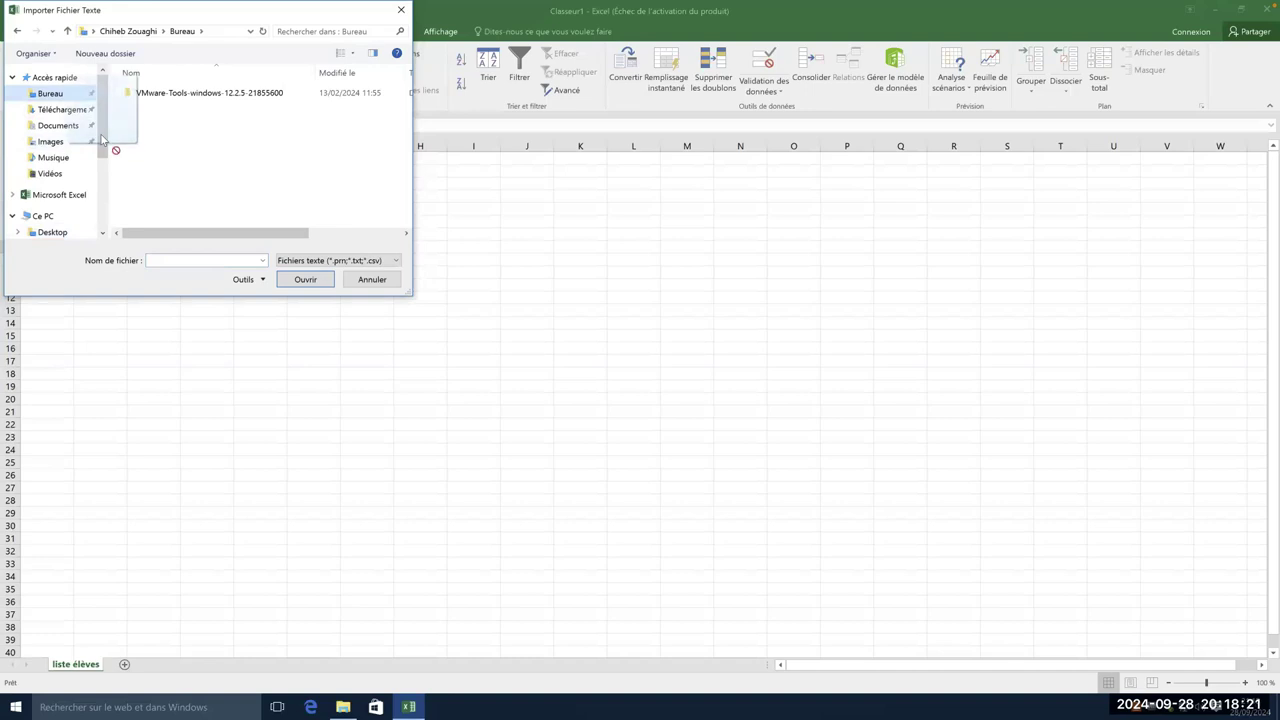
scroll(100, 155, down, 2)
click(53, 194)
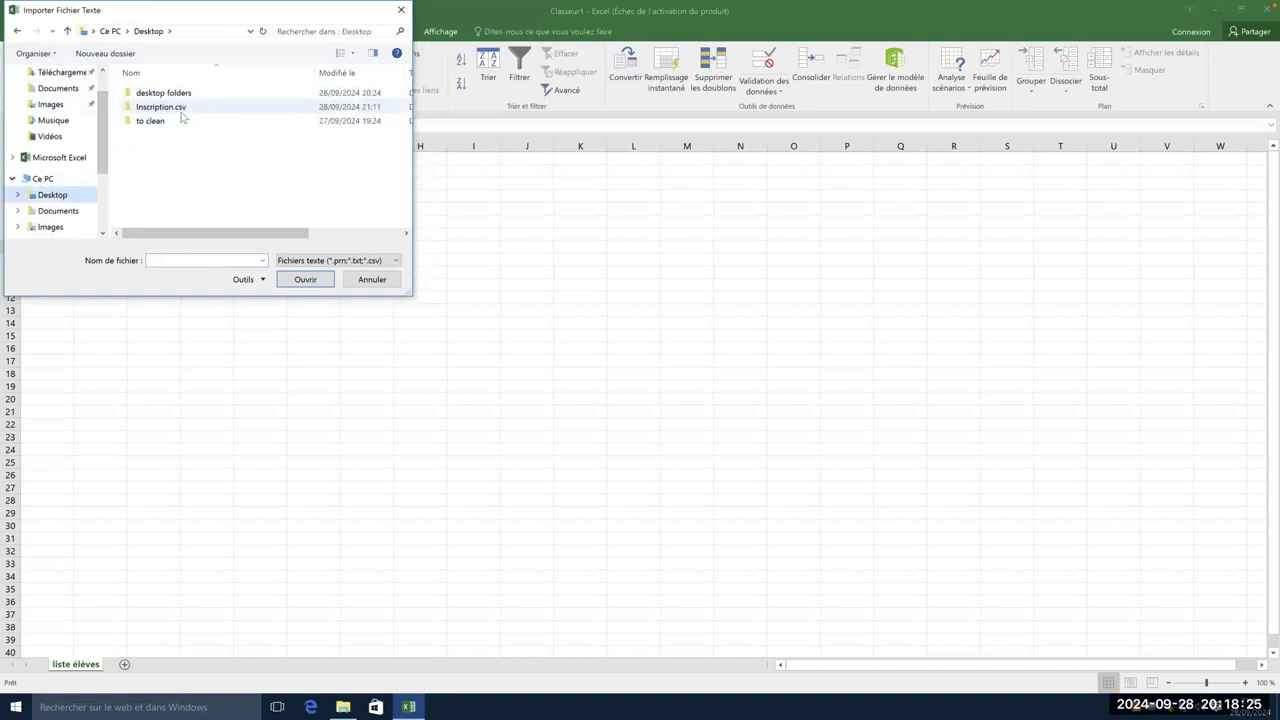
double_click(183, 108)
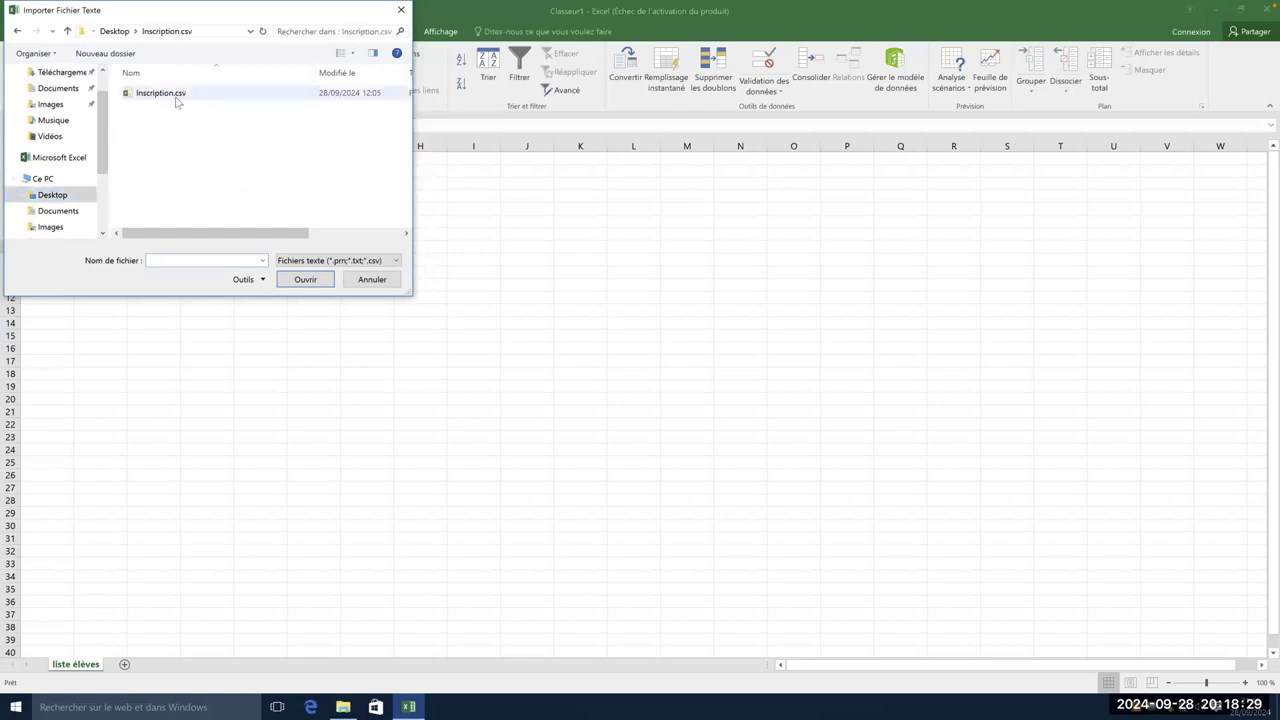
click(177, 100)
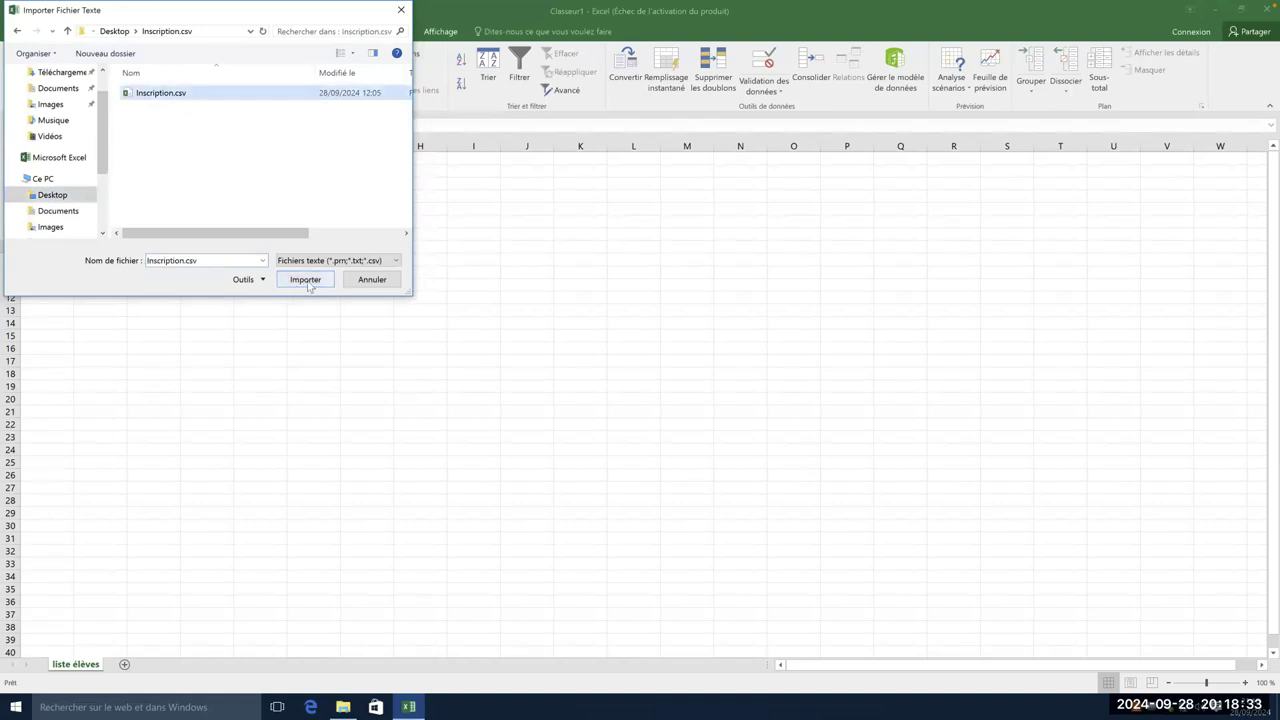
click(306, 280)
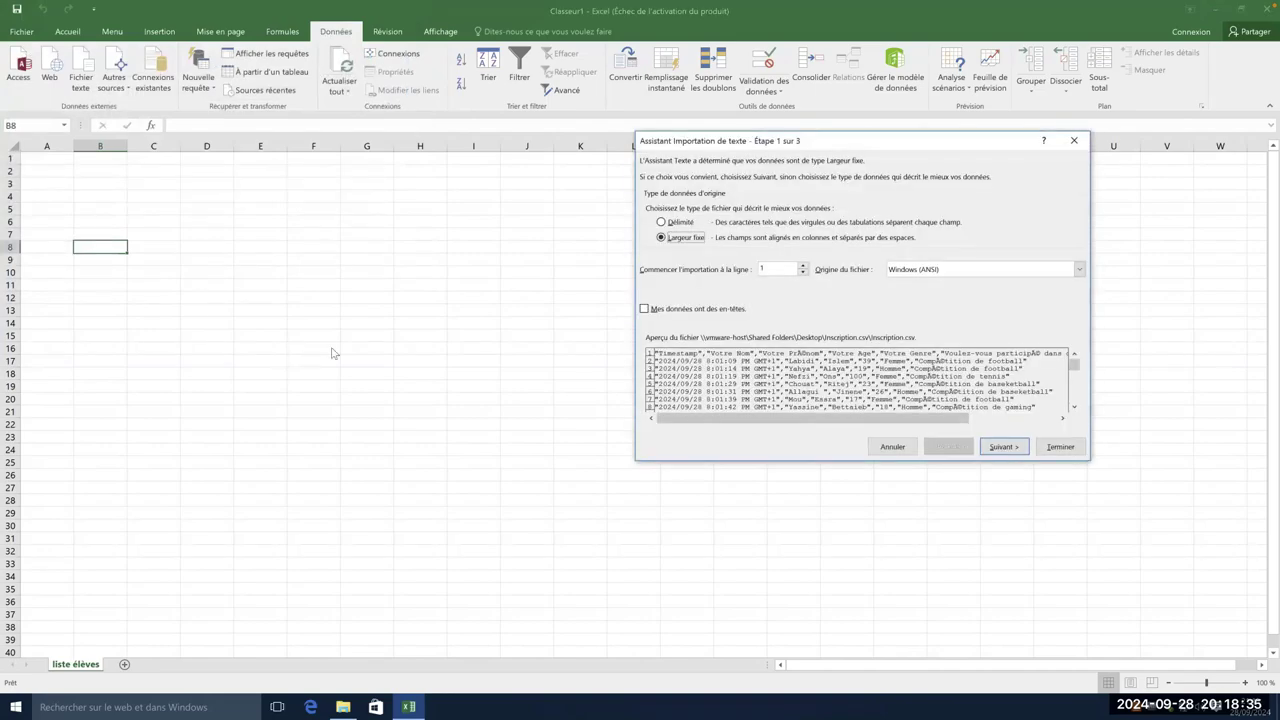
- Center the Text Import Wizard and choose Délimité as the original data type
drag(887, 137, 580, 127)
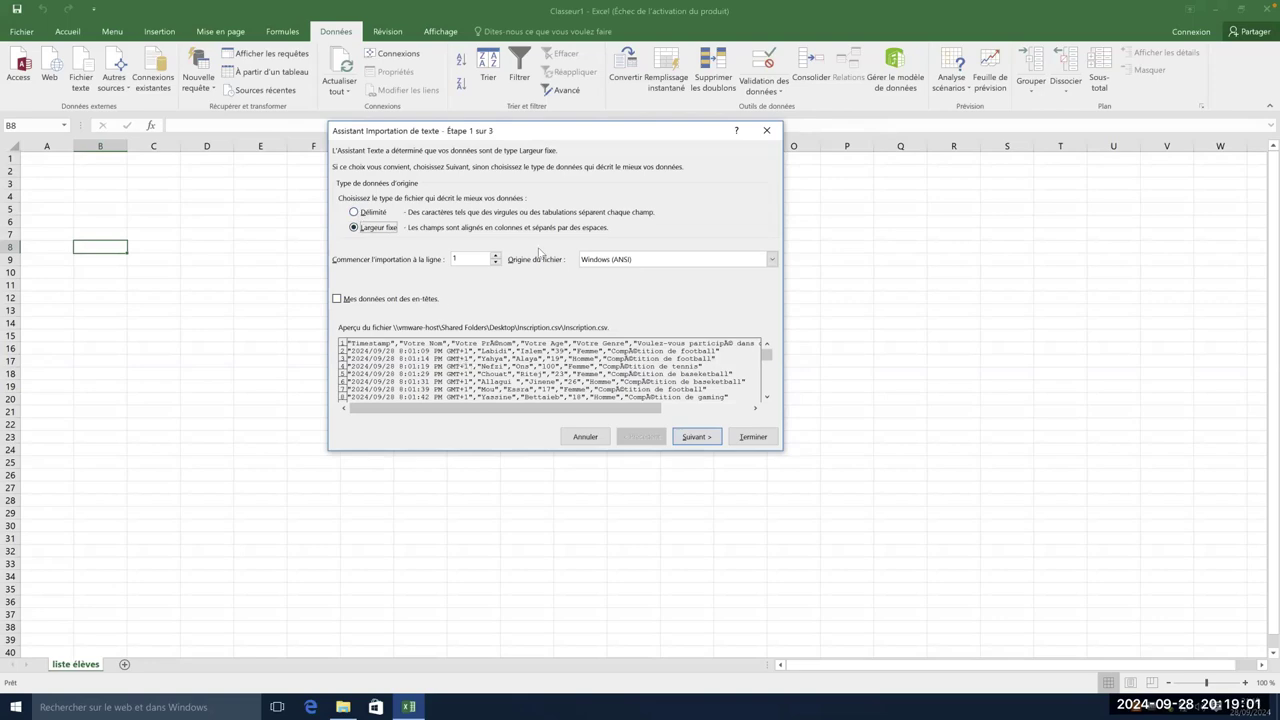
click(354, 213)
- Set Origine du fichier to 65001 : Unicode (UTF-8) and tick Mes données ont des en-têtes
click(682, 260)
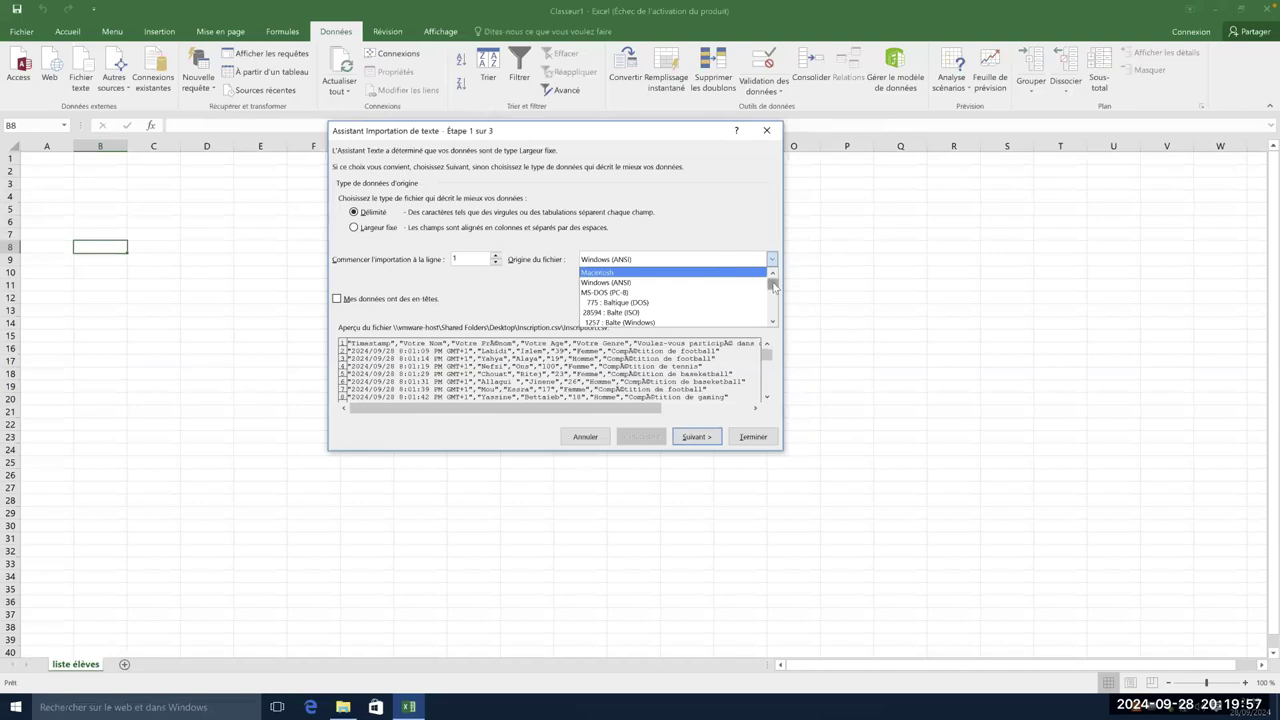
drag(773, 287, 776, 300)
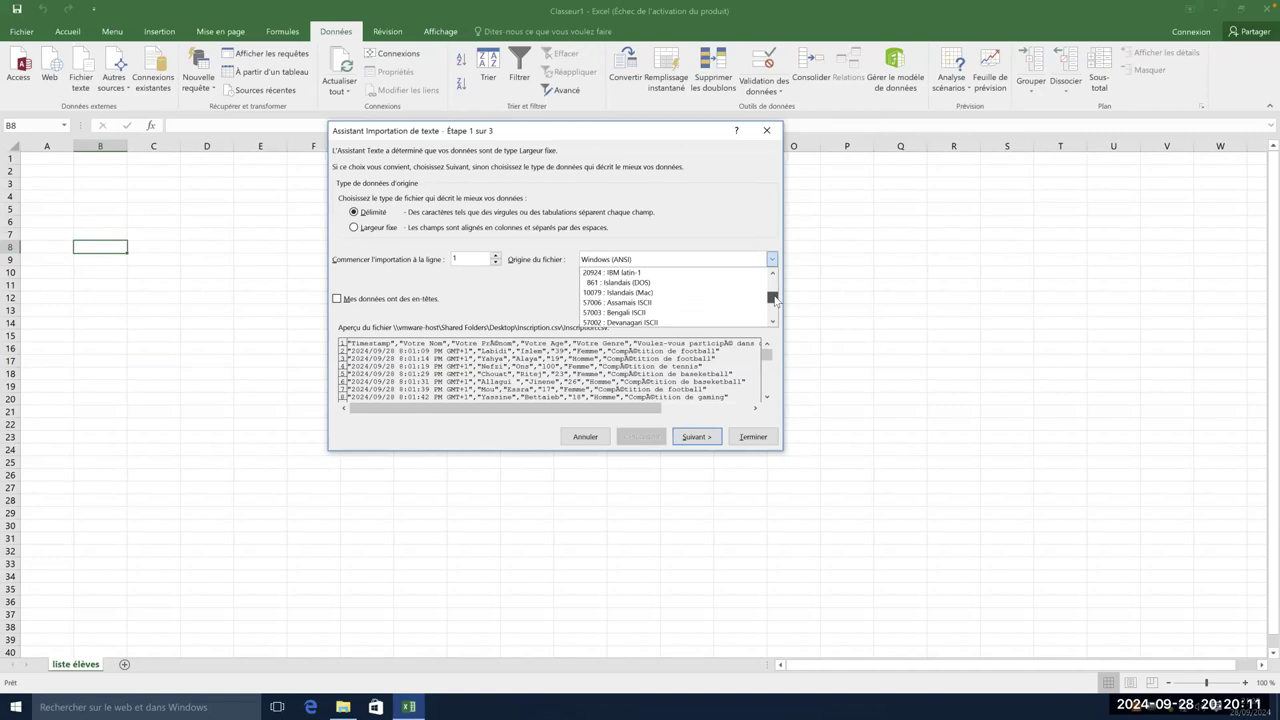
drag(776, 299, 774, 312)
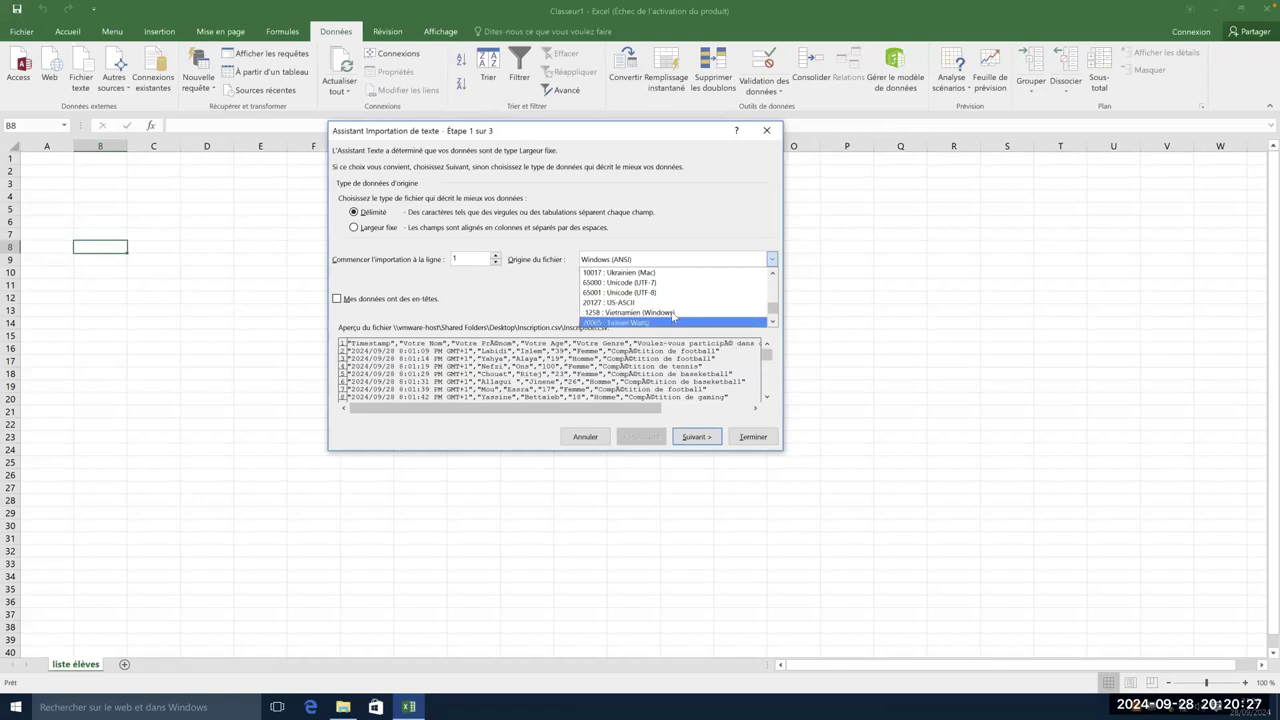
click(646, 292)
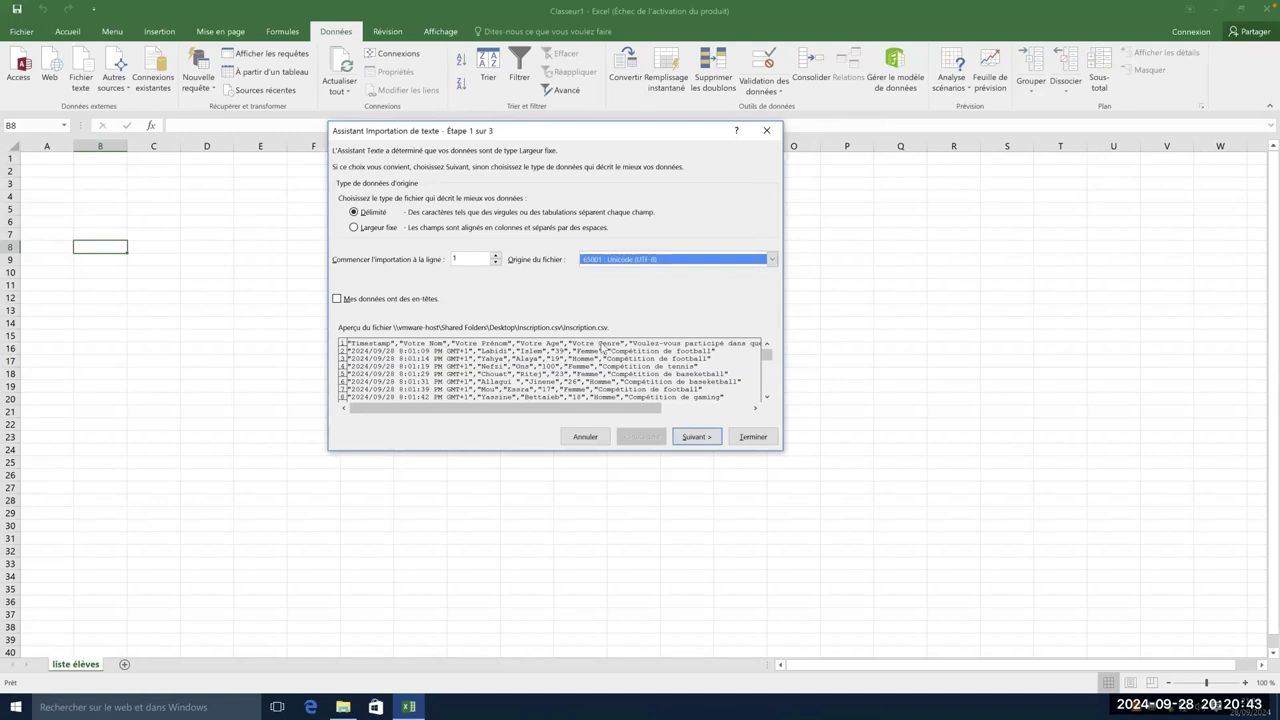
click(338, 299)
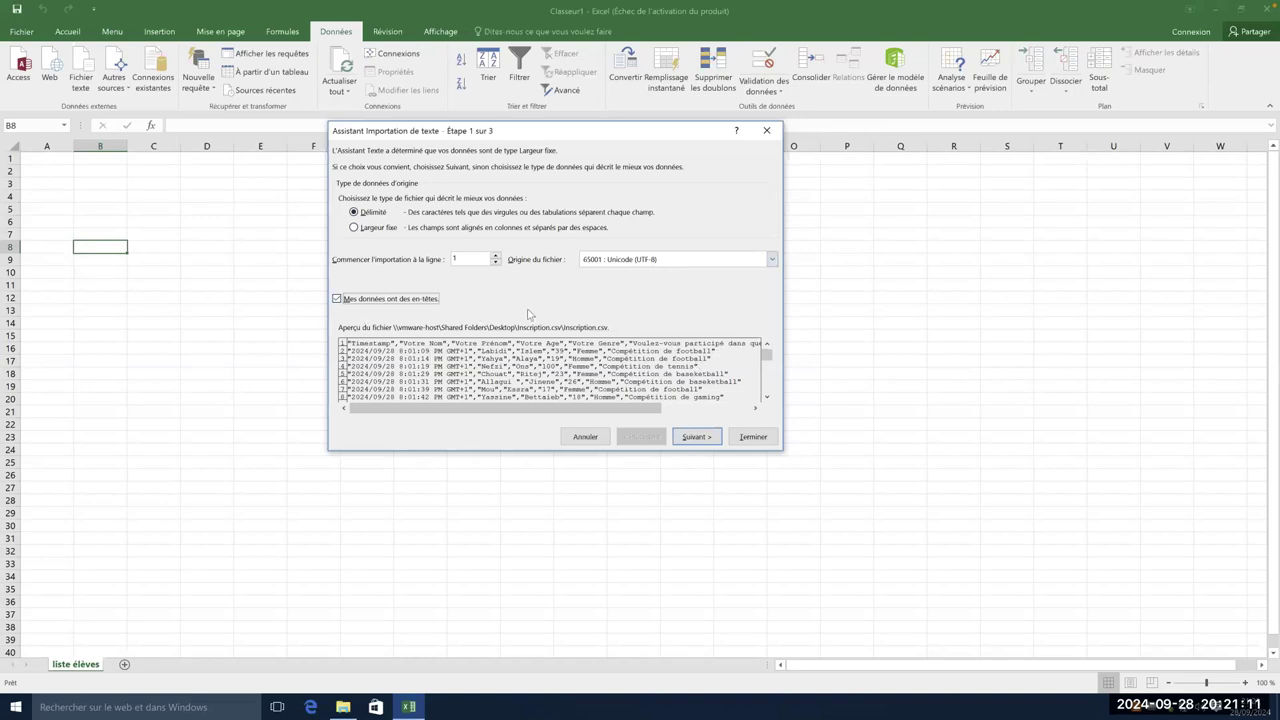
- Tick Virgule as the separator so the preview splits into columns, then advance to step 3
click(710, 438)
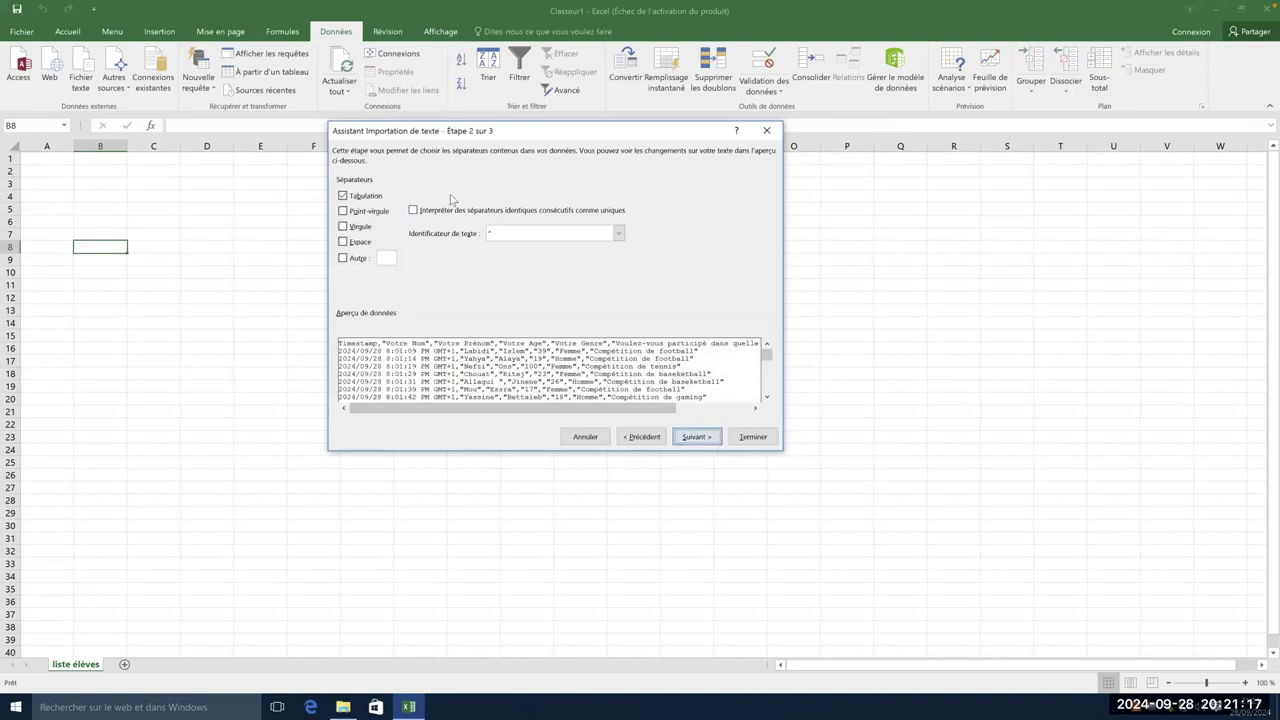
click(343, 227)
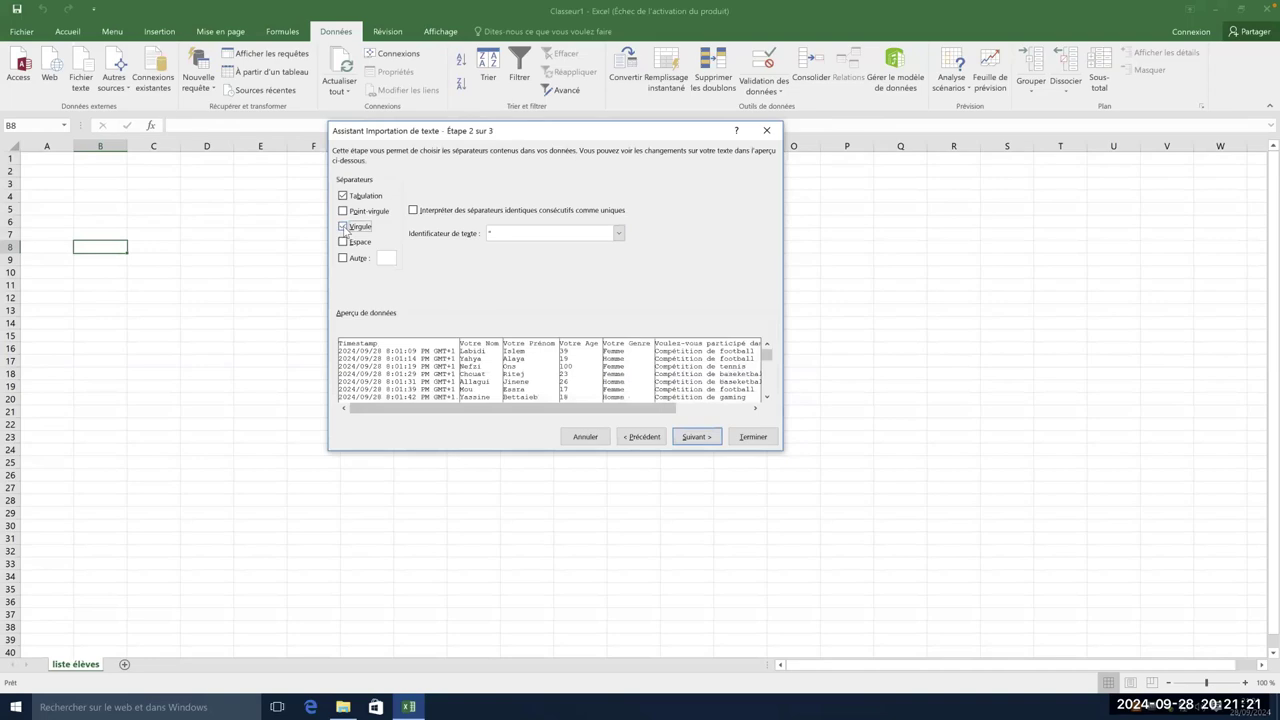
click(344, 228)
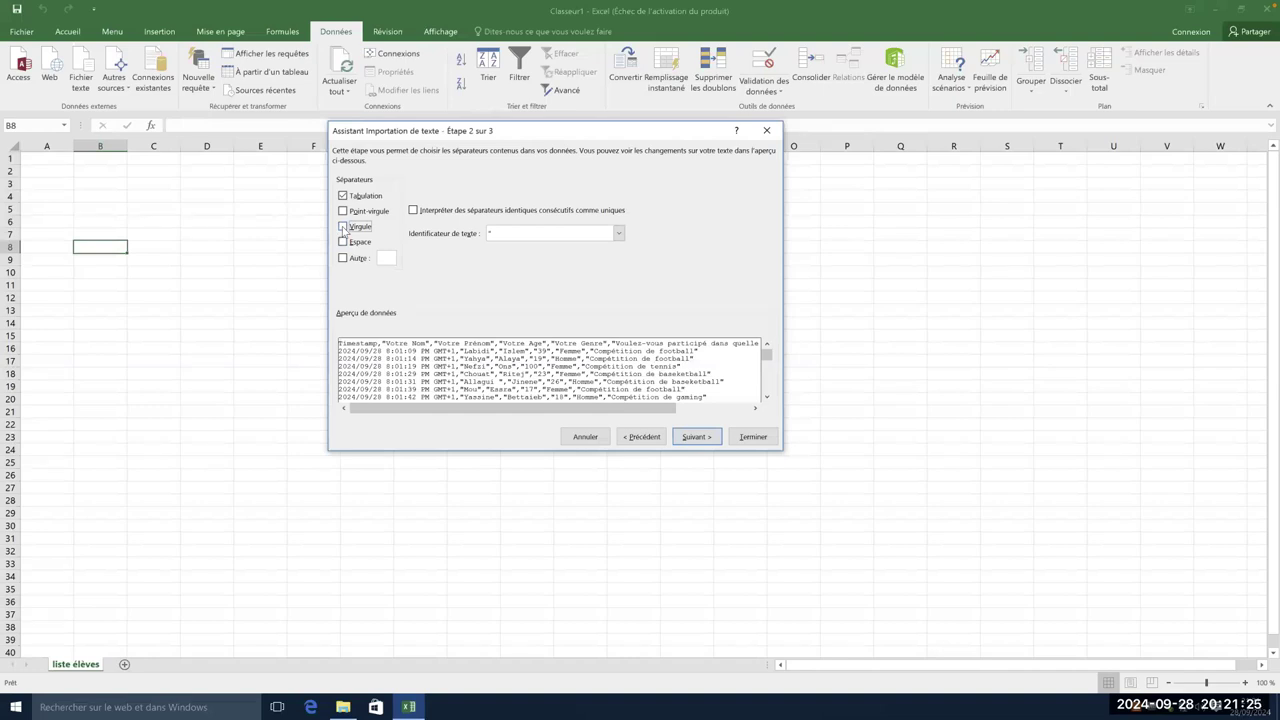
click(343, 227)
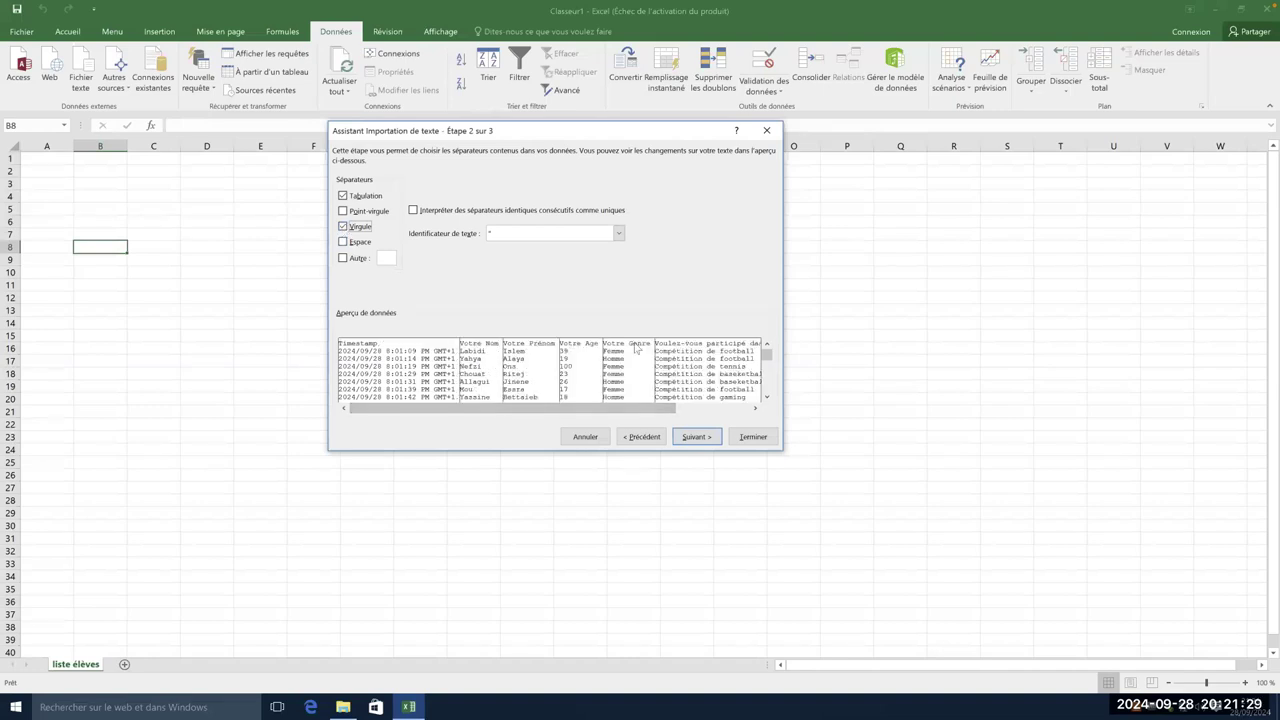
mouse_move(646, 409)
mouse_down()
mouse_move(730, 409)
mouse_move(646, 409)
mouse_up()
click(343, 227)
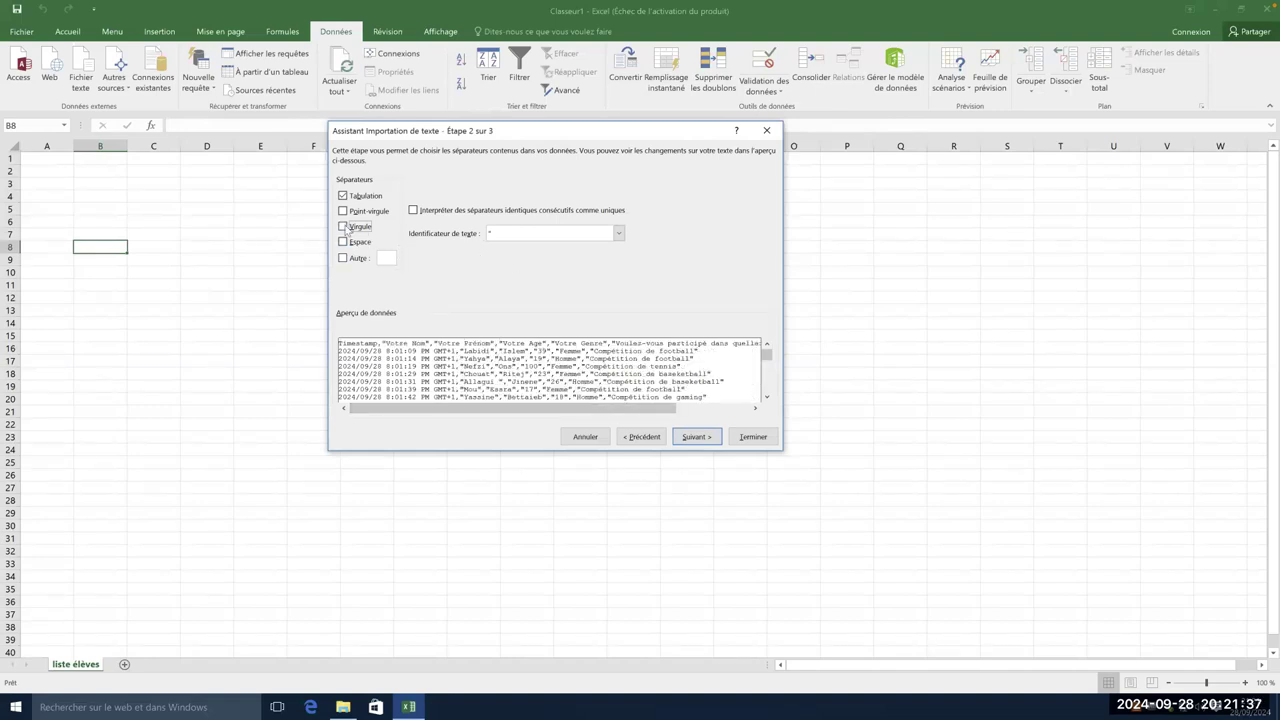
click(345, 228)
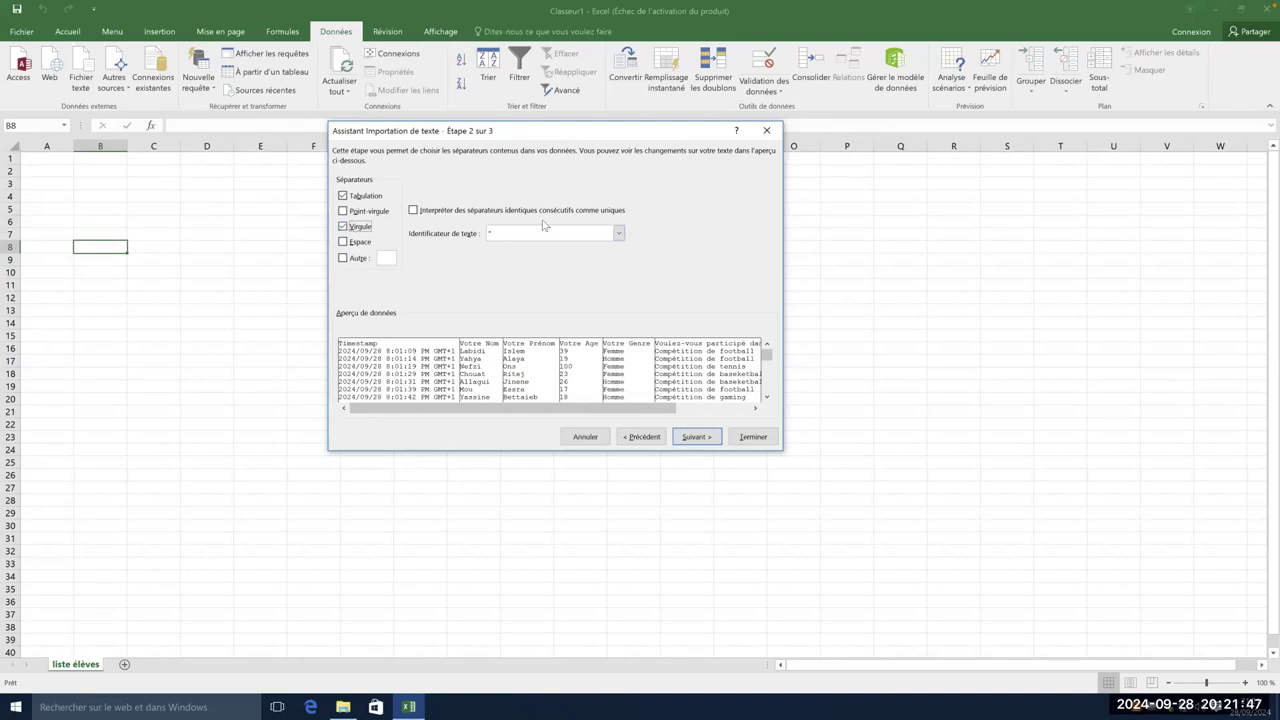
click(704, 441)
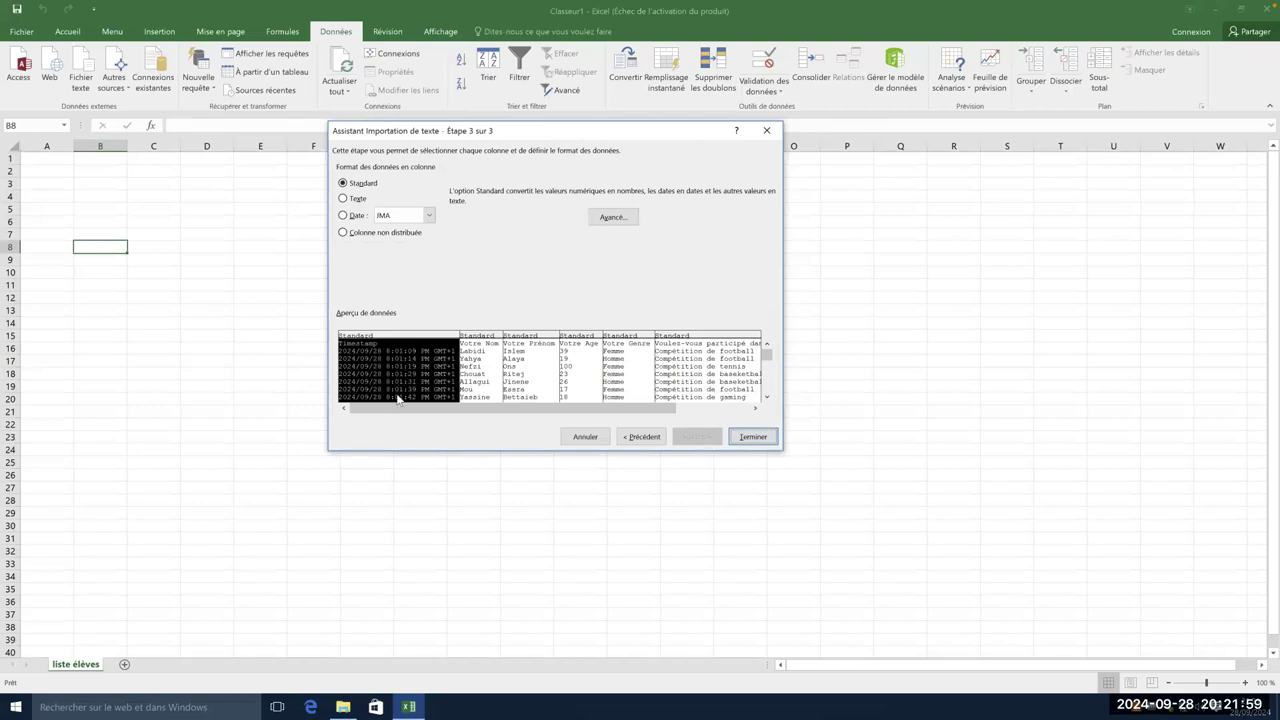
- Keep Standard format for every column, click Terminer, and place the data in the existing sheet
click(343, 233)
click(343, 183)
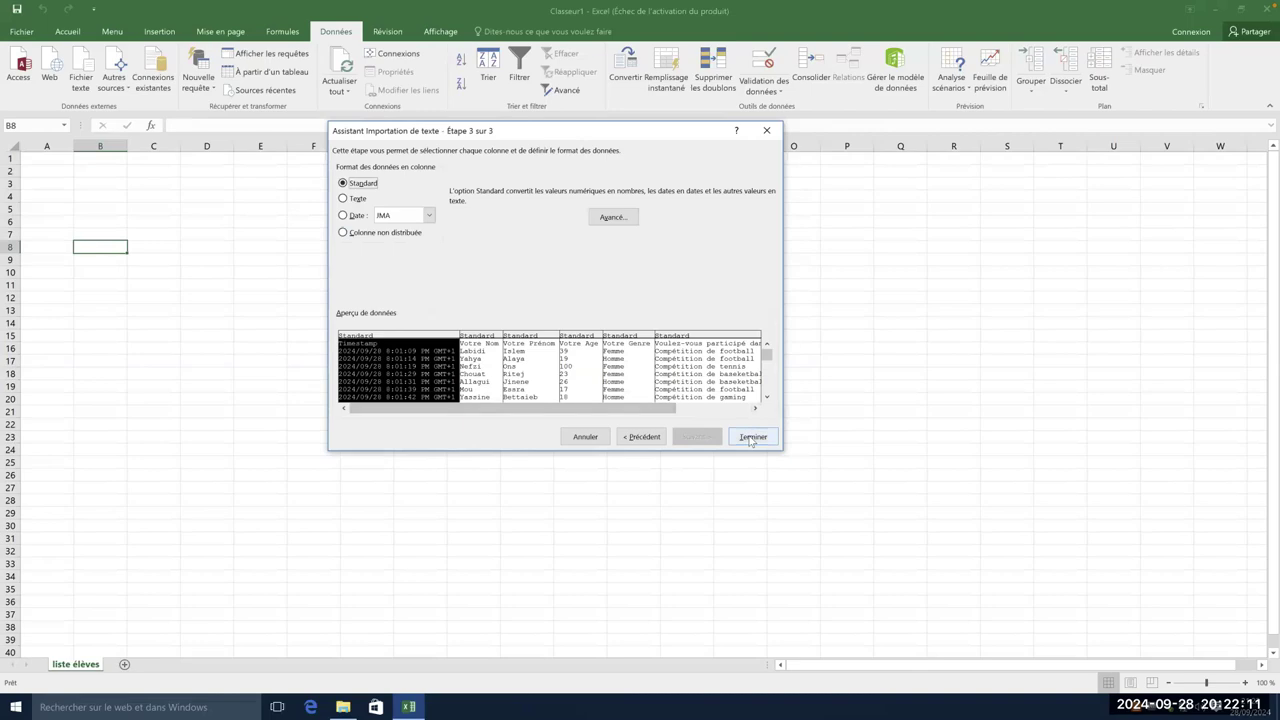
click(750, 436)
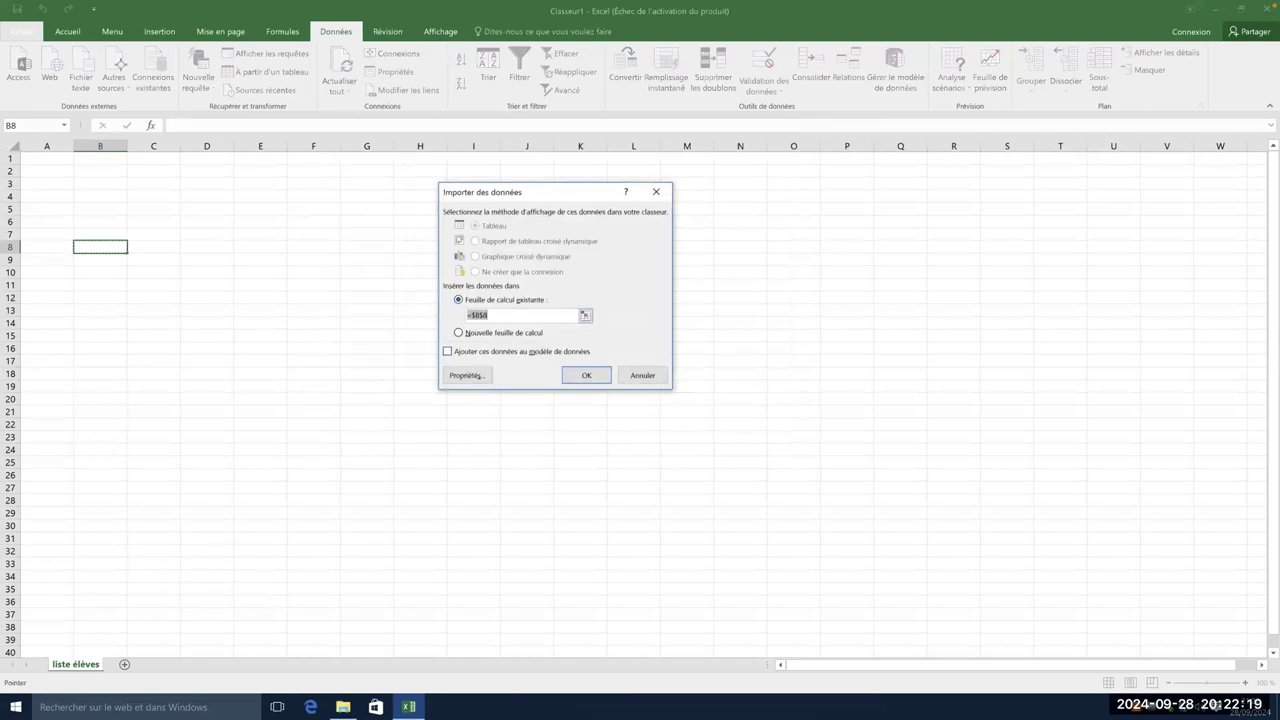
click(585, 374)
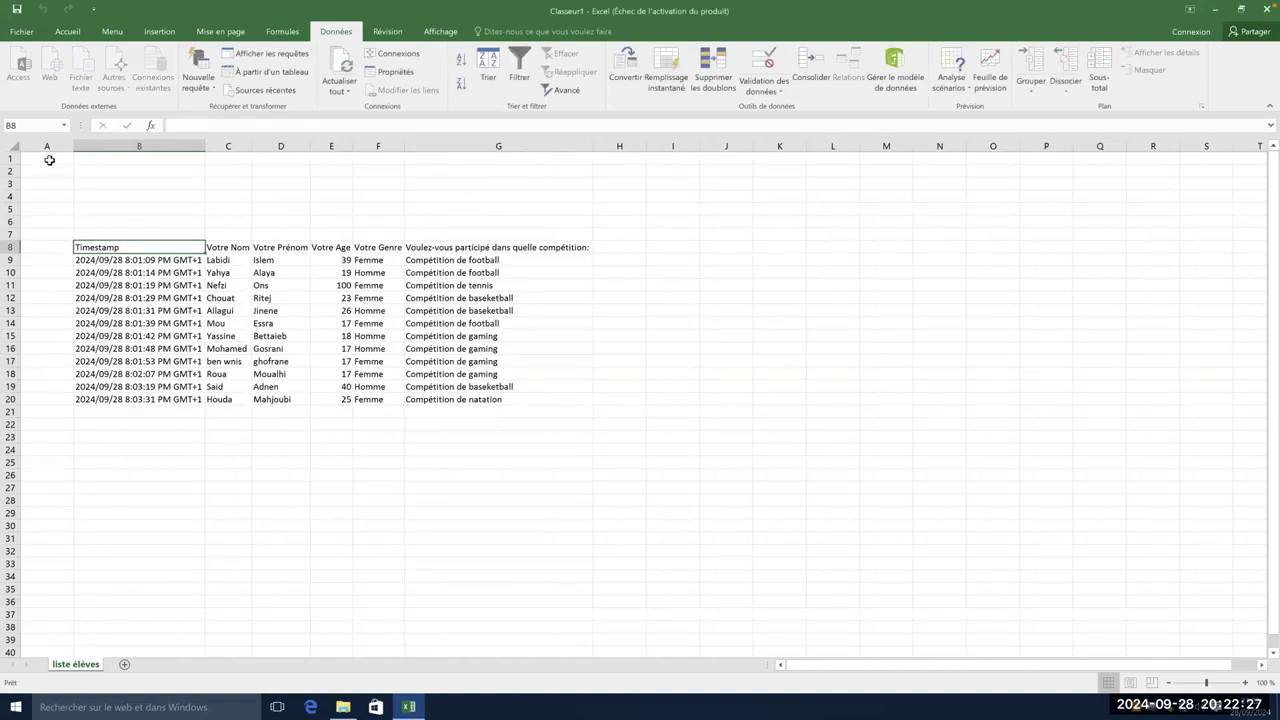
- Copy the imported range from B8 and paste it at cell A1 so headers sit in row 1
drag(152, 258, 519, 395)
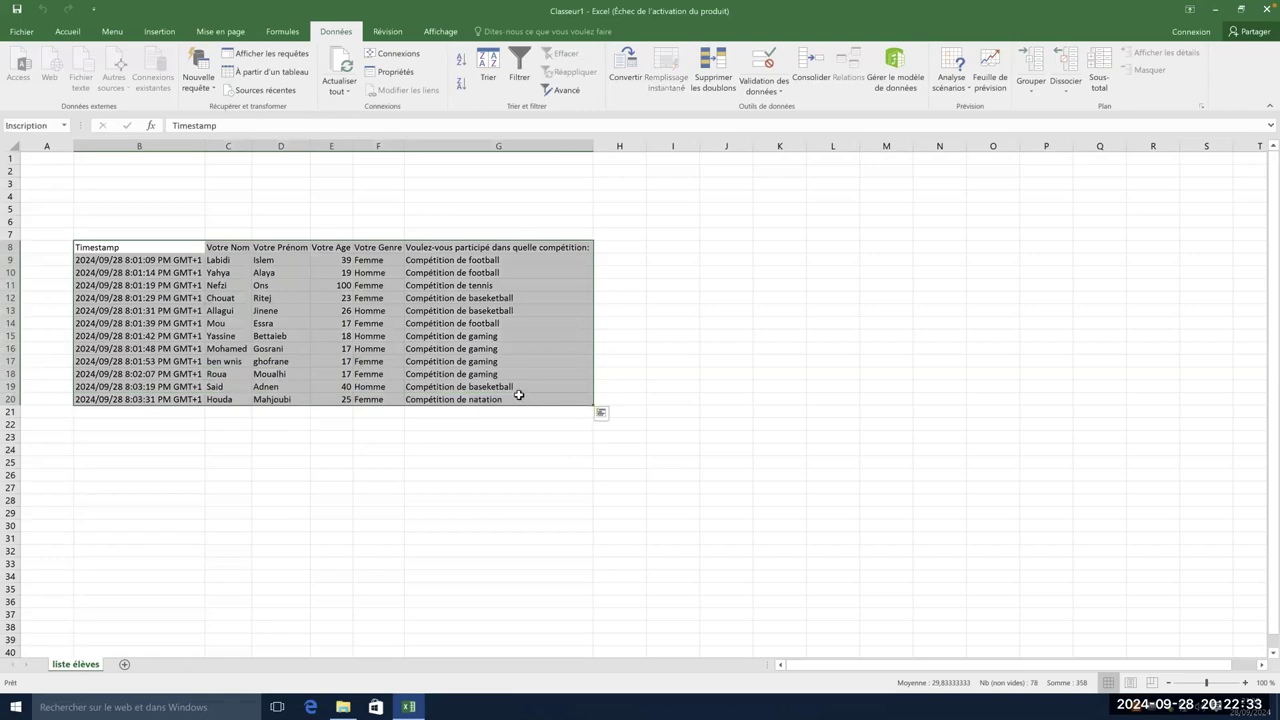
key(super)
click(107, 246)
key(ctrl+c)
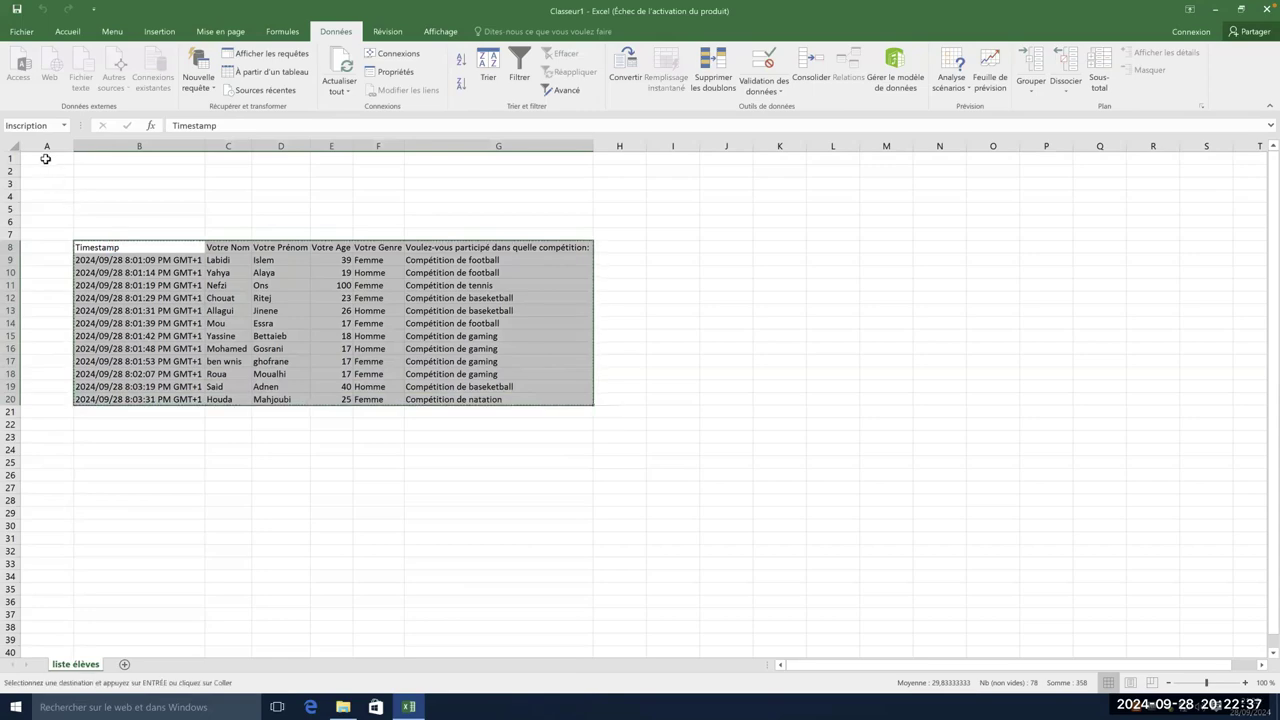
key(ctrl+Home)
key(ctrl+v)
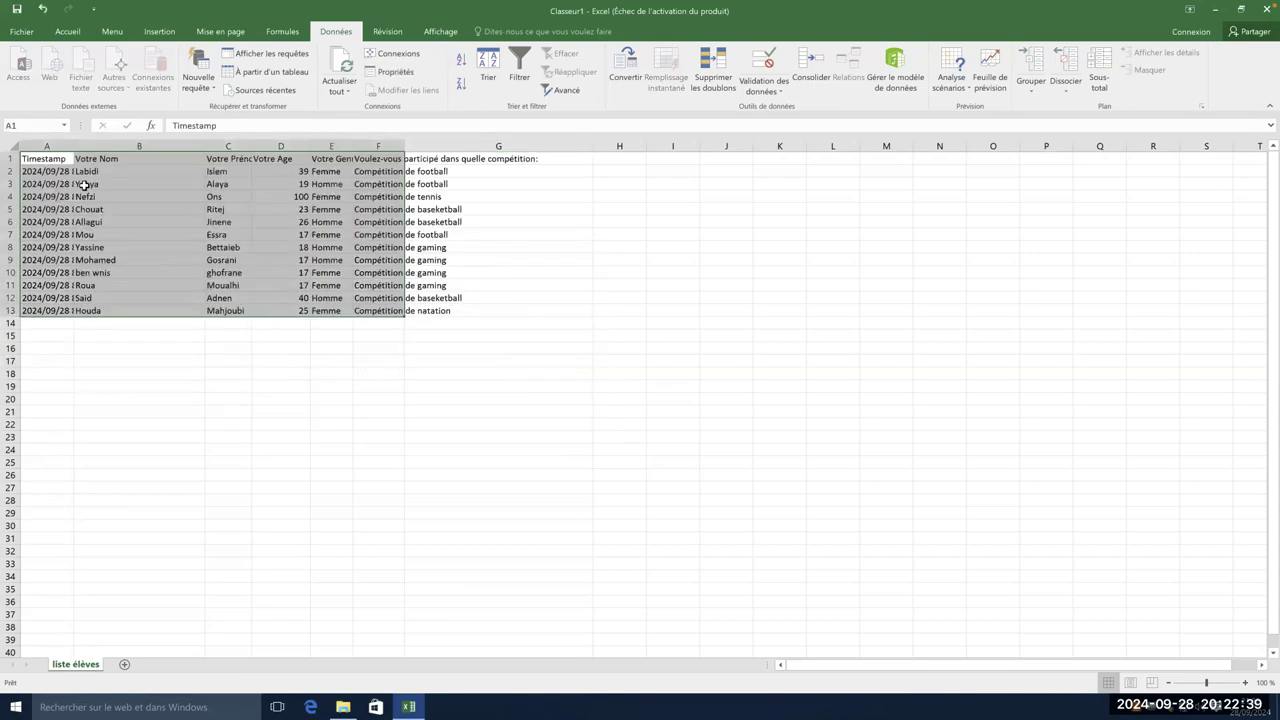
click(516, 386)
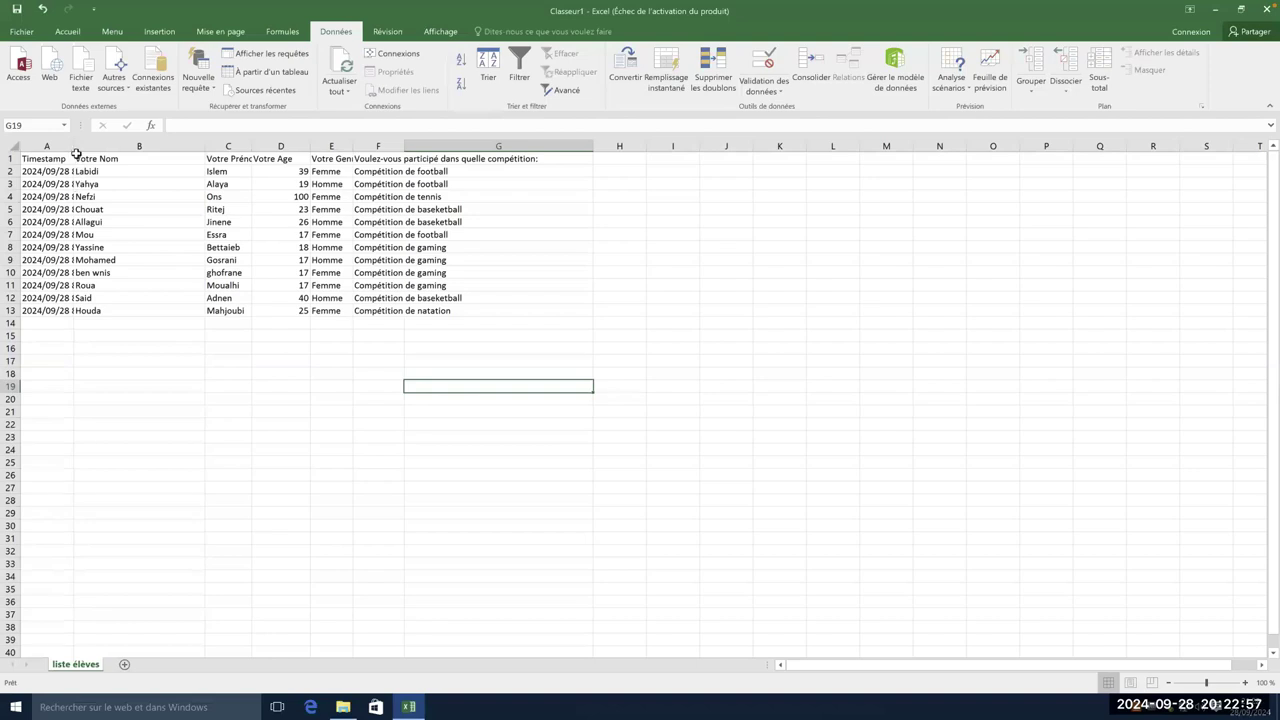
- Widen columns A and C so timestamps and first names show in full, and select column A
drag(72, 146, 164, 146)
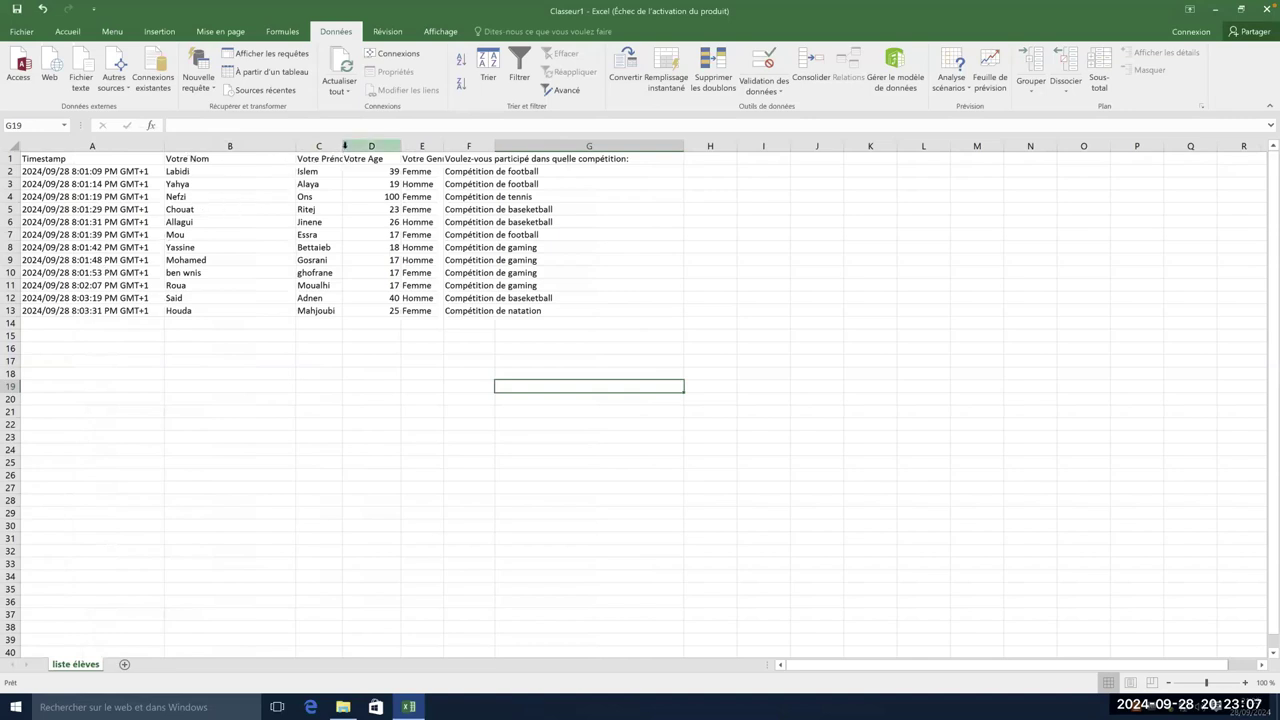
drag(343, 146, 827, 152)
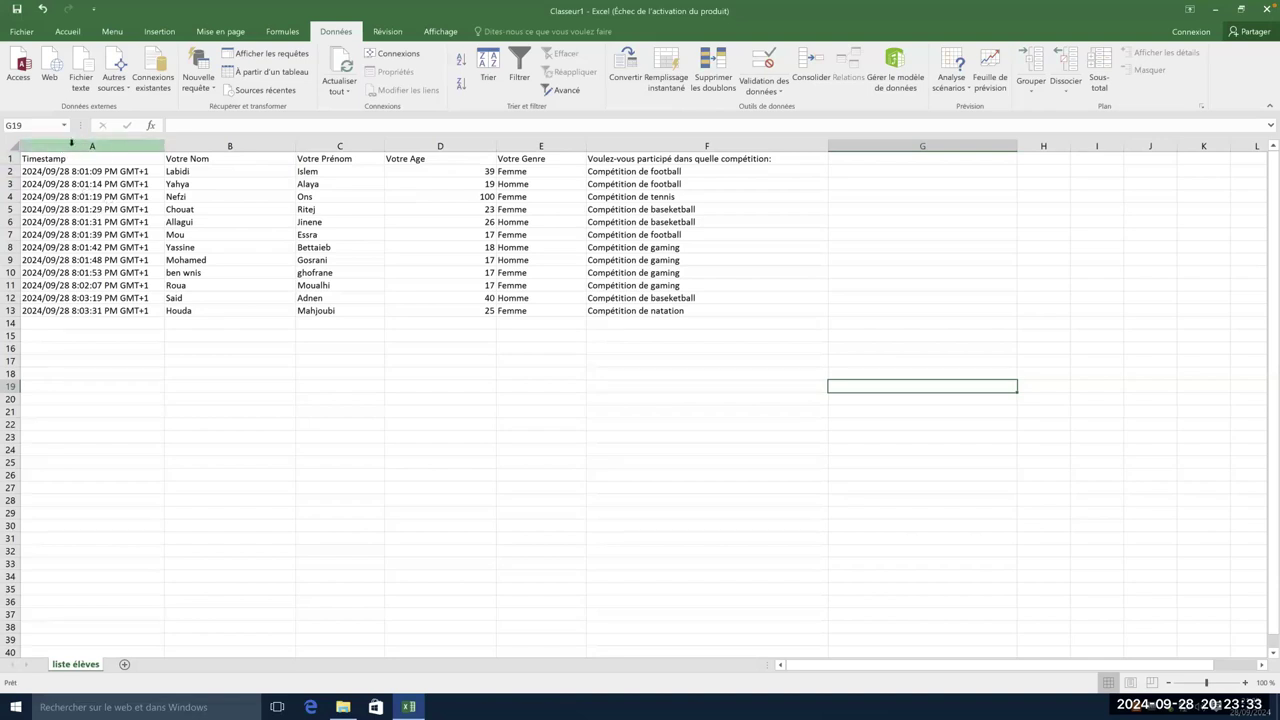
click(71, 143)
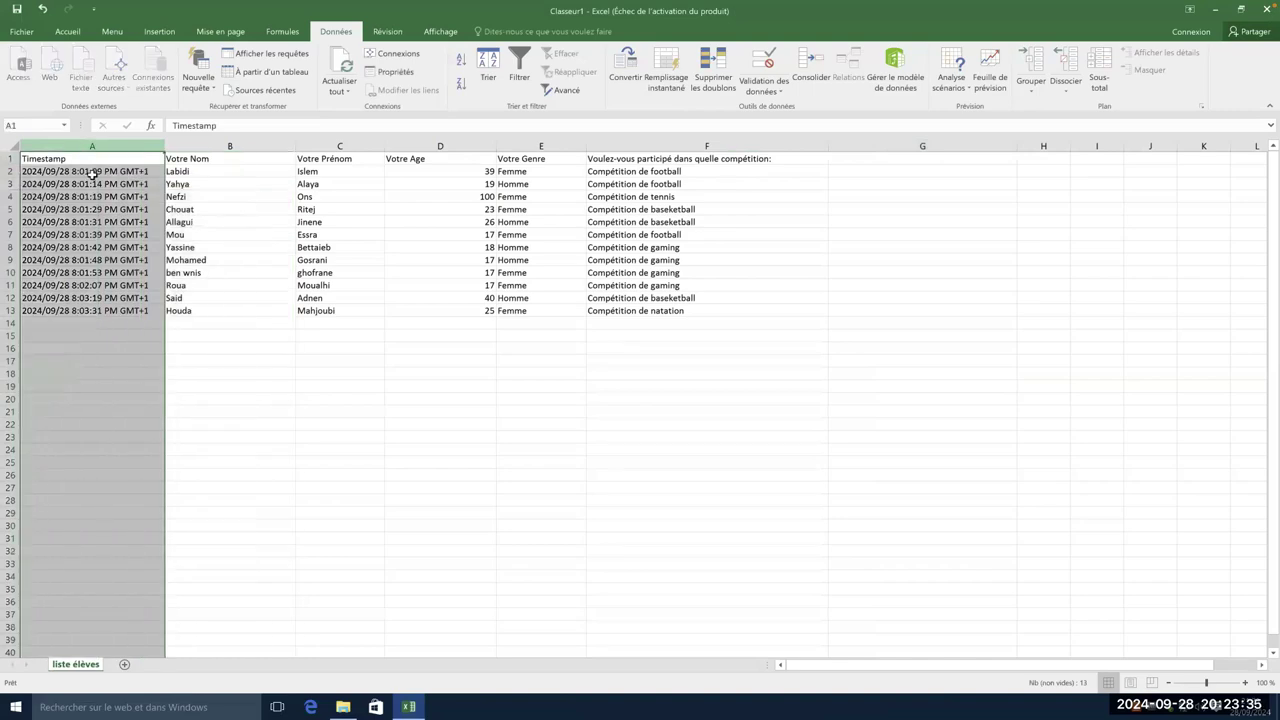
click(92, 176)
drag(66, 159, 63, 308)
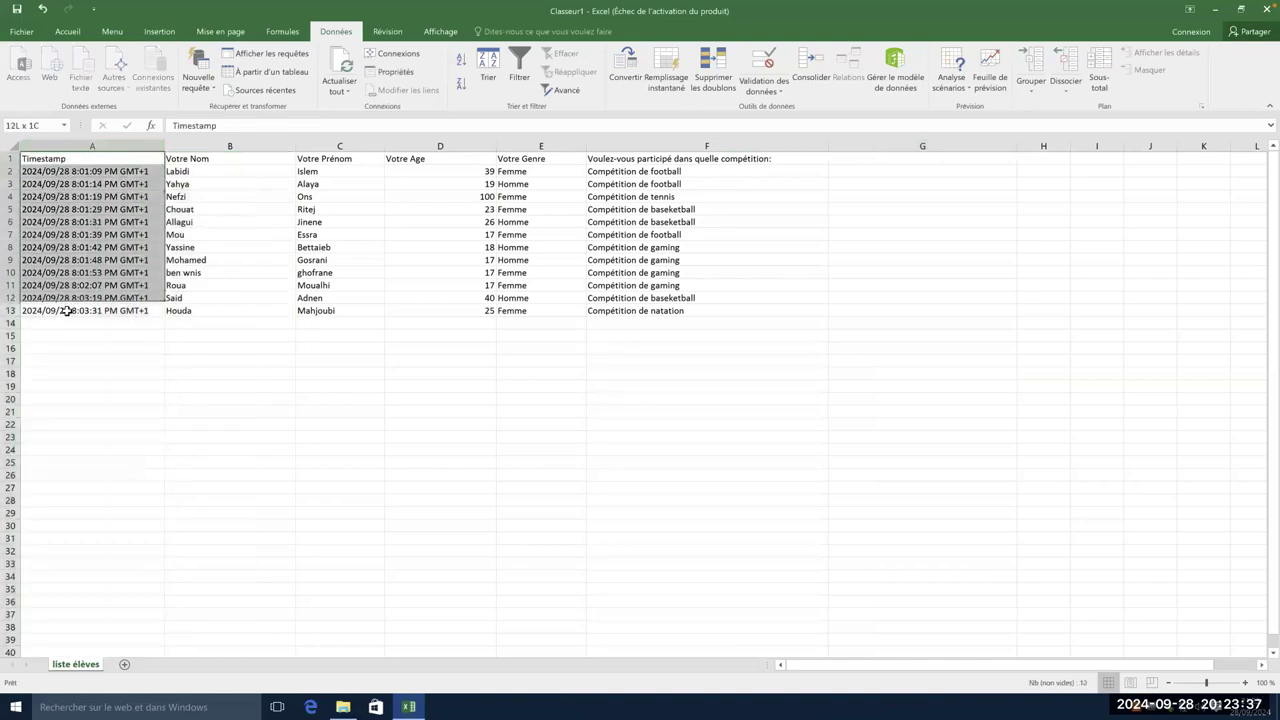
drag(68, 158, 76, 315)
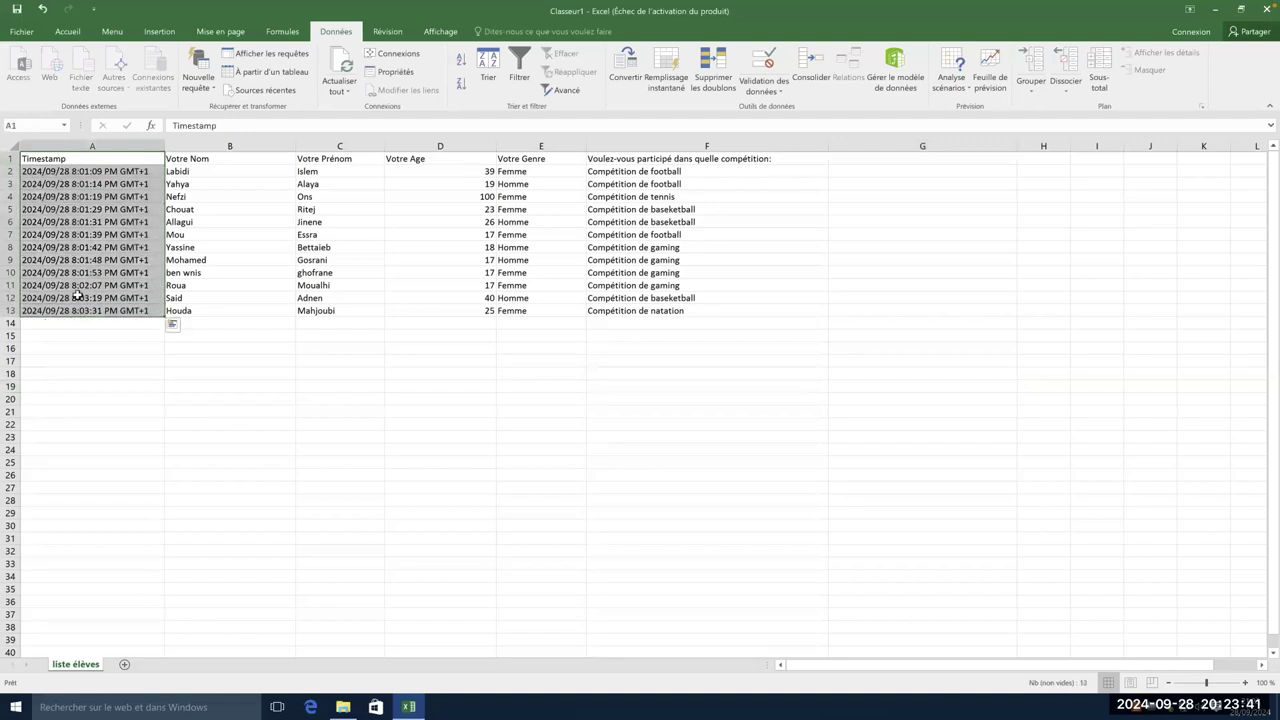
click(60, 145)
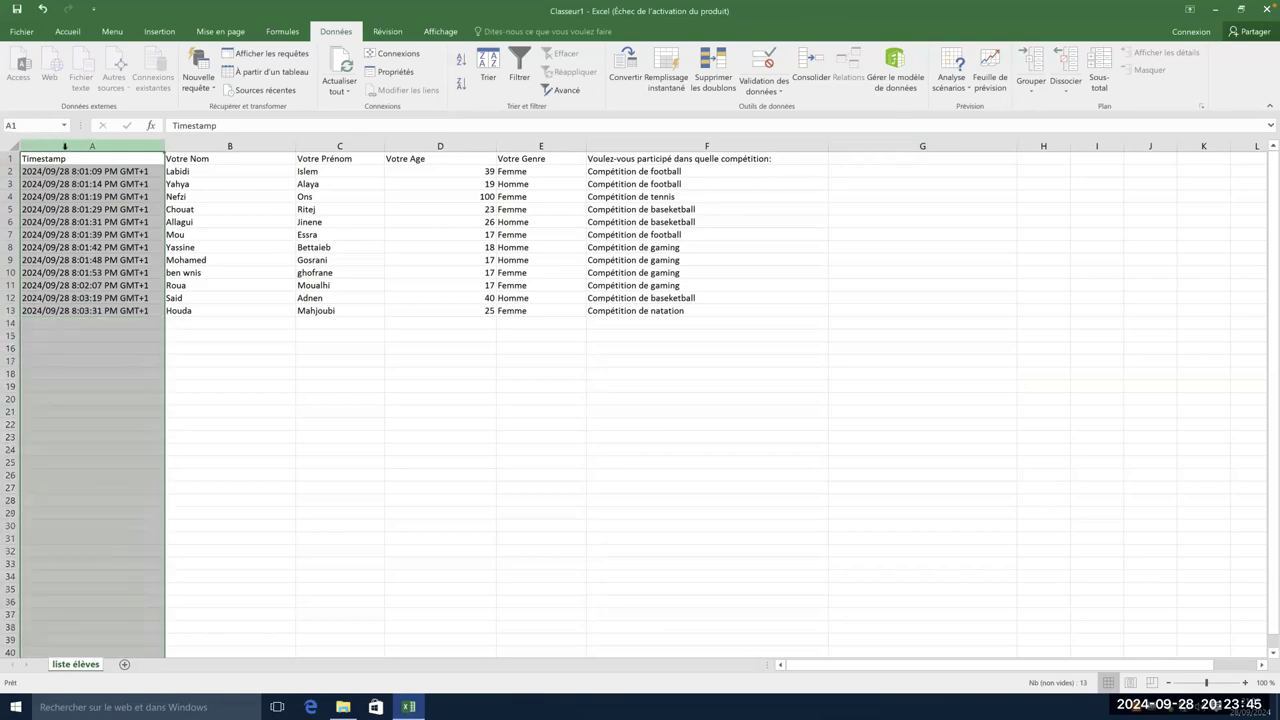
- Delete the Timestamp column with Supprimer so Votre Nom moves into column A
right_click(64, 146)
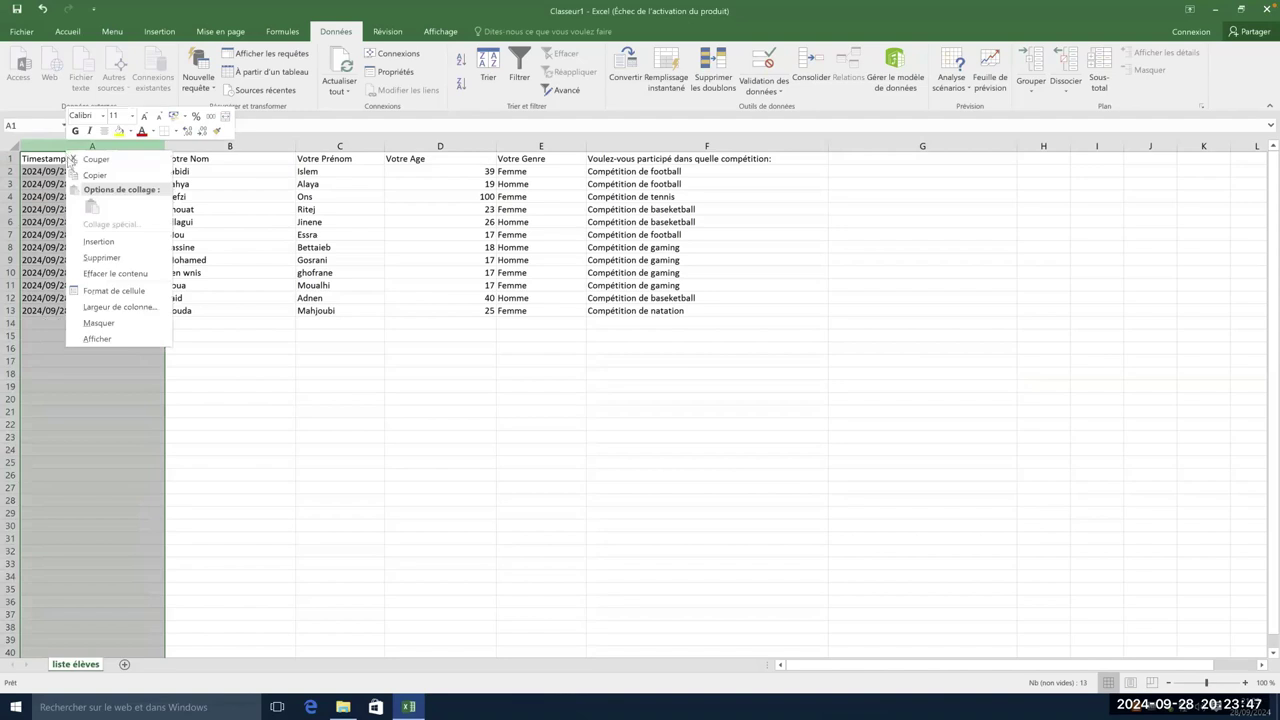
click(96, 259)
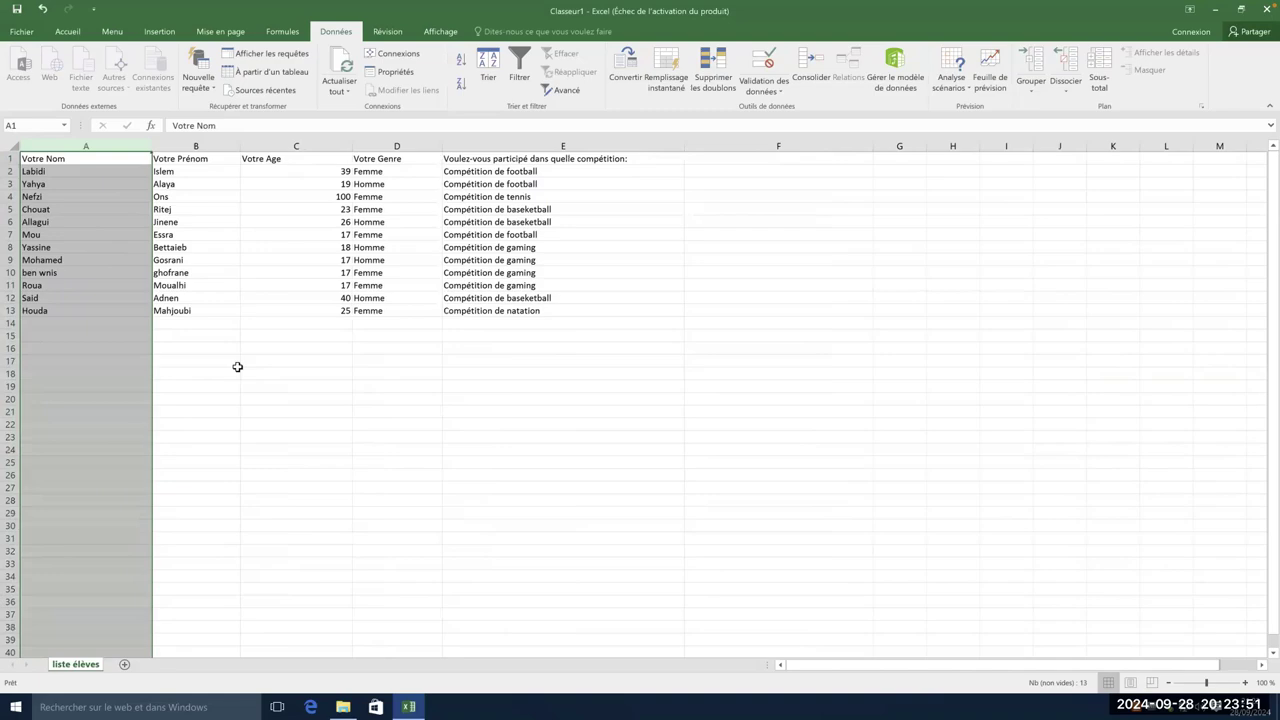
click(237, 366)
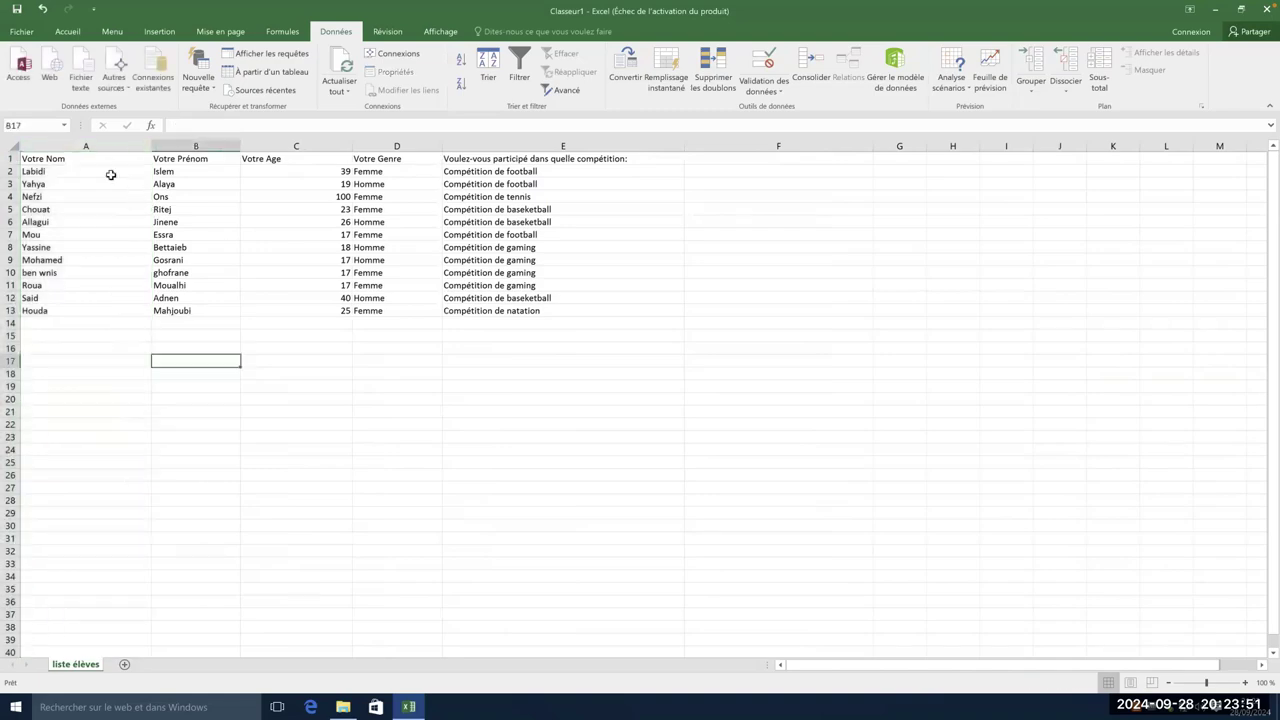
- Check the Votre Prénom and Votre Age header cells and the ages in C6 and C8
click(186, 160)
click(286, 163)
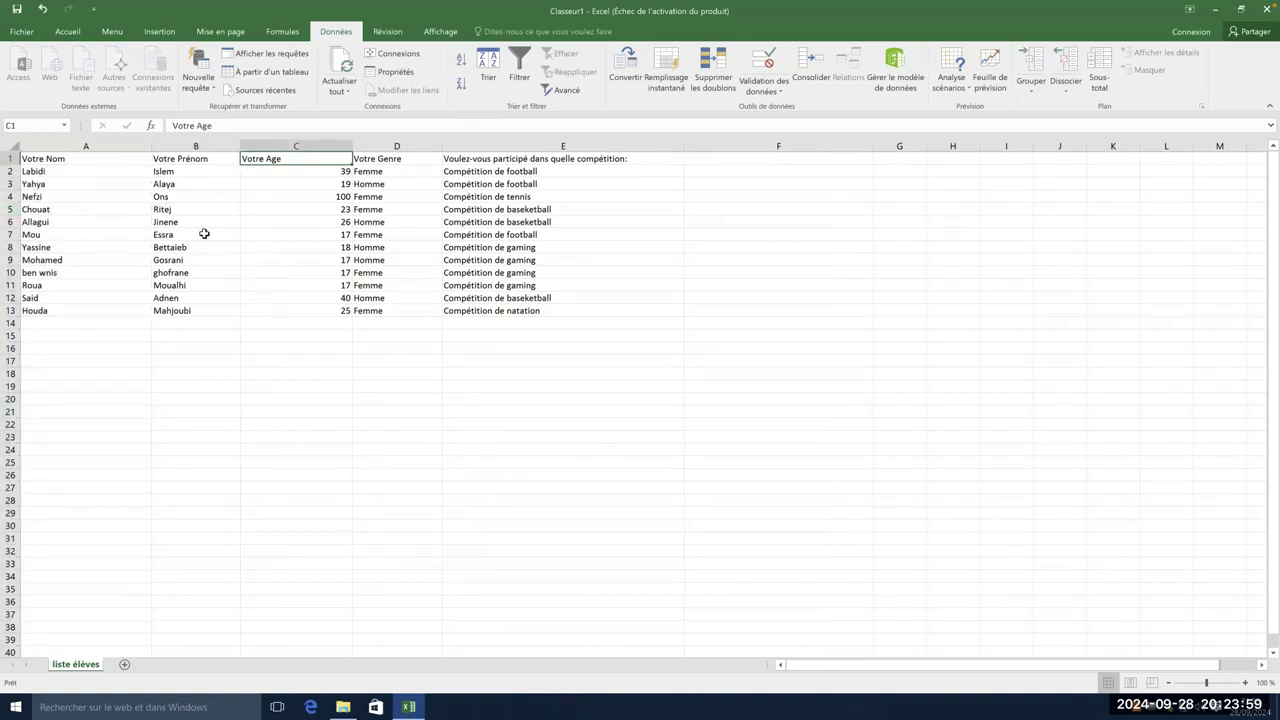
click(316, 222)
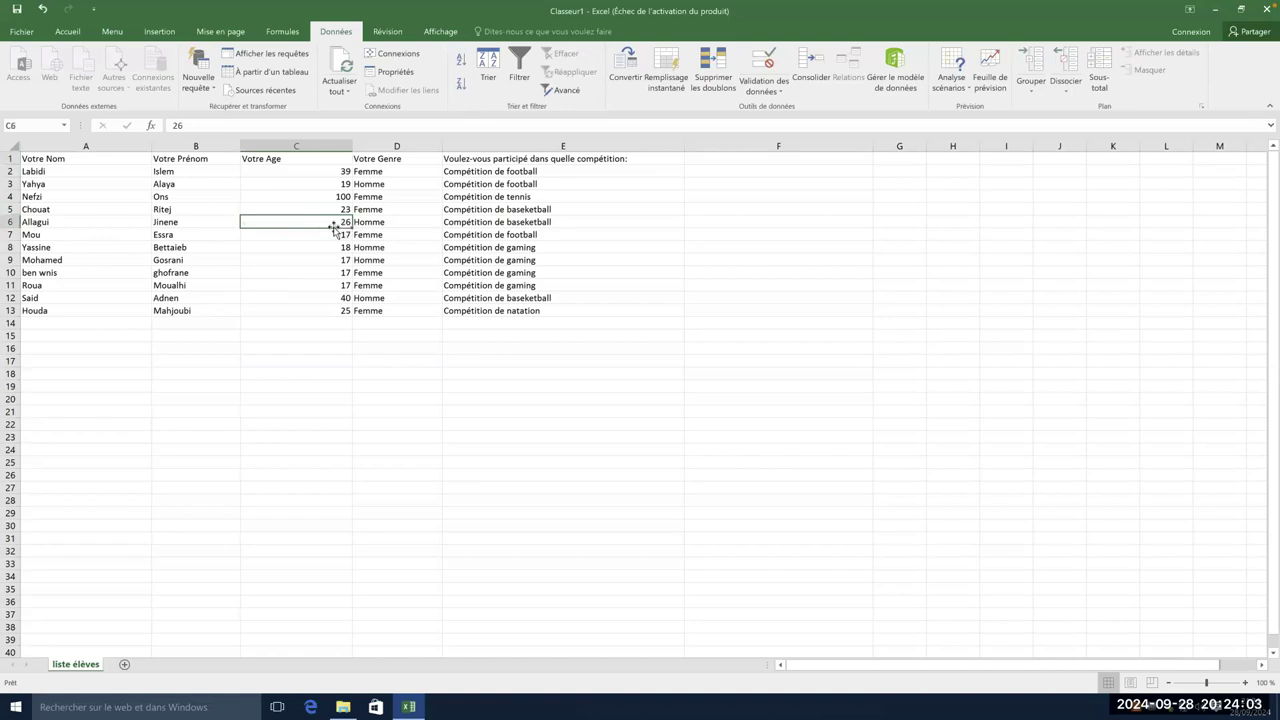
click(340, 249)
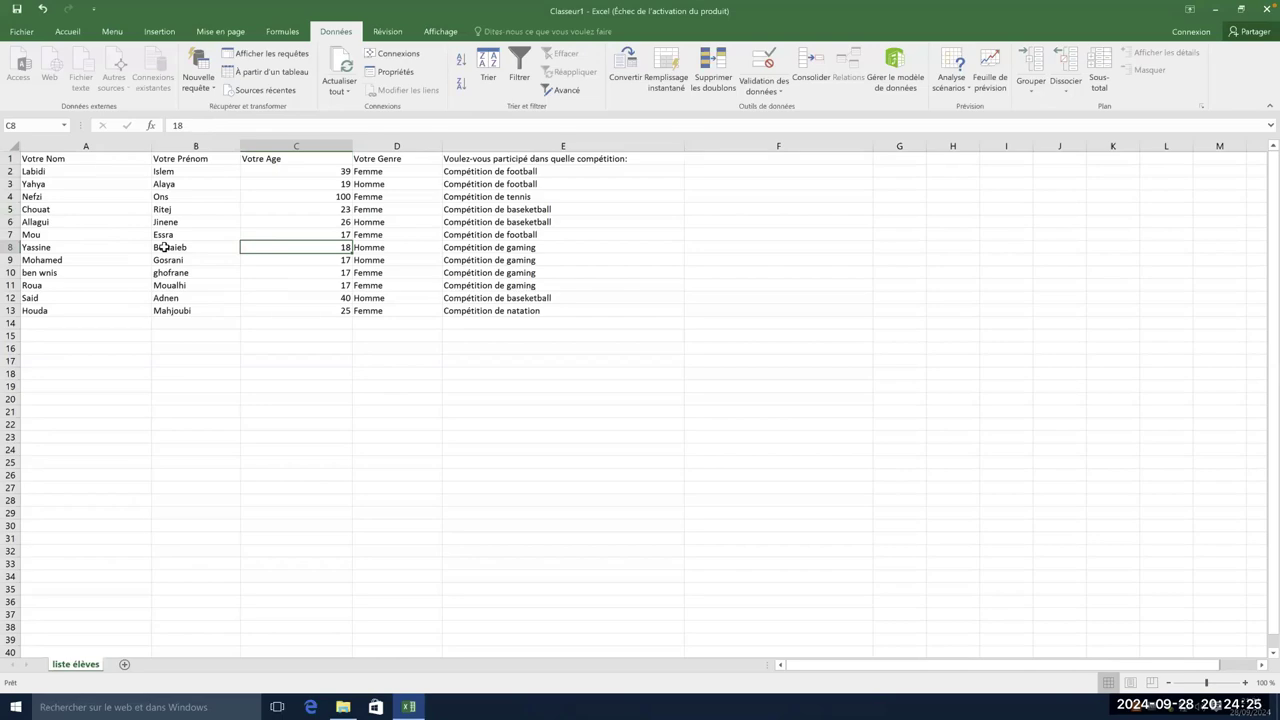
- Rename the liste élèves sheet tab to 'liste participants'
double_click(87, 663)
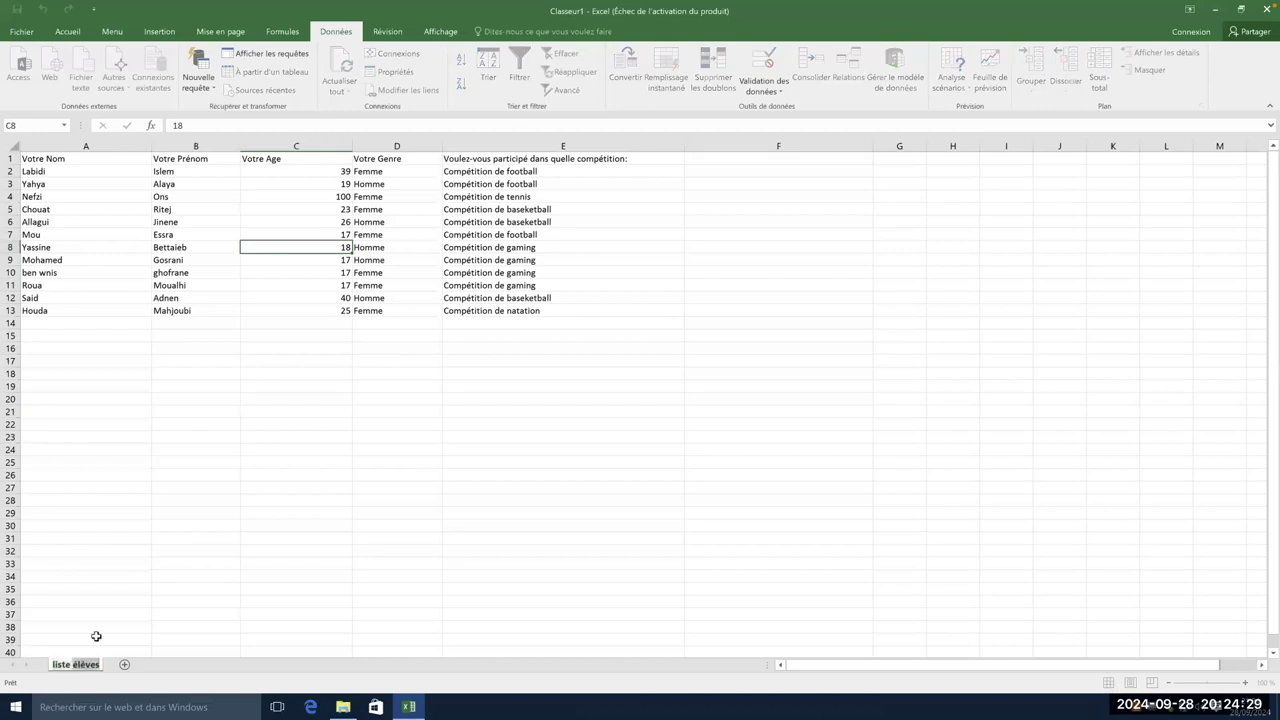
text(participants)
click(131, 575)
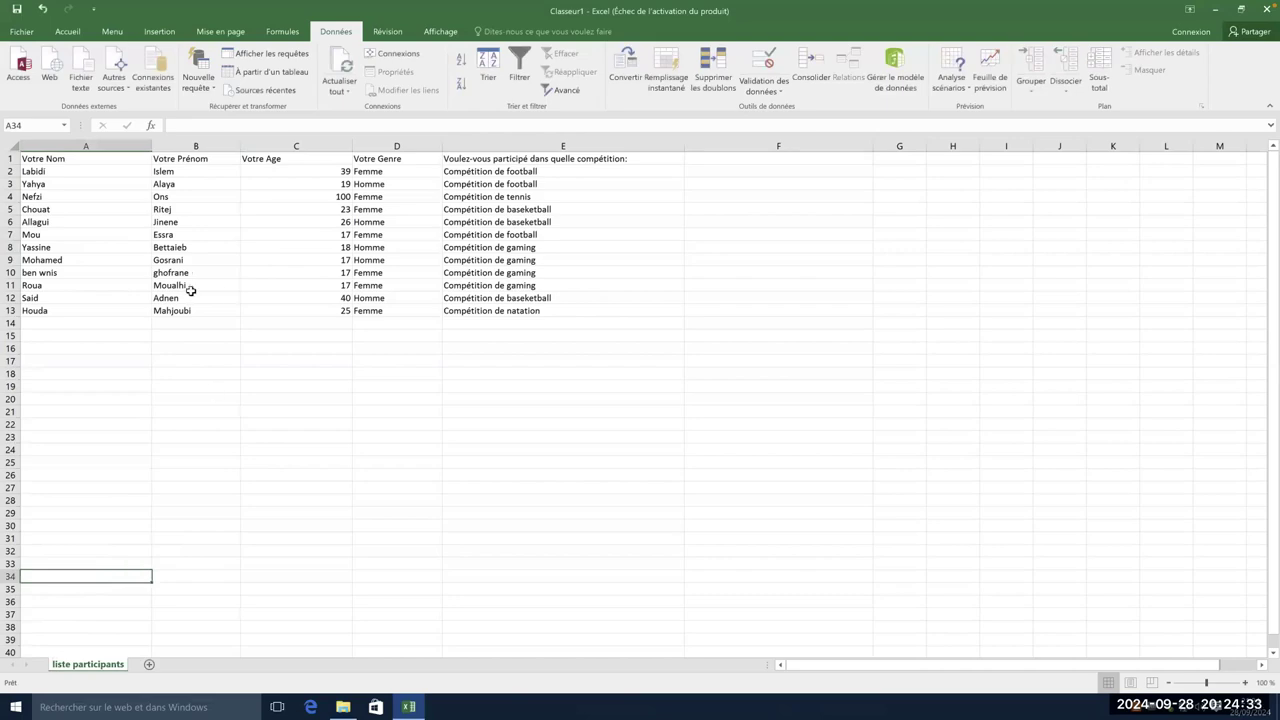
- Select the whole participant table A1:E13
click(90, 173)
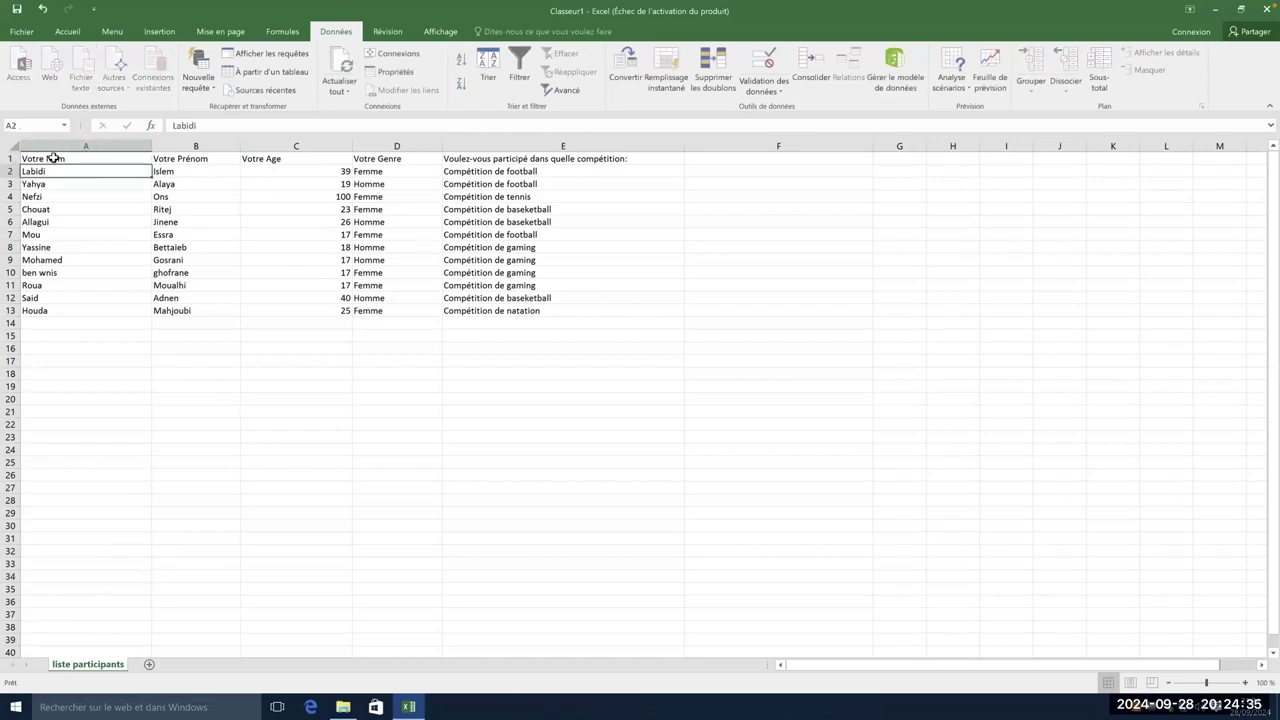
click(48, 158)
drag(41, 158, 564, 312)
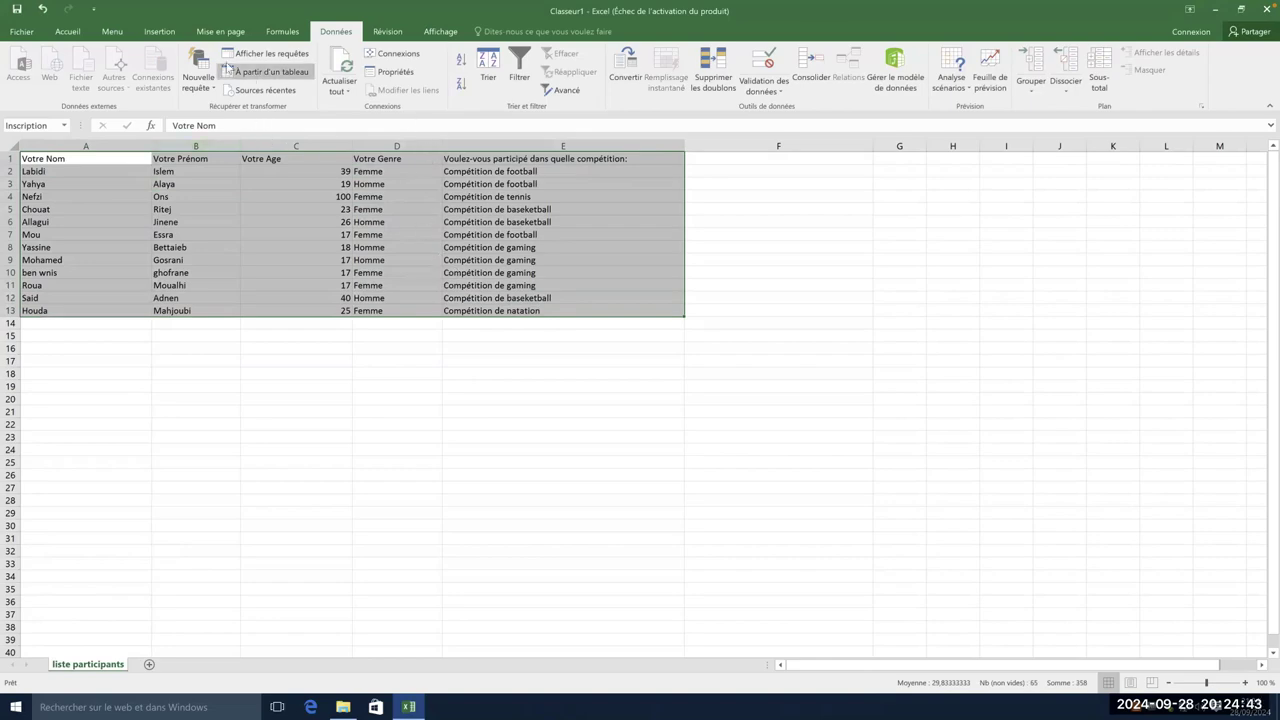
- Open Format de cellule via Bordures > Autres bordures and move the dialog right of the table
click(66, 32)
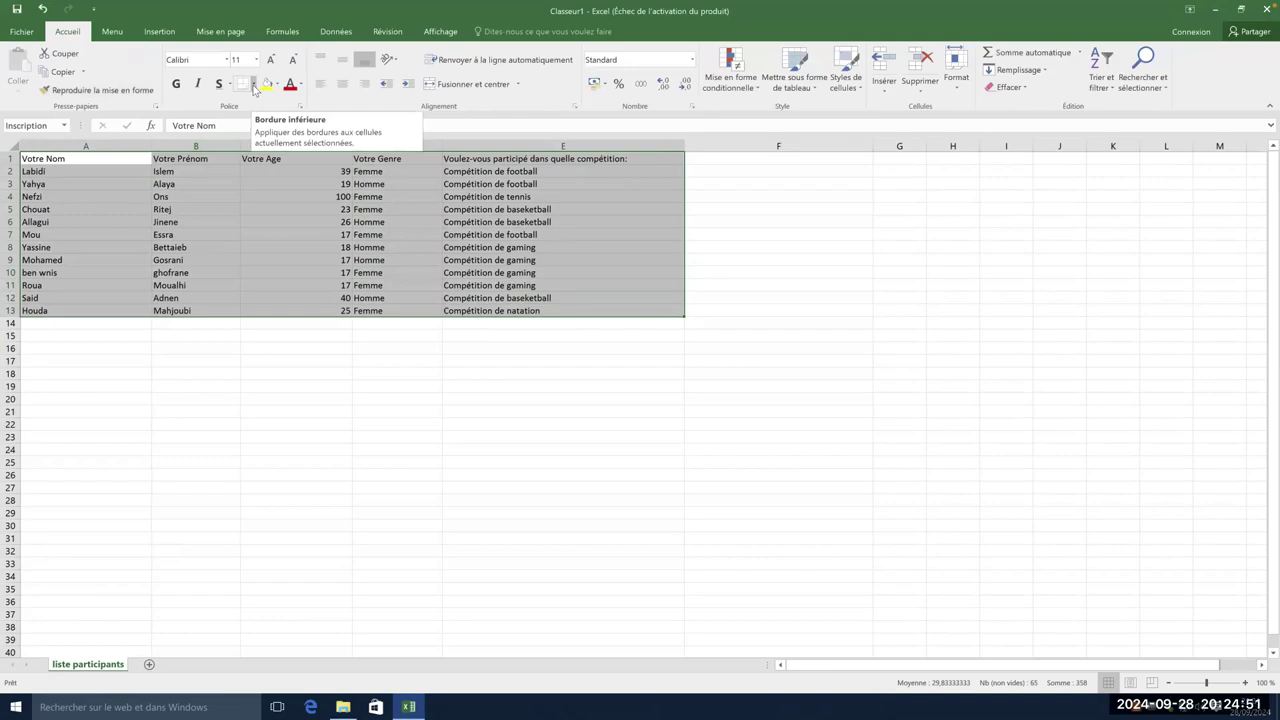
click(255, 87)
click(255, 87)
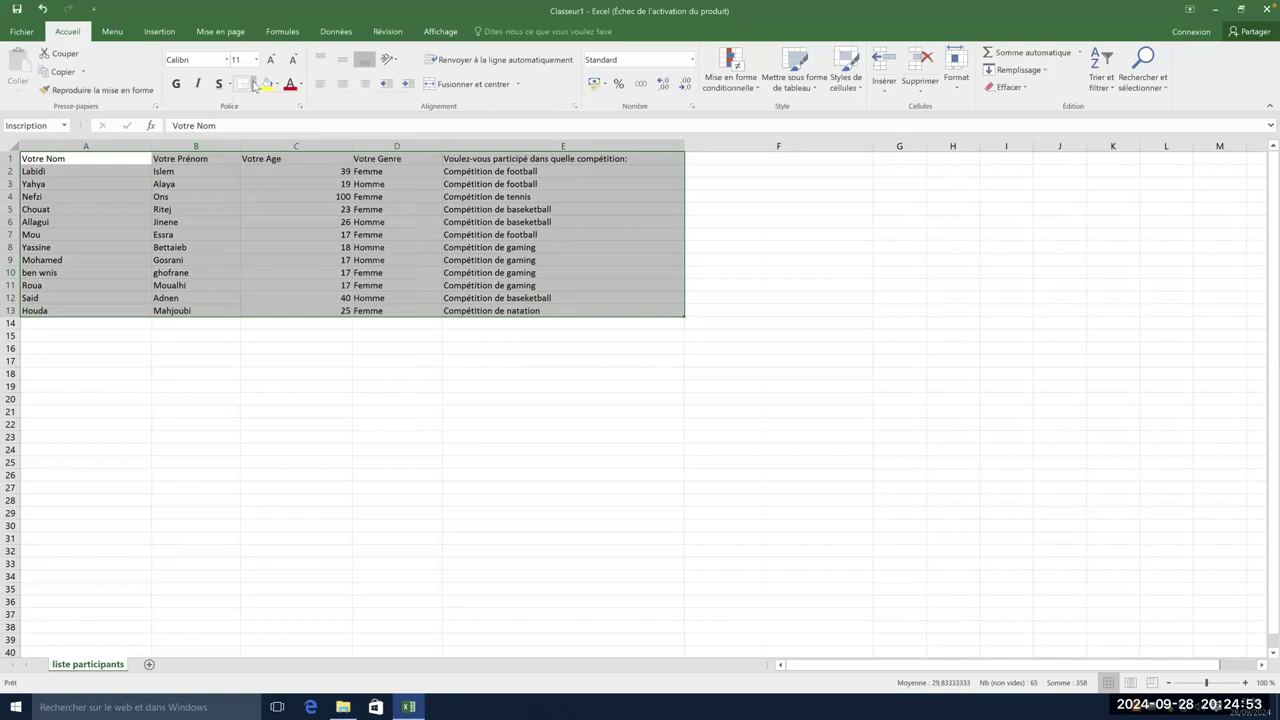
click(255, 86)
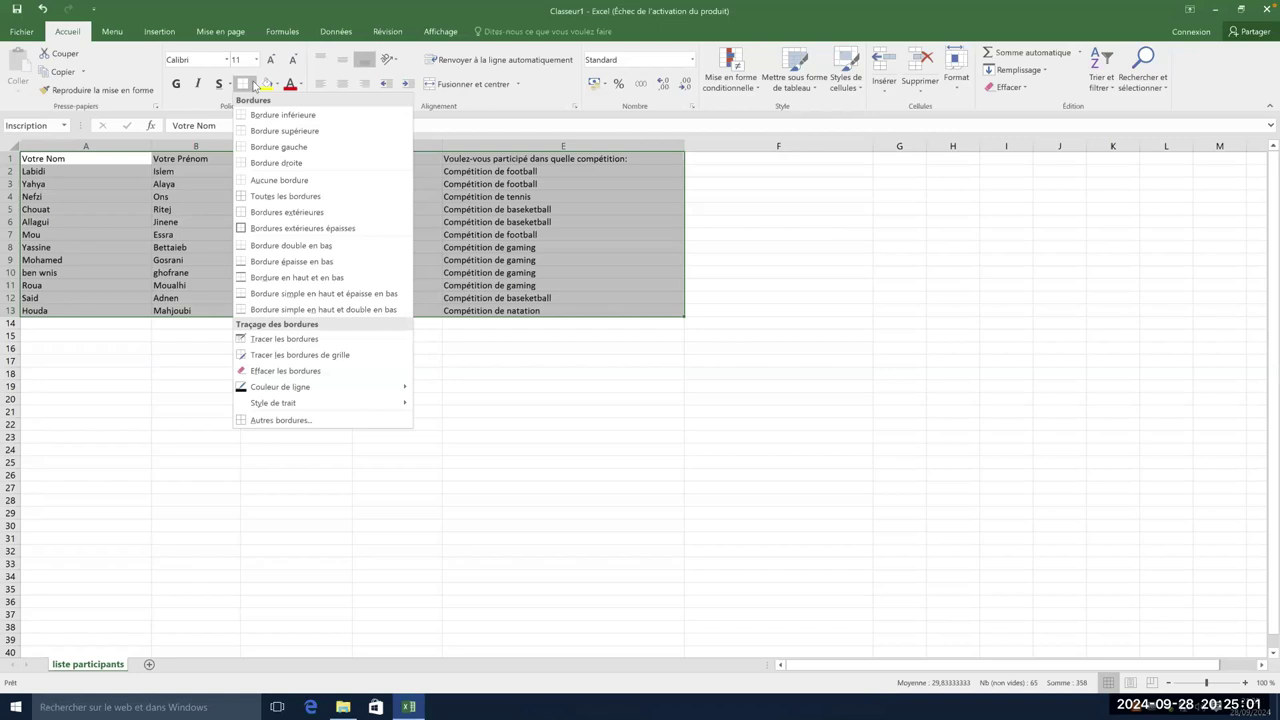
click(316, 426)
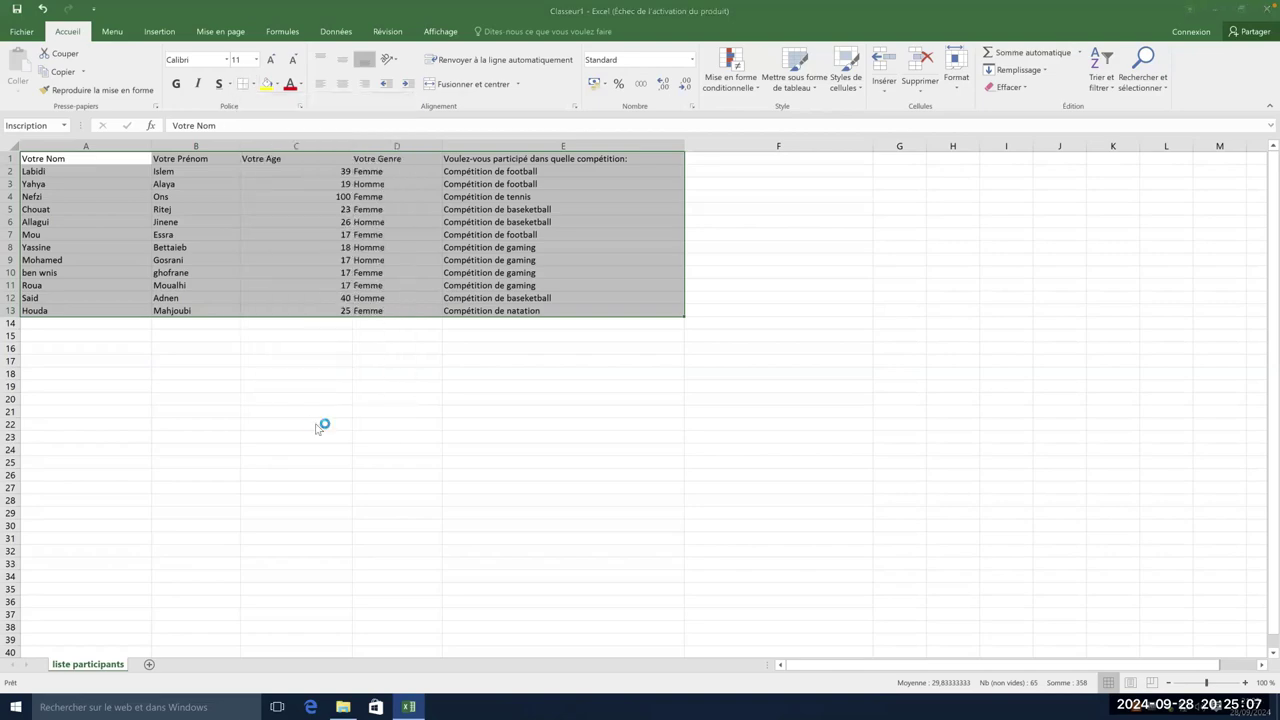
drag(594, 118, 944, 143)
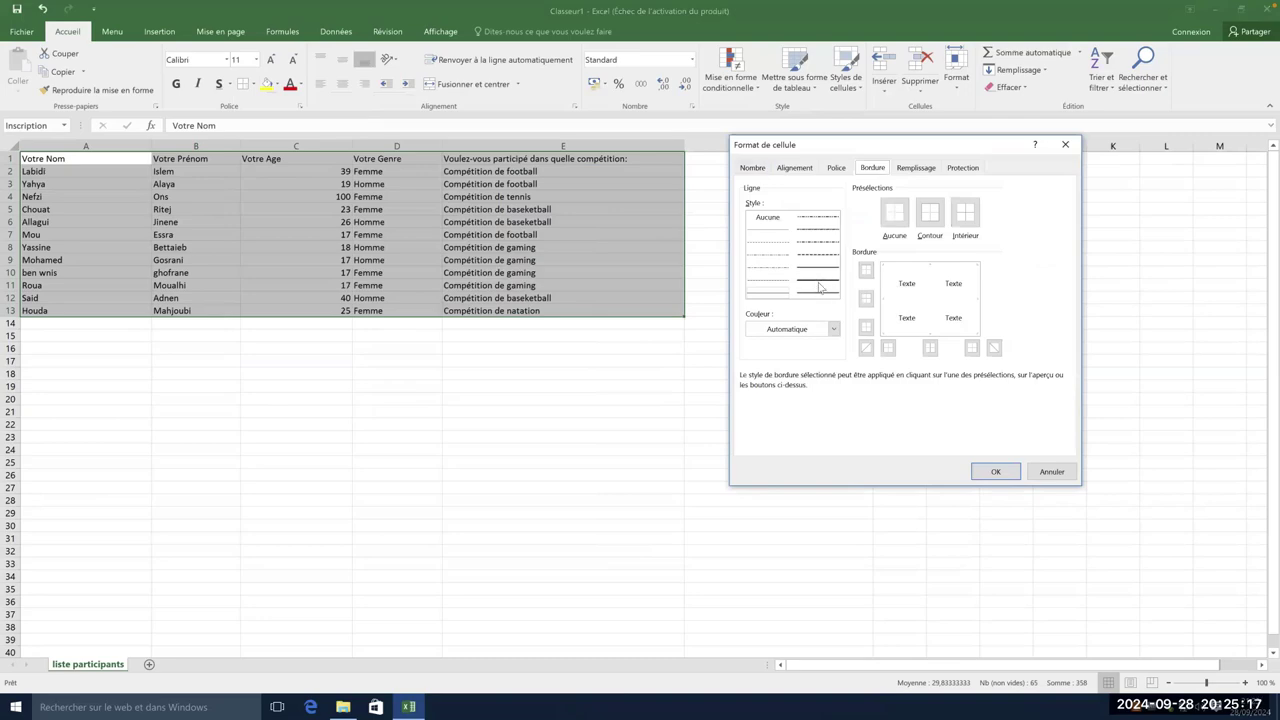
- Try a line style on the top, bottom, left and right borders in the Bordure preview
click(820, 287)
click(868, 278)
click(866, 299)
click(866, 302)
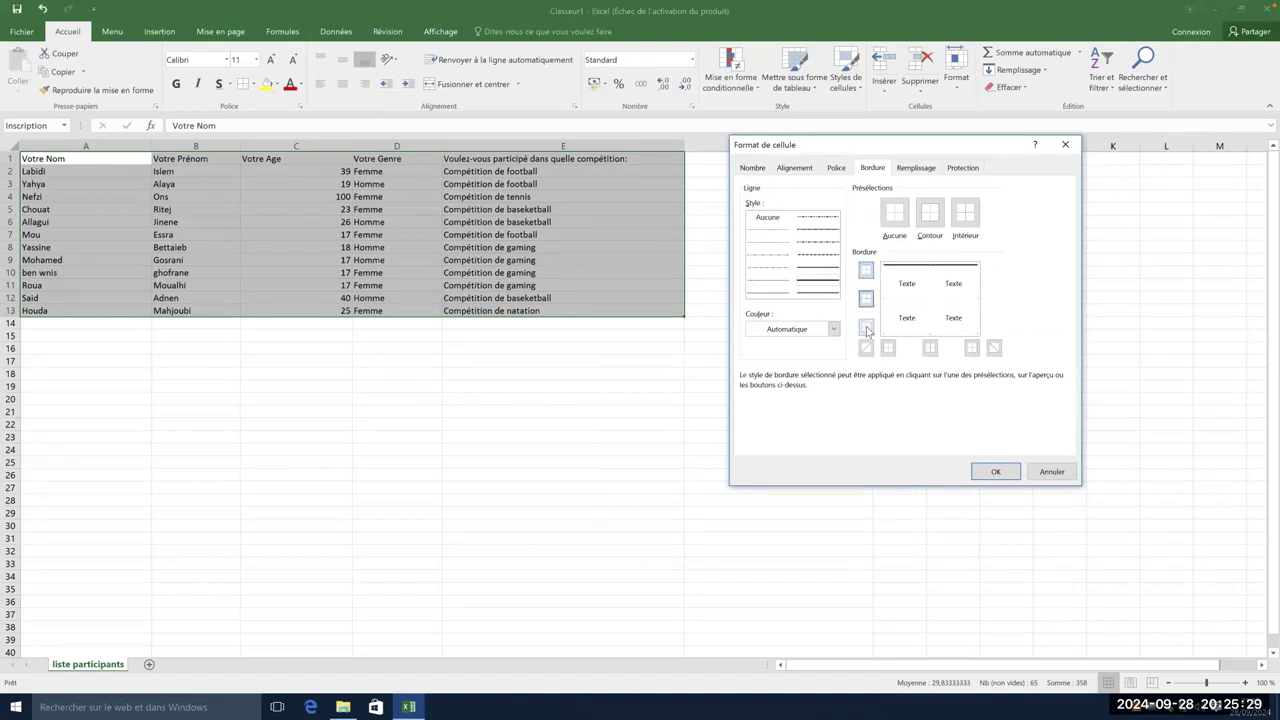
click(866, 328)
click(866, 347)
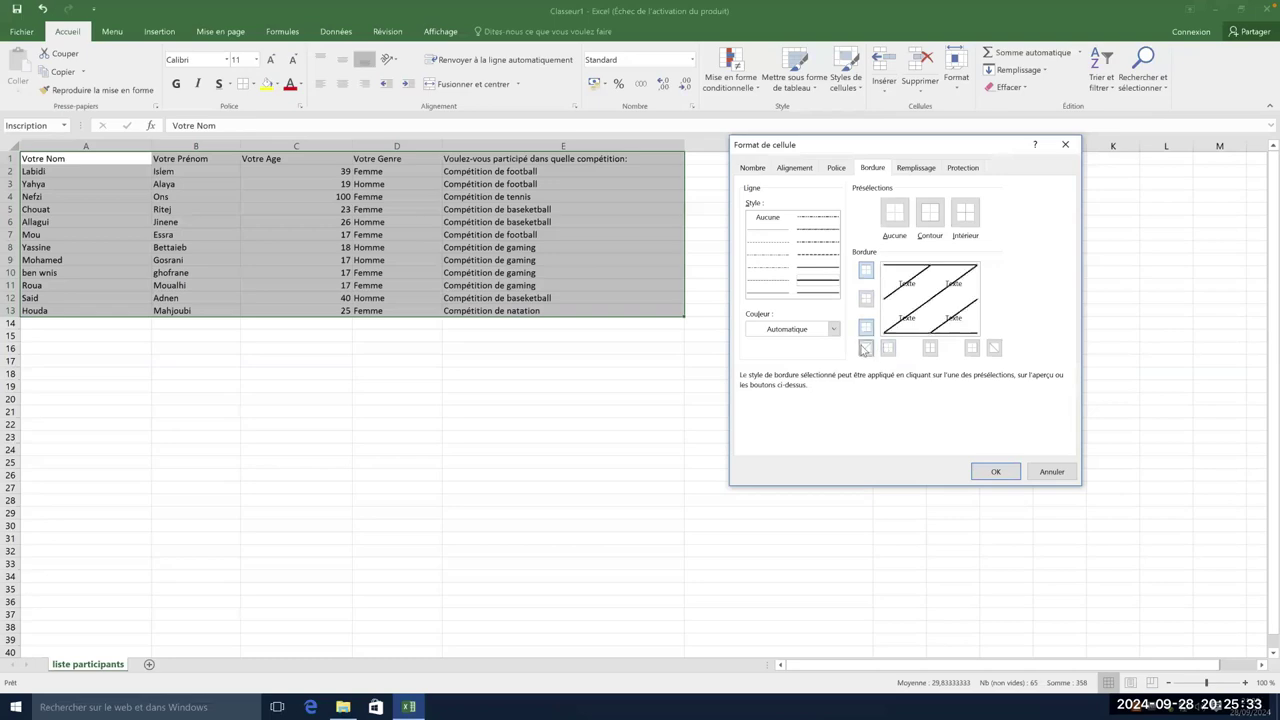
click(866, 347)
click(889, 348)
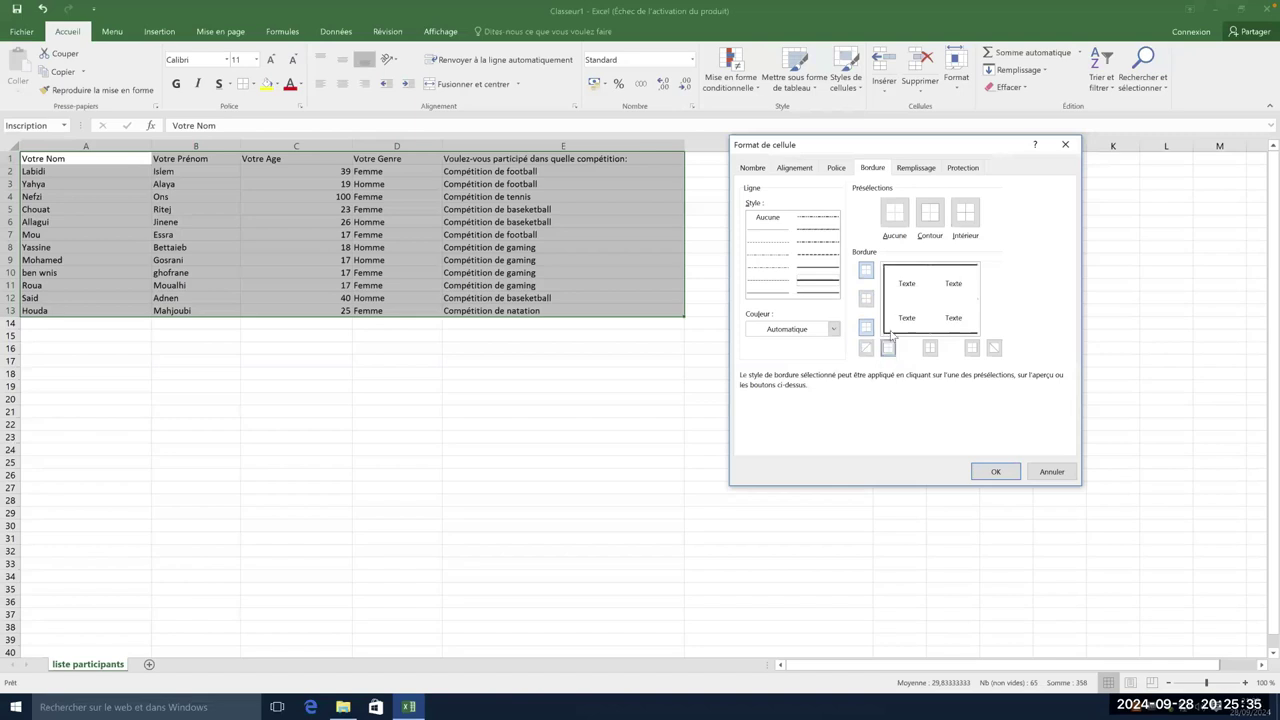
click(933, 349)
click(933, 349)
click(973, 349)
- Add dashed inside horizontal and vertical borders and apply them to the table
click(814, 264)
click(867, 299)
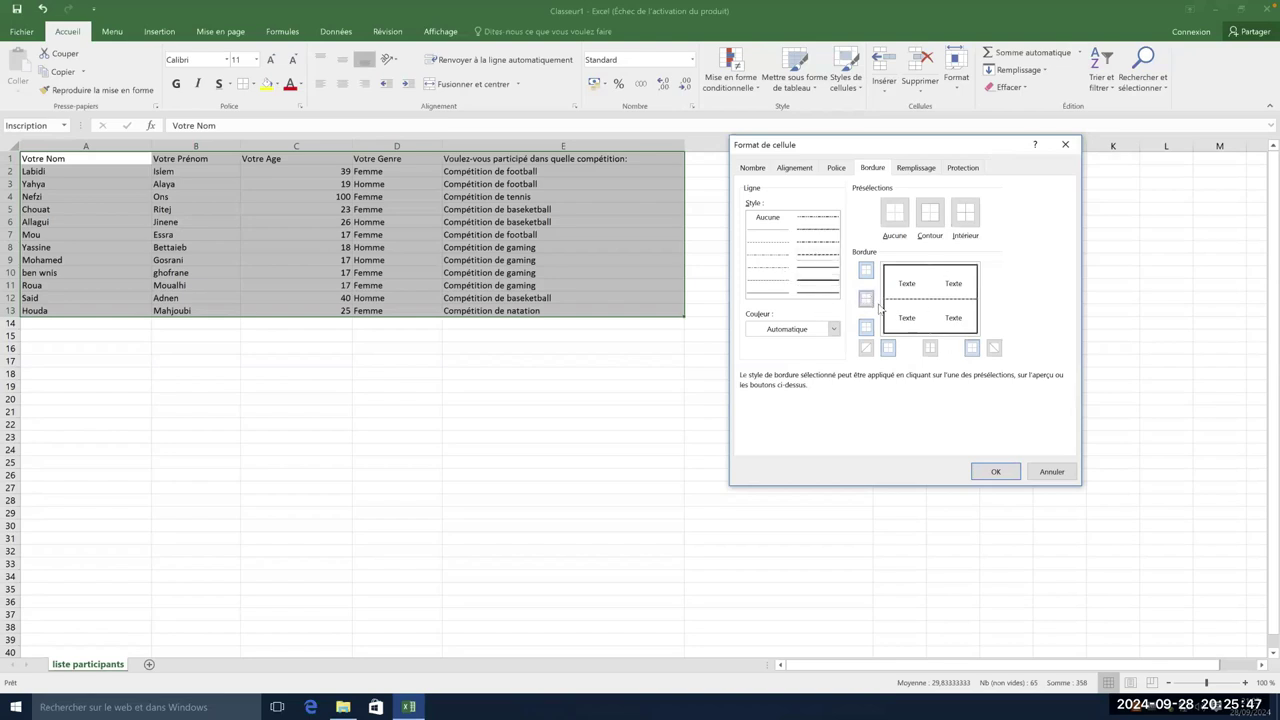
click(929, 348)
key(Return)
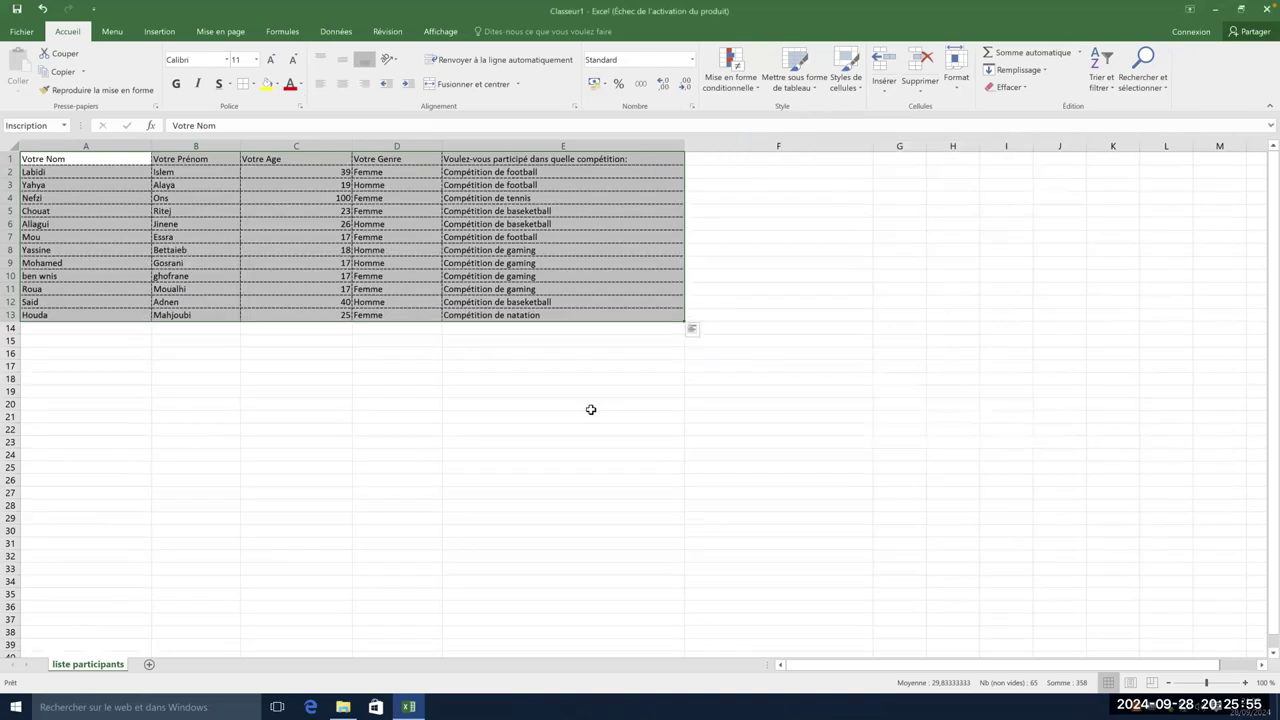
click(588, 409)
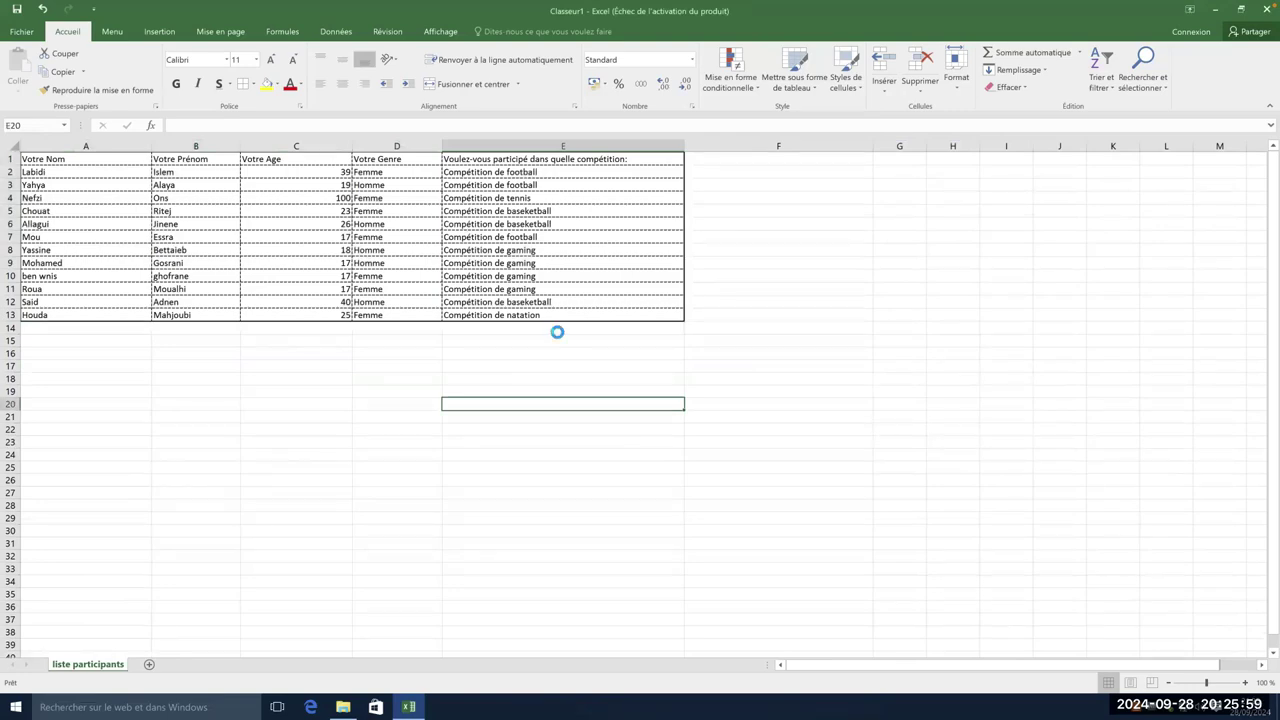
- Undo the dashed borders and reselect the table A1:E13
key(ctrl+z)
click(292, 363)
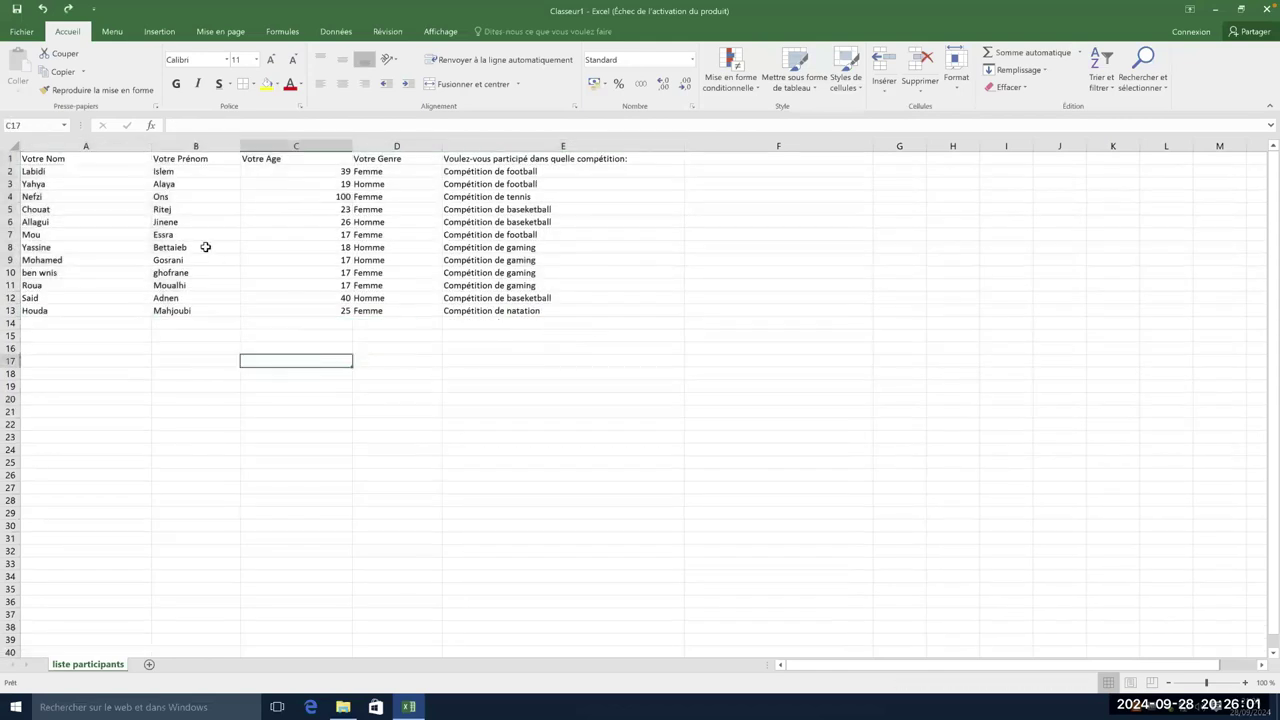
click(205, 247)
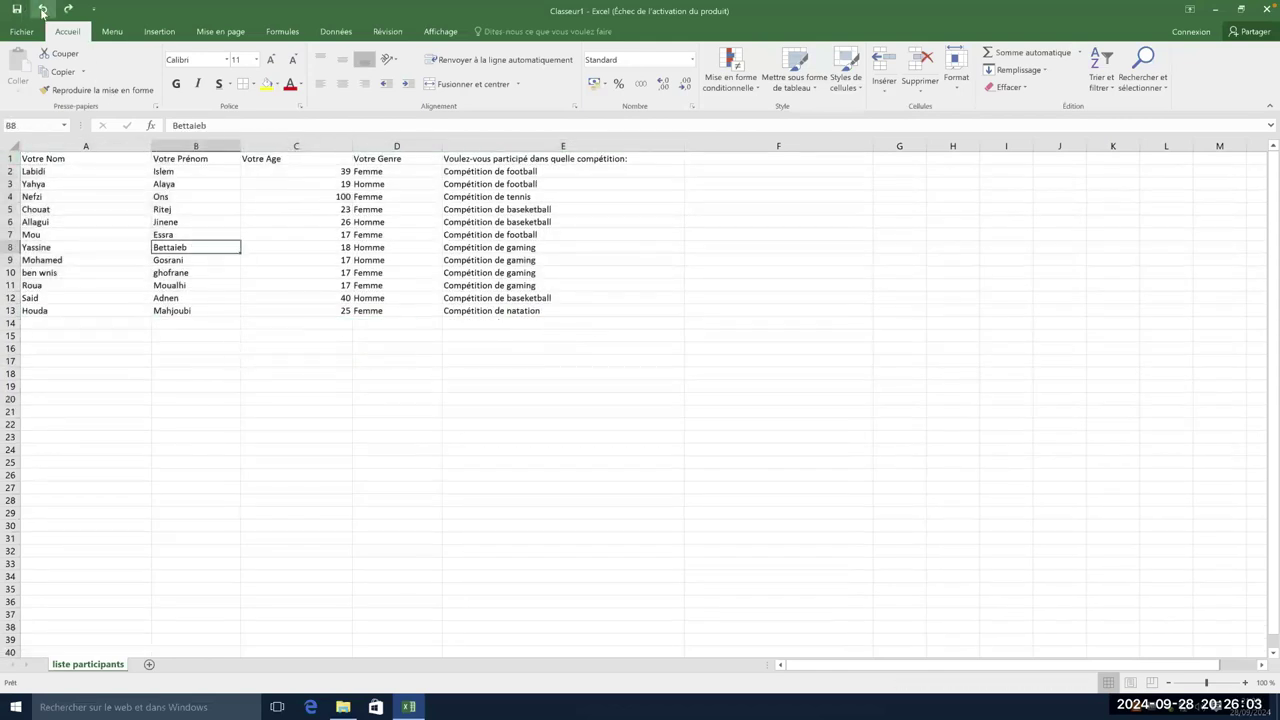
drag(47, 159, 600, 311)
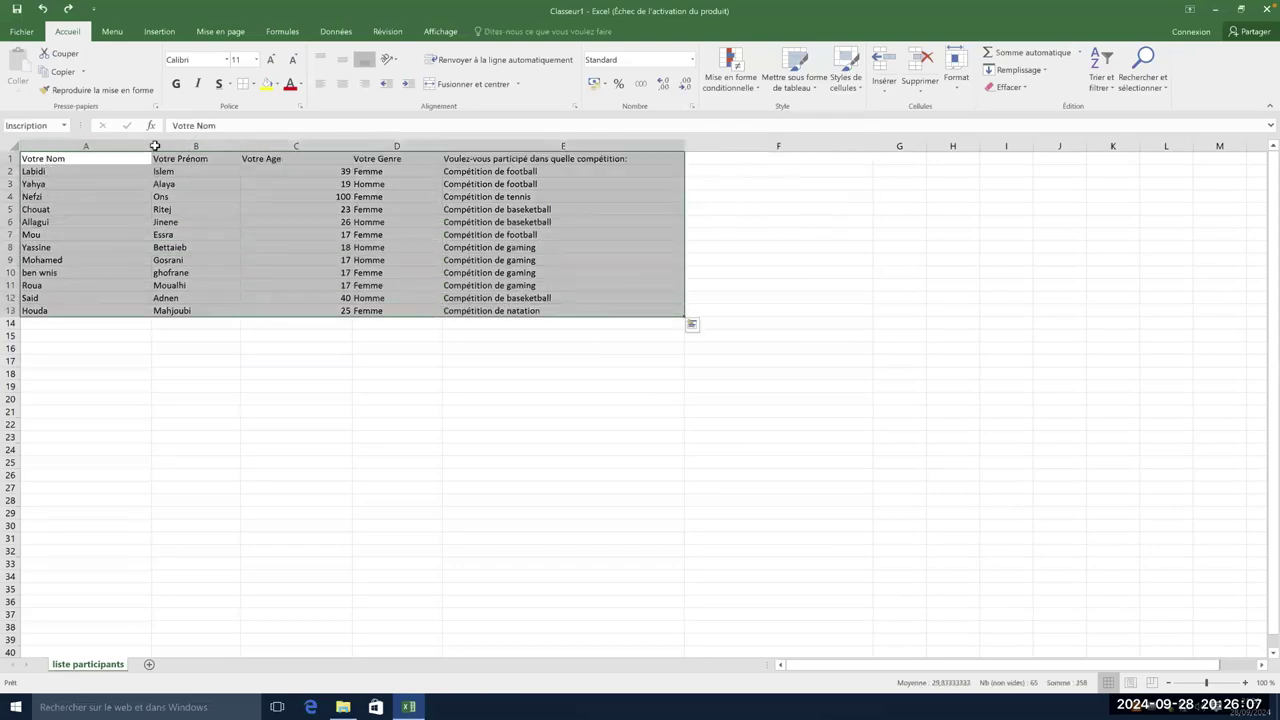
- Choose the thick solid line style for top, bottom, left, right and all inside borders
click(254, 86)
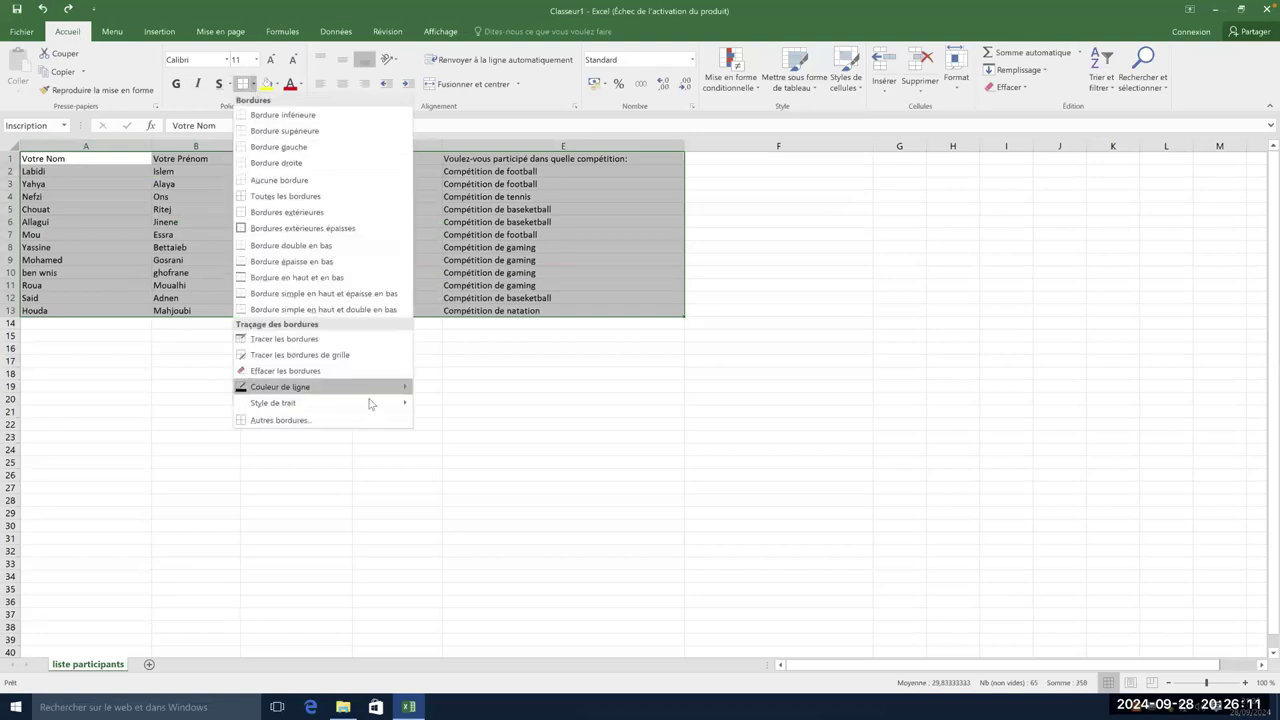
click(324, 420)
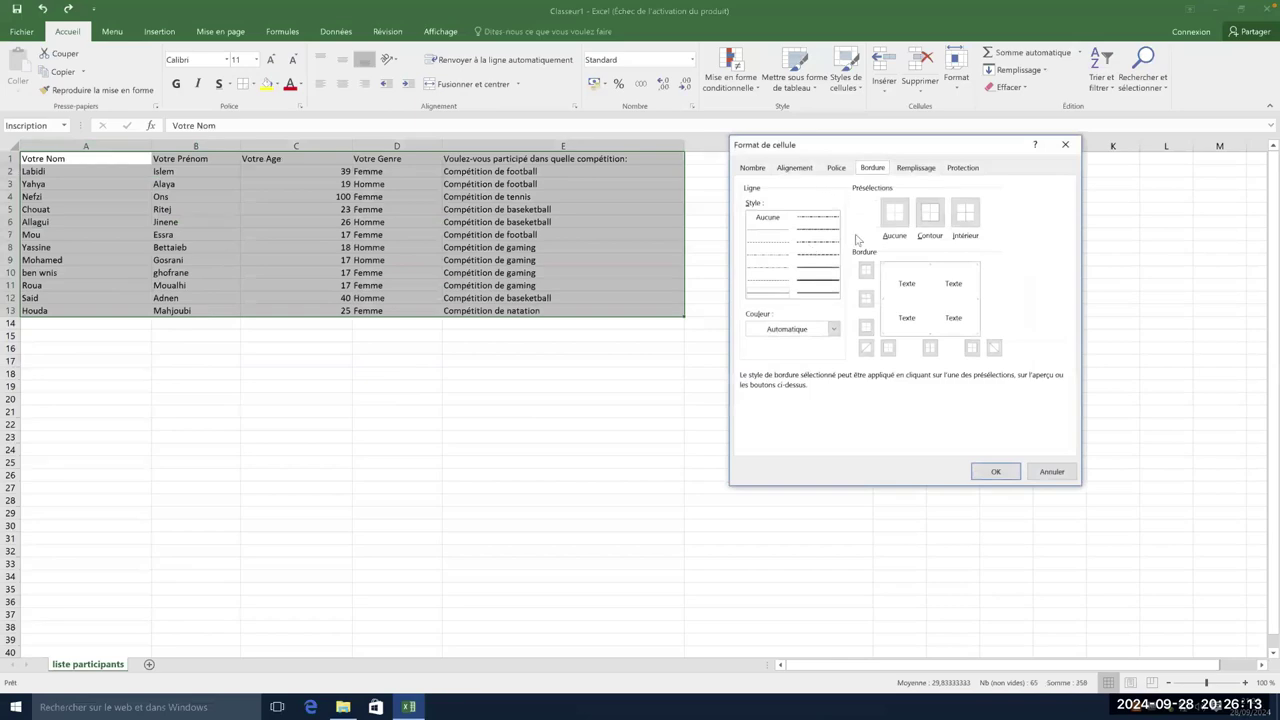
click(821, 281)
click(866, 270)
click(866, 298)
click(866, 327)
click(888, 348)
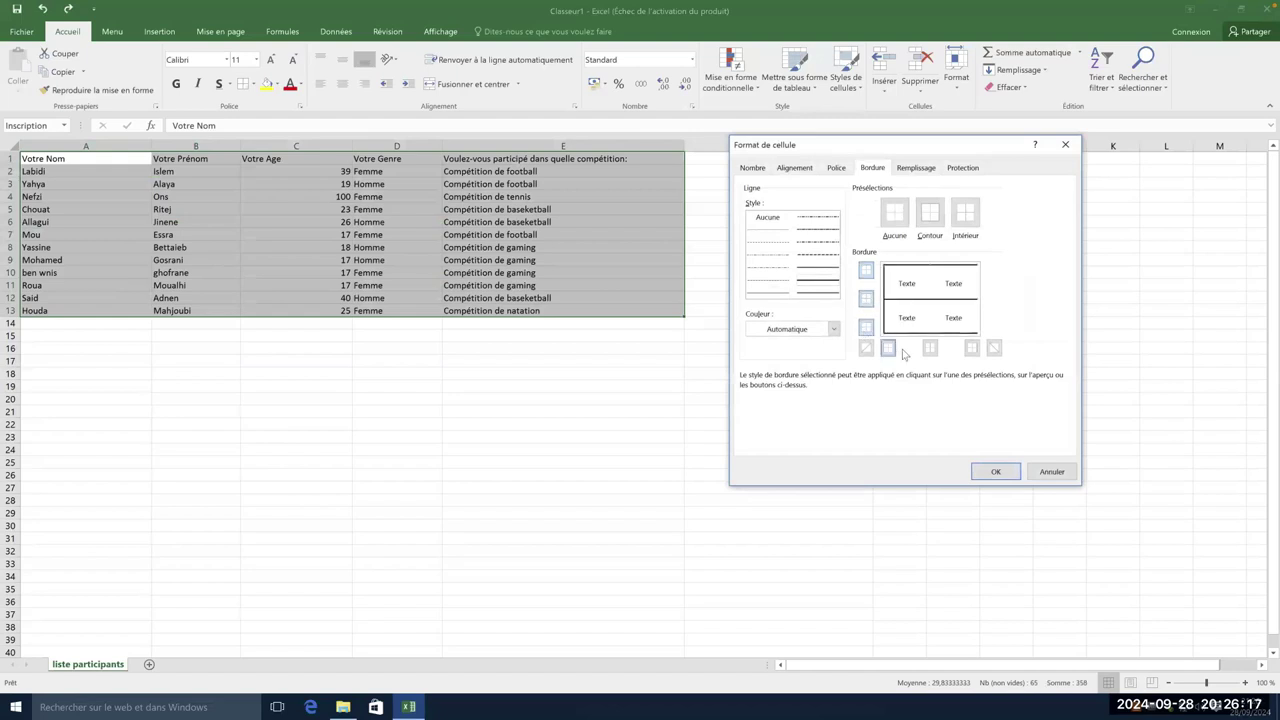
click(931, 349)
click(971, 348)
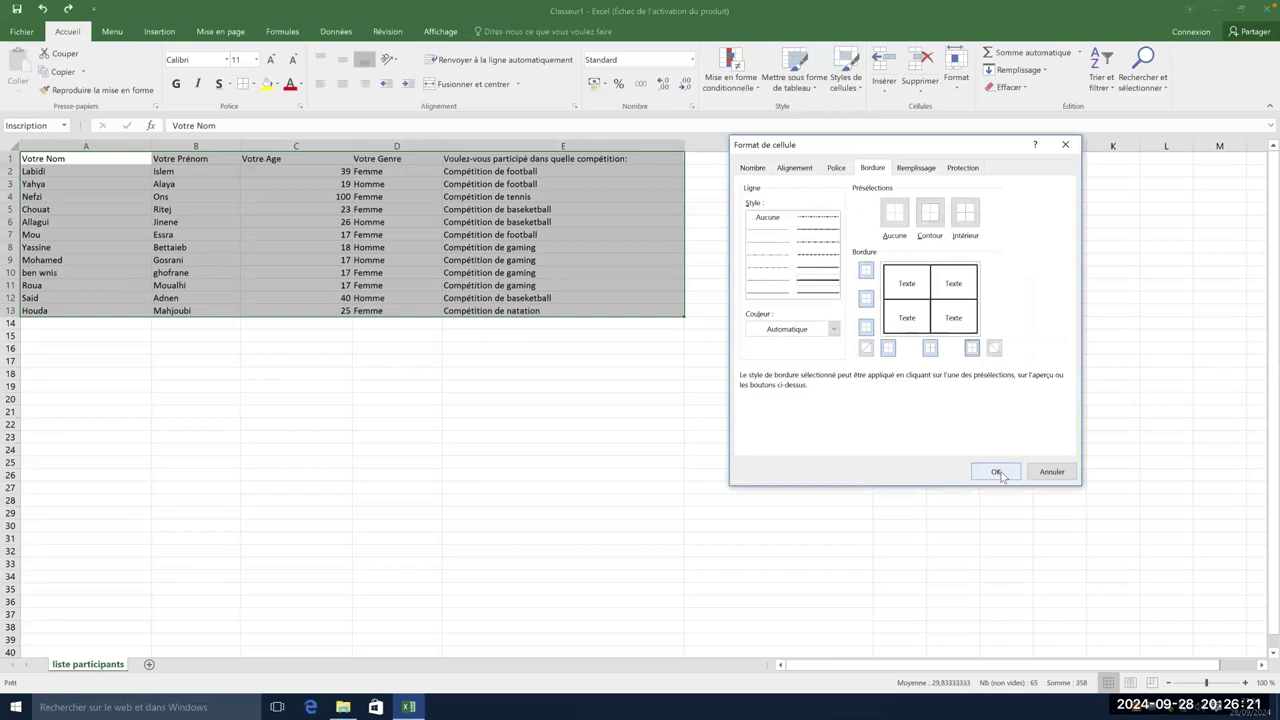
- Confirm the thick borders without diagonals and reselect A1:E13 to review them
click(993, 348)
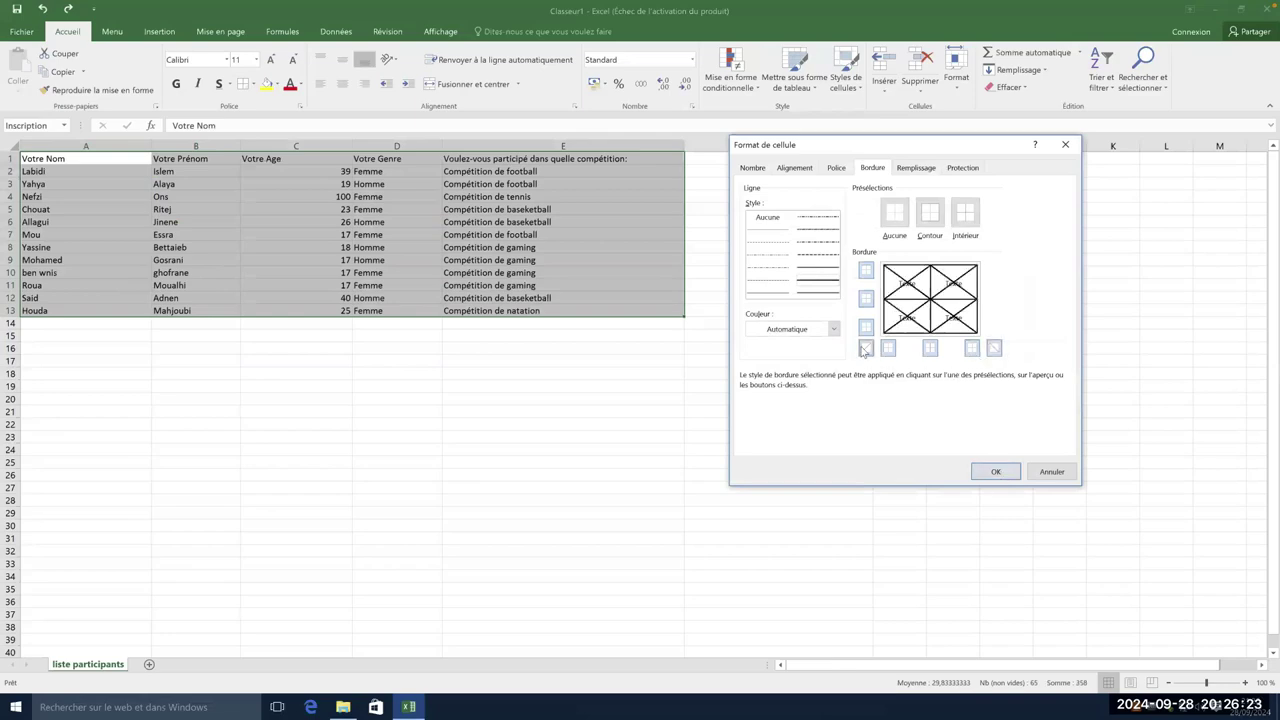
click(993, 348)
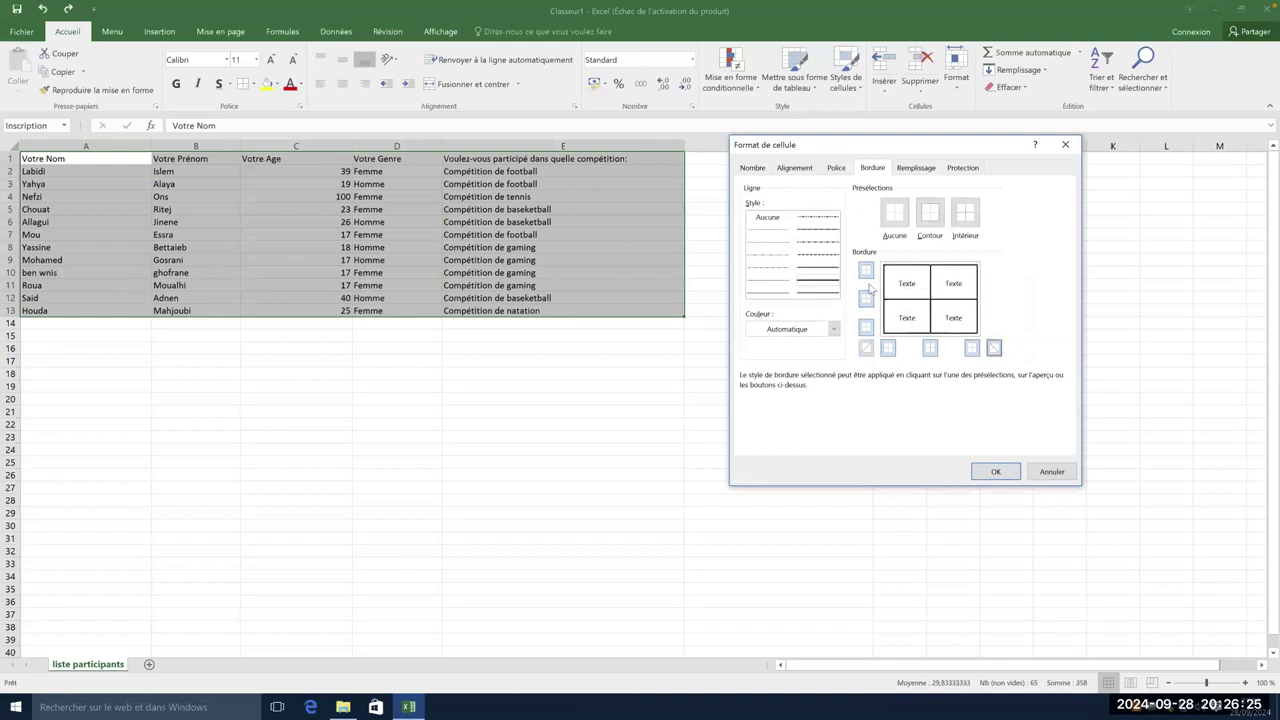
click(997, 474)
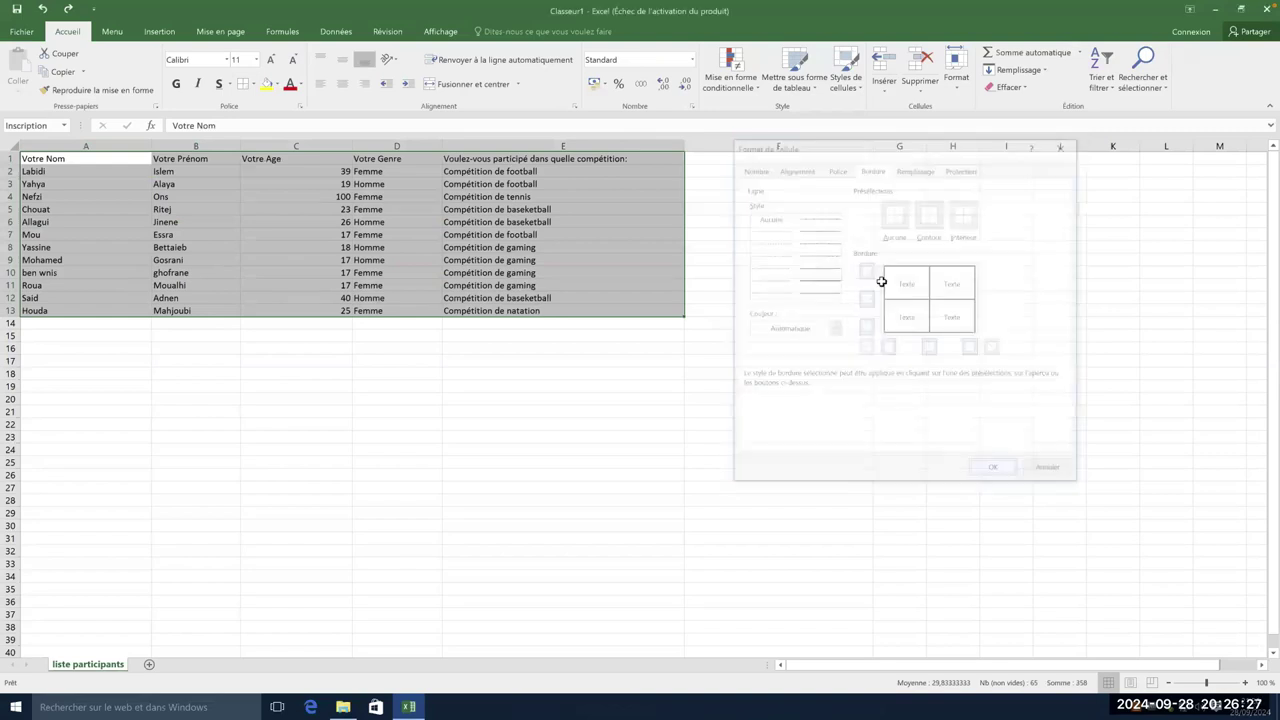
click(806, 320)
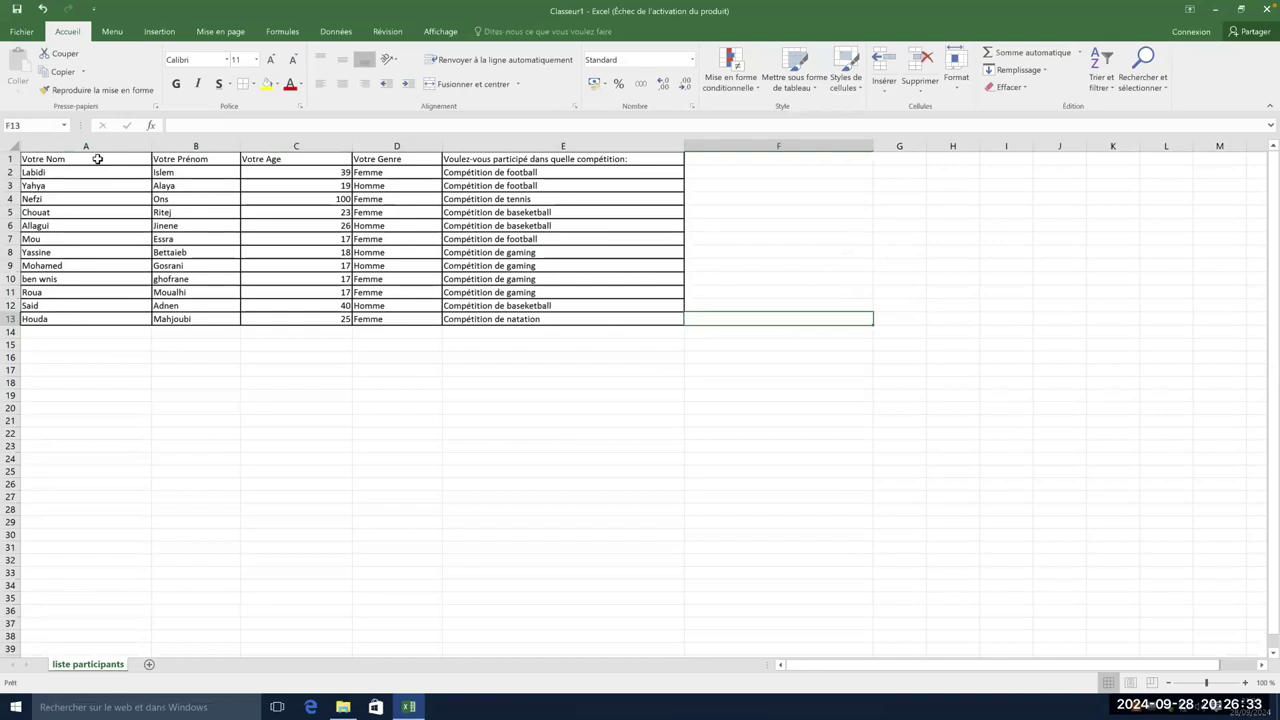
drag(86, 158, 589, 318)
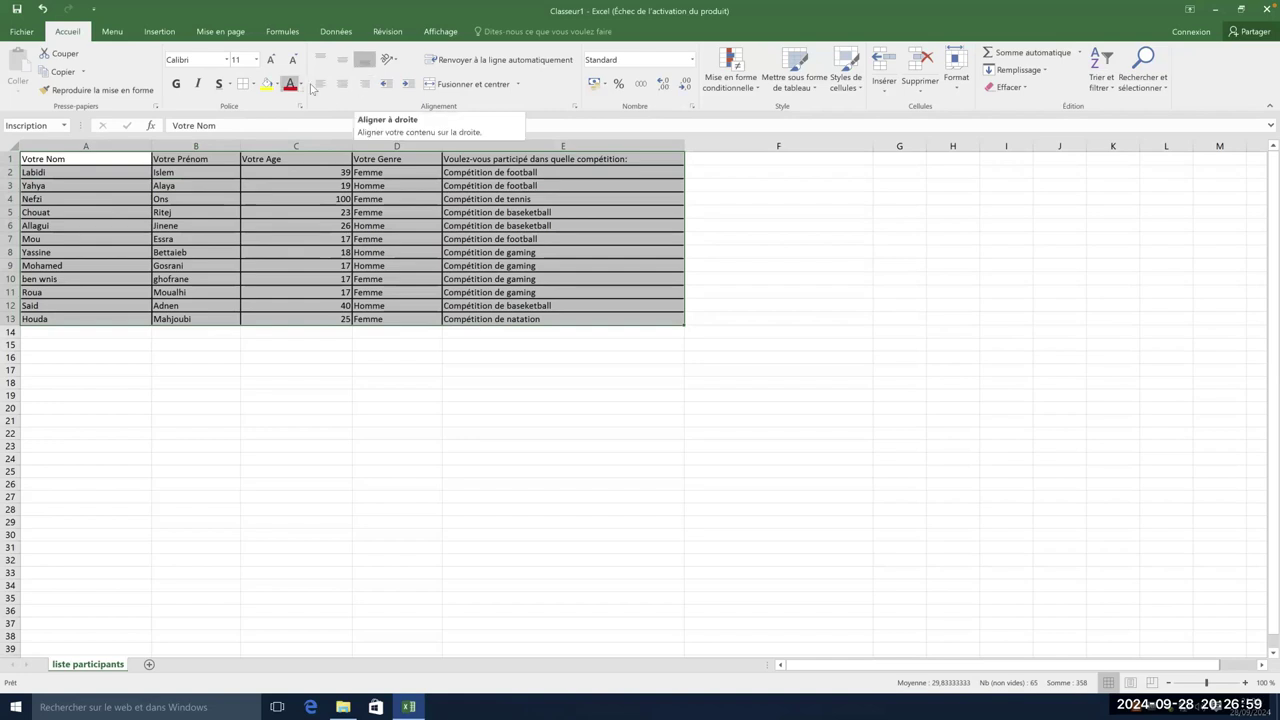
- Horizontally centre all headers and entries in the participant table A1:E13
click(317, 86)
click(317, 86)
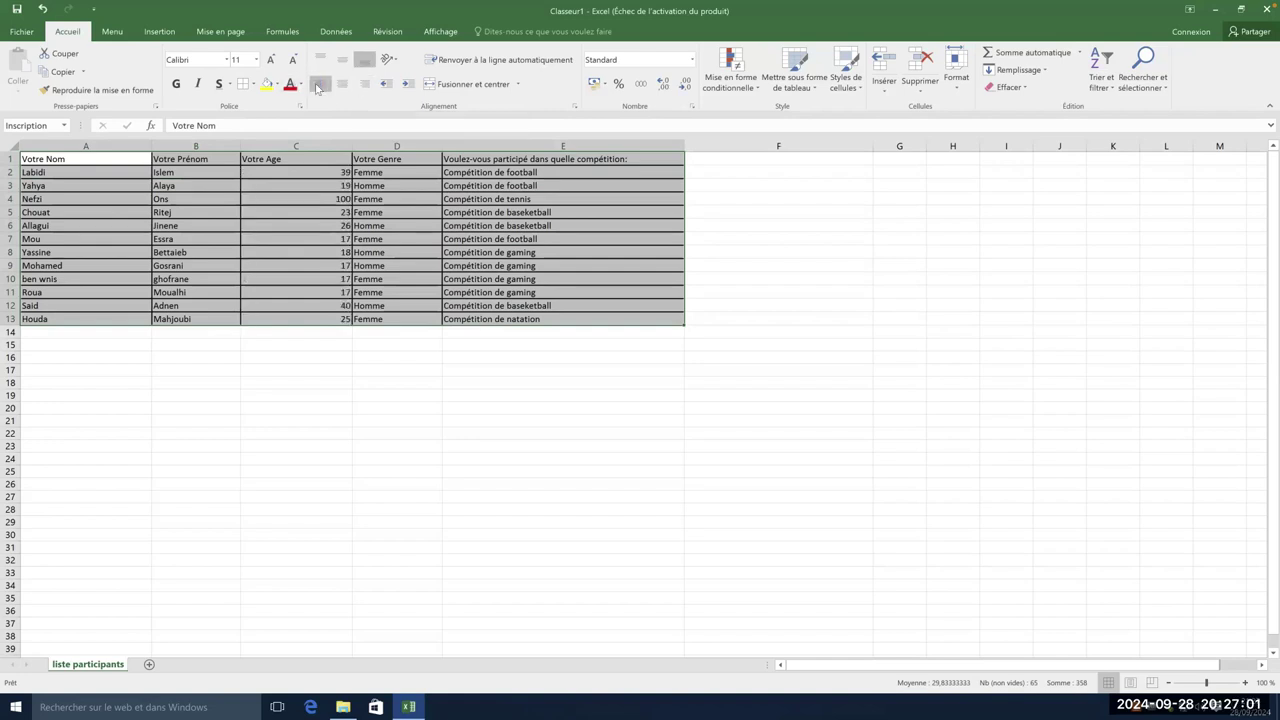
click(317, 86)
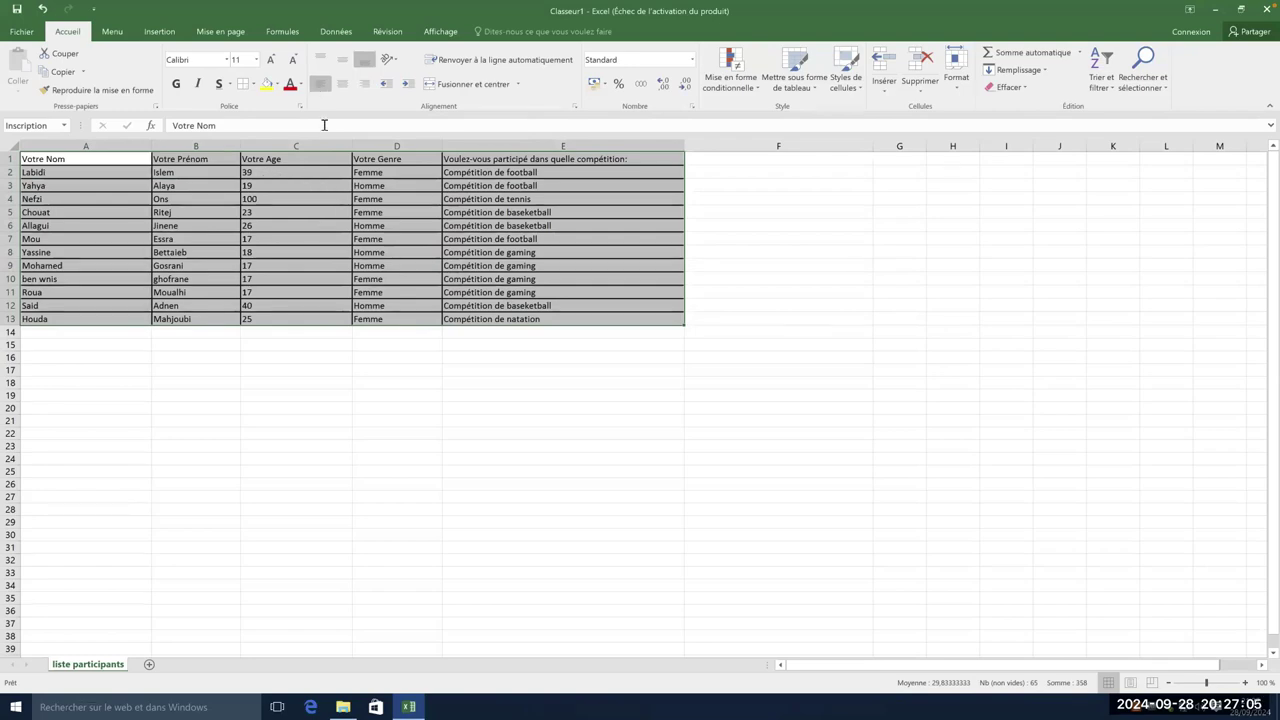
click(344, 85)
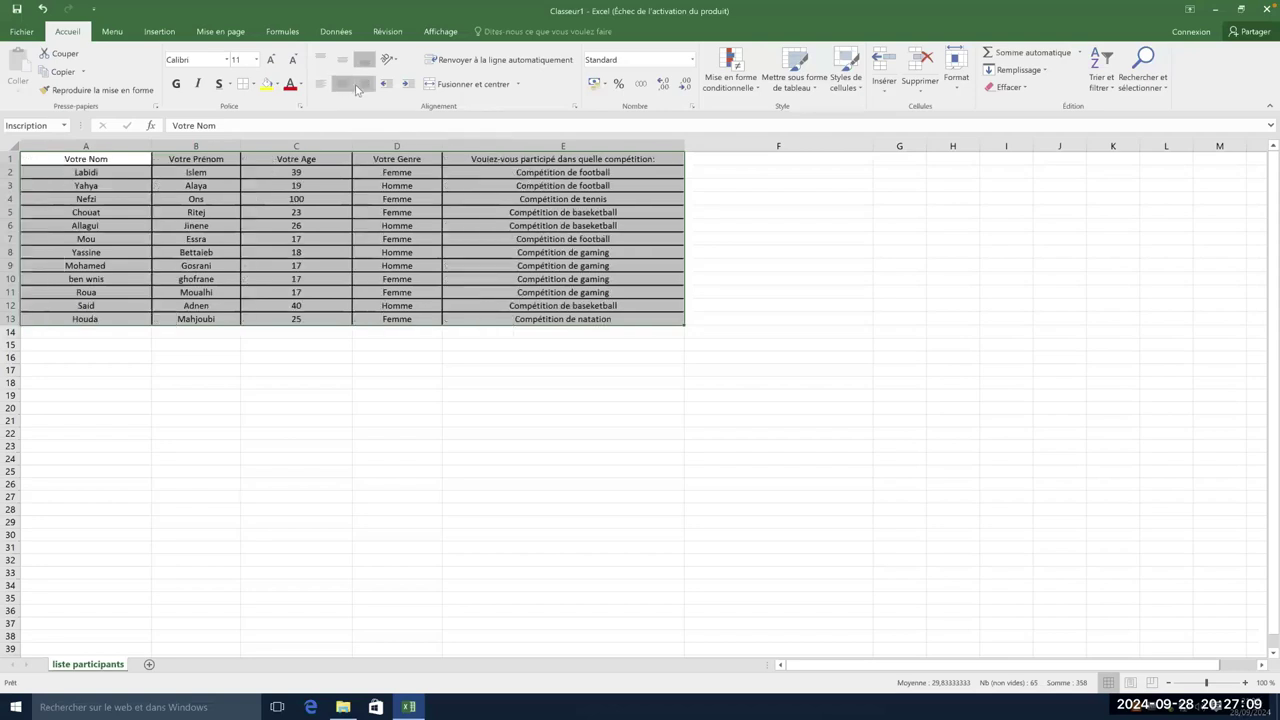
click(362, 85)
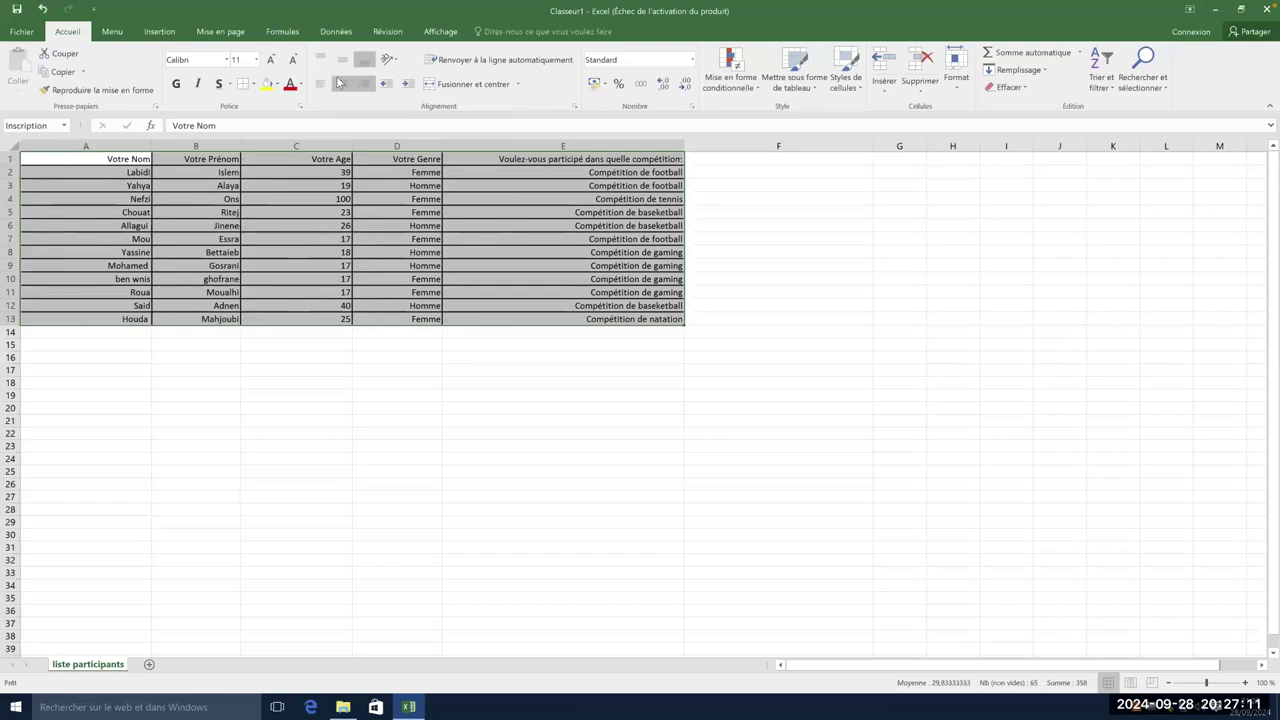
click(340, 84)
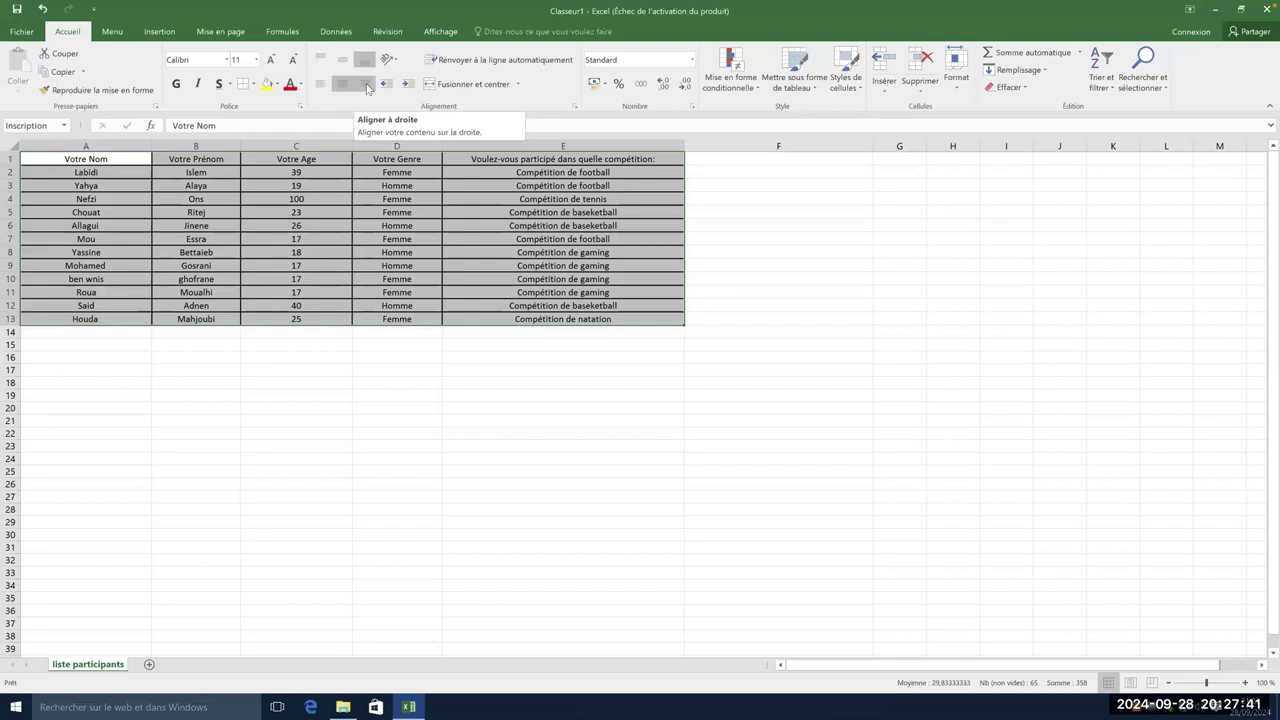
click(808, 254)
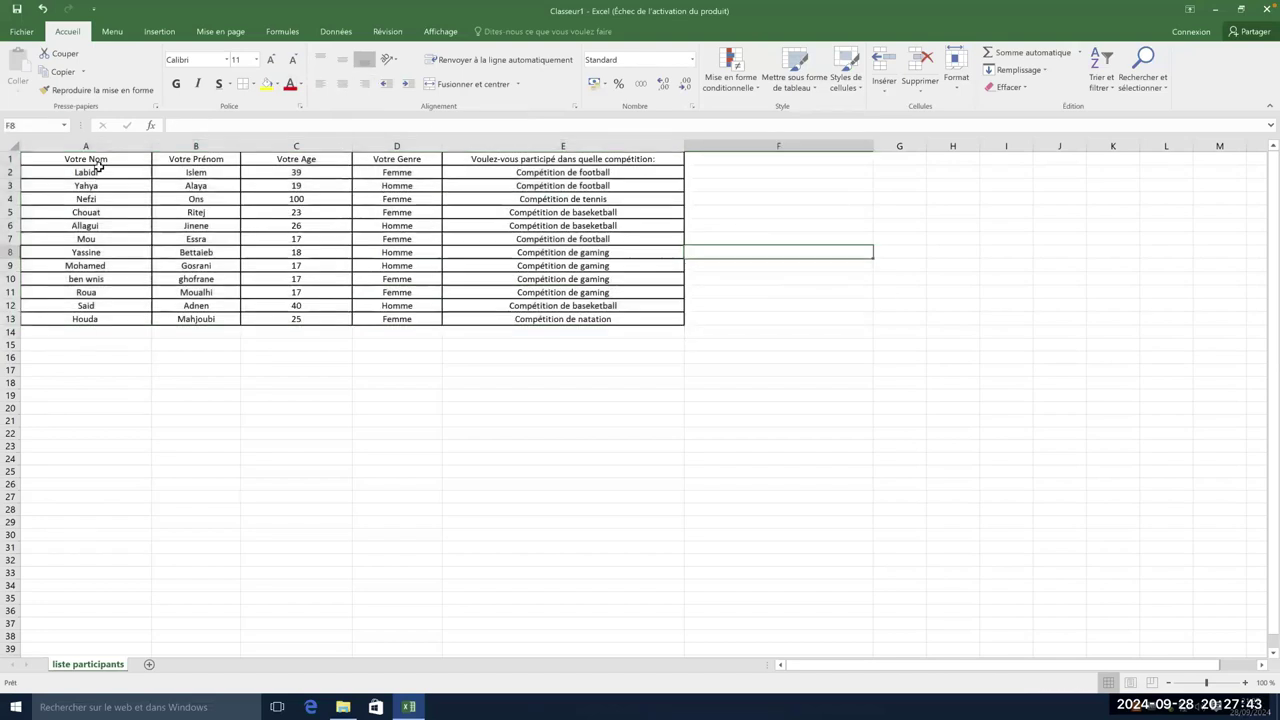
drag(62, 160, 565, 157)
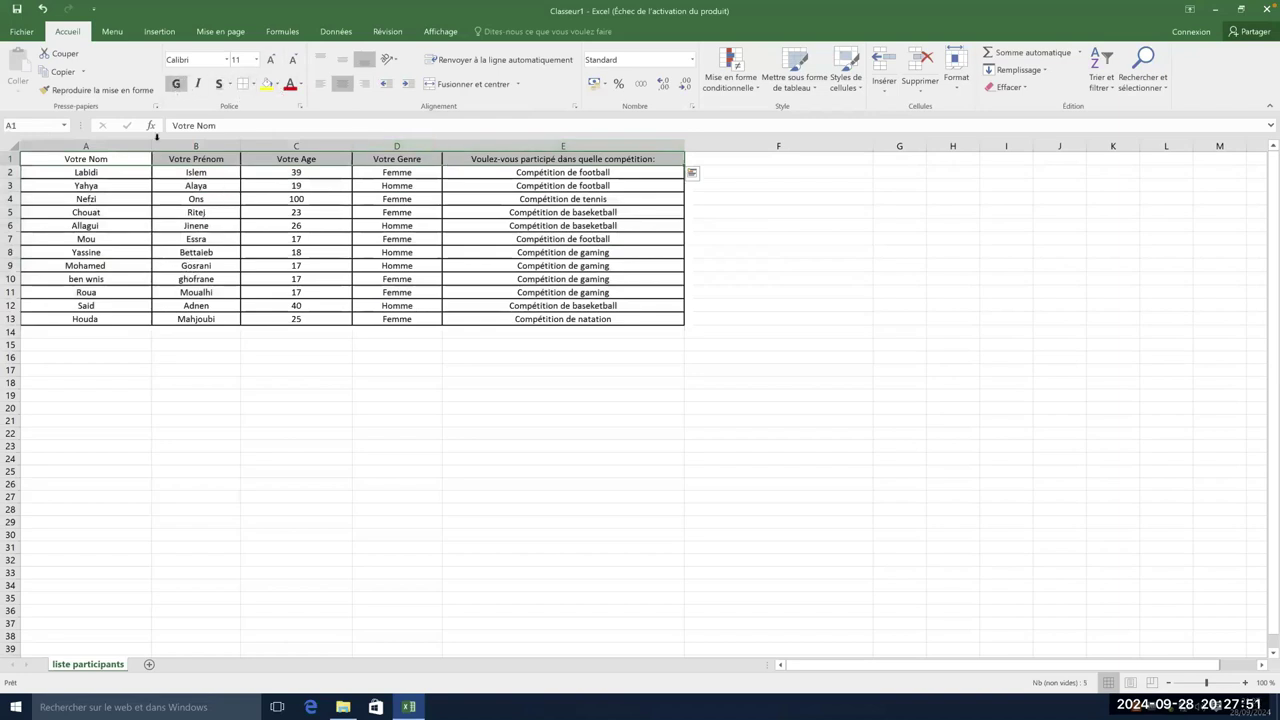
- Make the header row A1:E1 bold and enlarge its font to 16 points
click(117, 165)
drag(203, 158, 540, 158)
click(175, 83)
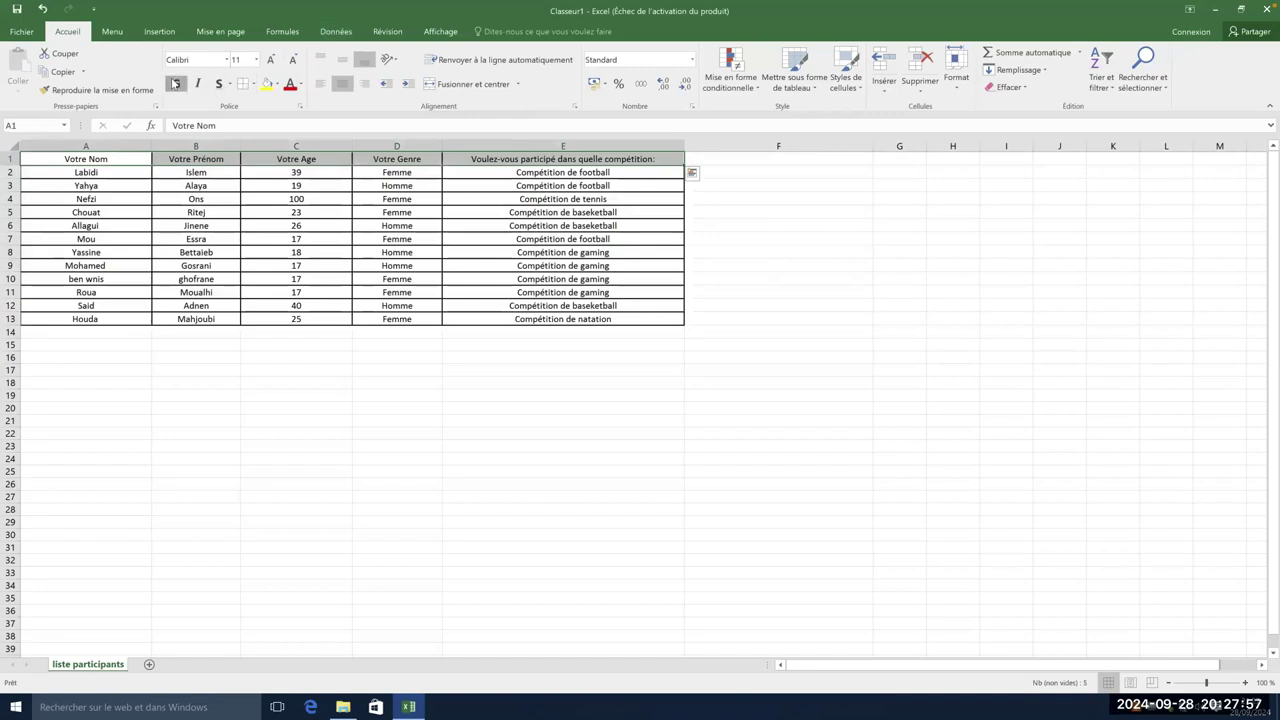
click(276, 63)
click(278, 66)
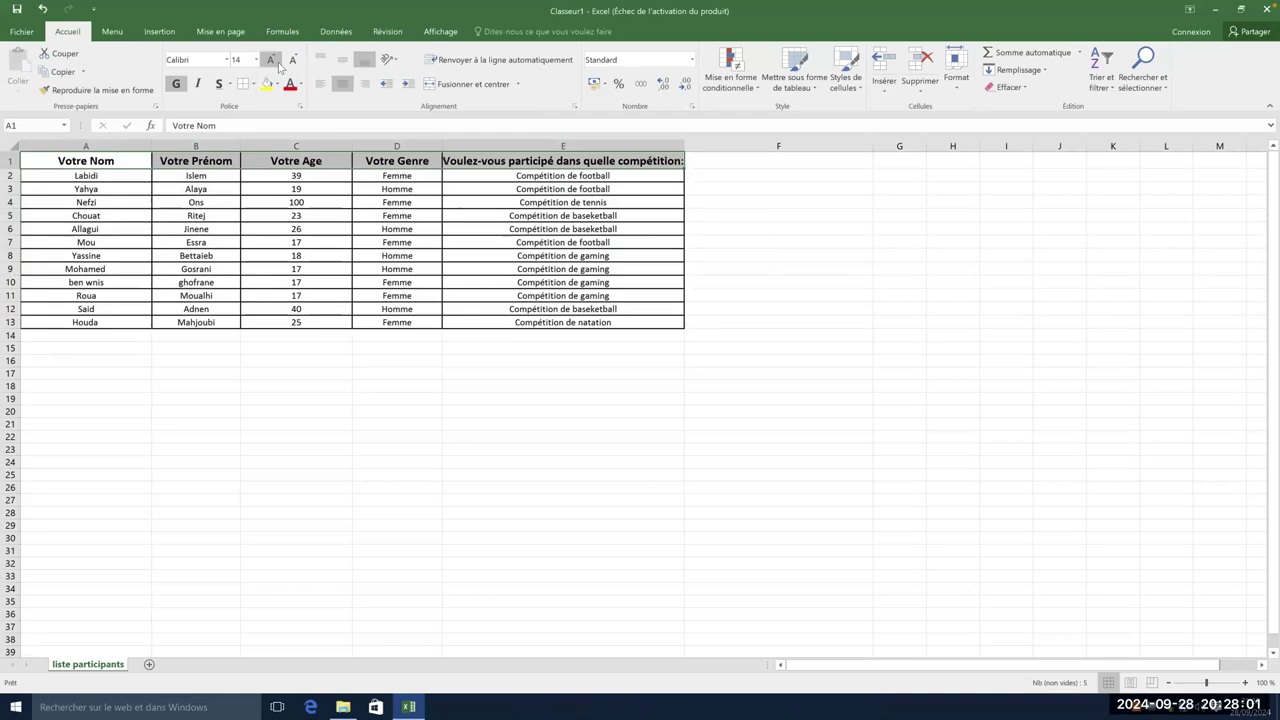
click(447, 191)
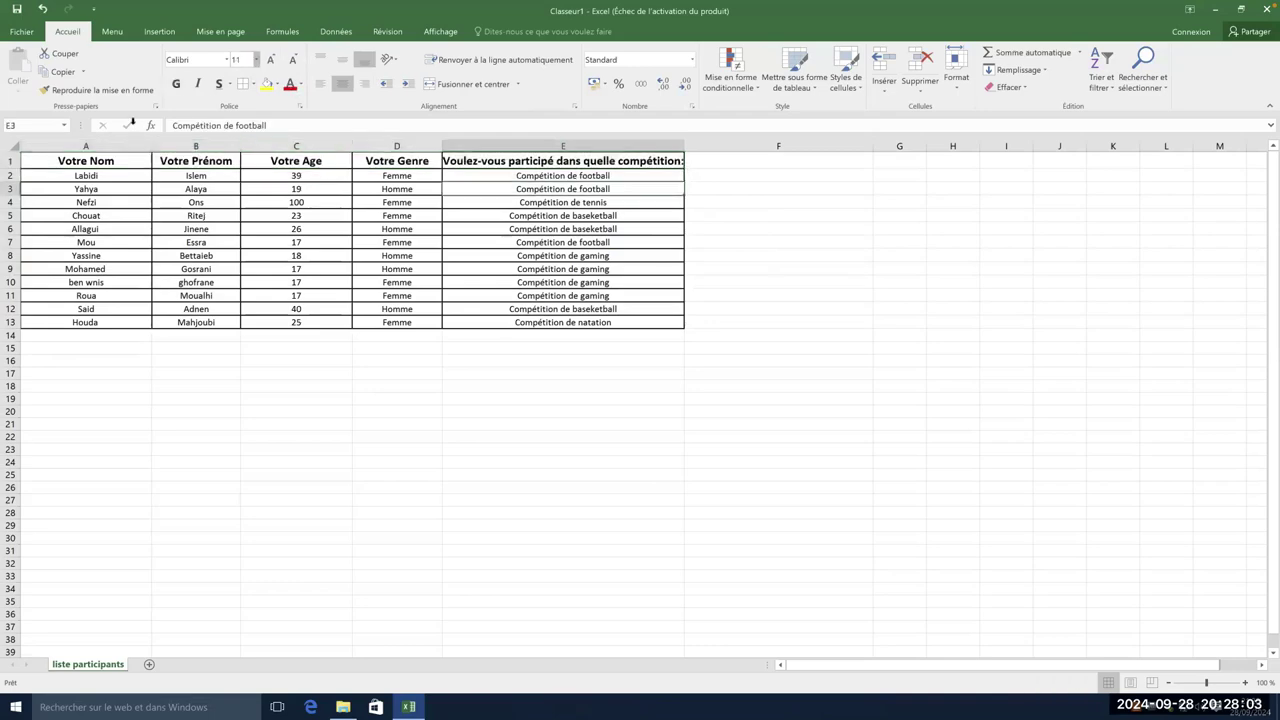
drag(90, 161, 560, 161)
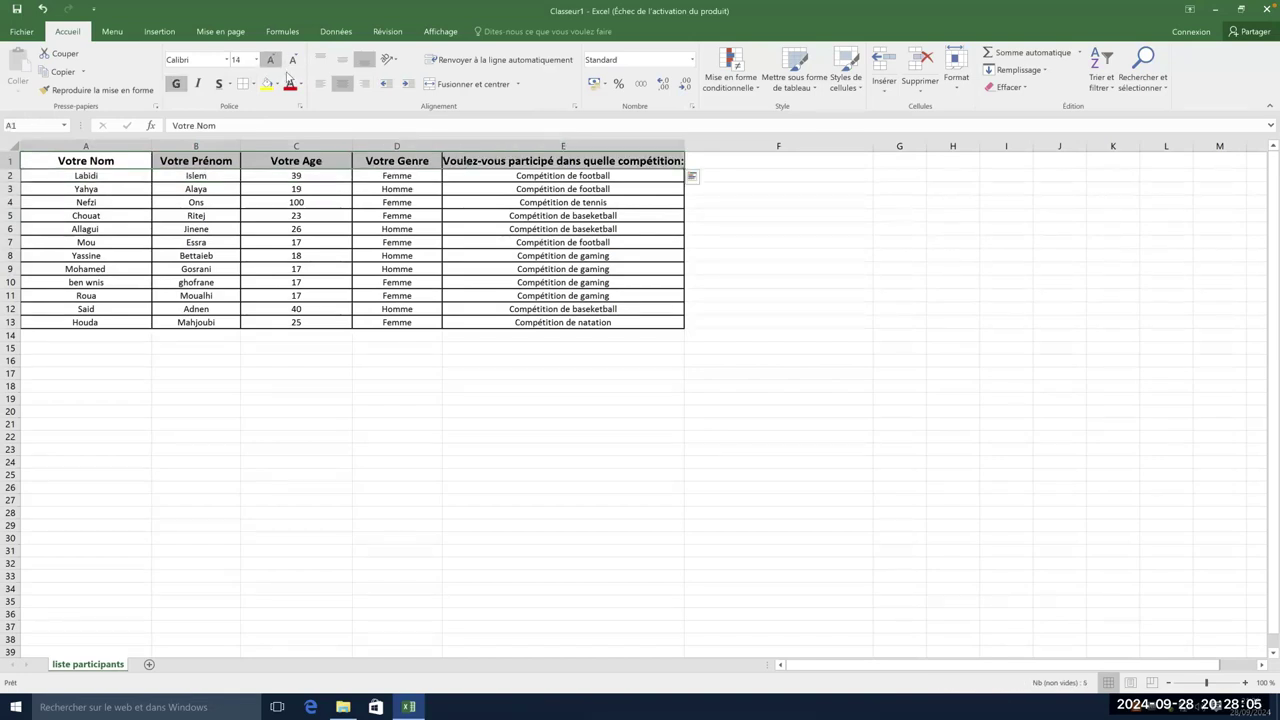
click(270, 59)
- Increase the font of the data cells A2:E13 to 14 points
click(182, 244)
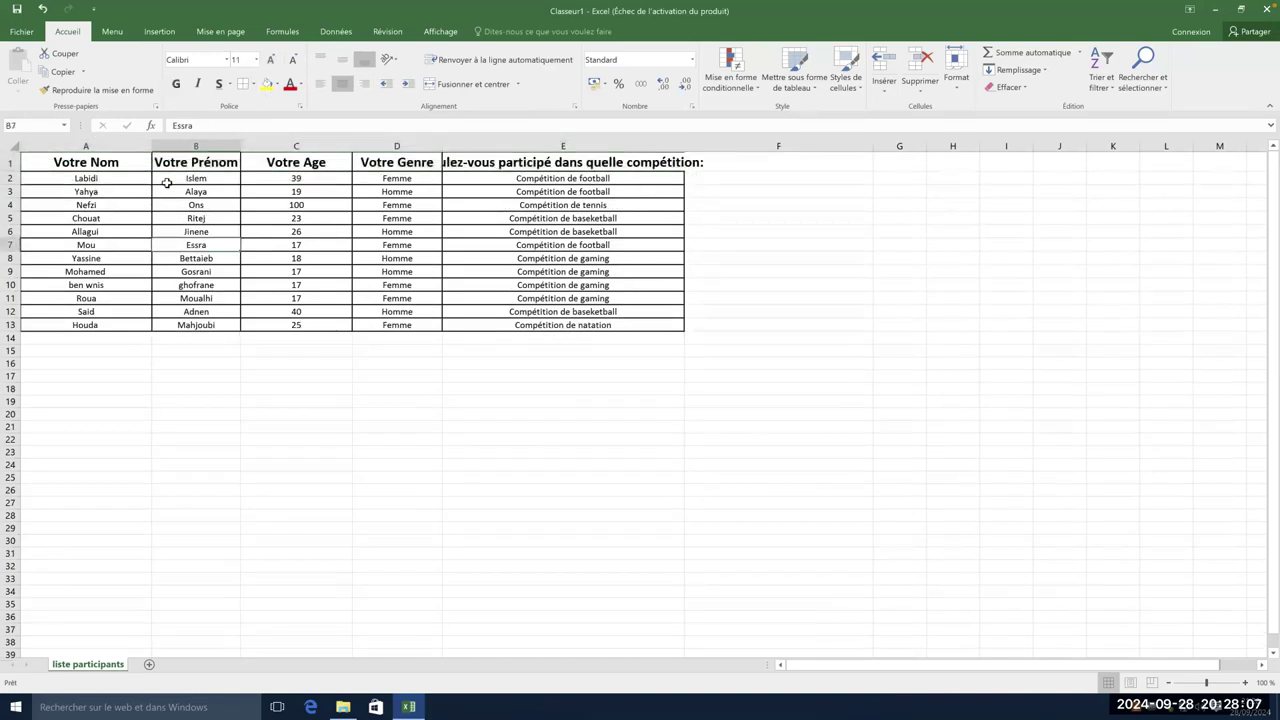
drag(145, 179, 563, 325)
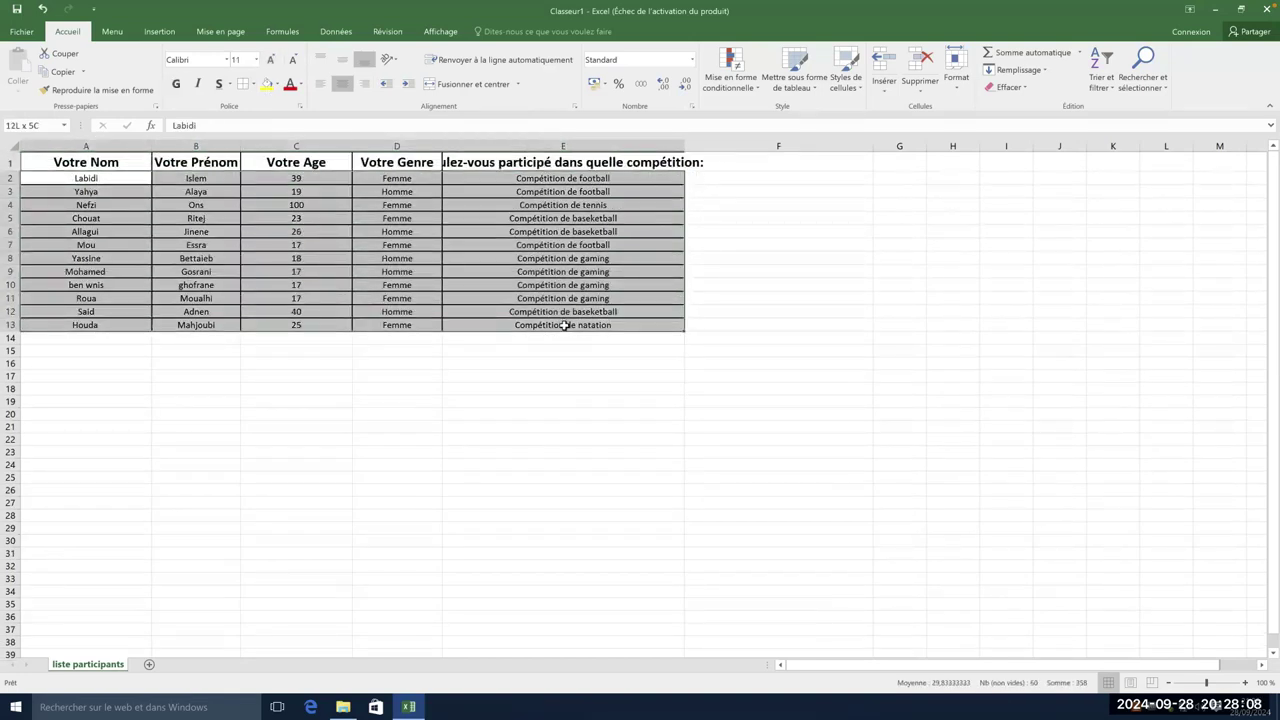
click(270, 60)
click(270, 61)
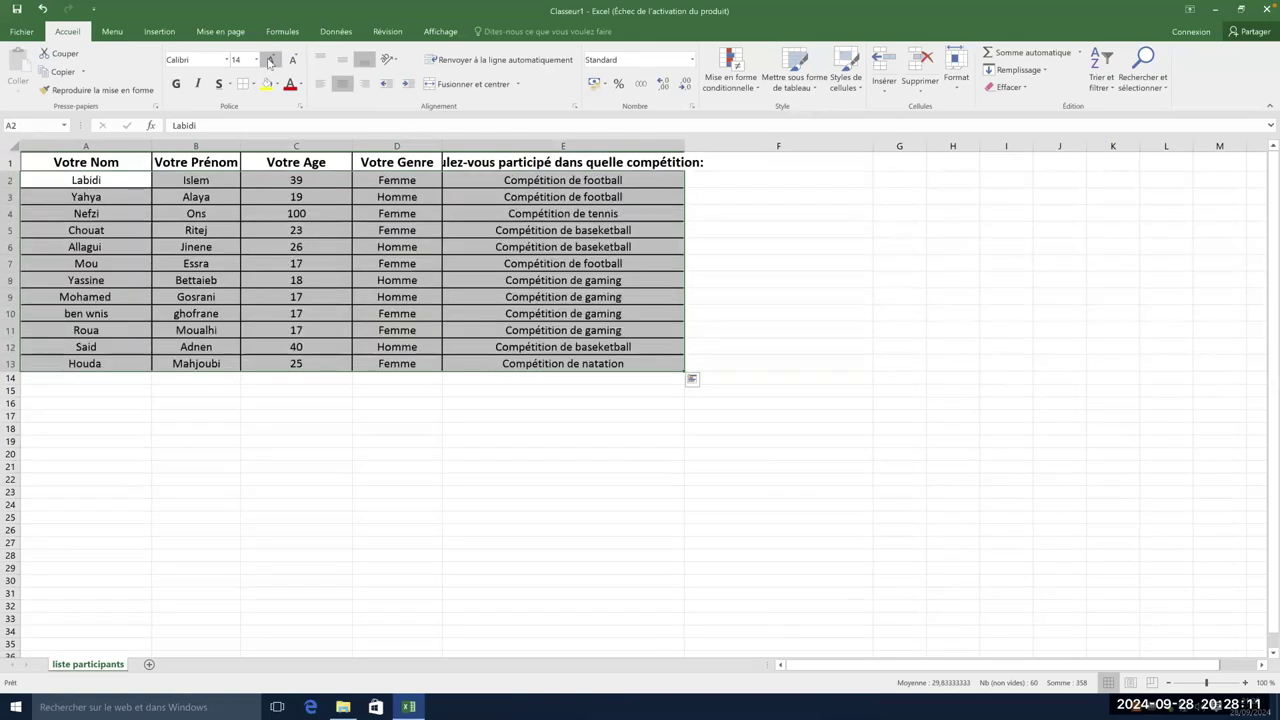
click(791, 319)
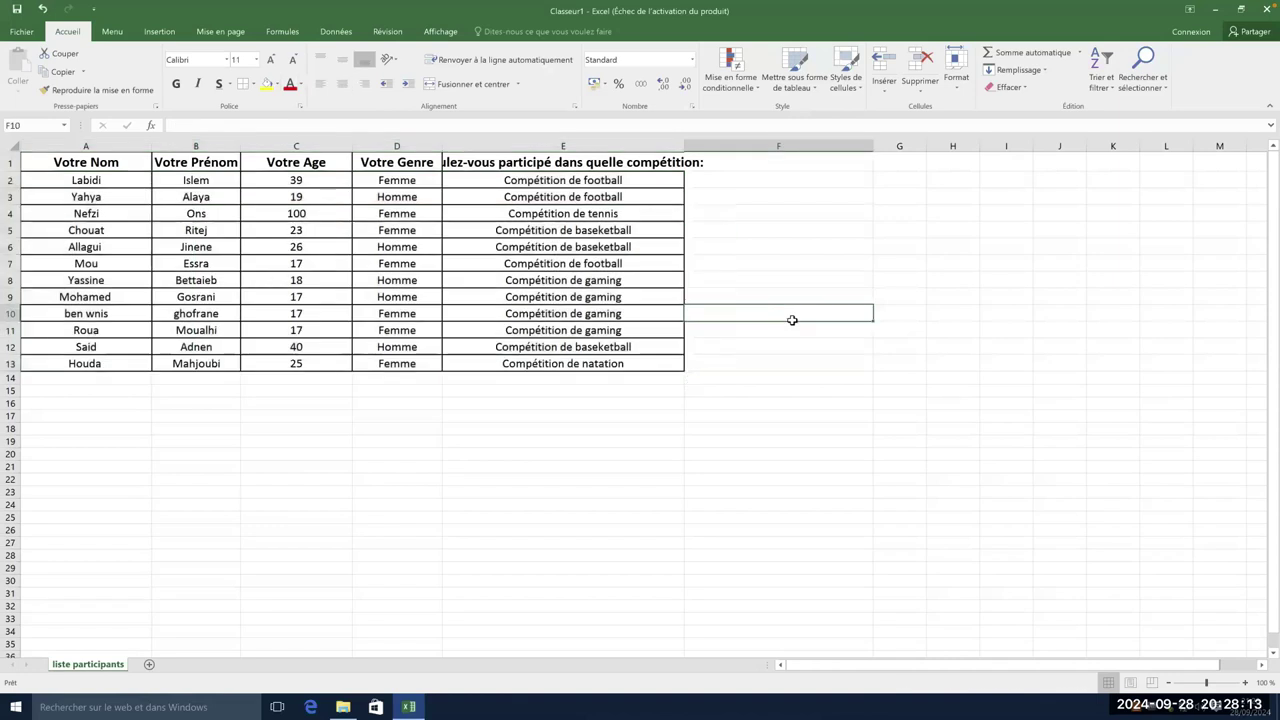
- Widen column E so its header fits, undoing a trial row 1 height change
drag(684, 146, 734, 153)
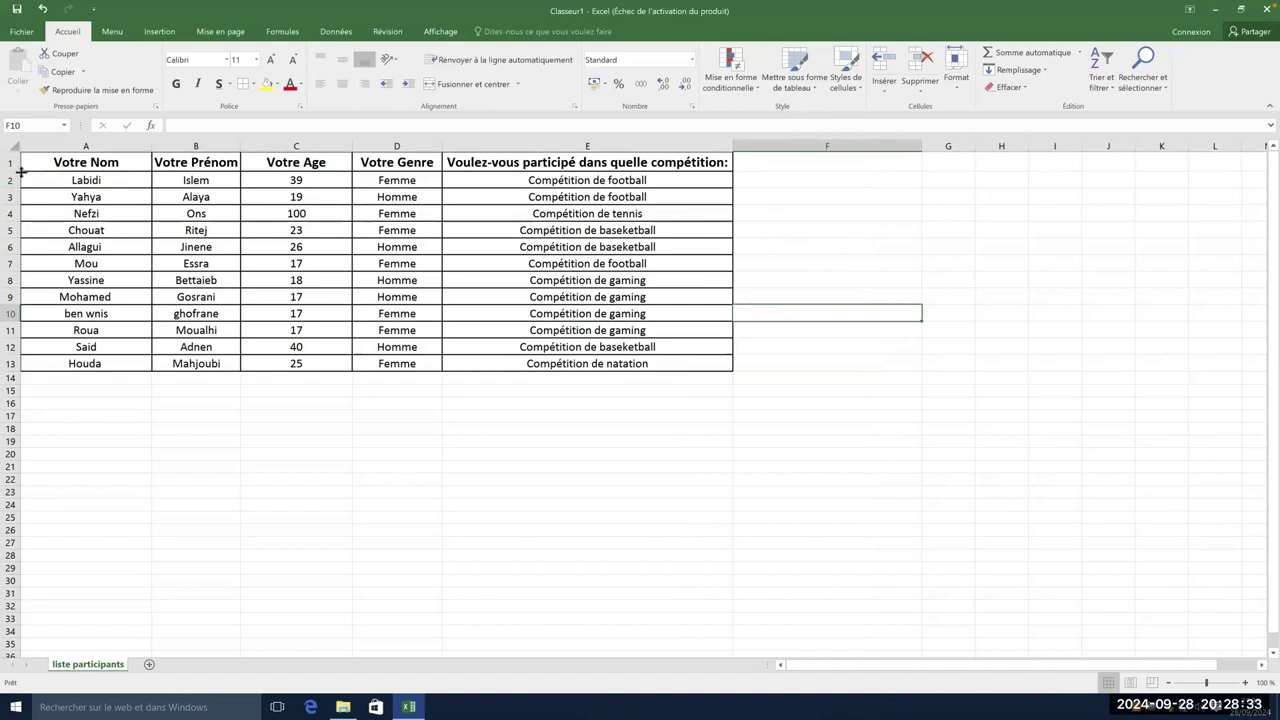
mouse_move(20, 171)
mouse_down()
mouse_move(22, 198)
mouse_move(20, 187)
mouse_up()
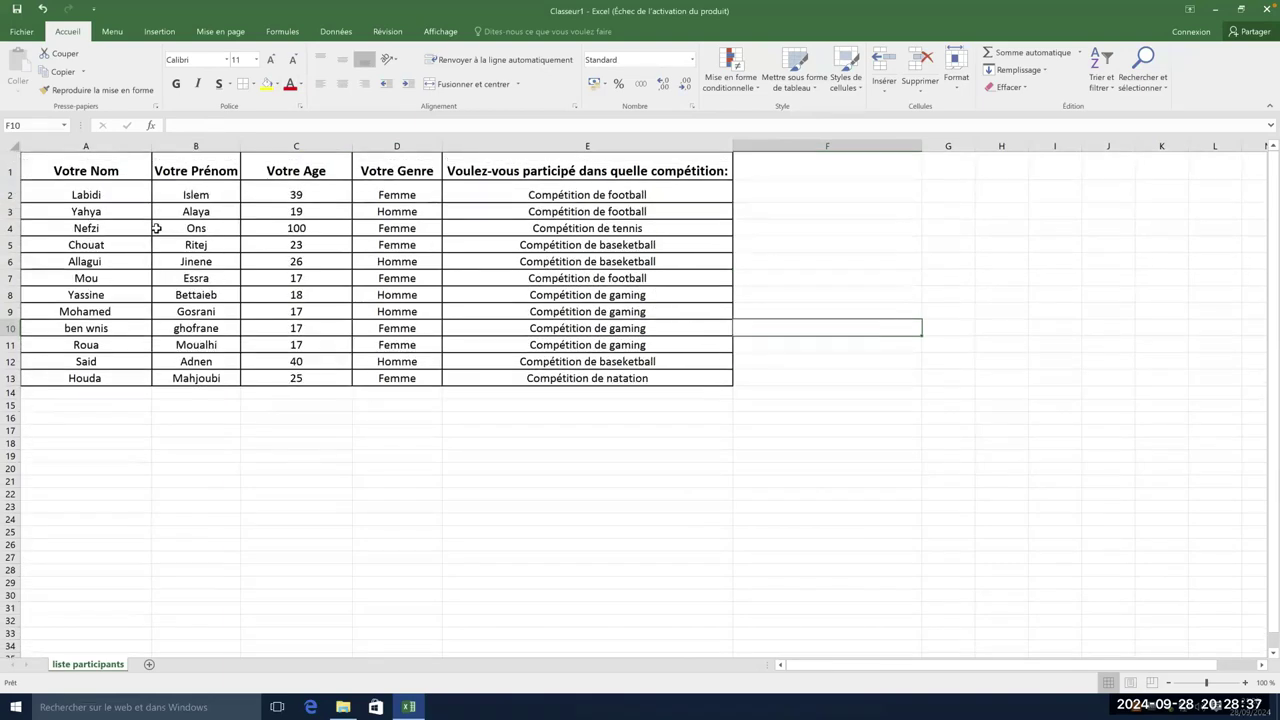
click(42, 8)
click(42, 8)
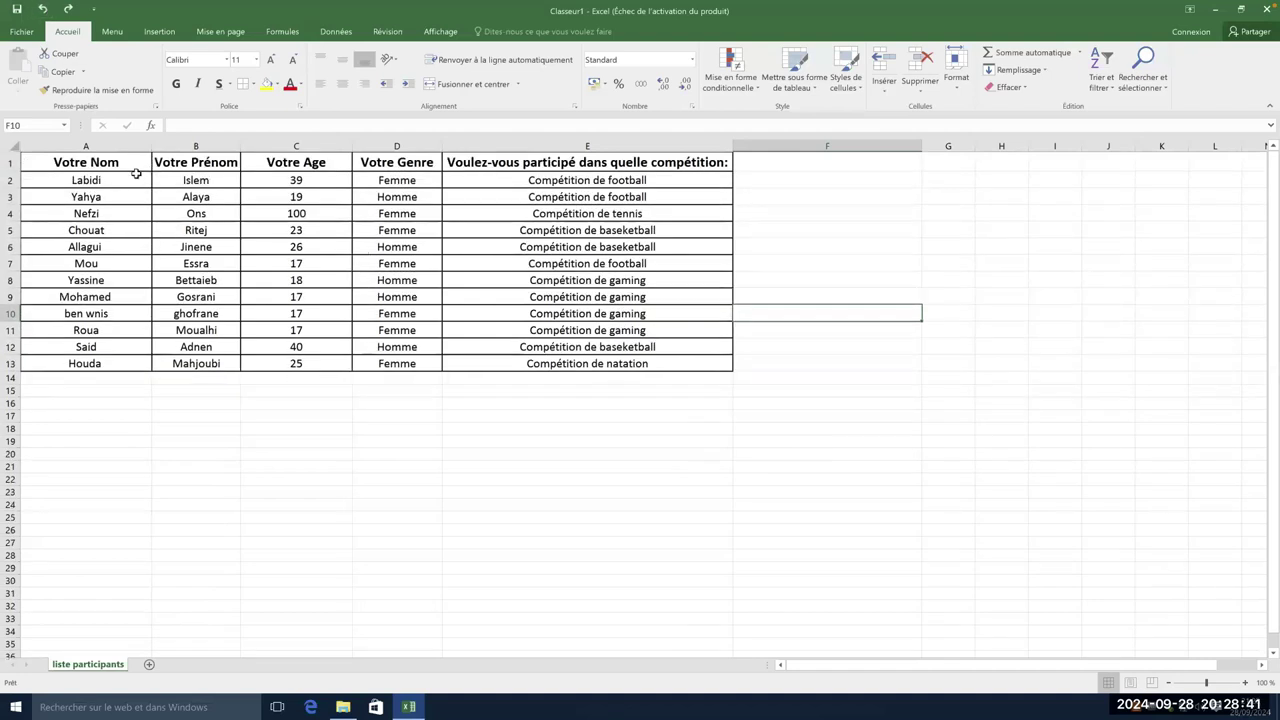
drag(75, 165, 550, 372)
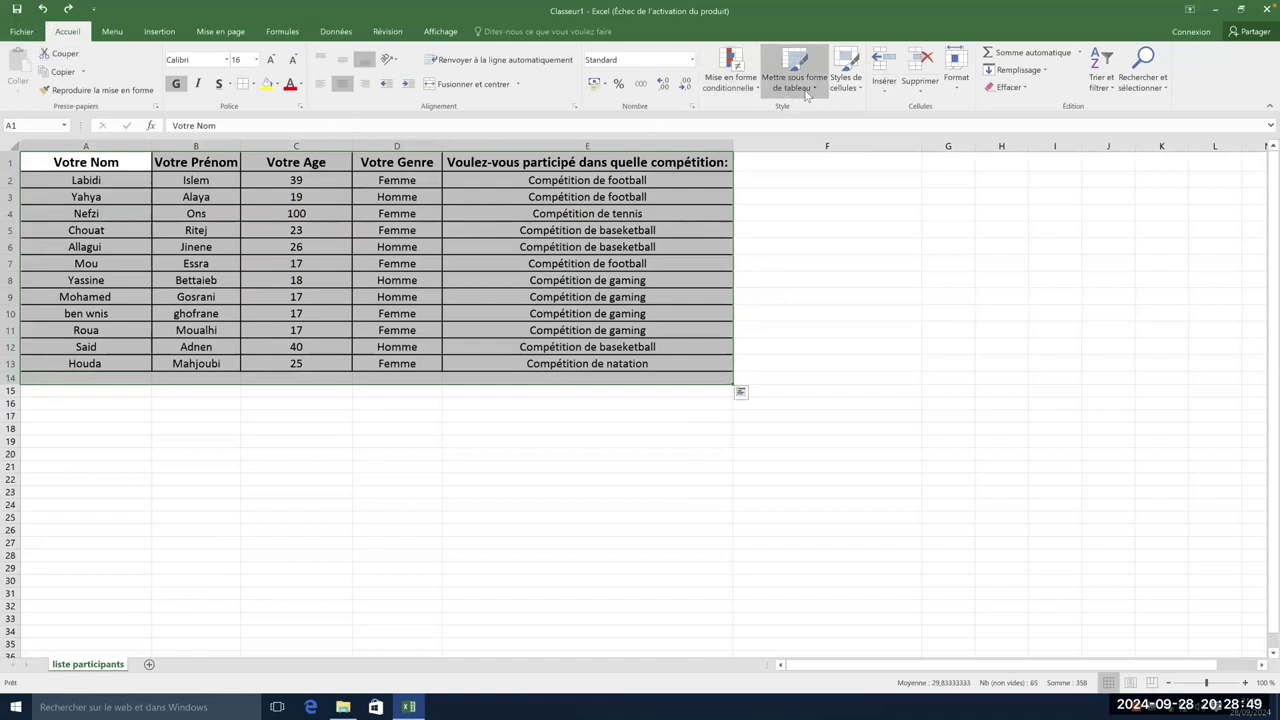
- Set the row height of table rows 1 to 13 to 25
click(956, 90)
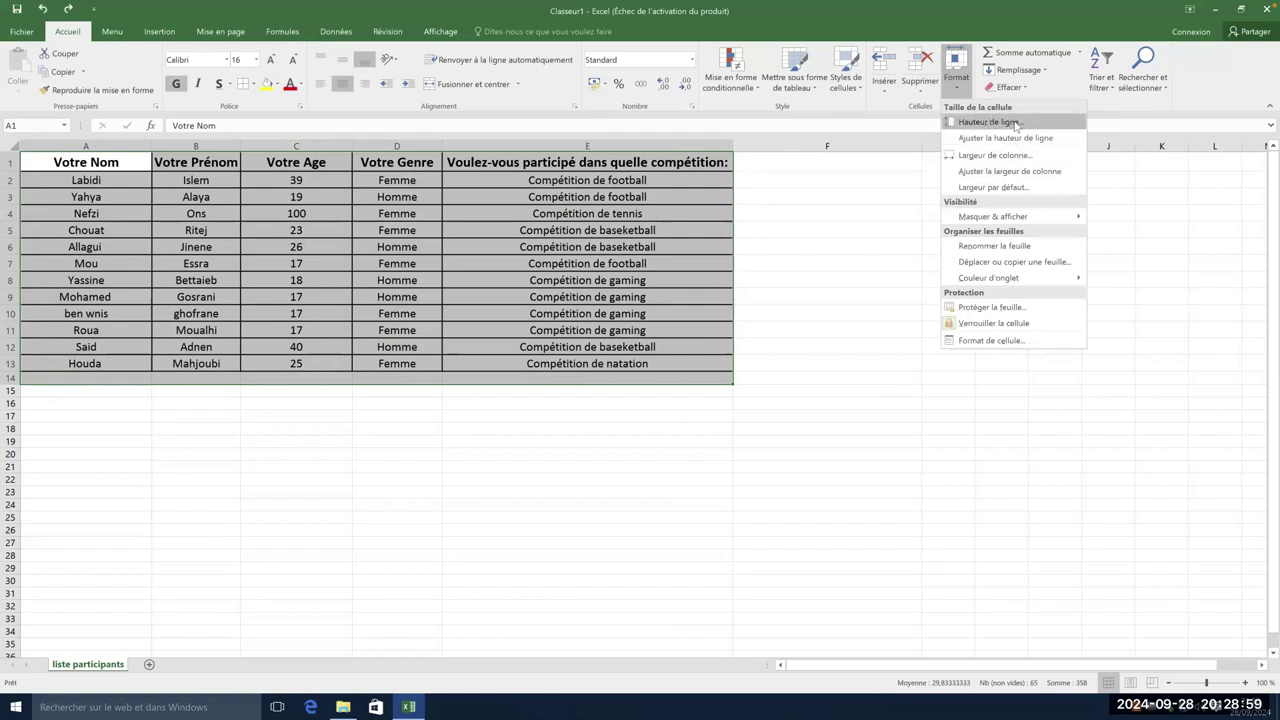
click(1016, 125)
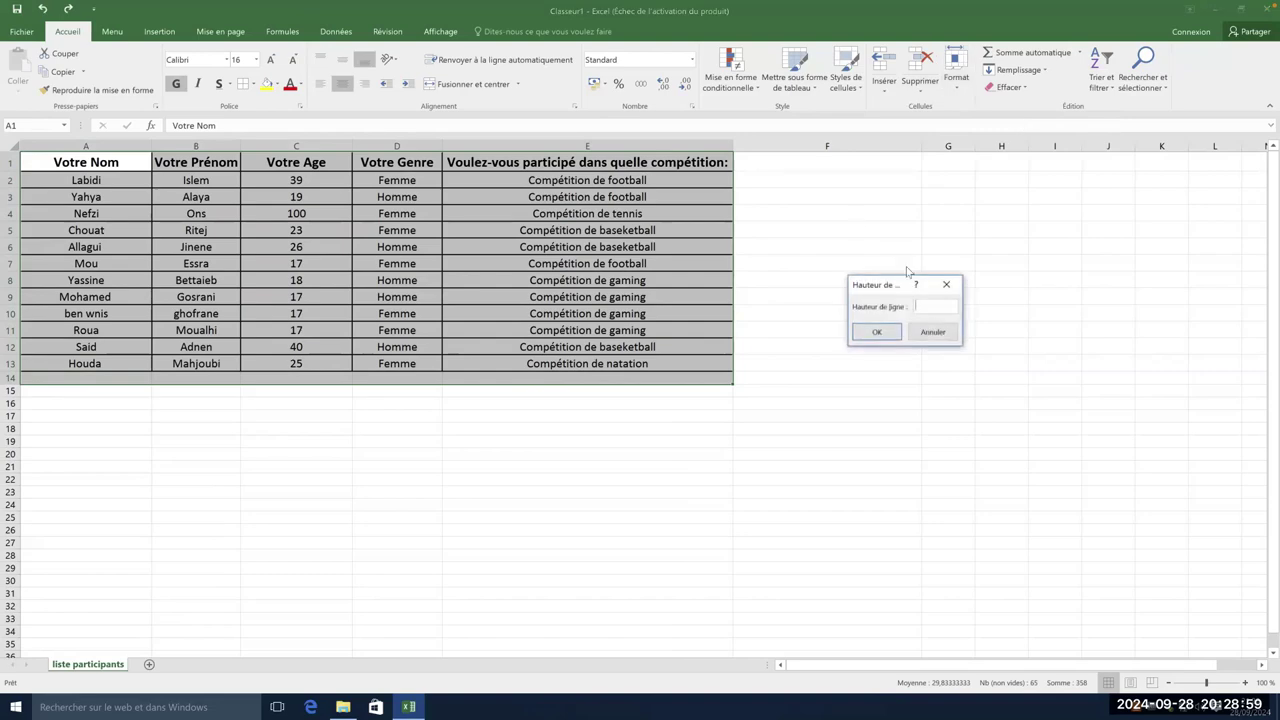
click(932, 332)
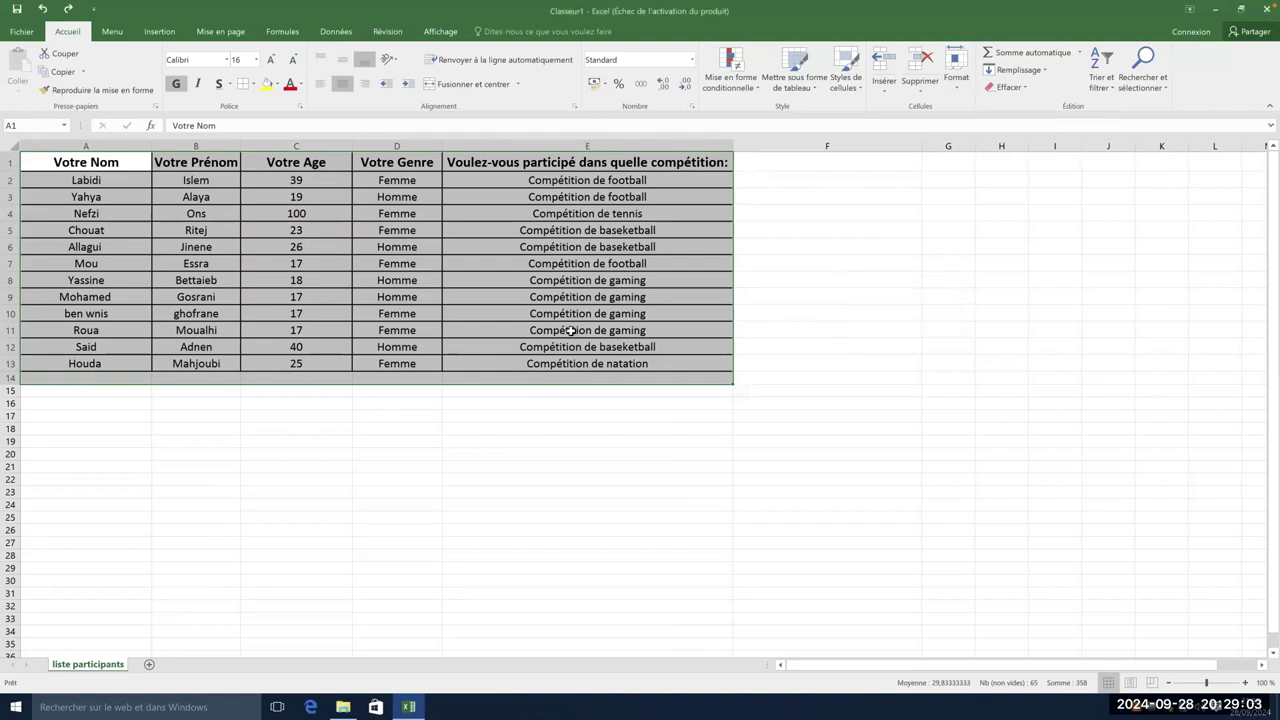
click(588, 330)
drag(43, 163, 630, 364)
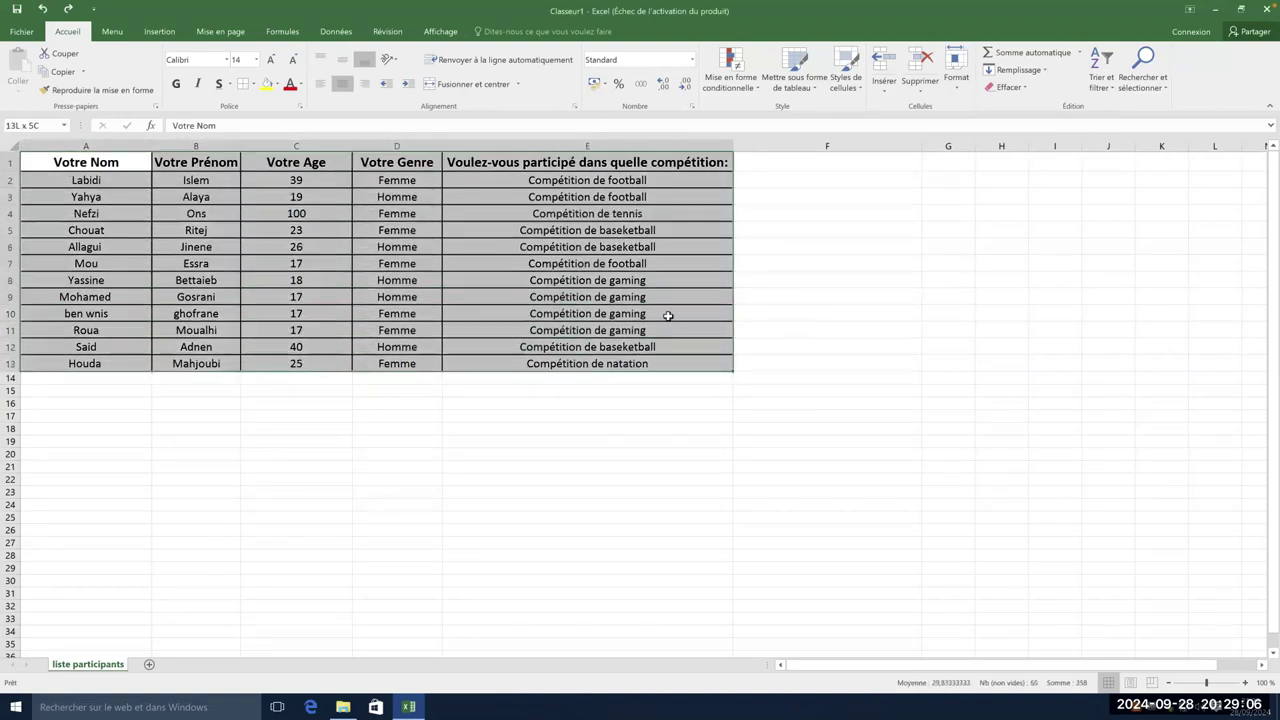
click(956, 70)
click(982, 121)
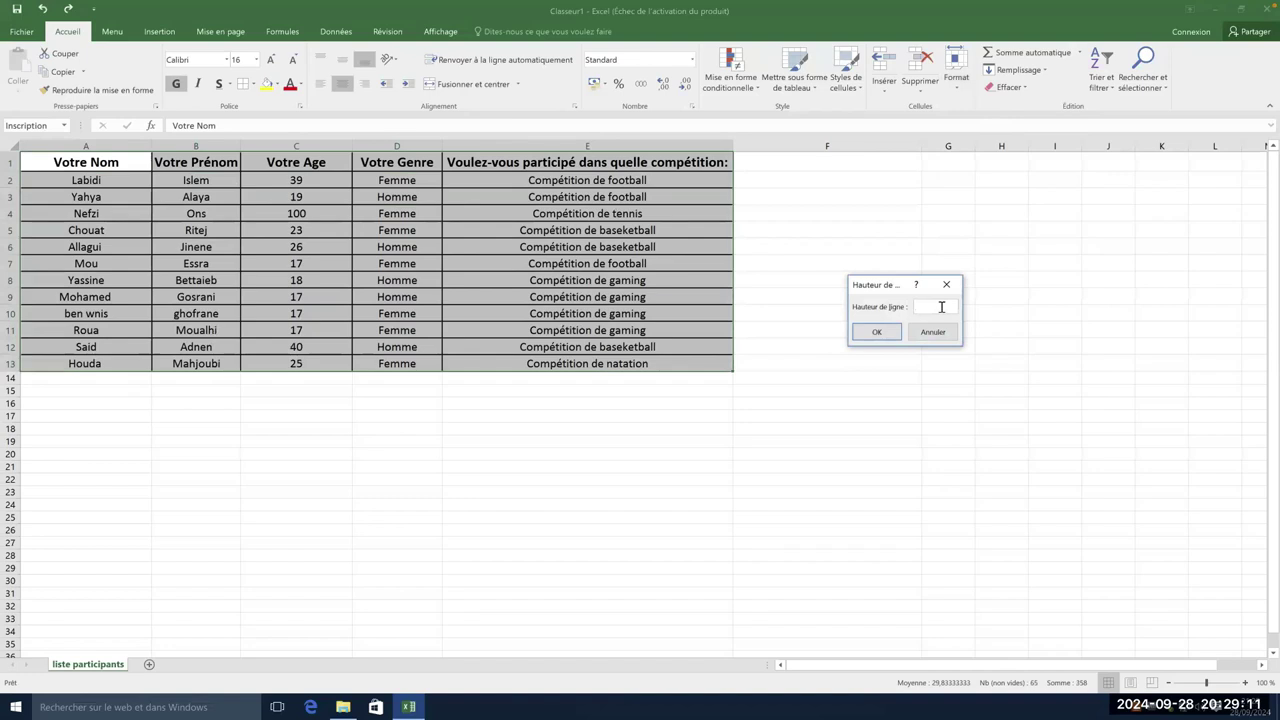
text(25)
click(868, 331)
click(852, 343)
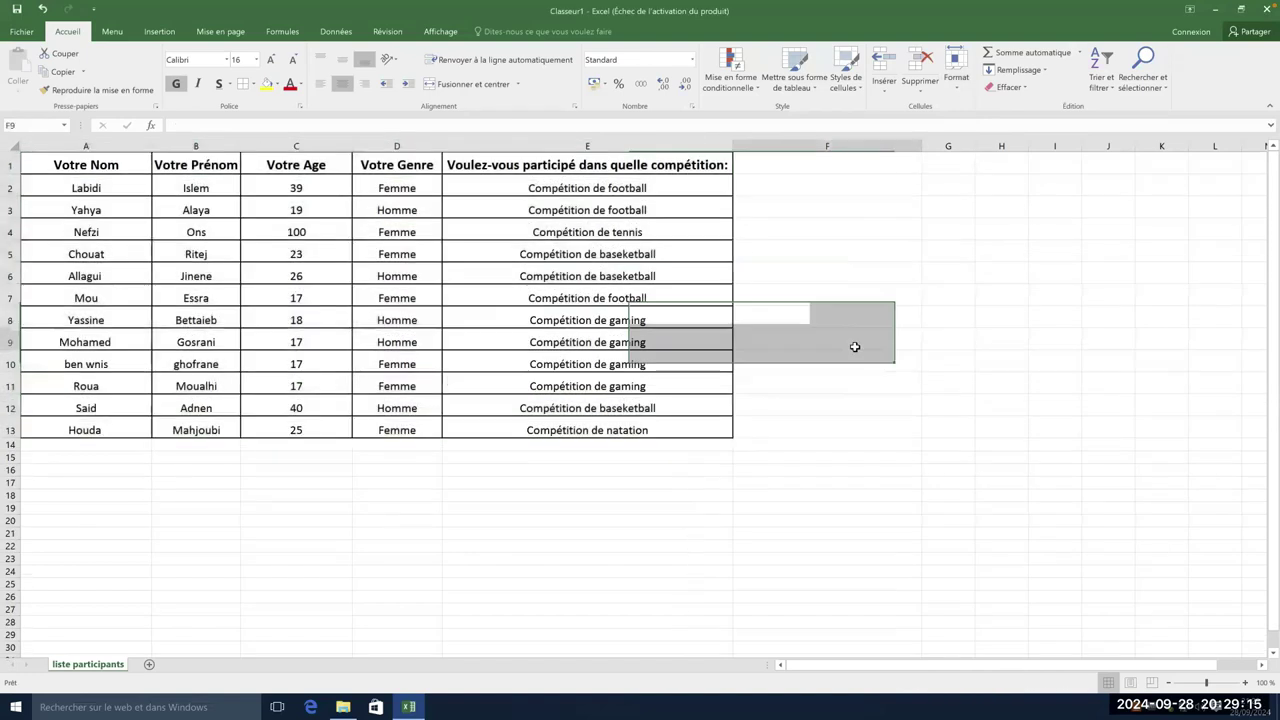
- Give header row 1 a larger row height than the data rows
drag(98, 163, 610, 160)
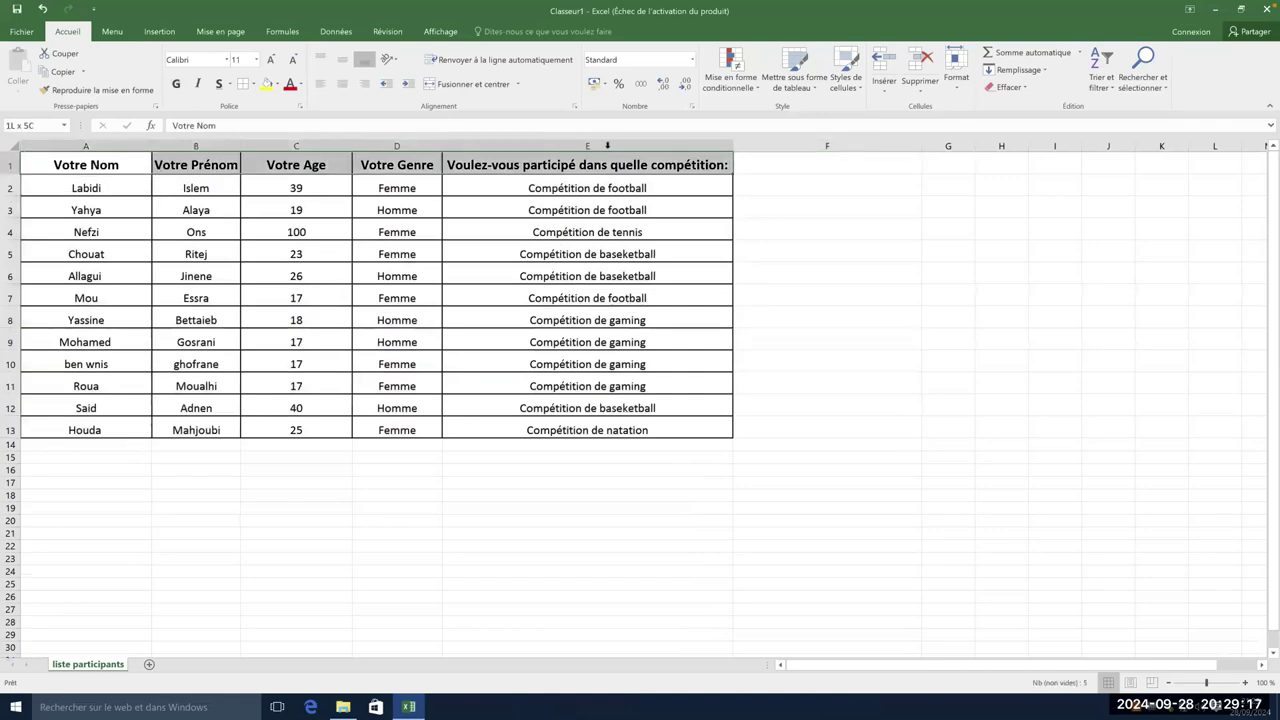
click(968, 91)
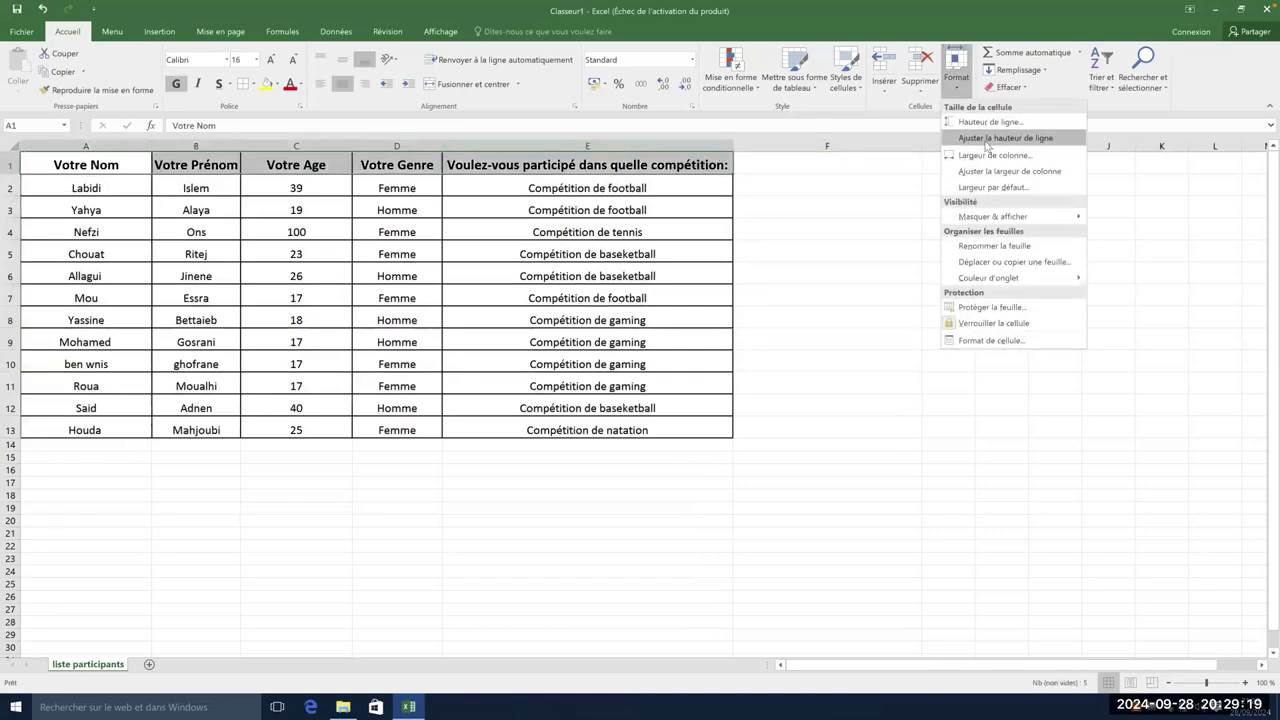
click(985, 120)
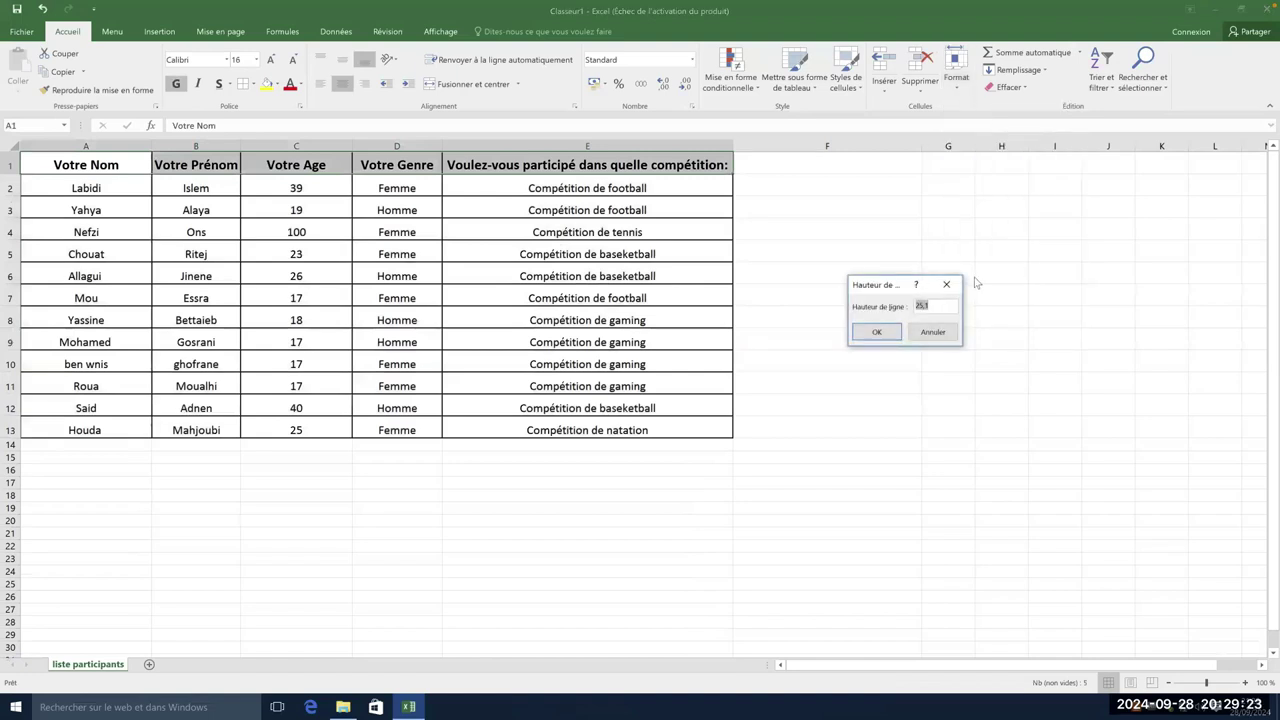
key(Return)
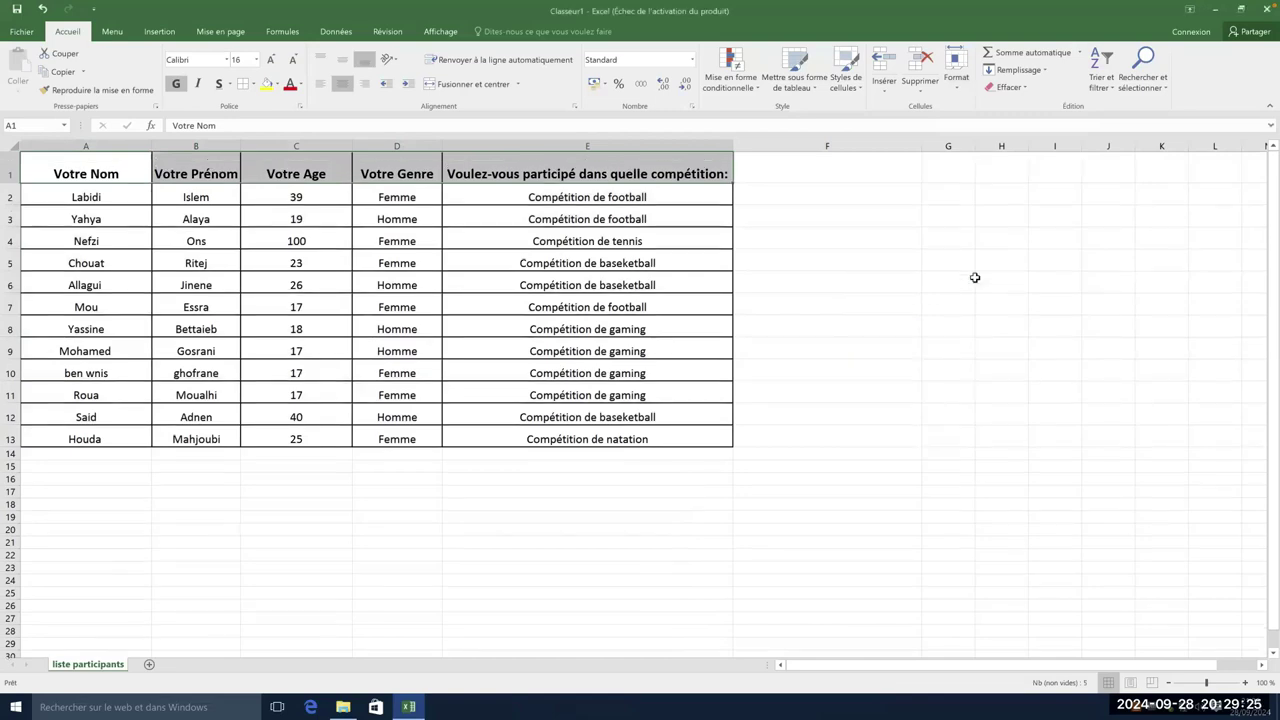
click(863, 258)
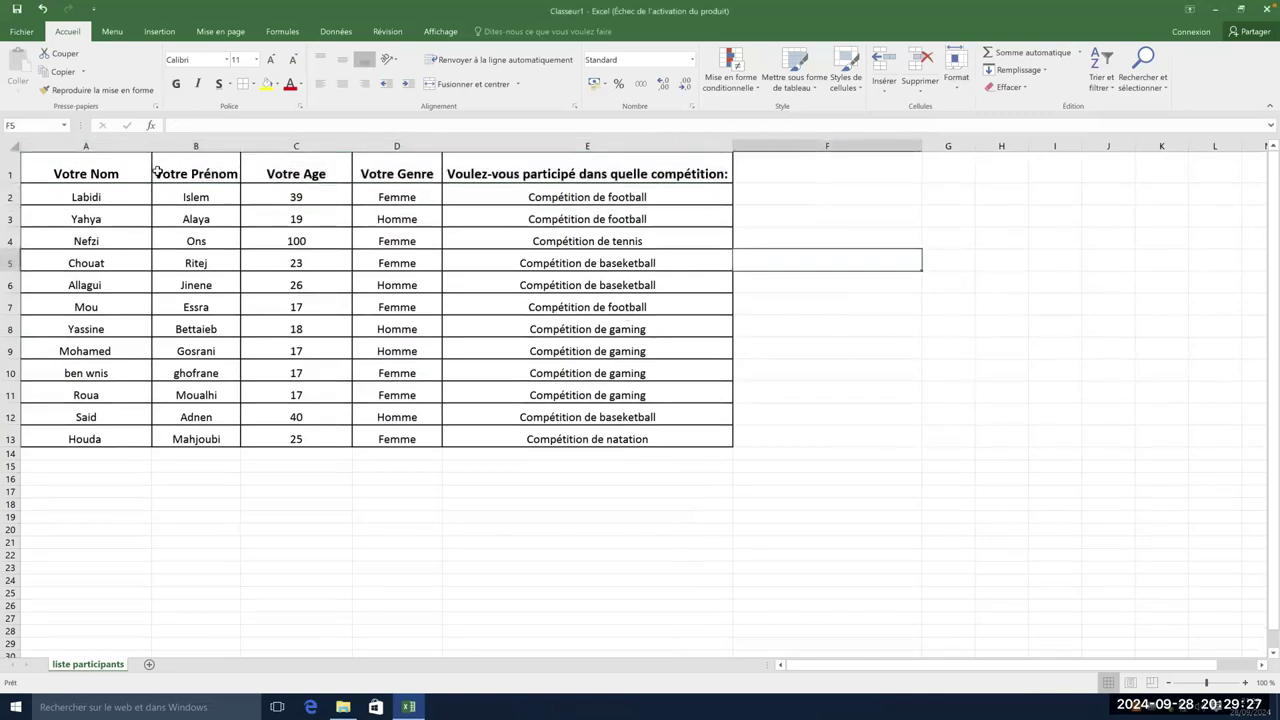
- Vertically centre the header labels in A1:E1 within the taller row 1
click(86, 198)
drag(464, 197, 557, 446)
click(792, 371)
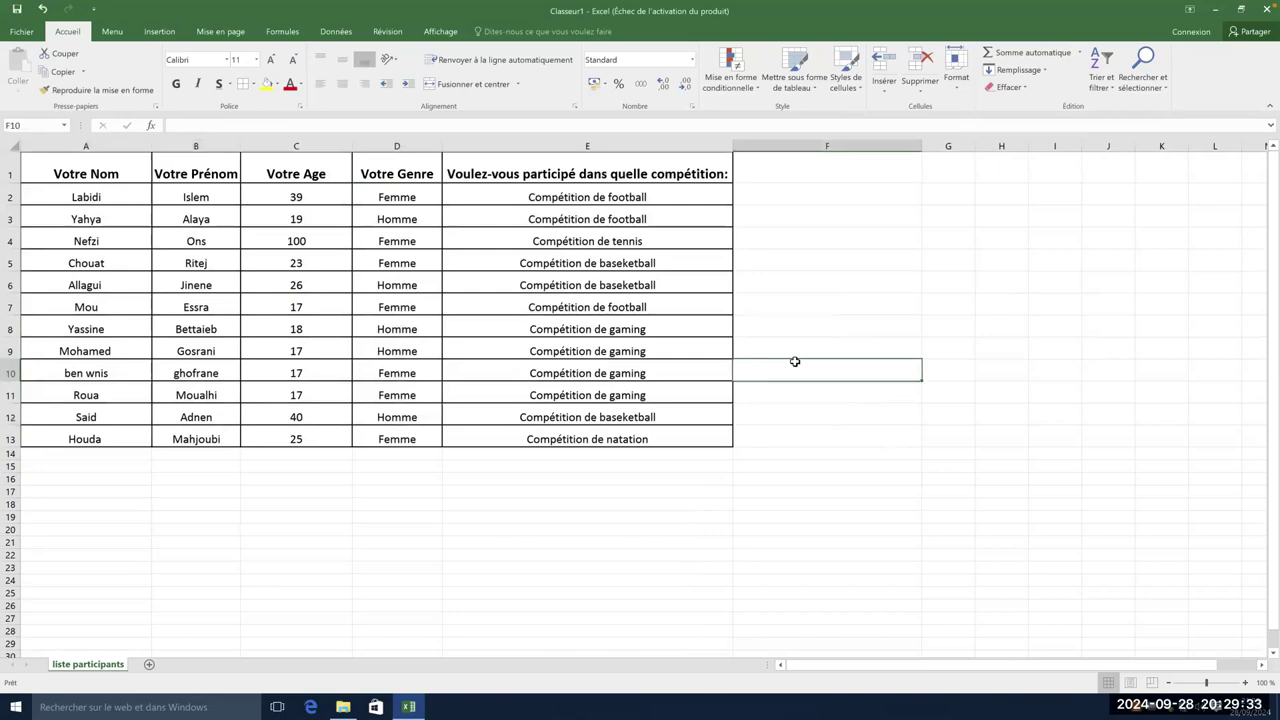
drag(117, 165, 565, 160)
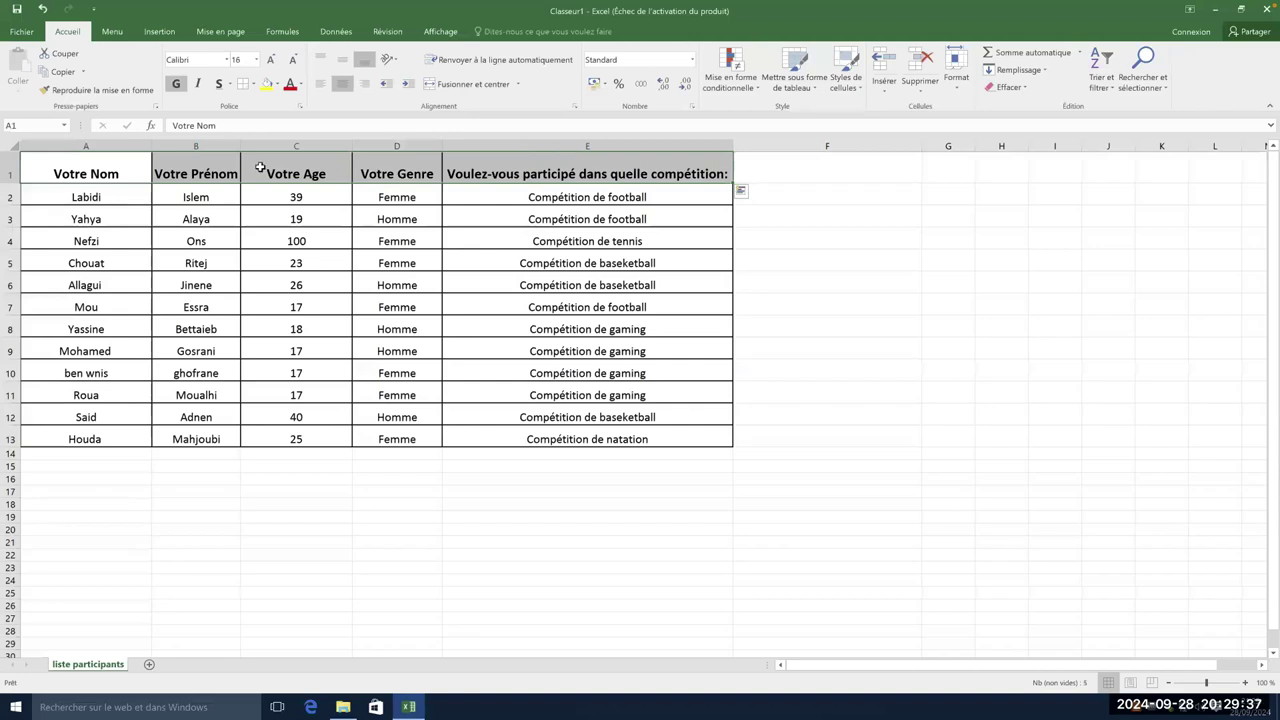
drag(110, 175, 734, 180)
click(339, 62)
click(322, 59)
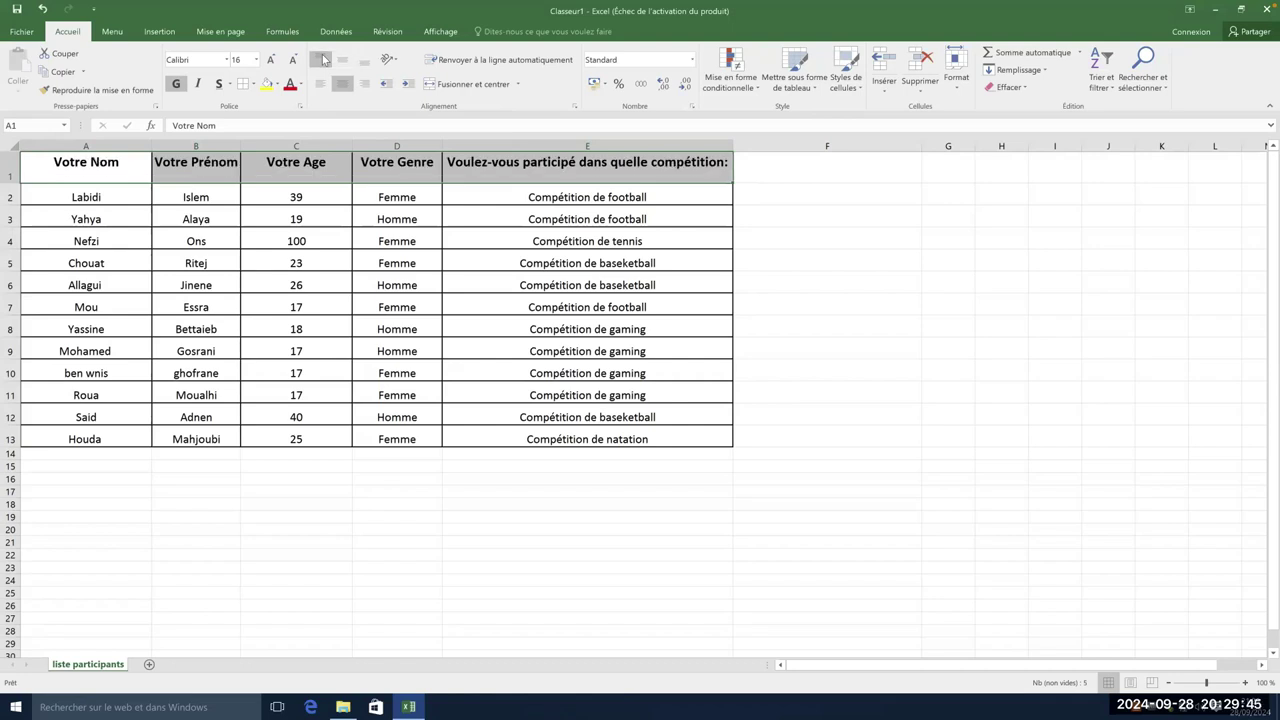
click(341, 60)
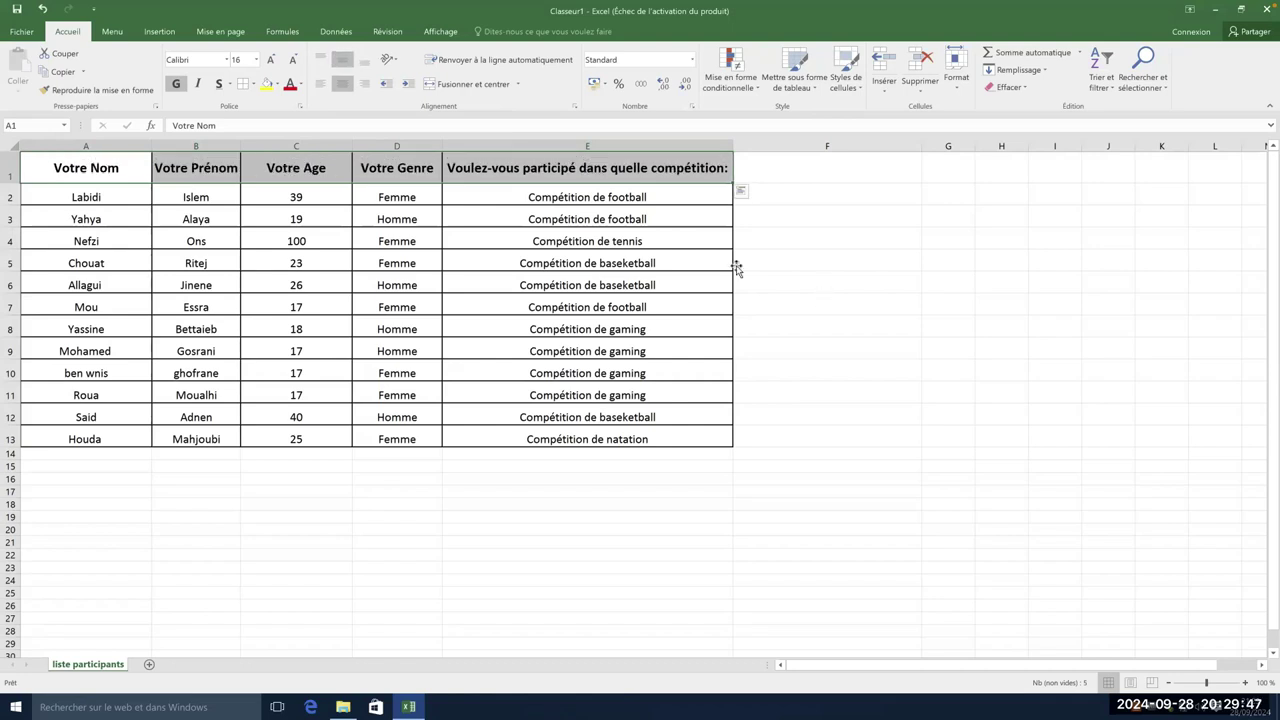
click(745, 307)
drag(86, 167, 733, 168)
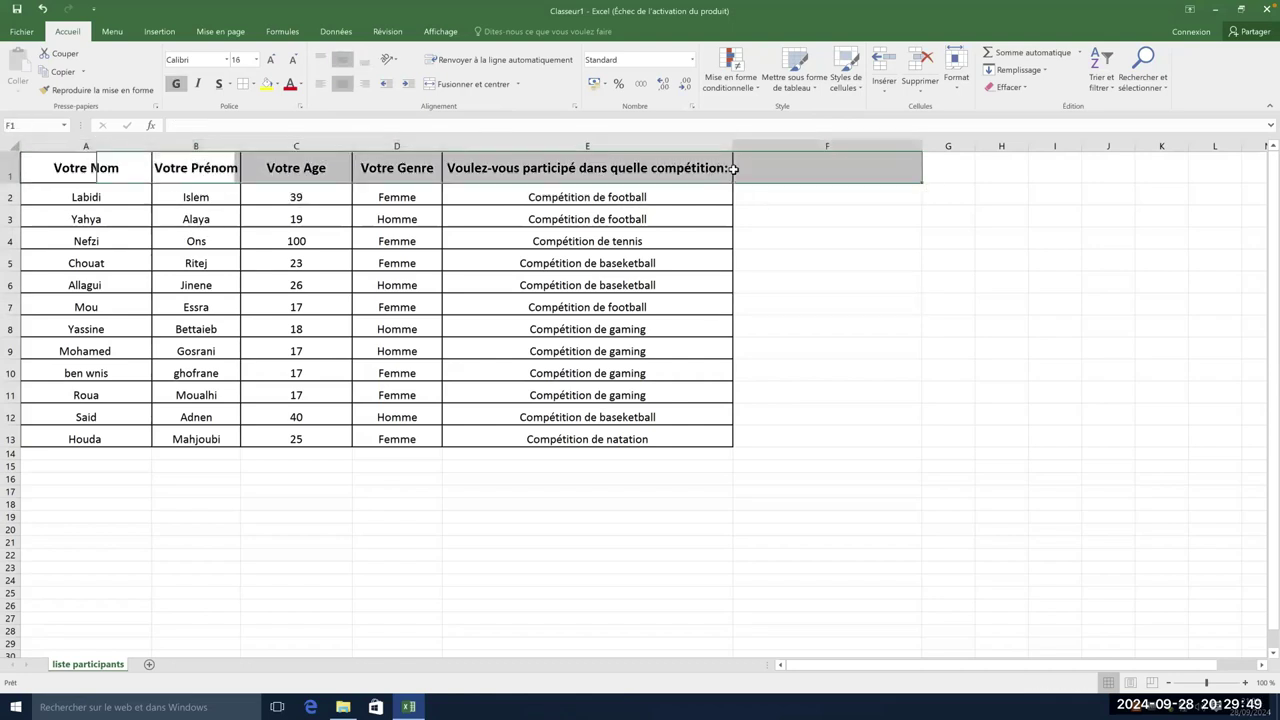
click(686, 177)
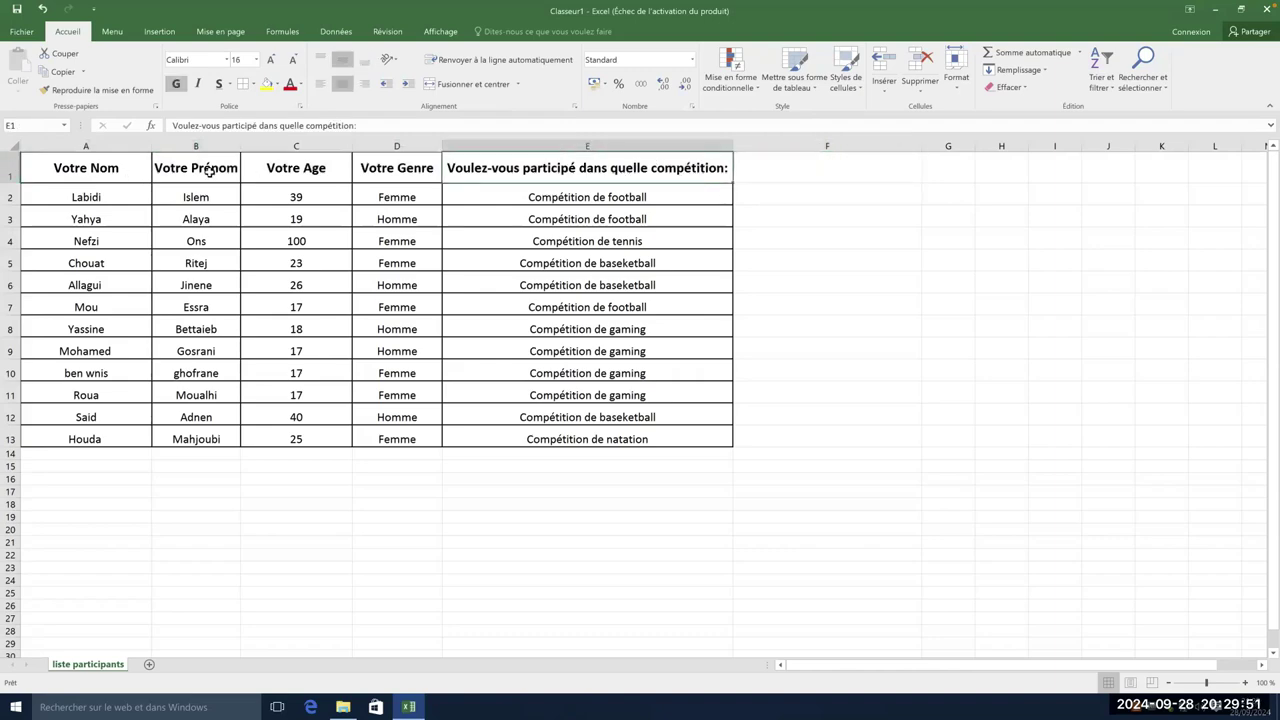
drag(95, 168, 560, 168)
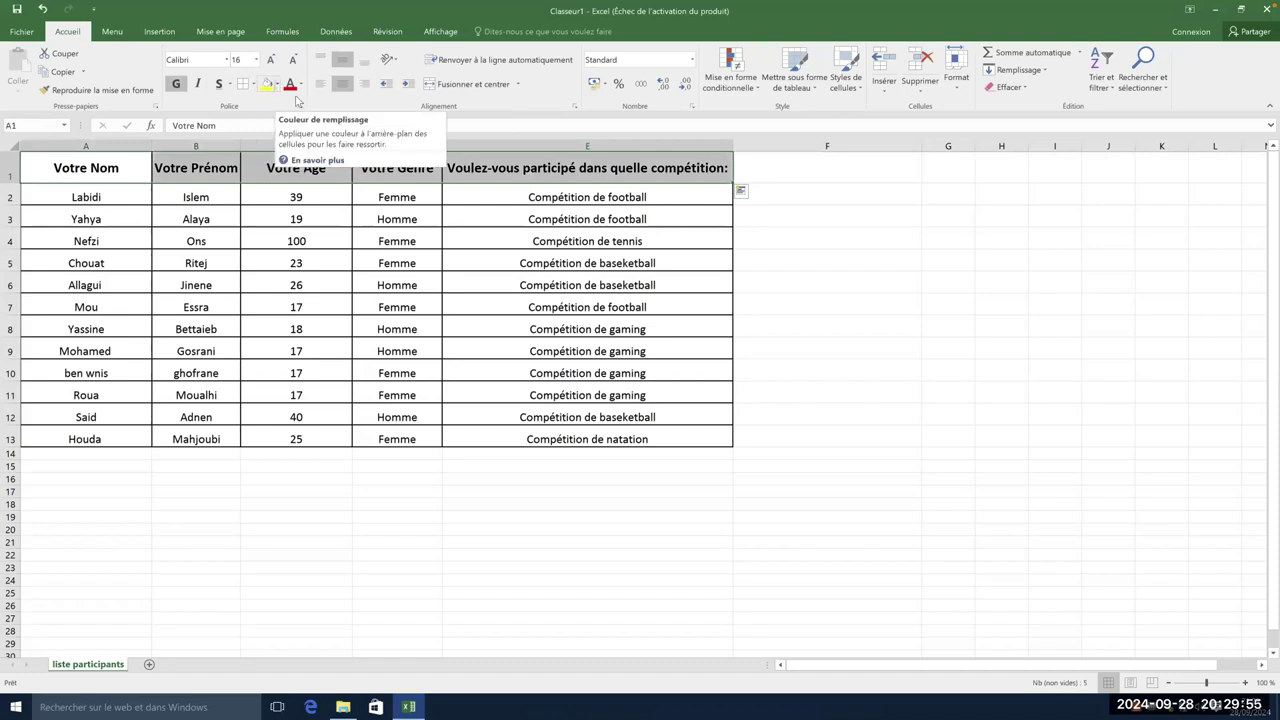
- Give the header row A1:E1 a dark fill and white font colour
click(279, 85)
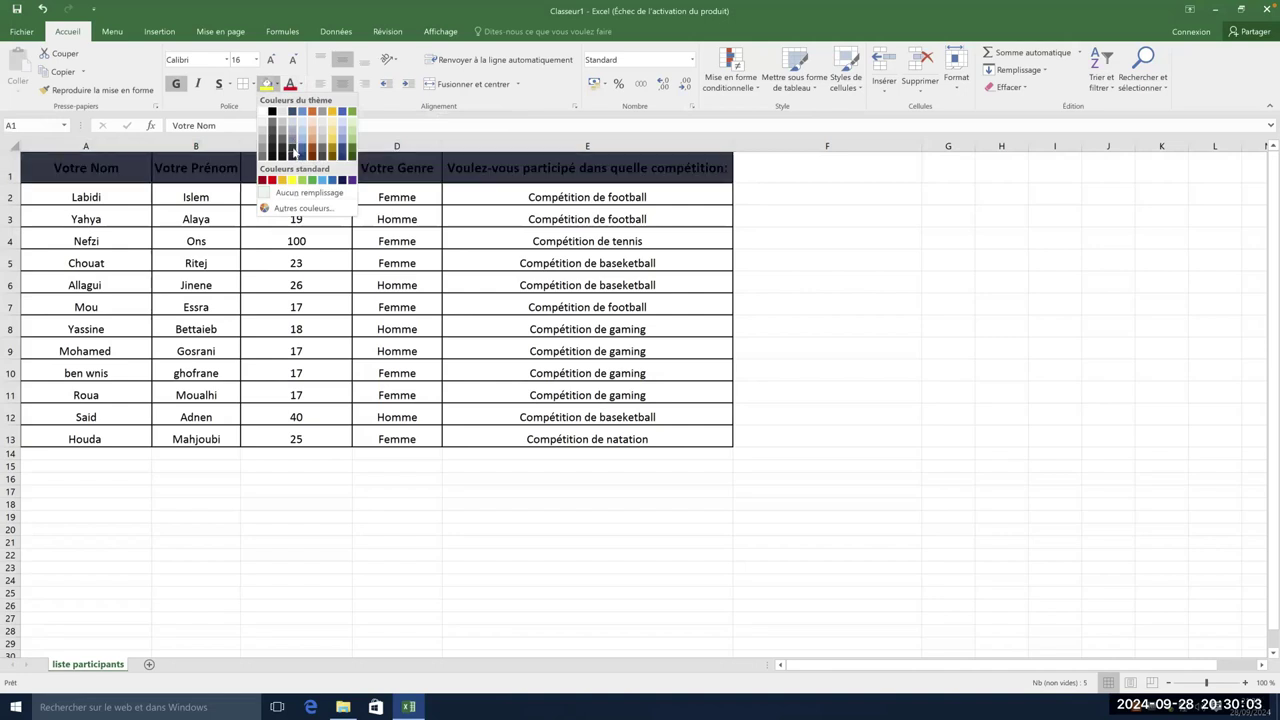
click(294, 151)
click(300, 84)
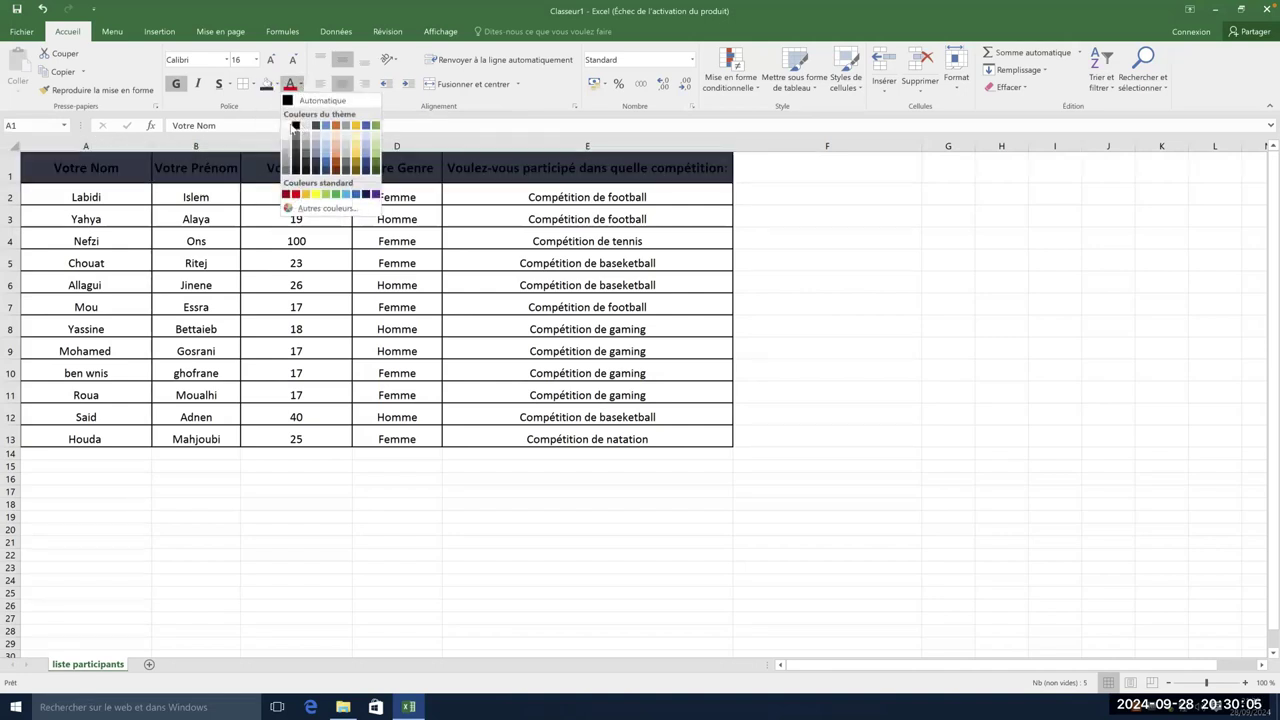
click(287, 126)
click(810, 265)
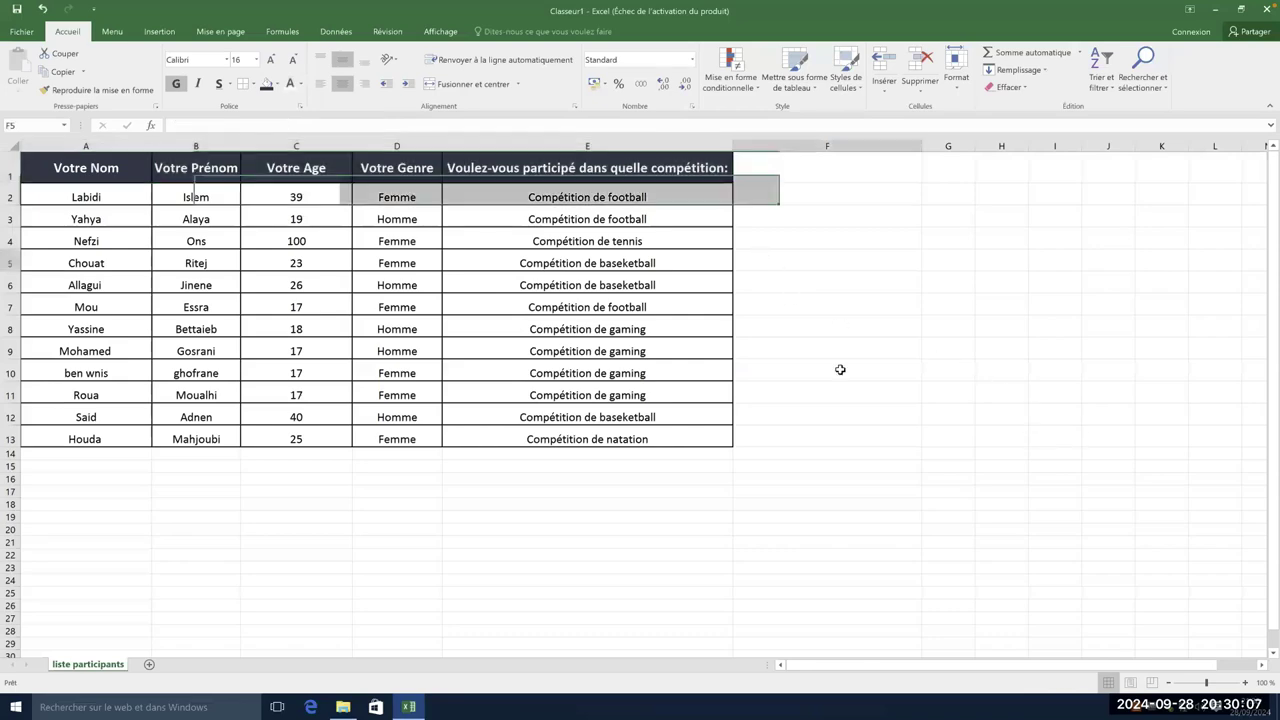
click(808, 355)
click(678, 374)
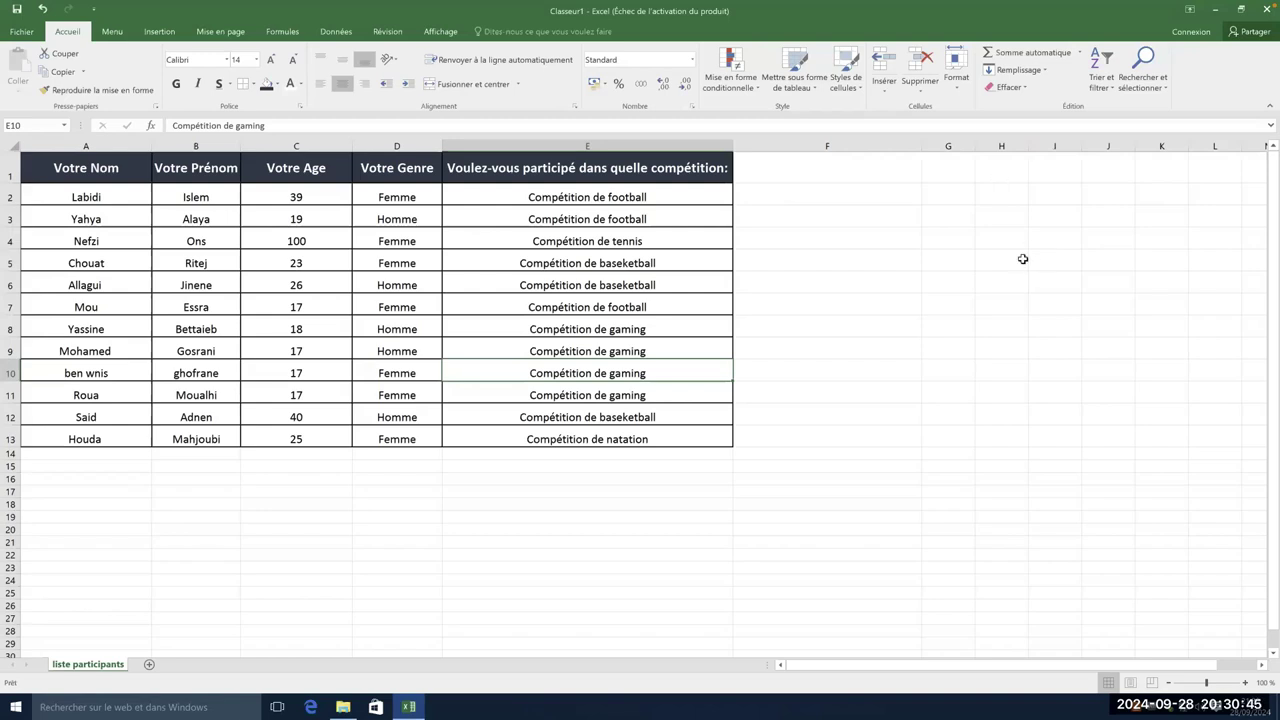
- Merge and centre cells A17:B18 below the participant table
click(66, 500)
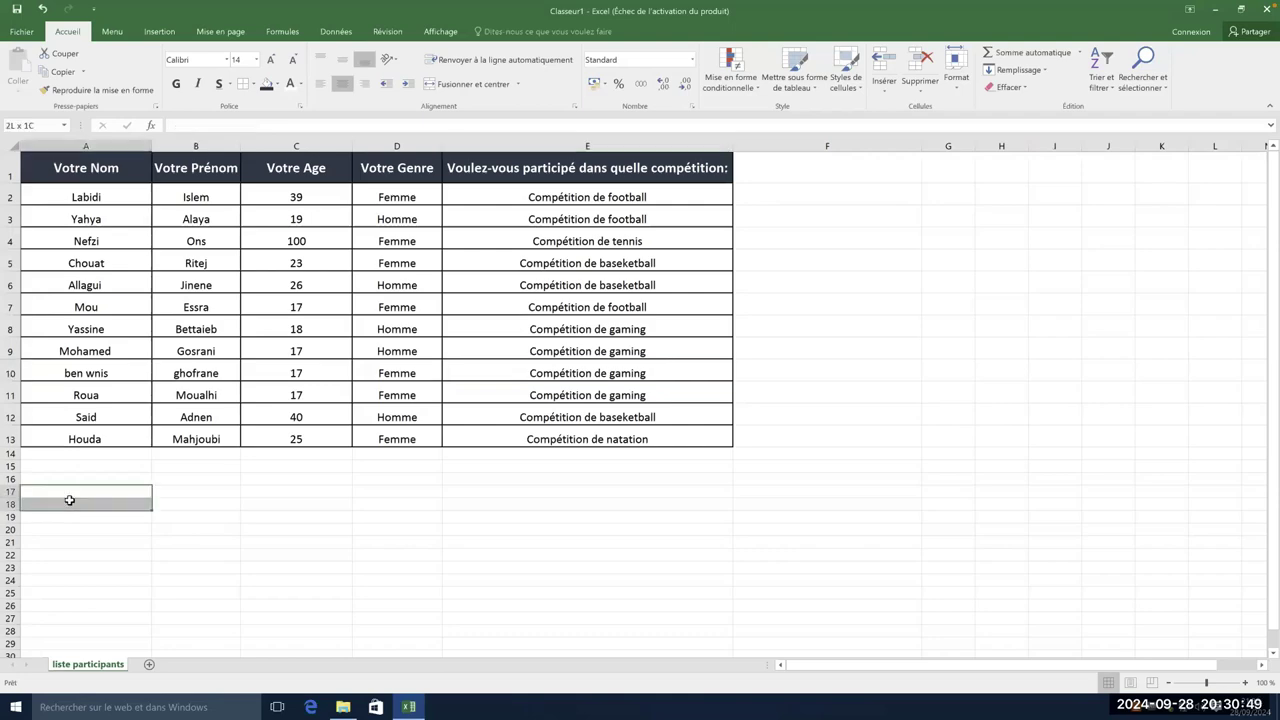
click(190, 506)
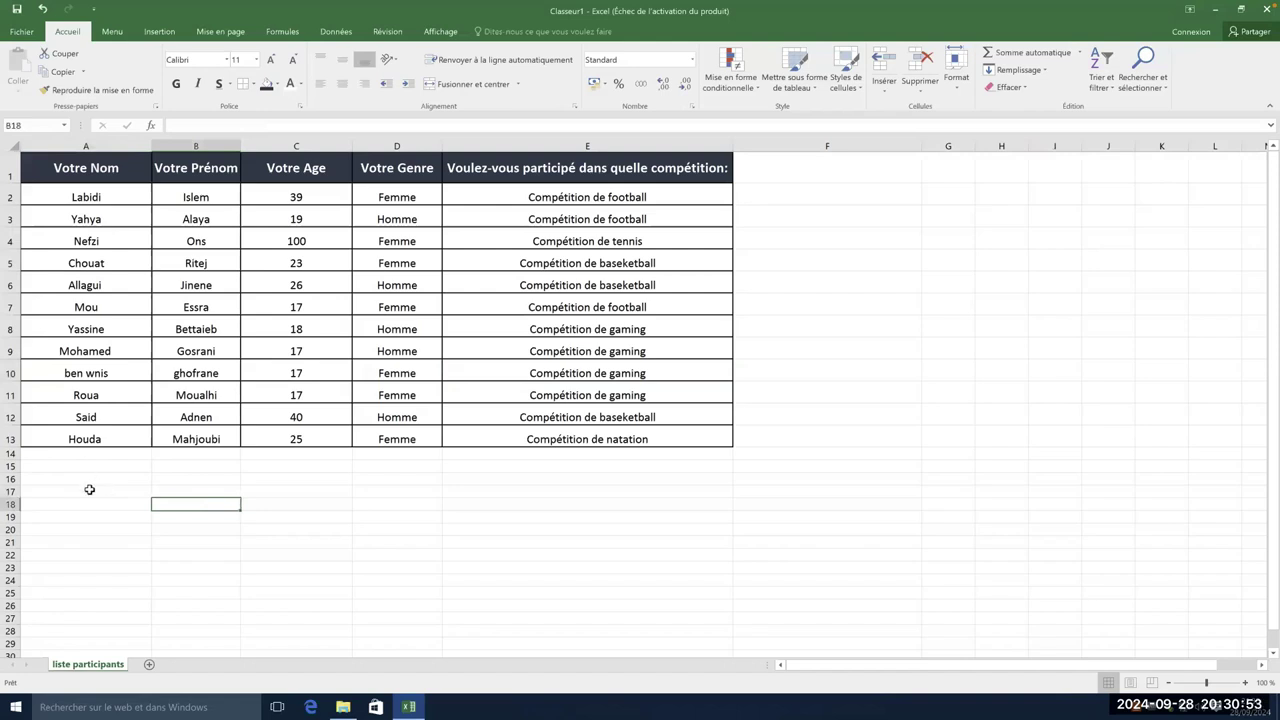
drag(90, 489, 187, 500)
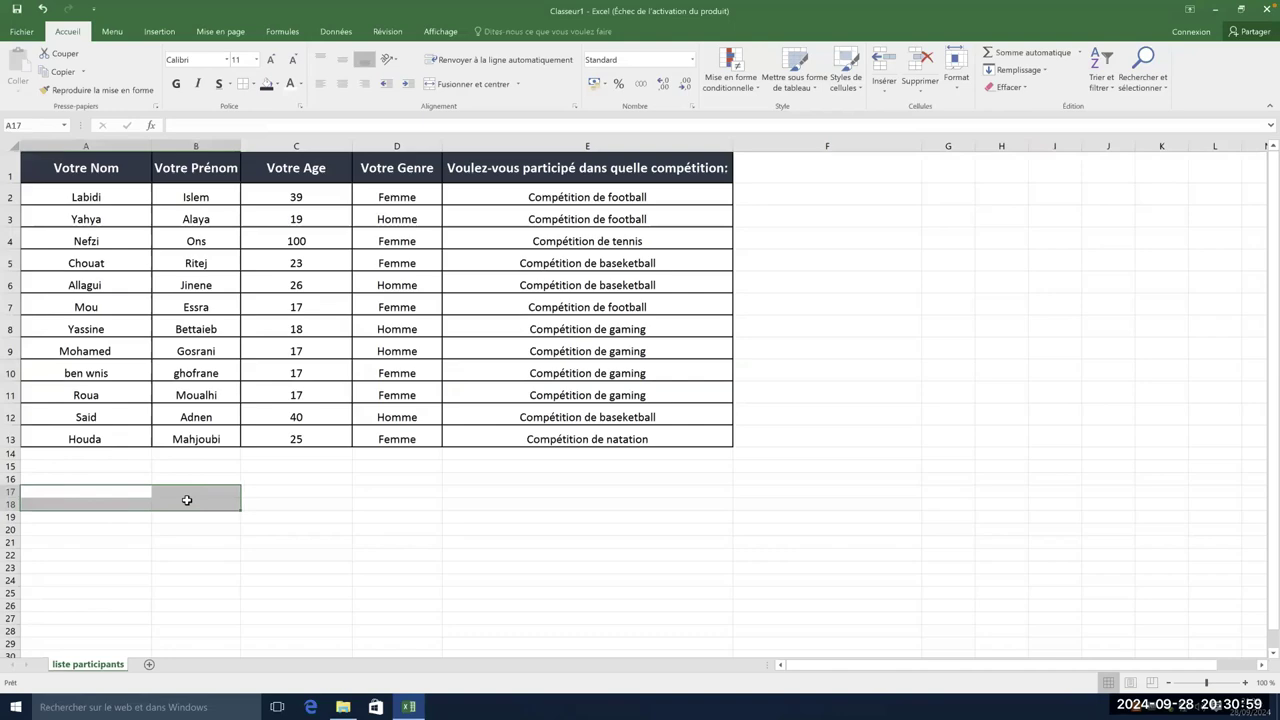
click(297, 493)
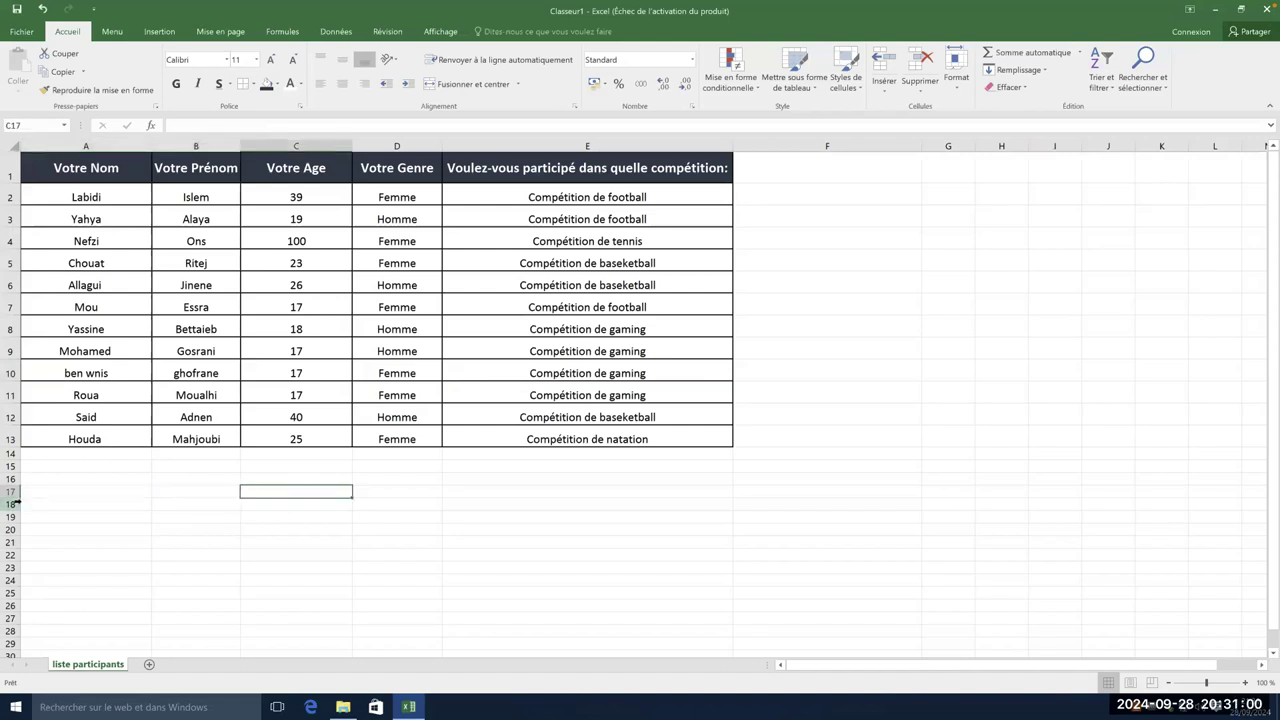
click(67, 491)
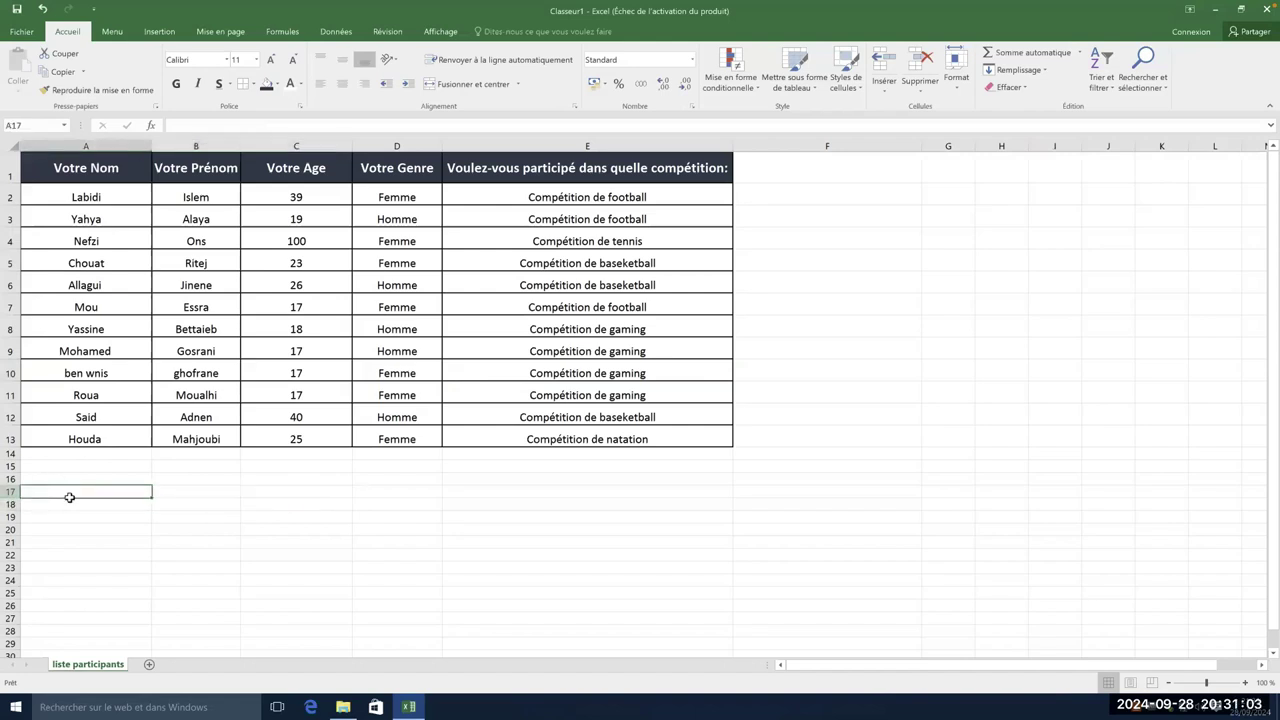
drag(69, 497, 191, 528)
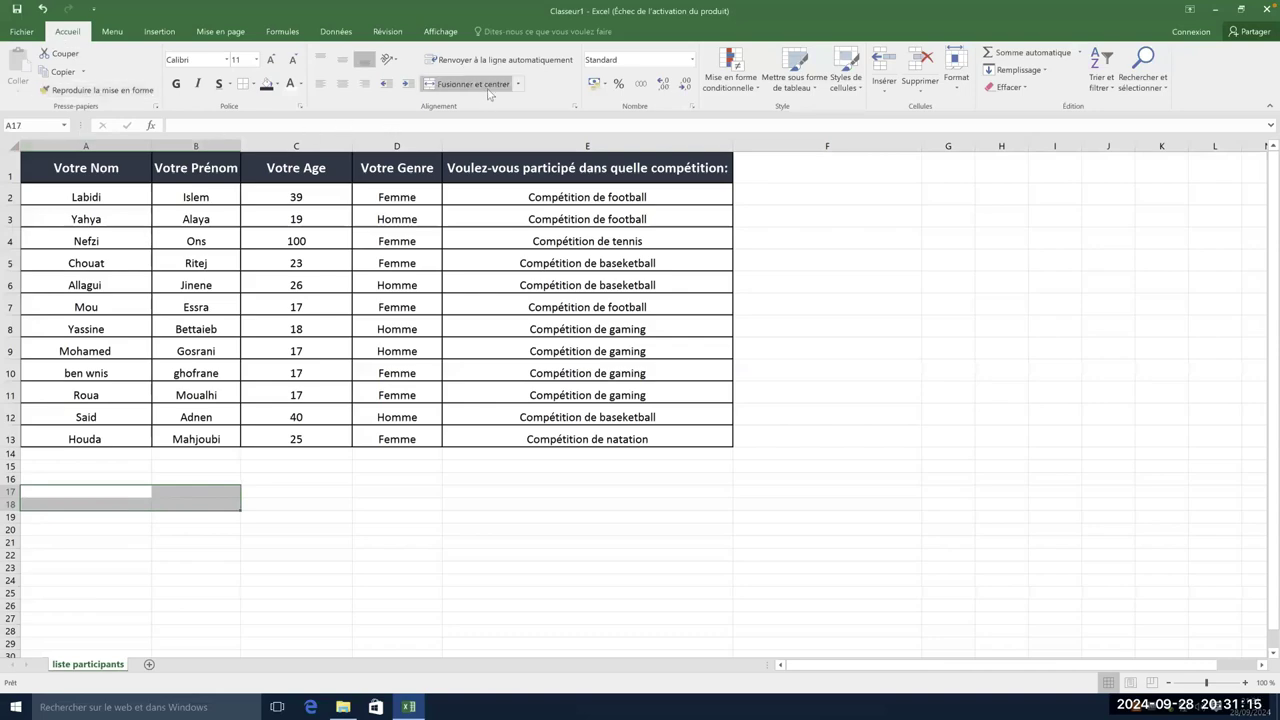
click(519, 85)
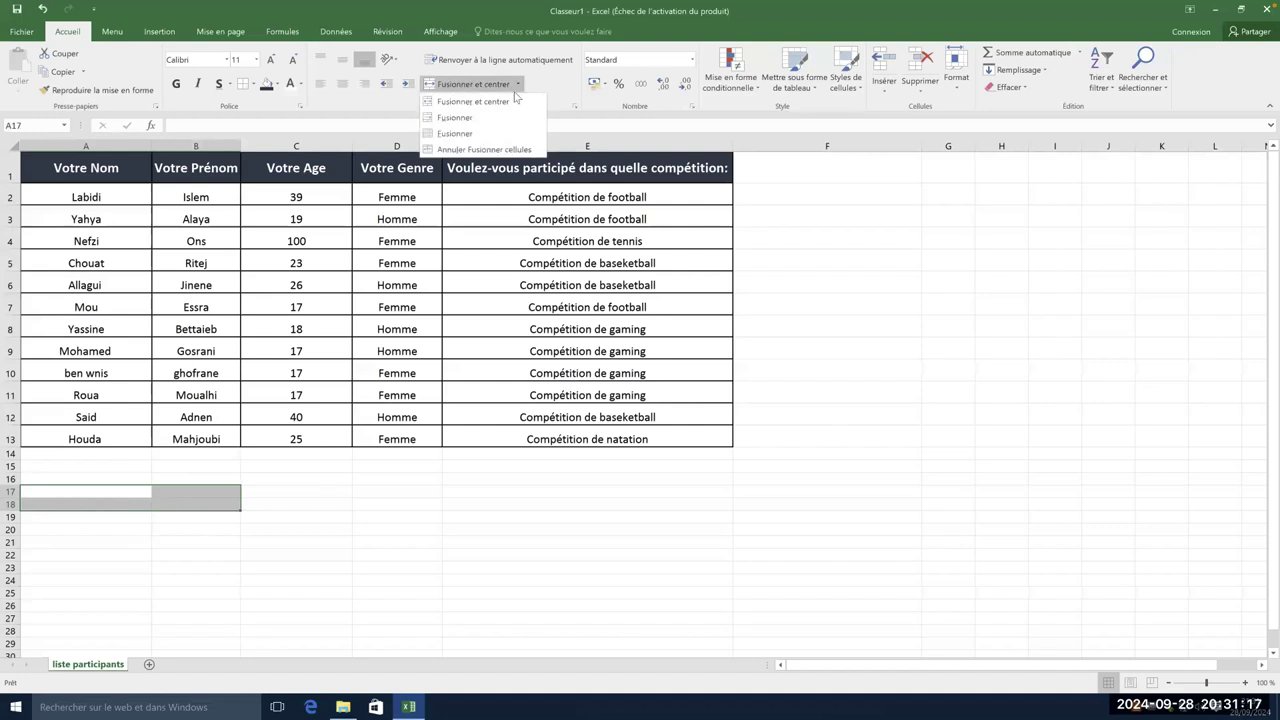
click(518, 84)
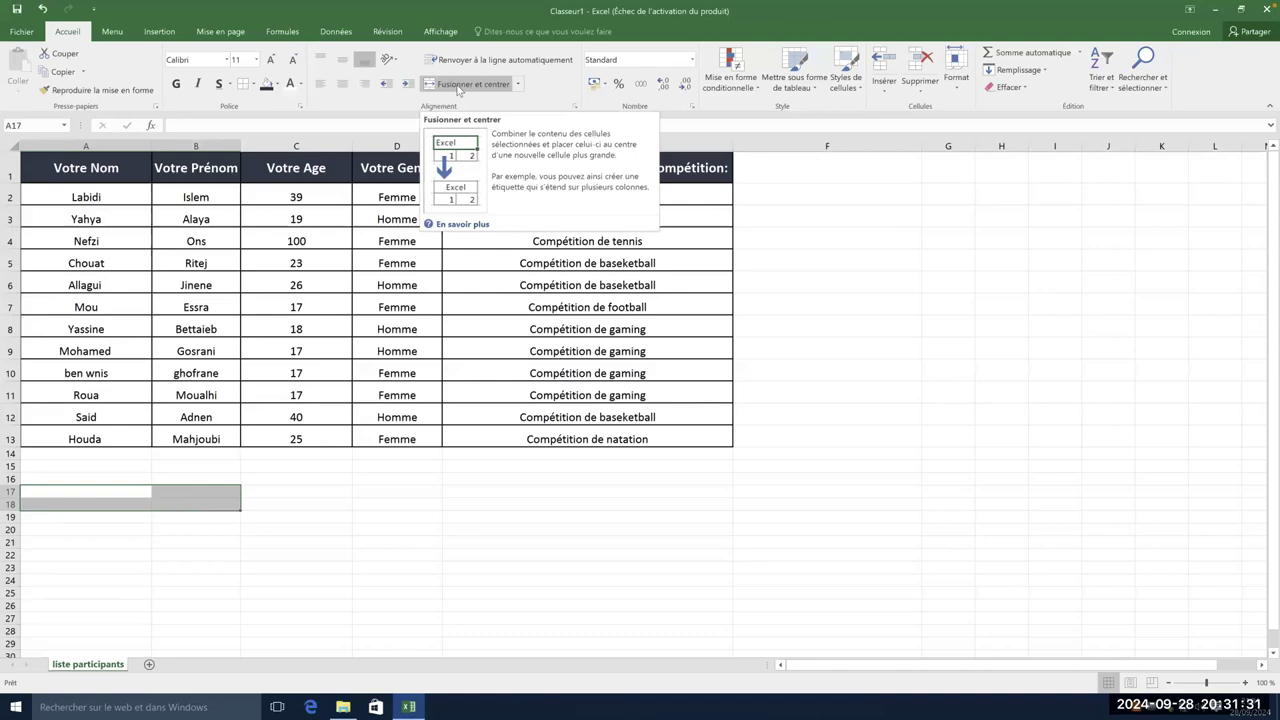
click(458, 85)
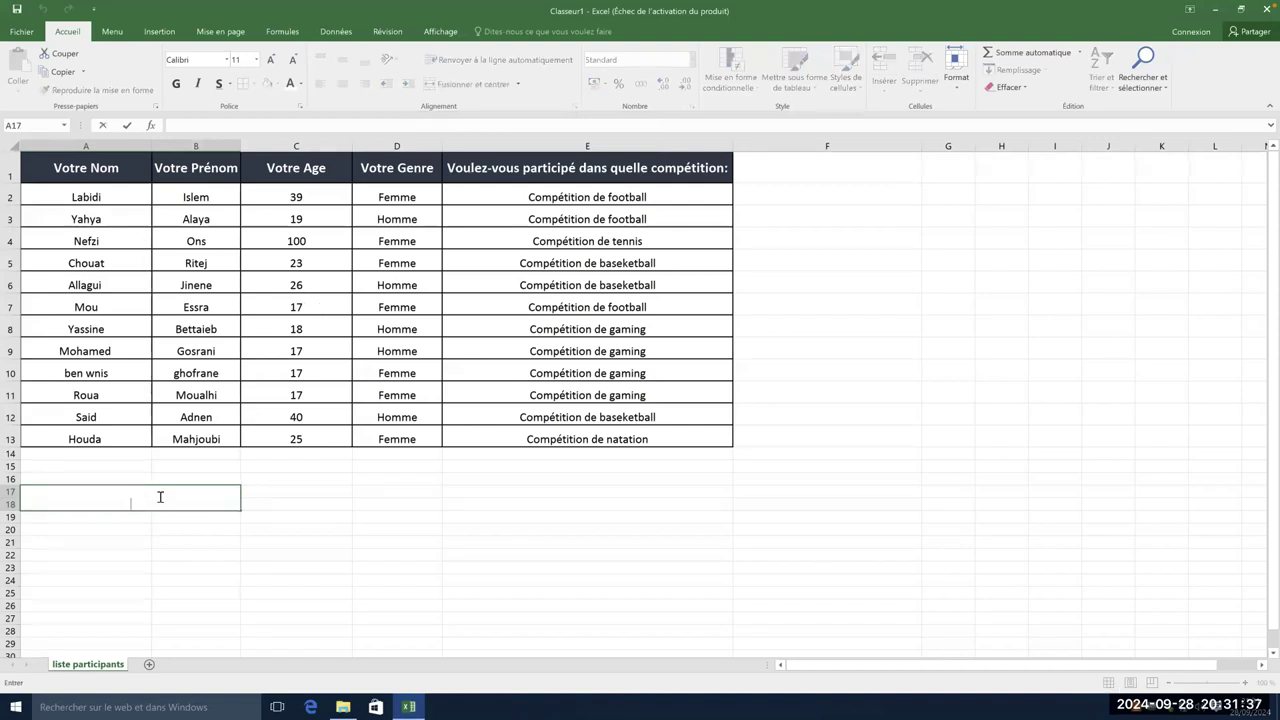
- Enter 'Nombre des participants' in A17, bold 14 pt, vertically centred, and merge C17:C18
text(Nombre des par)
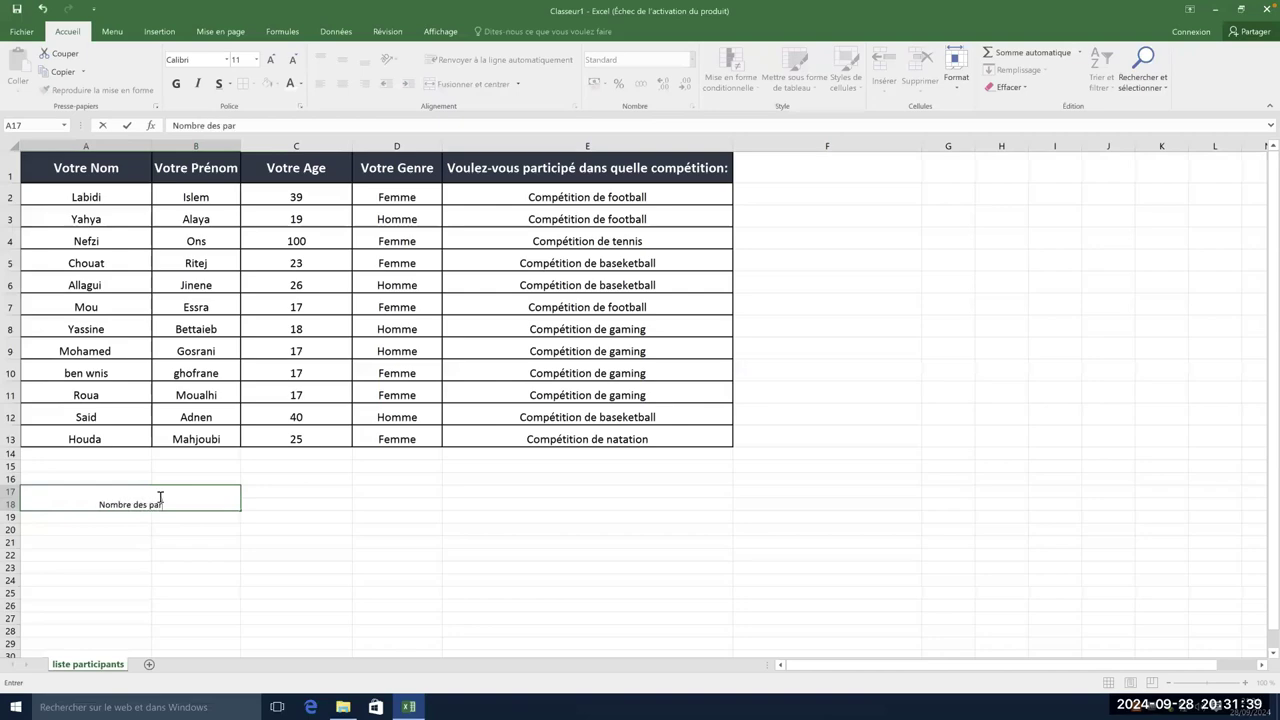
text(ticipants)
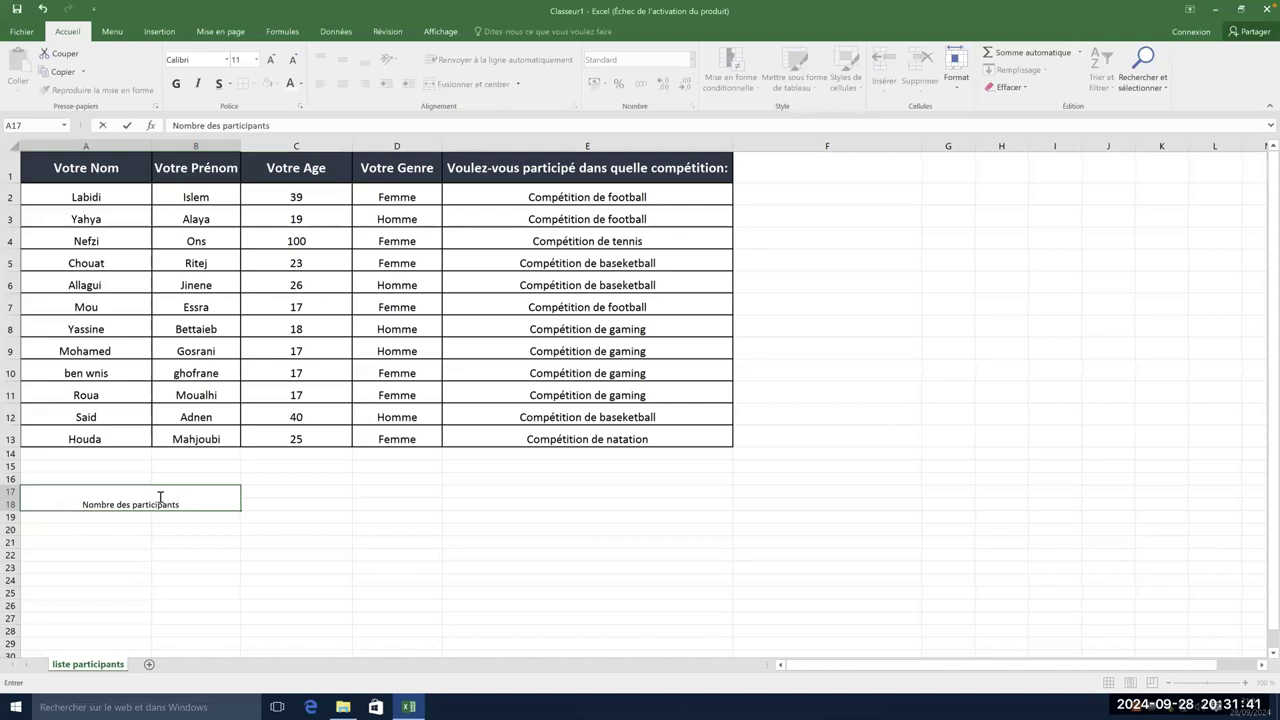
click(208, 530)
click(200, 505)
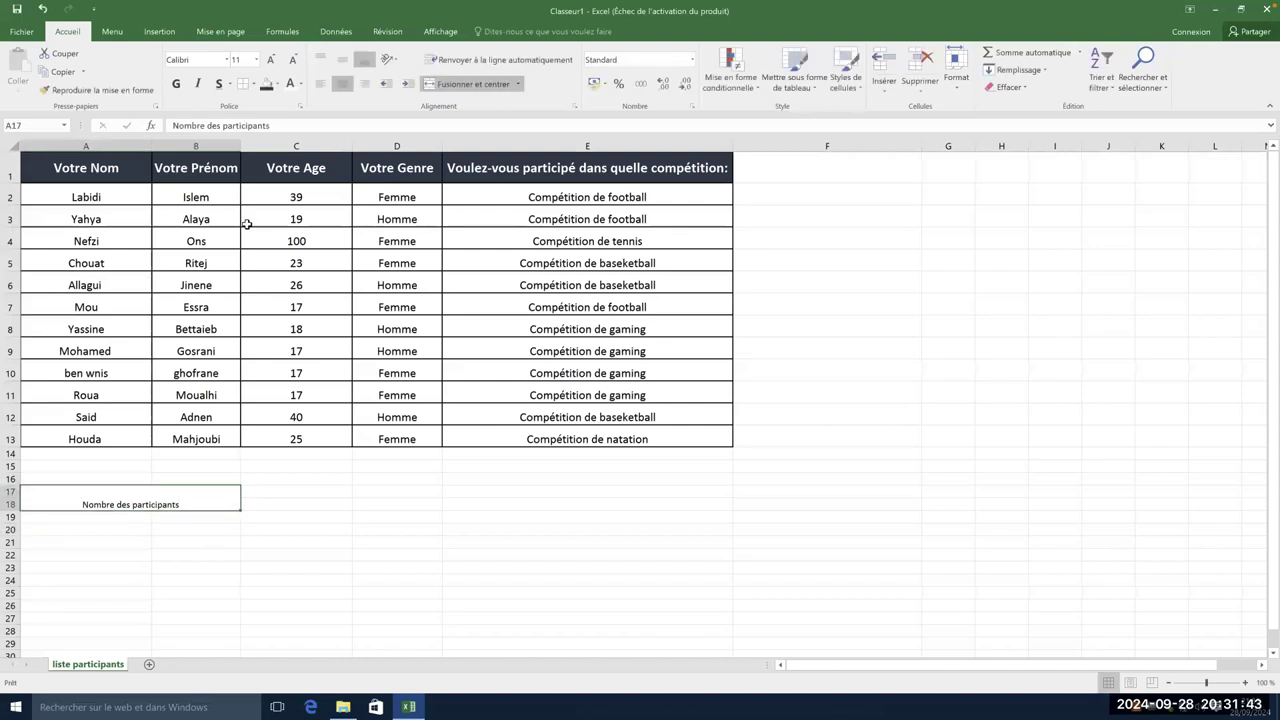
click(269, 60)
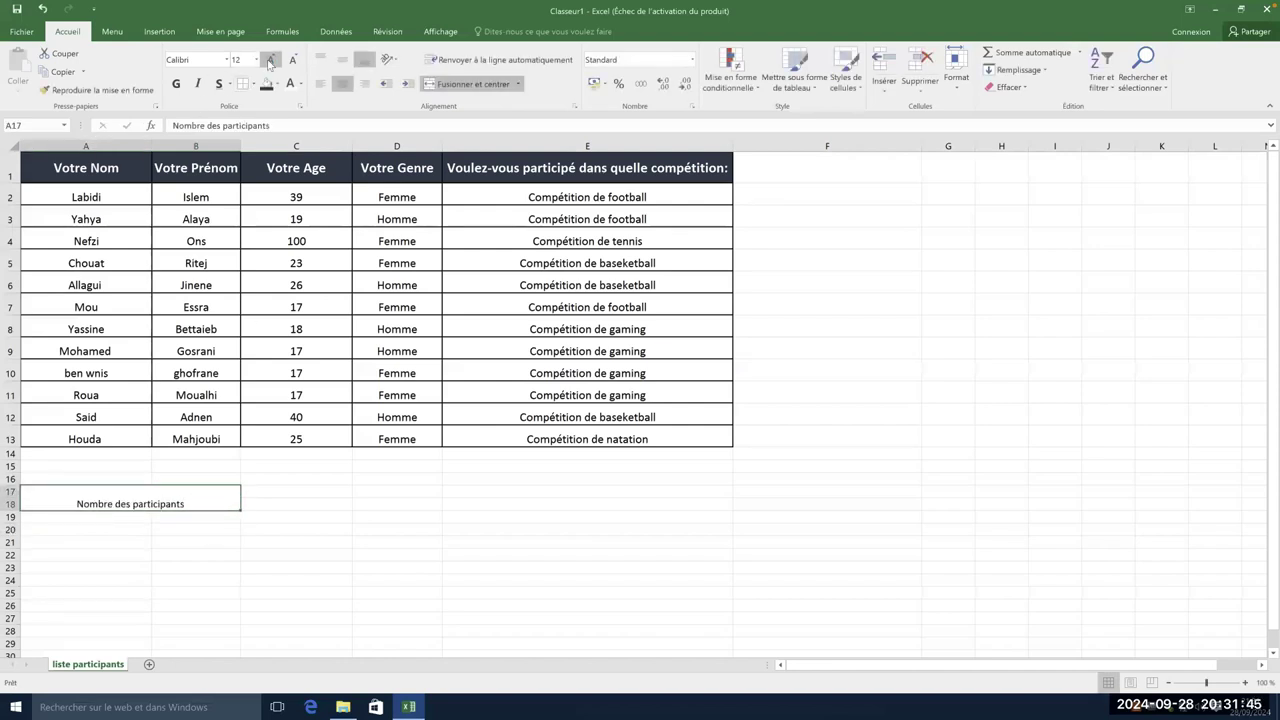
click(269, 60)
click(176, 83)
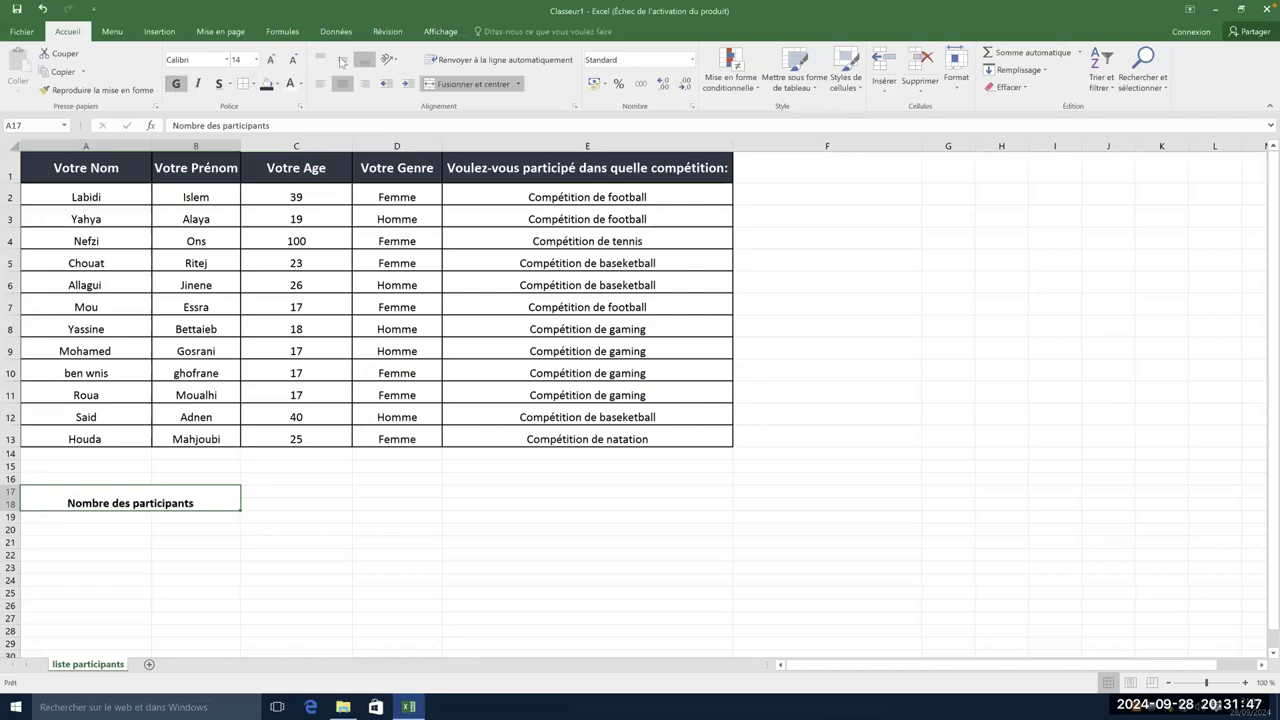
click(343, 62)
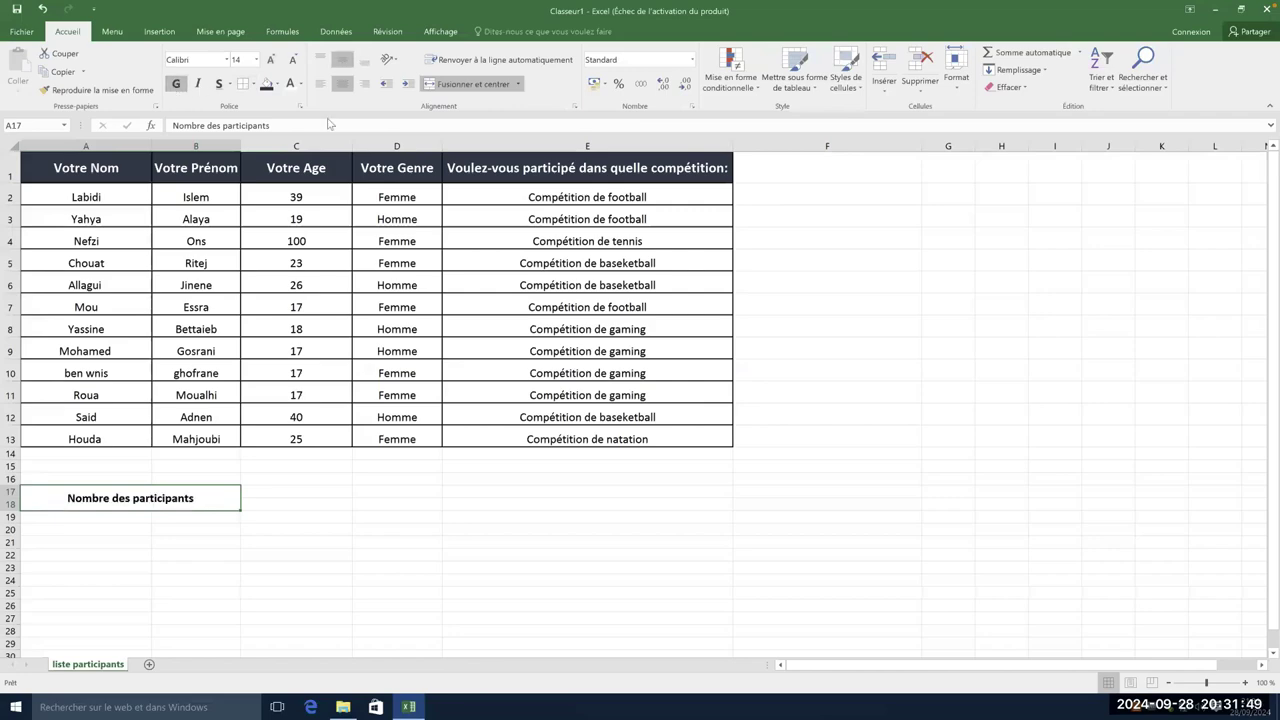
drag(284, 489, 283, 503)
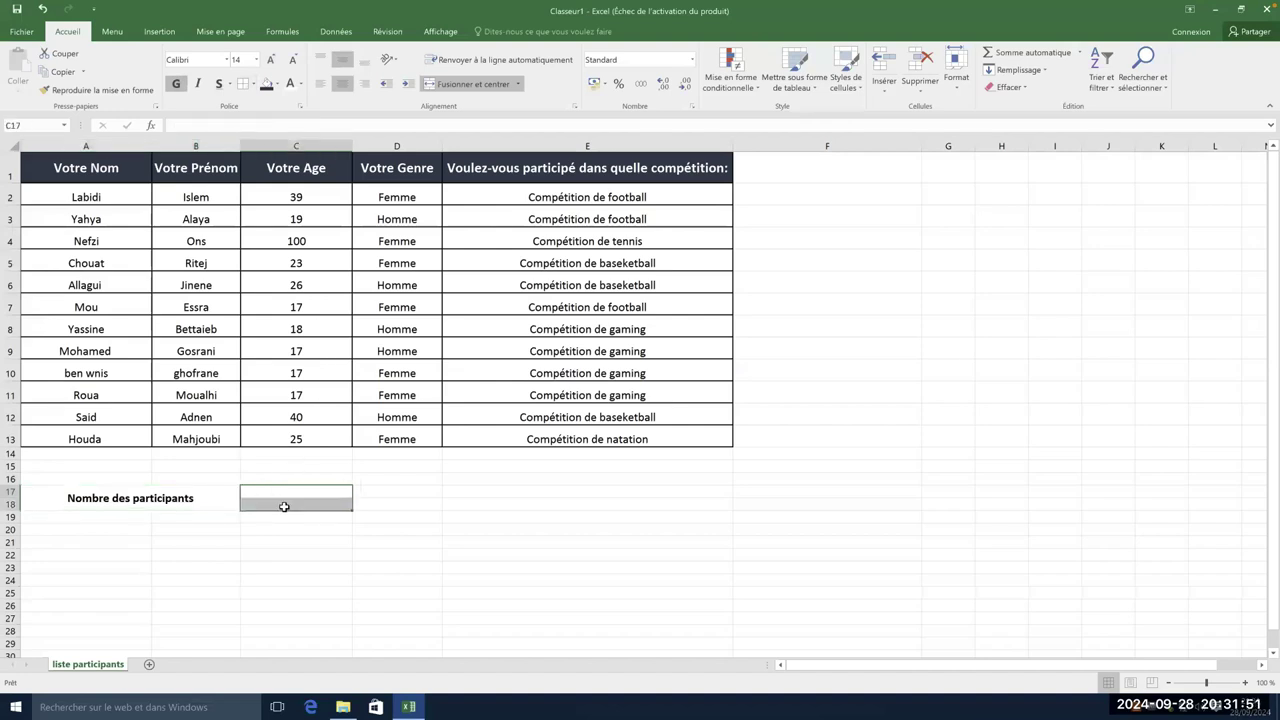
click(497, 85)
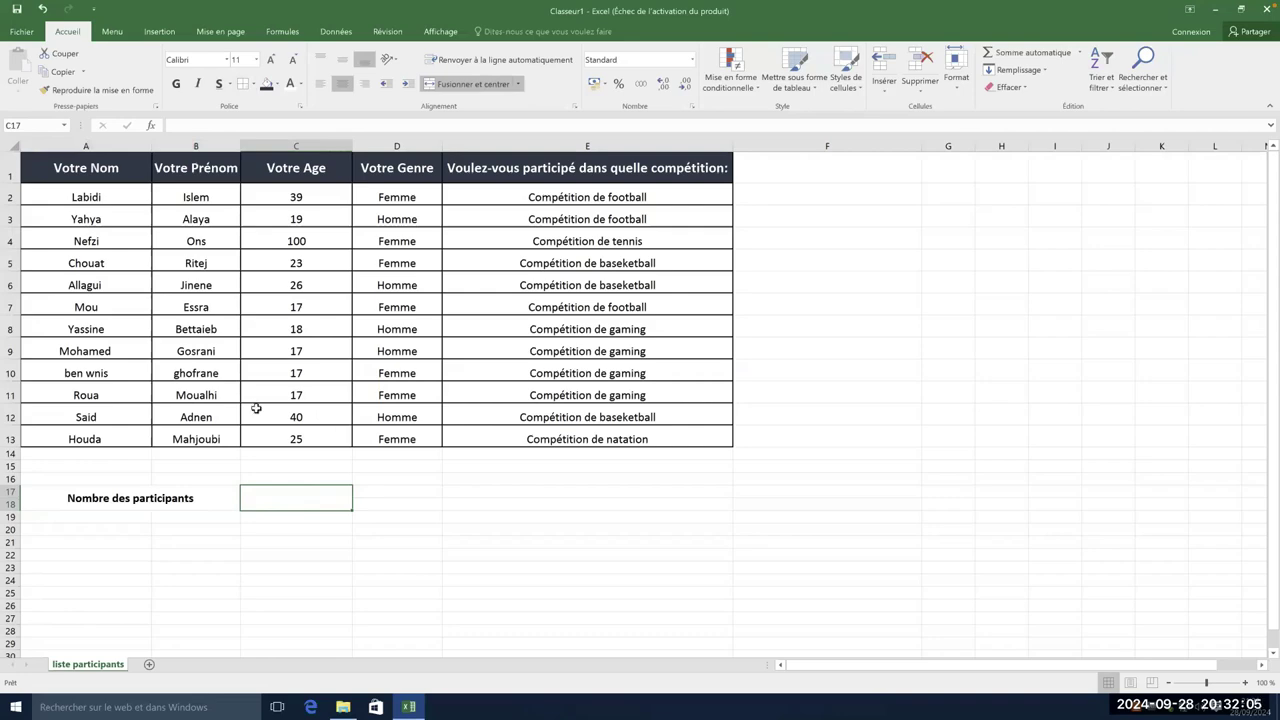
- Fill the label cell A17 dark orange and the value cell C17 light orange
click(236, 498)
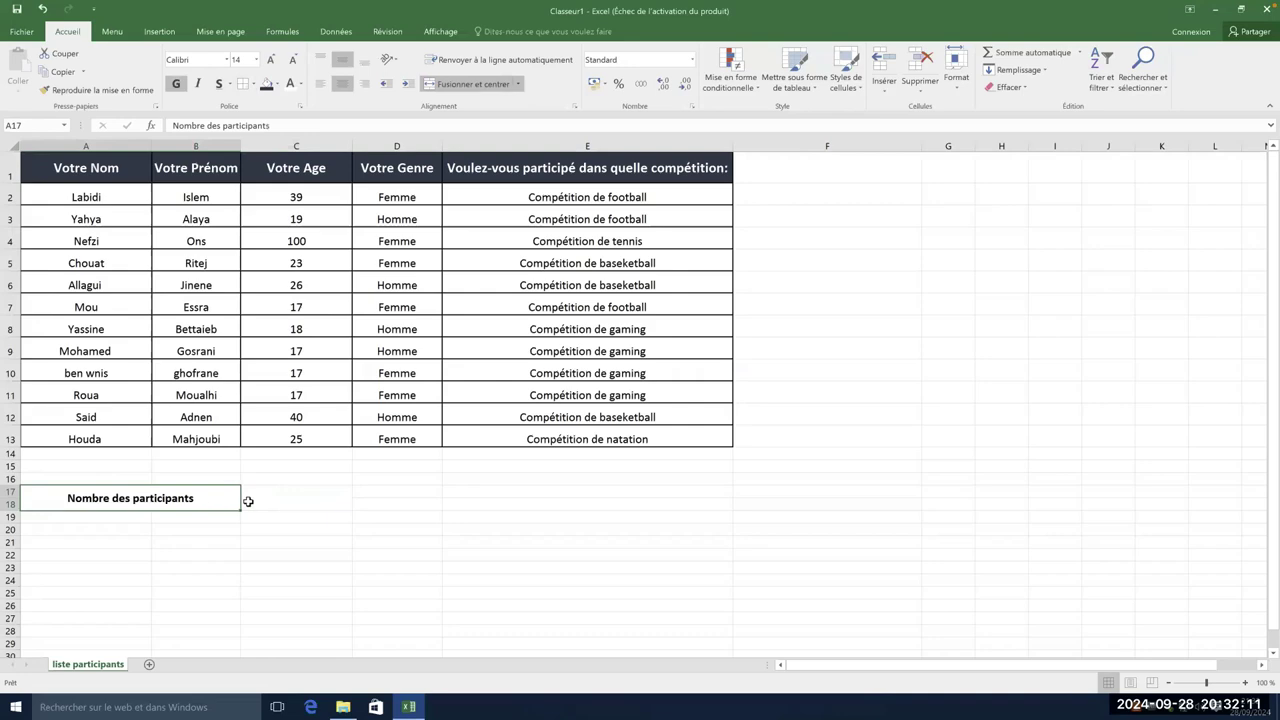
click(279, 84)
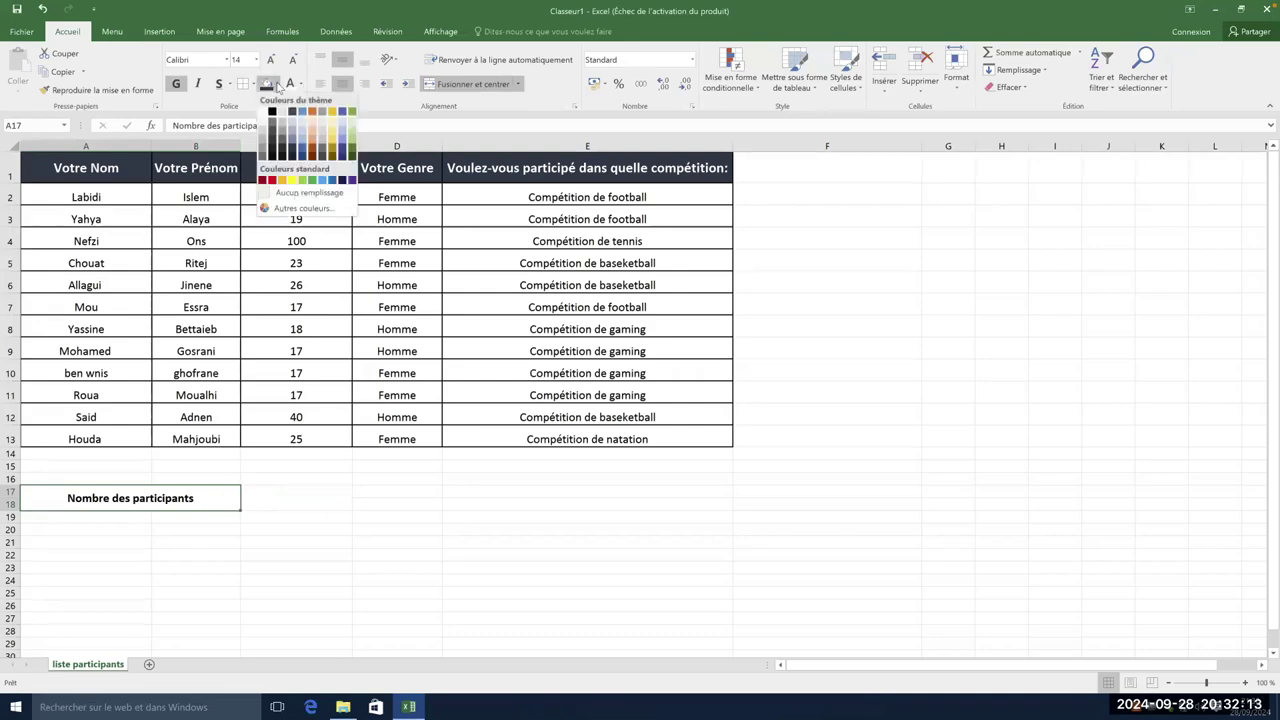
click(313, 150)
click(292, 498)
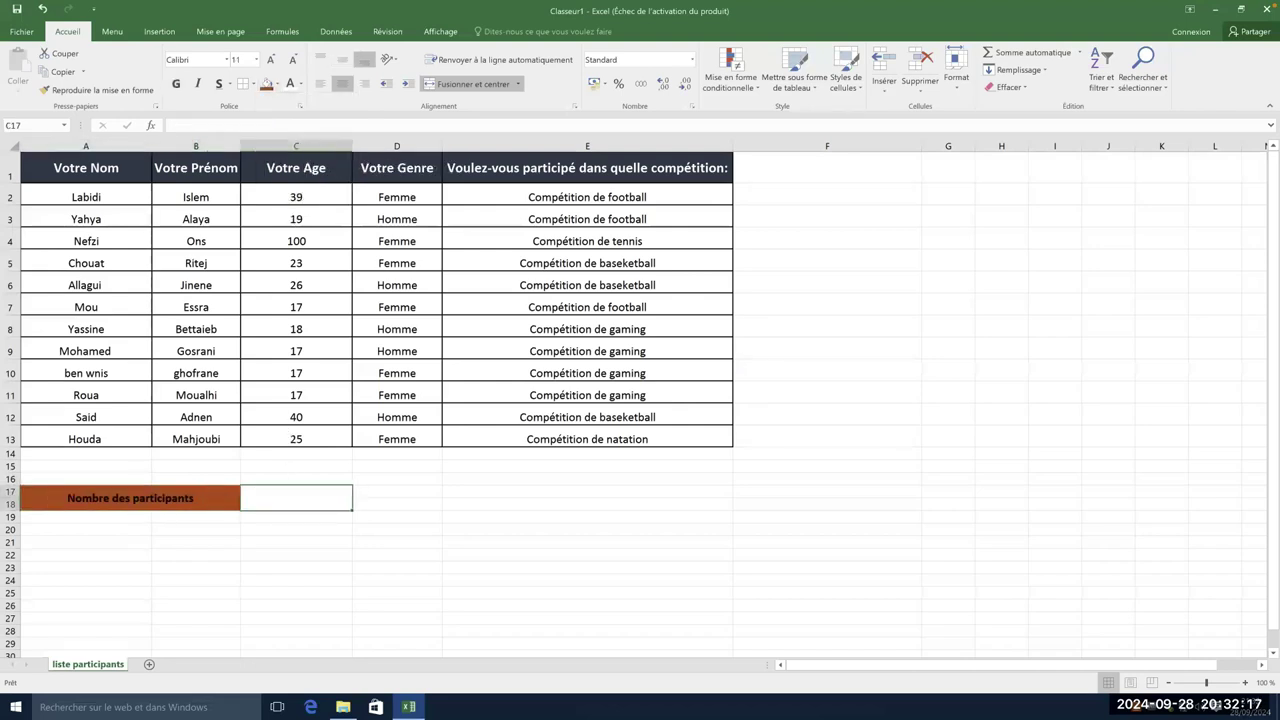
click(279, 85)
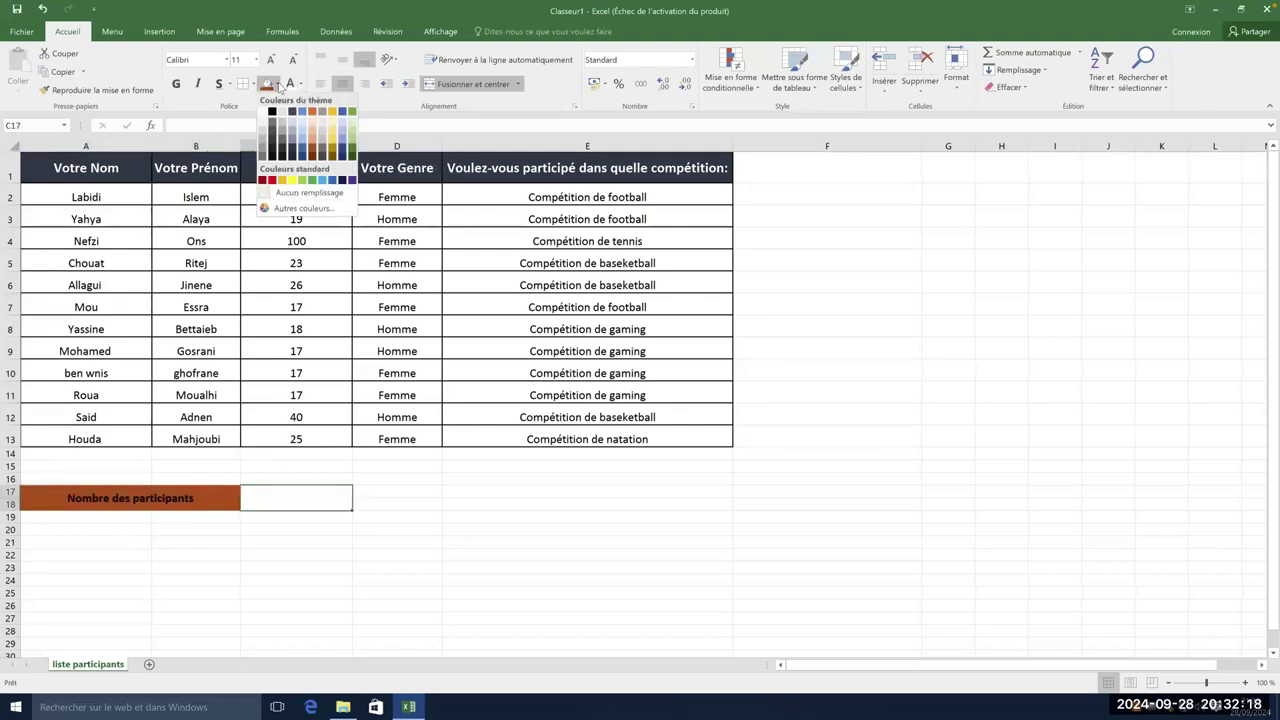
click(312, 140)
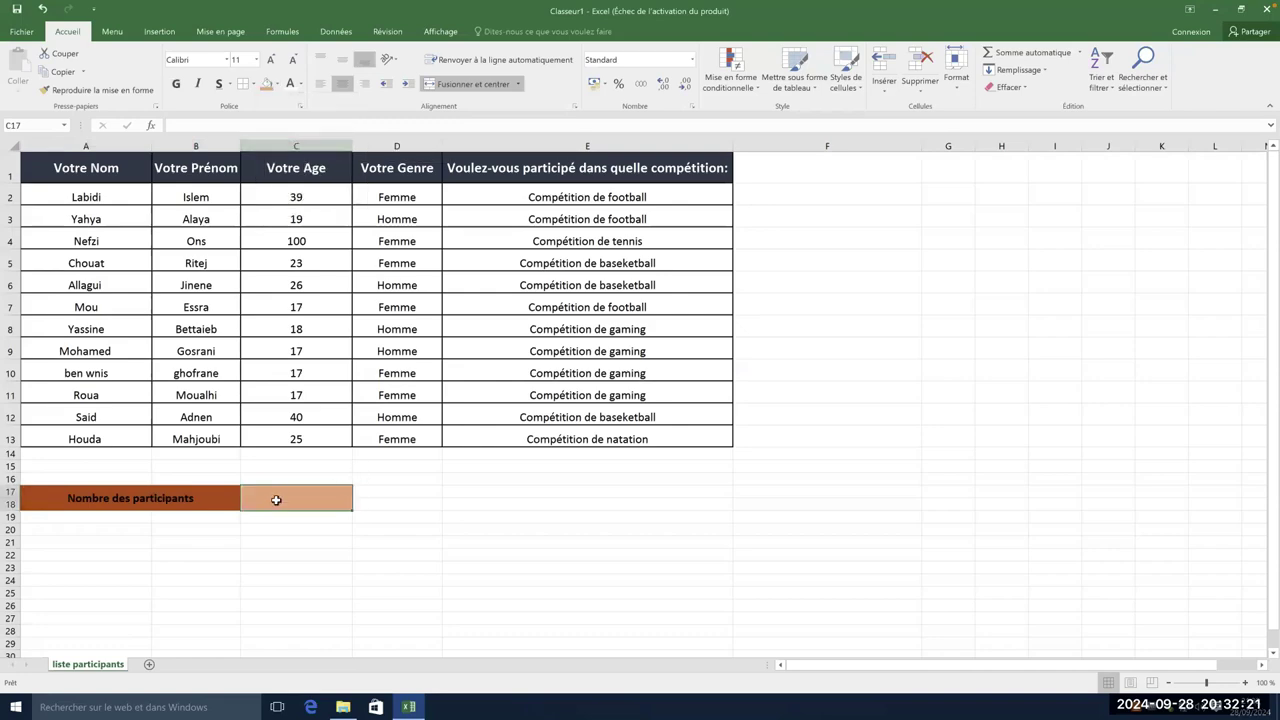
- Make the 'Nombre des participants' label text white
double_click(168, 498)
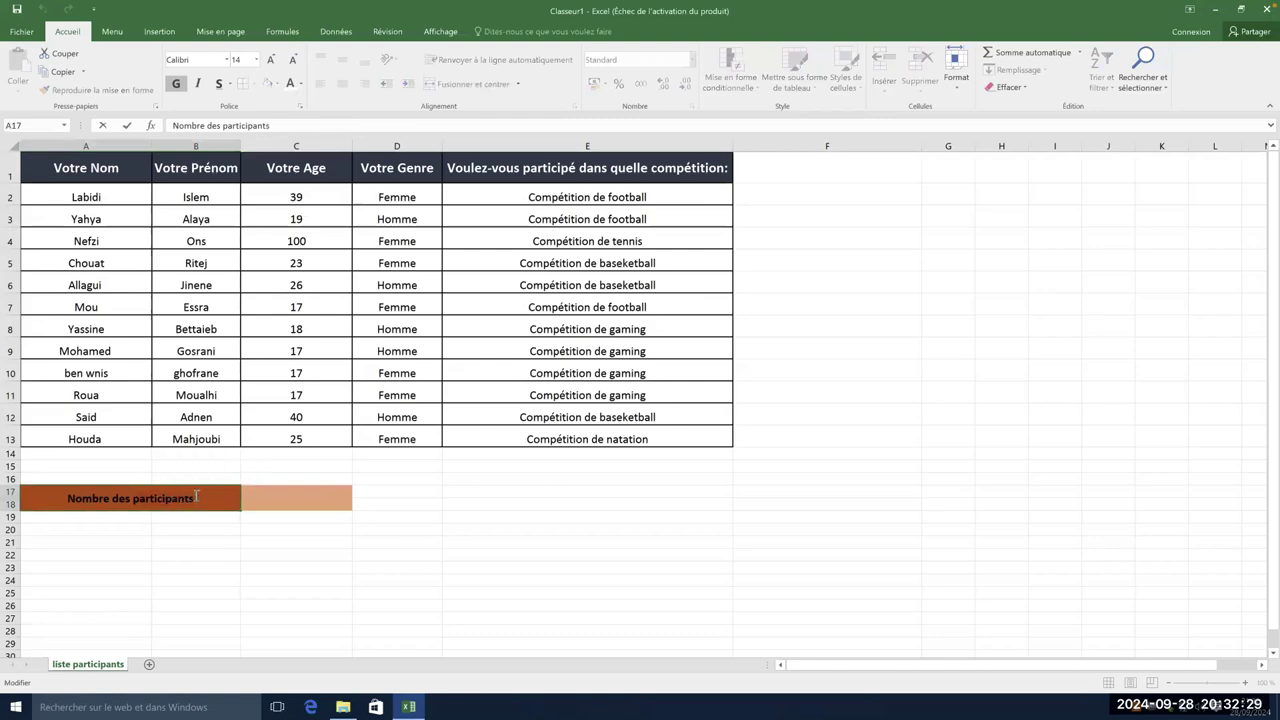
click(290, 84)
click(305, 497)
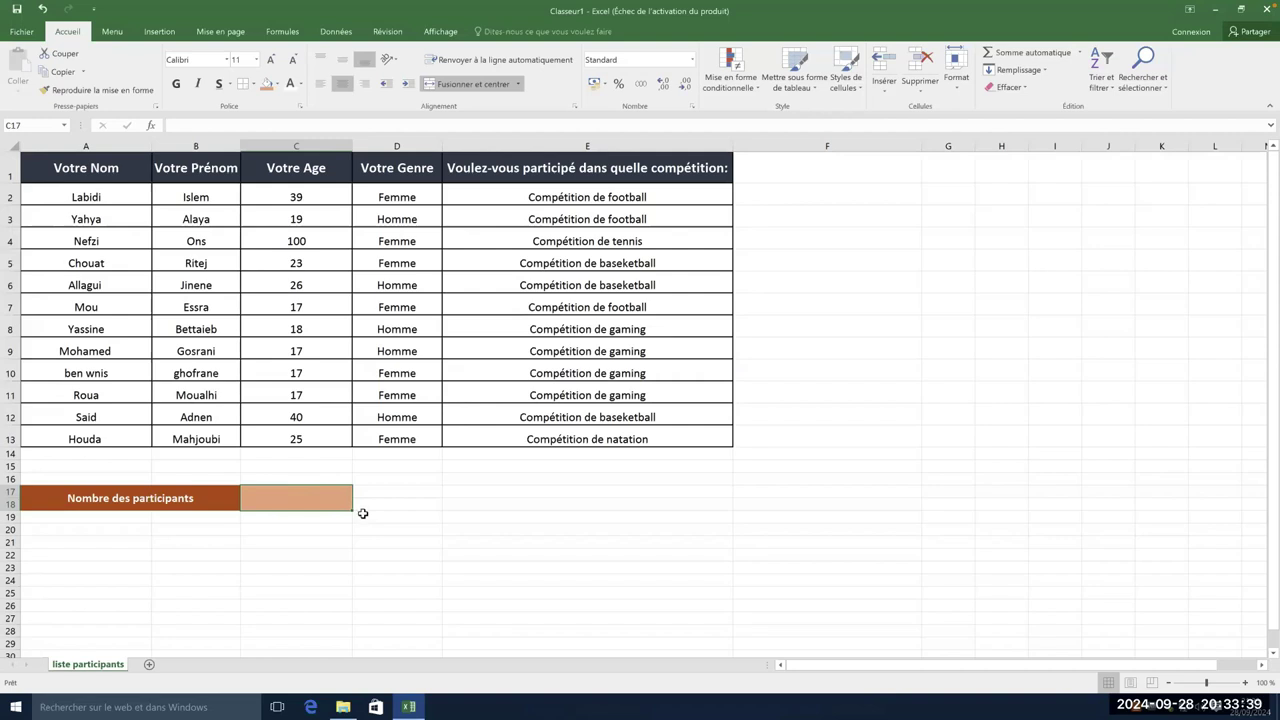
- Select the merged count cell beside Nombre des participants, ready for a formula
double_click(284, 500)
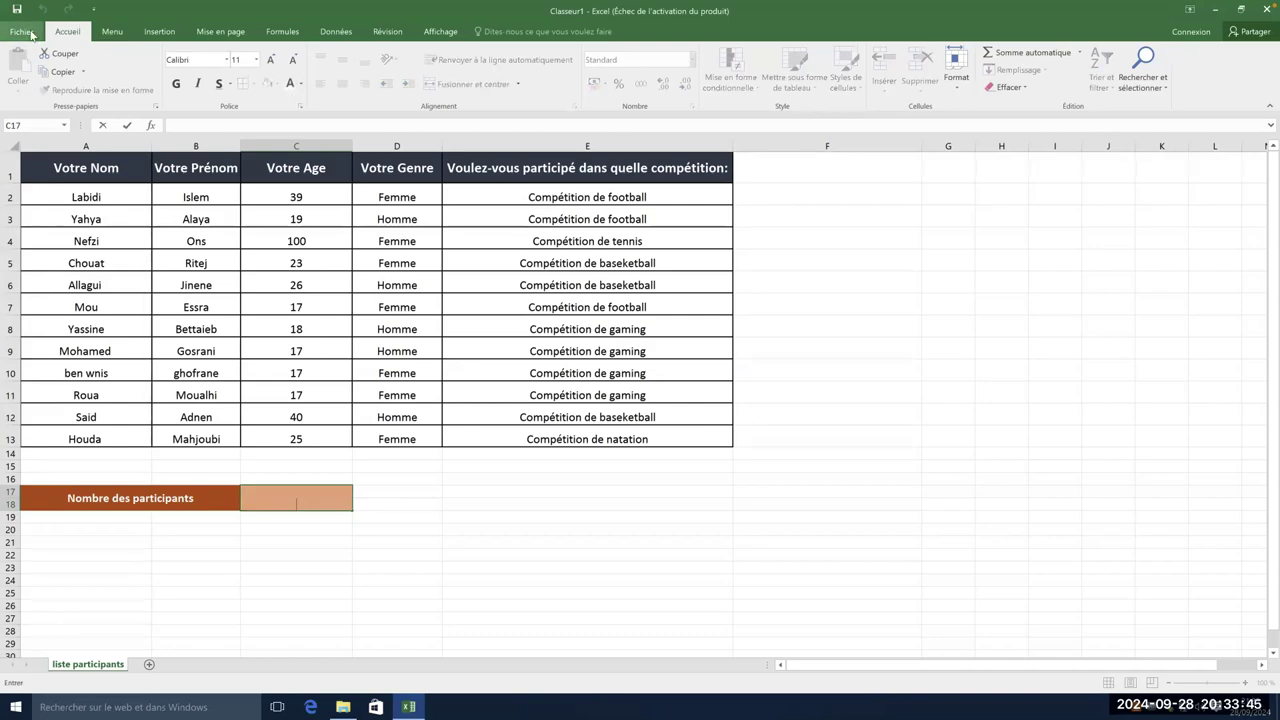
click(404, 502)
click(315, 497)
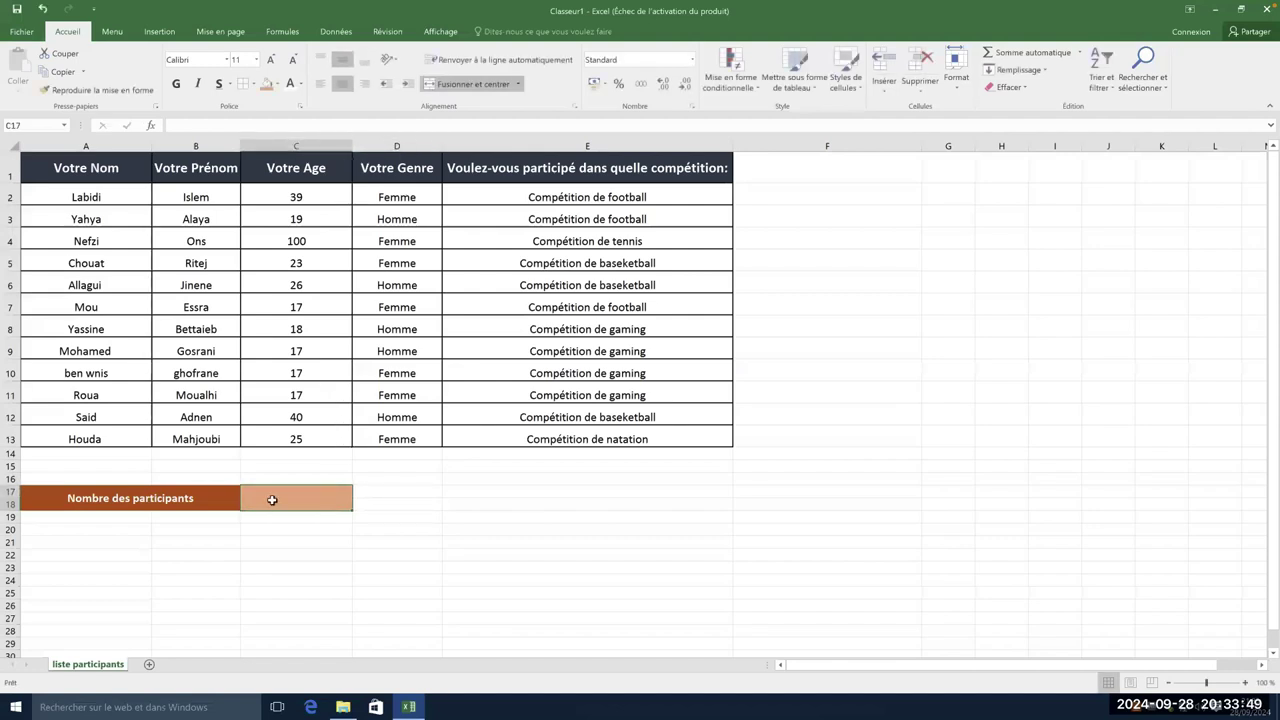
double_click(273, 501)
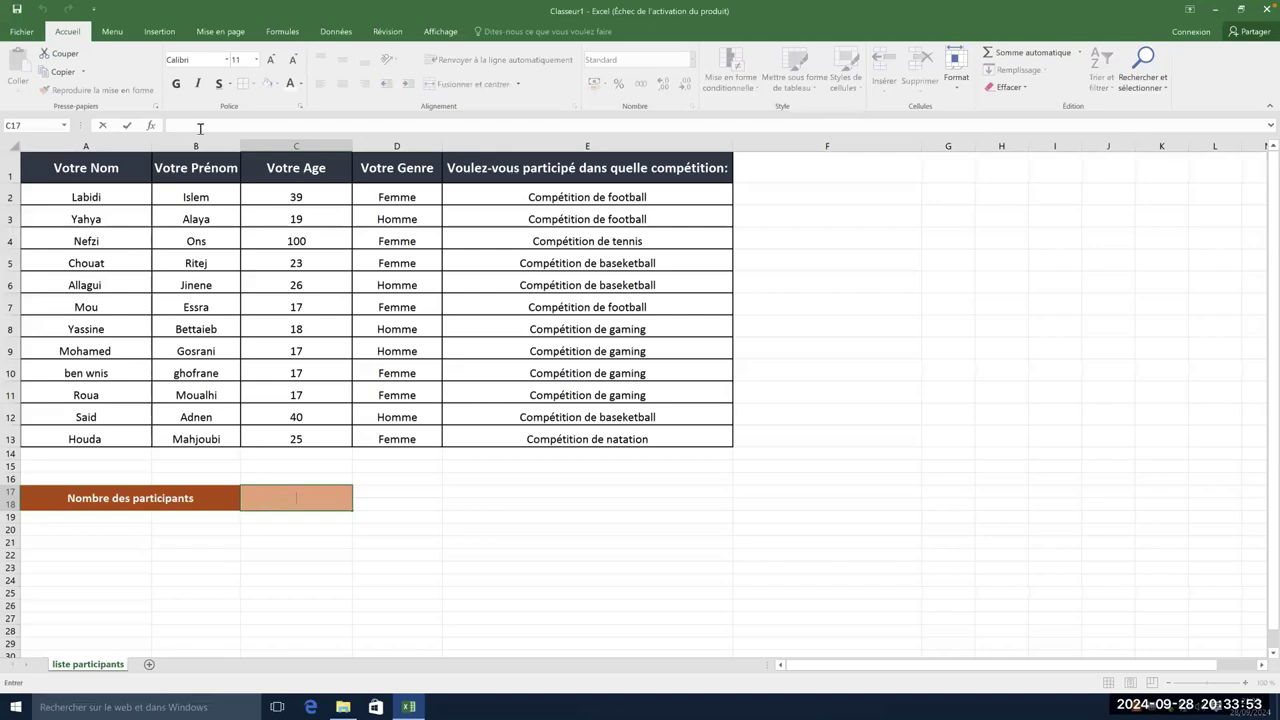
click(168, 127)
click(388, 526)
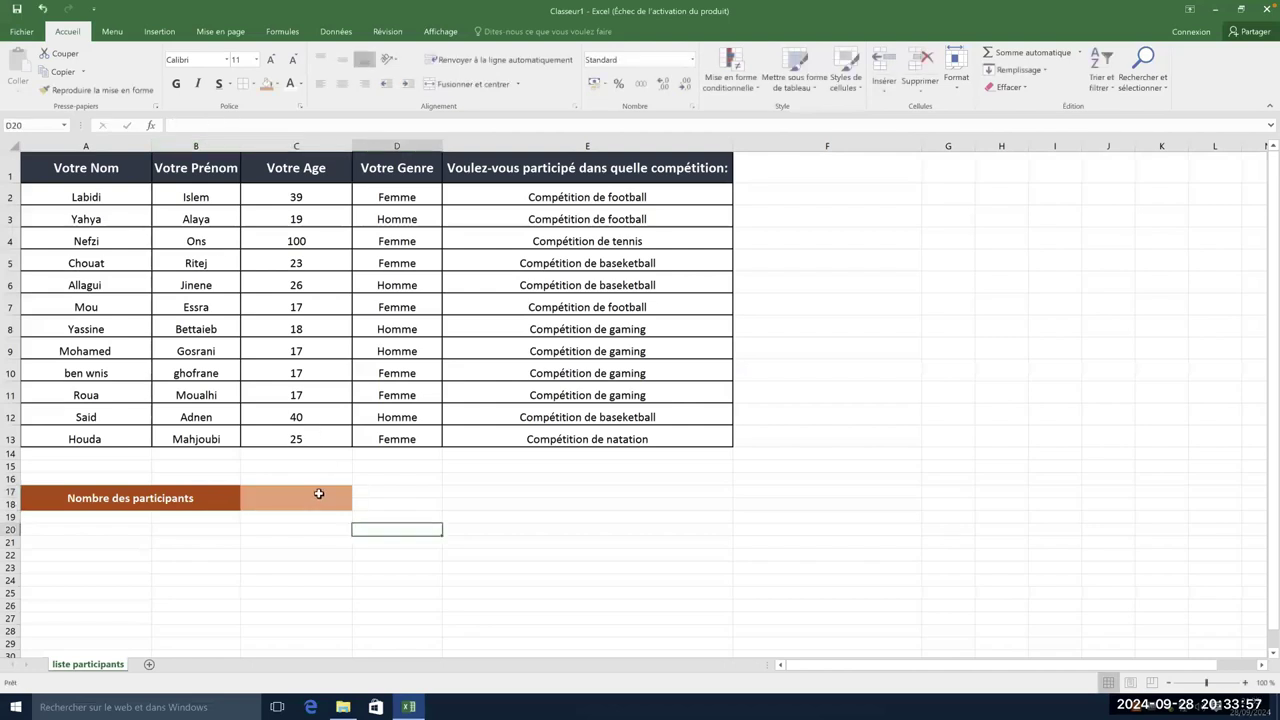
click(319, 492)
click(274, 128)
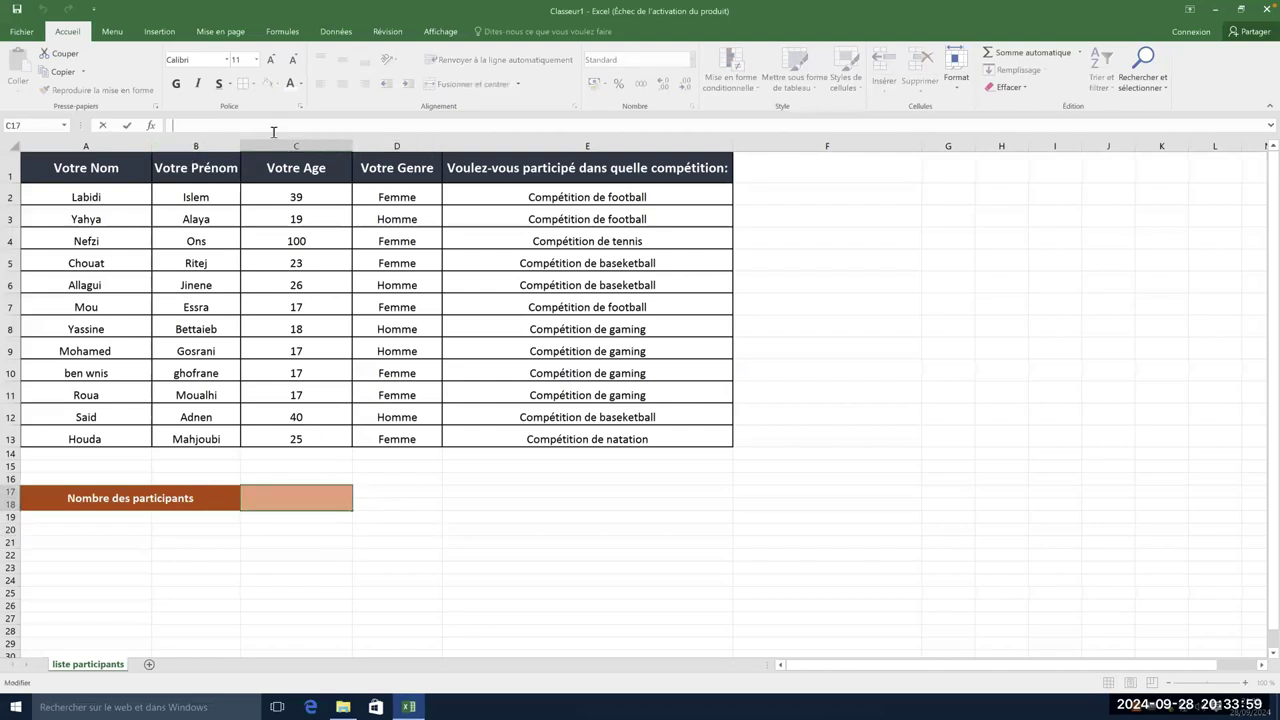
click(387, 522)
click(324, 505)
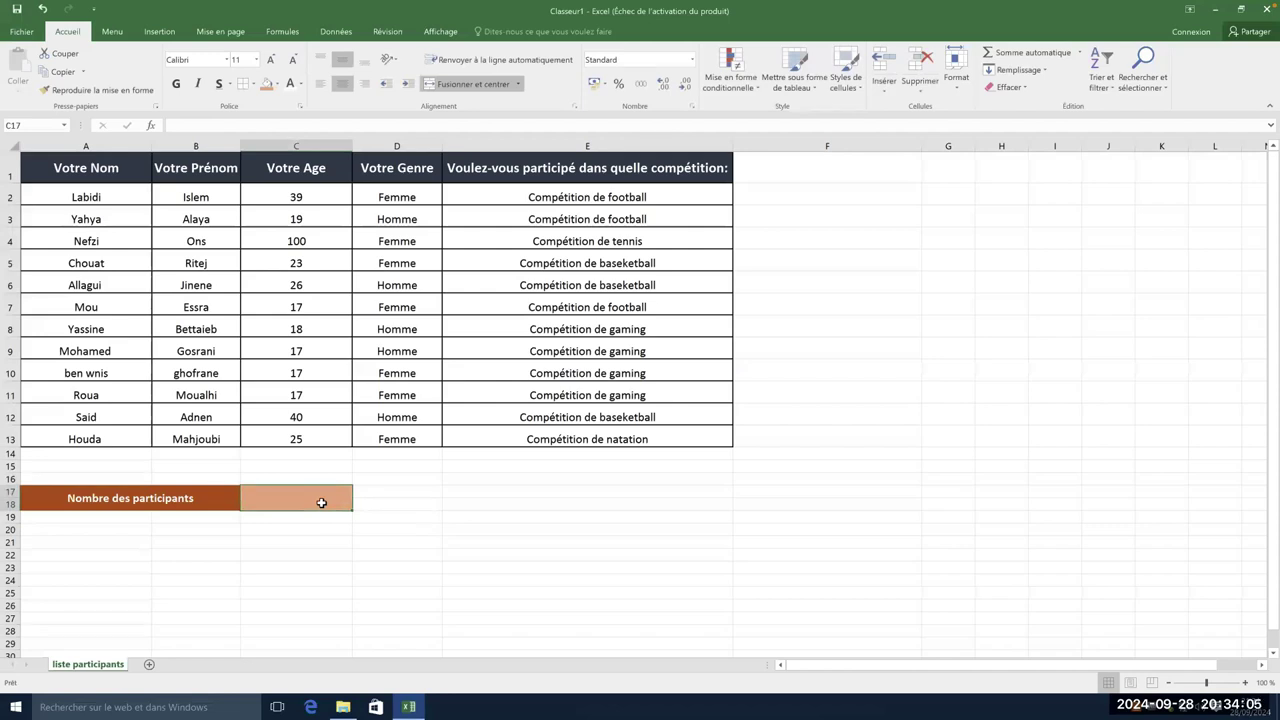
- Enter =NB(C2:C13) in the count cell so it shows 12 participants
text(=)
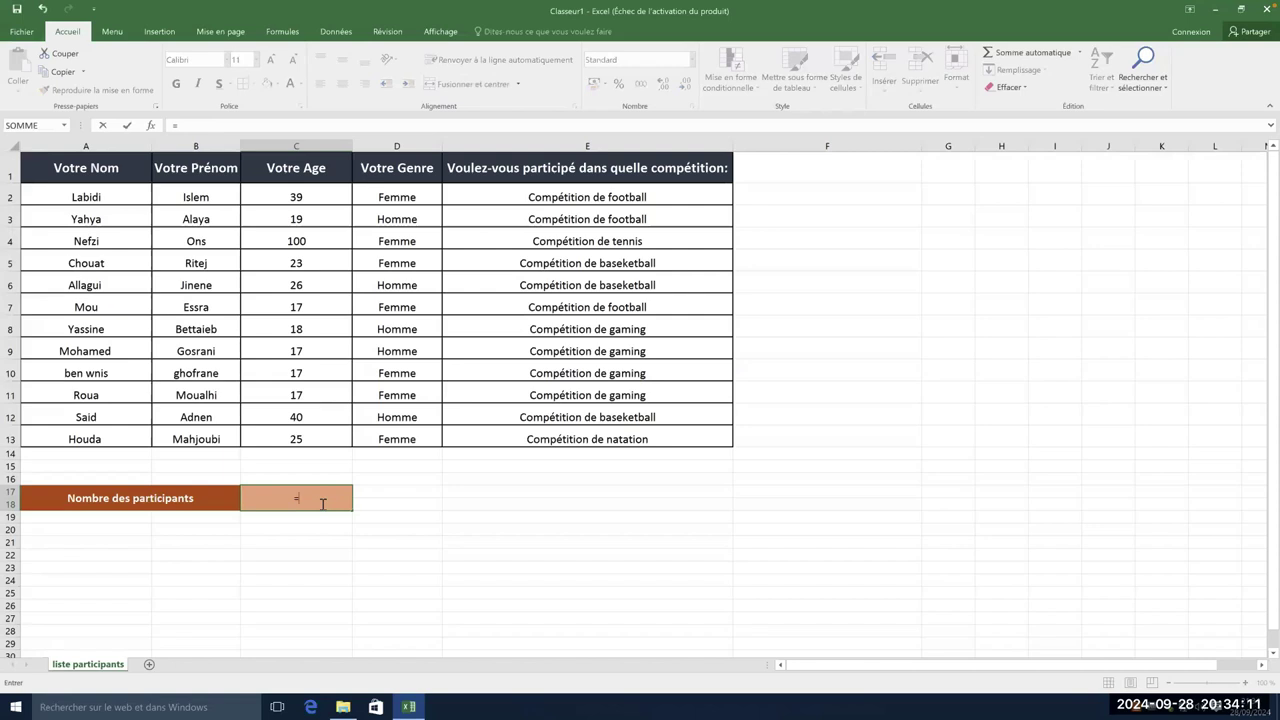
text(nb)
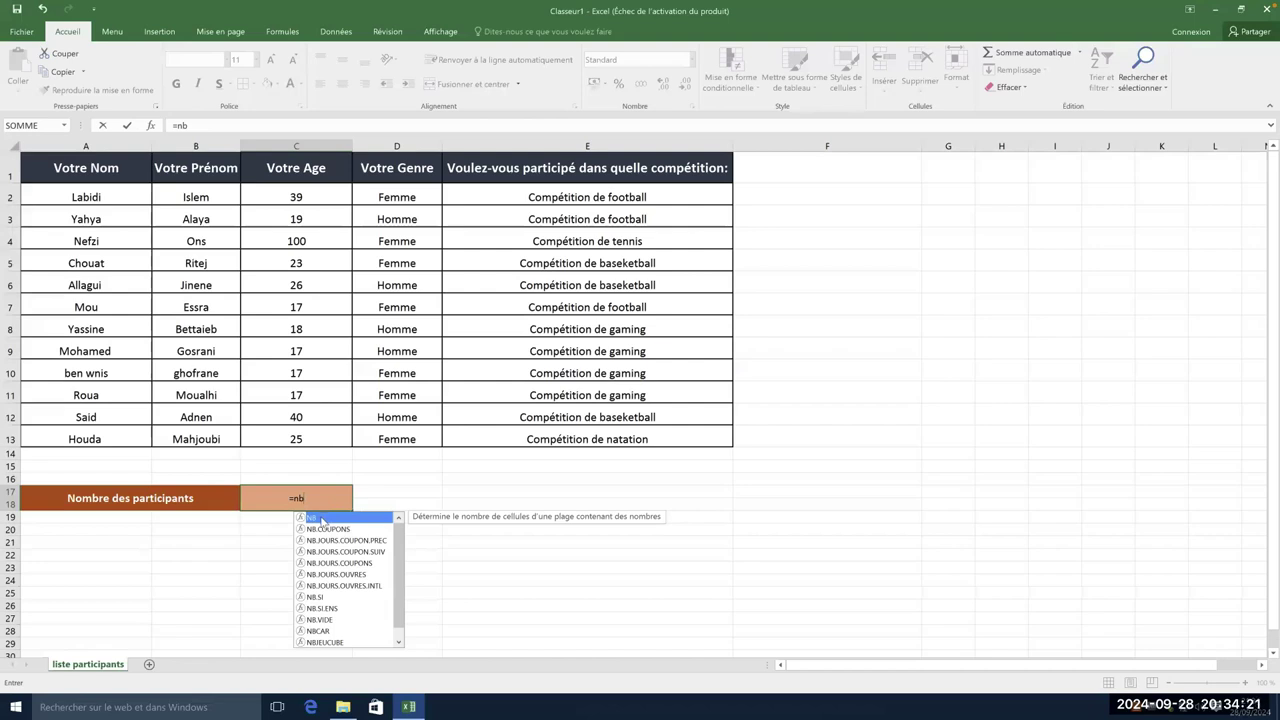
double_click(322, 520)
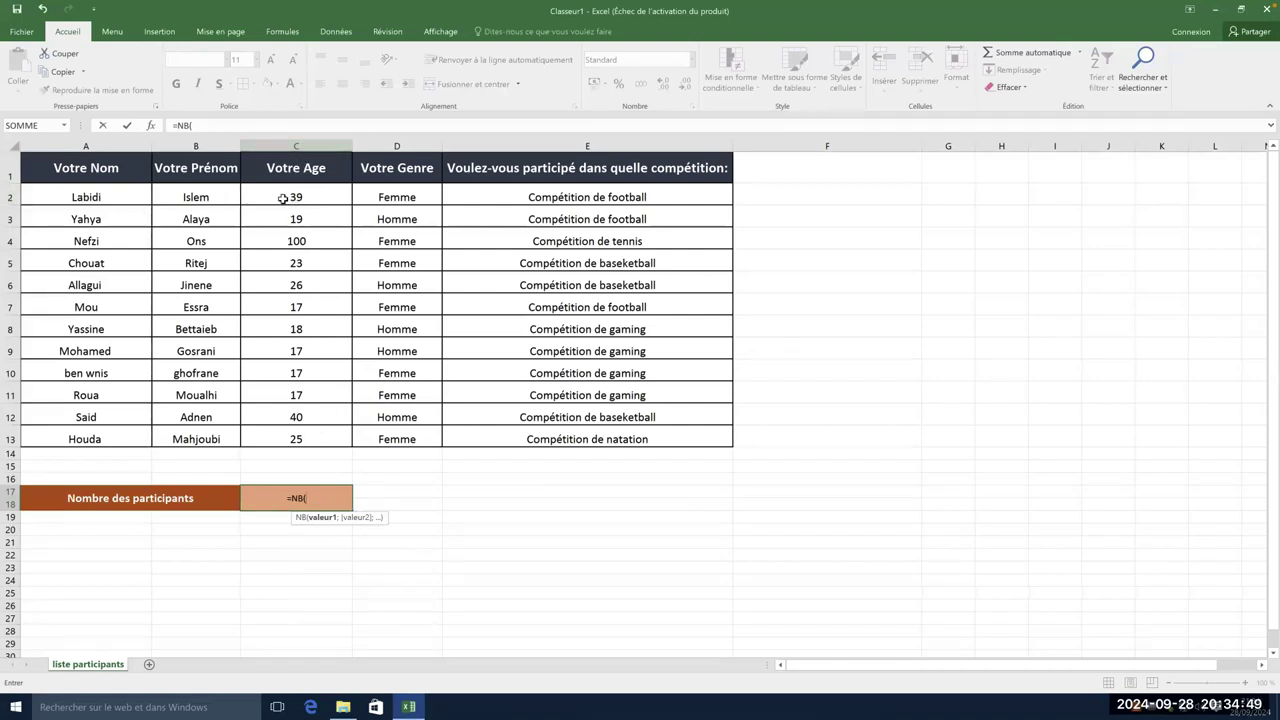
click(284, 197)
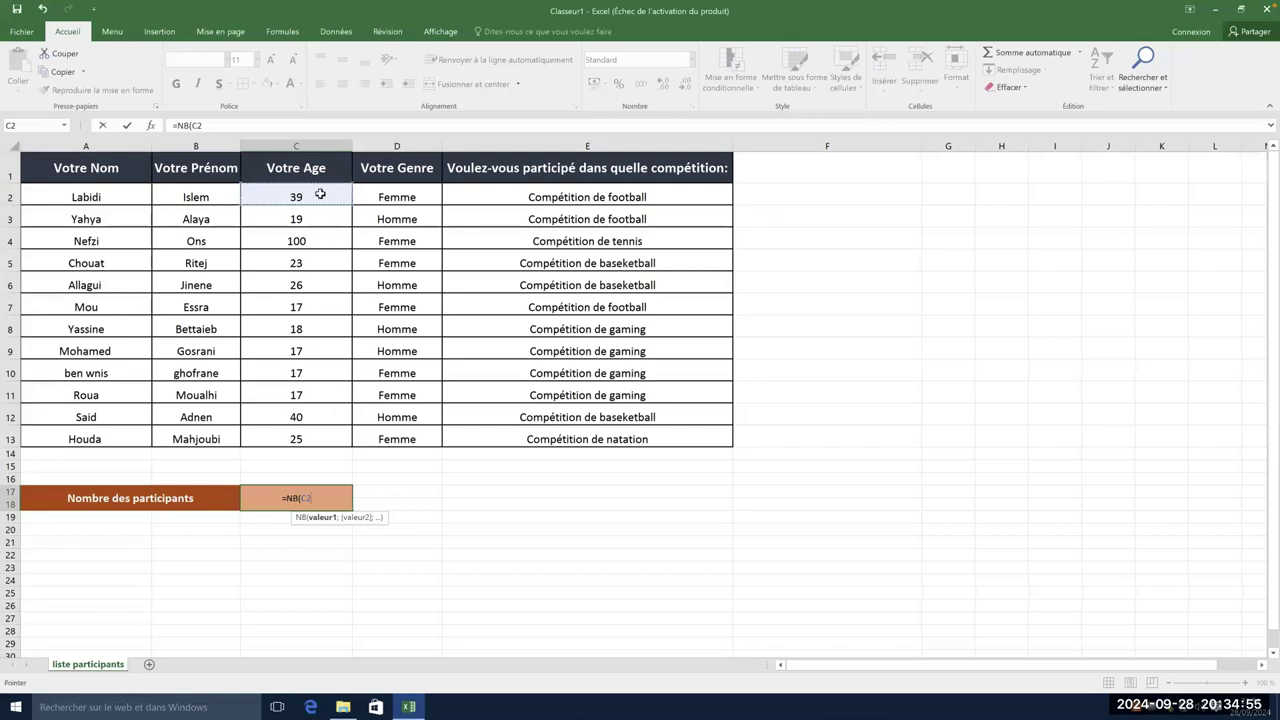
drag(320, 193, 306, 437)
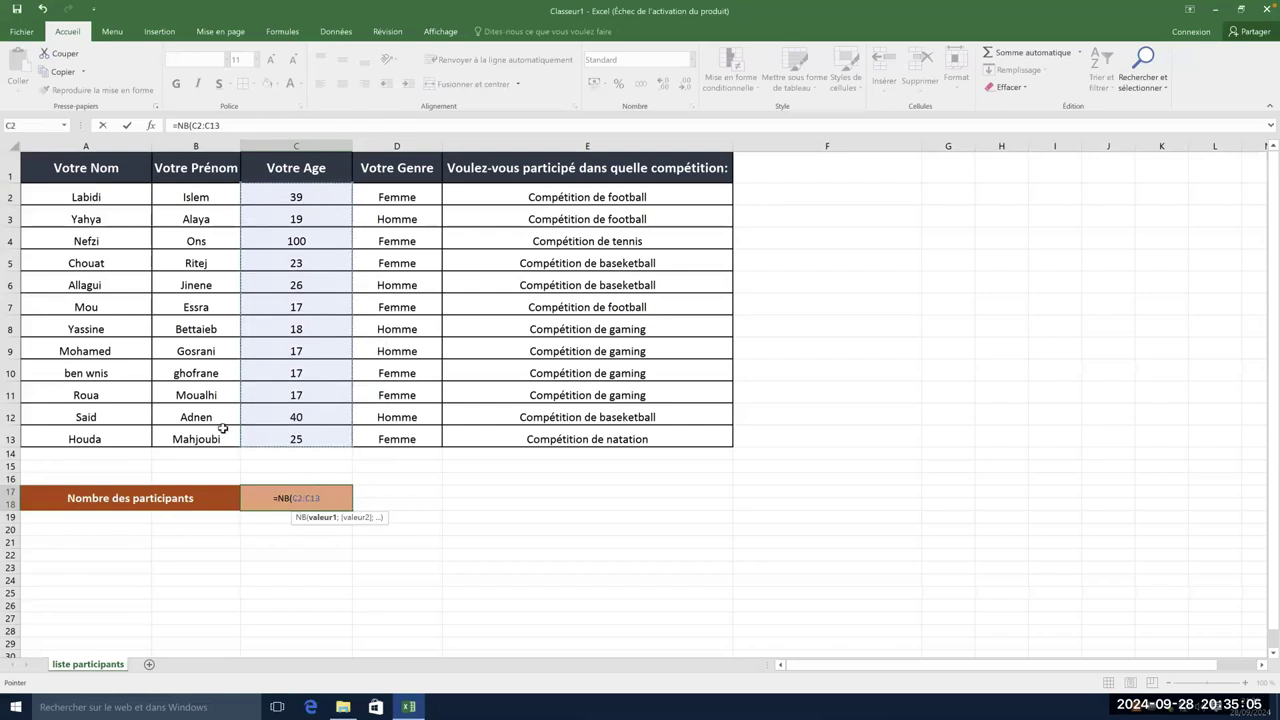
click(305, 498)
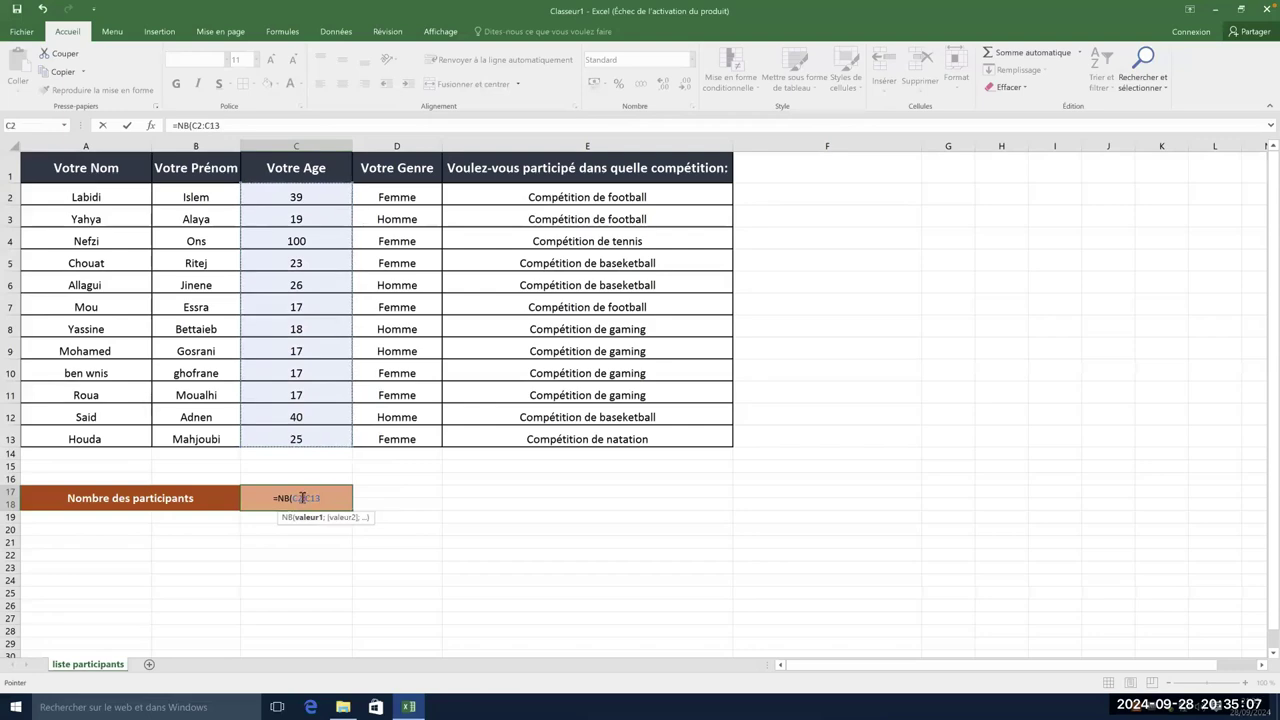
key(Right)
key(Right)
key(Right)
key(Right)
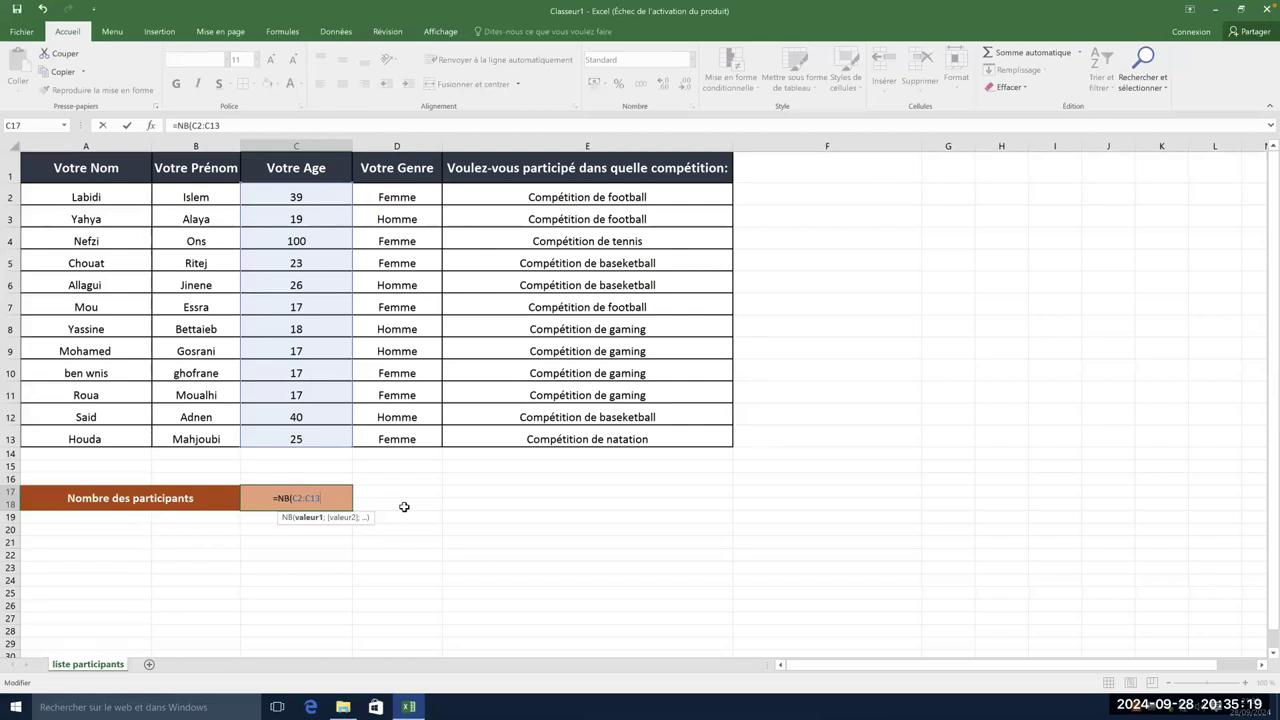
text())
key(Return)
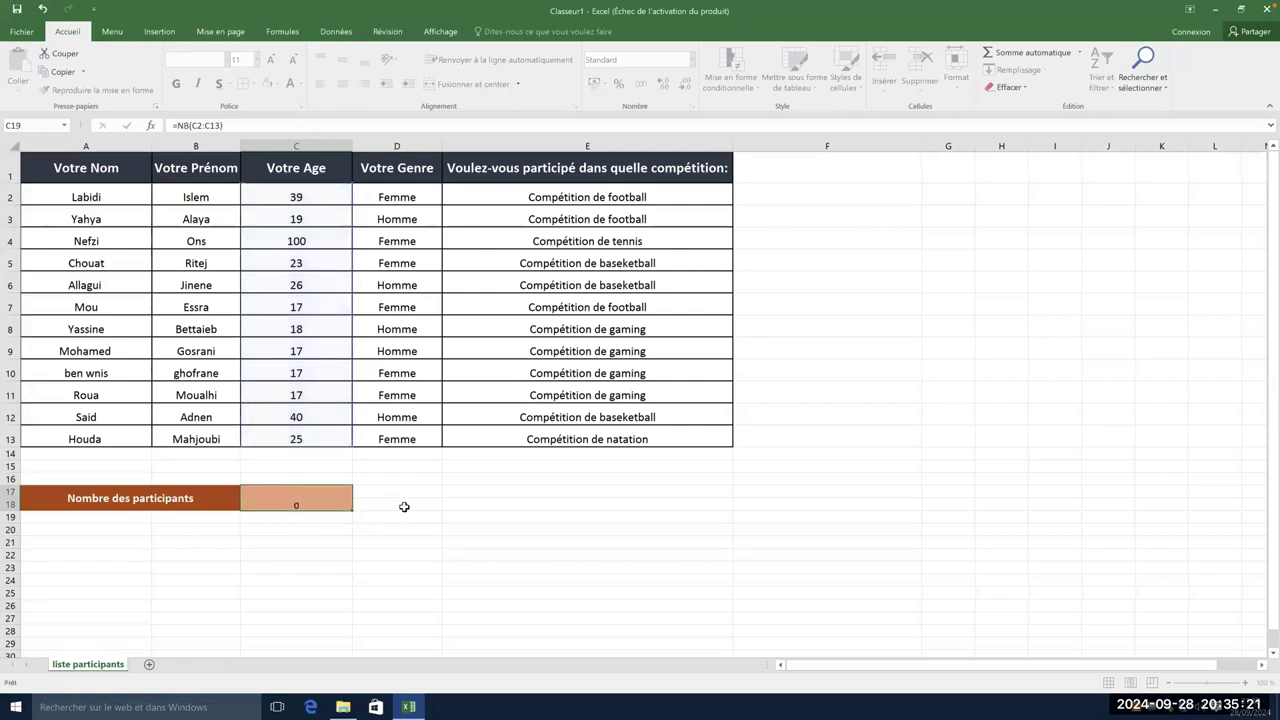
click(336, 498)
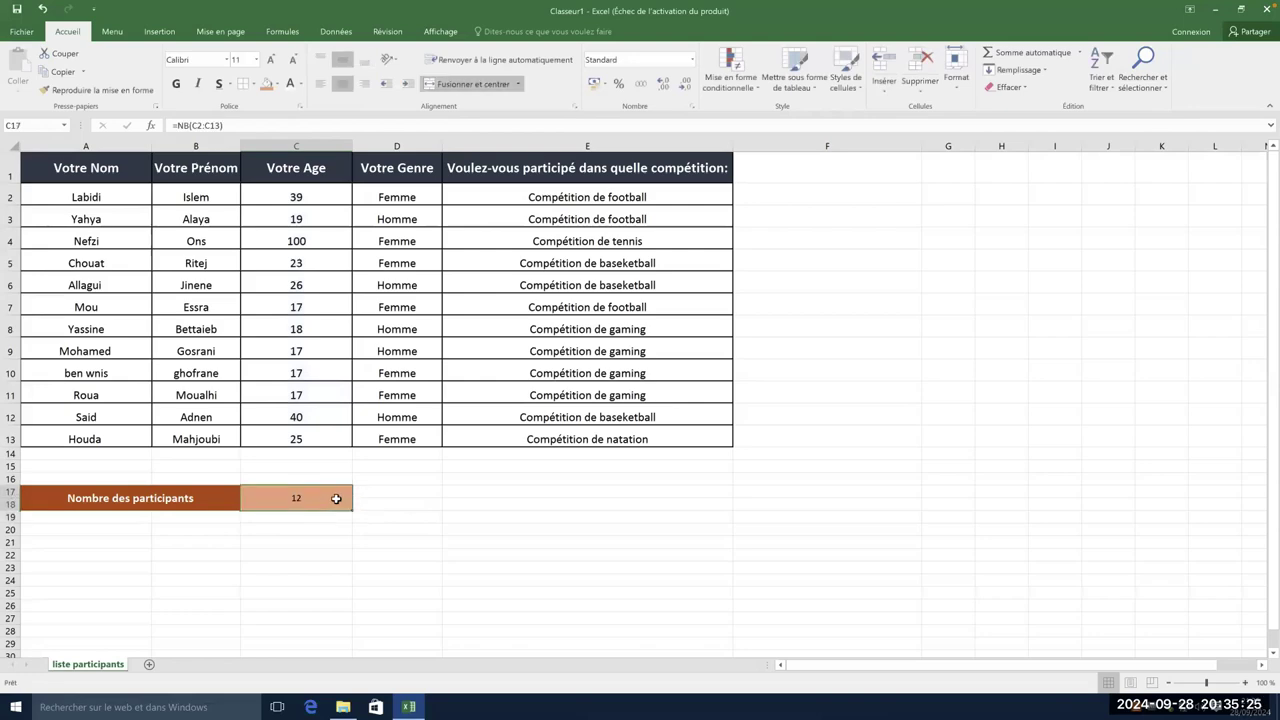
double_click(336, 498)
drag(321, 498, 296, 498)
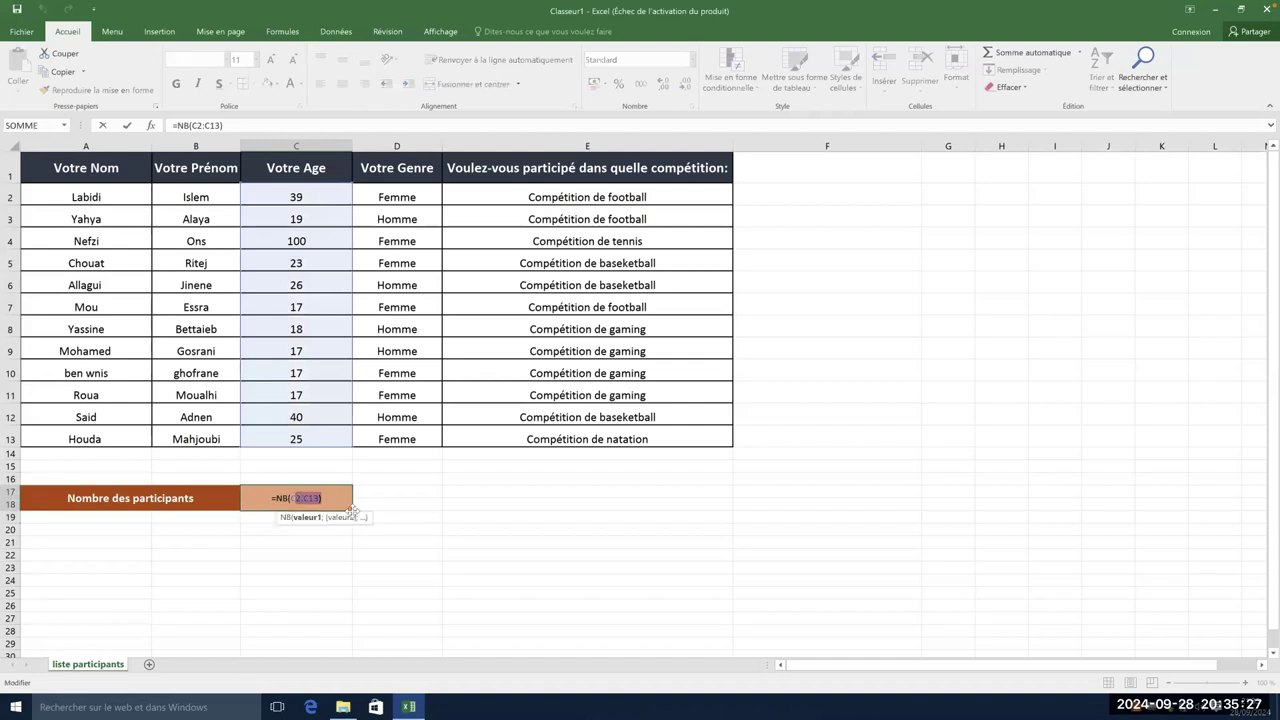
key(BackSpace)
text(C2)
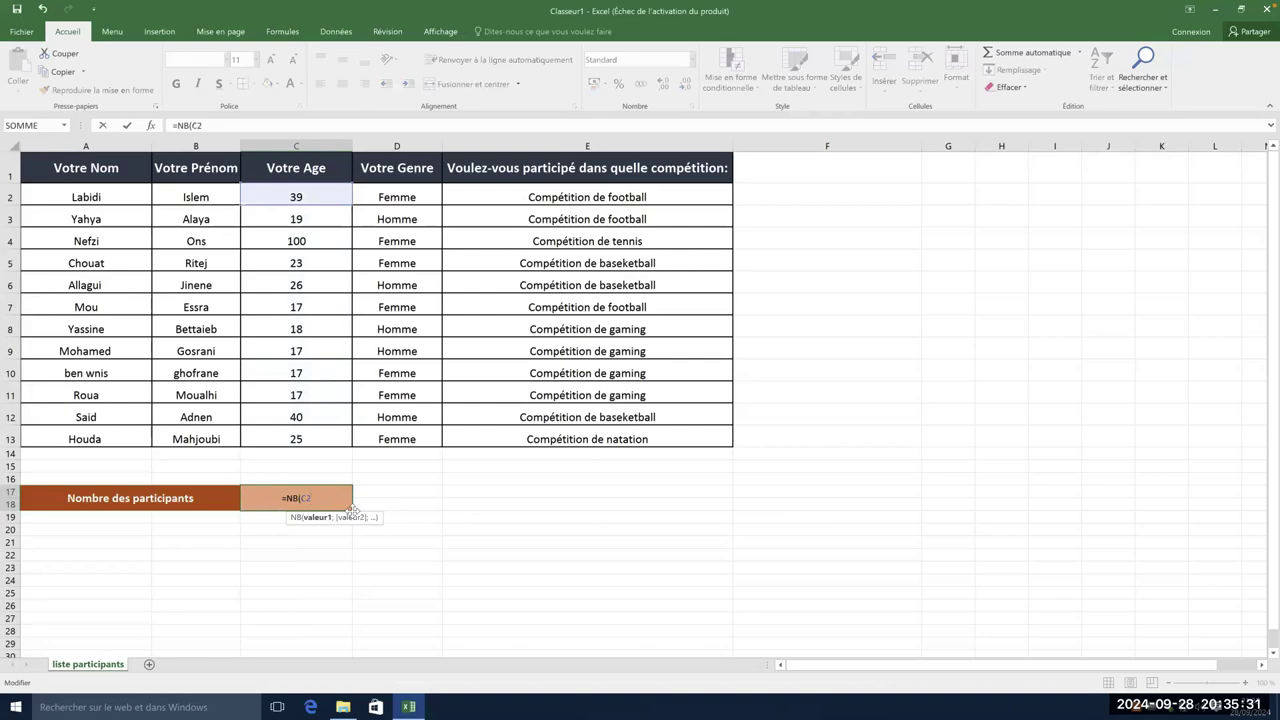
text(:C13))
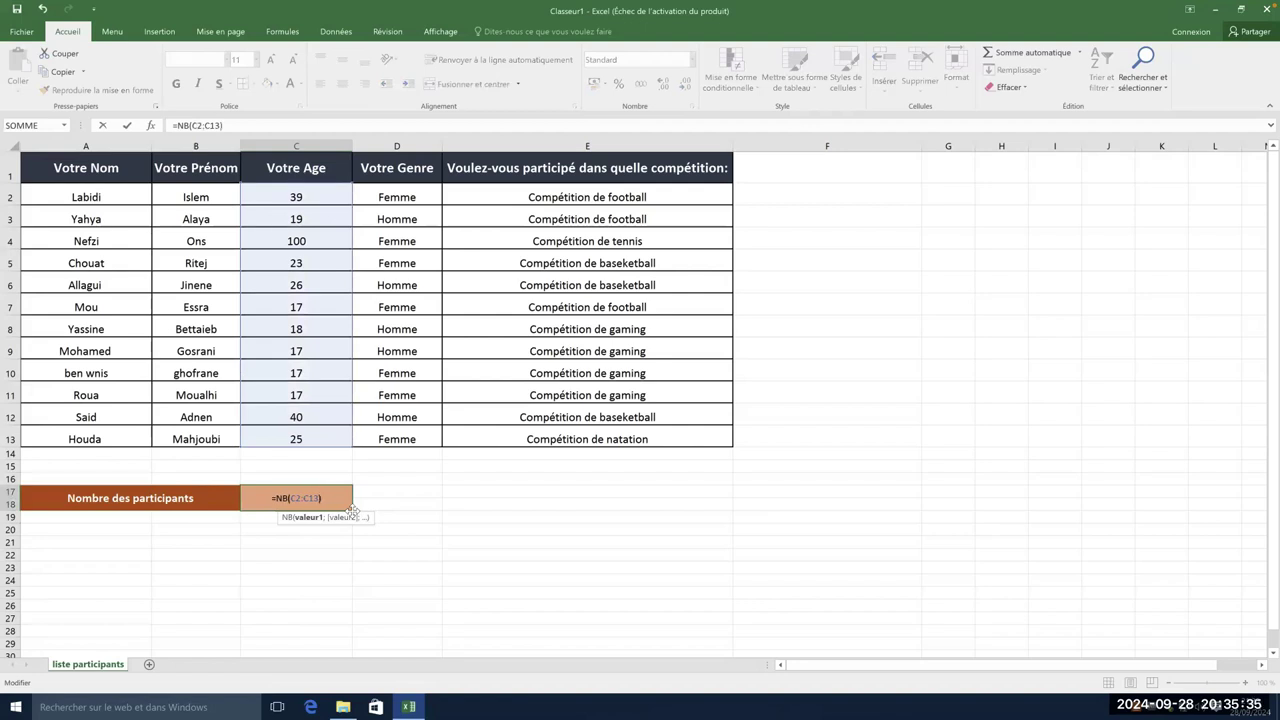
key(Return)
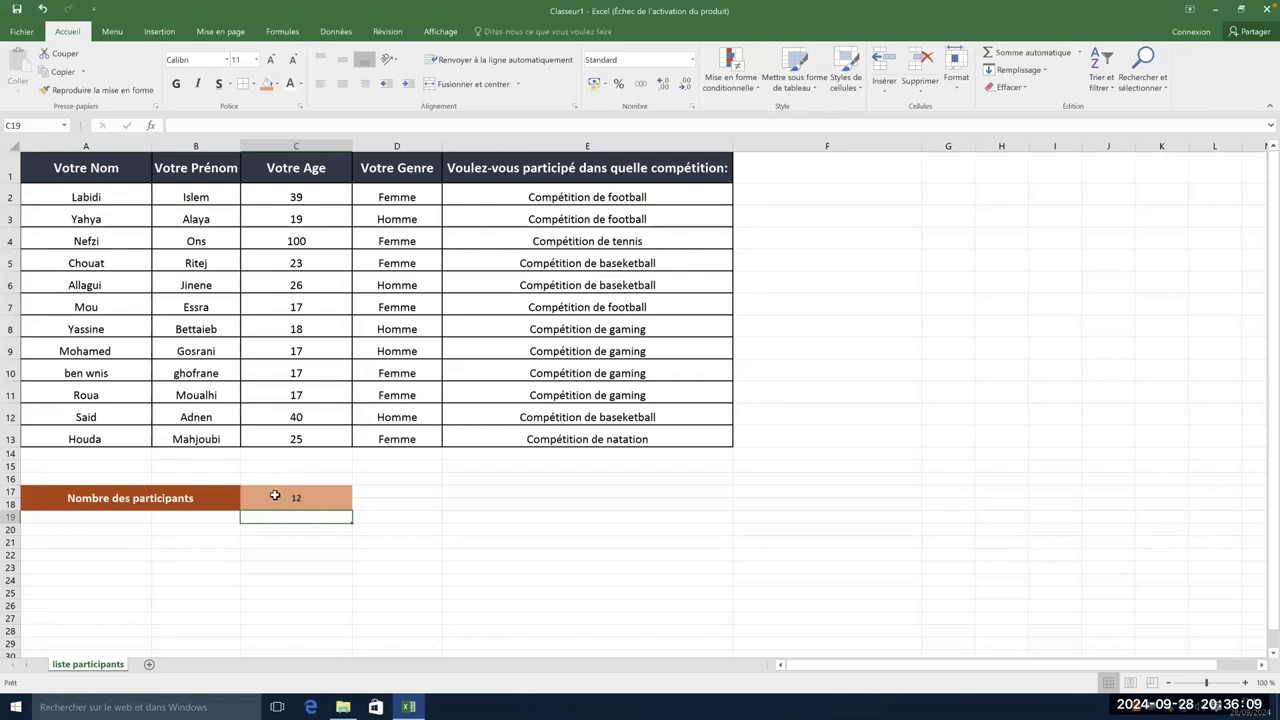
- Top-align the text of the table's data rows A2:E13
drag(112, 200, 634, 432)
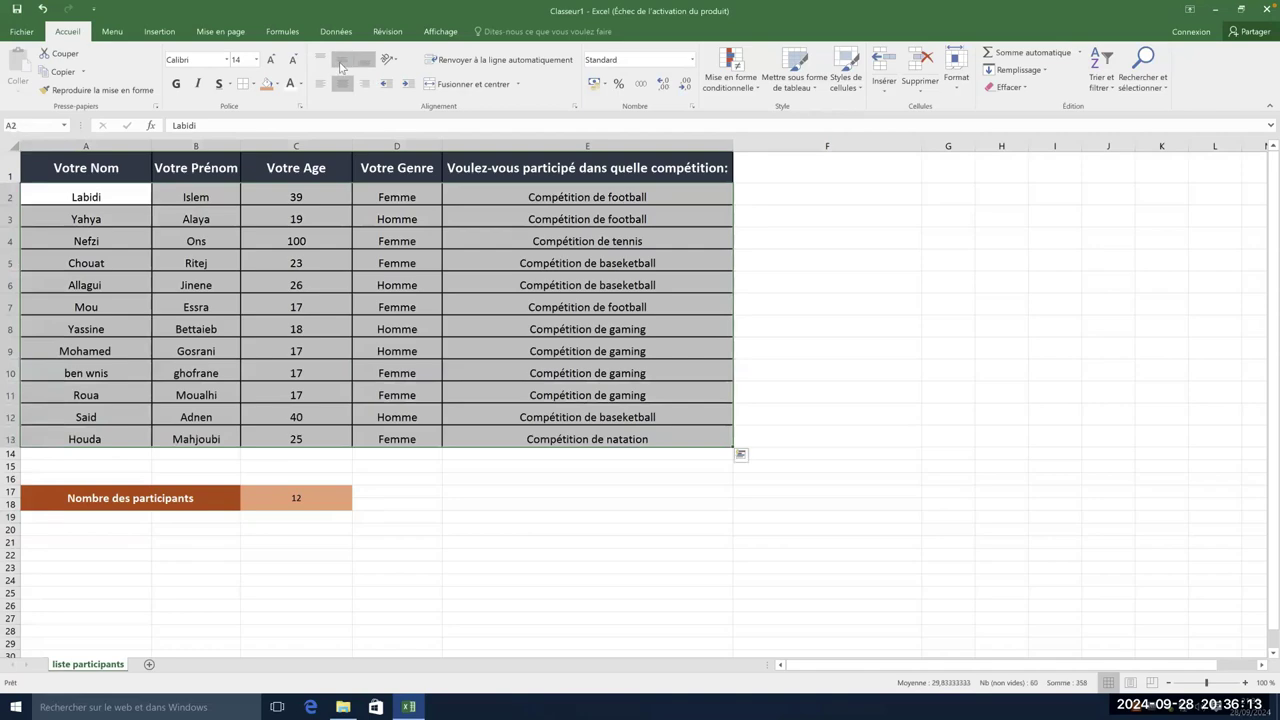
click(341, 62)
click(330, 553)
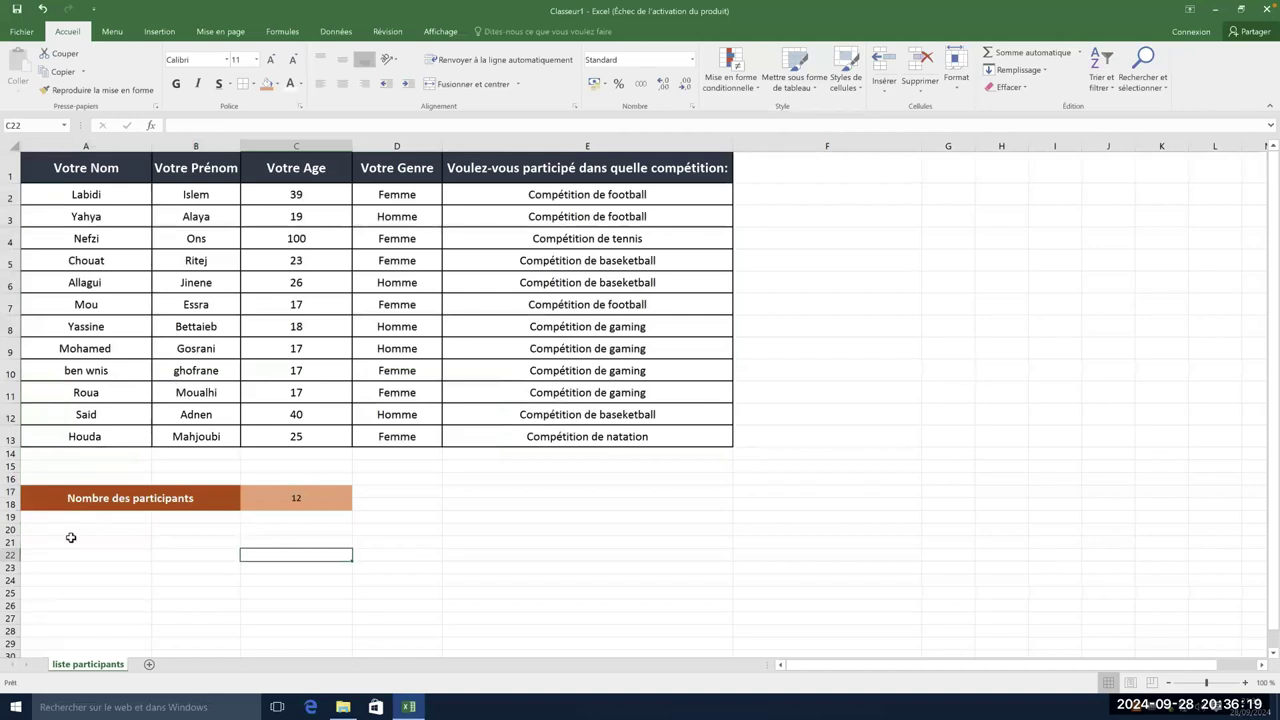
- Merge A20:B21 into one cell and C20:C21 into another
drag(60, 528, 210, 541)
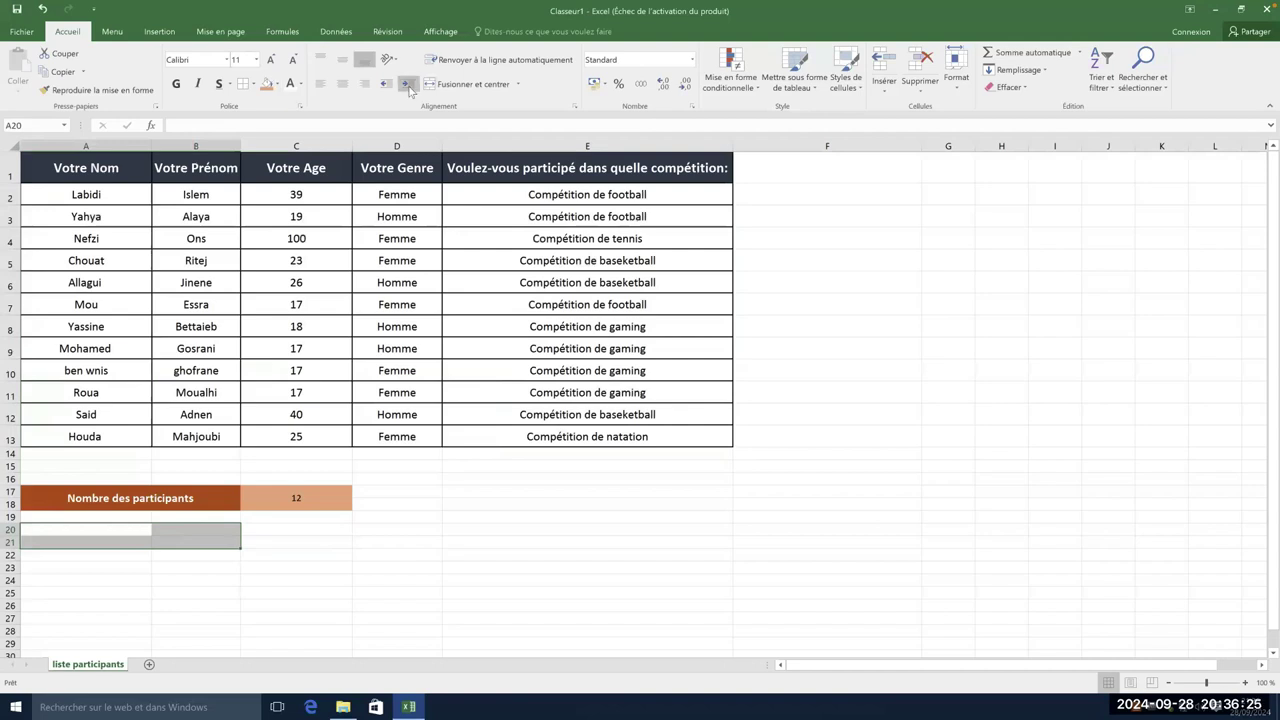
click(492, 88)
drag(297, 530, 298, 541)
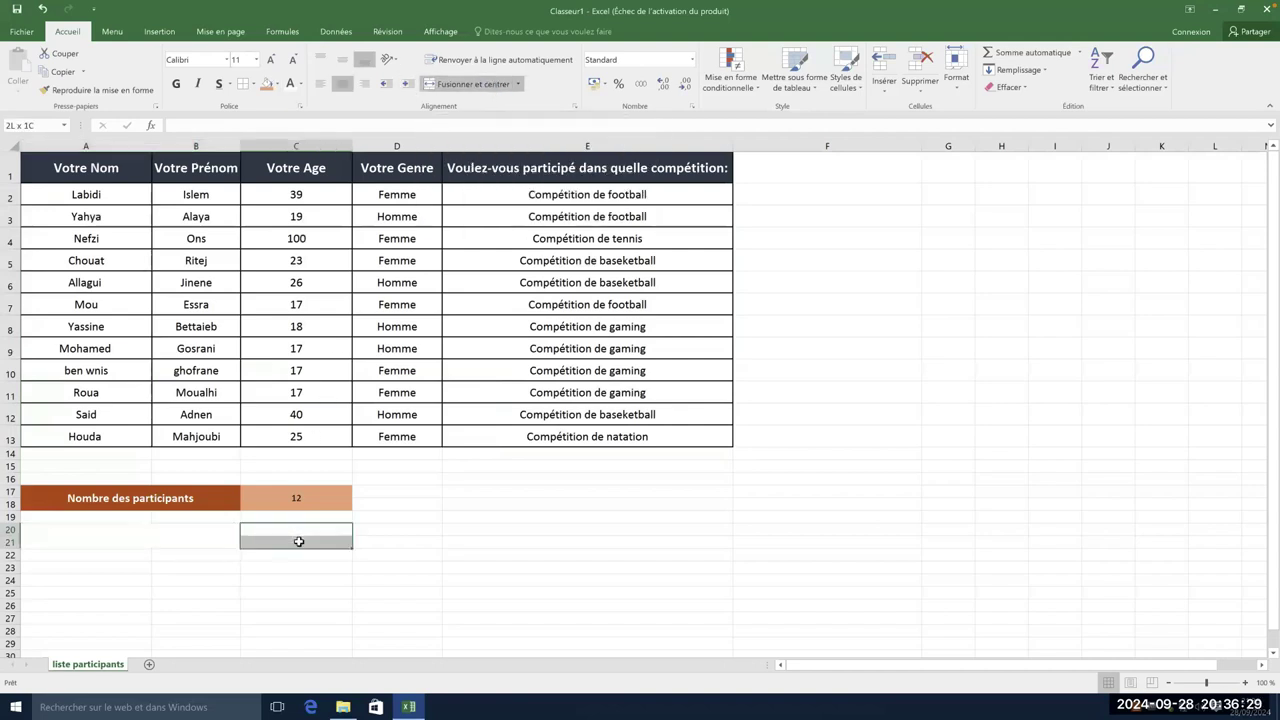
click(492, 86)
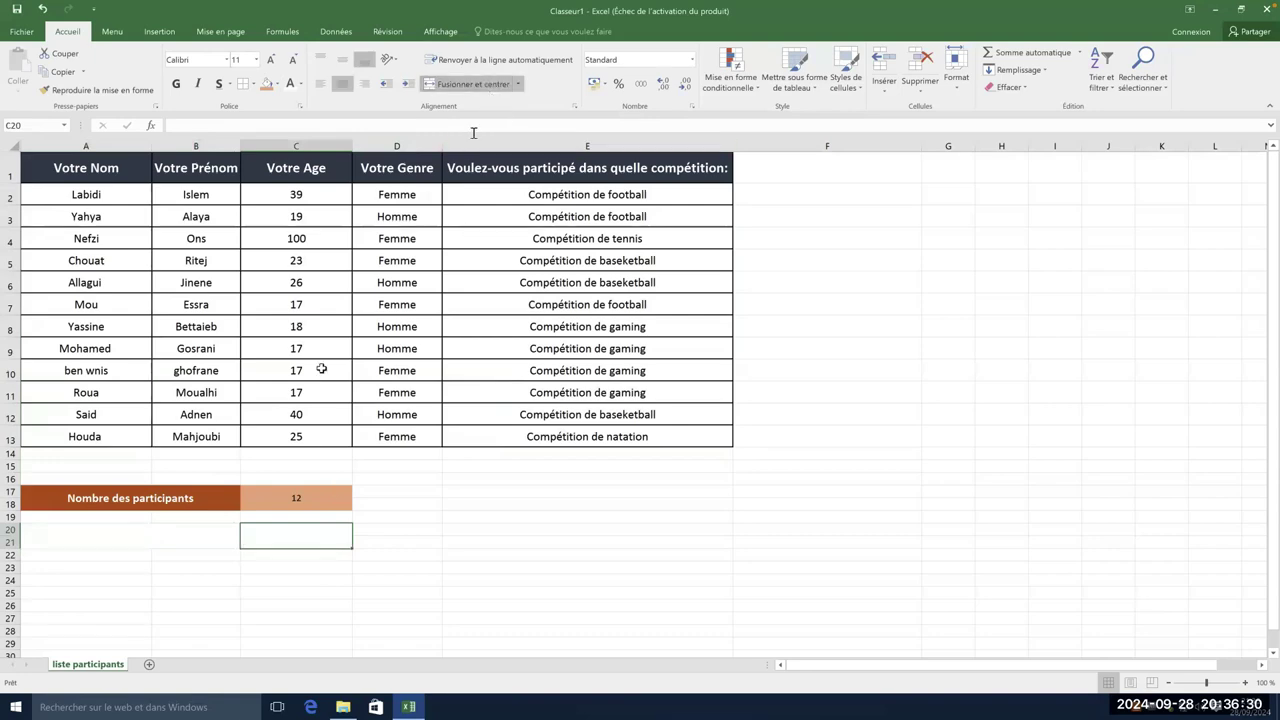
- Fill the merged A20 label cell gold and the C20 value cell light gold
click(174, 533)
click(277, 84)
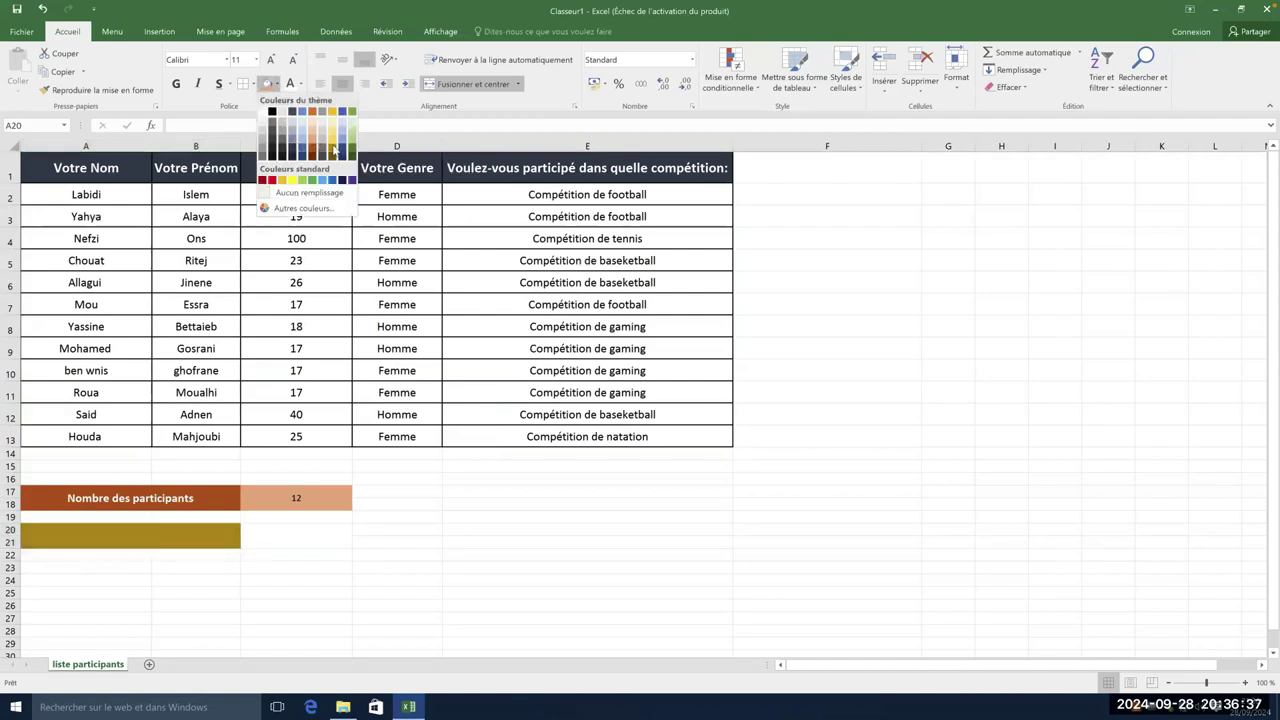
click(333, 148)
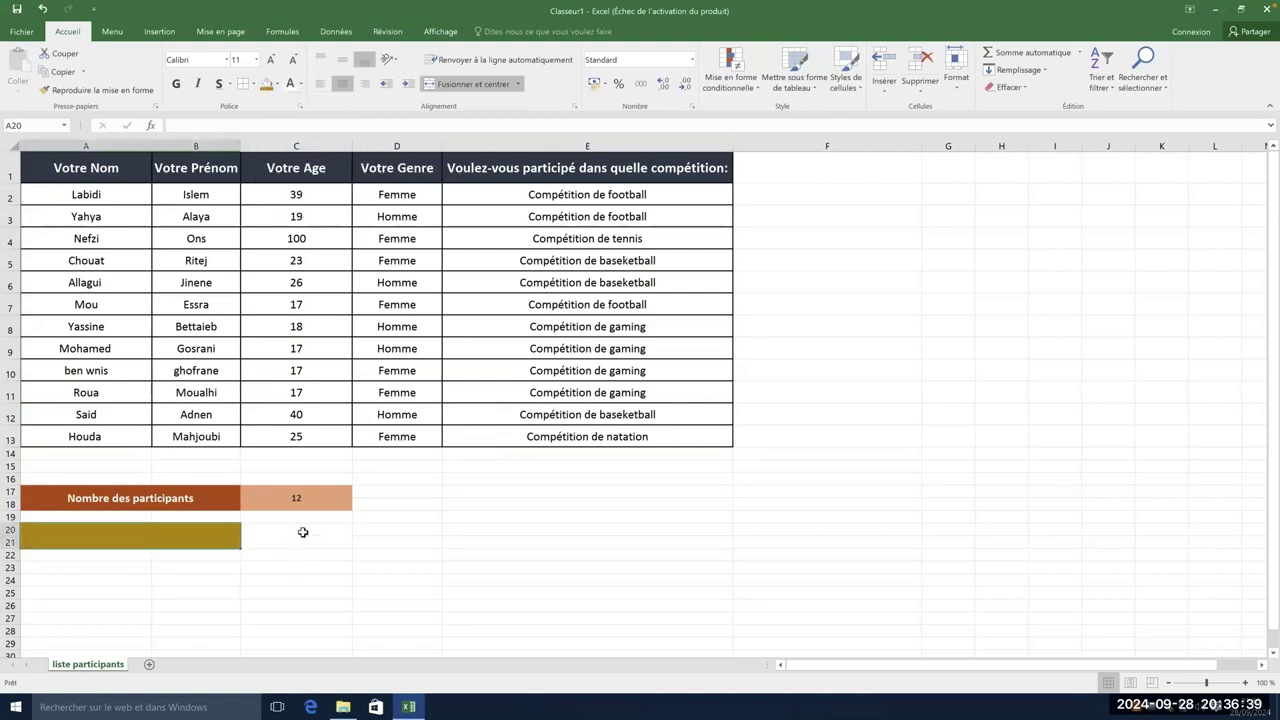
click(300, 533)
click(277, 84)
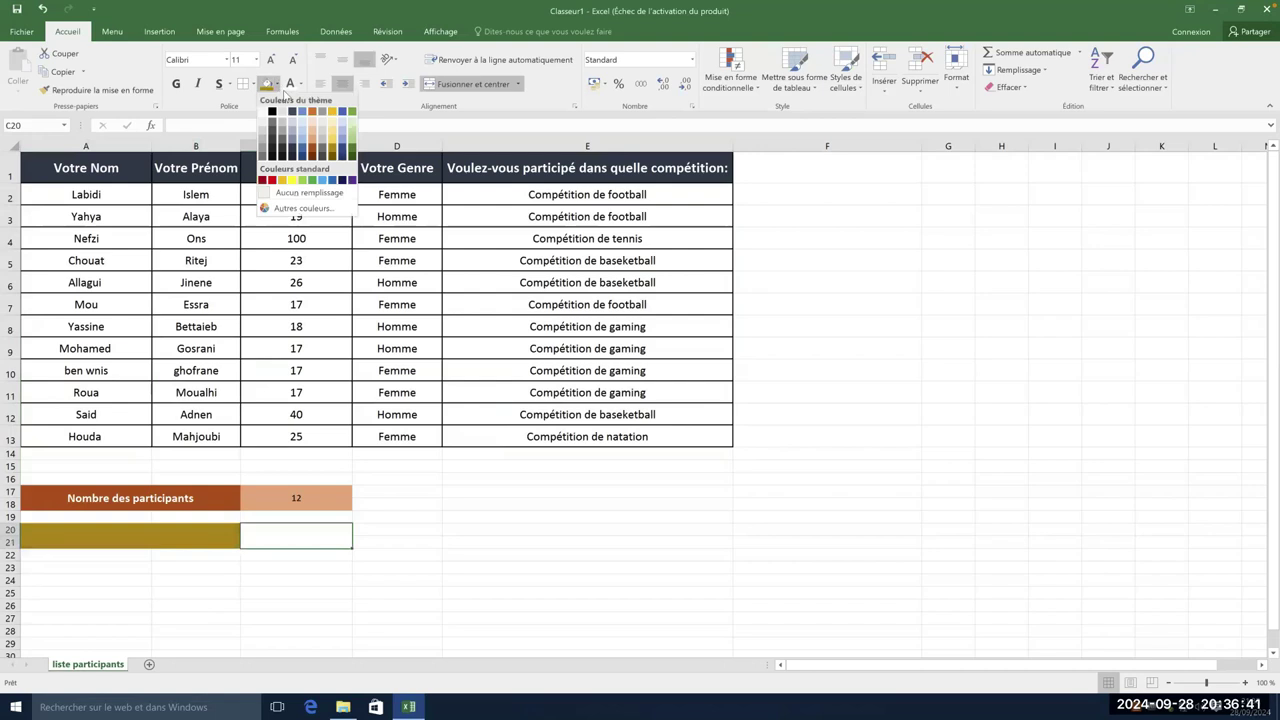
click(333, 146)
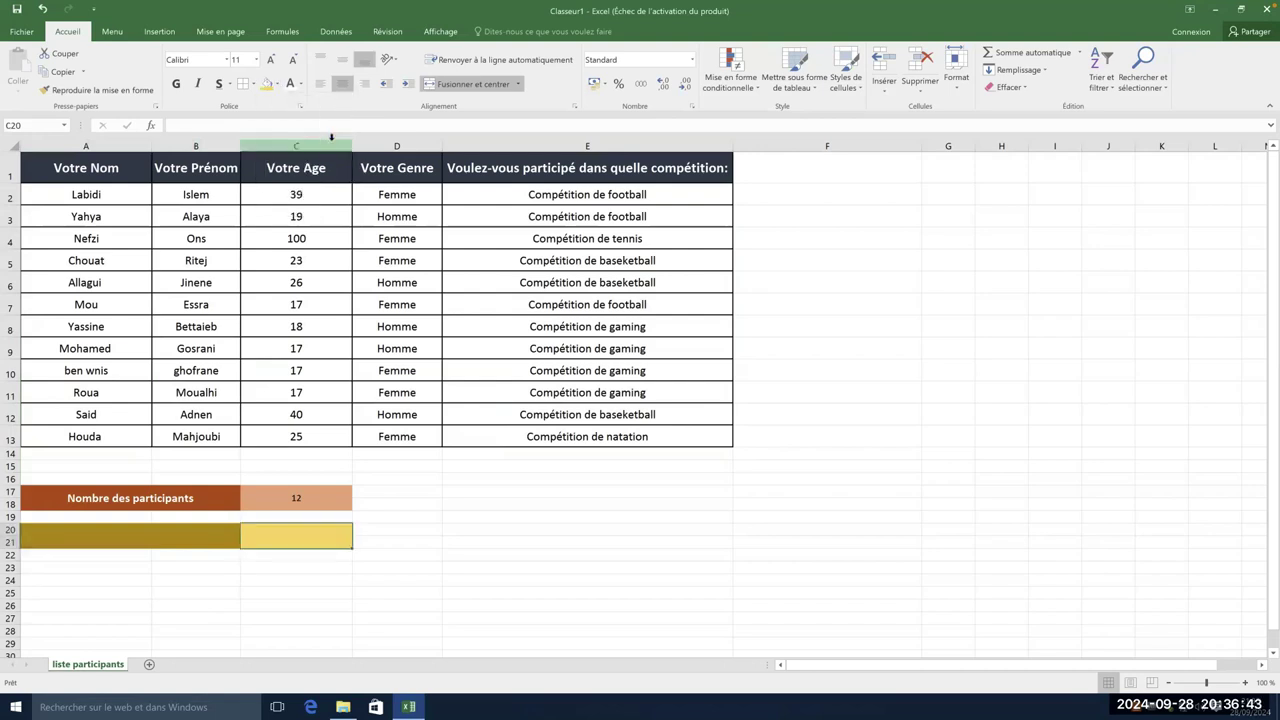
click(143, 533)
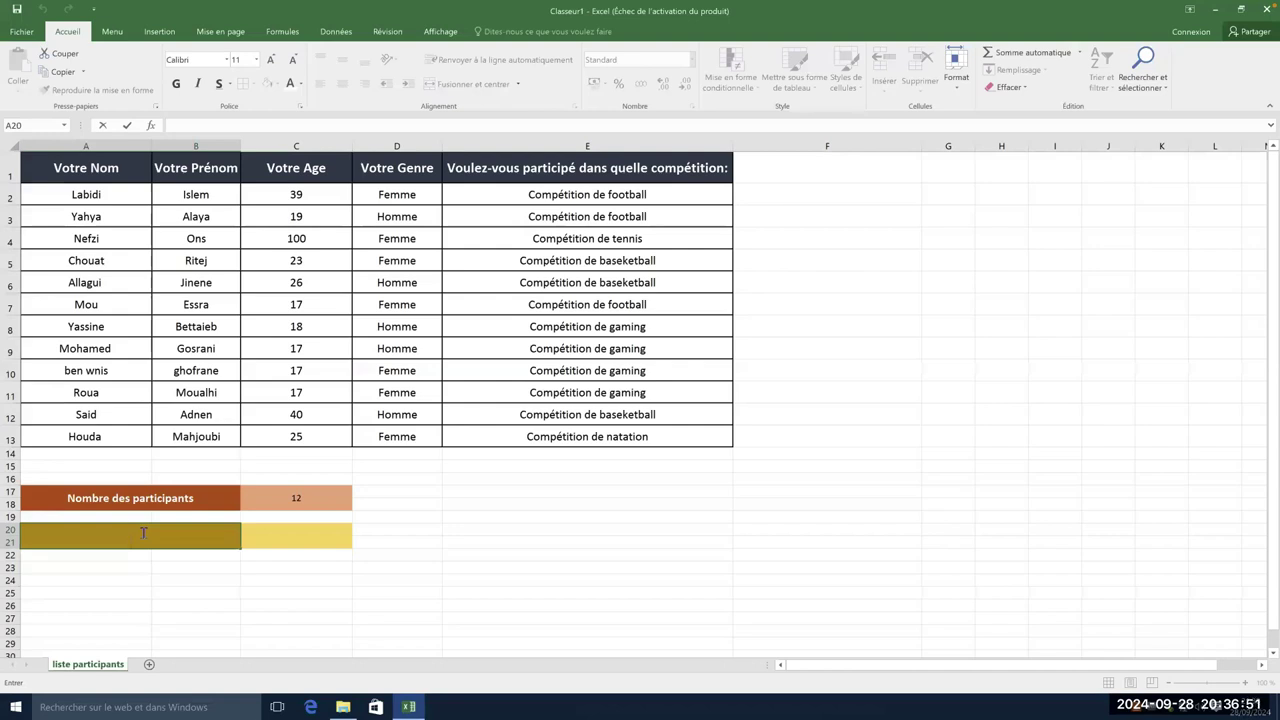
- Enter the label 'Nombre des Femmes participantes' in the merged A20 cell
text(Nombre des Femmes participantes)
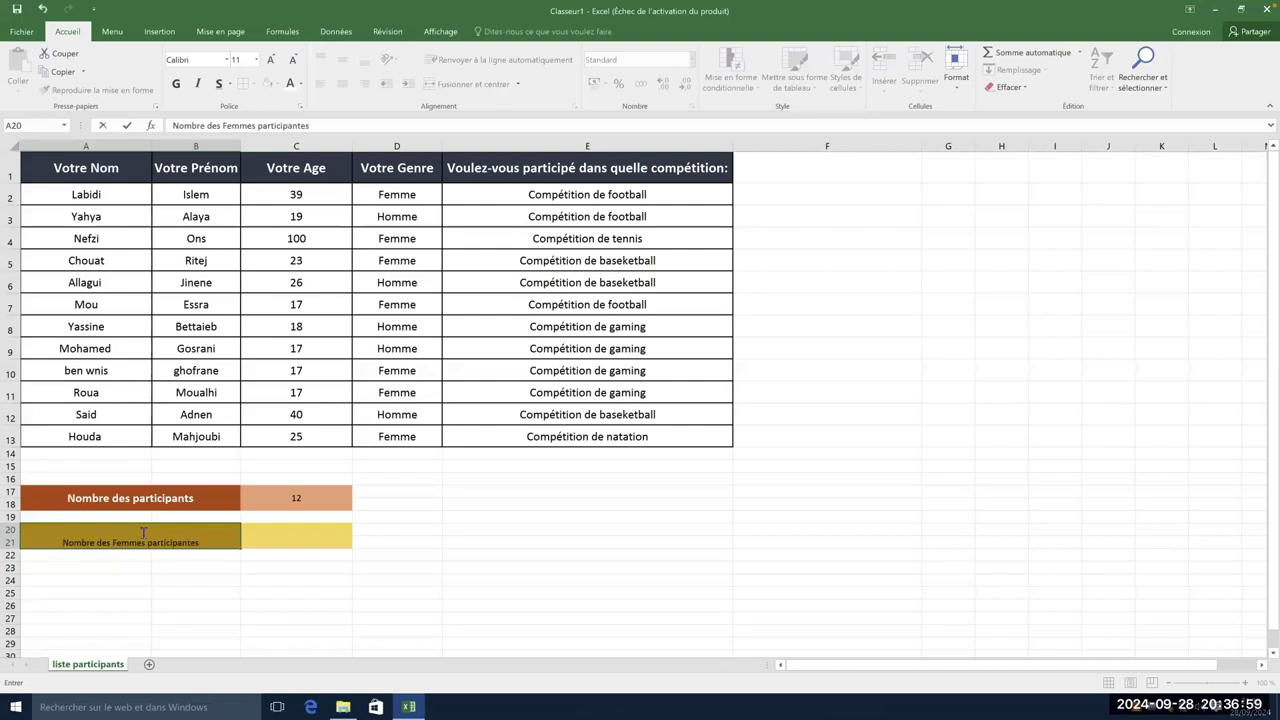
click(263, 531)
click(177, 537)
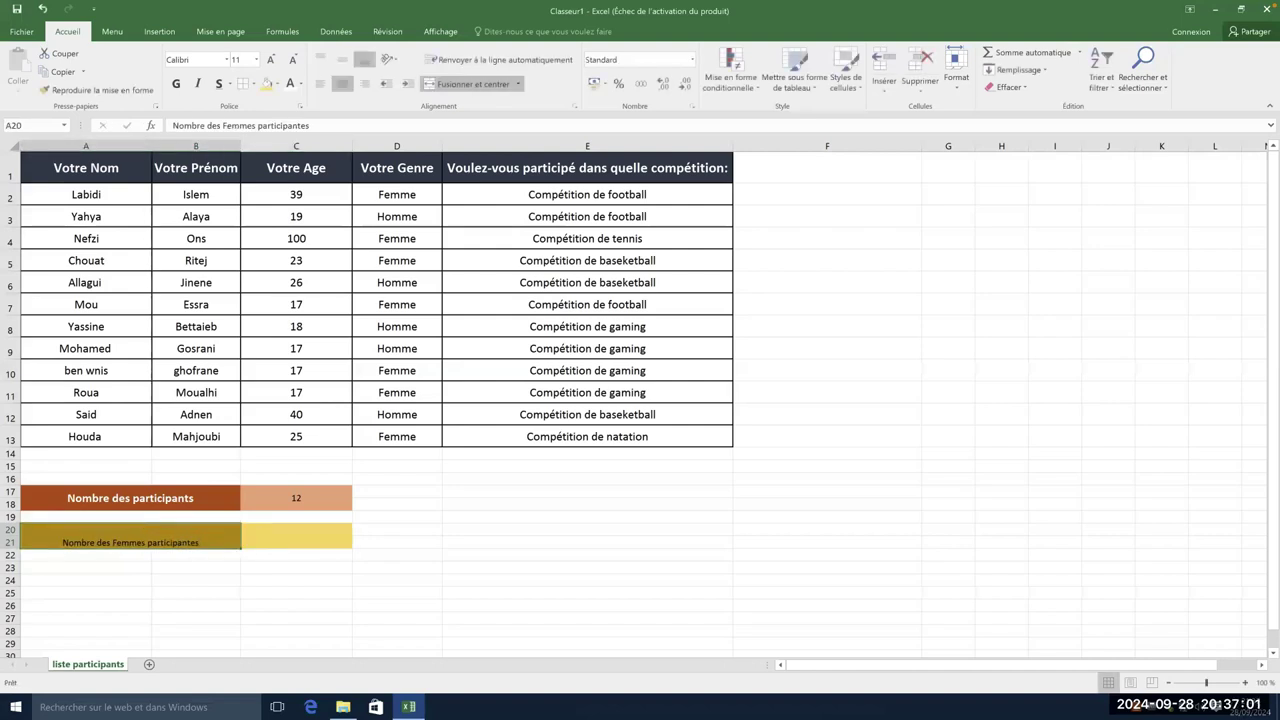
double_click(196, 538)
drag(198, 538, 60, 533)
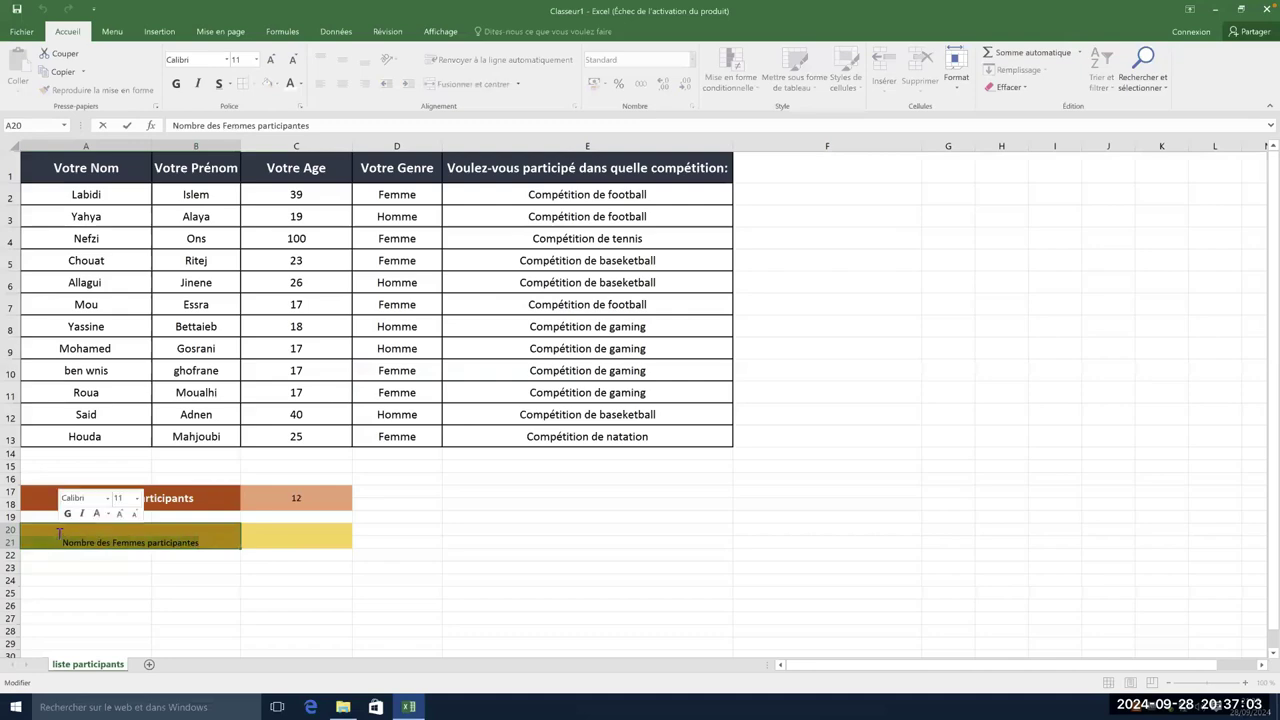
- Make the women-count label bold, size 14, and vertically centred
click(177, 86)
click(268, 60)
click(268, 60)
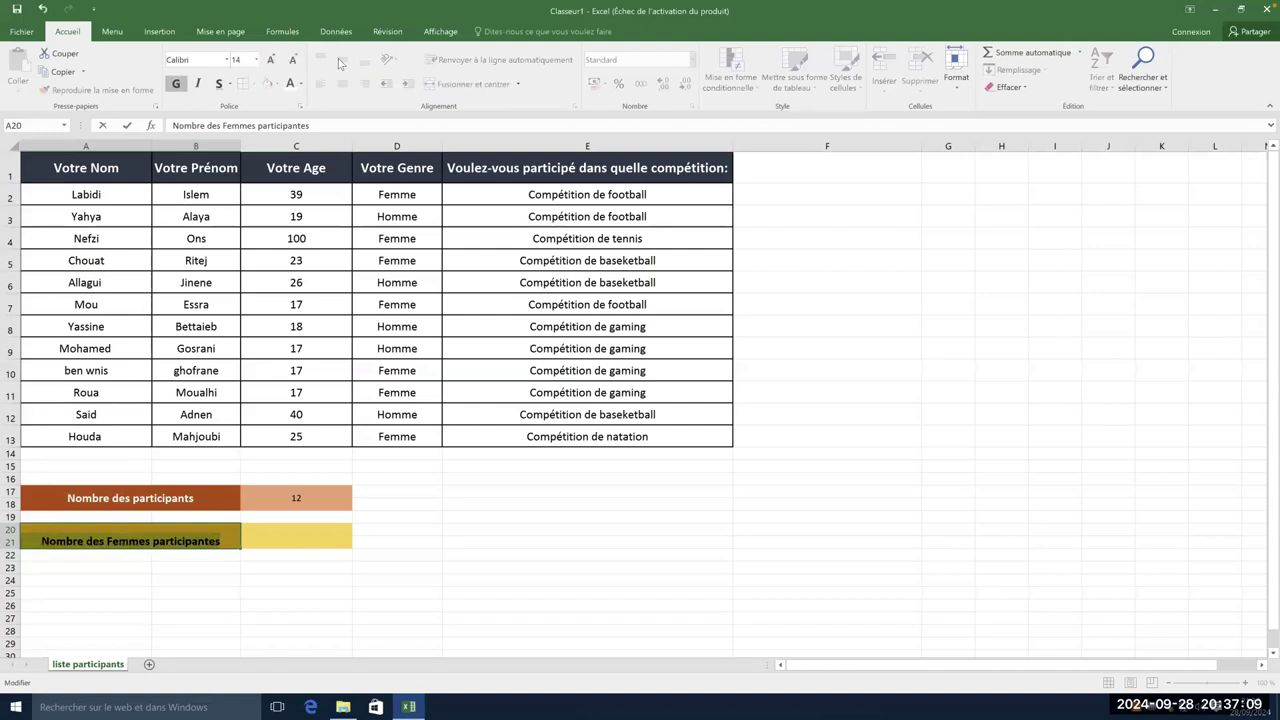
key(End)
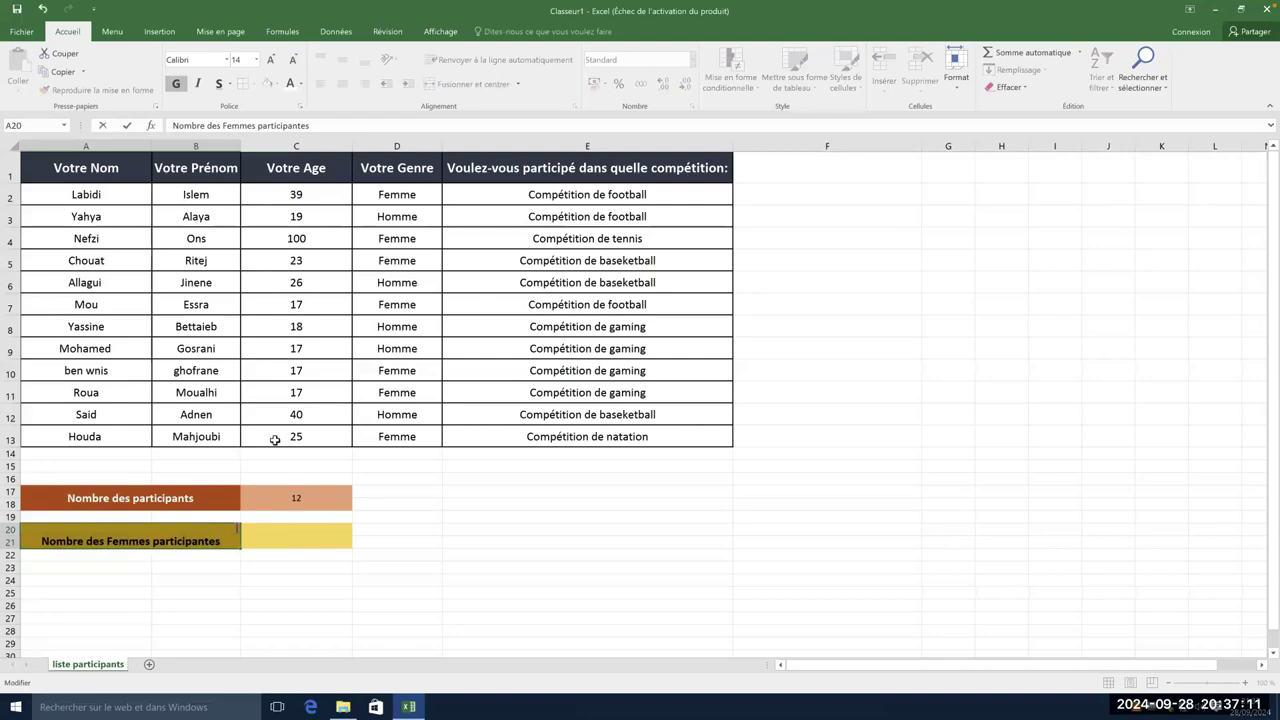
click(297, 540)
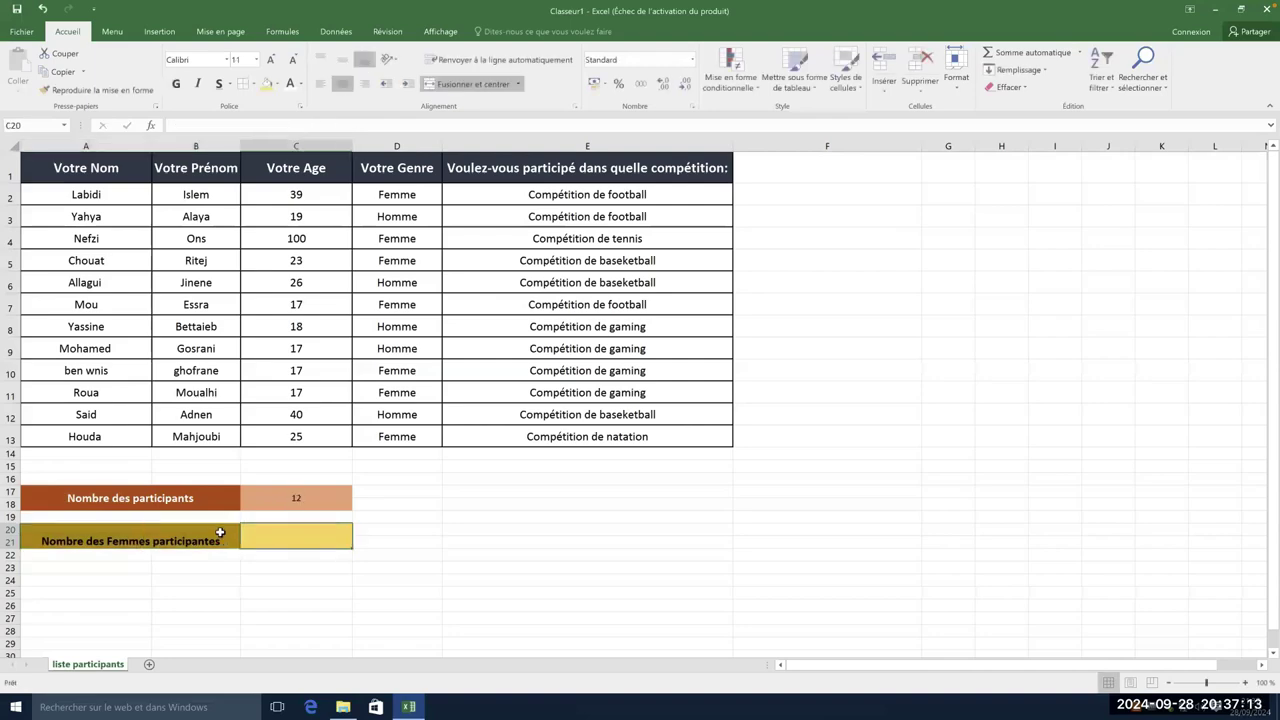
click(220, 532)
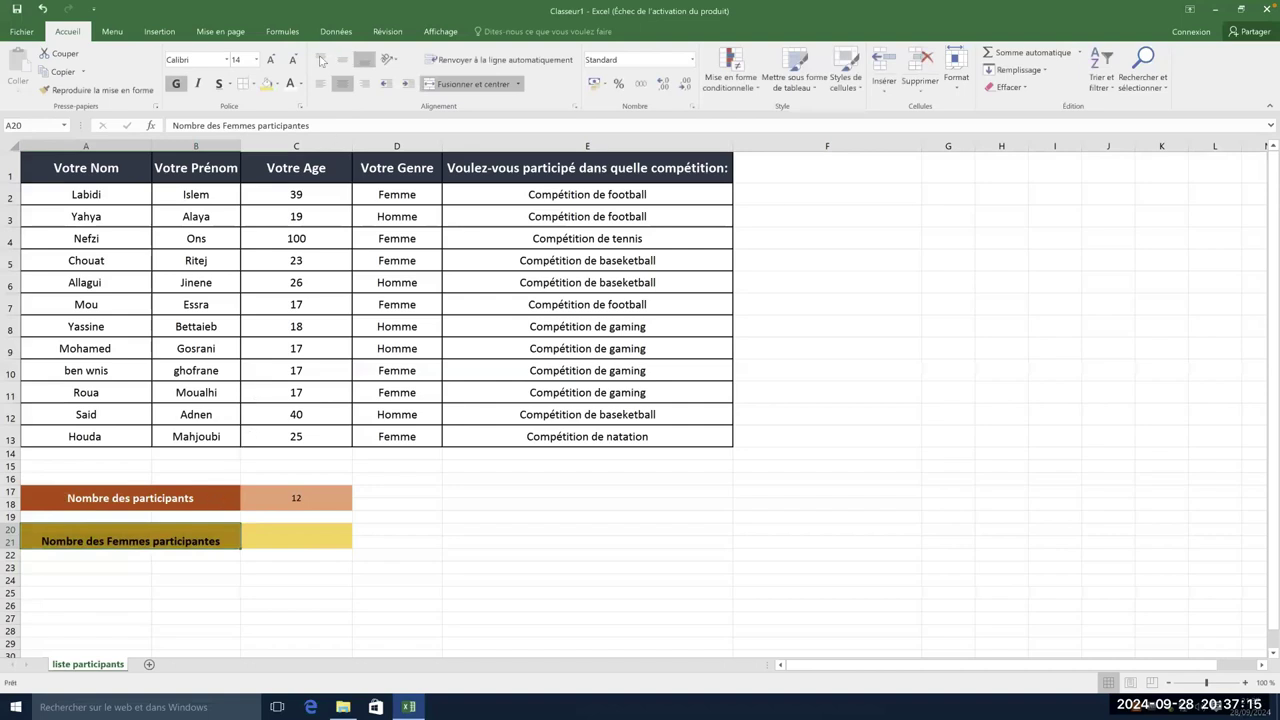
click(342, 60)
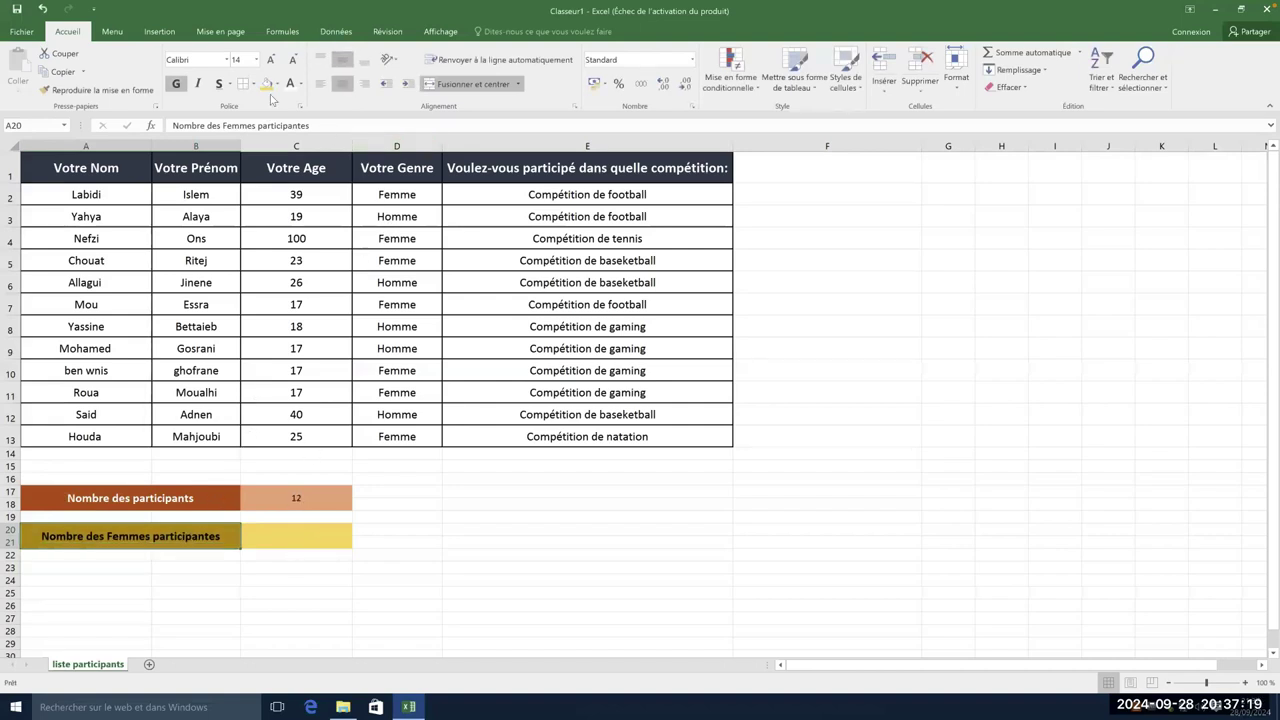
click(324, 534)
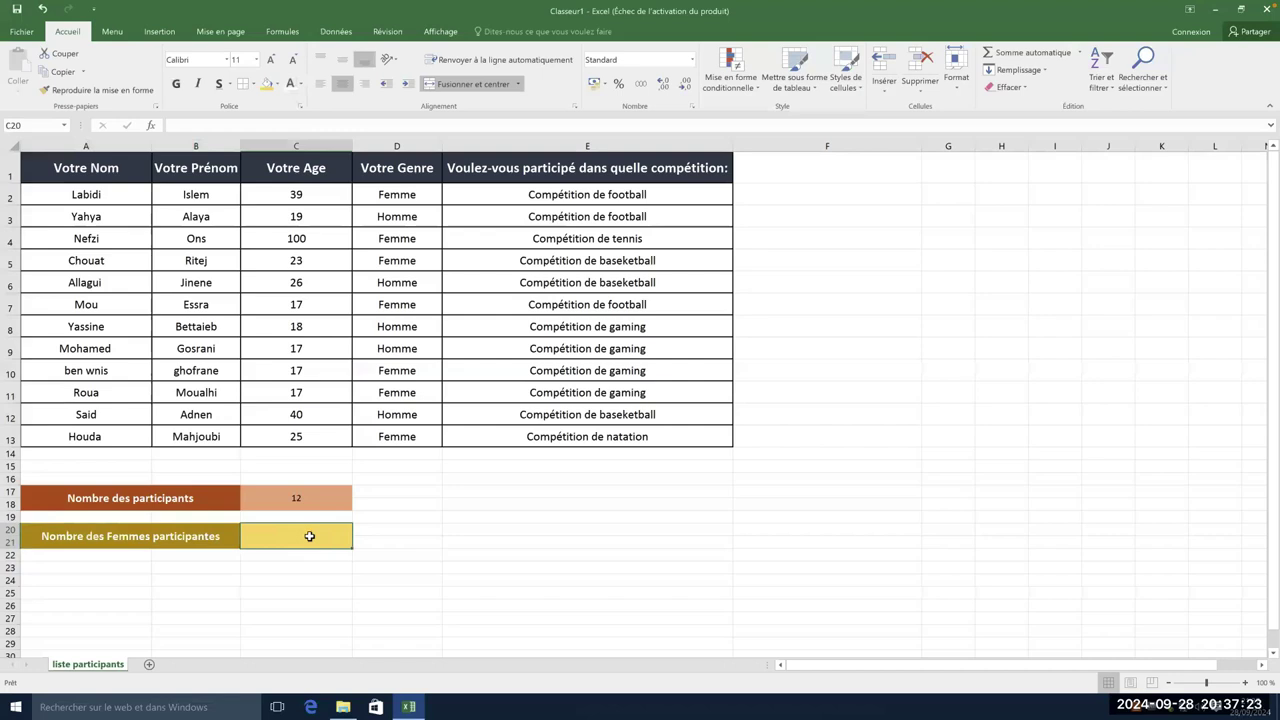
double_click(310, 536)
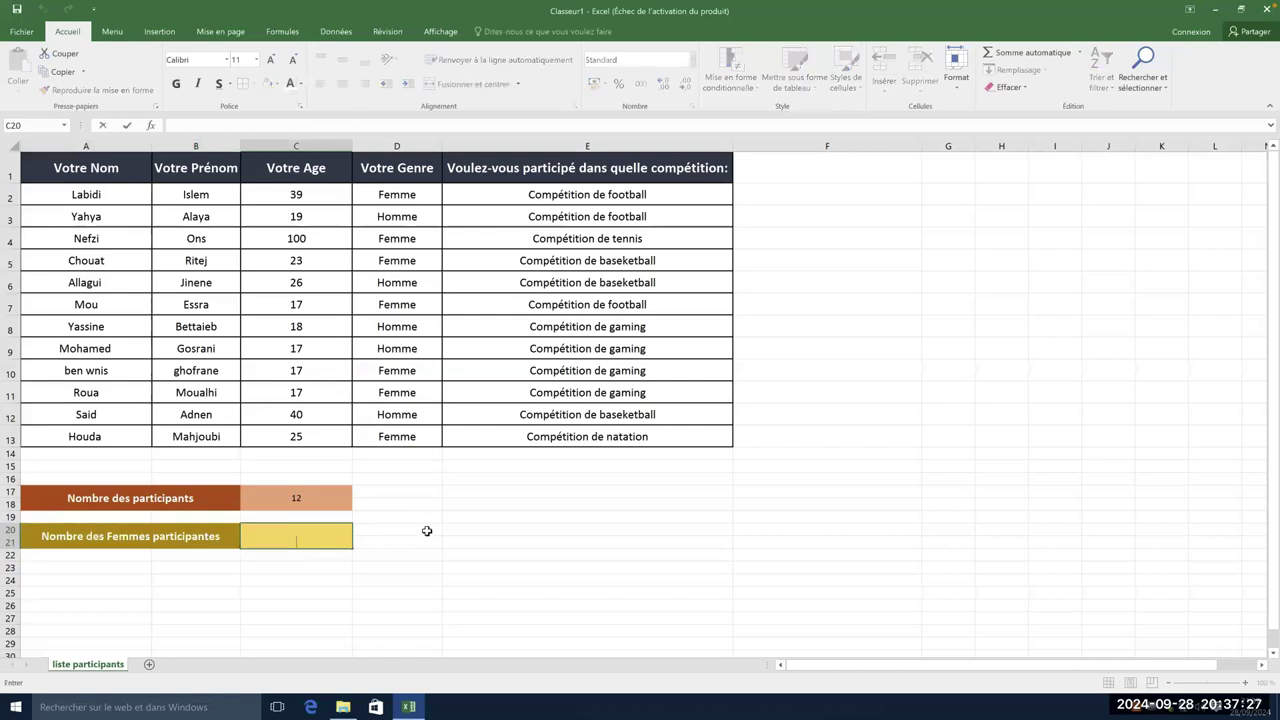
key(Tab)
click(314, 541)
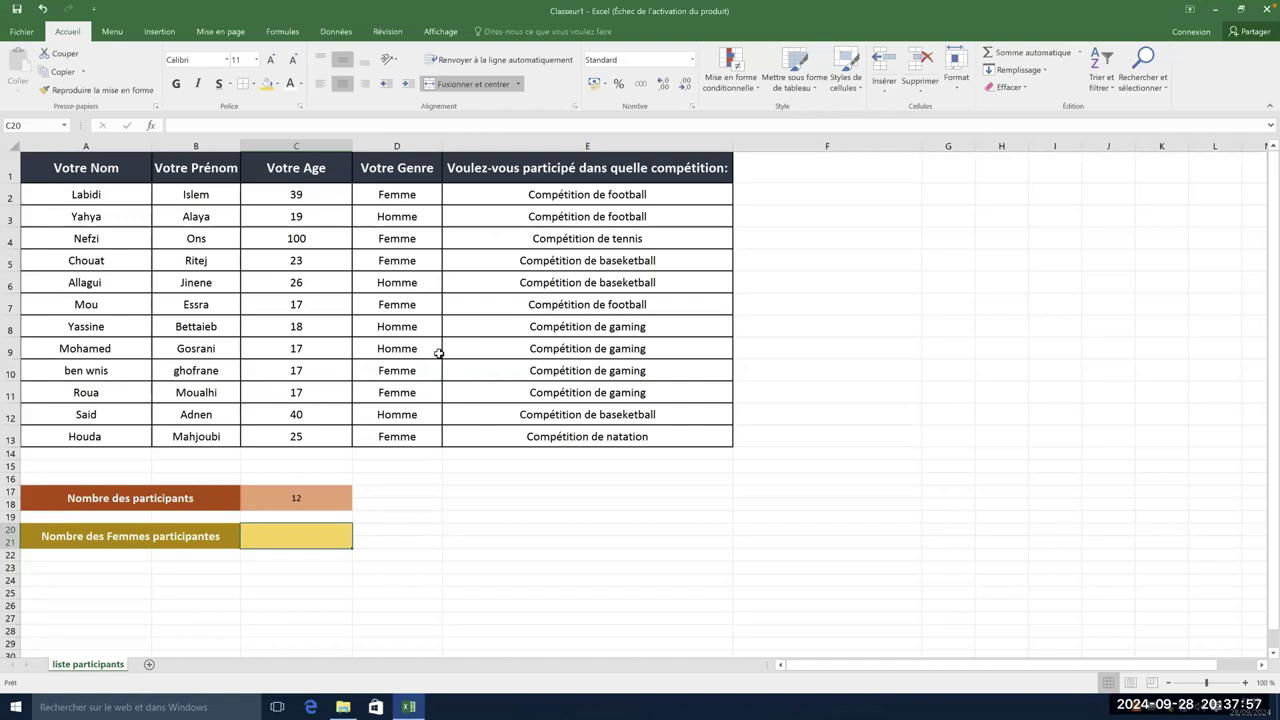
double_click(318, 541)
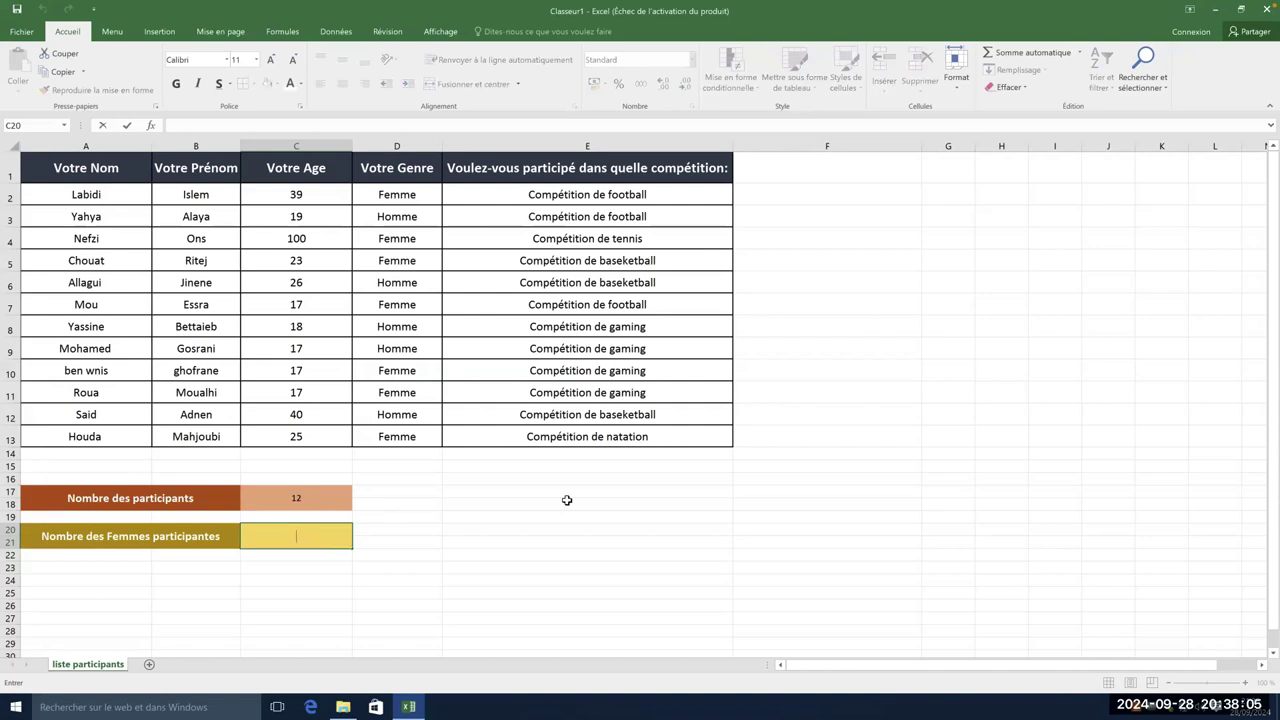
text(=)
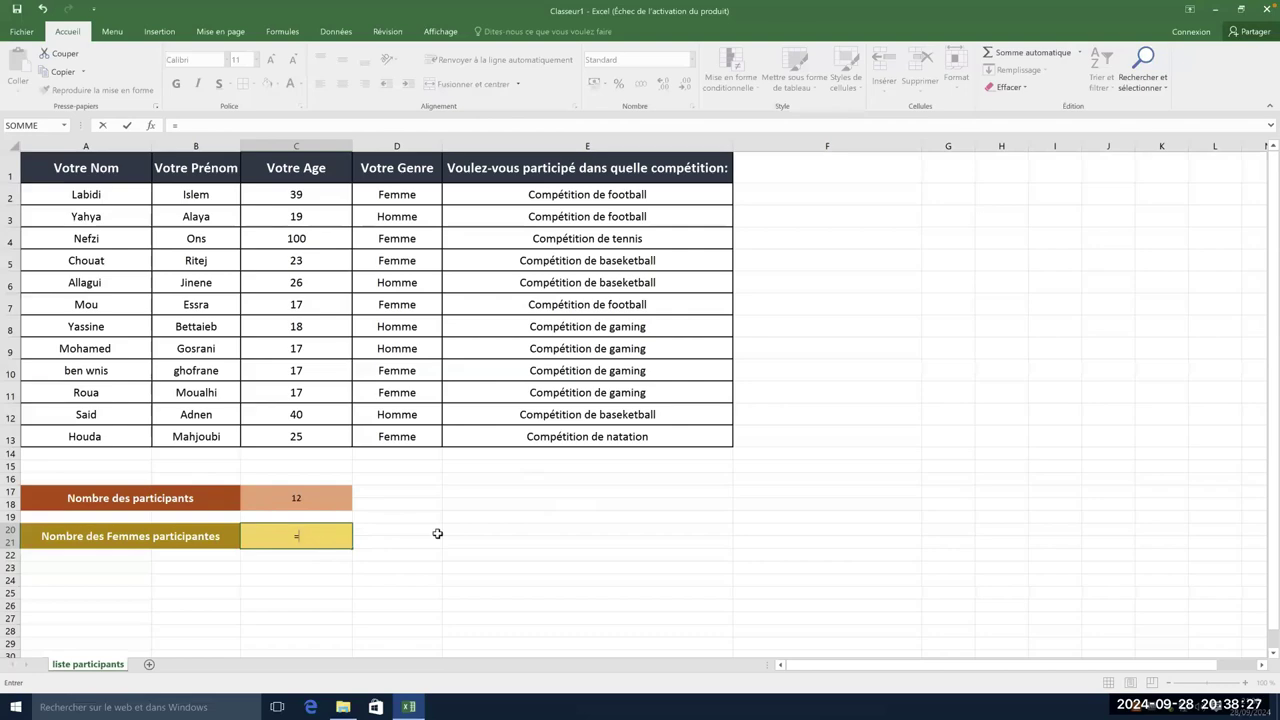
text(nb)
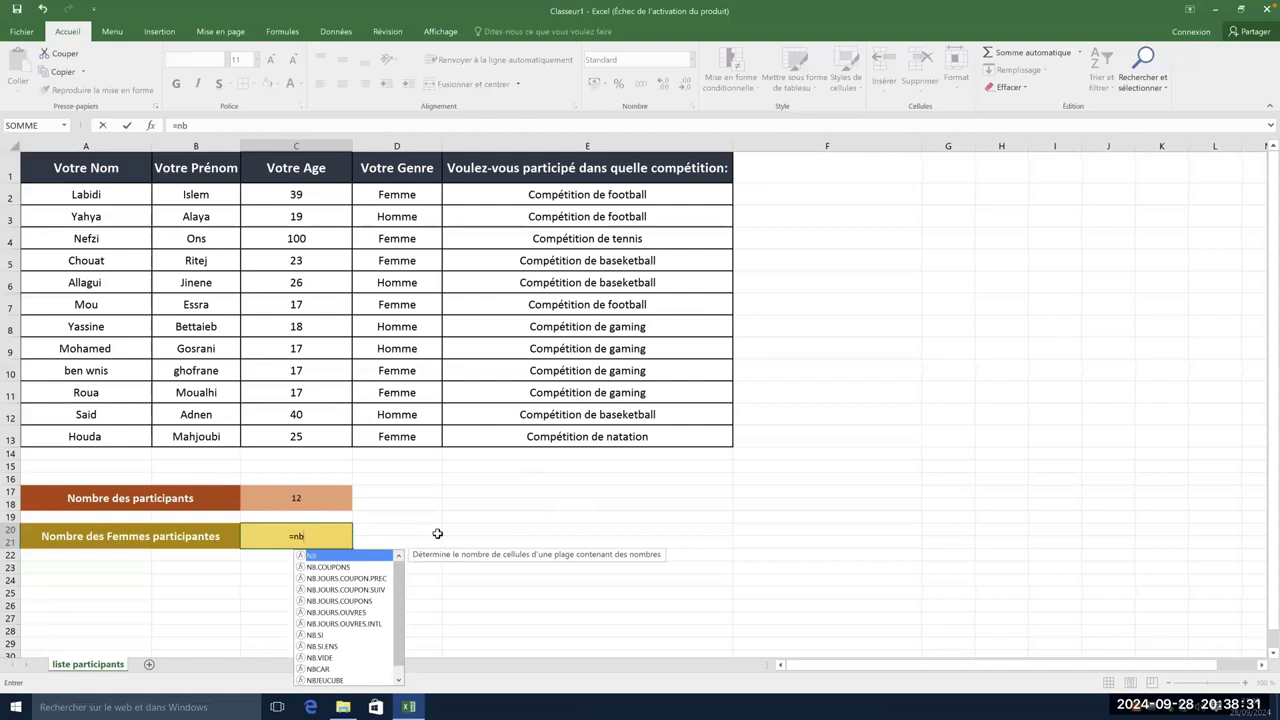
text(.si)
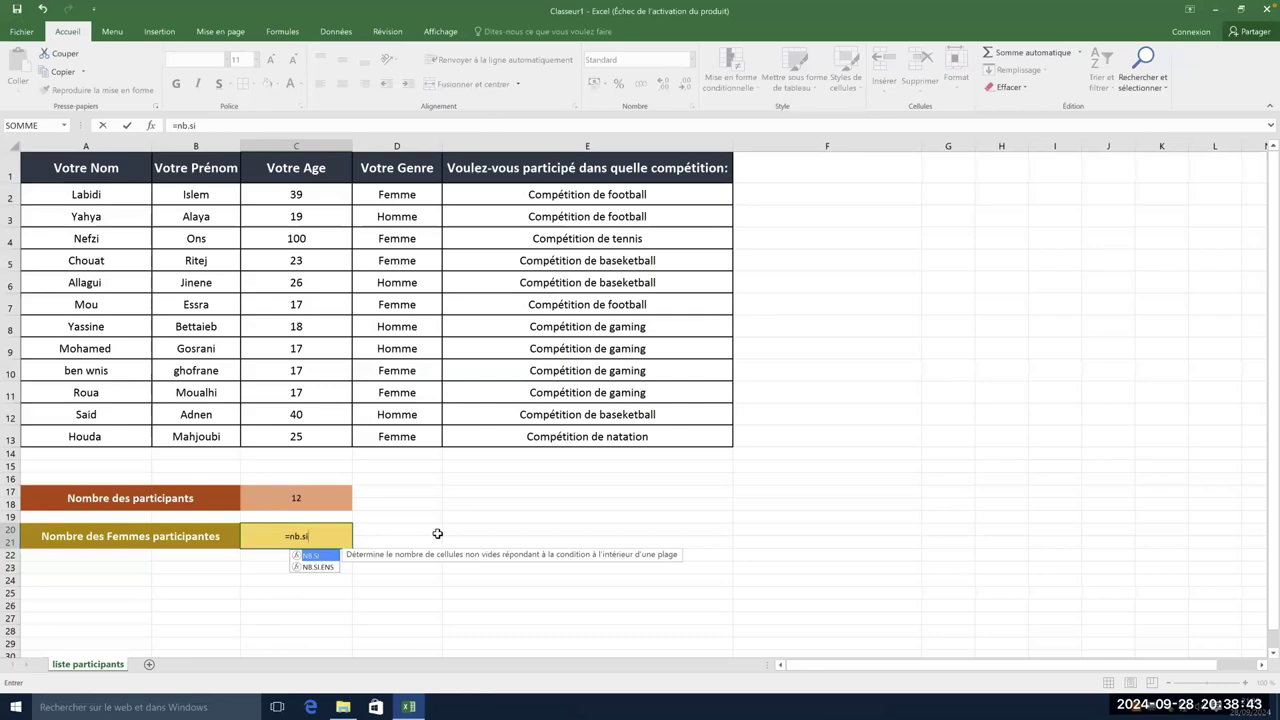
click(312, 505)
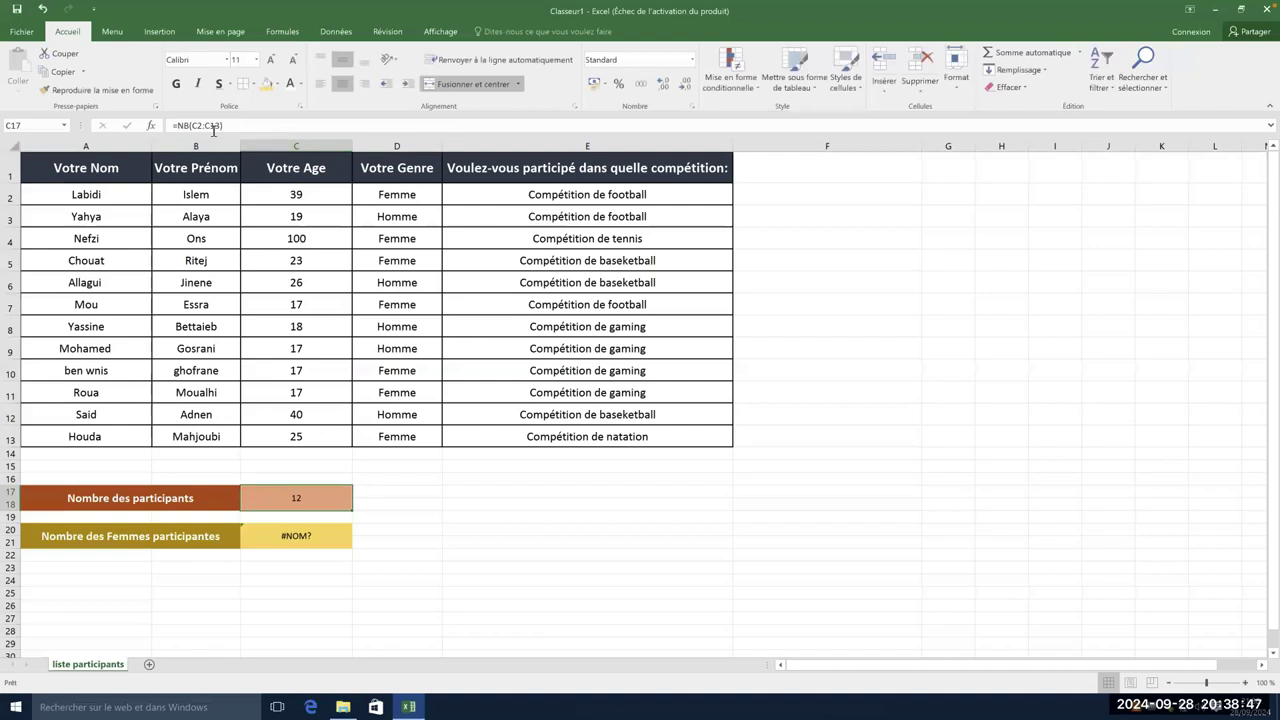
double_click(311, 537)
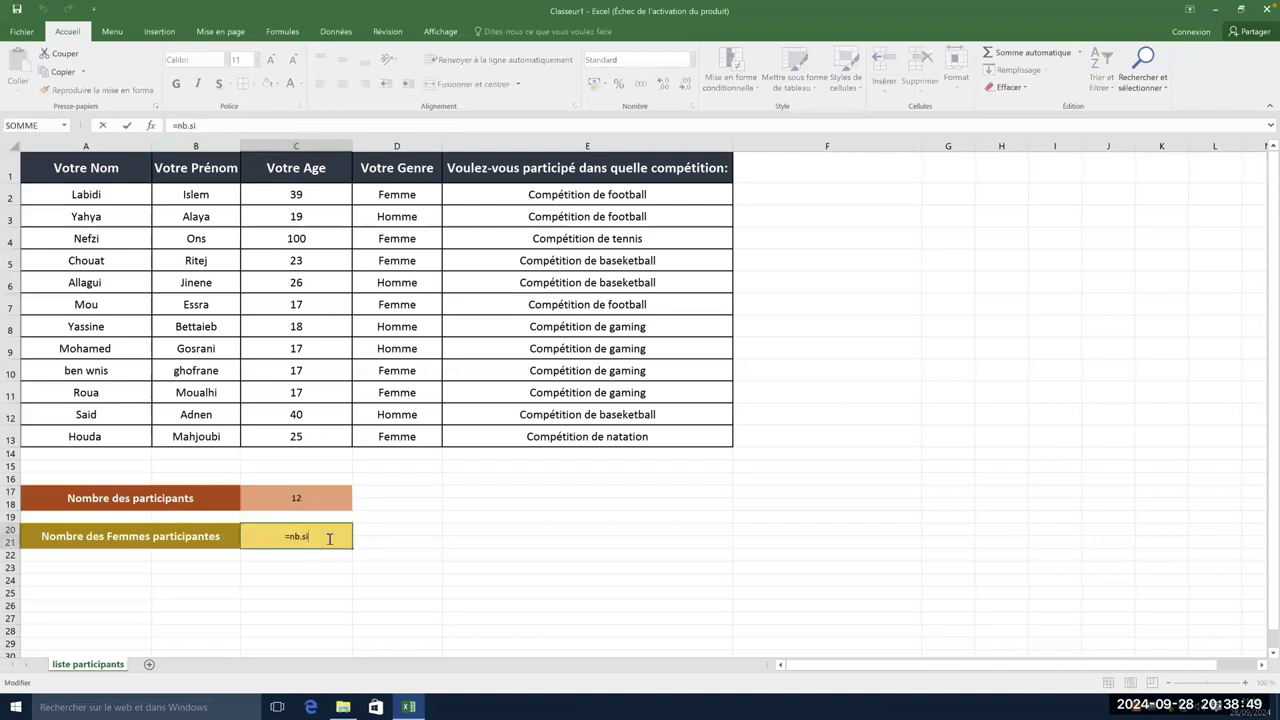
key(BackSpace)
text(i)
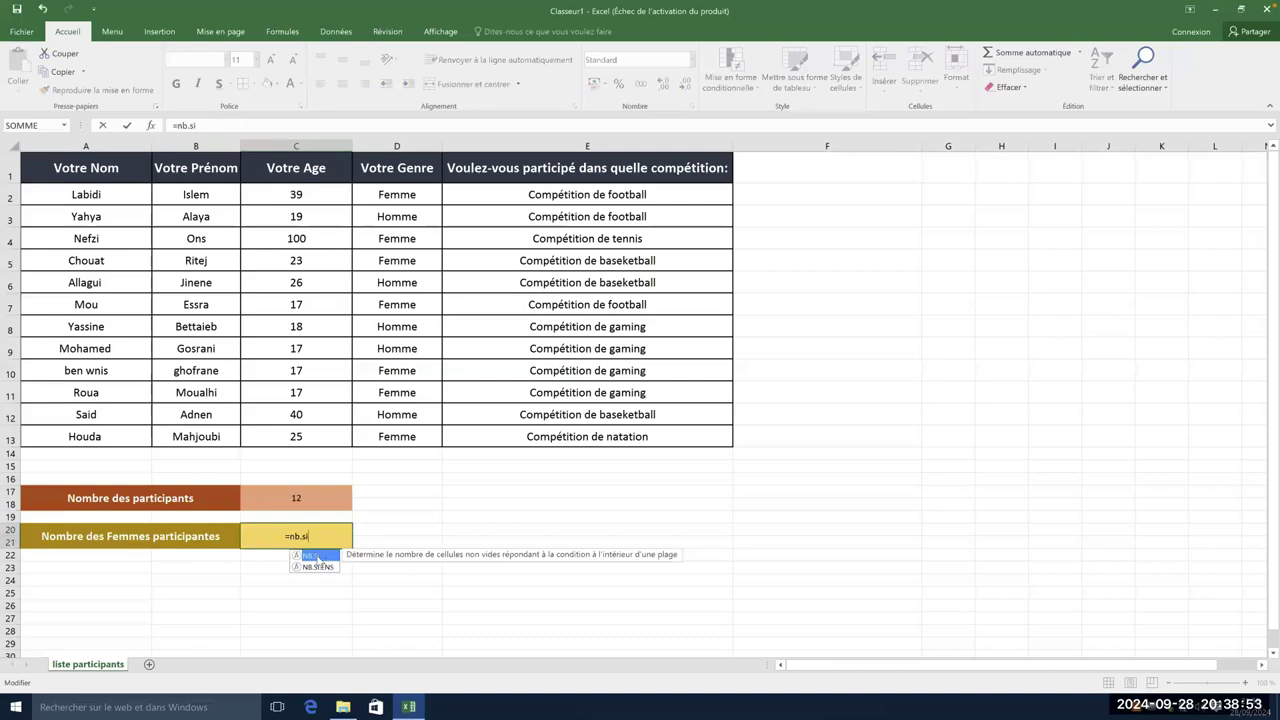
double_click(317, 558)
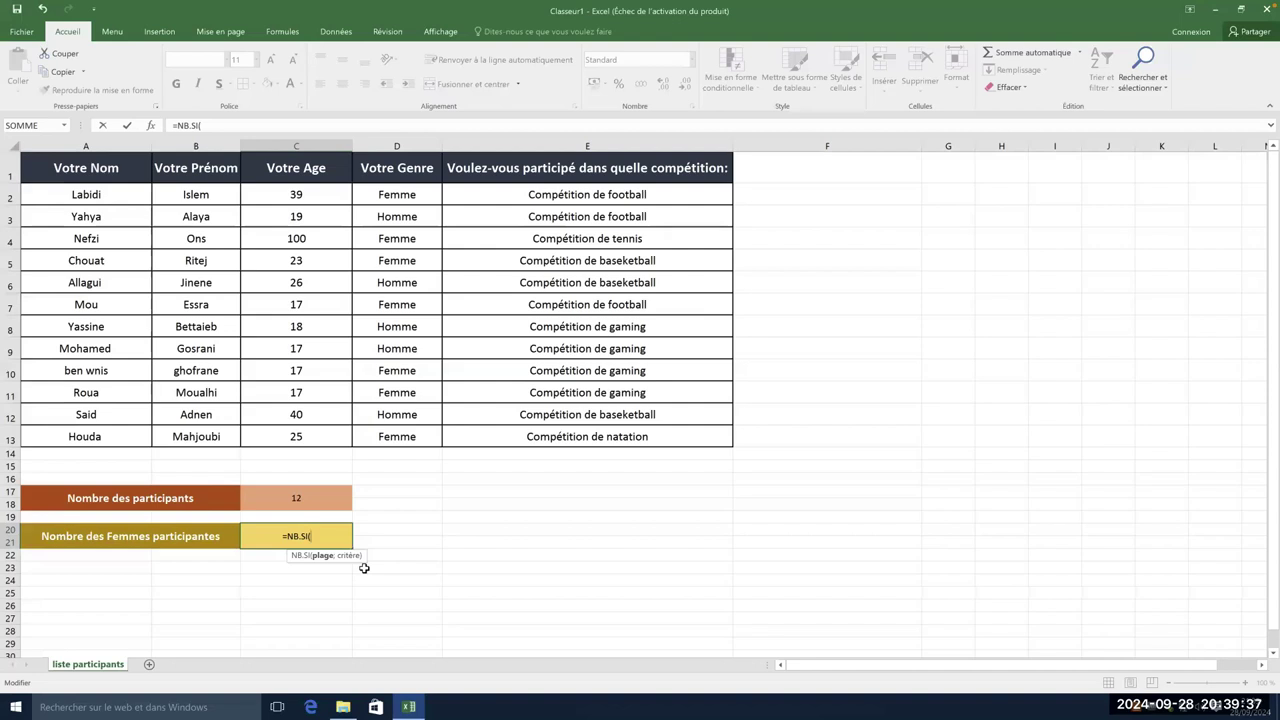
click(301, 499)
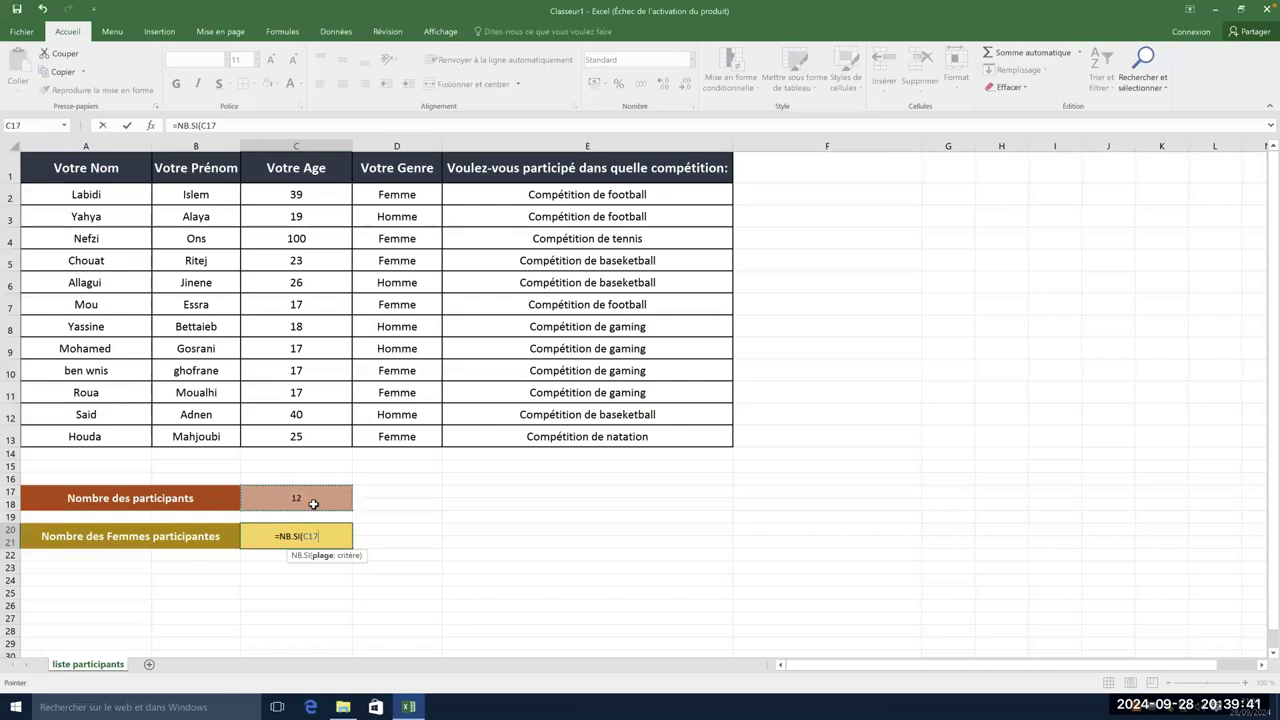
click(419, 504)
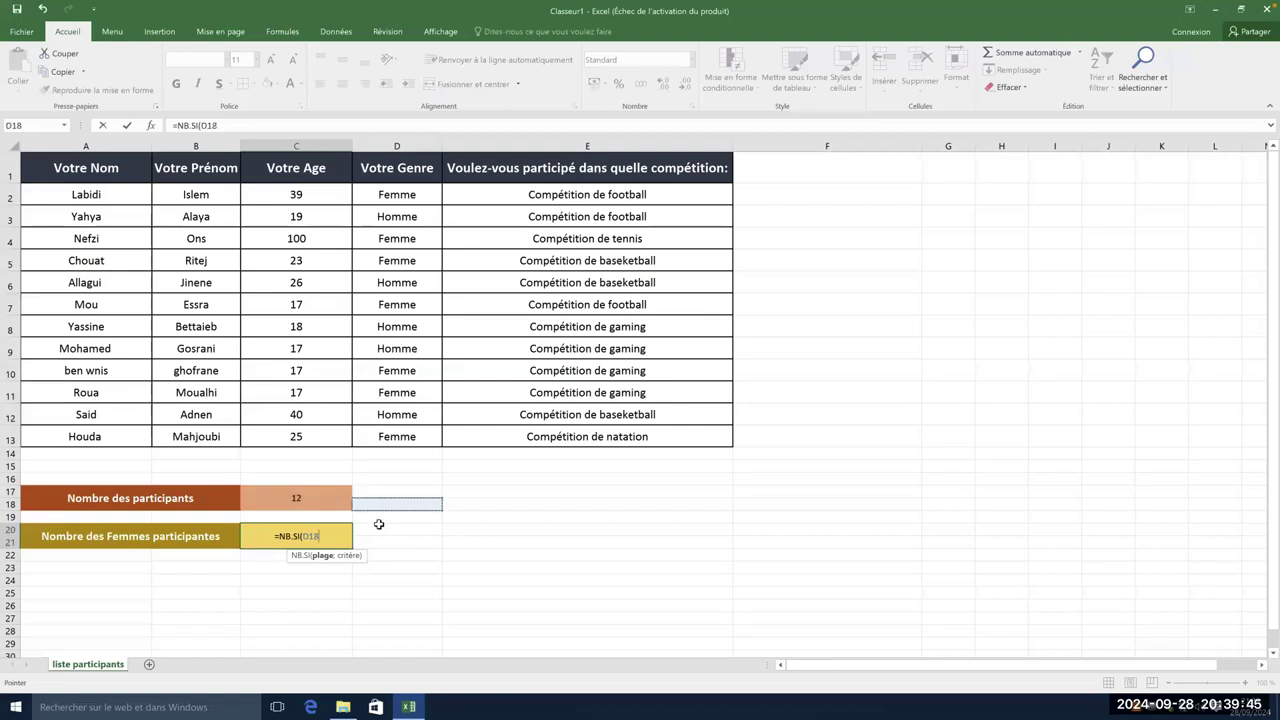
click(314, 536)
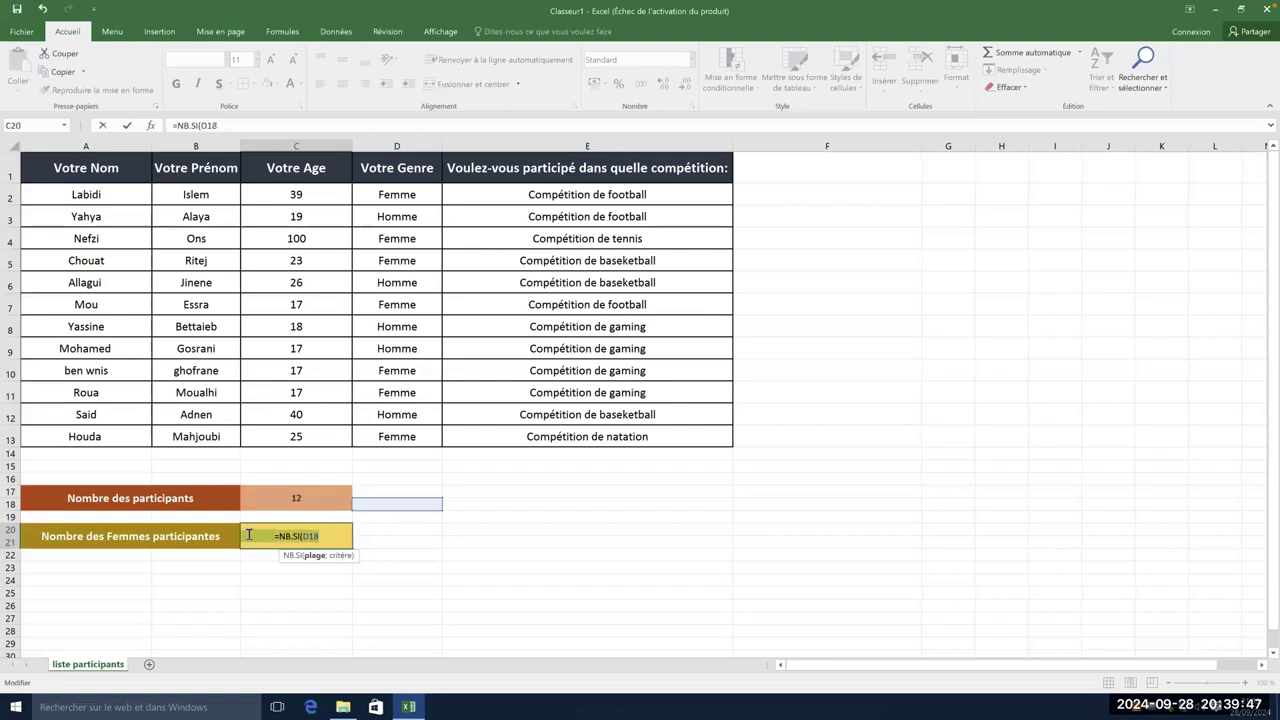
key(Escape)
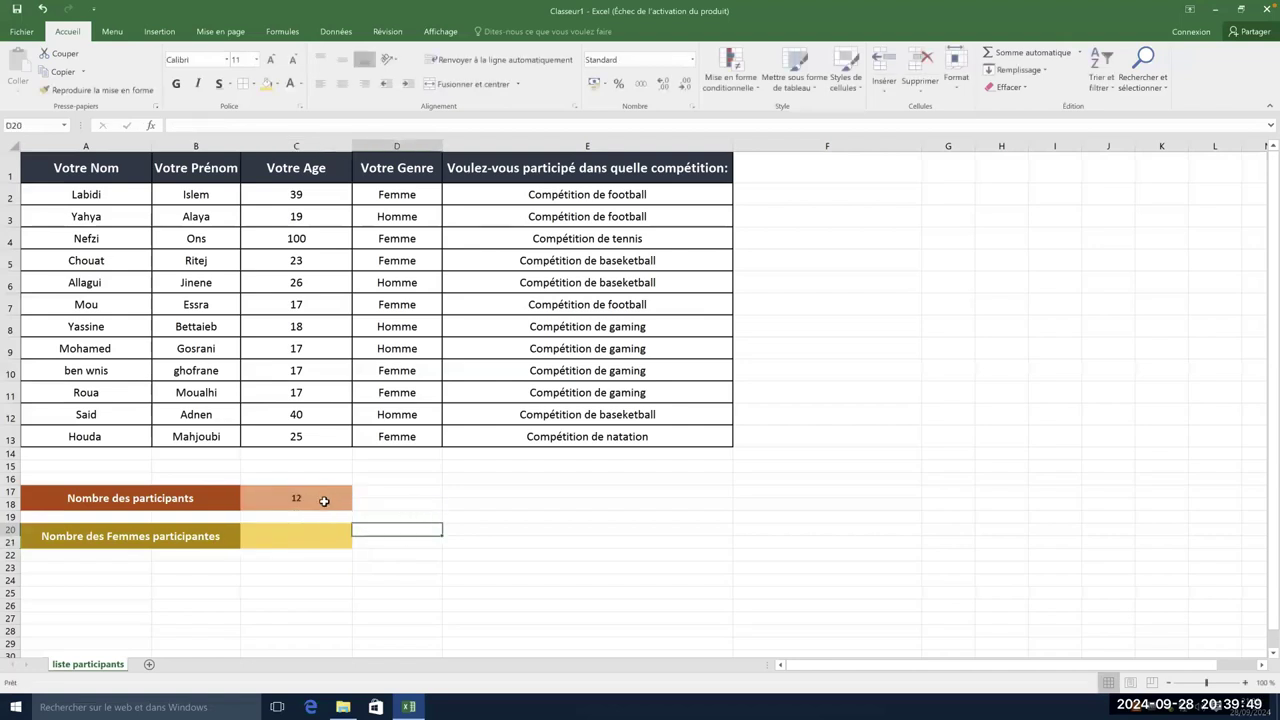
click(324, 498)
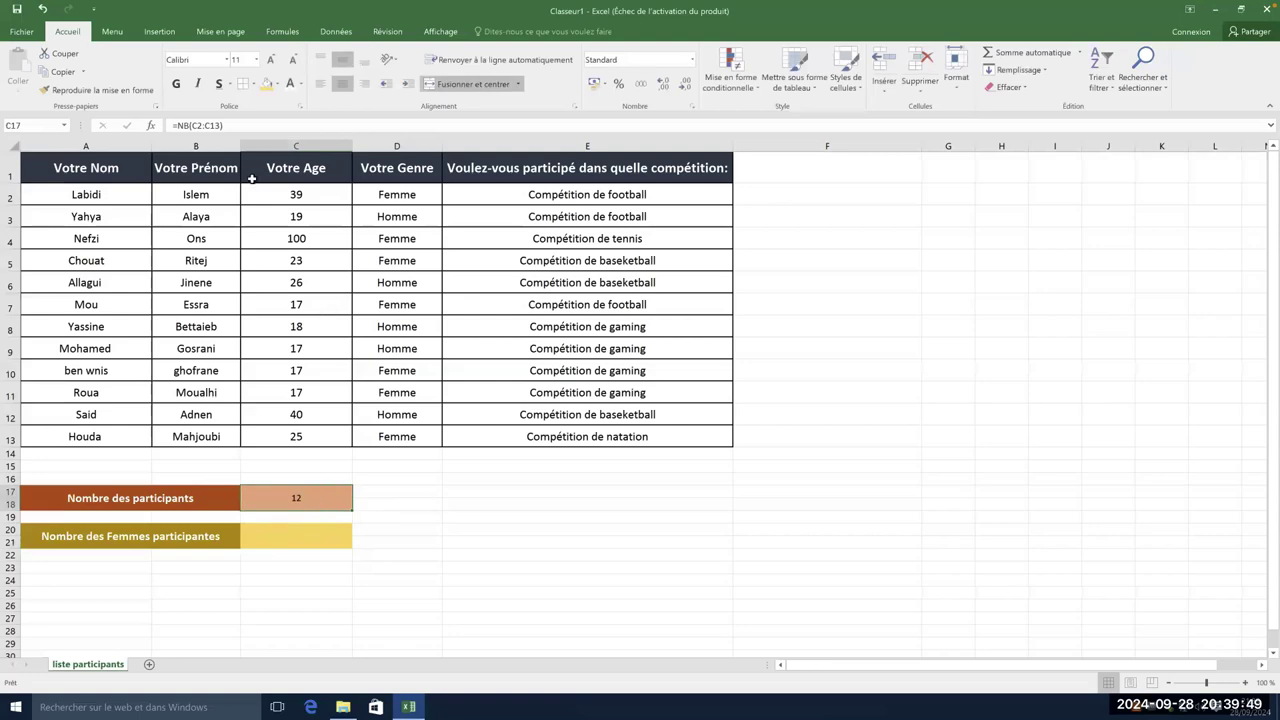
click(193, 125)
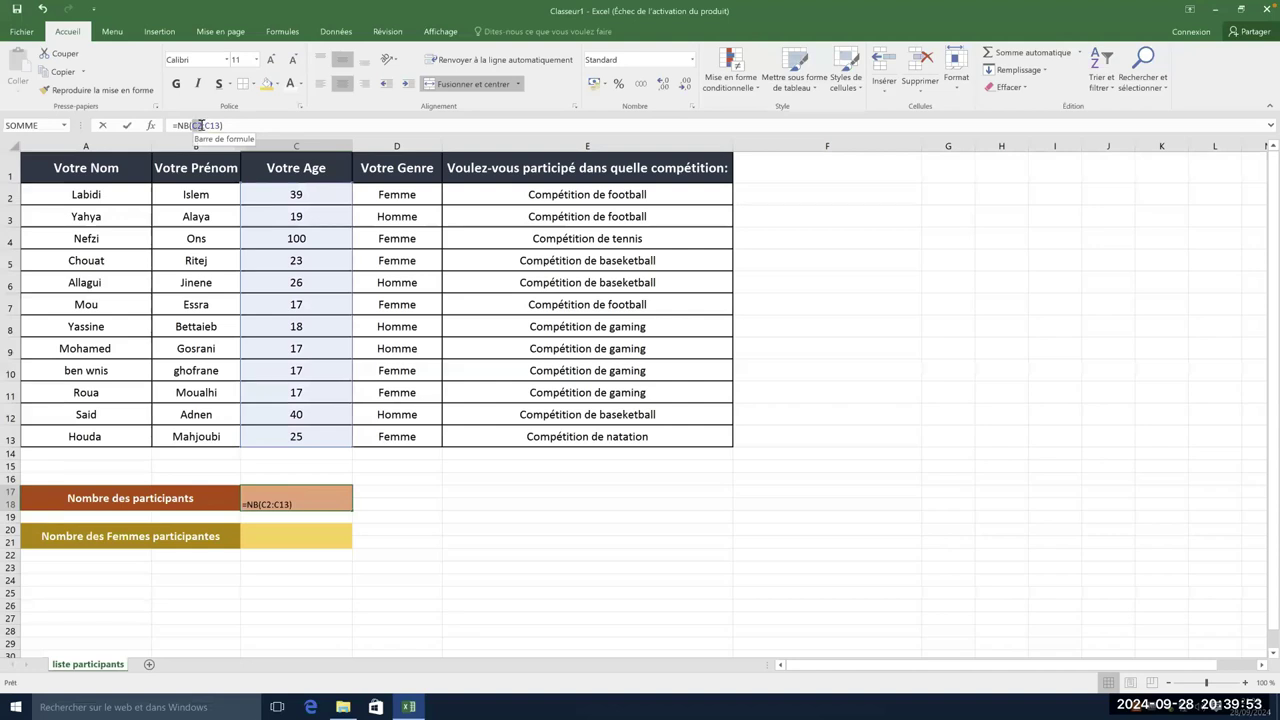
drag(204, 125, 217, 124)
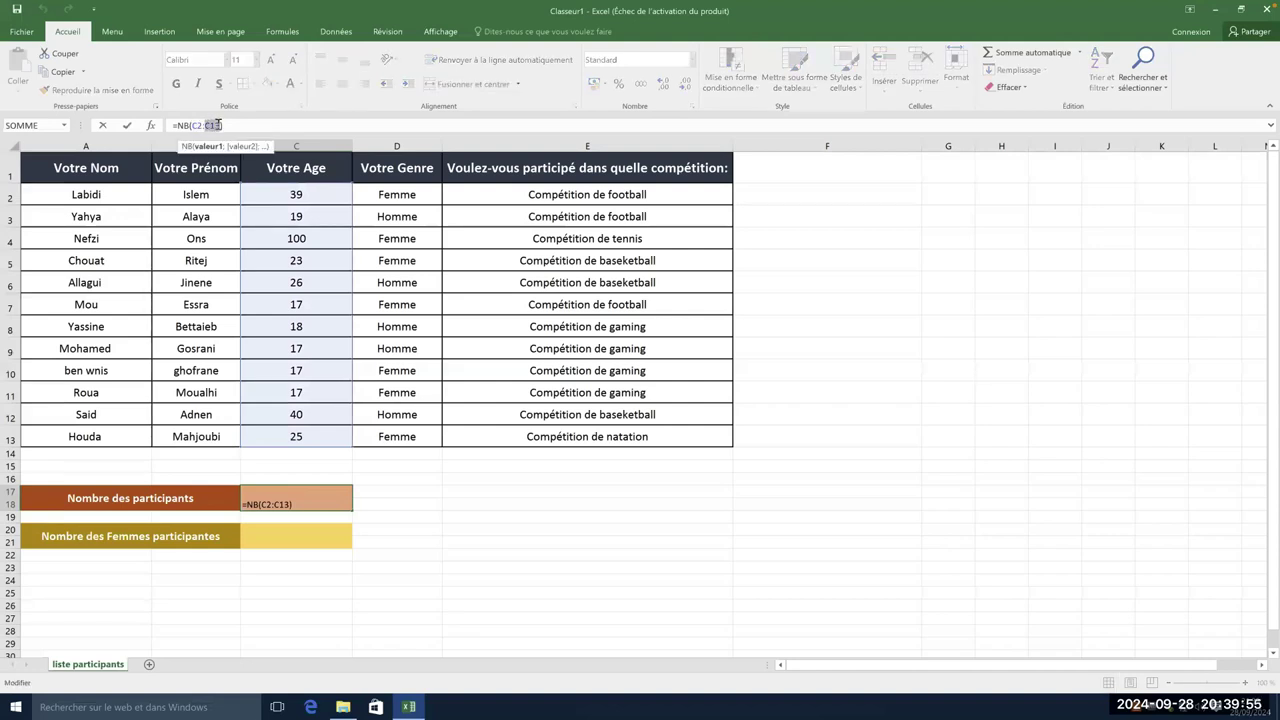
click(212, 125)
click(201, 125)
drag(204, 125, 218, 125)
click(200, 126)
click(300, 194)
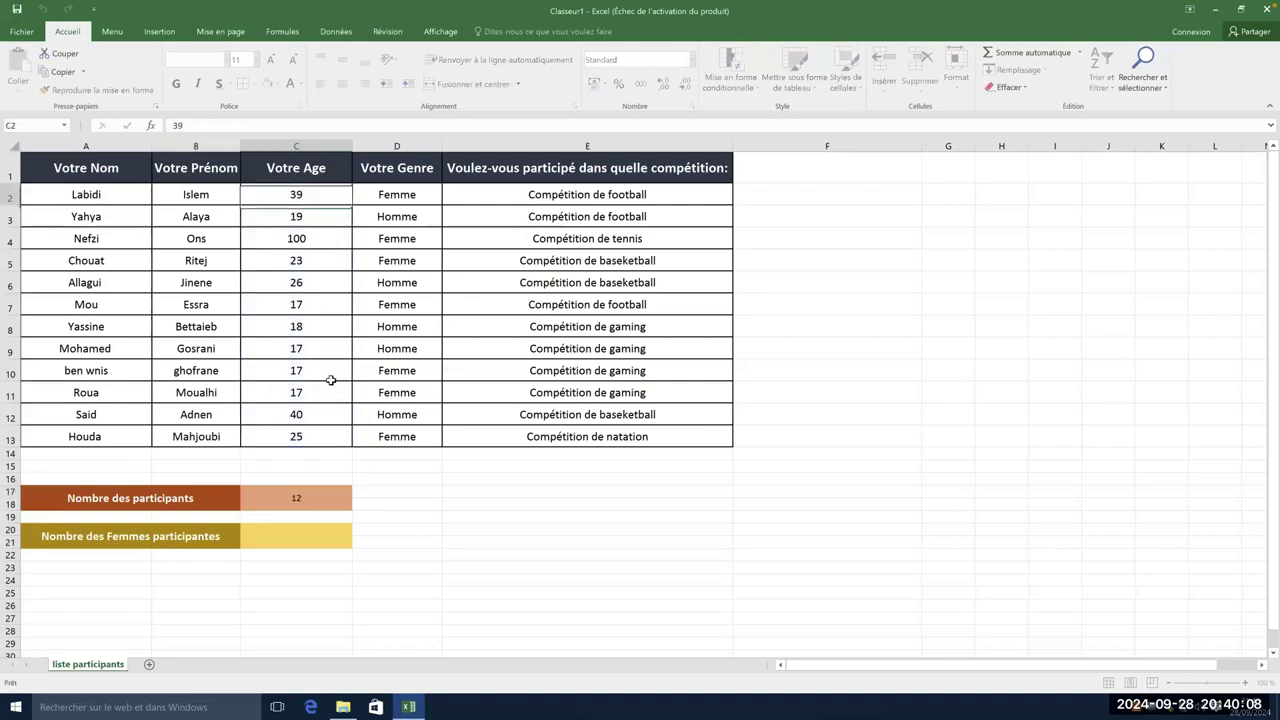
click(318, 438)
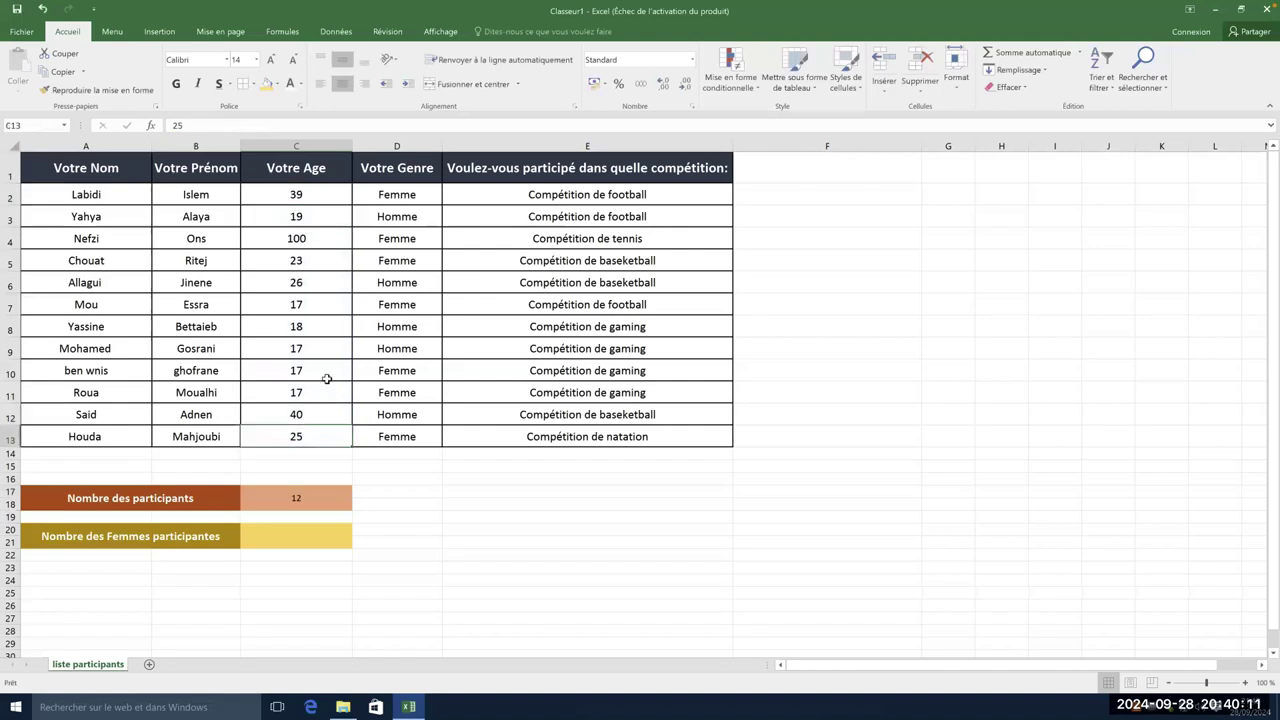
click(295, 532)
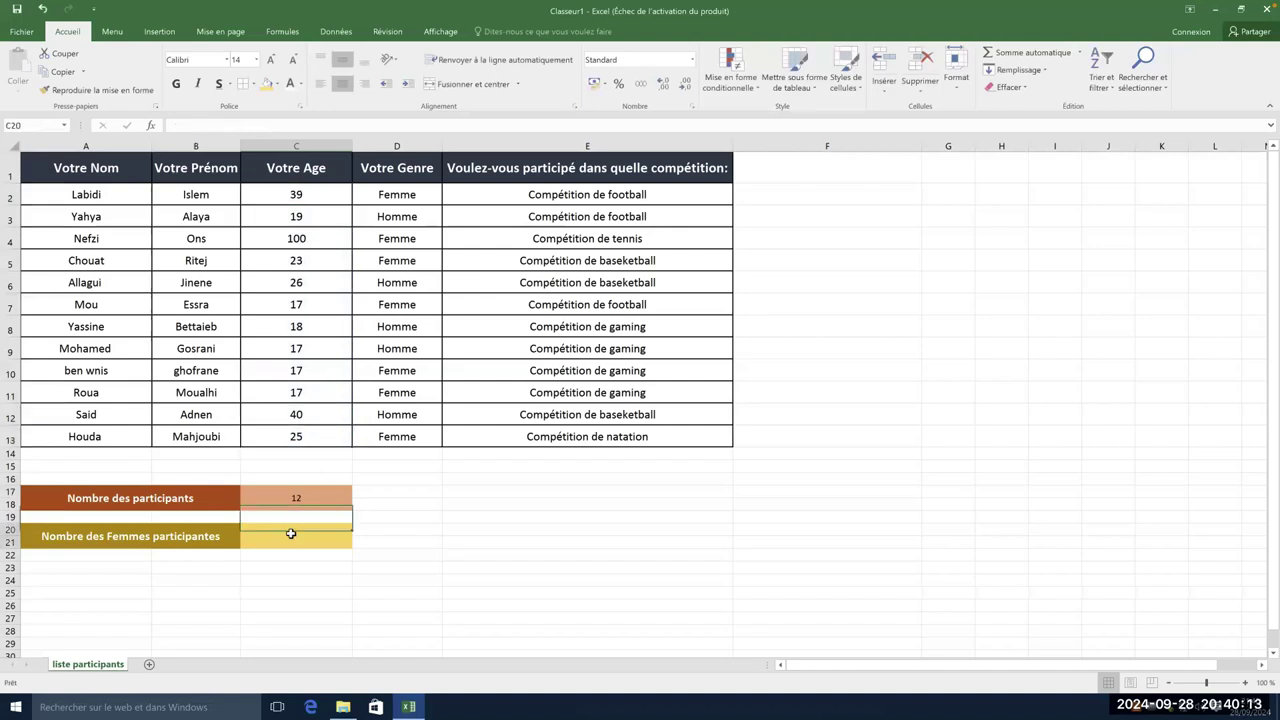
- Enter an NB.SI formula in C20 over the gender range D2:D13, initially showing 0
text(=)
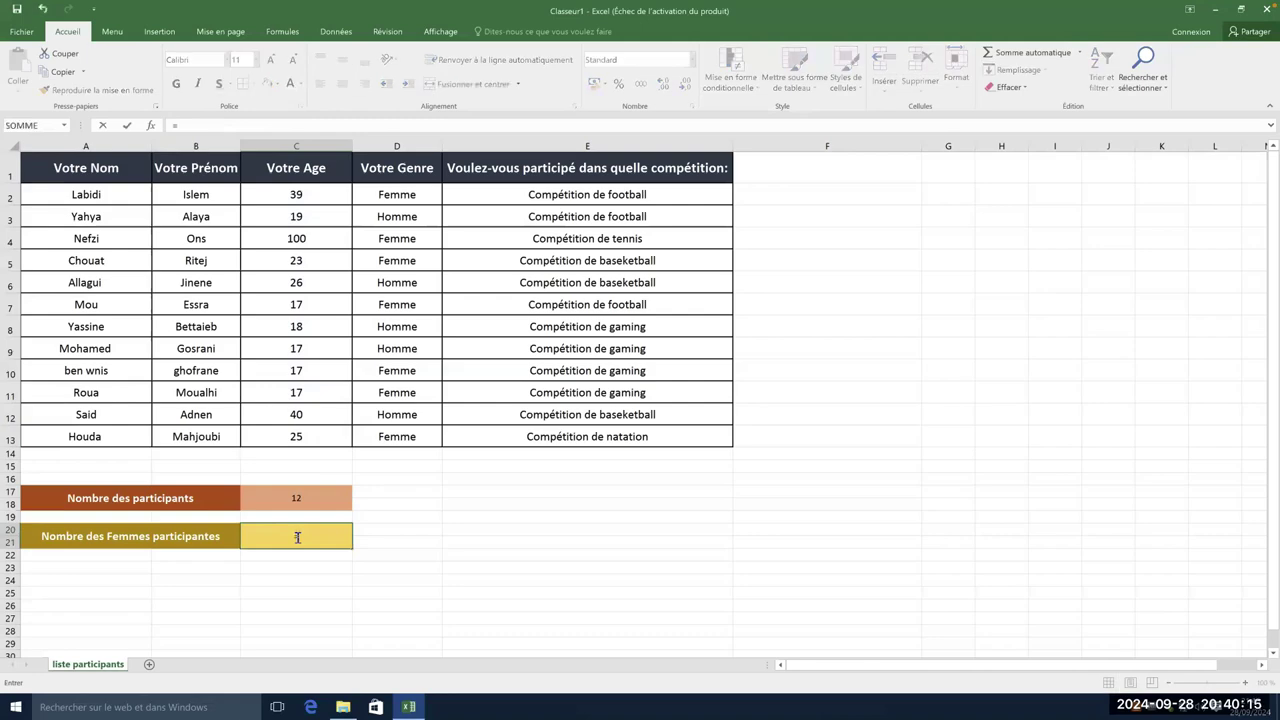
text(NB)
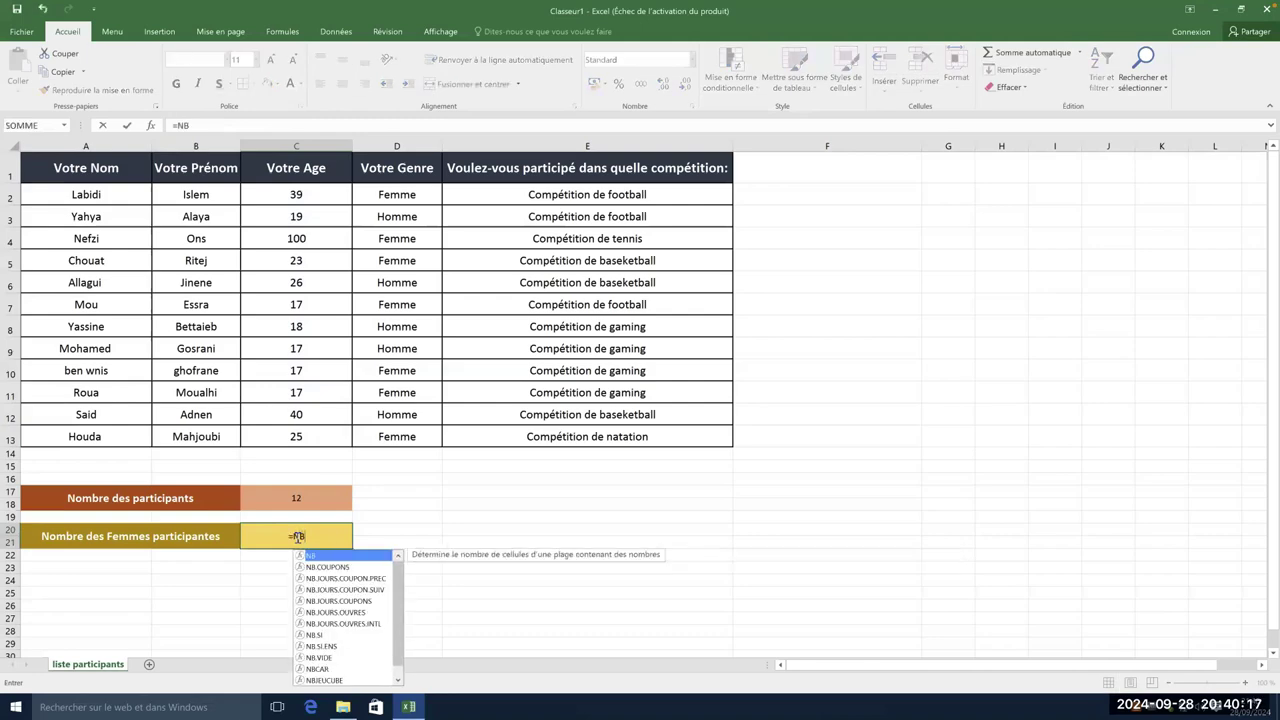
text(.si)
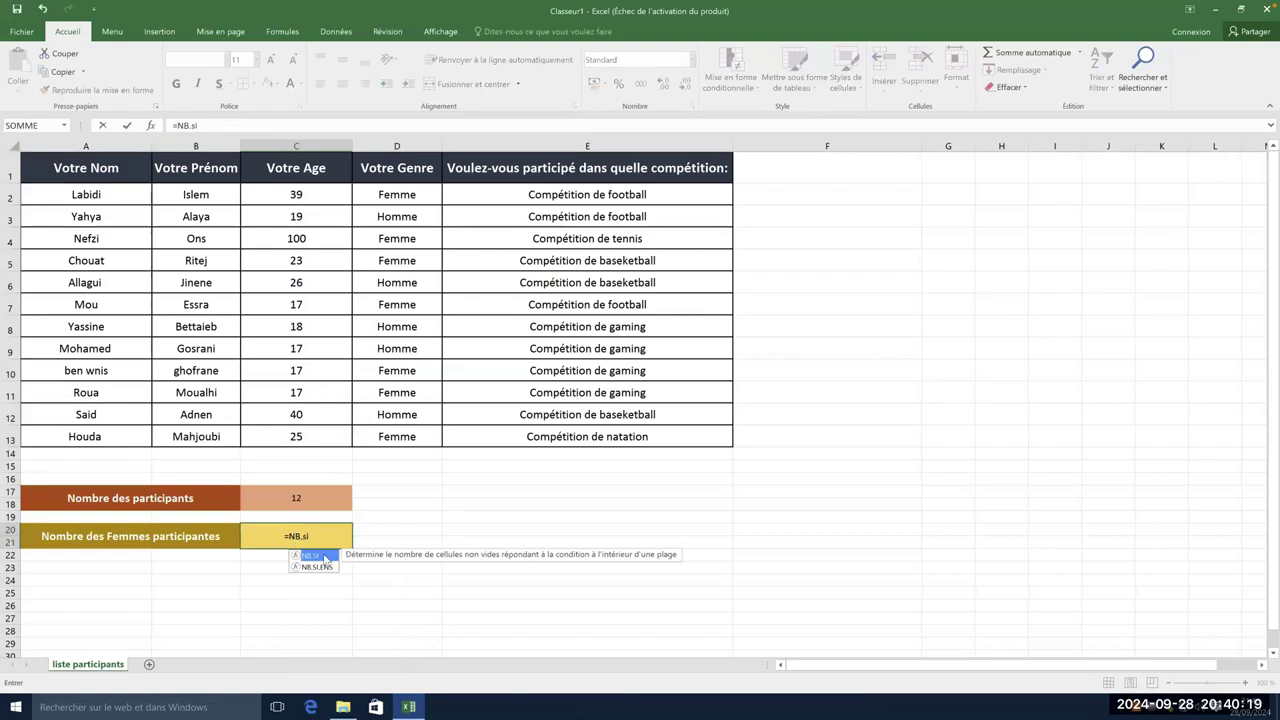
double_click(318, 556)
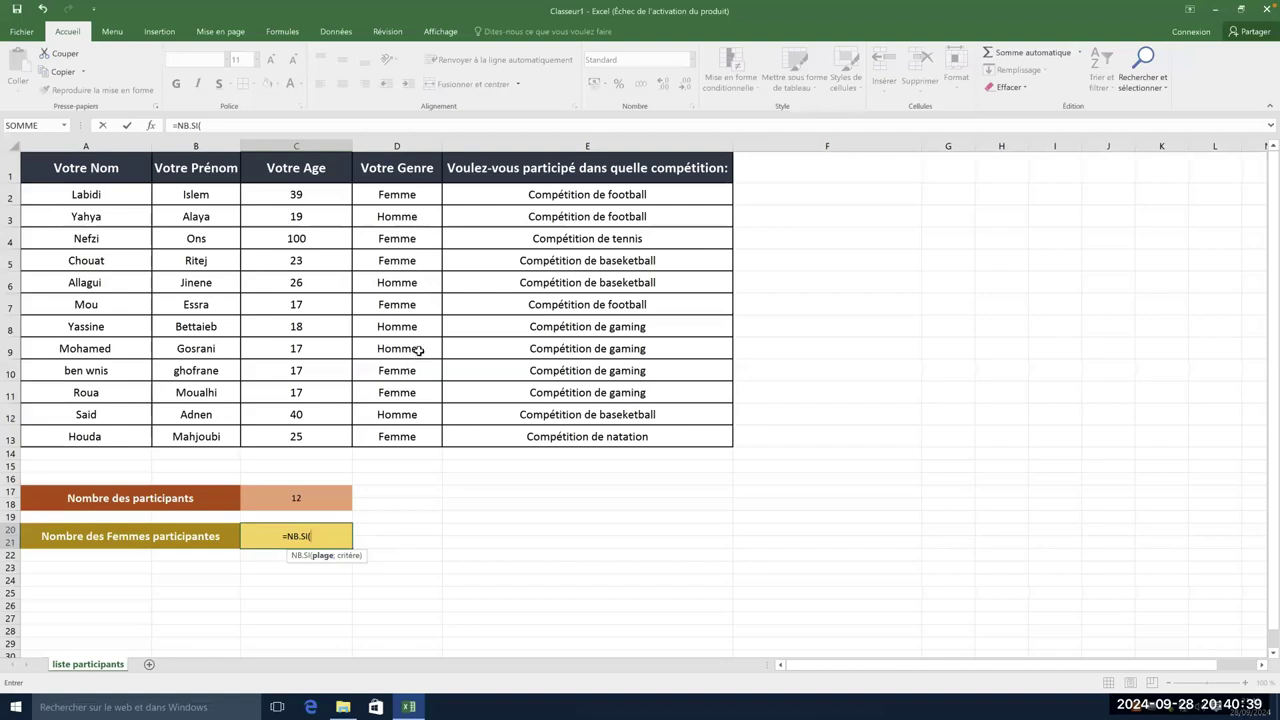
click(423, 195)
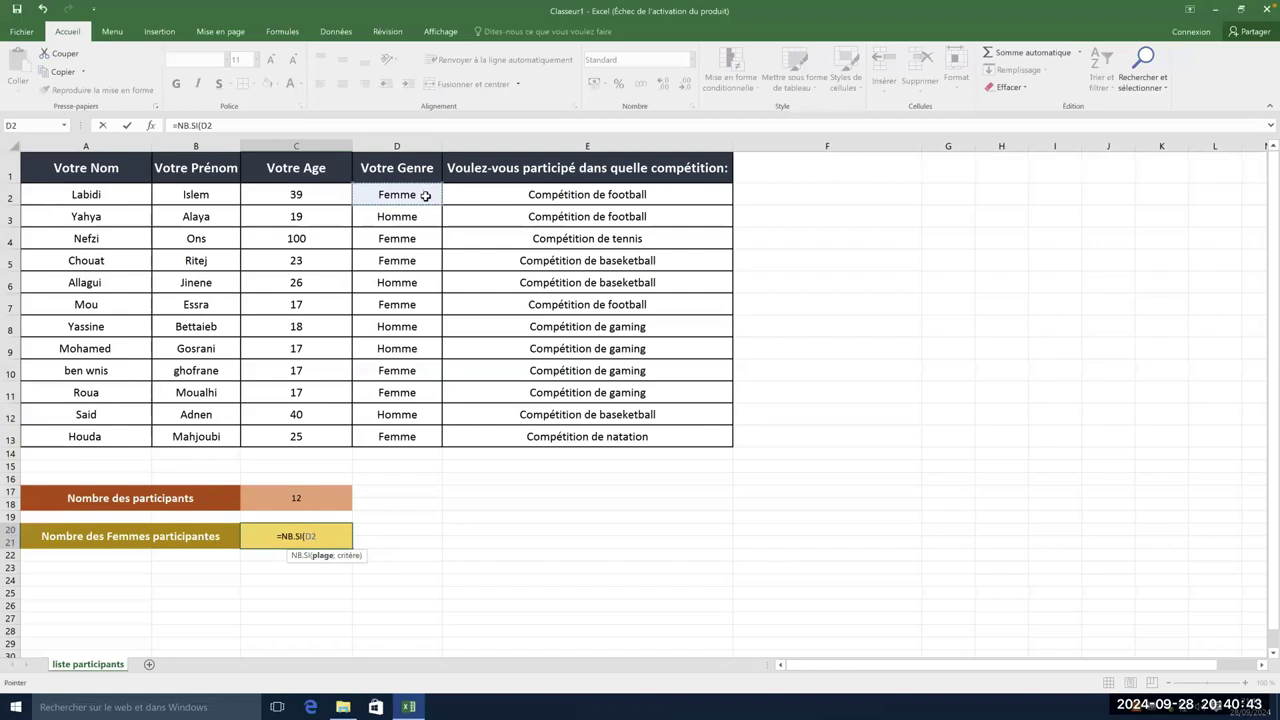
drag(425, 195, 410, 434)
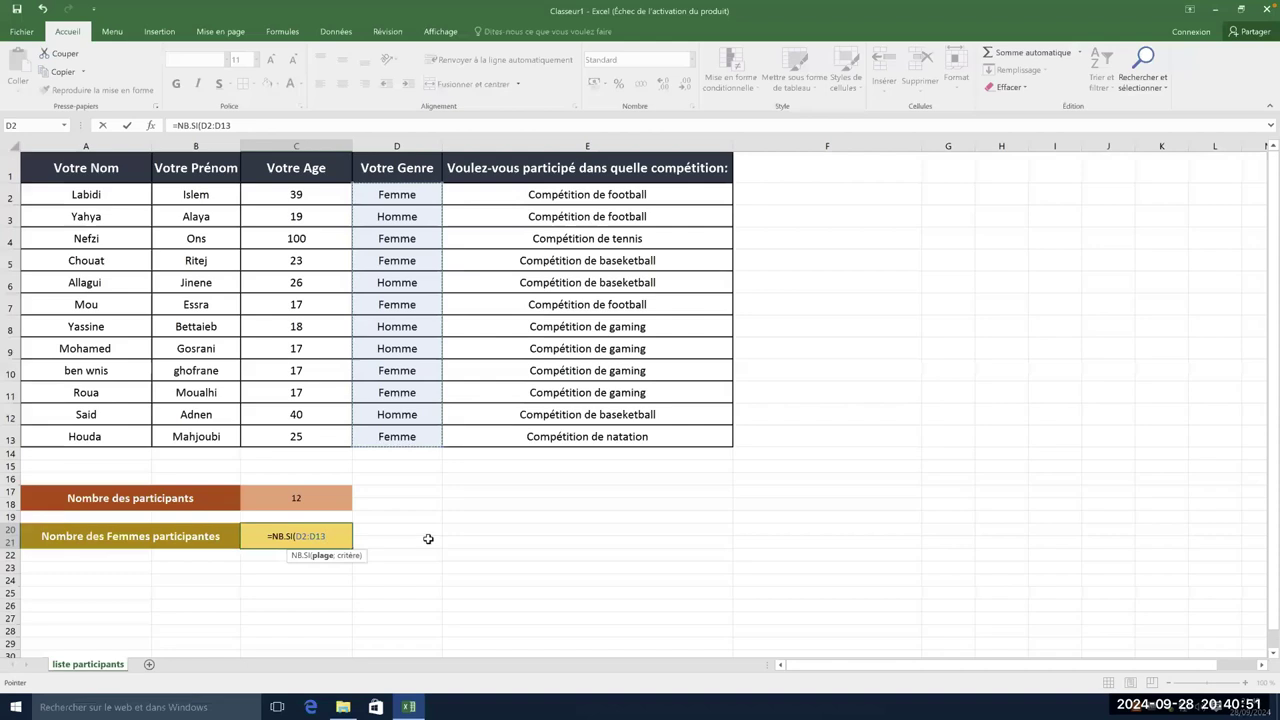
text(;)
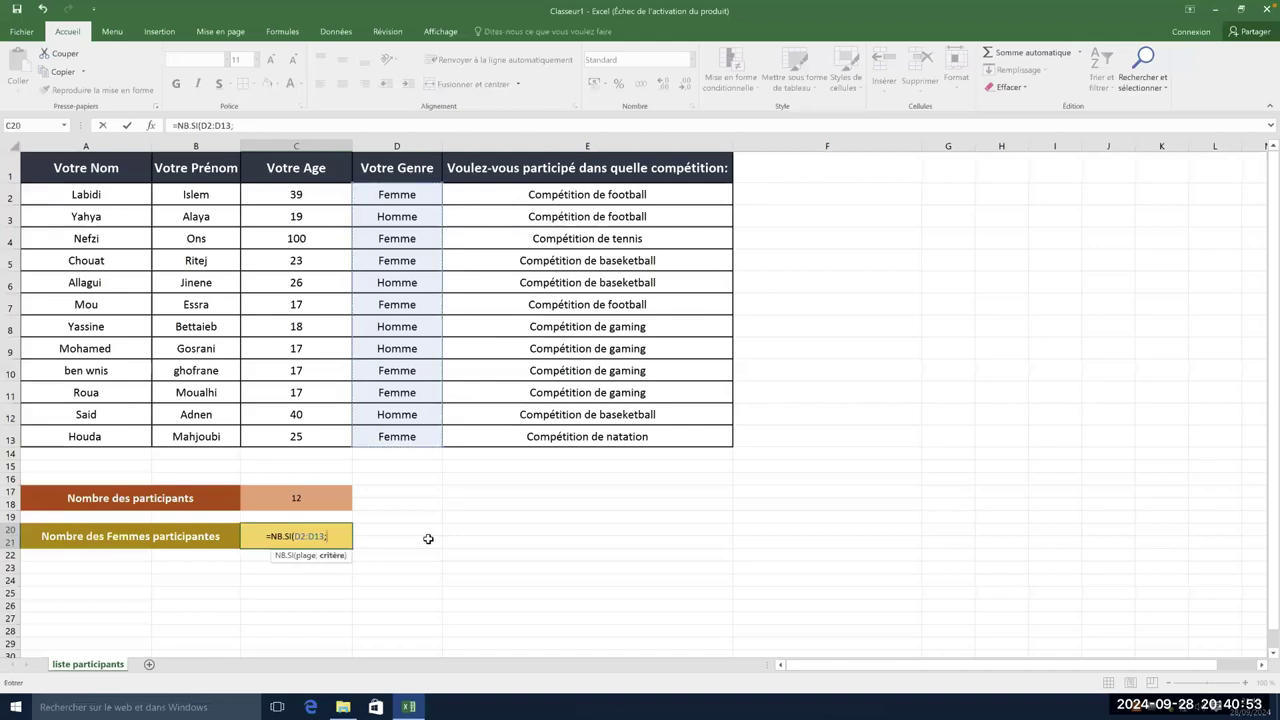
text("Femme"))
key(Return)
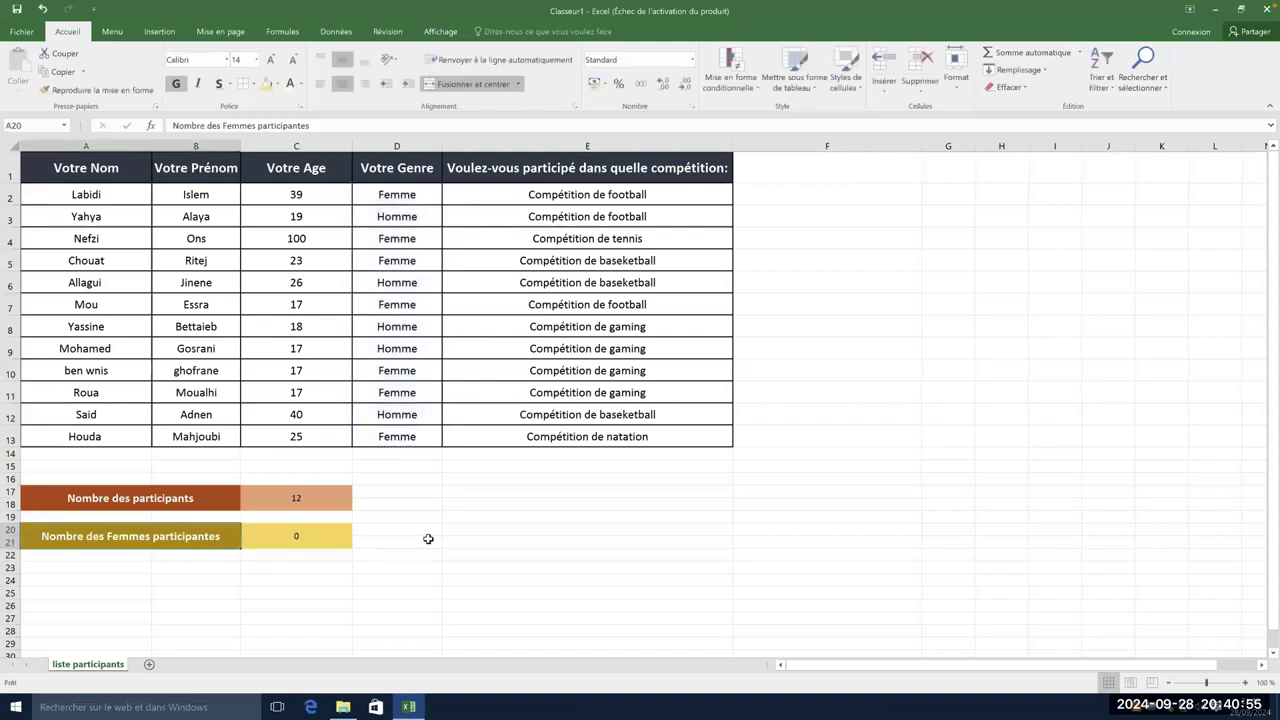
- Set the NB.SI criterion in C20 to "Femme" so the women count reads 7
click(330, 537)
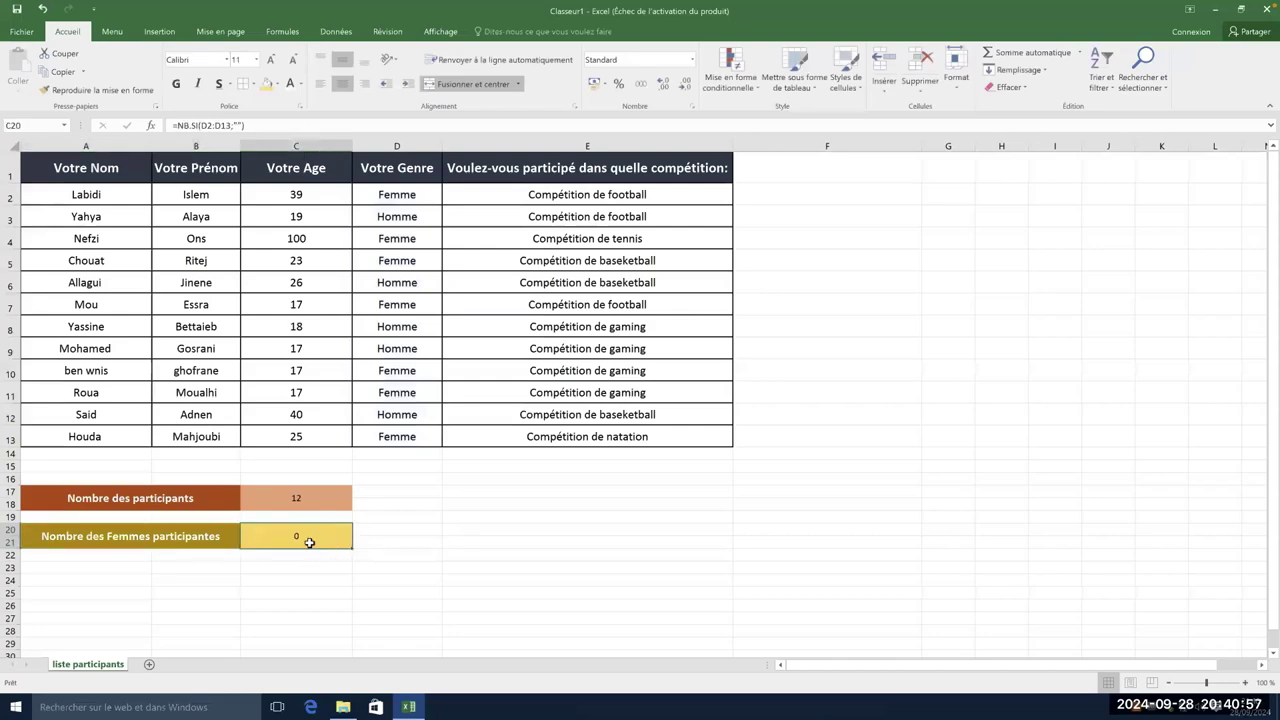
click(235, 125)
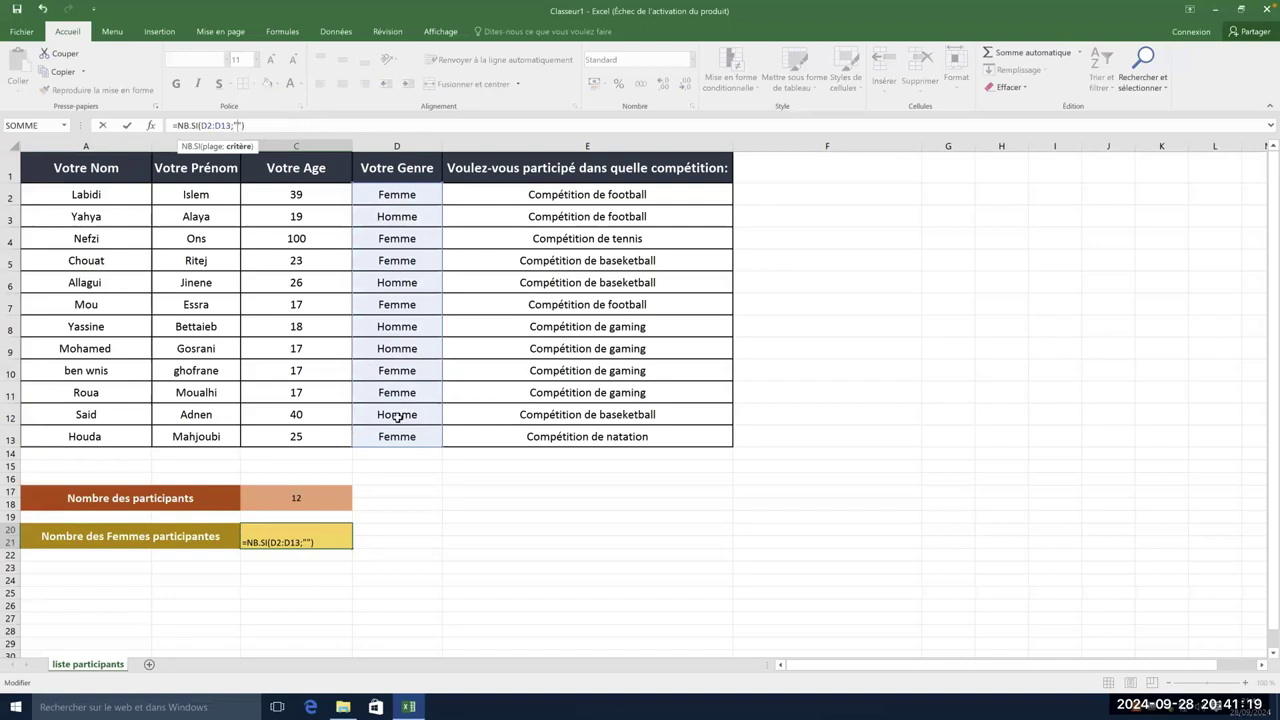
text(Femme)
click(290, 124)
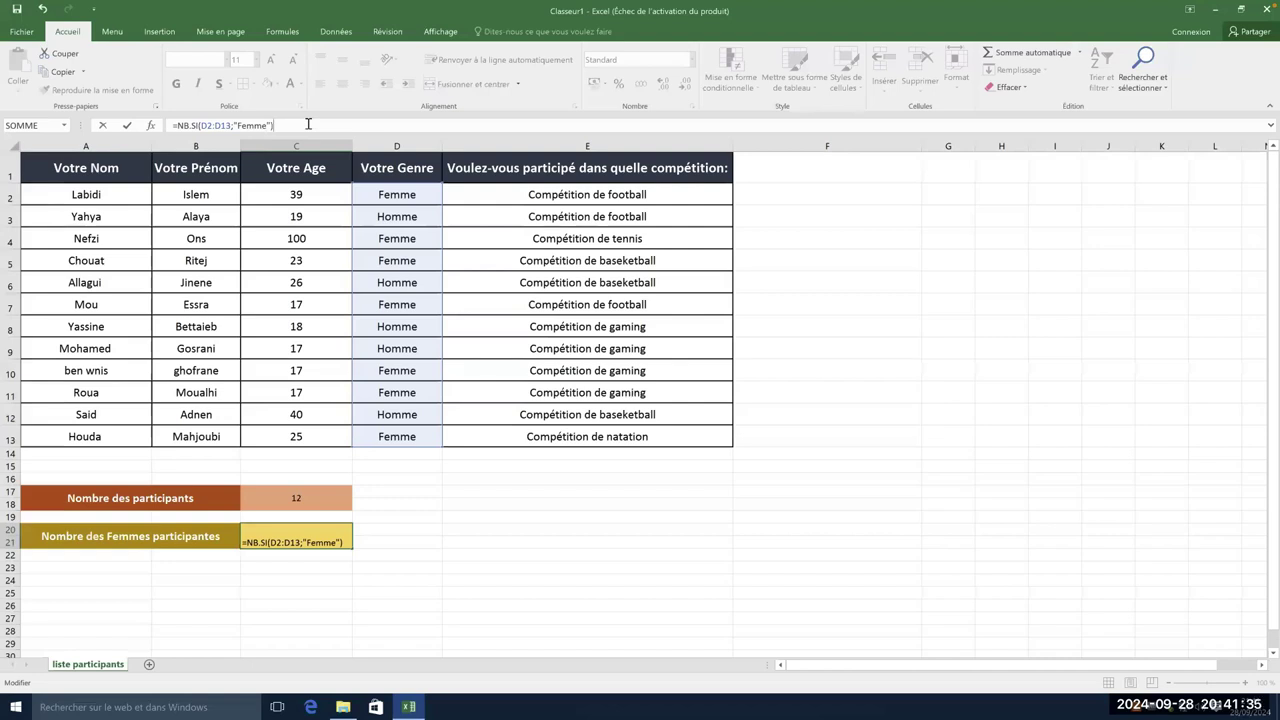
key(Return)
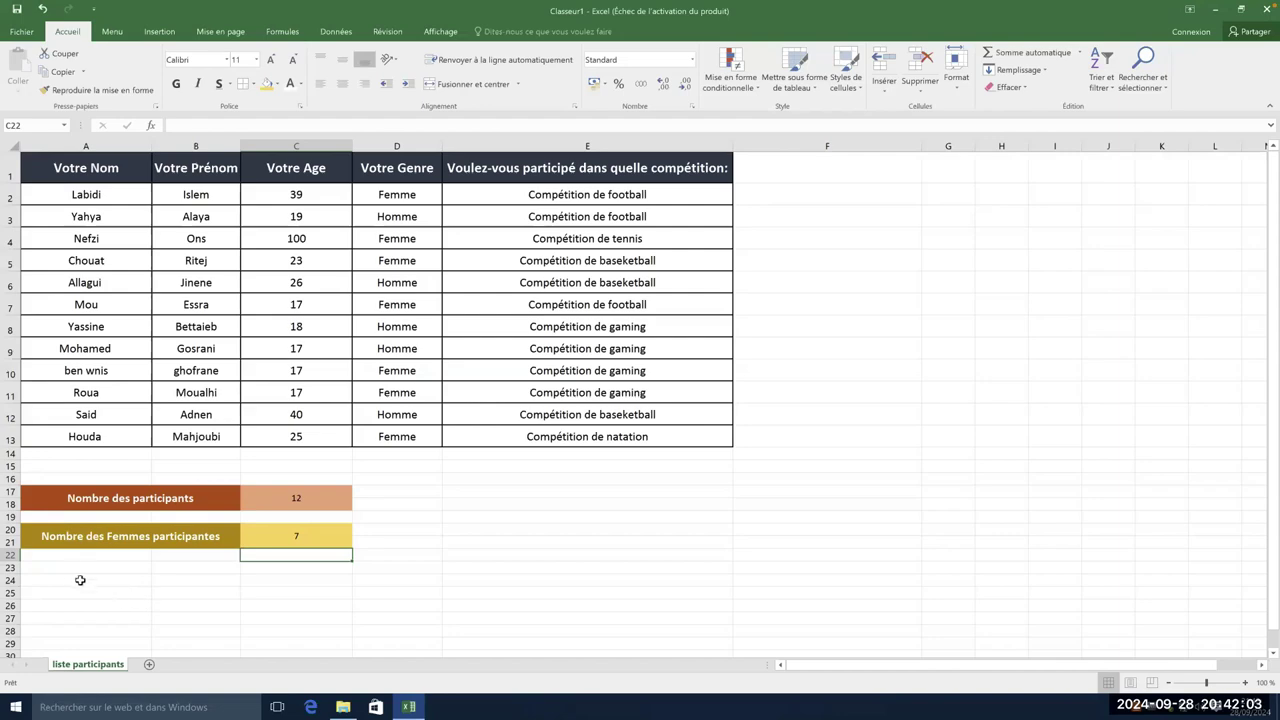
- Copy the women block A20:C21 and paste it into A23:C24
drag(60, 569, 214, 579)
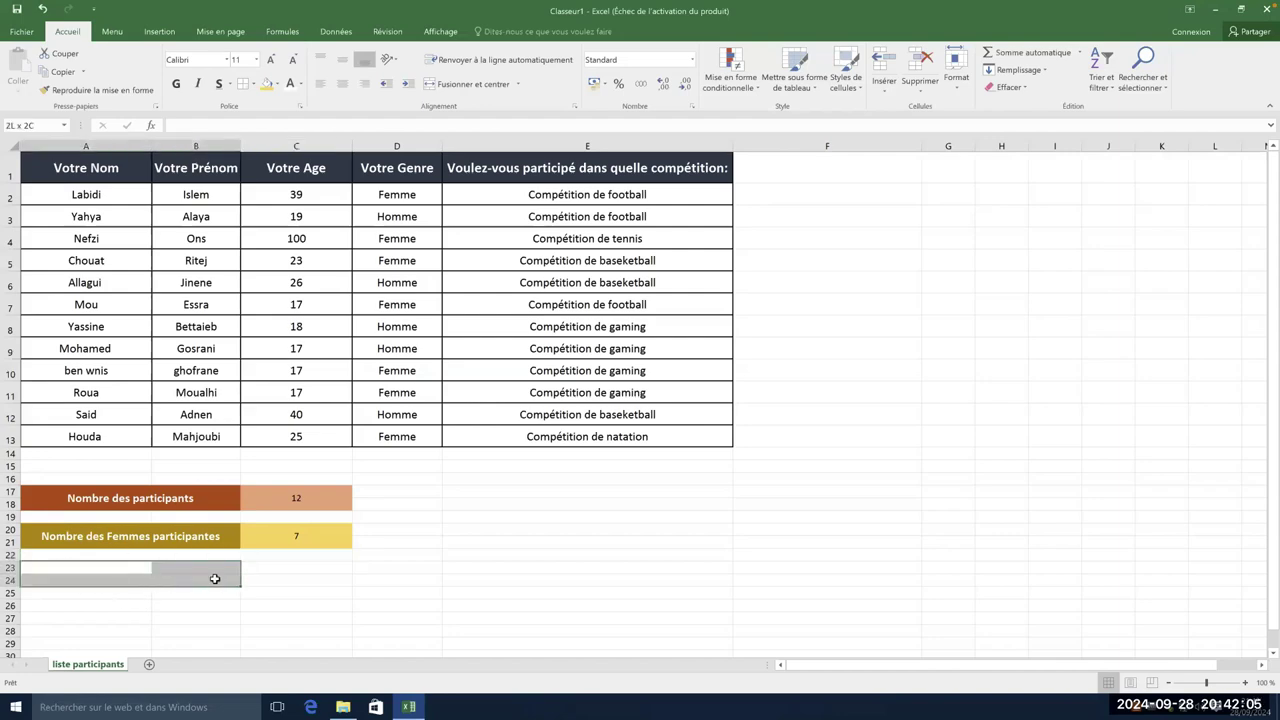
drag(130, 537, 290, 537)
click(198, 572)
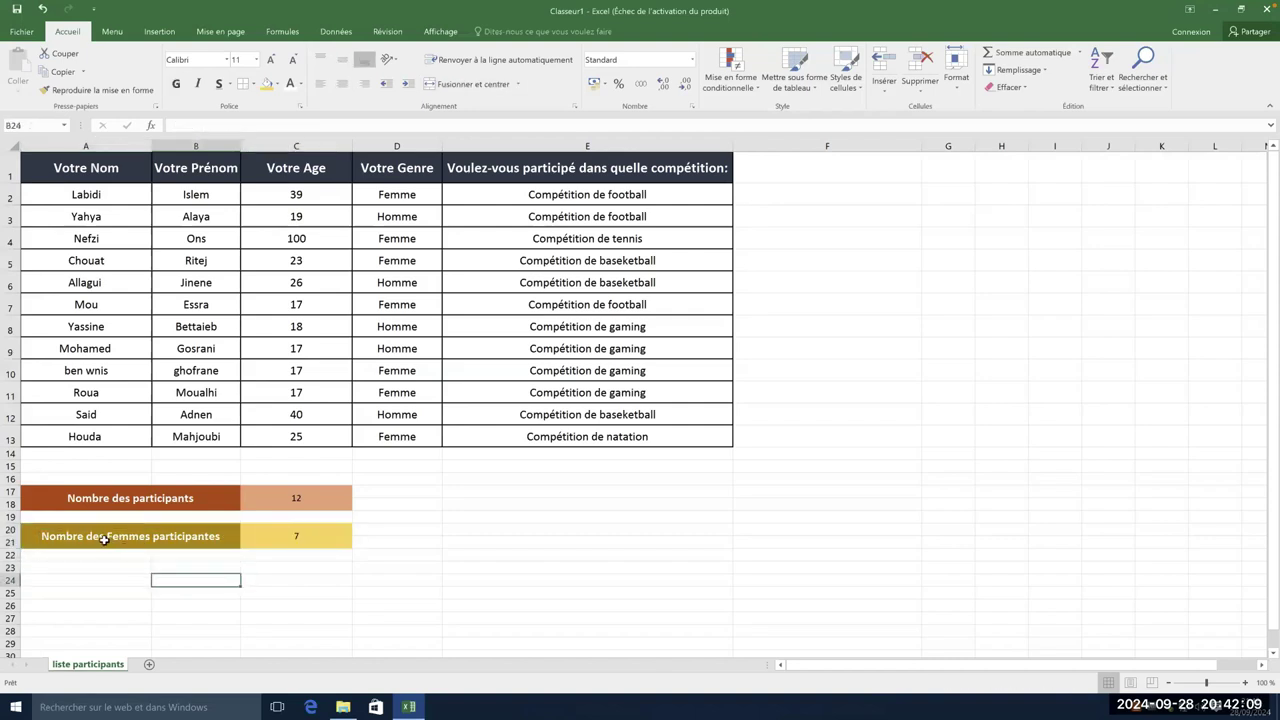
click(106, 537)
shift+click(290, 537)
right_click(166, 540)
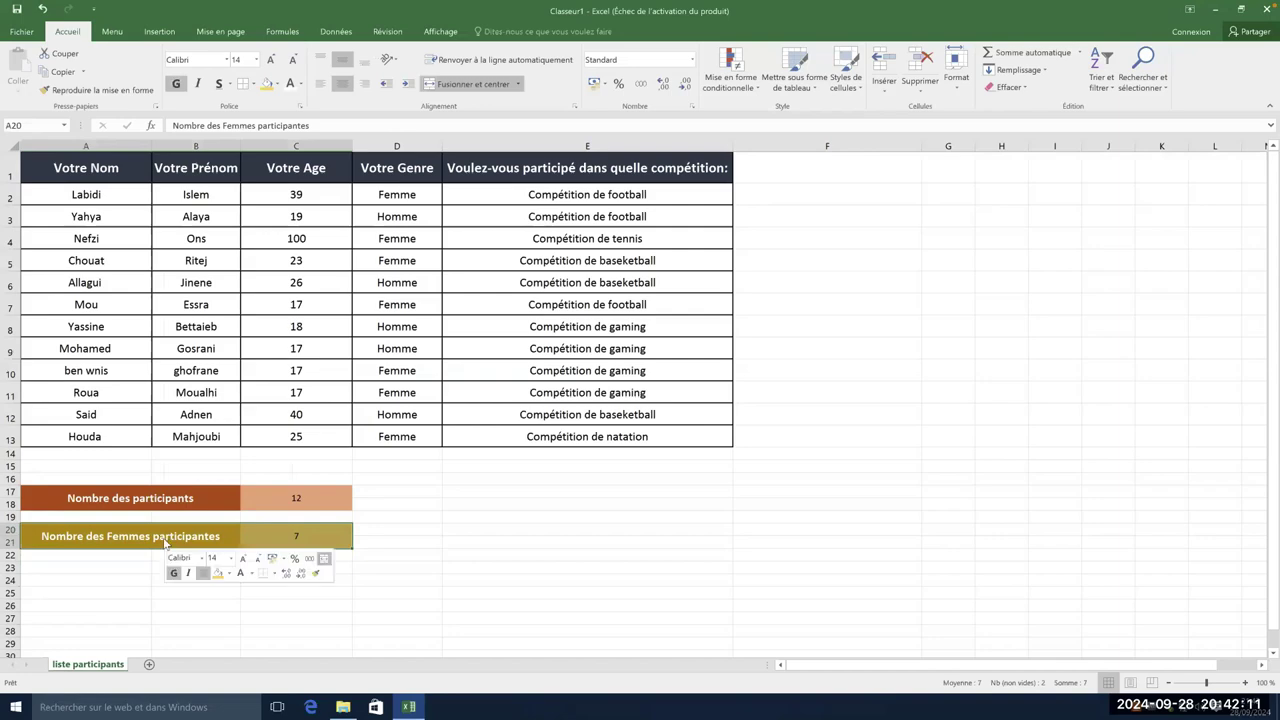
click(193, 282)
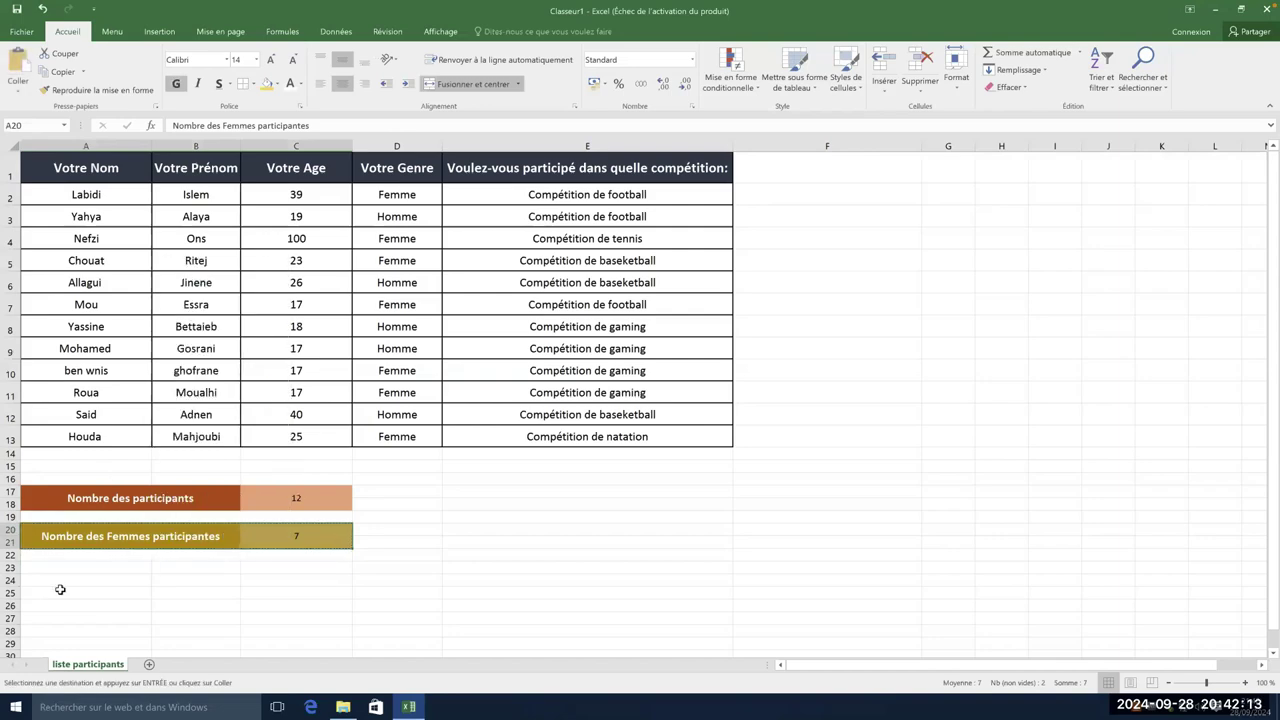
mouse_move(121, 570)
mouse_down()
mouse_move(298, 580)
mouse_move(127, 576)
mouse_up()
right_click(121, 578)
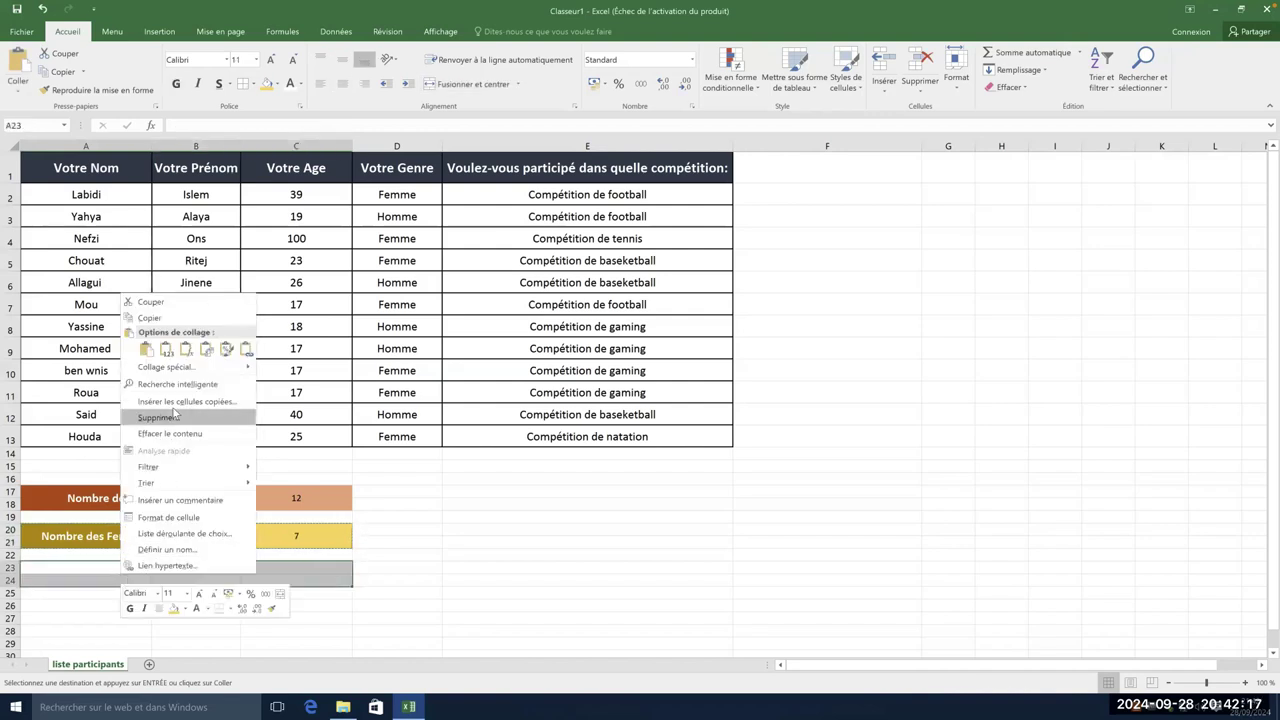
click(152, 349)
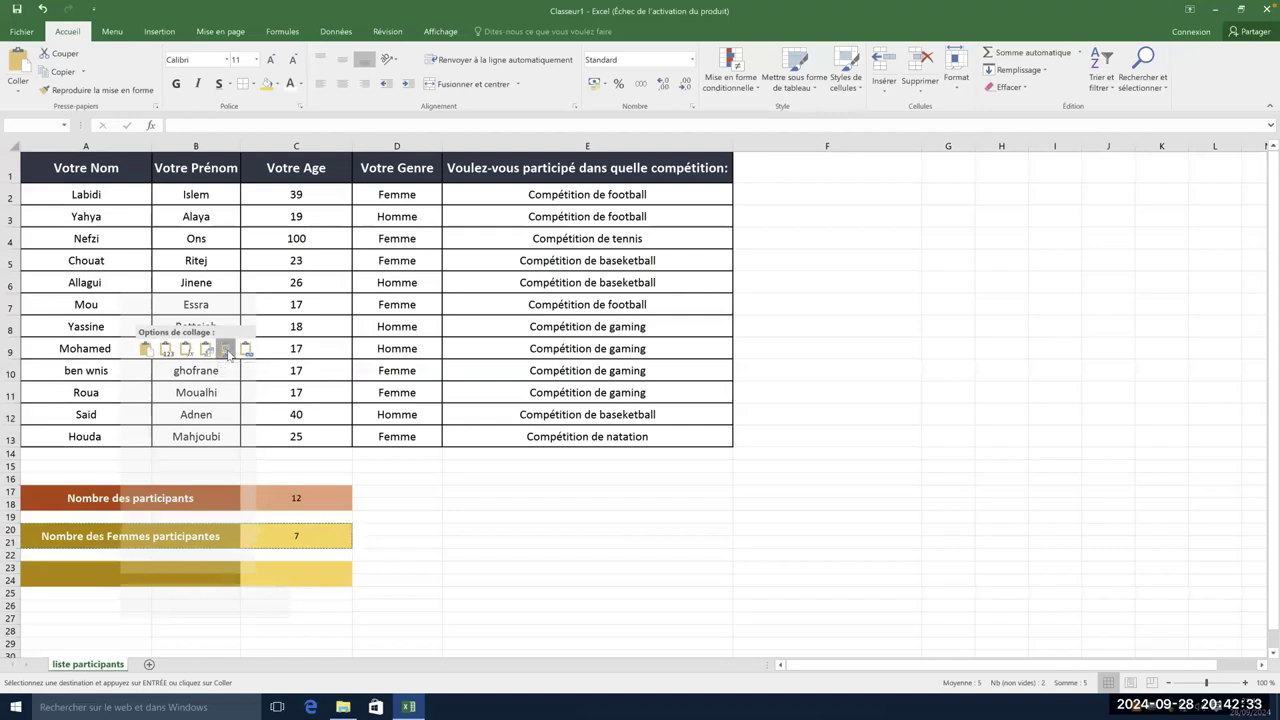
- Keep only the pasted formatting, then fill A23:B24 dark blue and C23:C24 light blue
click(227, 350)
click(209, 590)
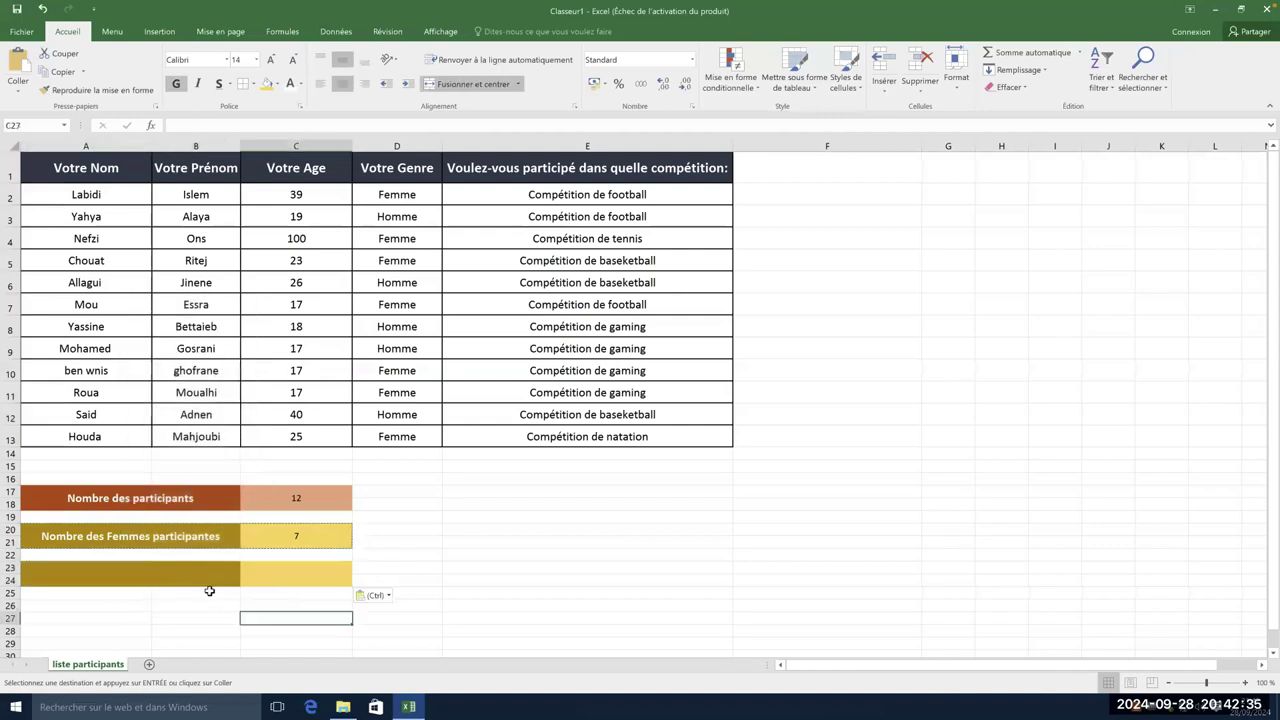
click(220, 566)
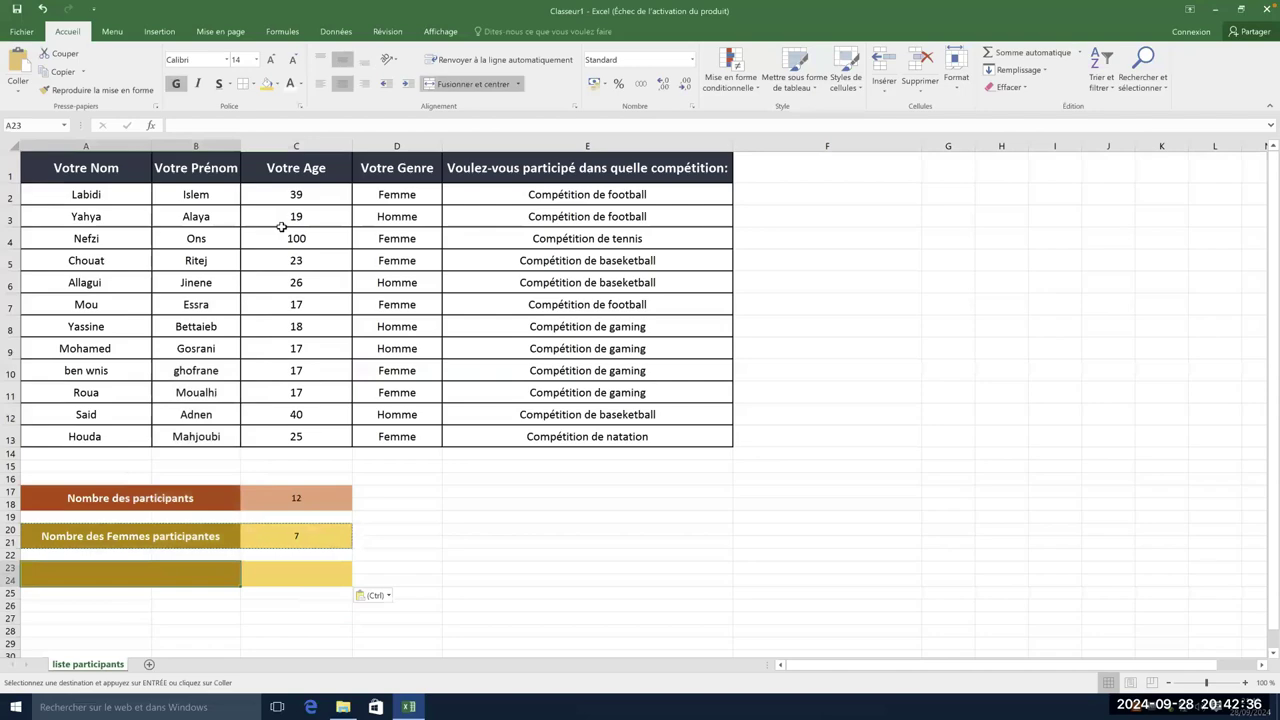
click(278, 84)
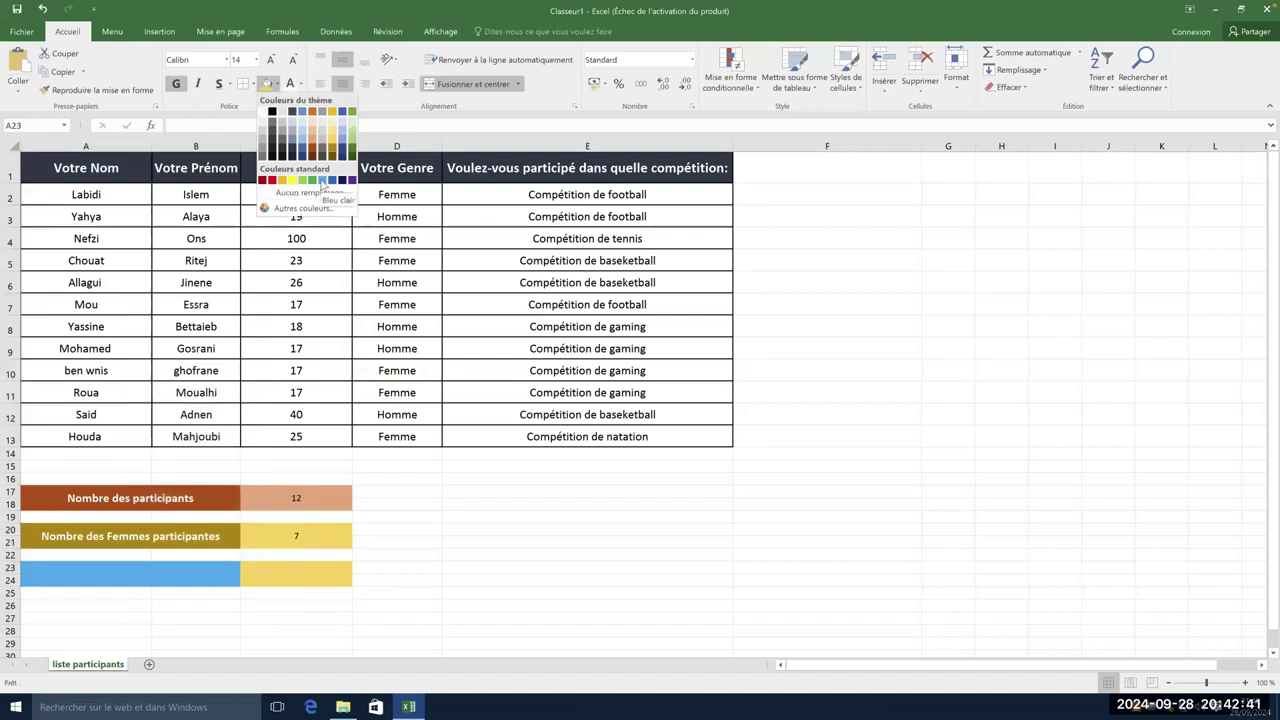
click(333, 181)
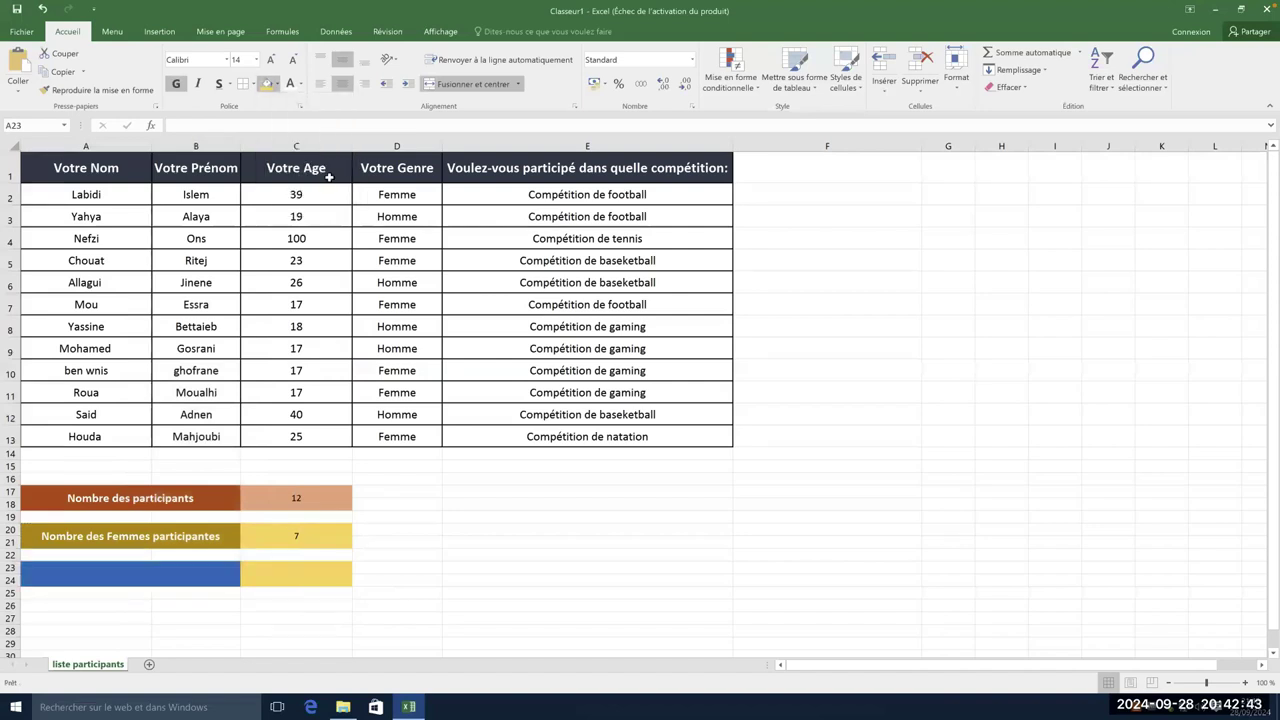
click(302, 578)
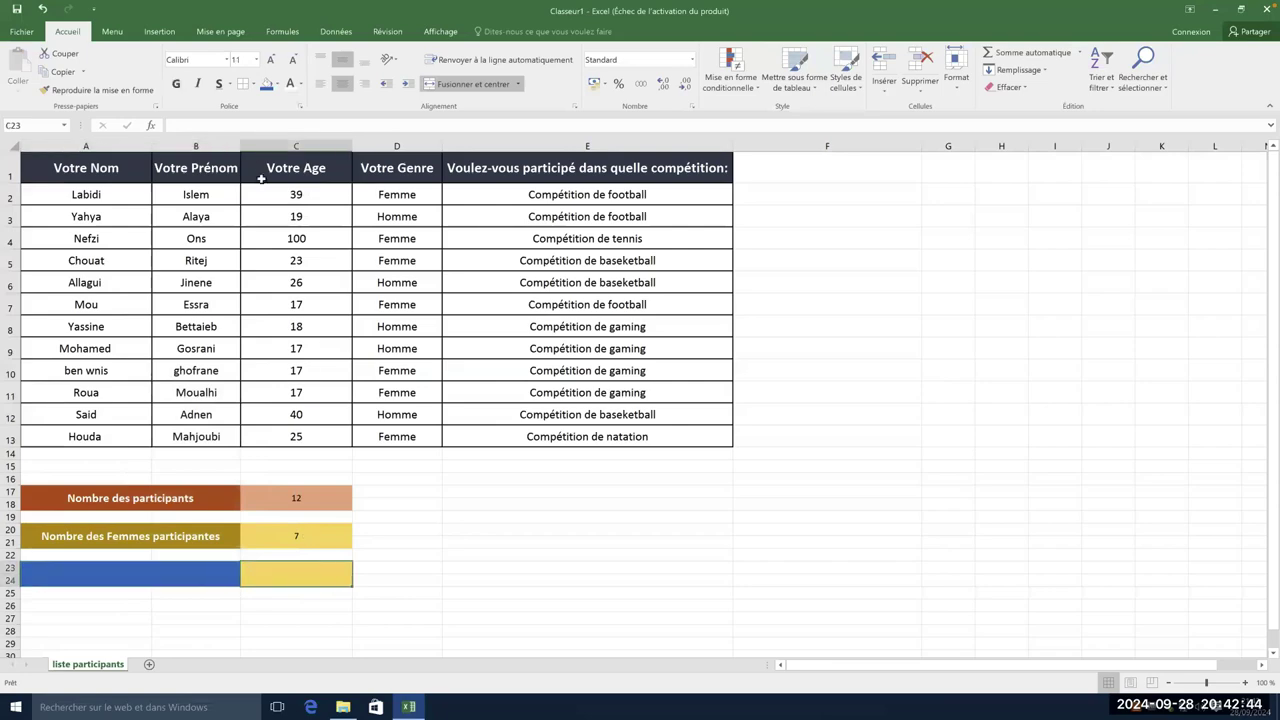
click(277, 84)
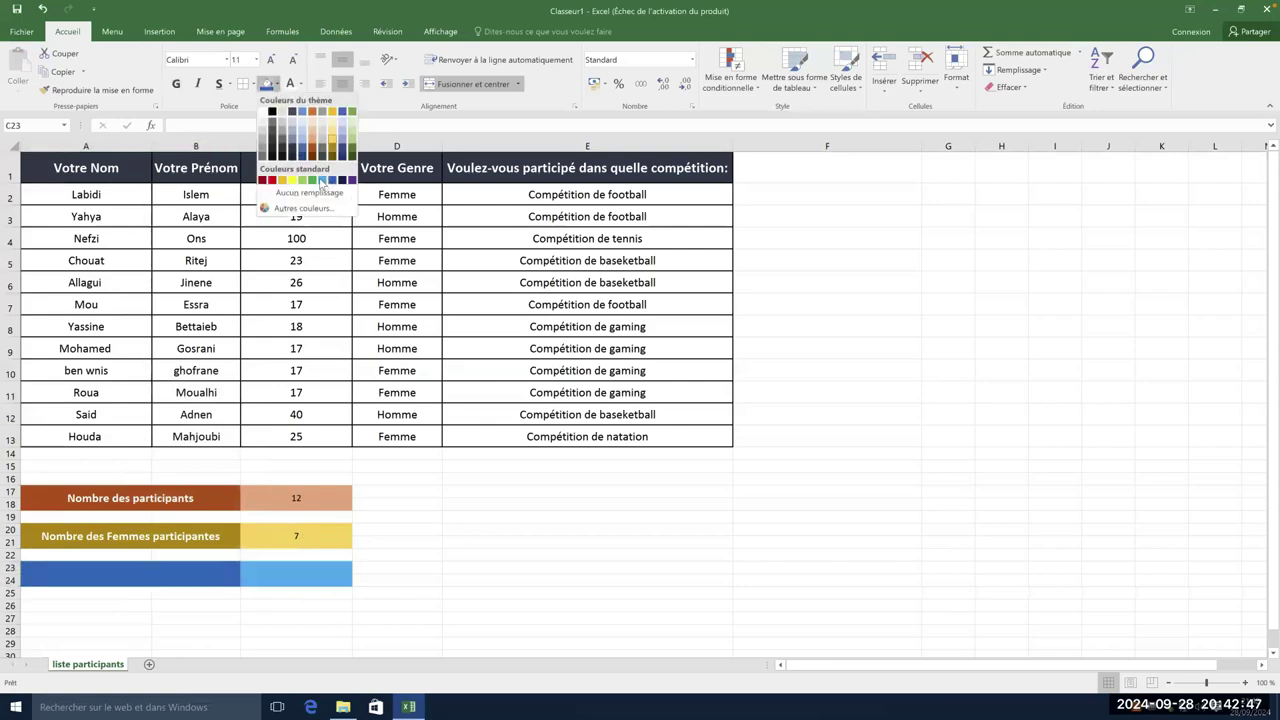
click(324, 181)
- Select the full women label text in A20 to reuse it in A23
click(415, 570)
click(210, 580)
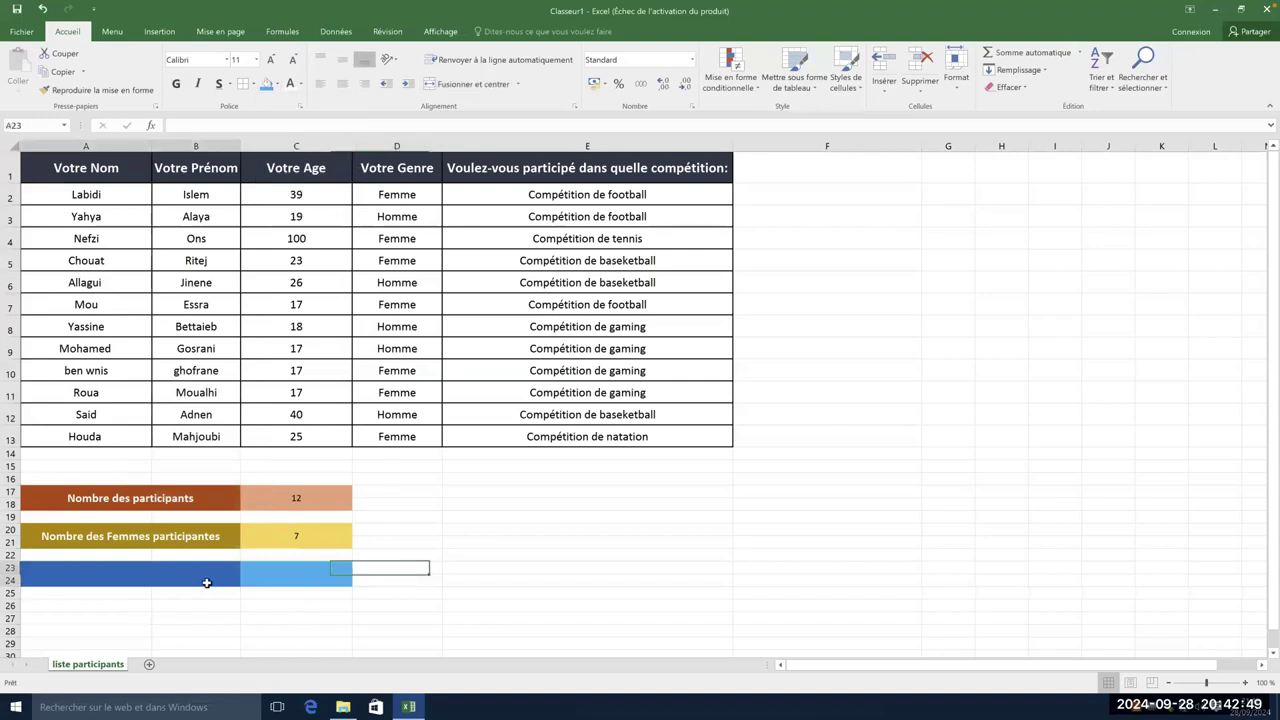
click(177, 537)
double_click(170, 537)
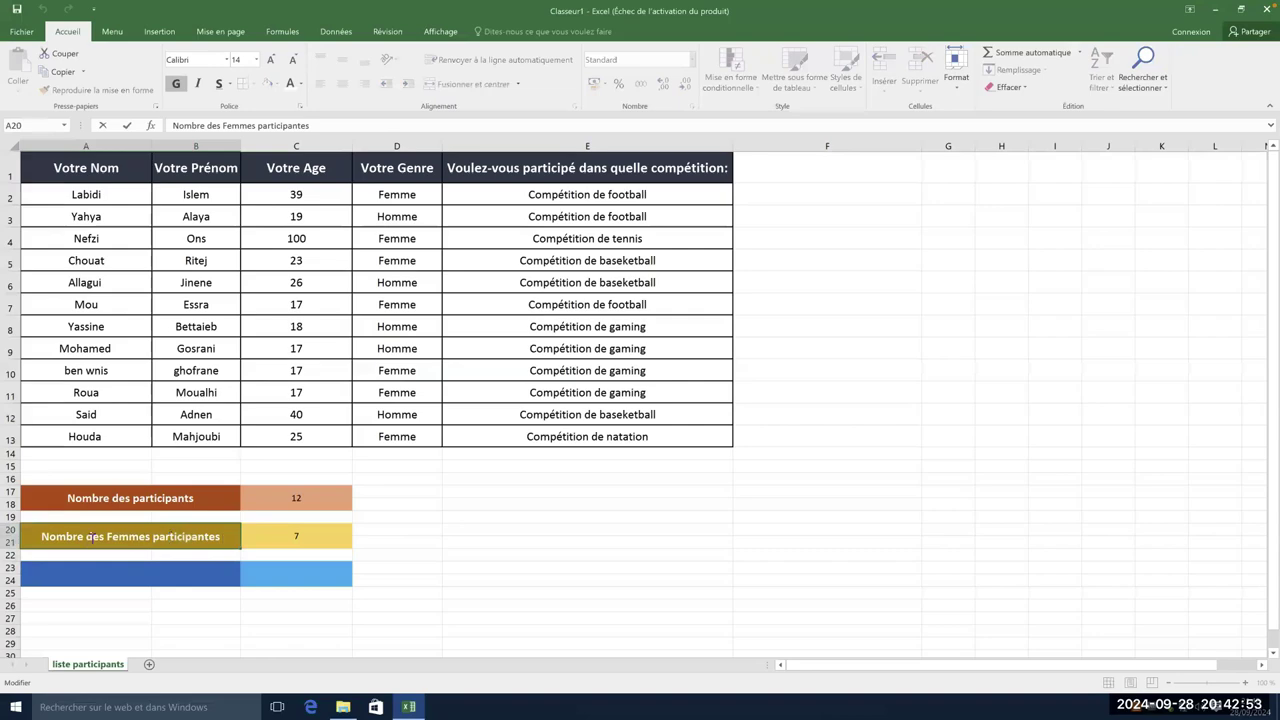
drag(35, 537, 242, 538)
key(ctrl+c)
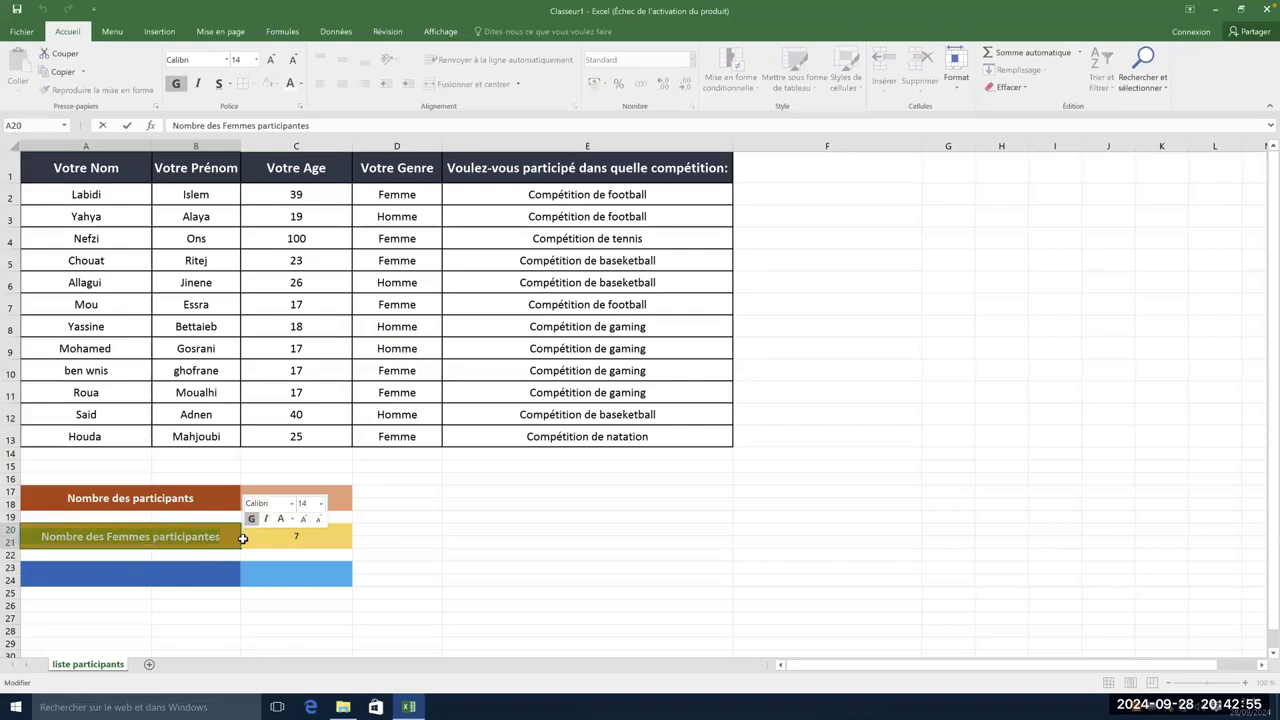
click(140, 574)
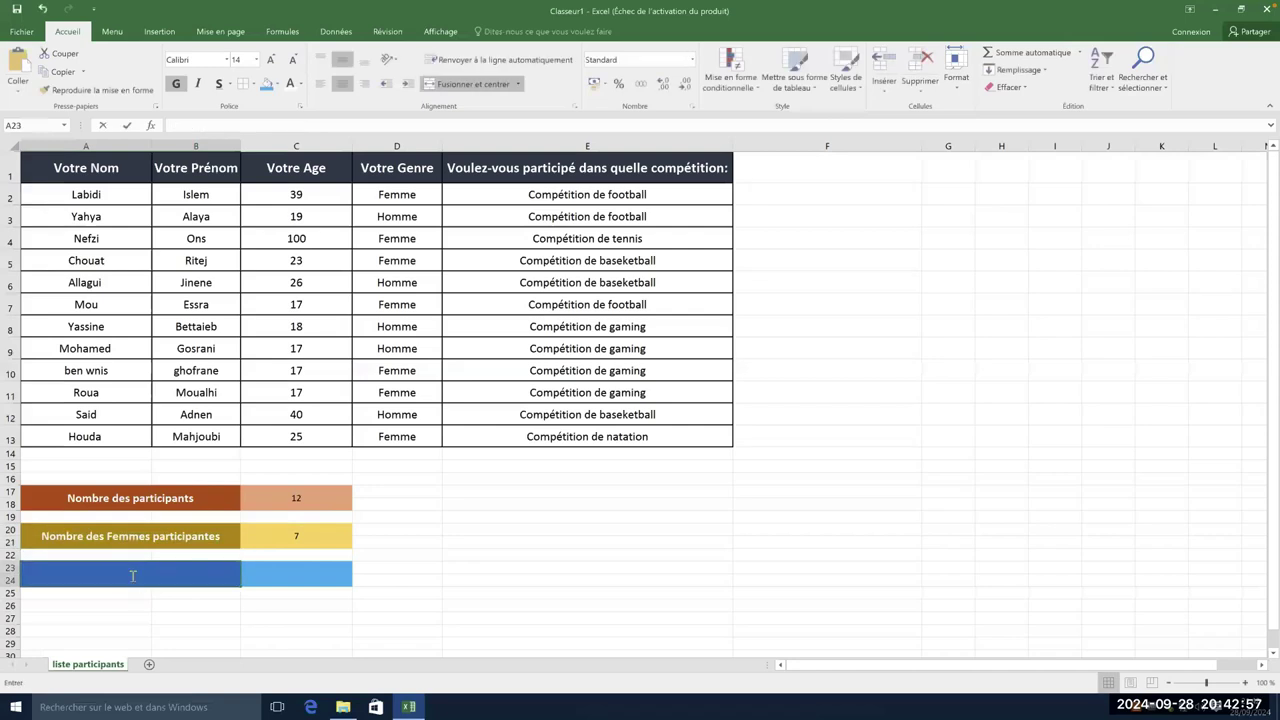
- Paste the label into A23 and change it to 'Nombre des Hommes participants'
key(ctrl+v)
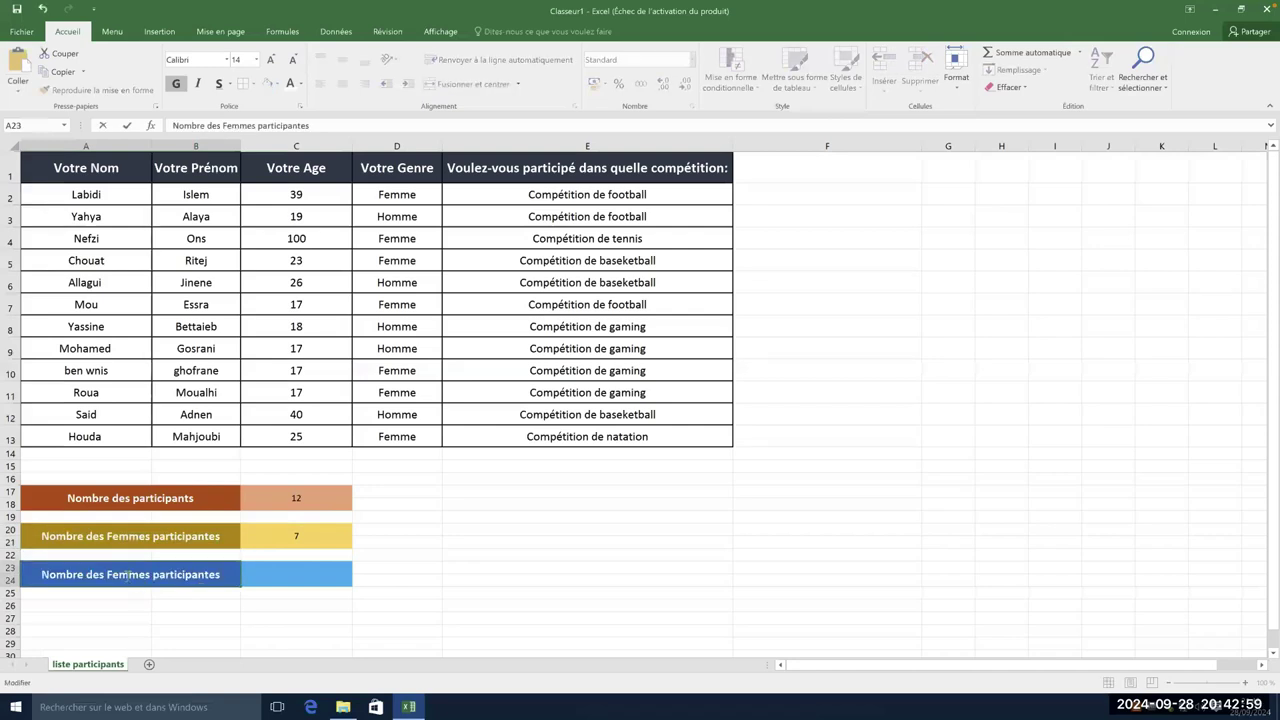
double_click(128, 575)
text(Hommes)
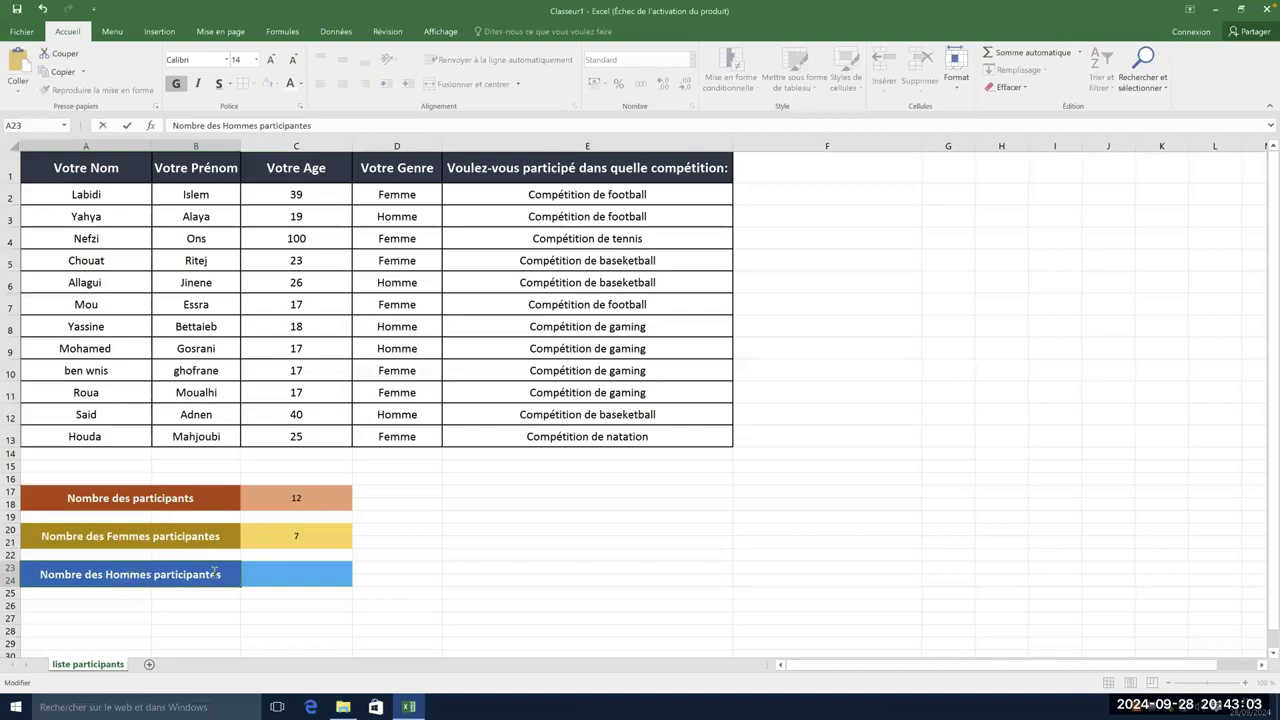
key(BackSpace)
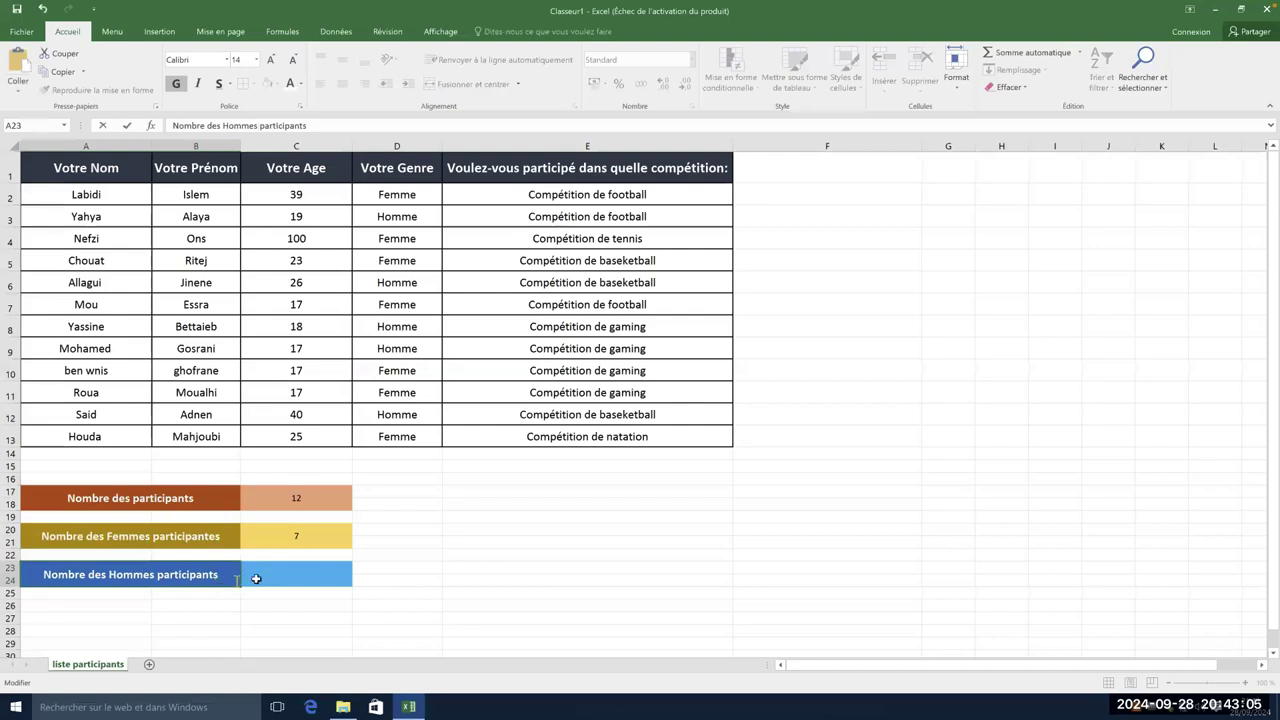
- Enter =NB.SI(D2:D13;"Homme") in C23, giving 5 male participants
click(280, 574)
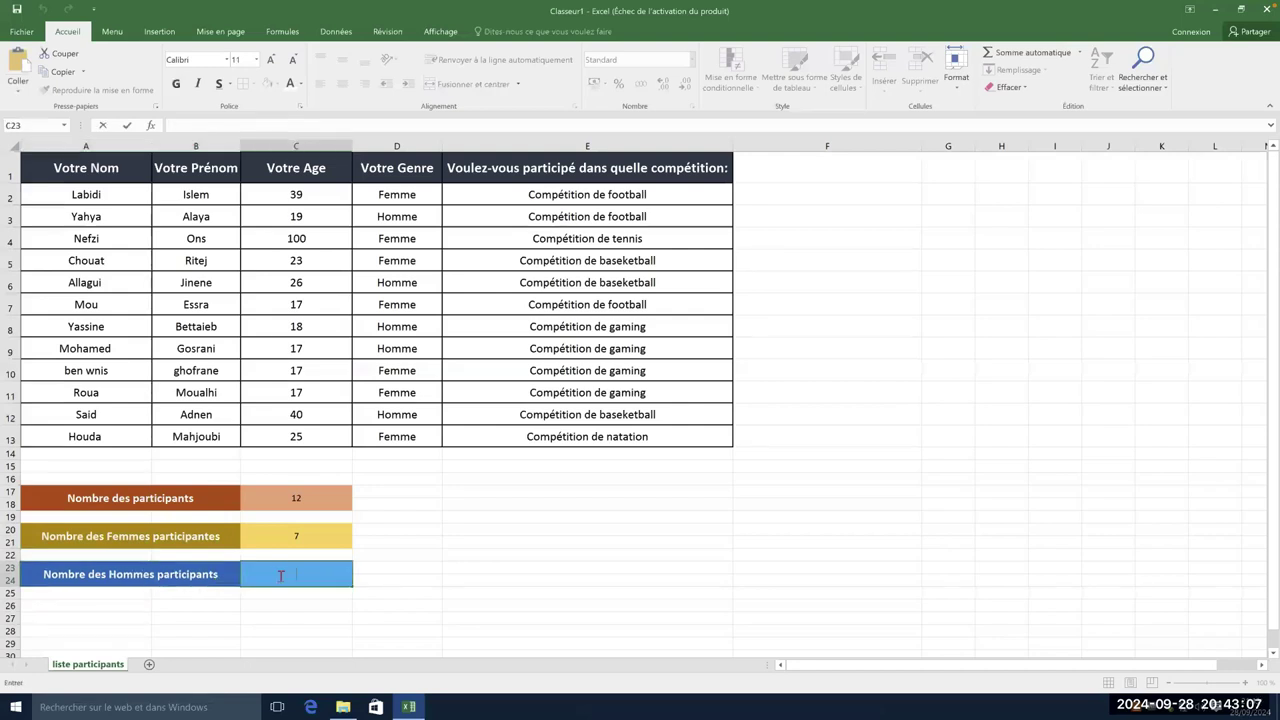
text(=)
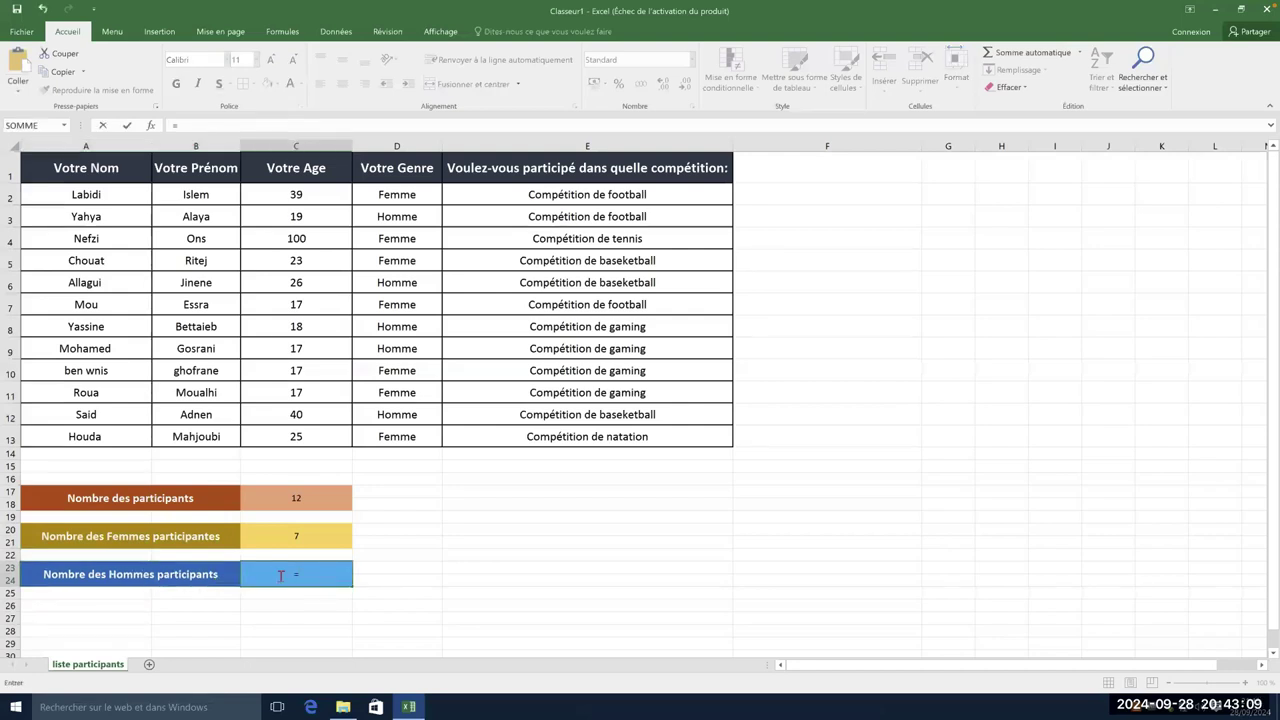
text(NB.si)
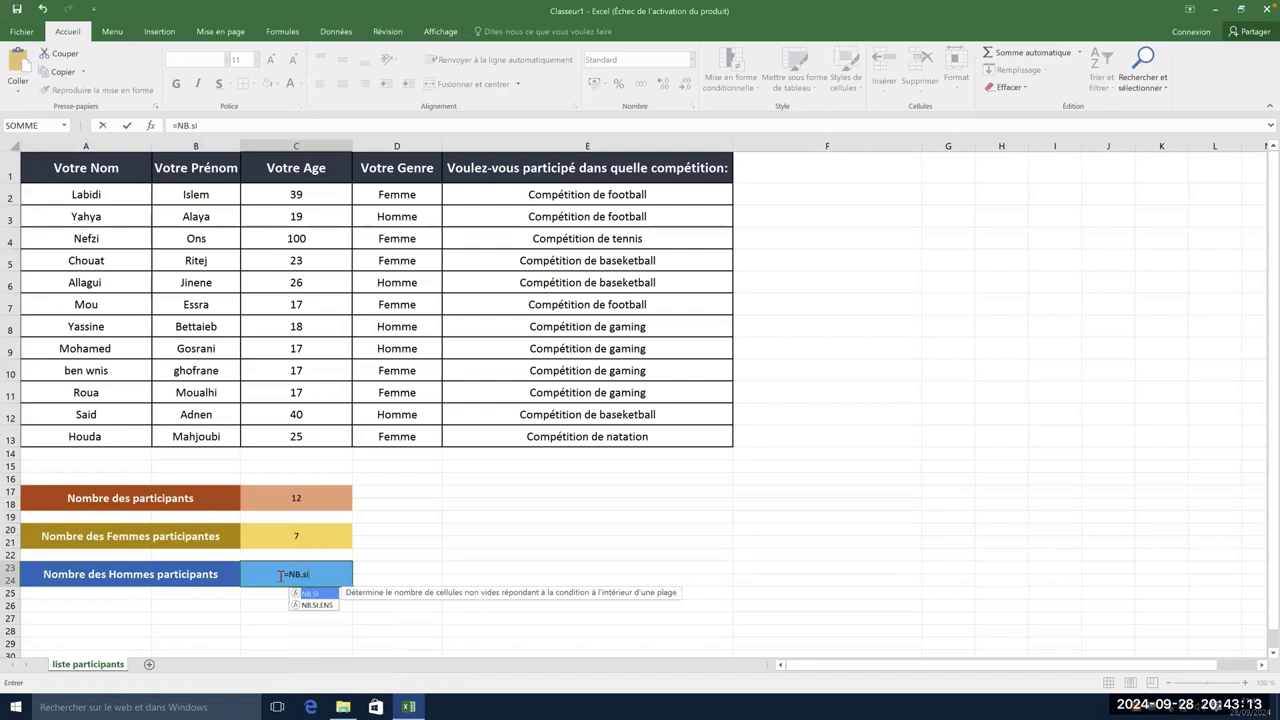
double_click(318, 594)
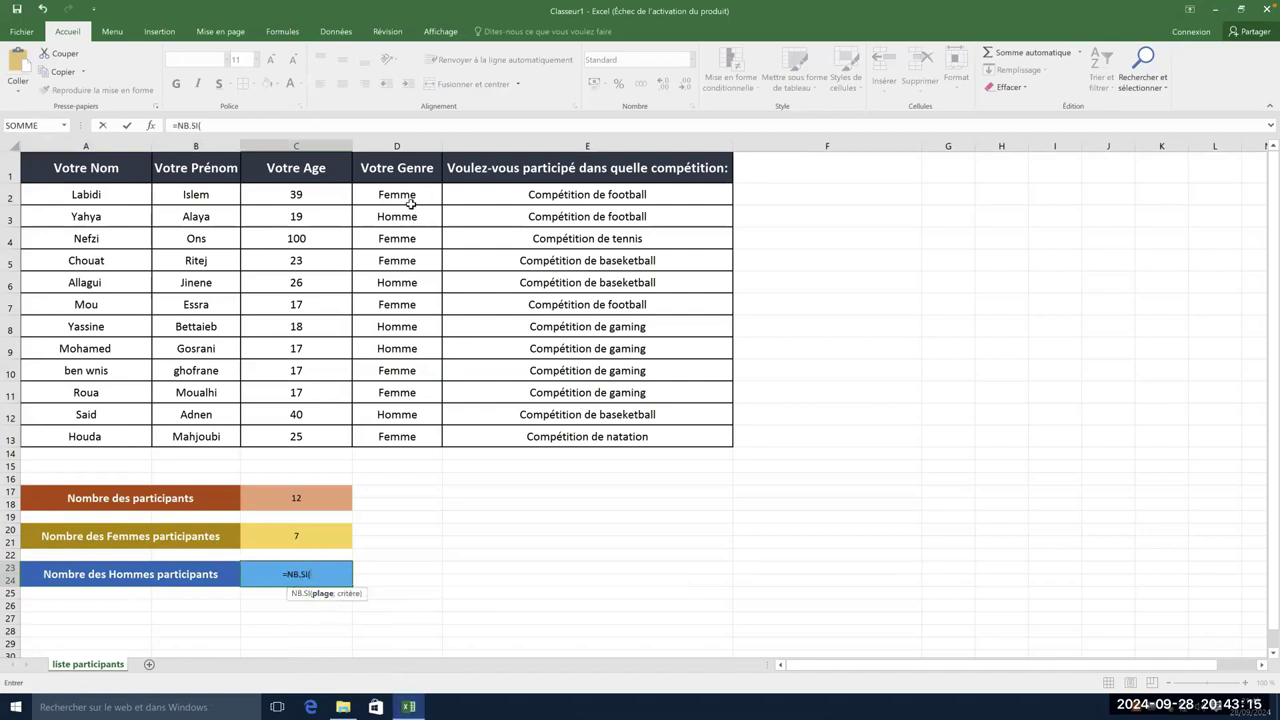
drag(411, 200, 416, 440)
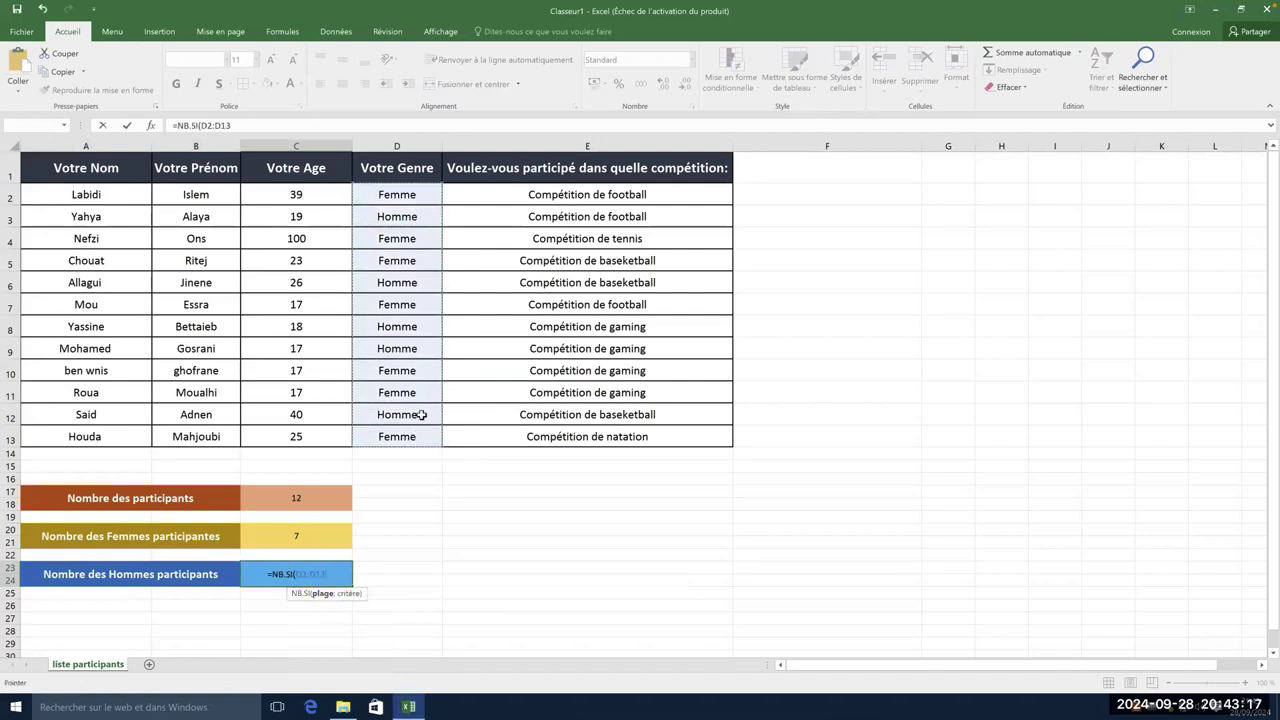
text(;")
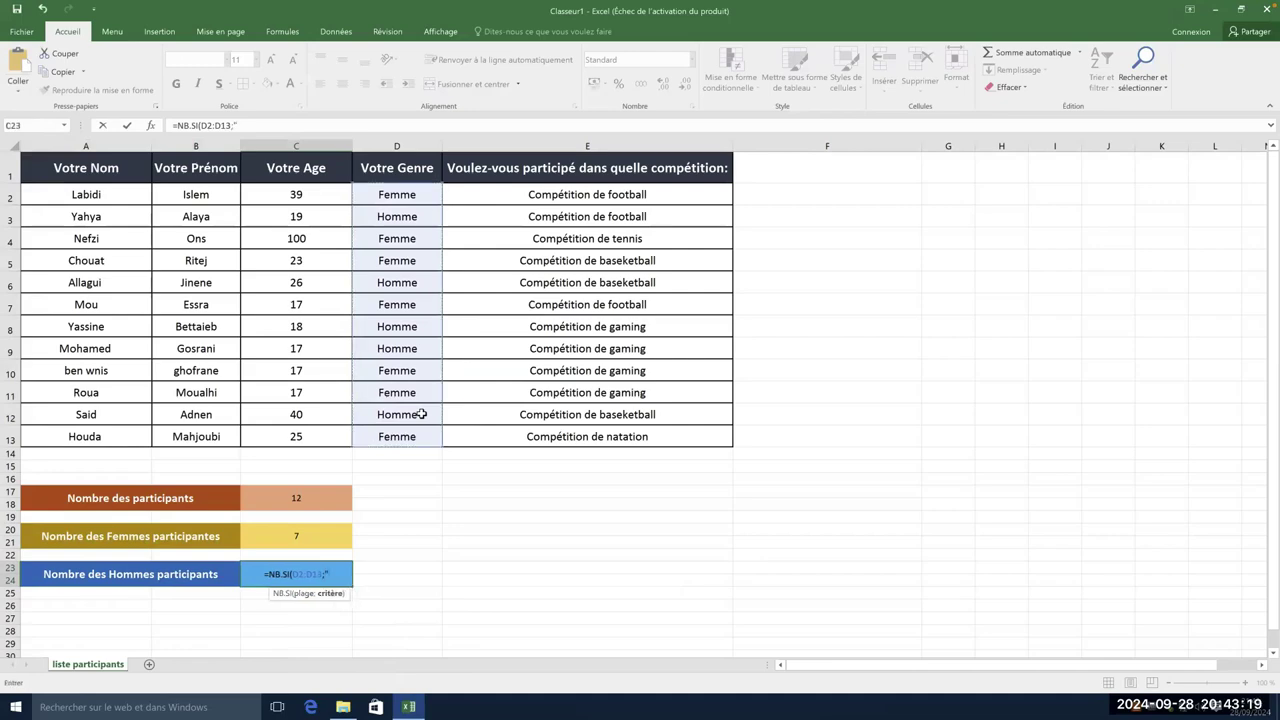
text(Homme"))
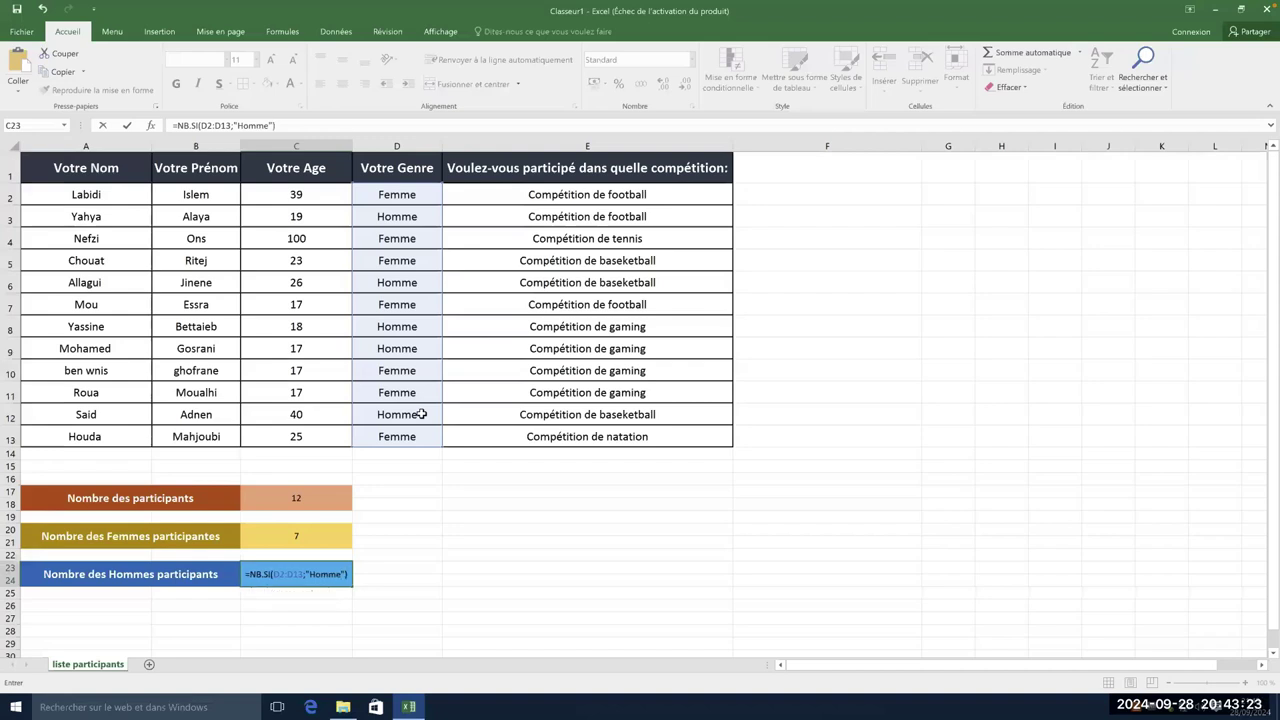
key(Return)
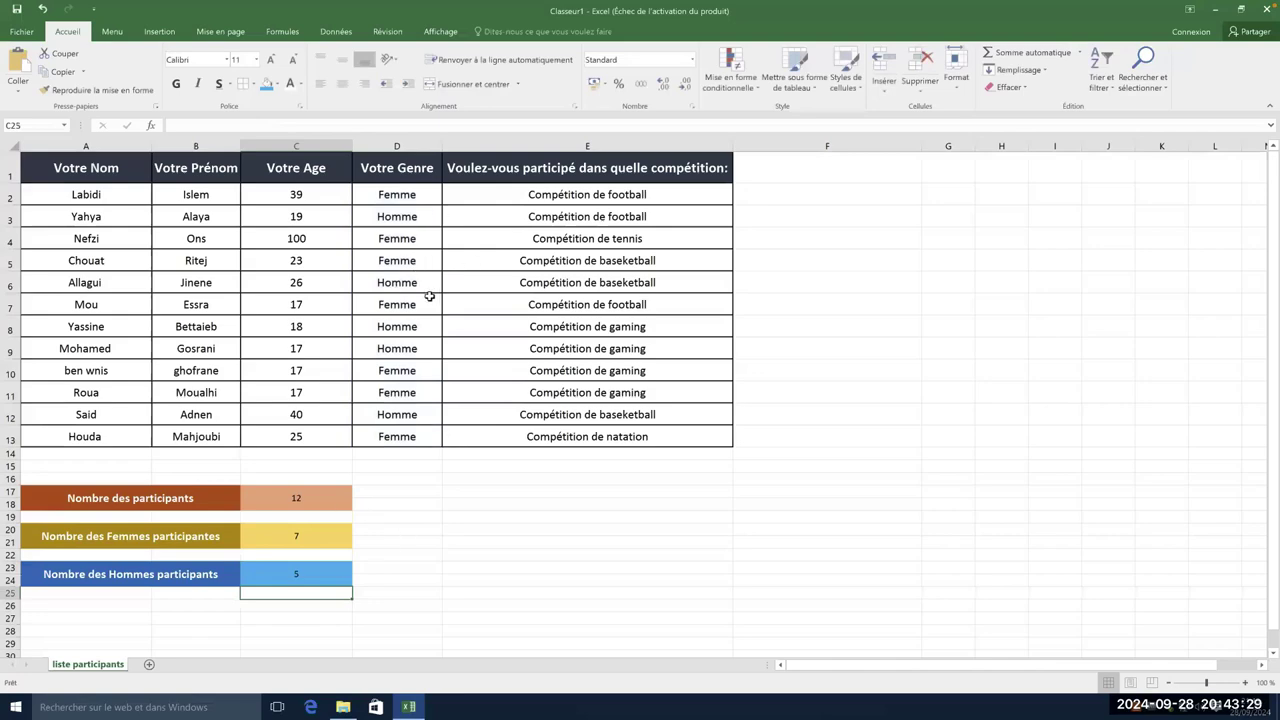
click(424, 290)
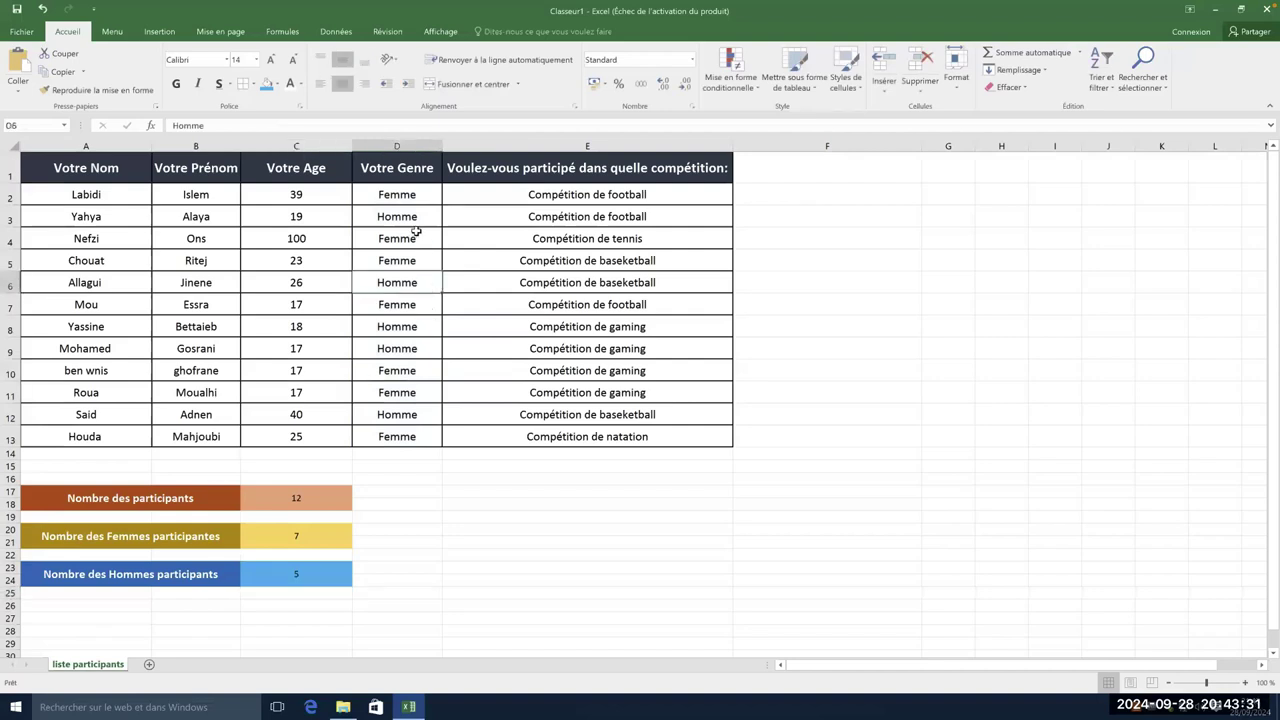
drag(416, 224, 423, 250)
key(ctrl+c)
click(414, 328)
key(Escape)
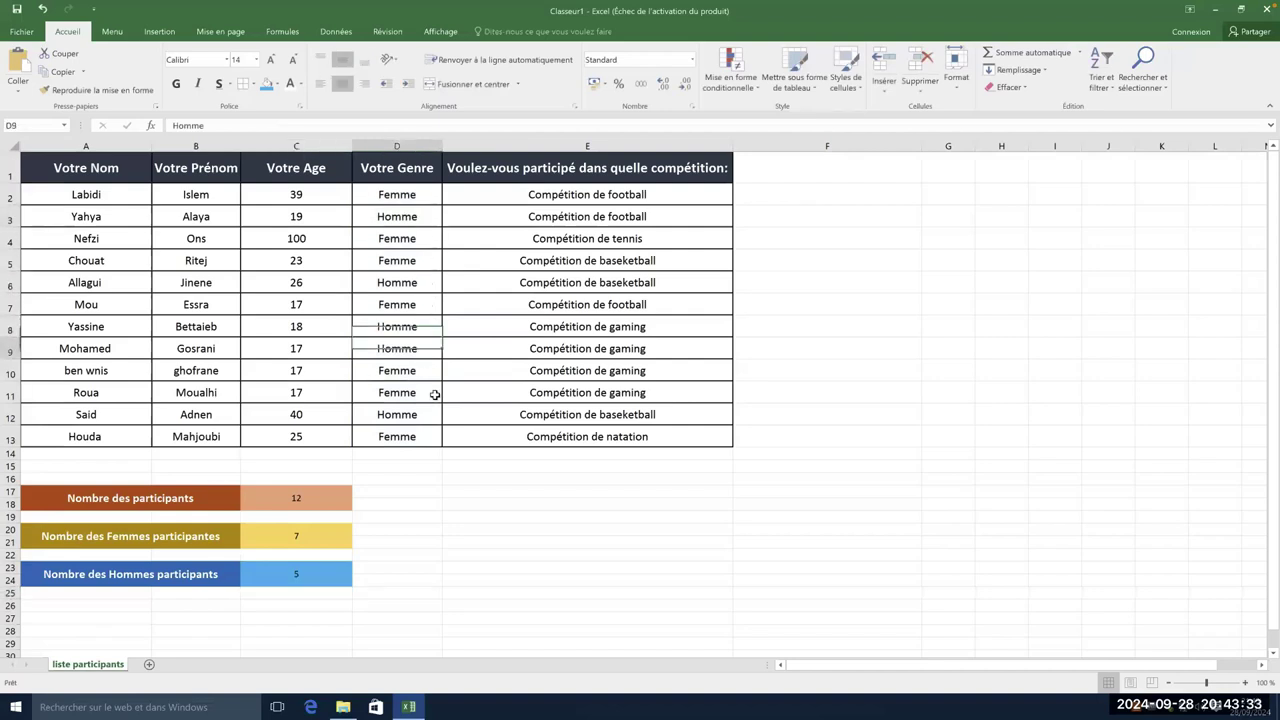
click(420, 414)
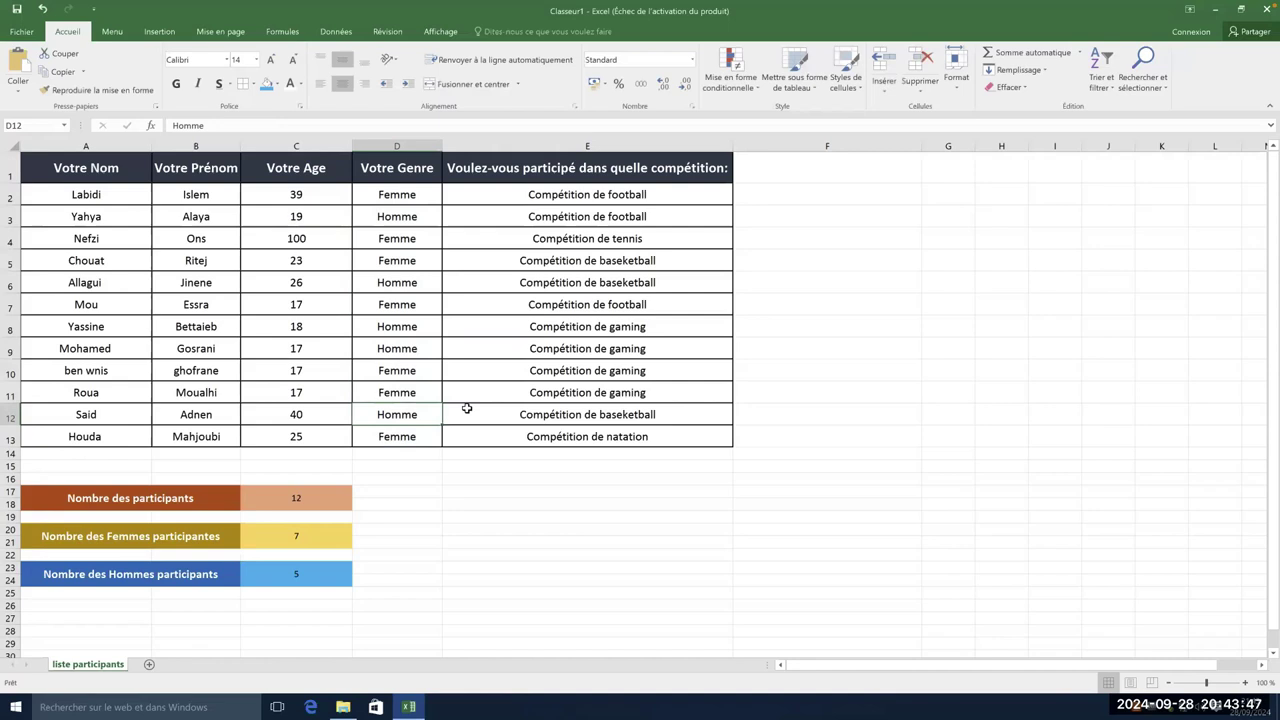
click(432, 493)
click(410, 503)
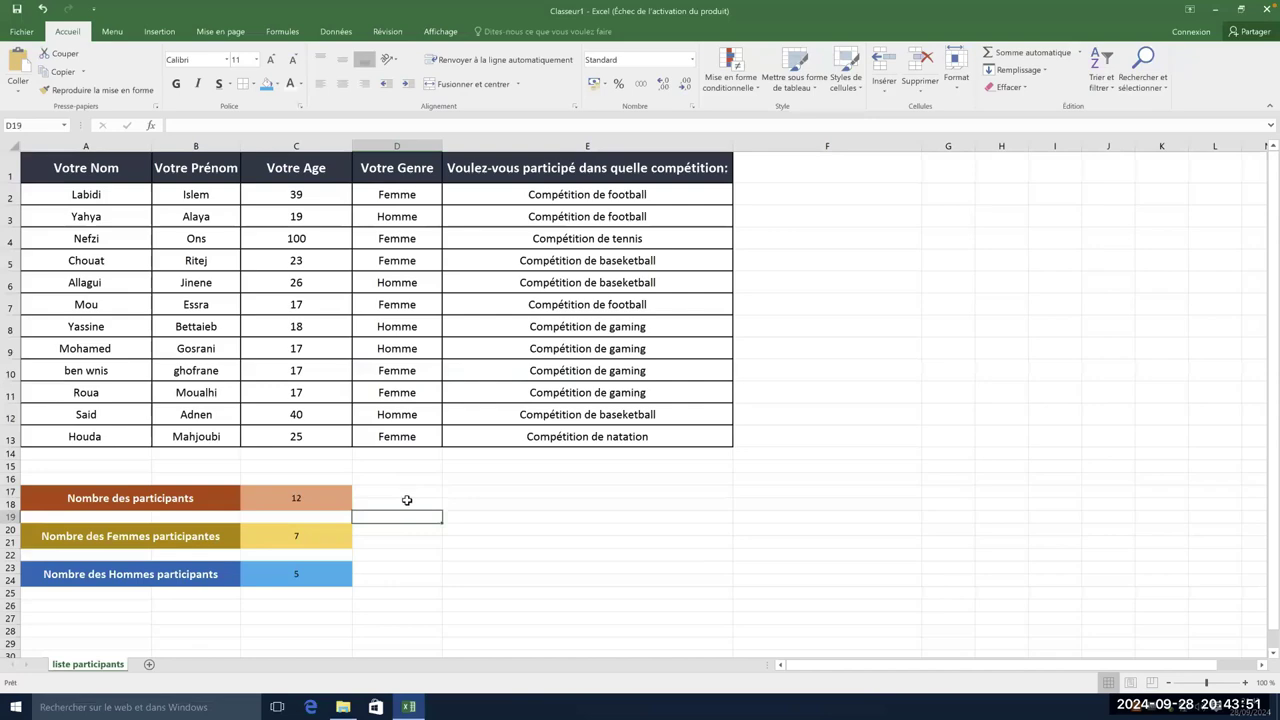
click(416, 545)
click(463, 579)
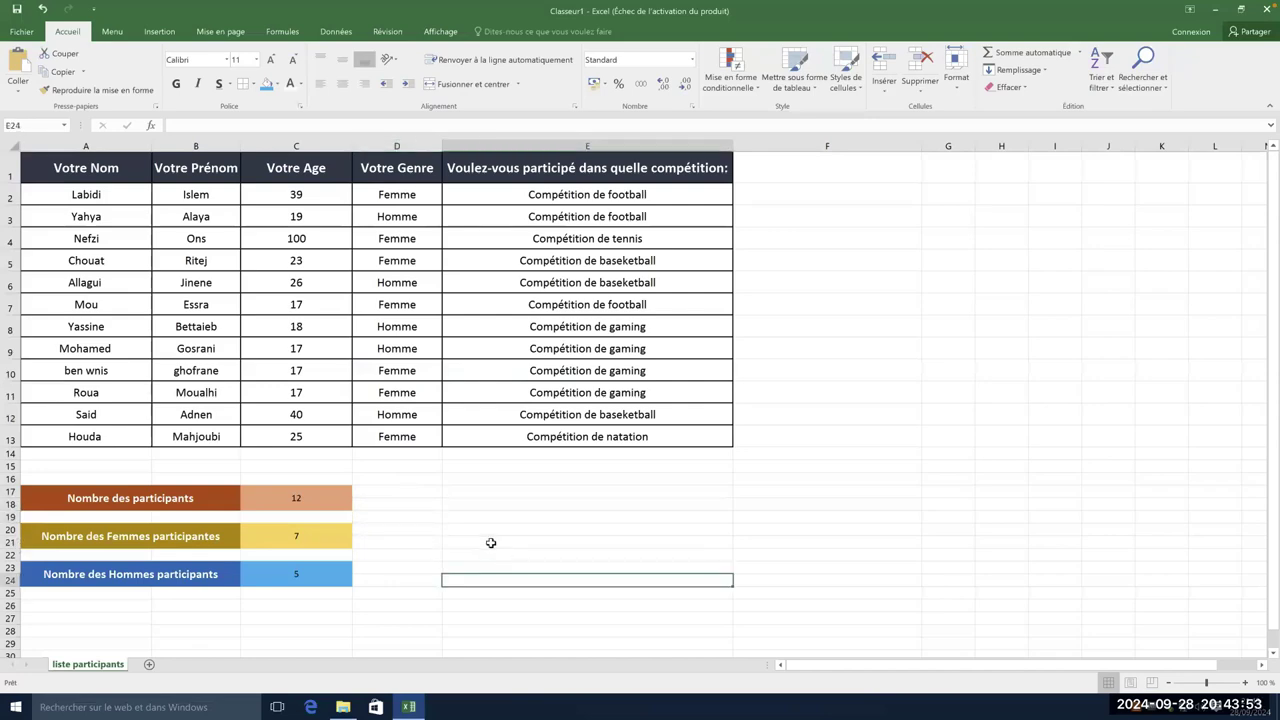
click(491, 541)
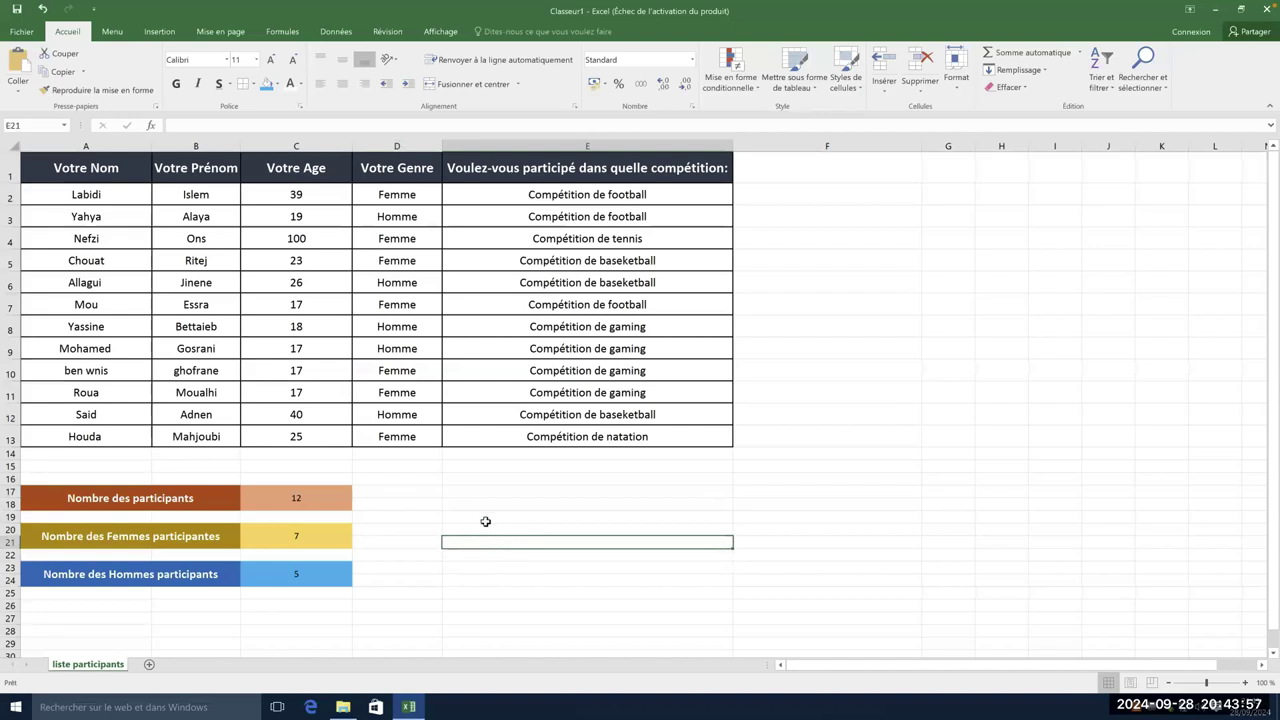
click(426, 492)
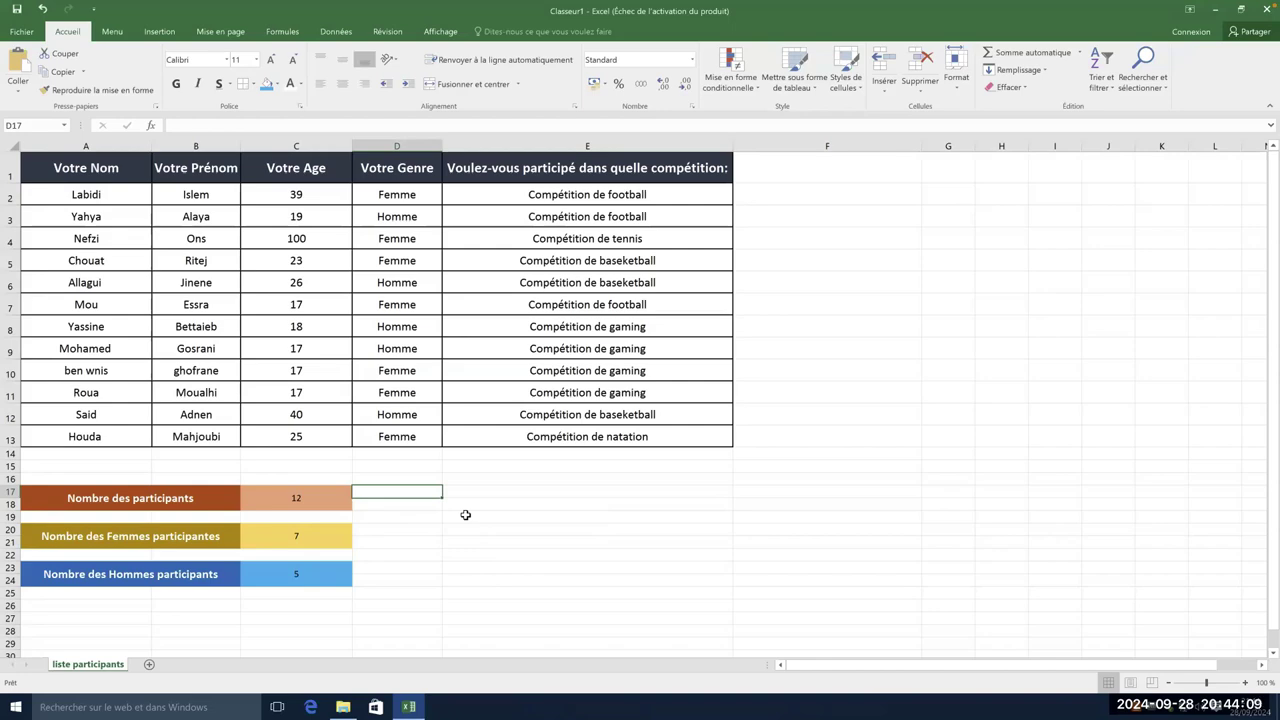
click(478, 543)
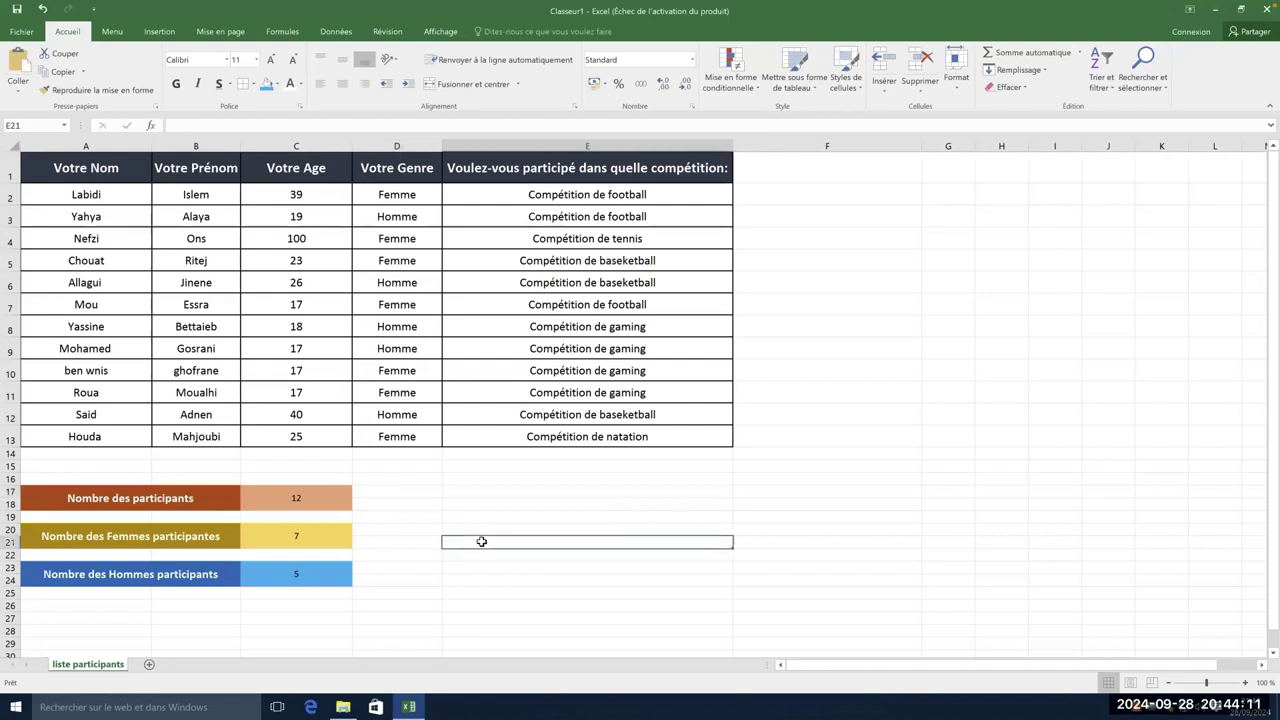
click(485, 520)
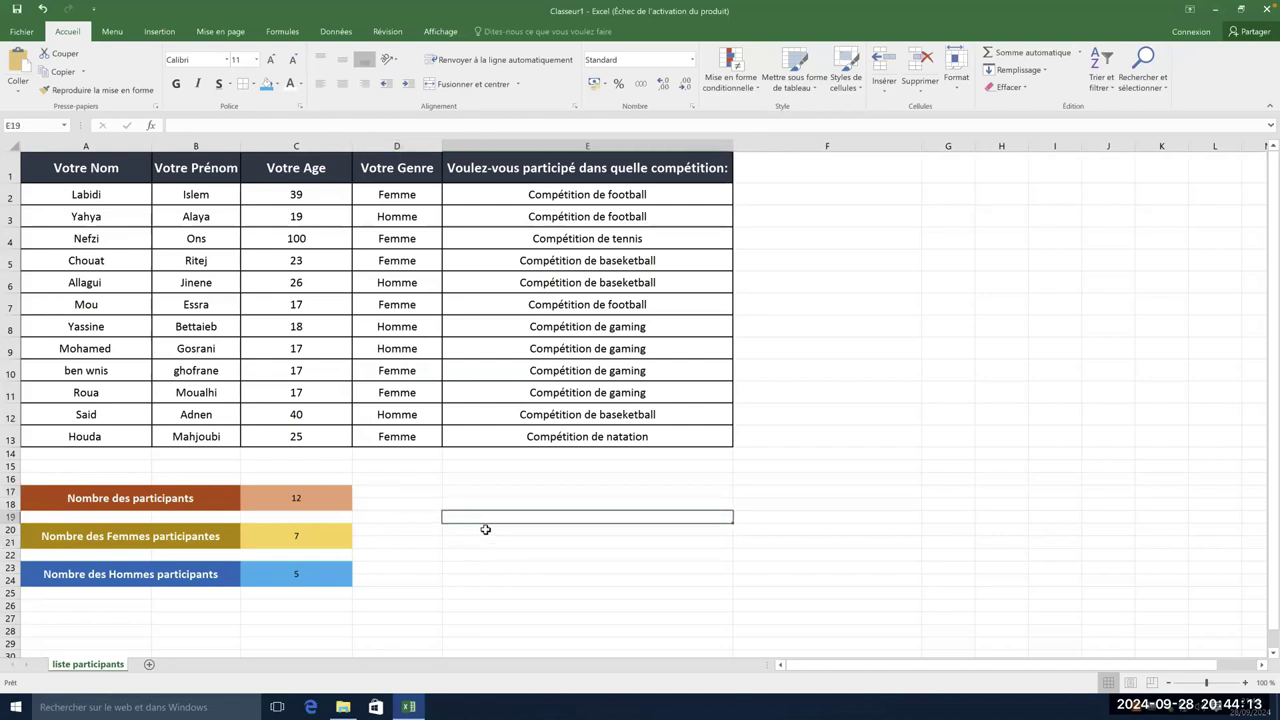
click(404, 603)
click(249, 607)
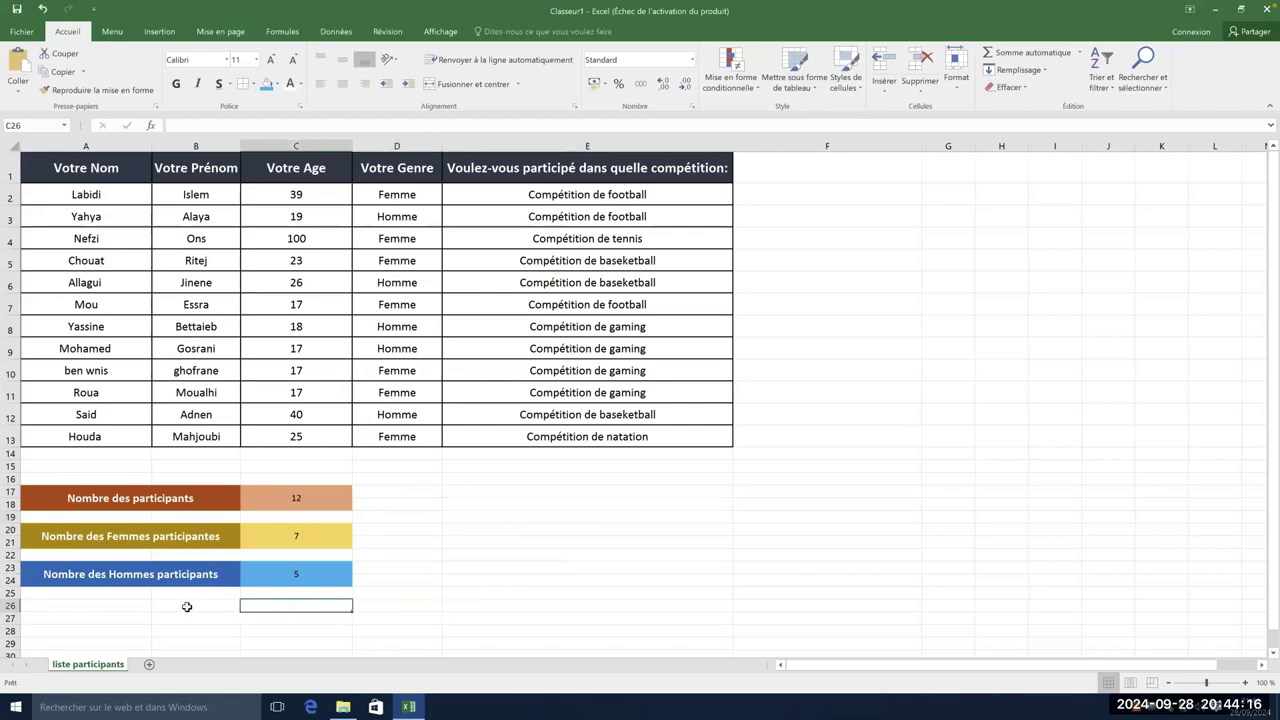
click(131, 608)
click(184, 607)
drag(160, 607, 130, 618)
click(306, 616)
click(435, 576)
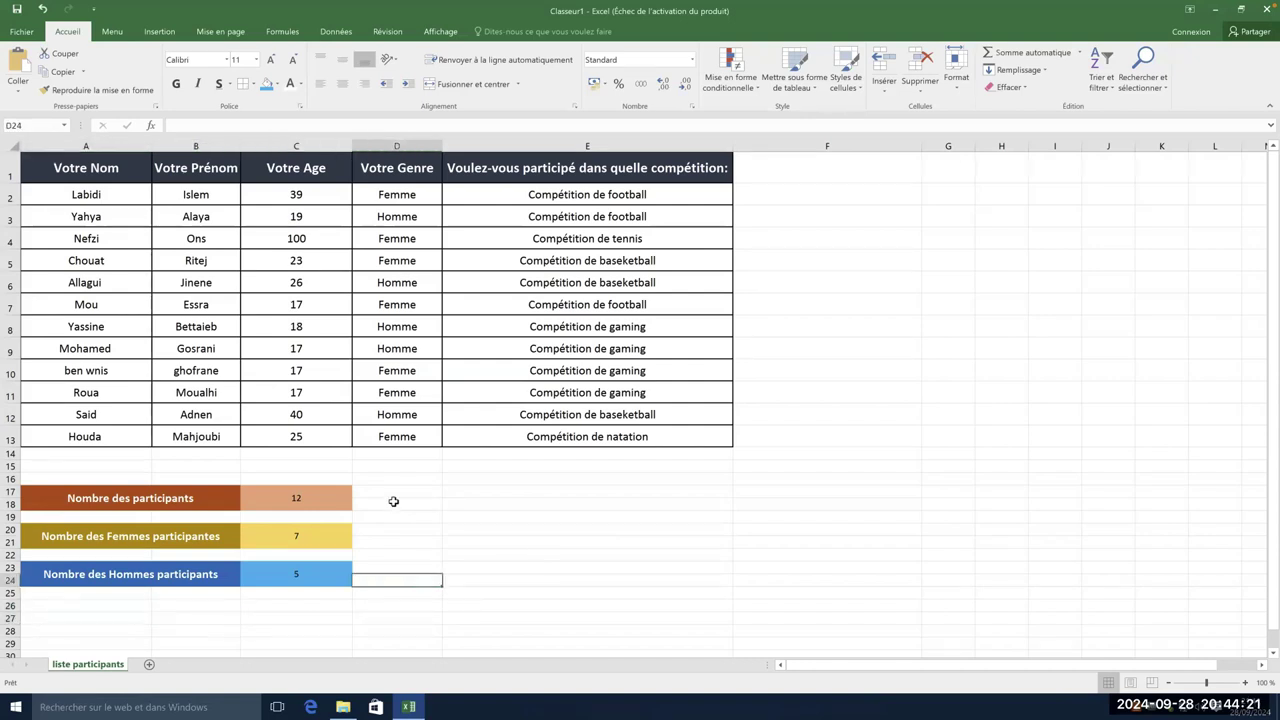
click(391, 500)
click(463, 497)
click(481, 539)
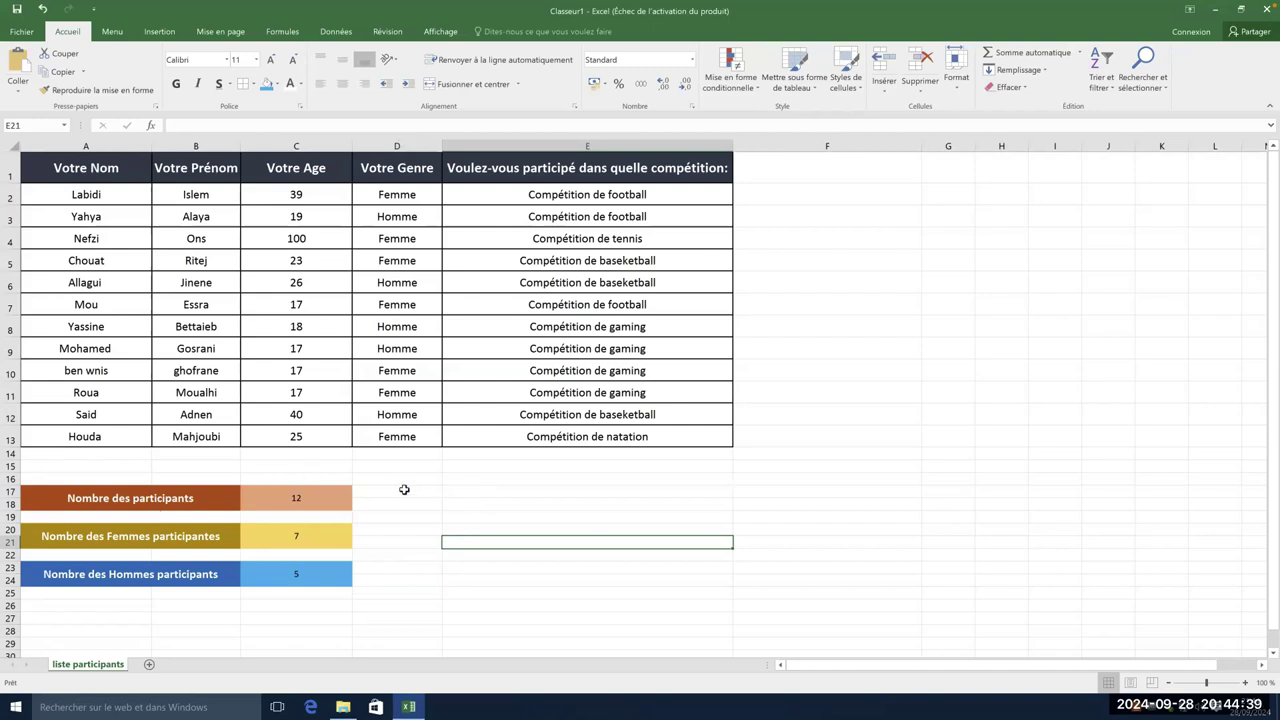
- Copy the men's block A23:D24 and paste only its formatting into A26:C27
drag(97, 606, 199, 616)
drag(122, 580, 383, 576)
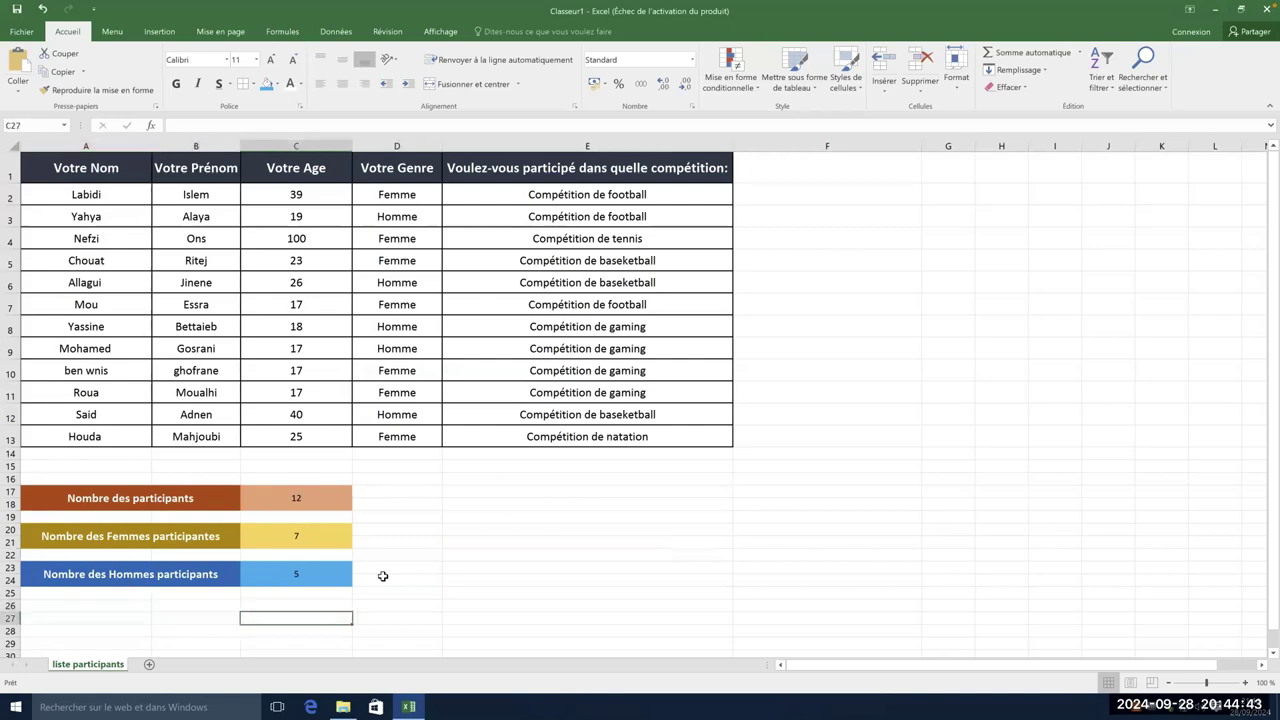
drag(301, 574, 298, 575)
right_click(165, 583)
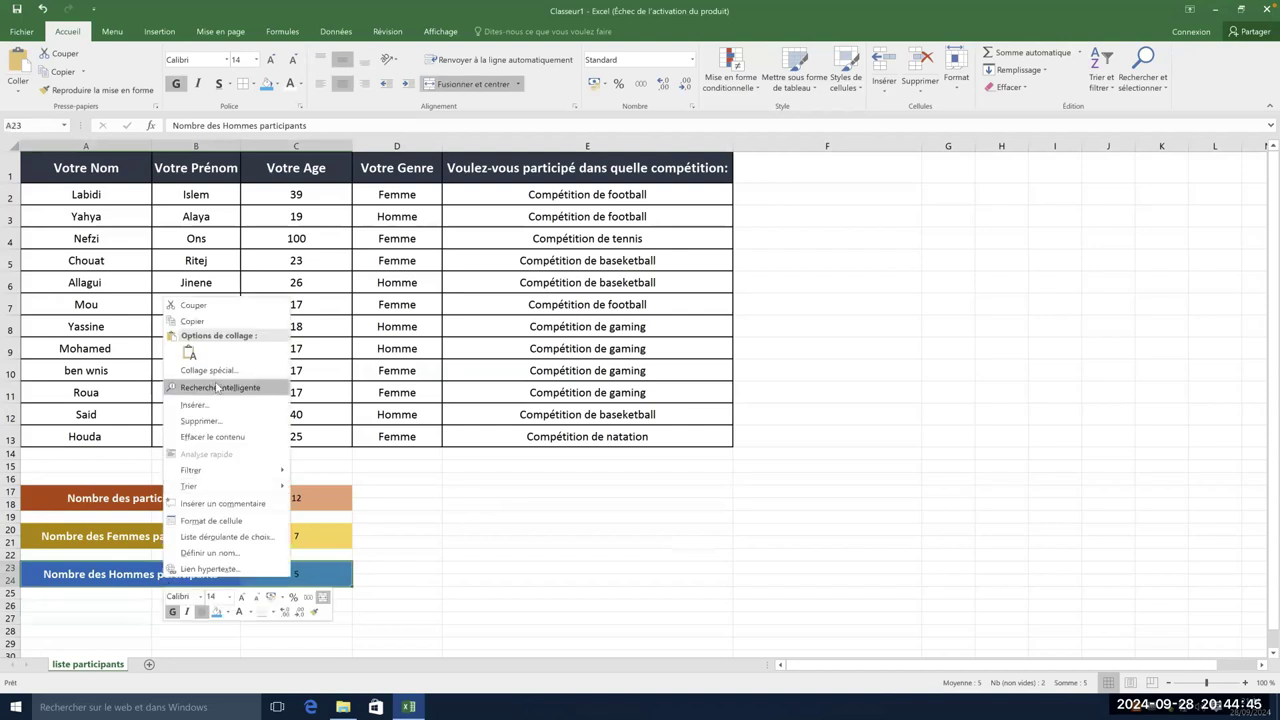
click(193, 321)
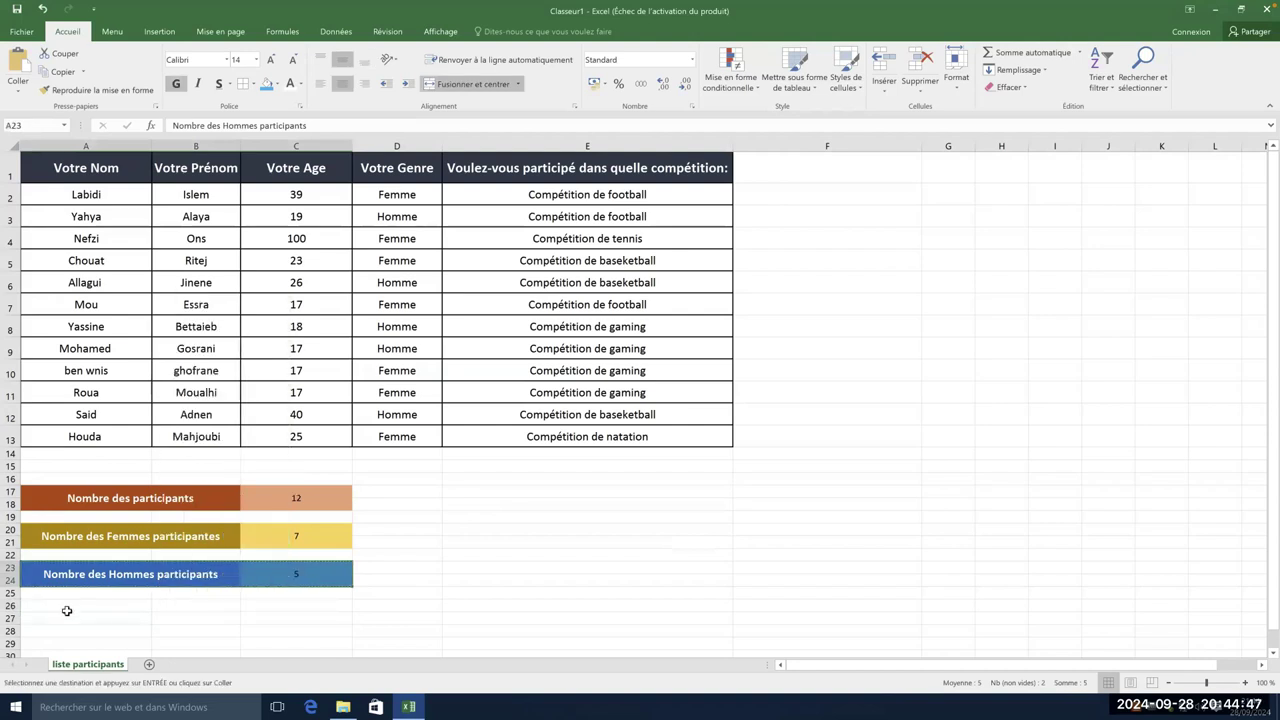
drag(164, 620, 320, 620)
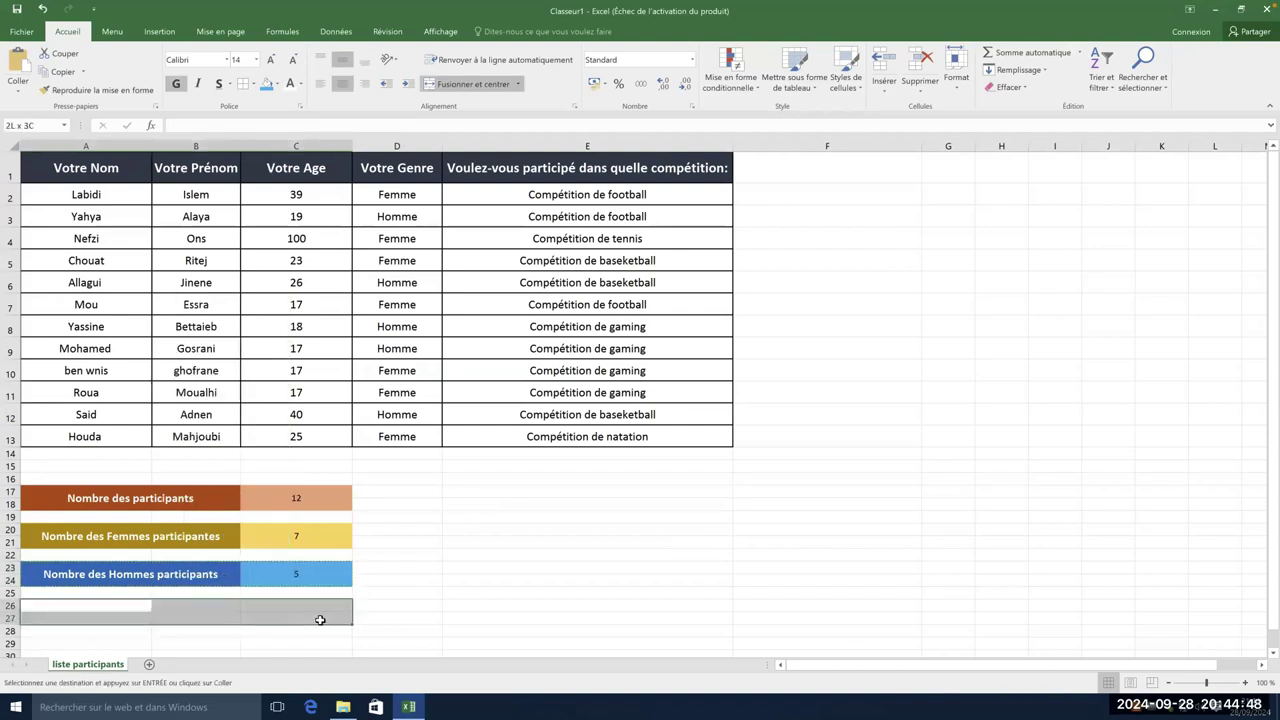
right_click(193, 622)
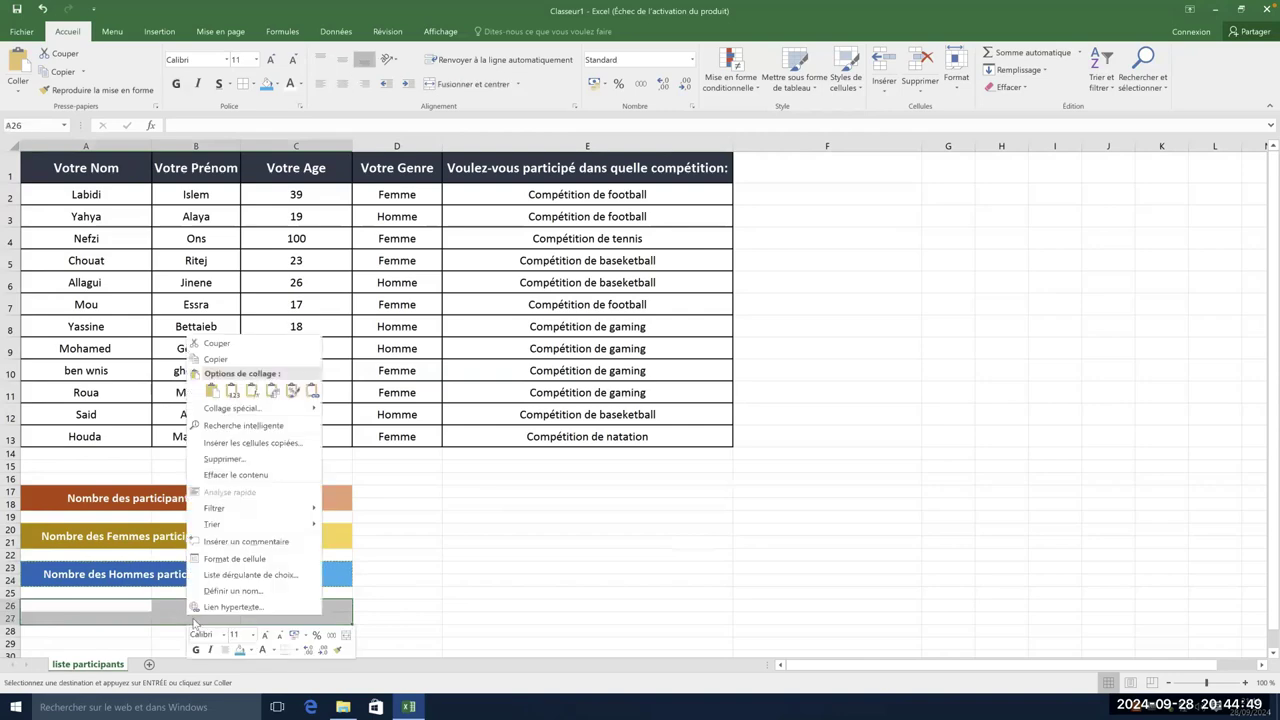
click(292, 391)
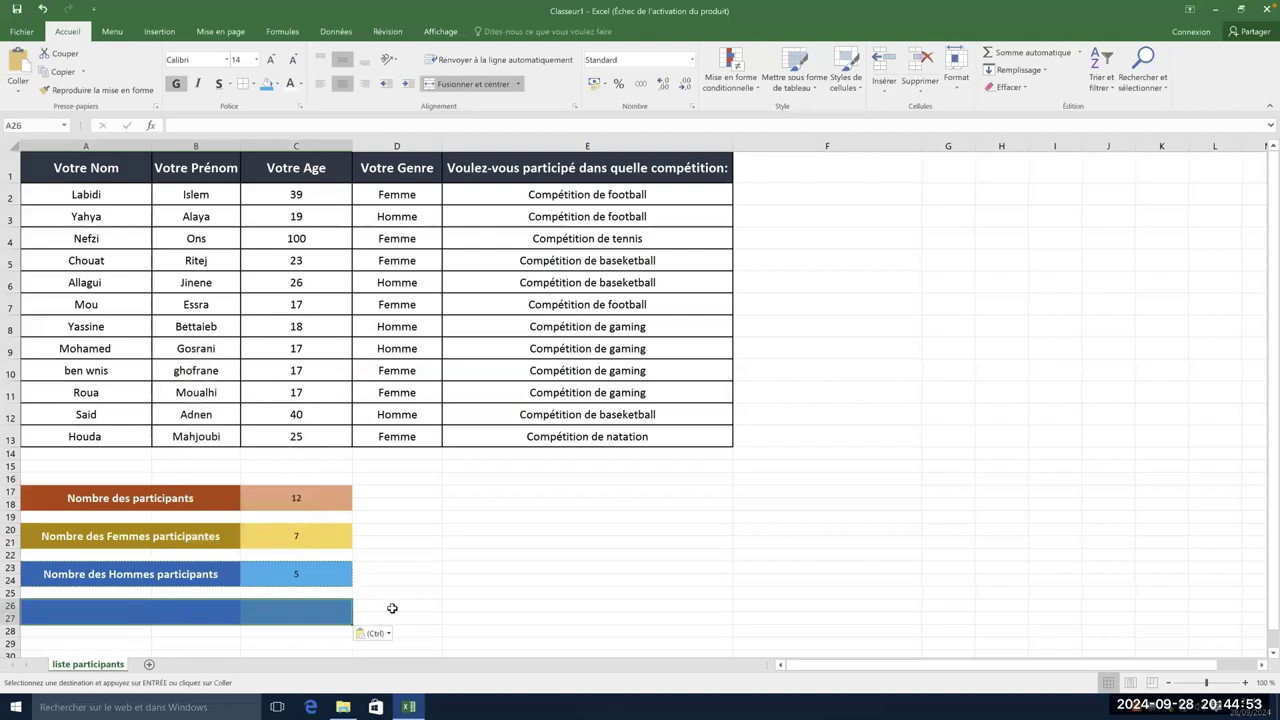
- Fill the A26 label cell green and the C26 value cell light green
click(176, 611)
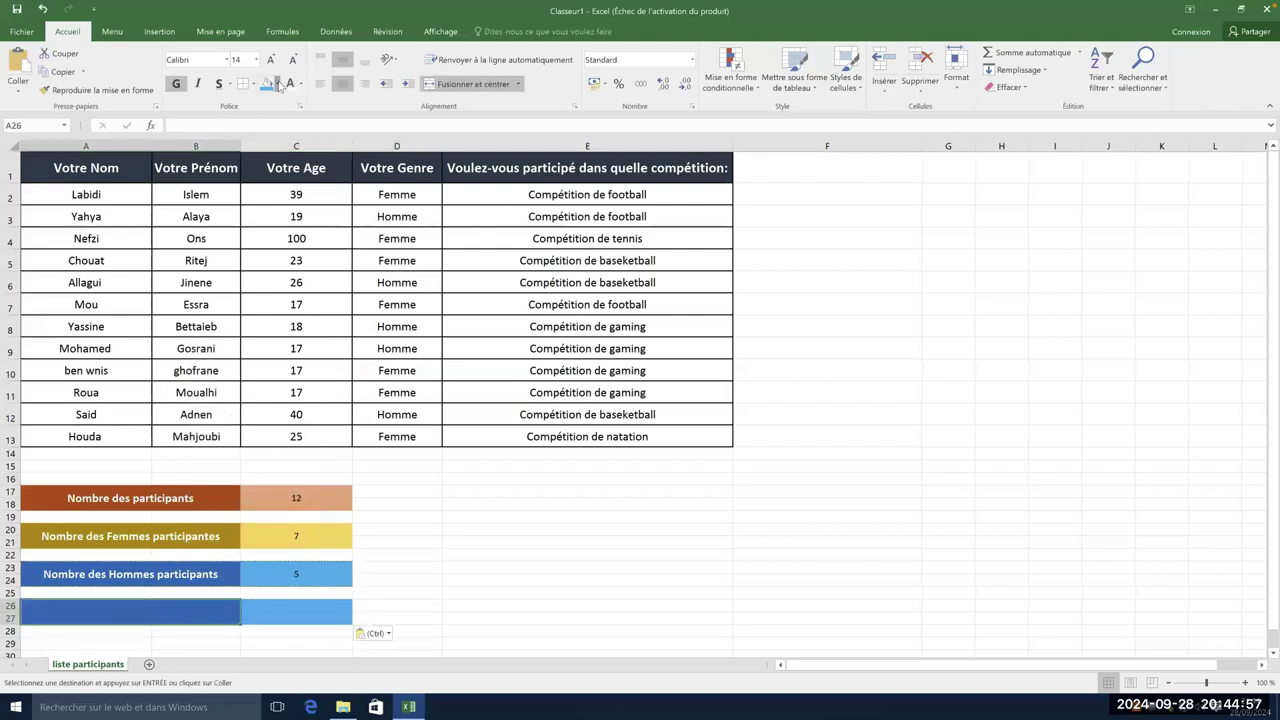
click(279, 85)
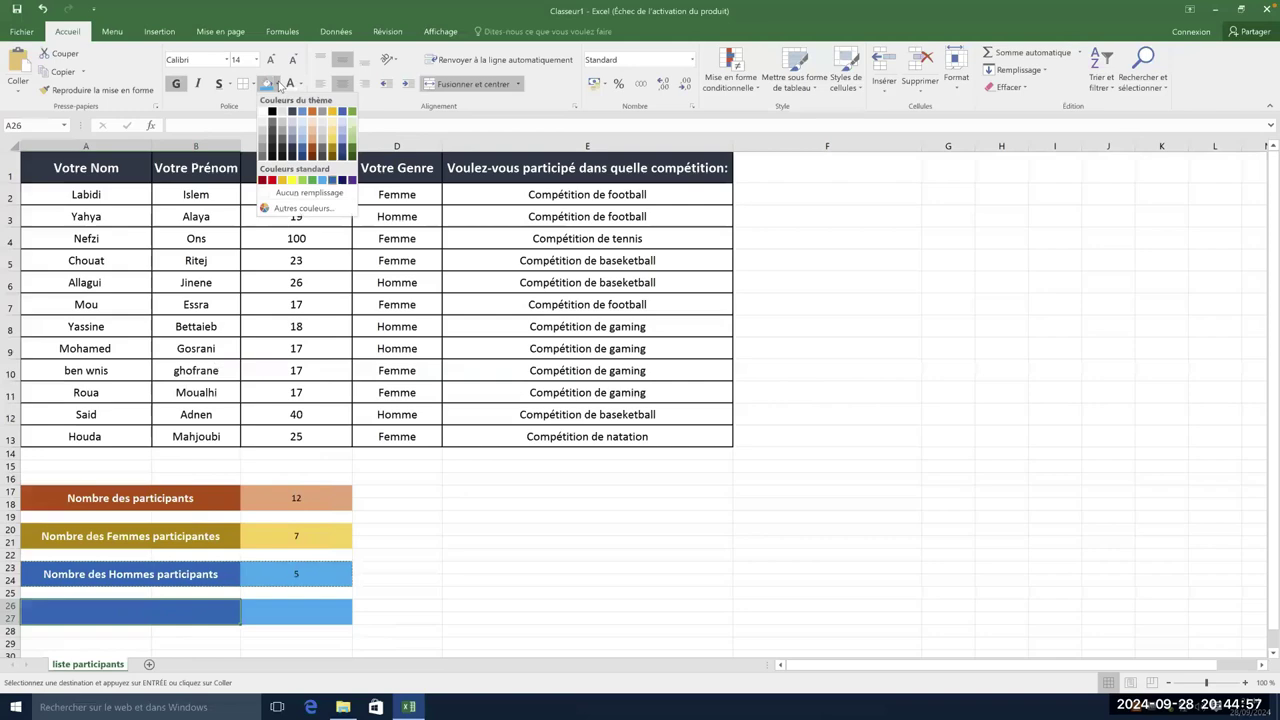
click(311, 182)
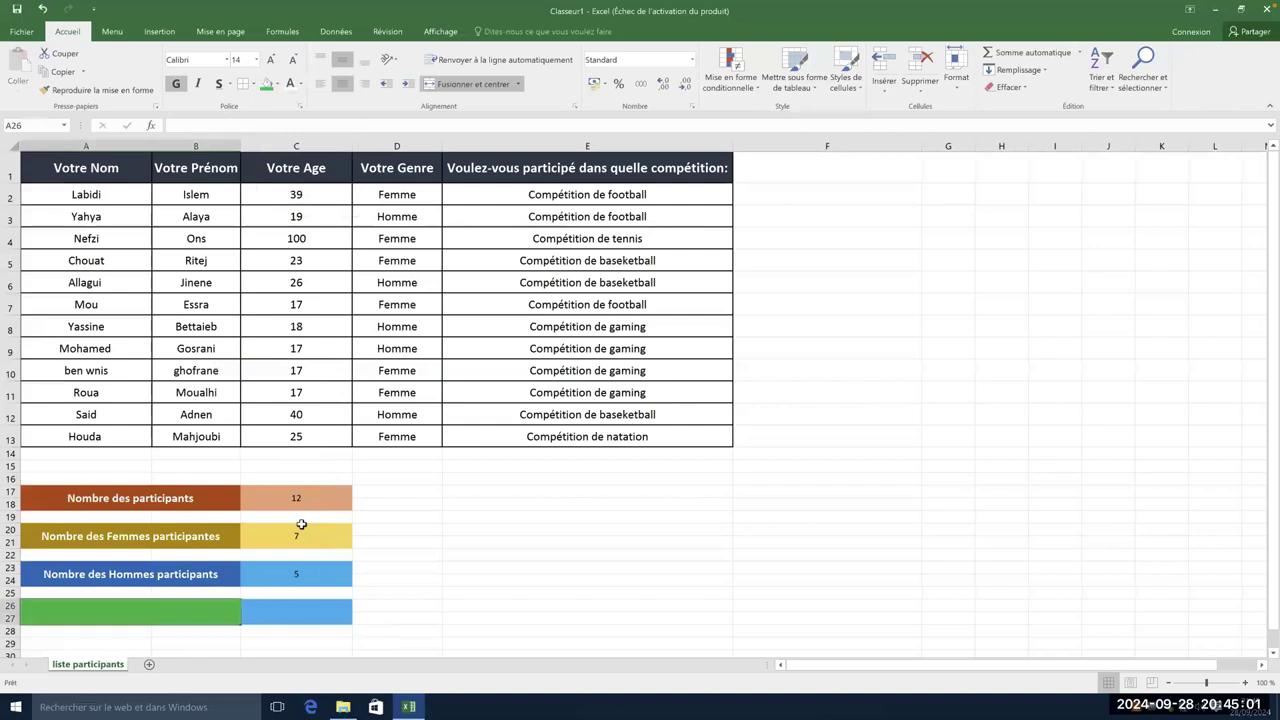
click(307, 624)
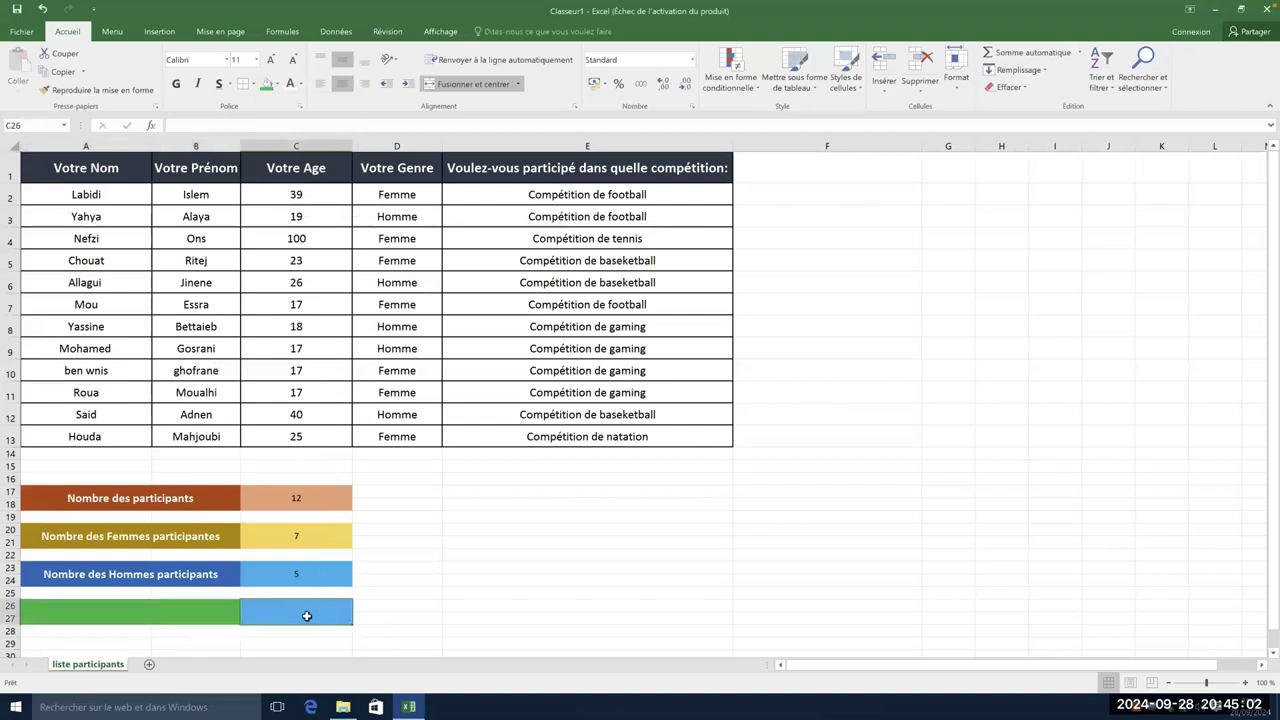
click(278, 84)
click(302, 180)
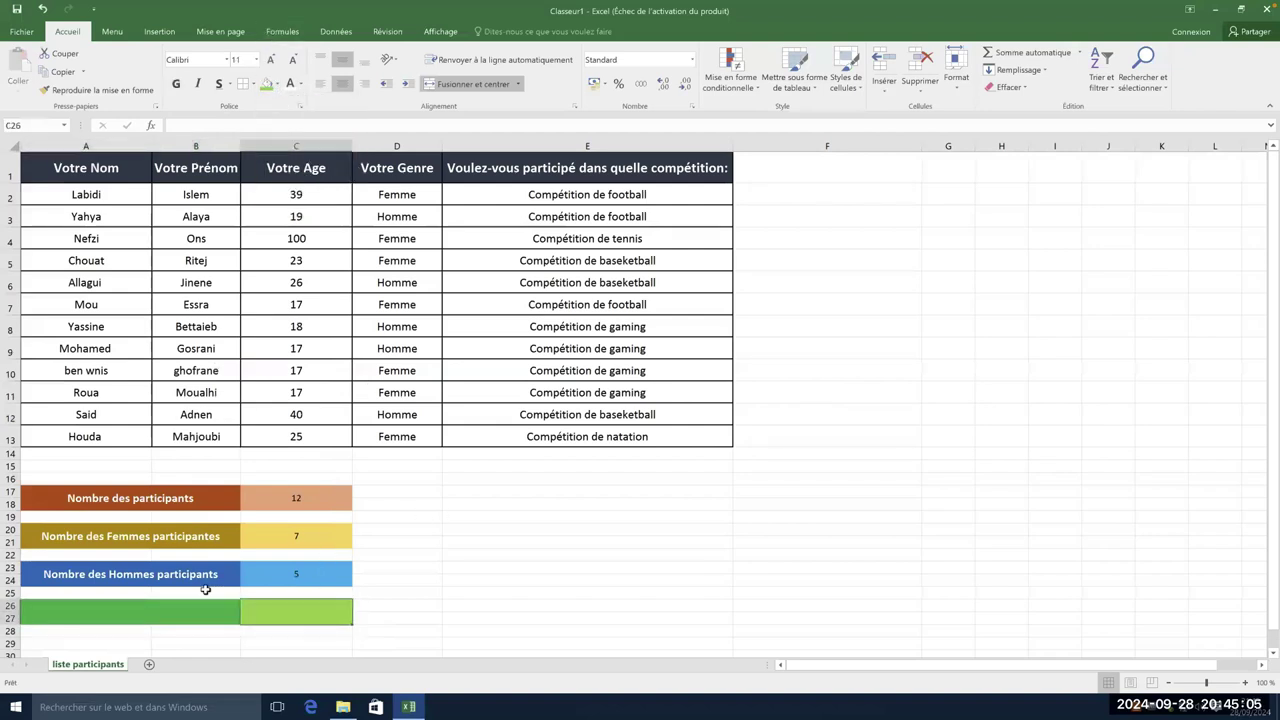
click(157, 607)
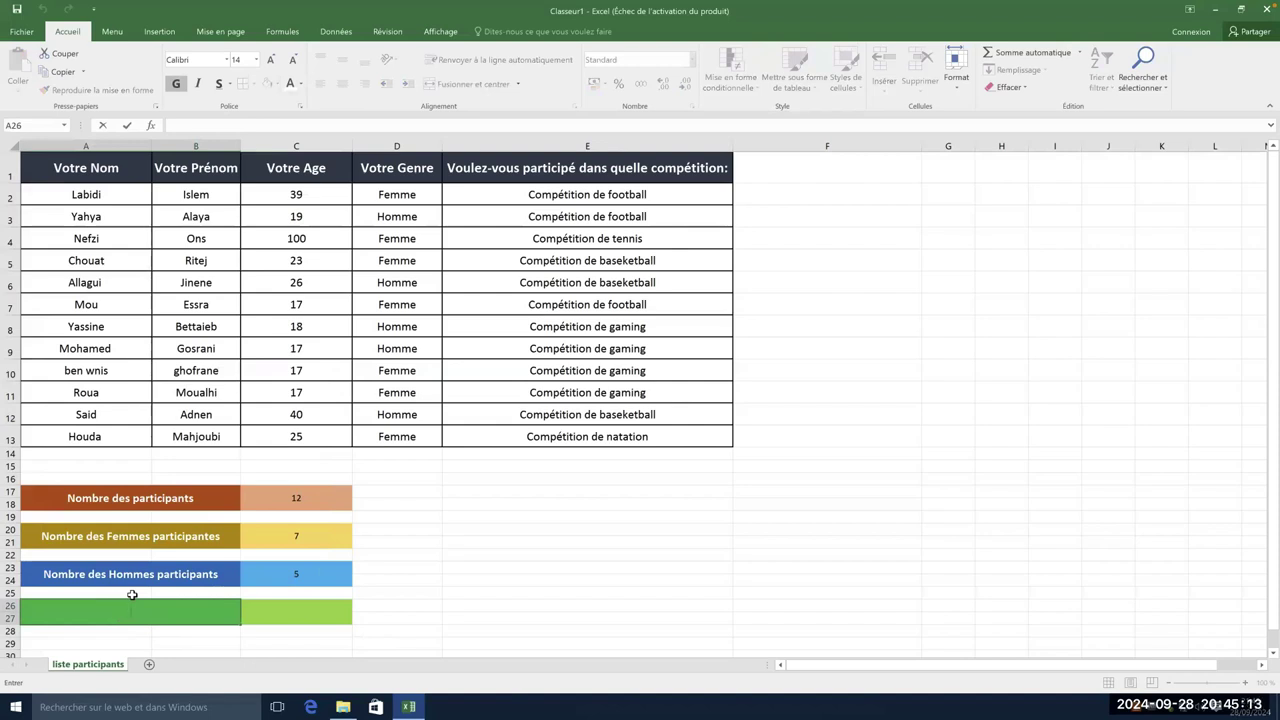
- Enter the label 'L'âge le plus grand' in the green cell A26, leaving C26 ready for a formula
text(L'âge le plus grand)
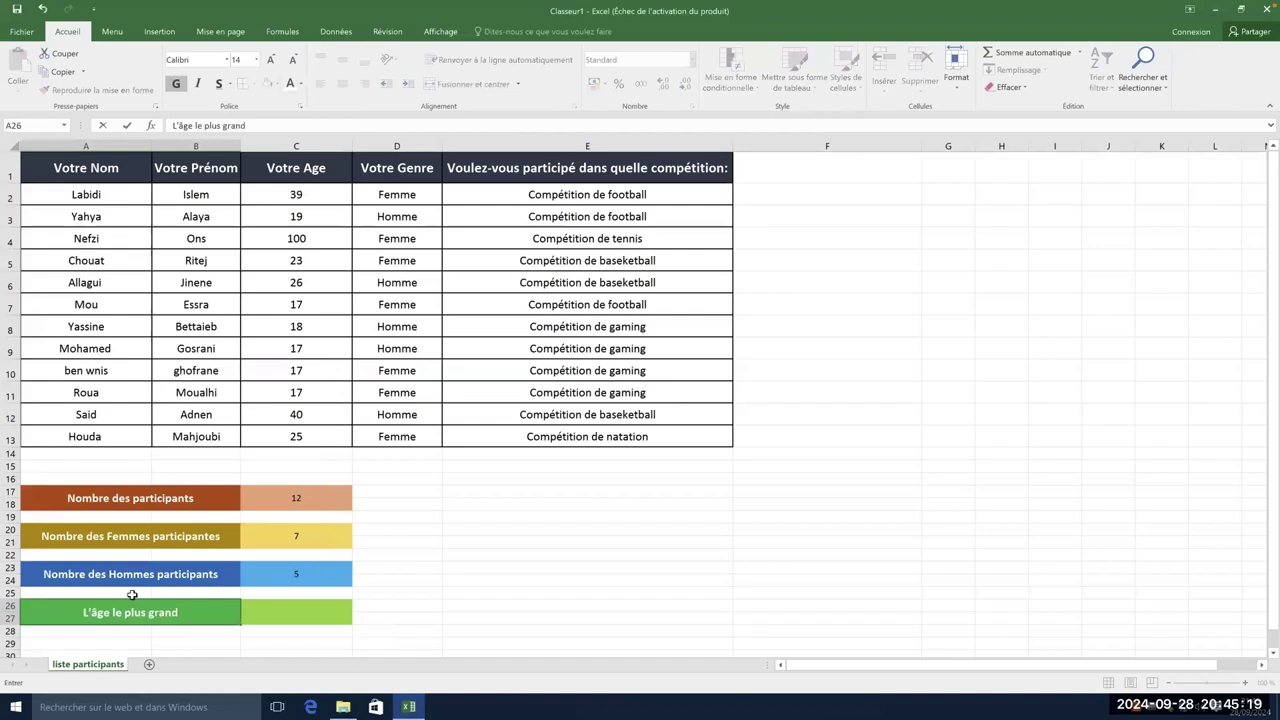
click(495, 616)
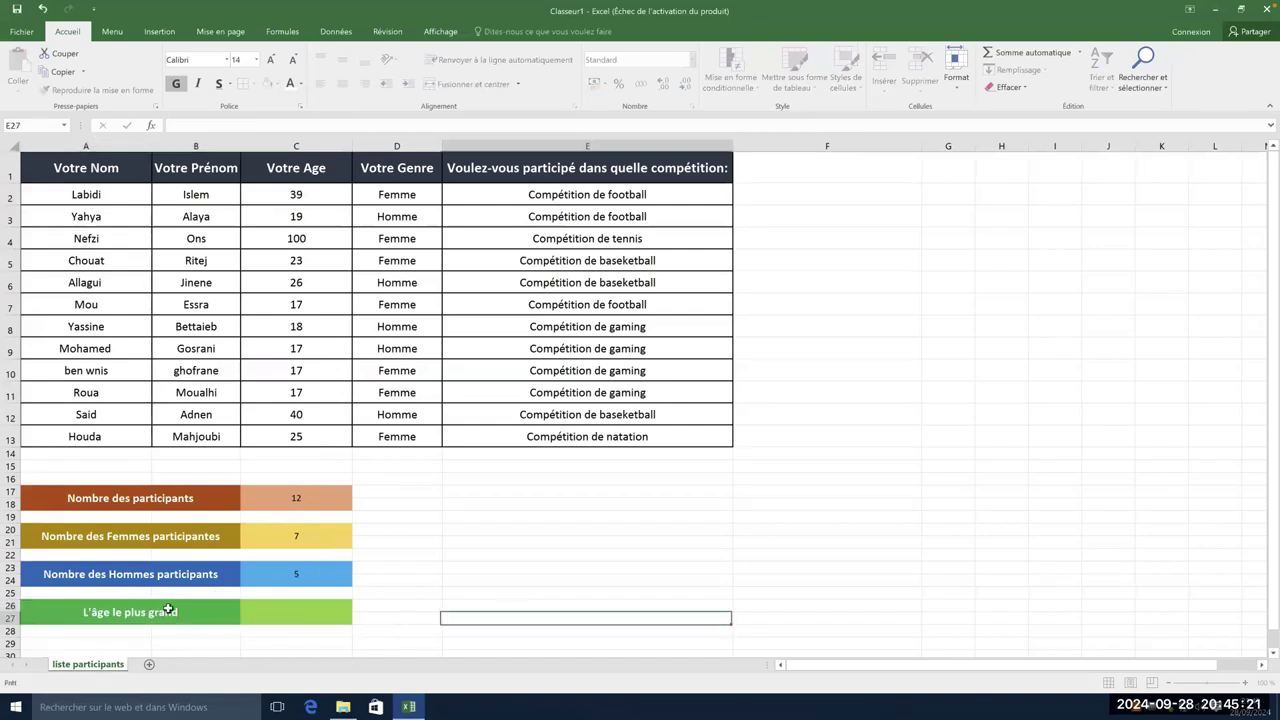
click(168, 610)
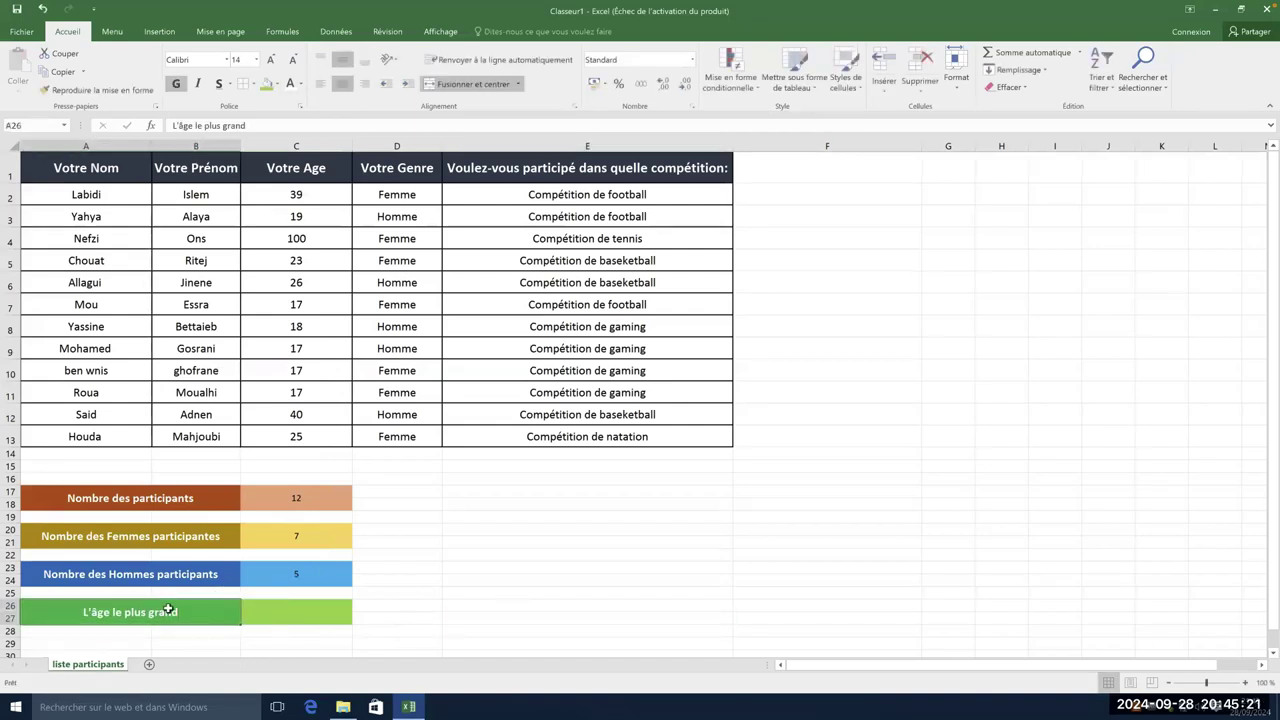
double_click(305, 613)
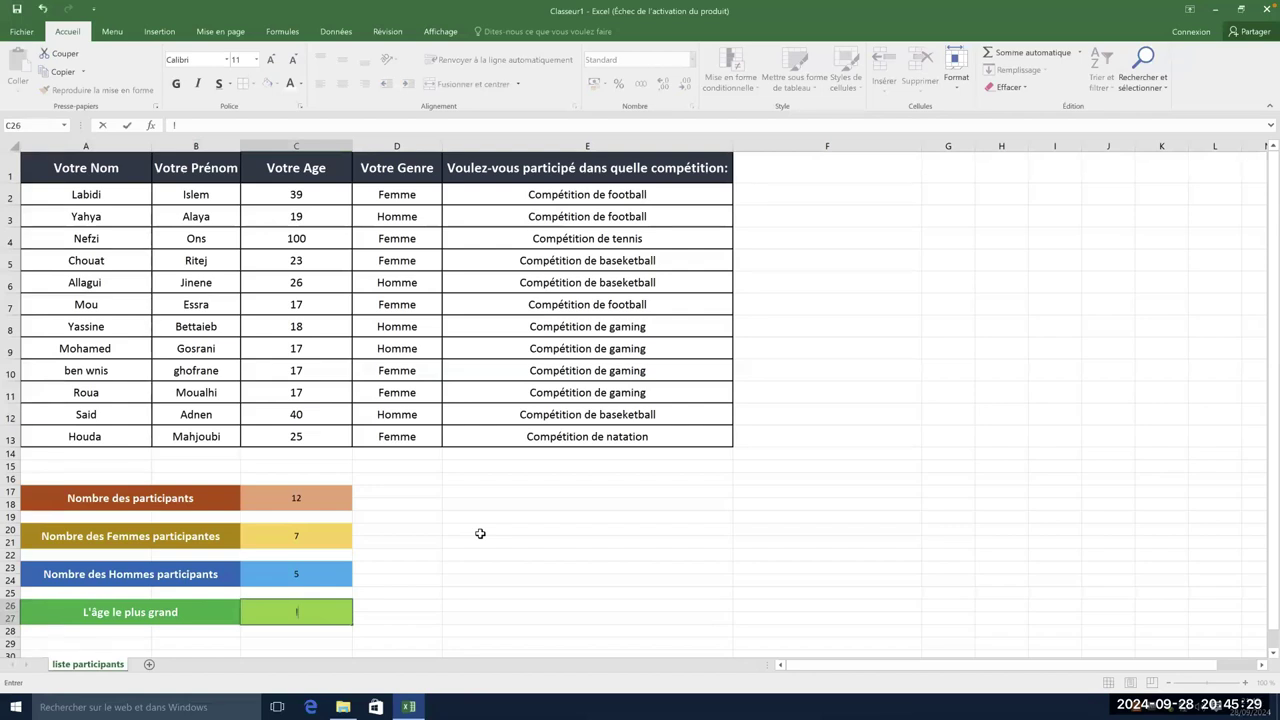
- Enter =MAX(C2:C13) in C26 so it shows the highest age, 100
text(=)
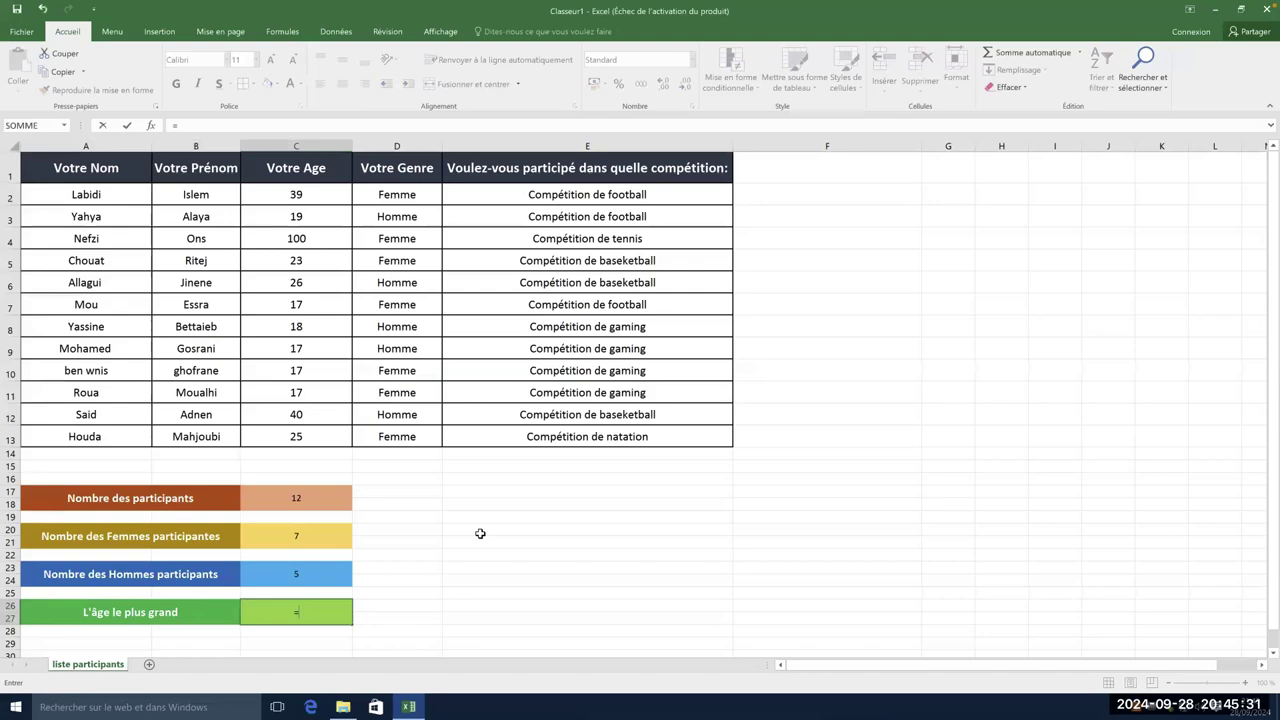
text(Ma)
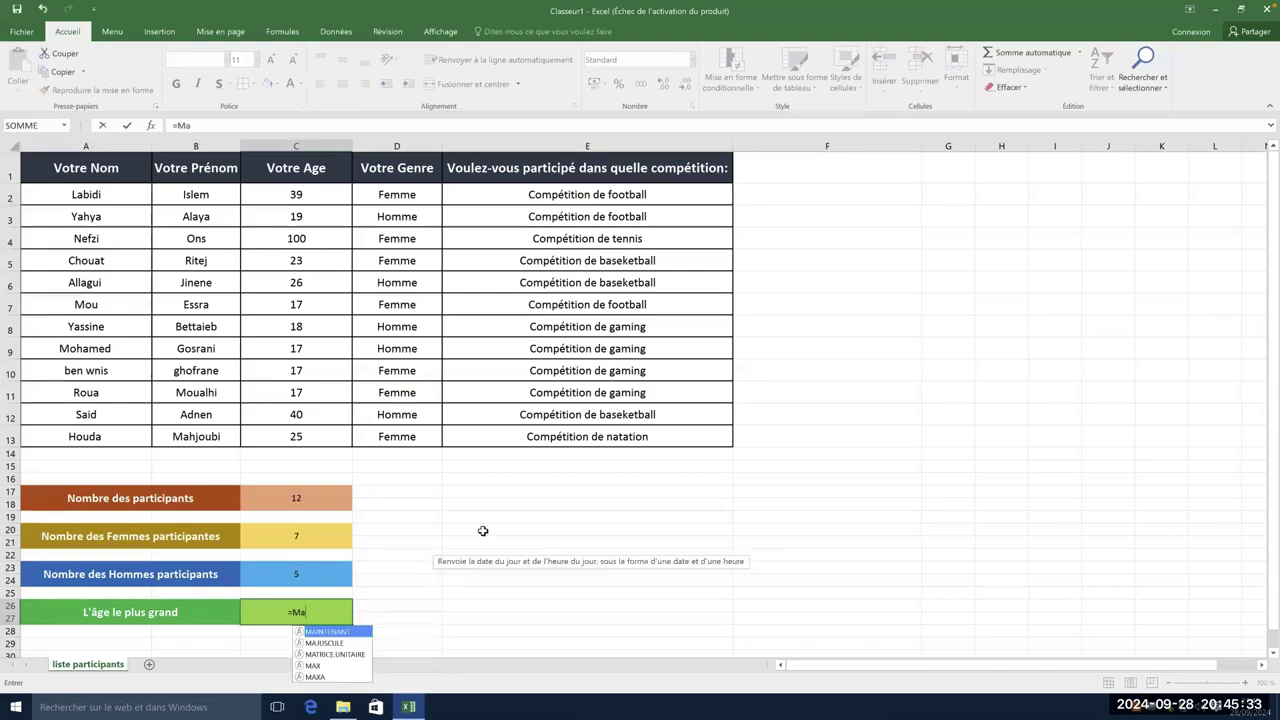
double_click(324, 666)
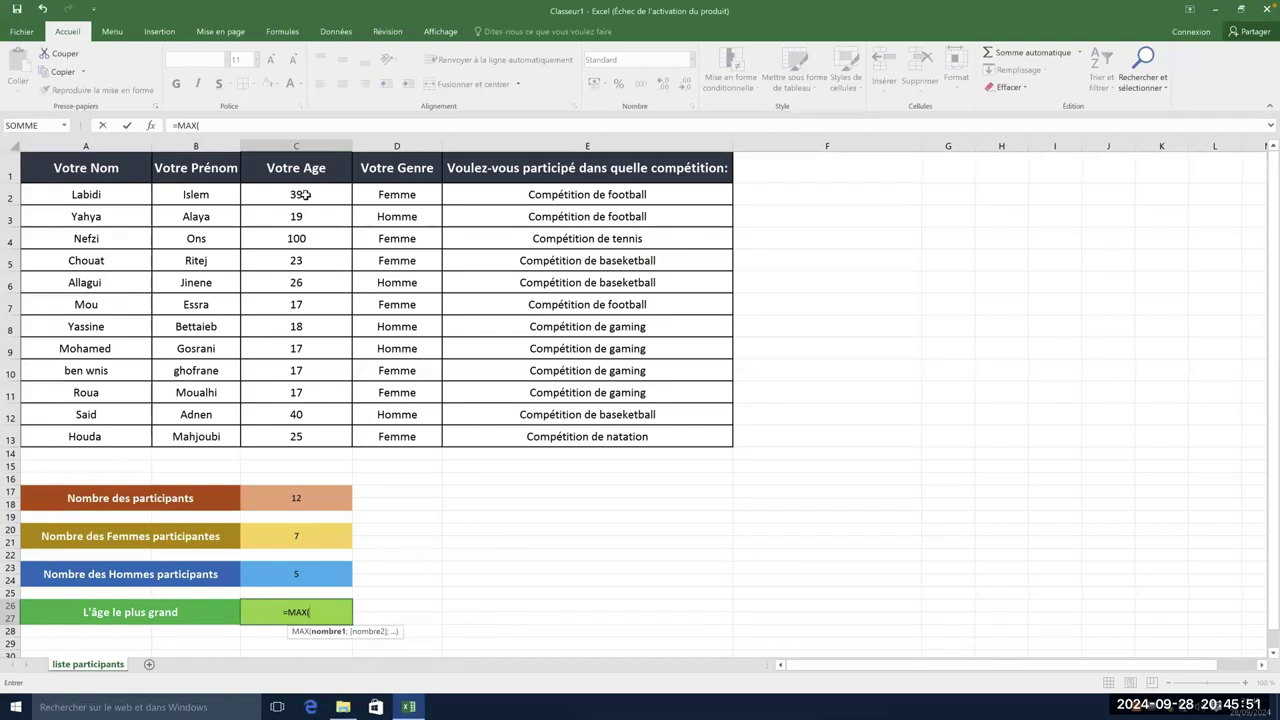
drag(306, 195, 321, 426)
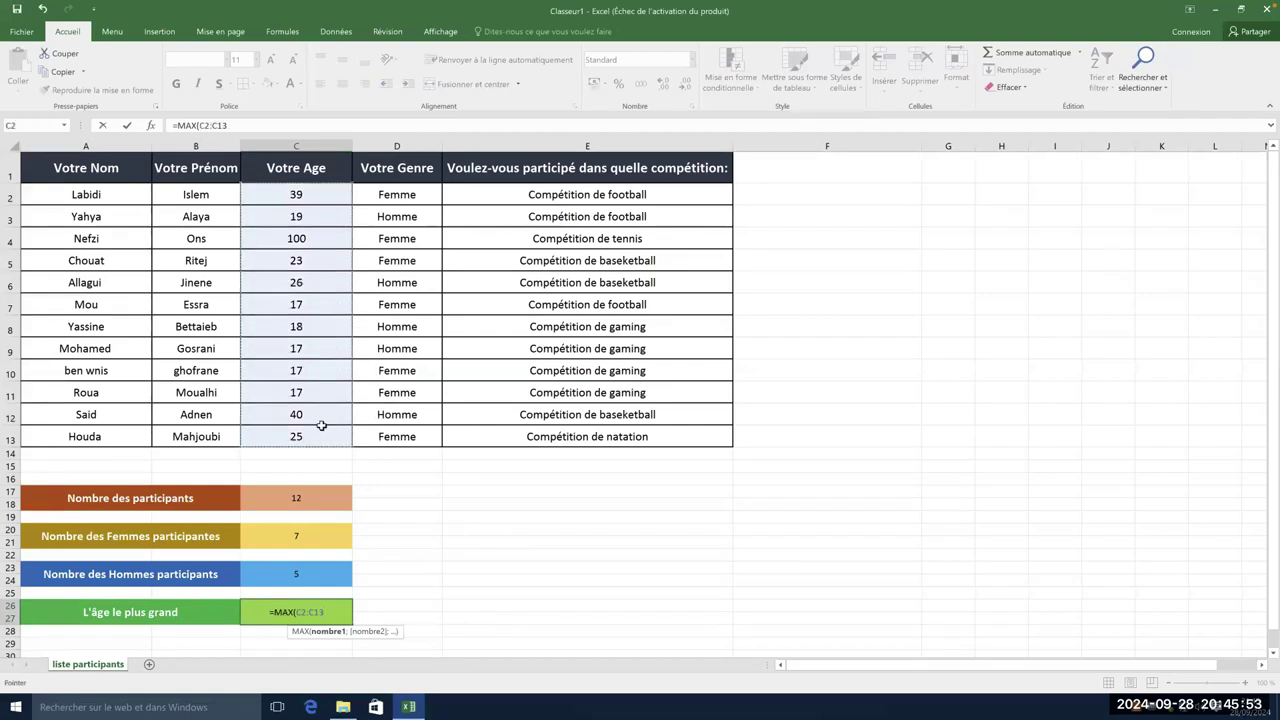
text())
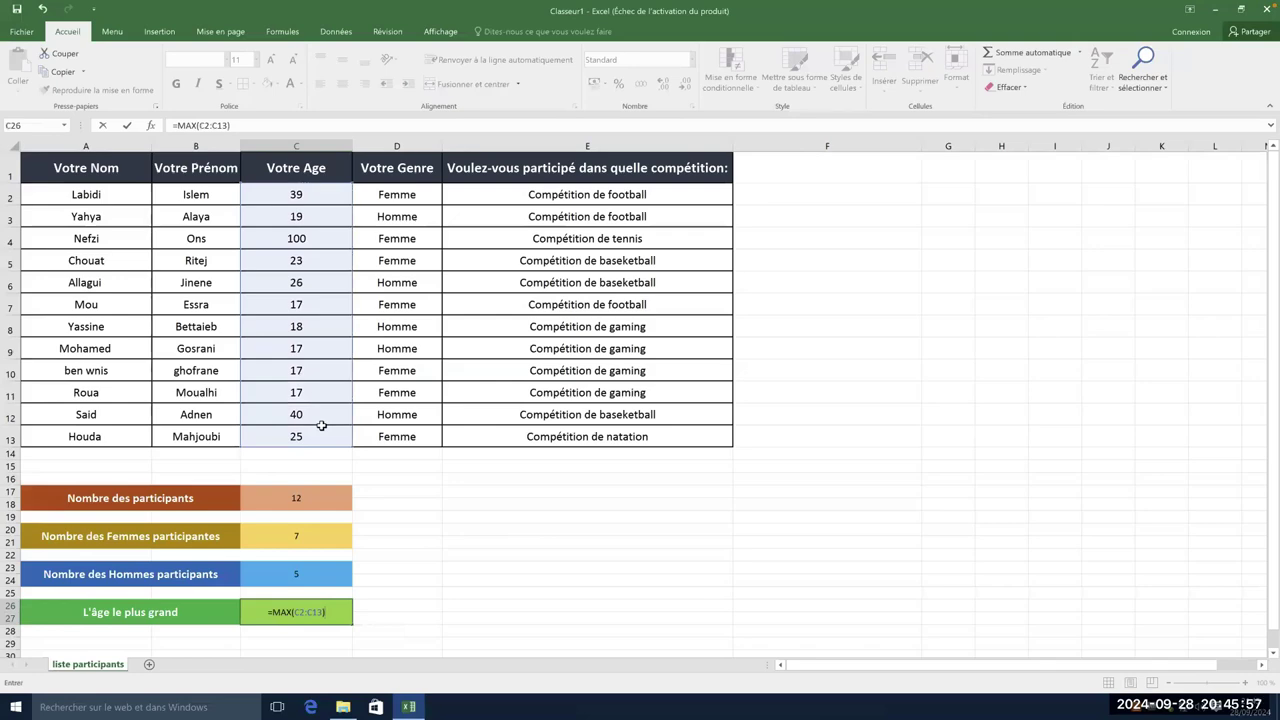
key(Return)
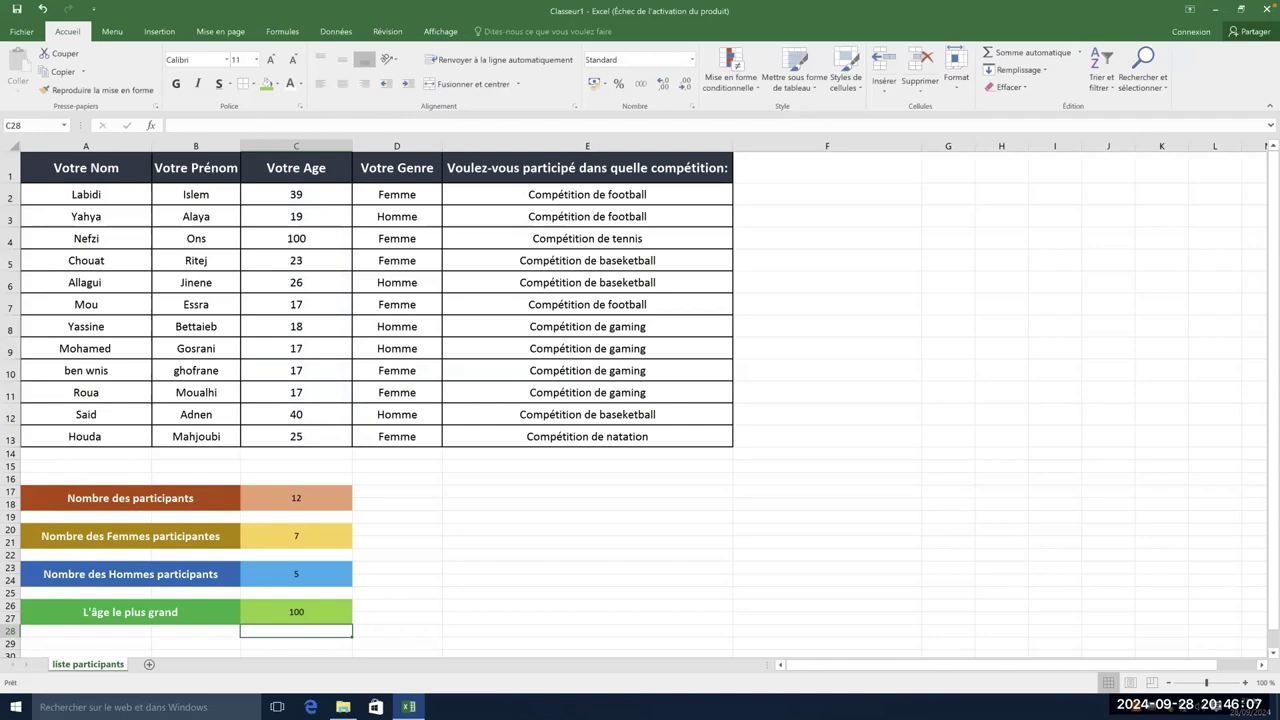
- Select the green maximum-age block and check its C26 formula
click(395, 612)
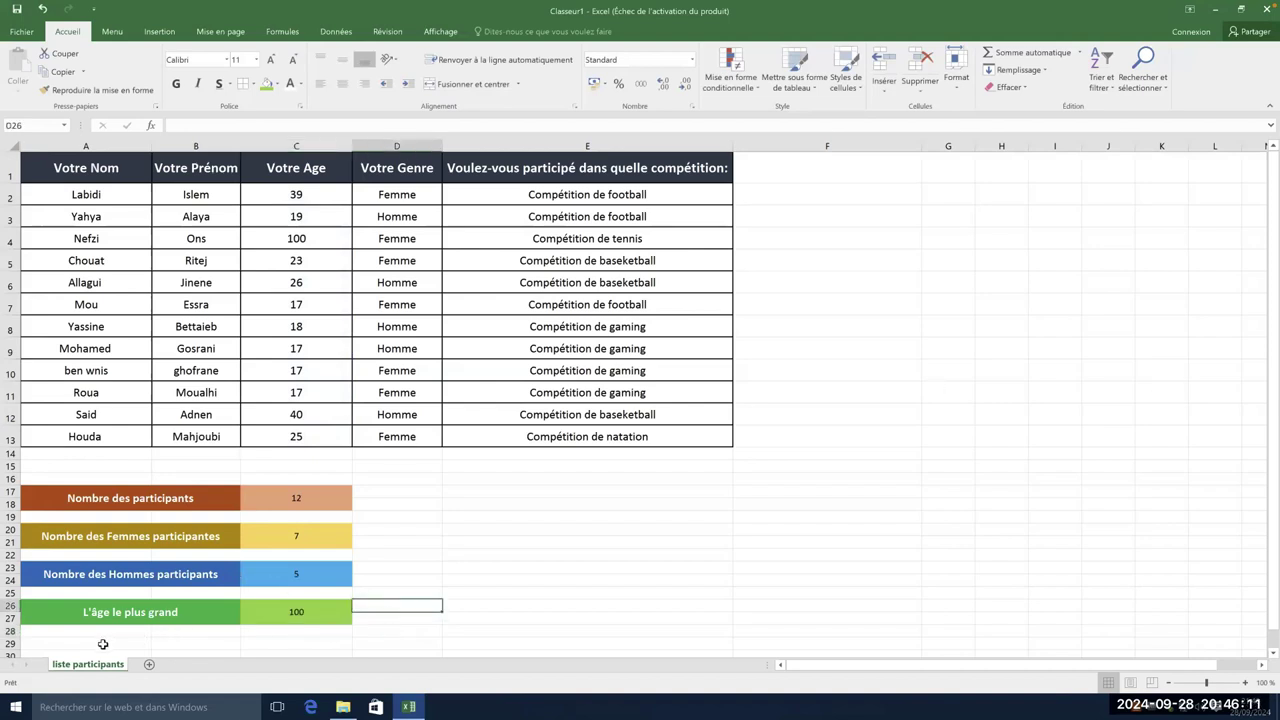
drag(105, 643, 280, 651)
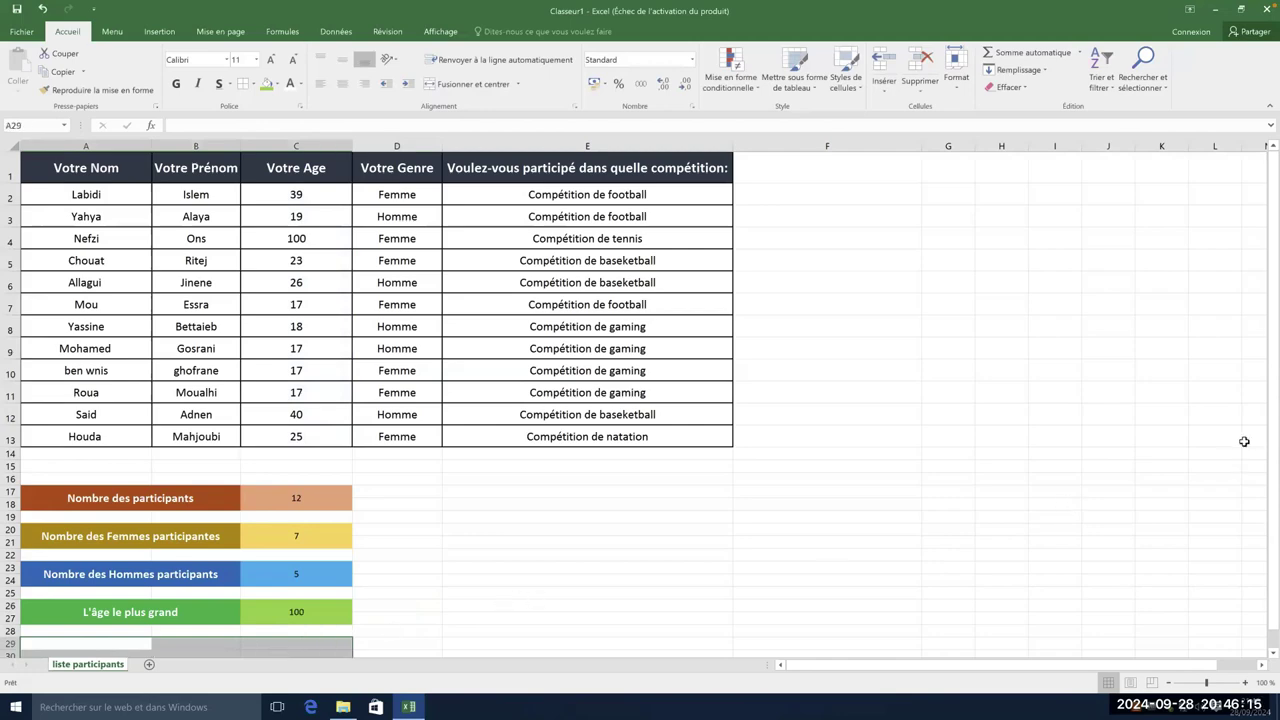
scroll(132, 507, down, 1)
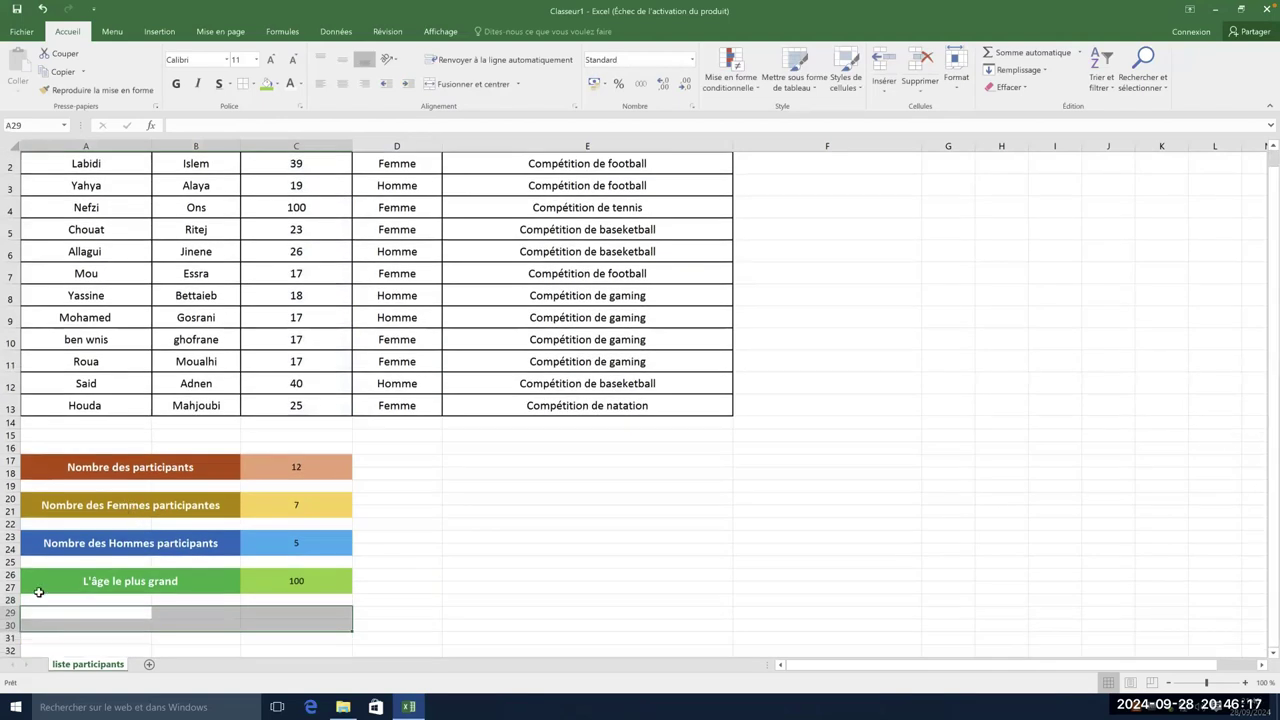
click(228, 581)
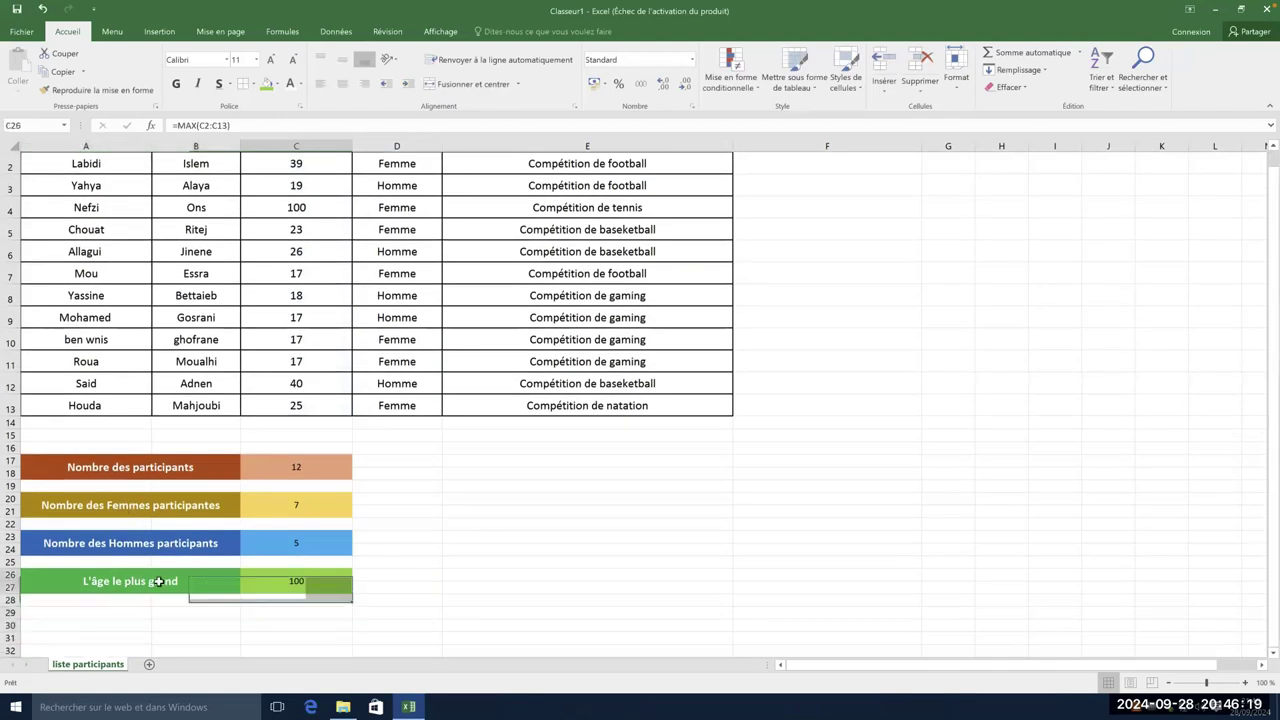
drag(230, 578, 257, 583)
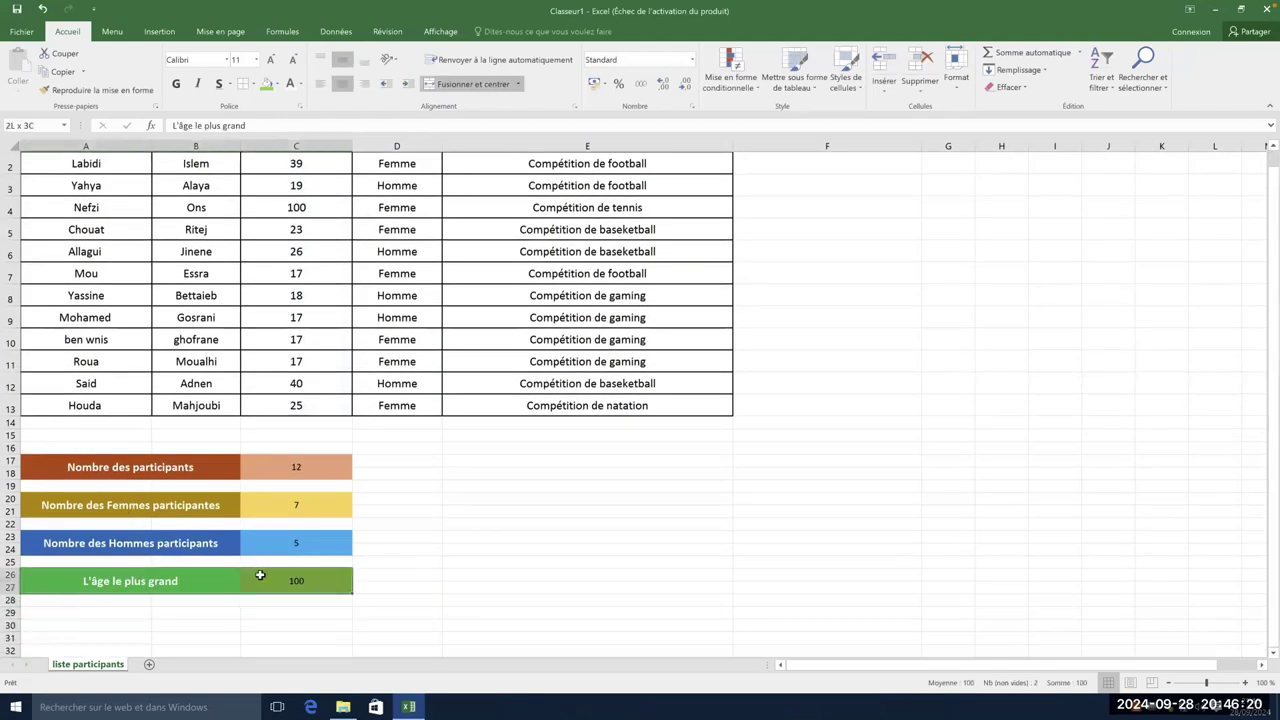
click(429, 570)
click(300, 580)
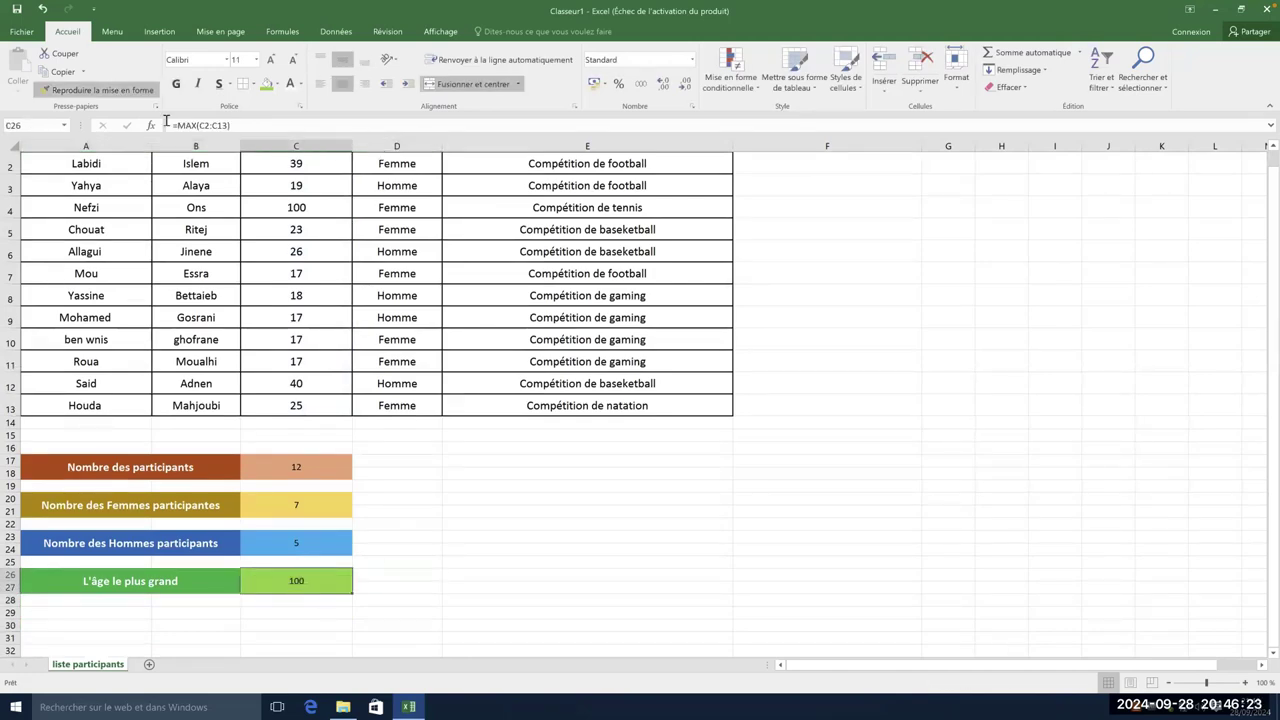
drag(75, 611, 286, 614)
- Copy the block A26:C27 and paste only its formatting into A29:C30
drag(131, 582, 266, 580)
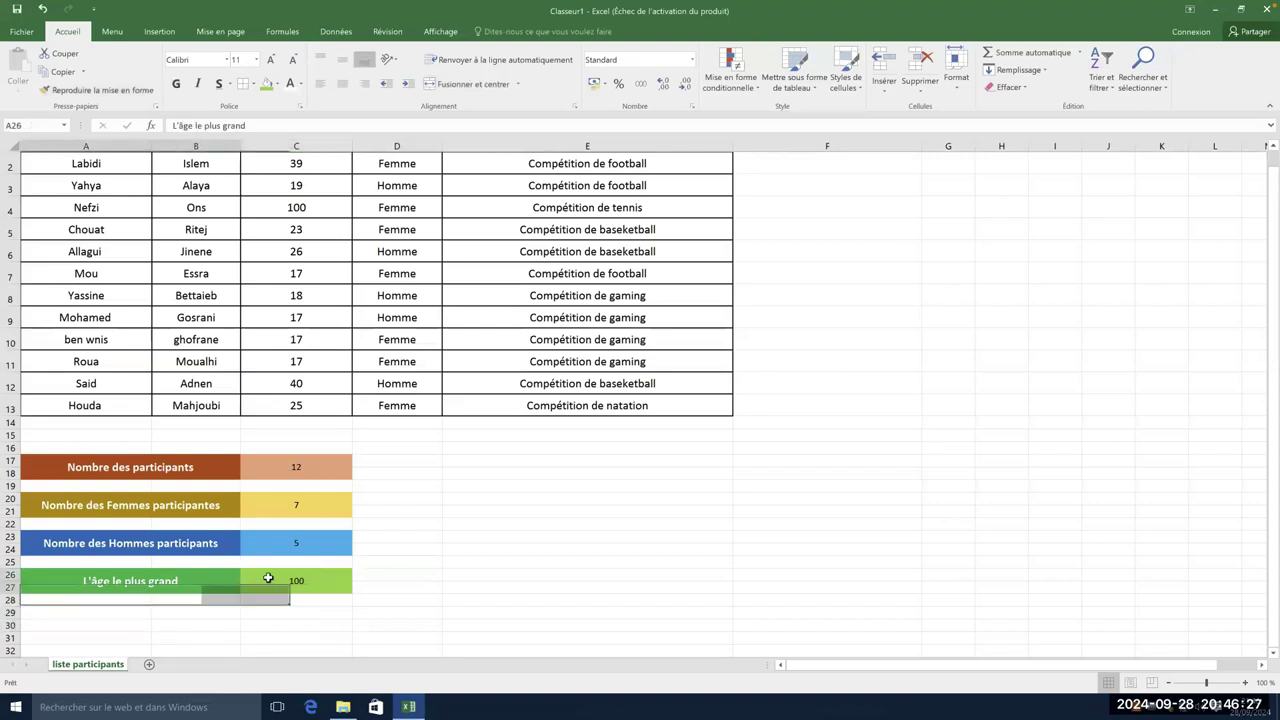
right_click(186, 582)
click(208, 329)
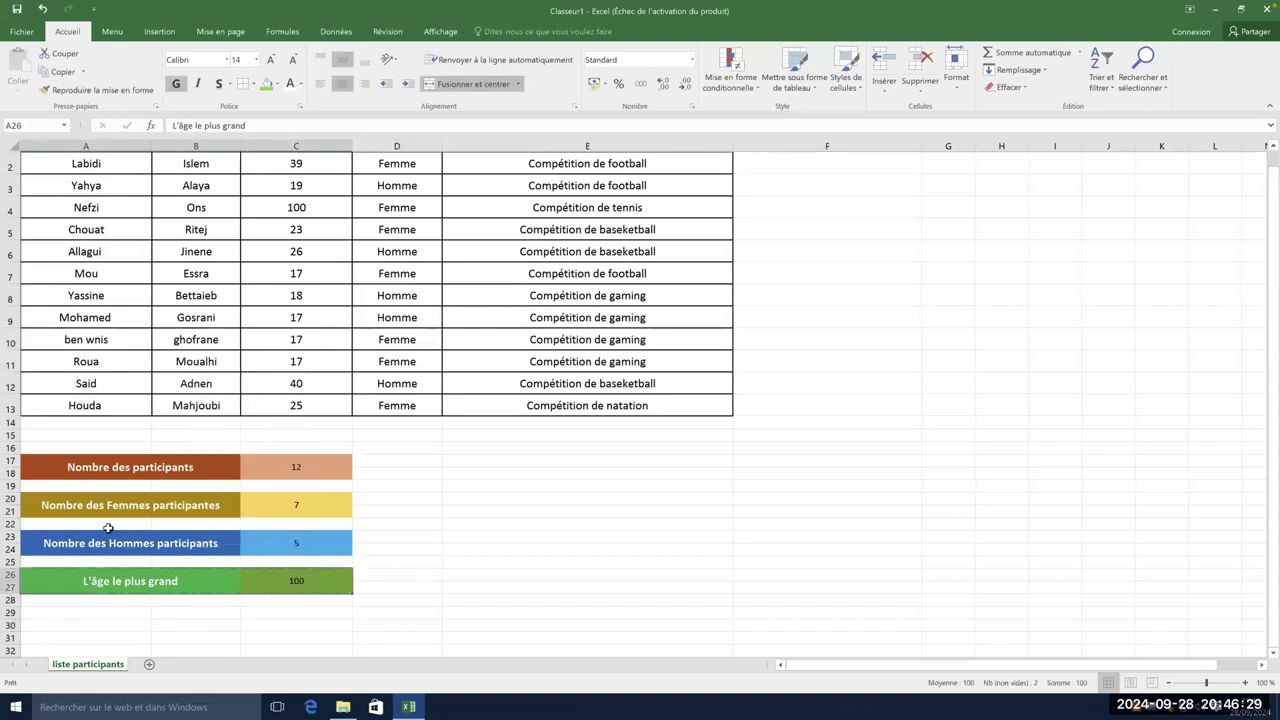
drag(96, 617, 298, 624)
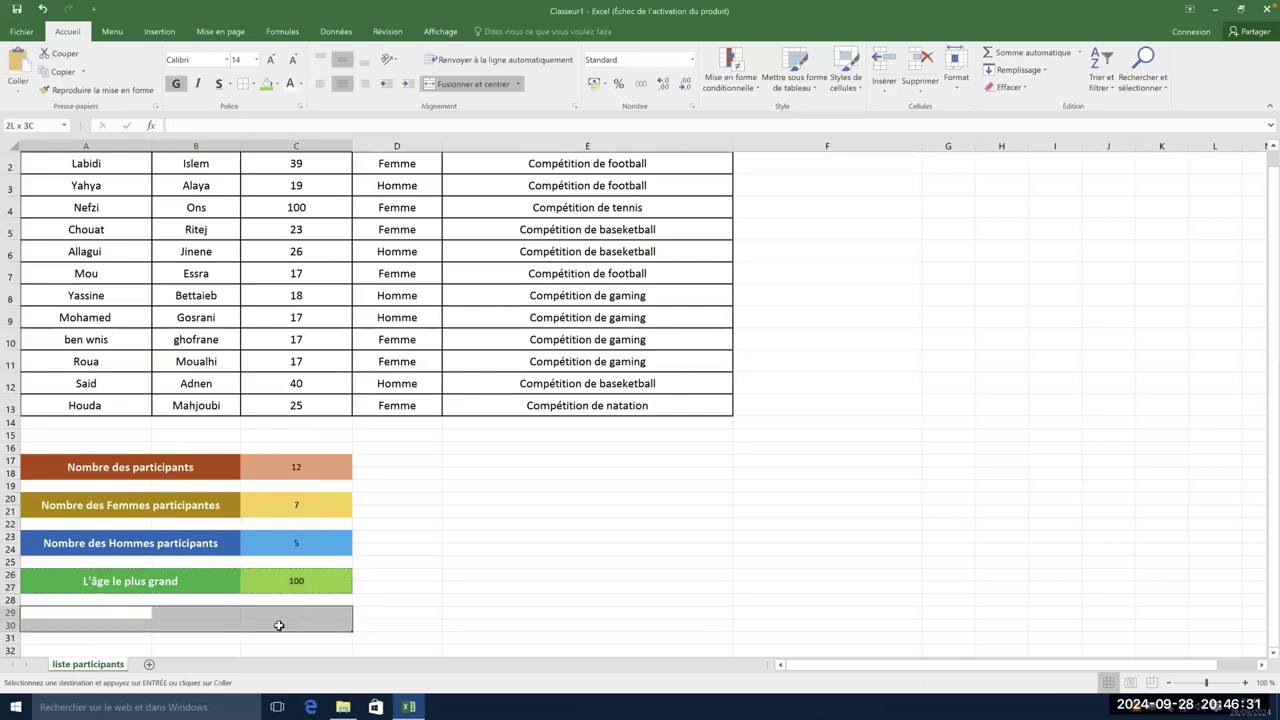
right_click(161, 621)
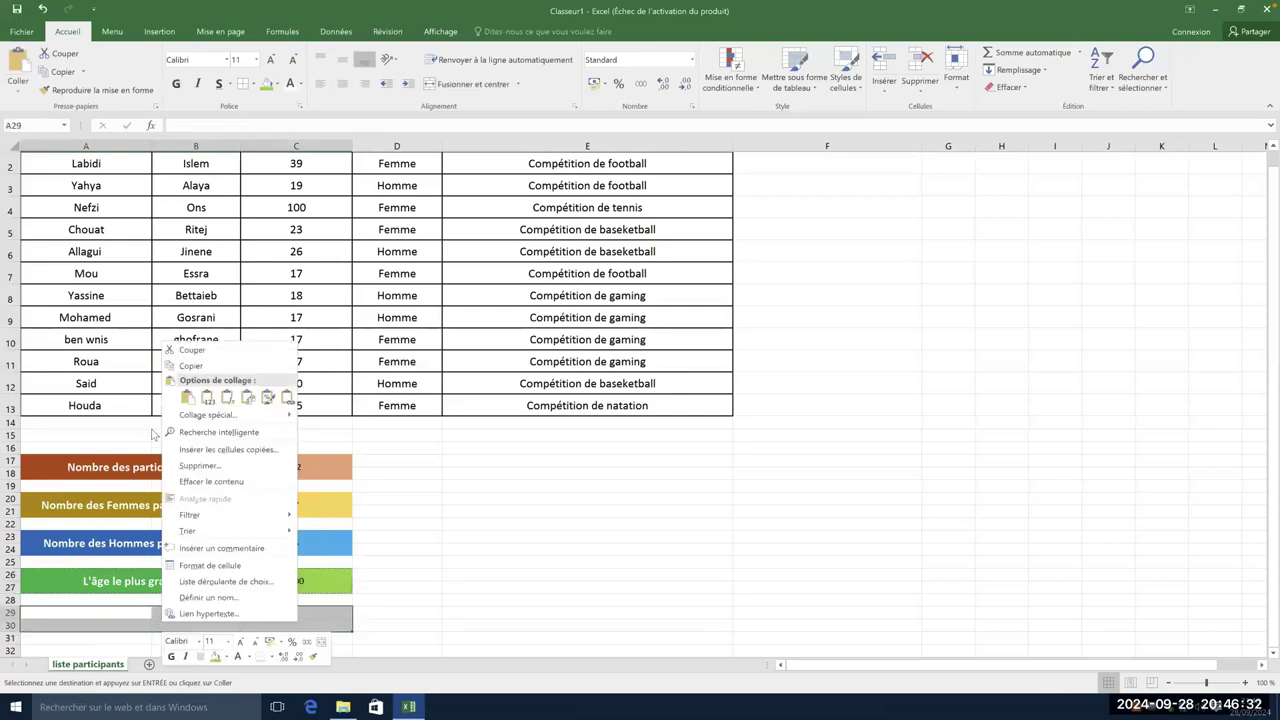
click(268, 397)
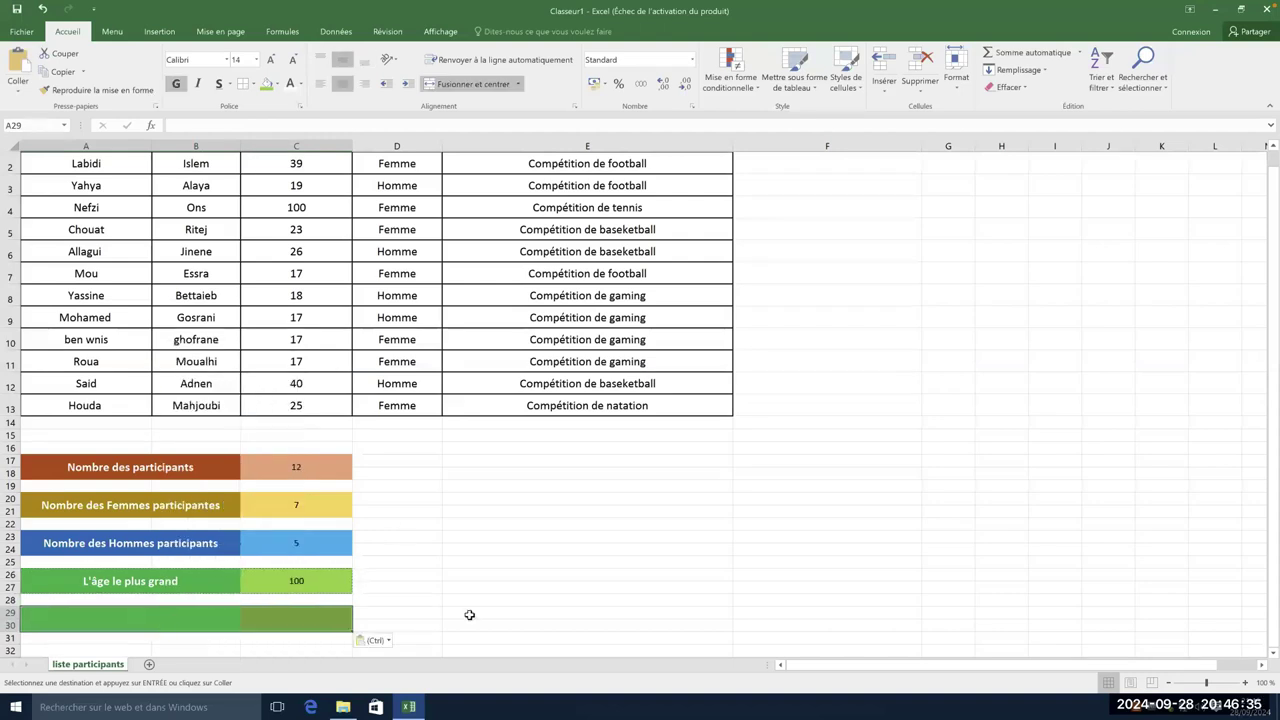
- Fill the new label cell A29 dark navy and the value cell C29 grey-blue
click(190, 622)
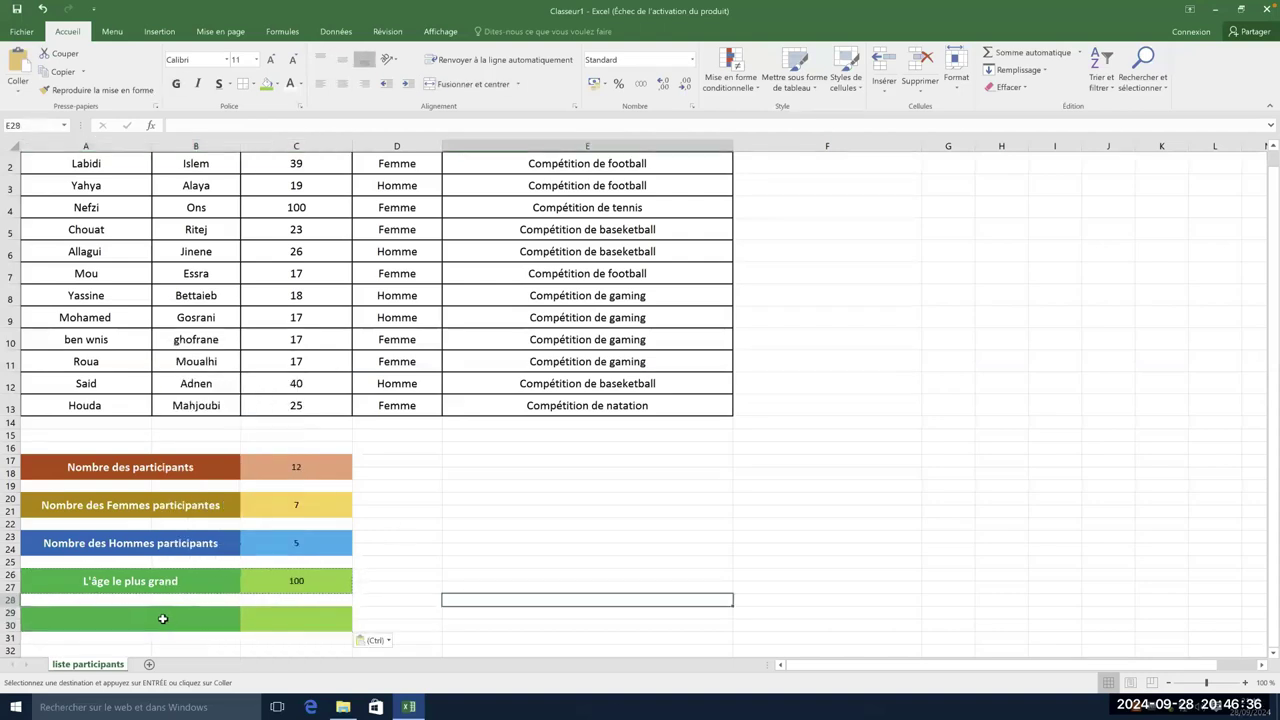
click(279, 85)
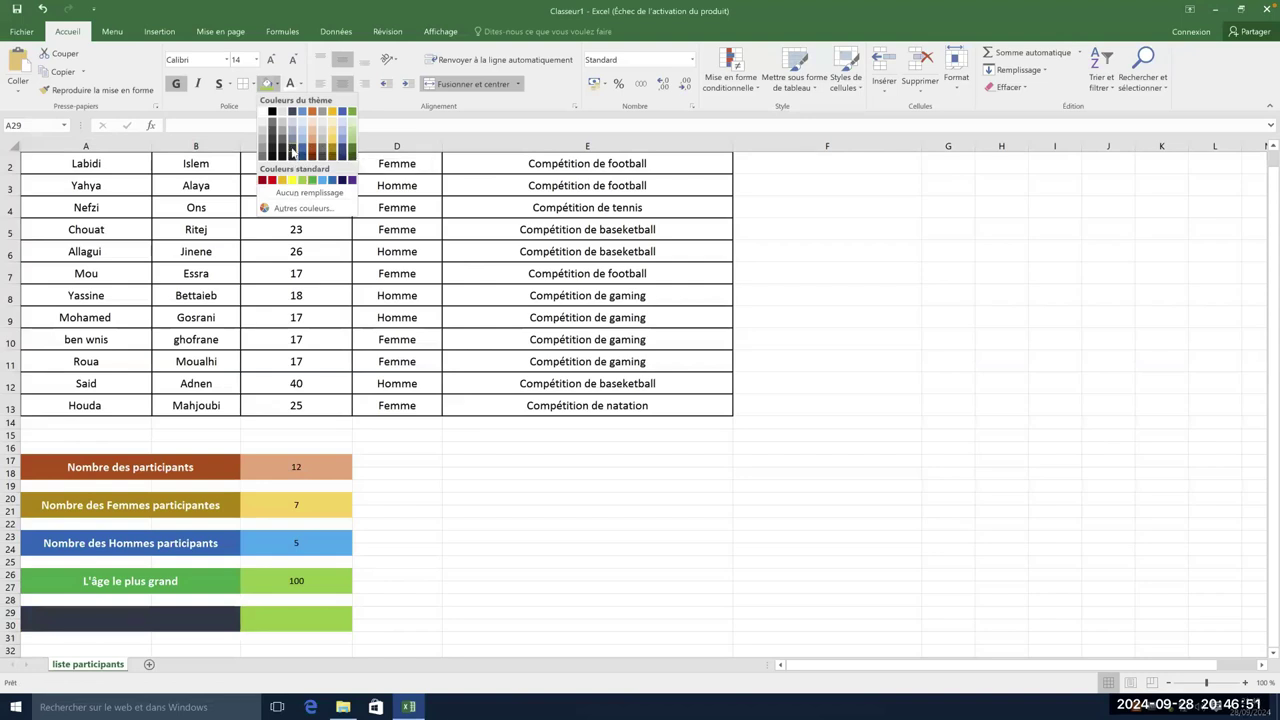
click(292, 151)
click(282, 618)
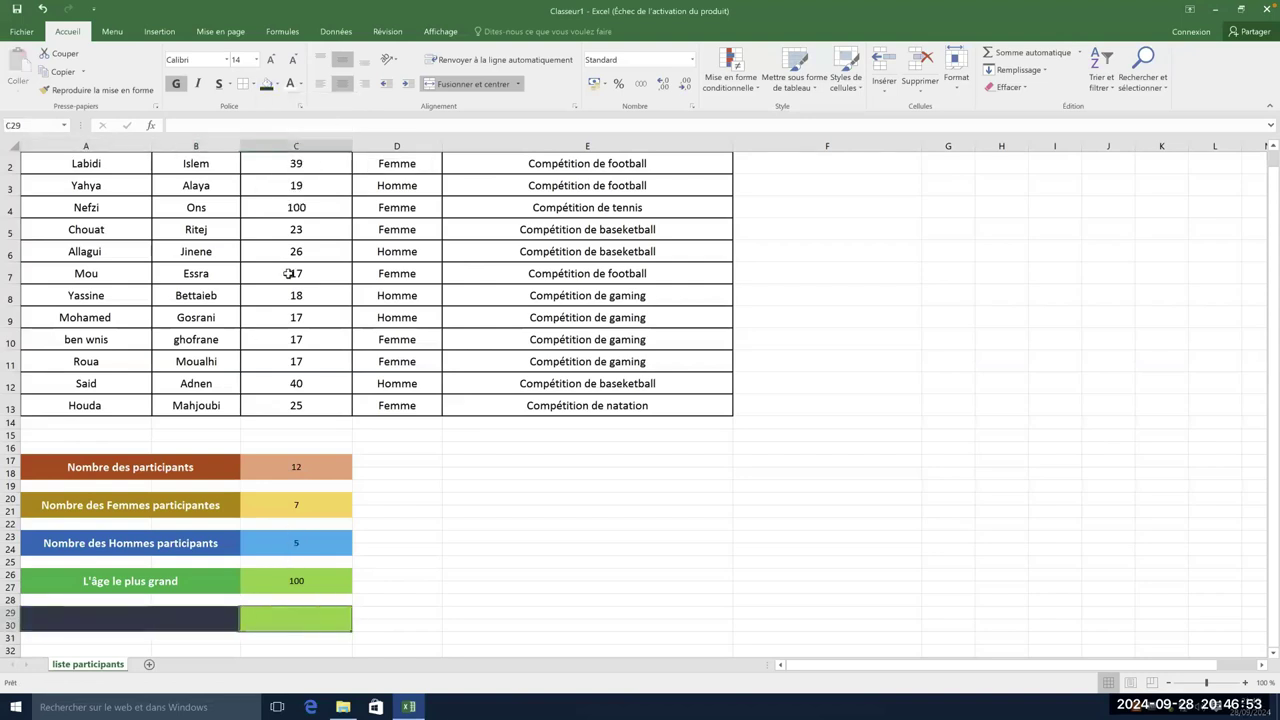
click(277, 85)
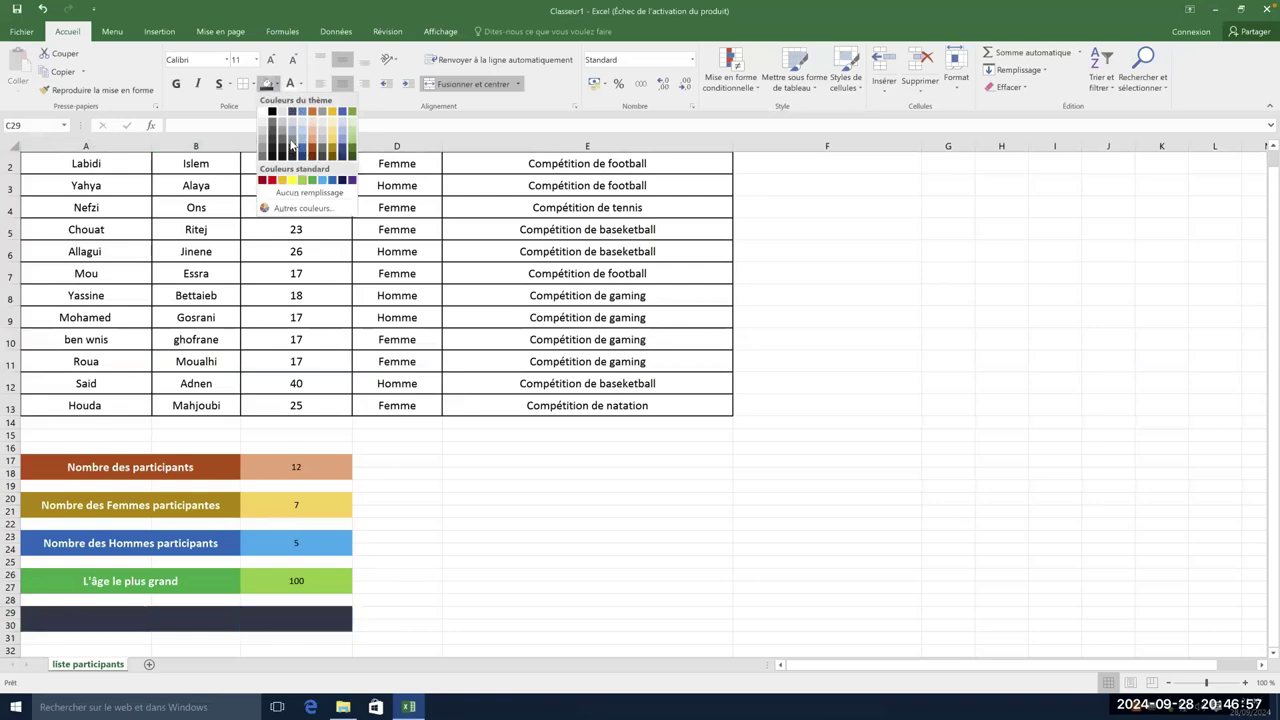
click(292, 137)
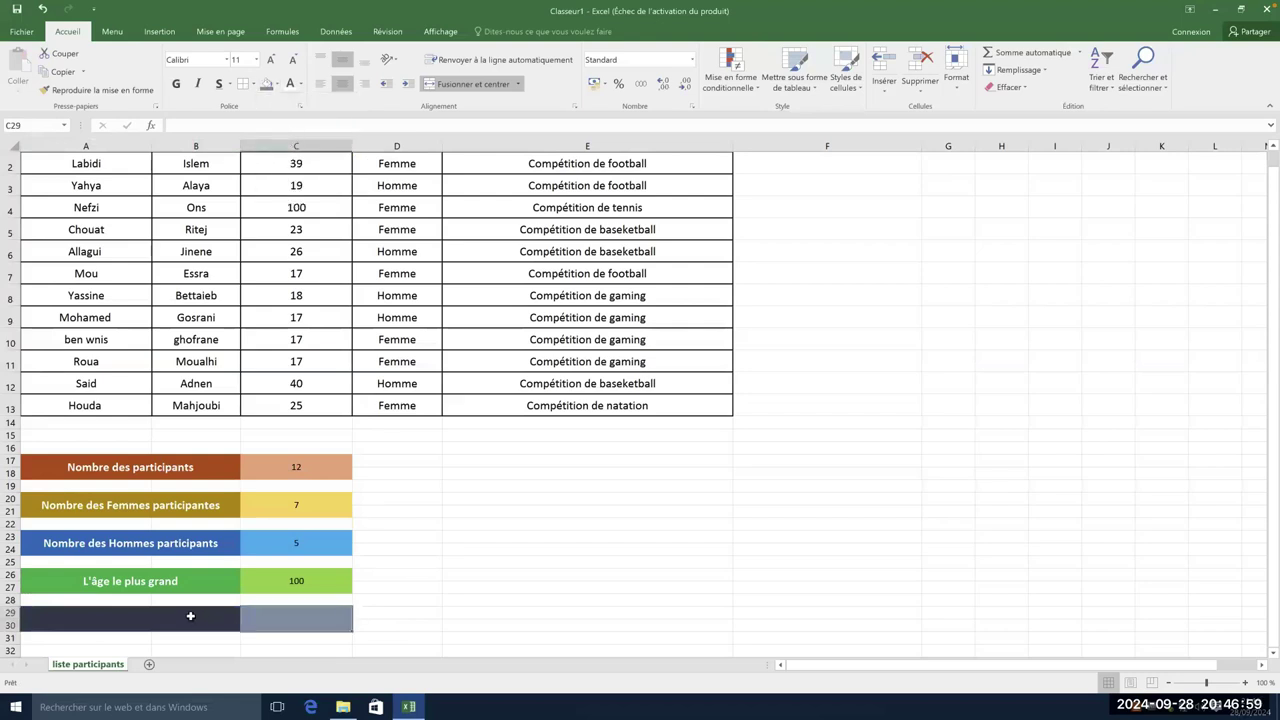
- Type the label 'L'âge le plus petit' in A29
double_click(190, 616)
text(L')
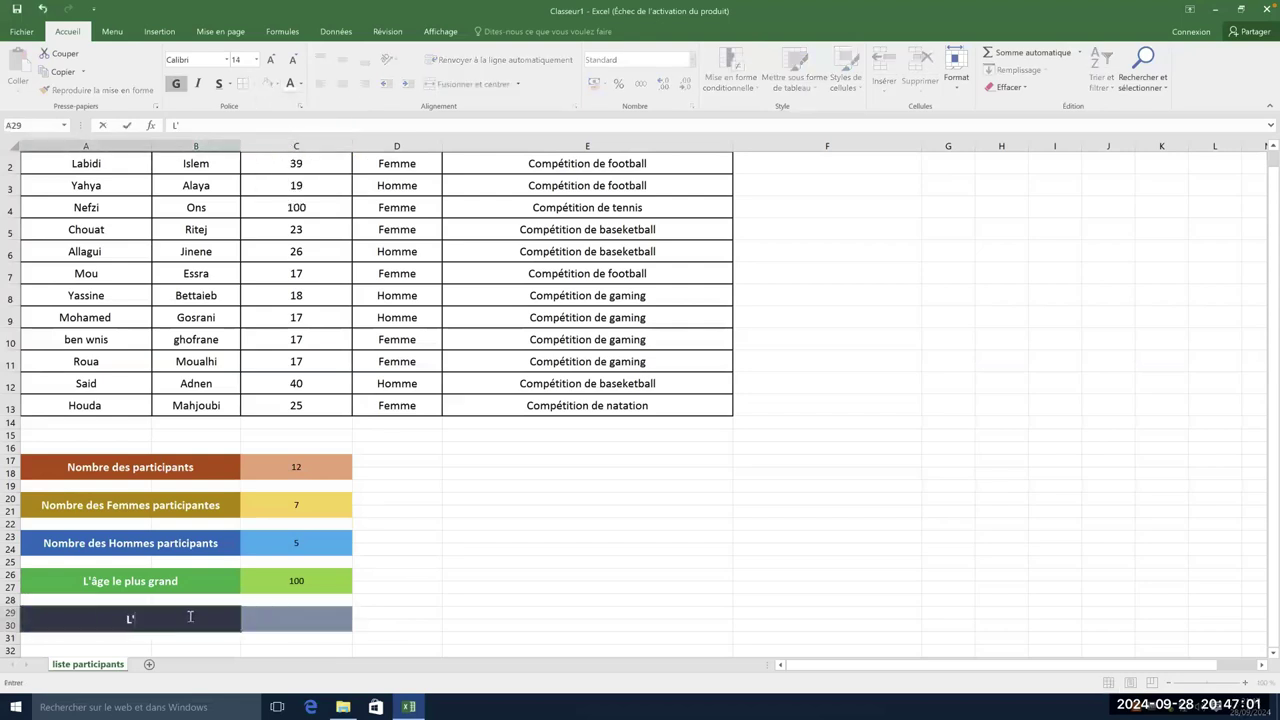
text(âge le plu)
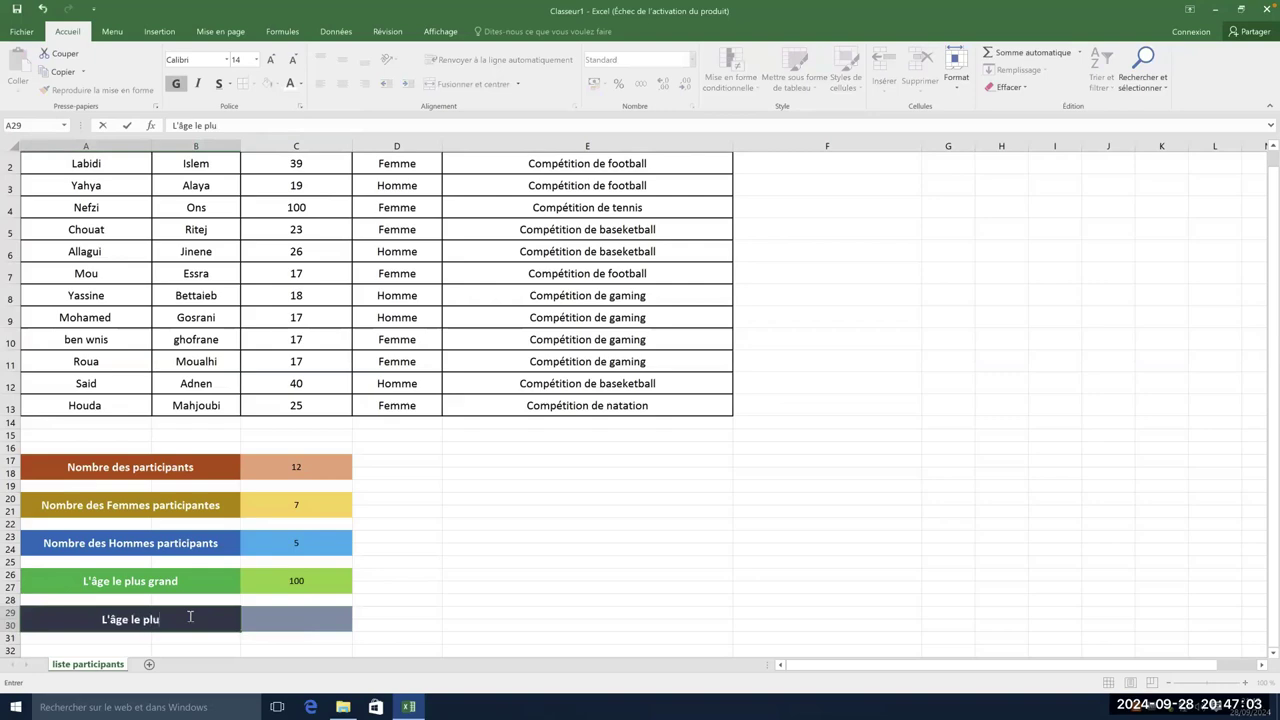
text(s petit)
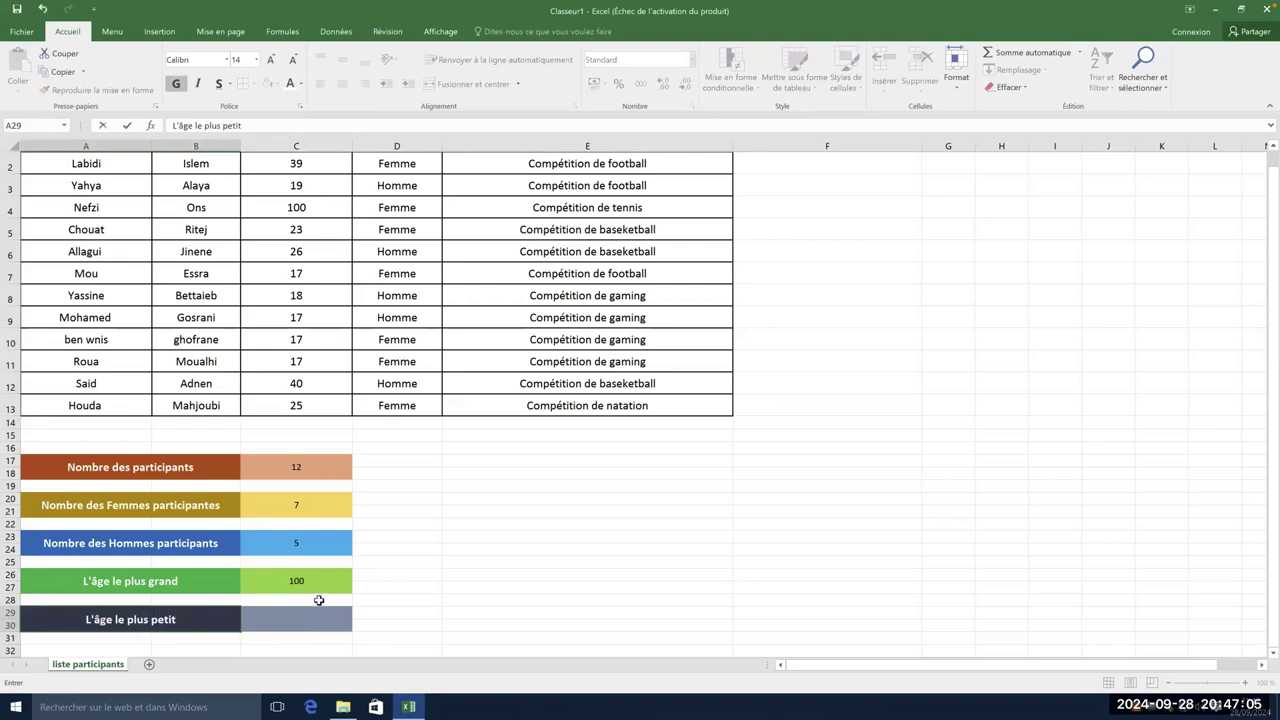
click(312, 619)
- Enter =MIN(C2:C13) in C29 so it shows 17, and verify against the 17-year-old participant
text(=)
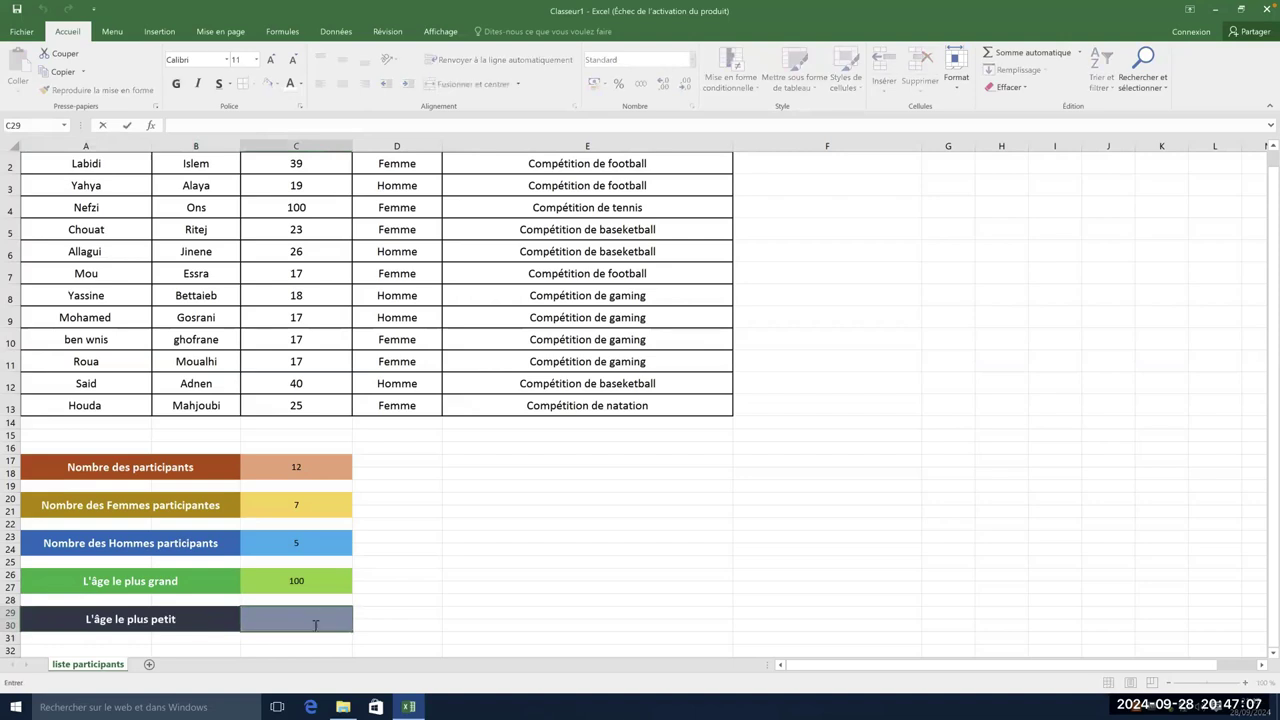
text(Min)
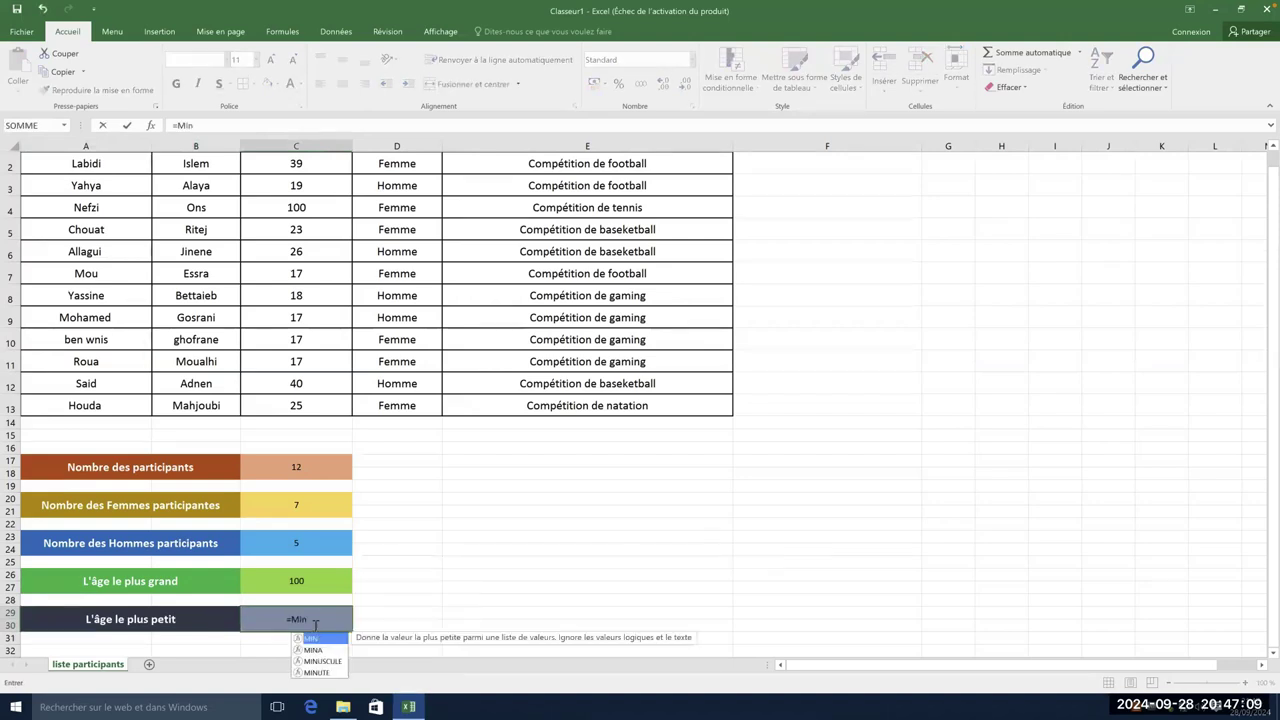
double_click(318, 640)
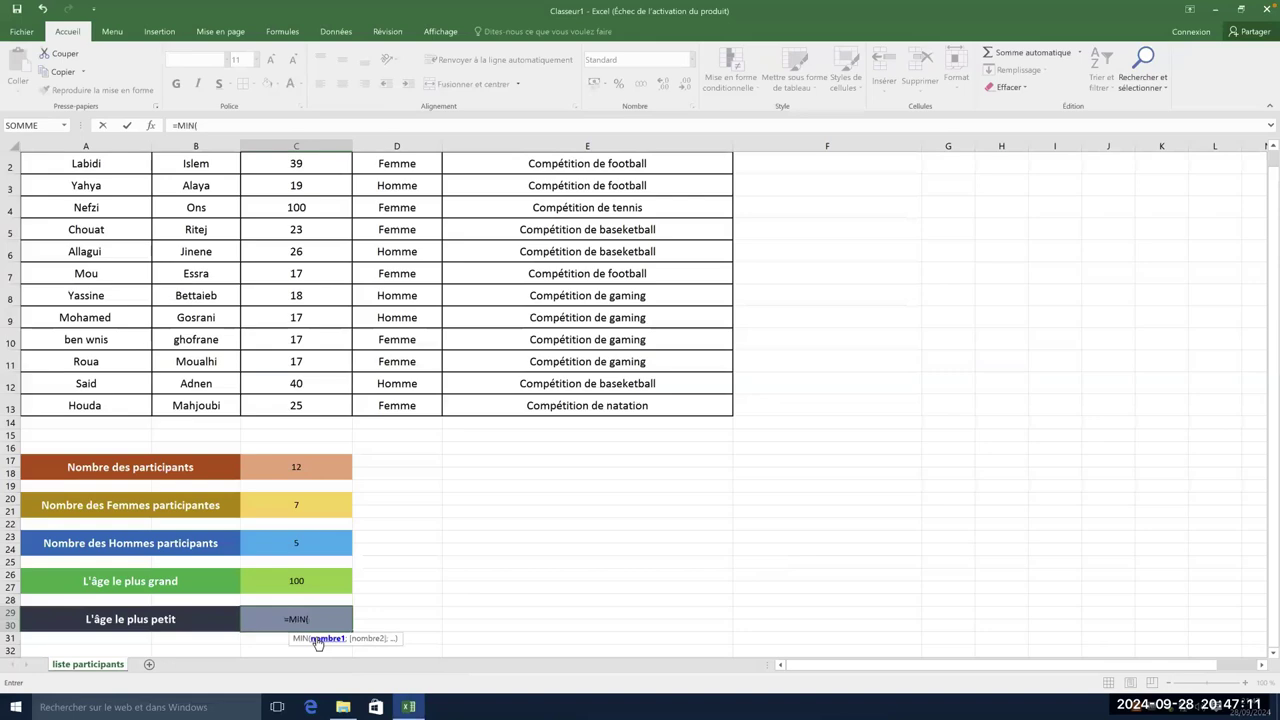
drag(323, 168, 327, 409)
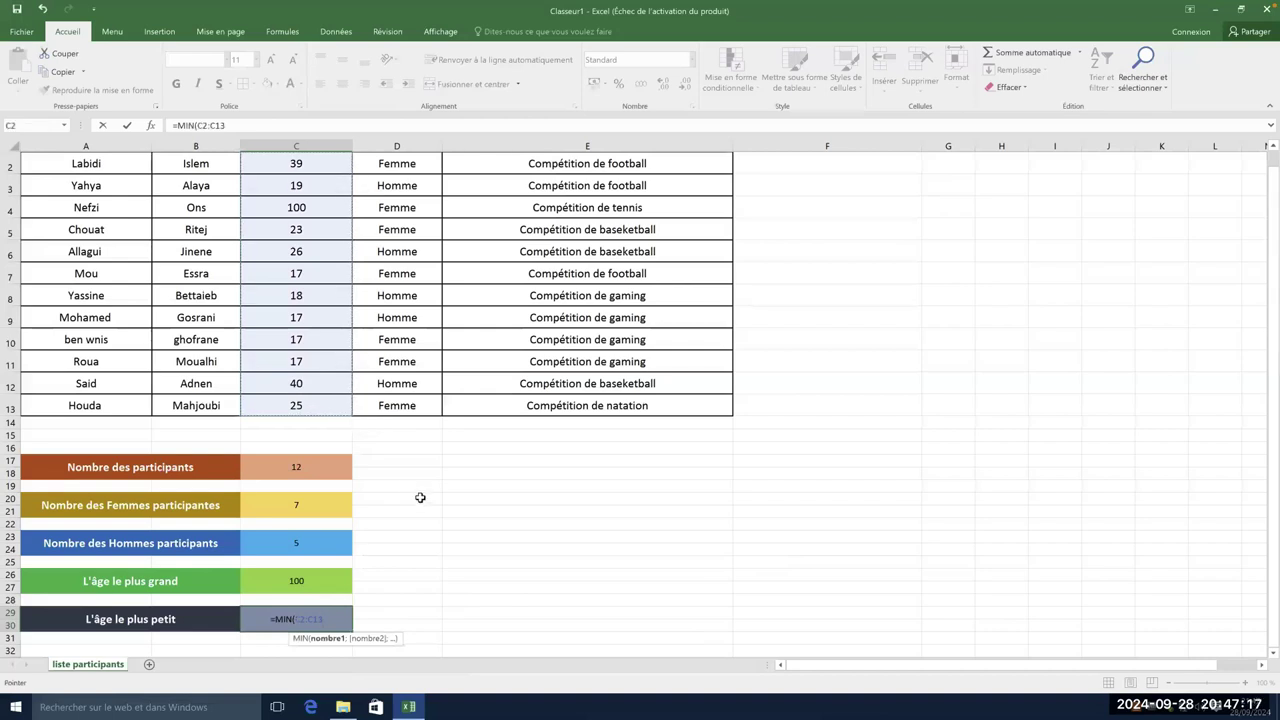
text())
key(Return)
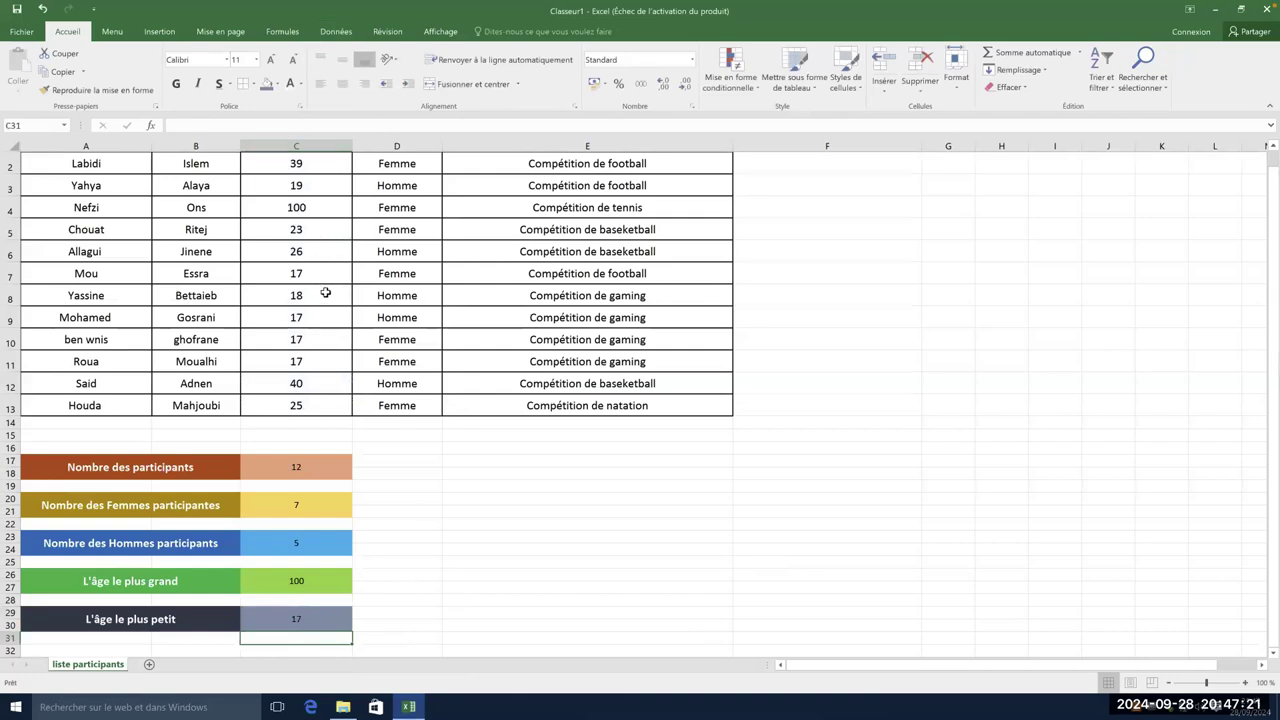
click(214, 274)
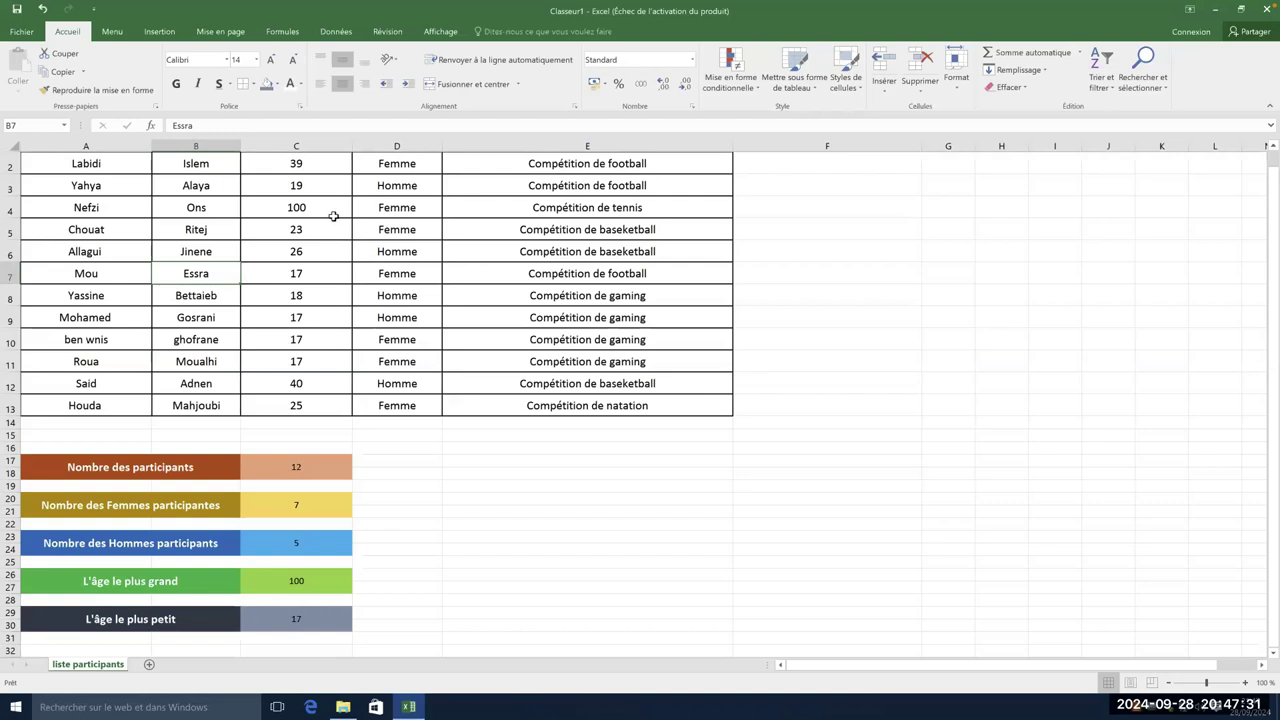
click(318, 340)
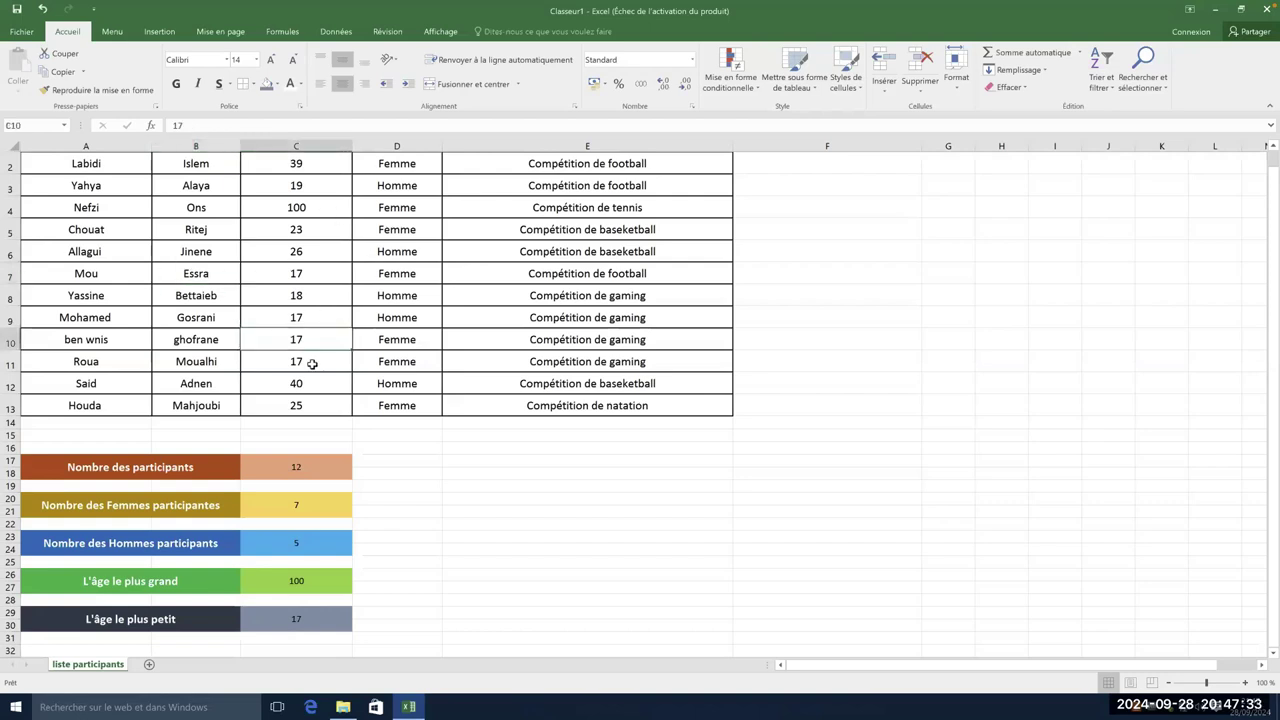
click(316, 360)
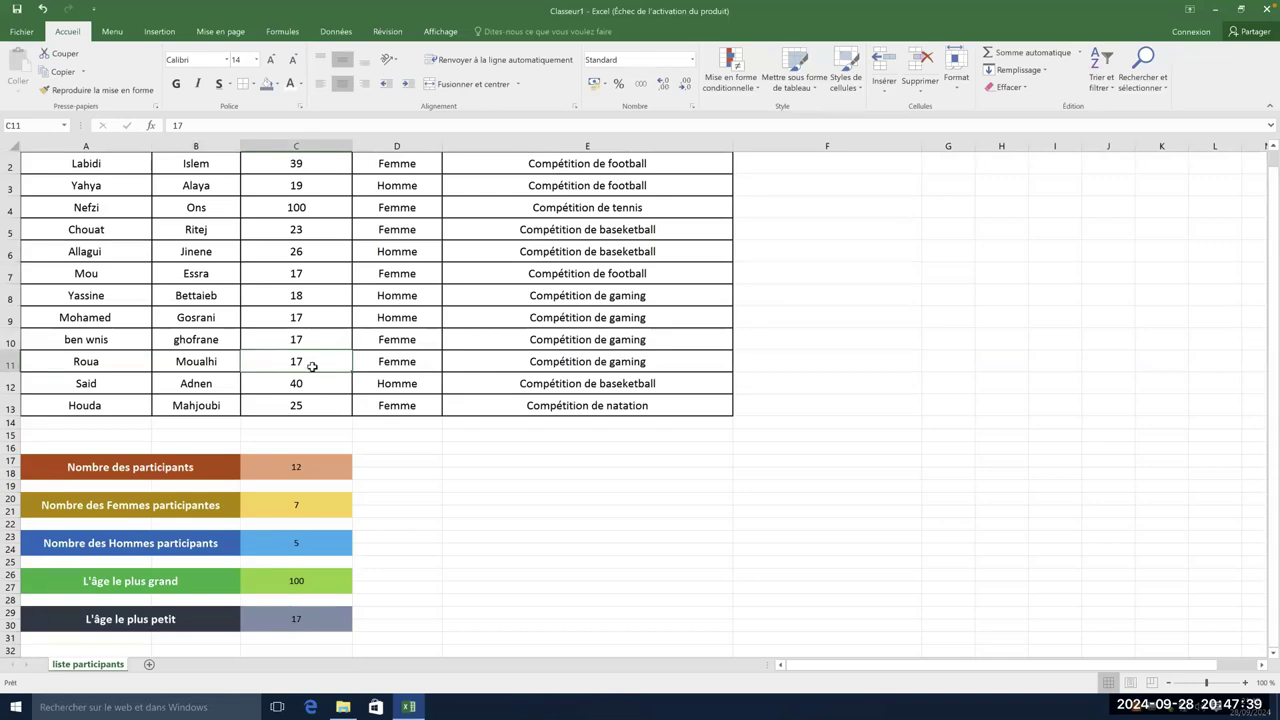
click(311, 321)
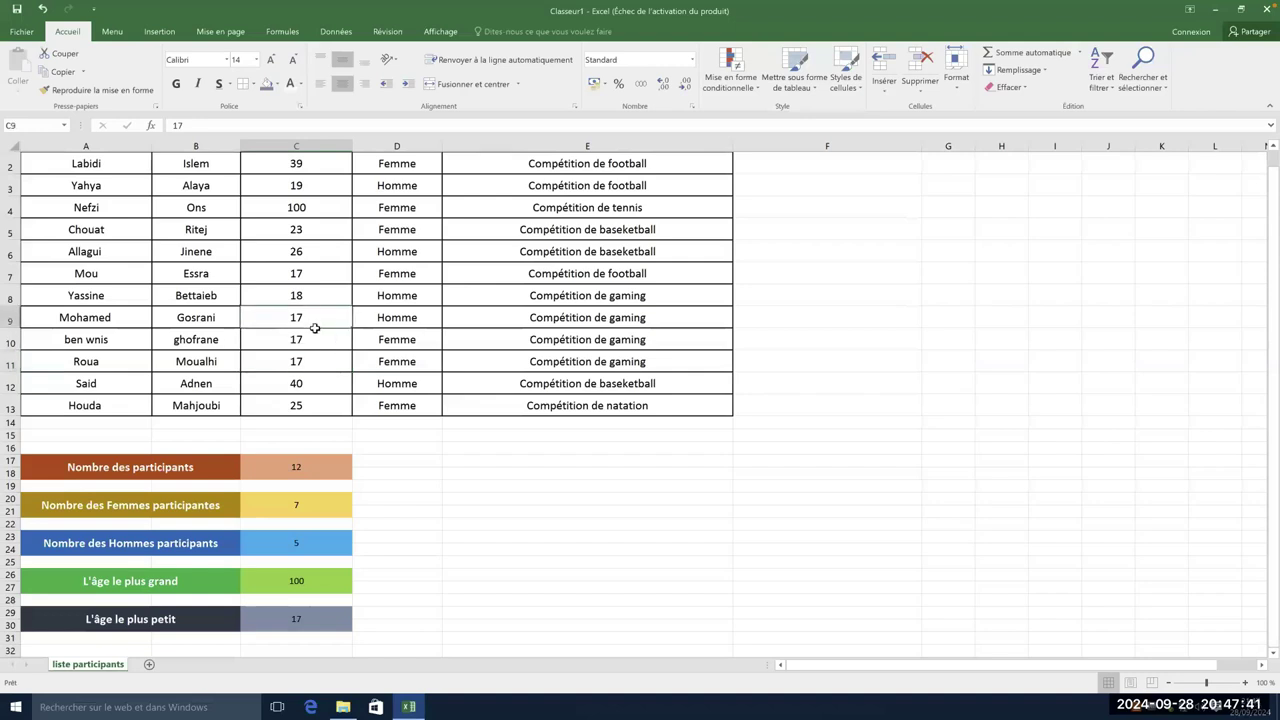
click(311, 339)
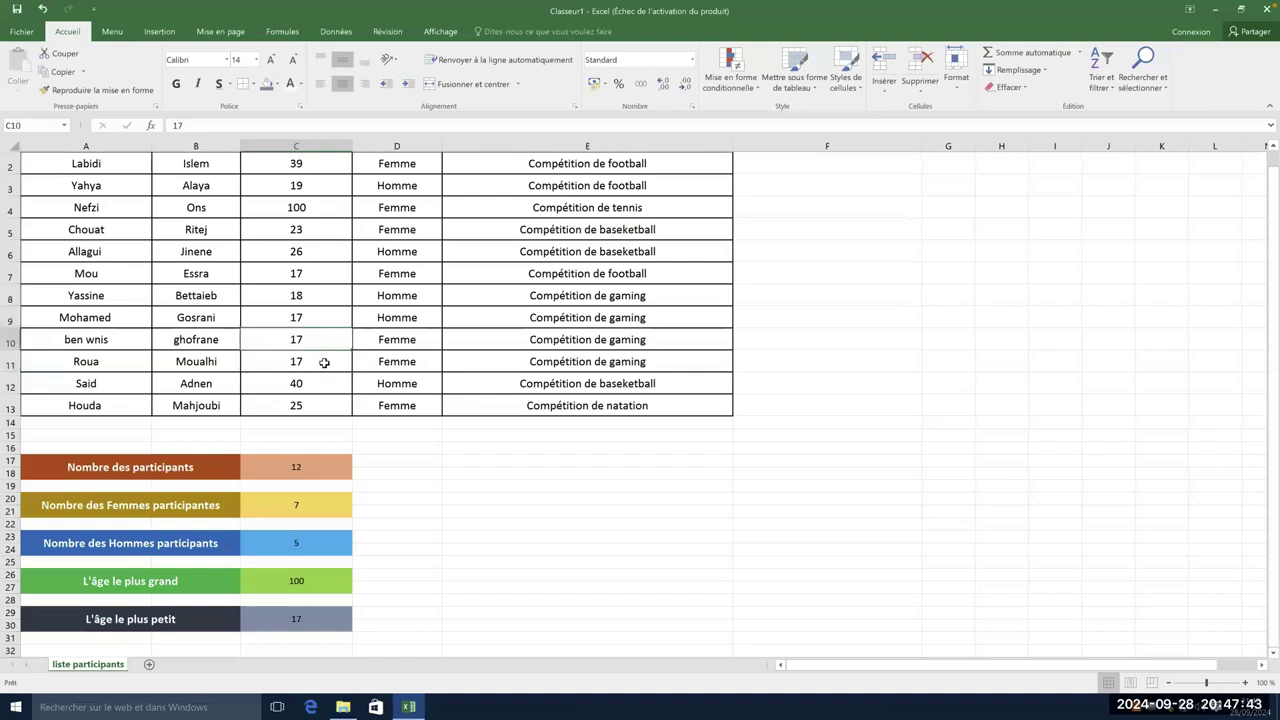
click(324, 362)
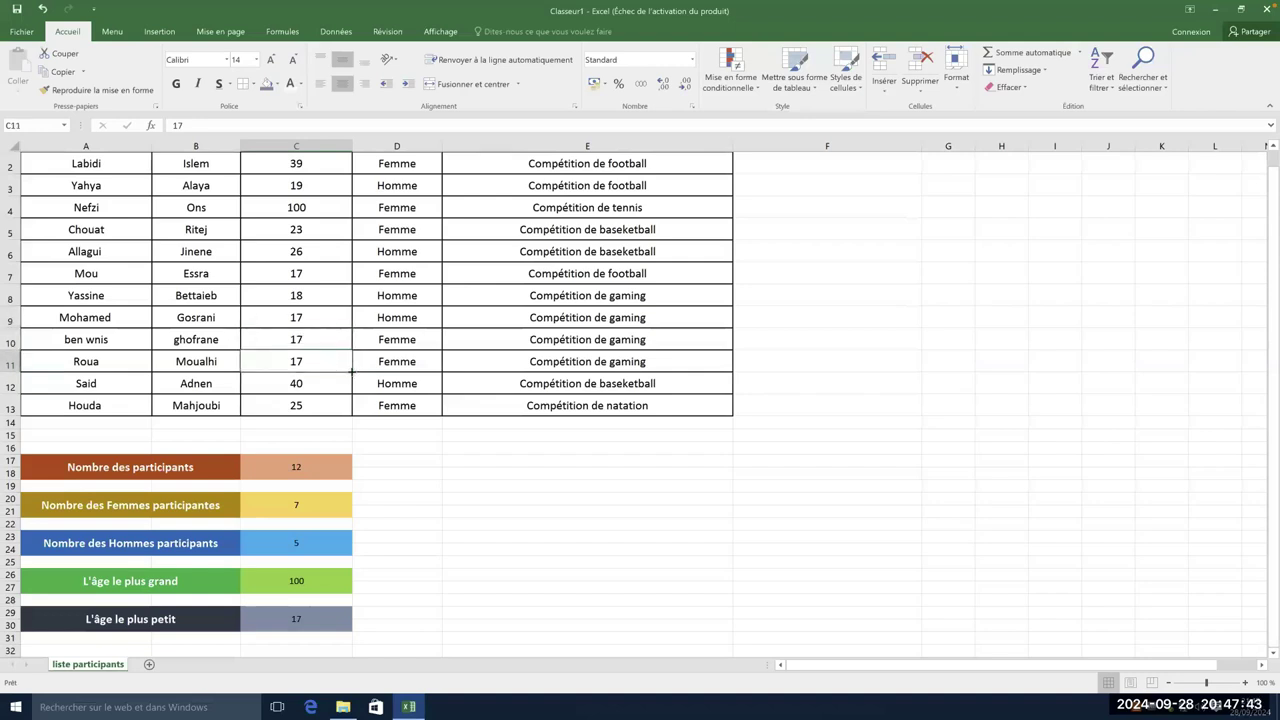
click(290, 293)
click(294, 282)
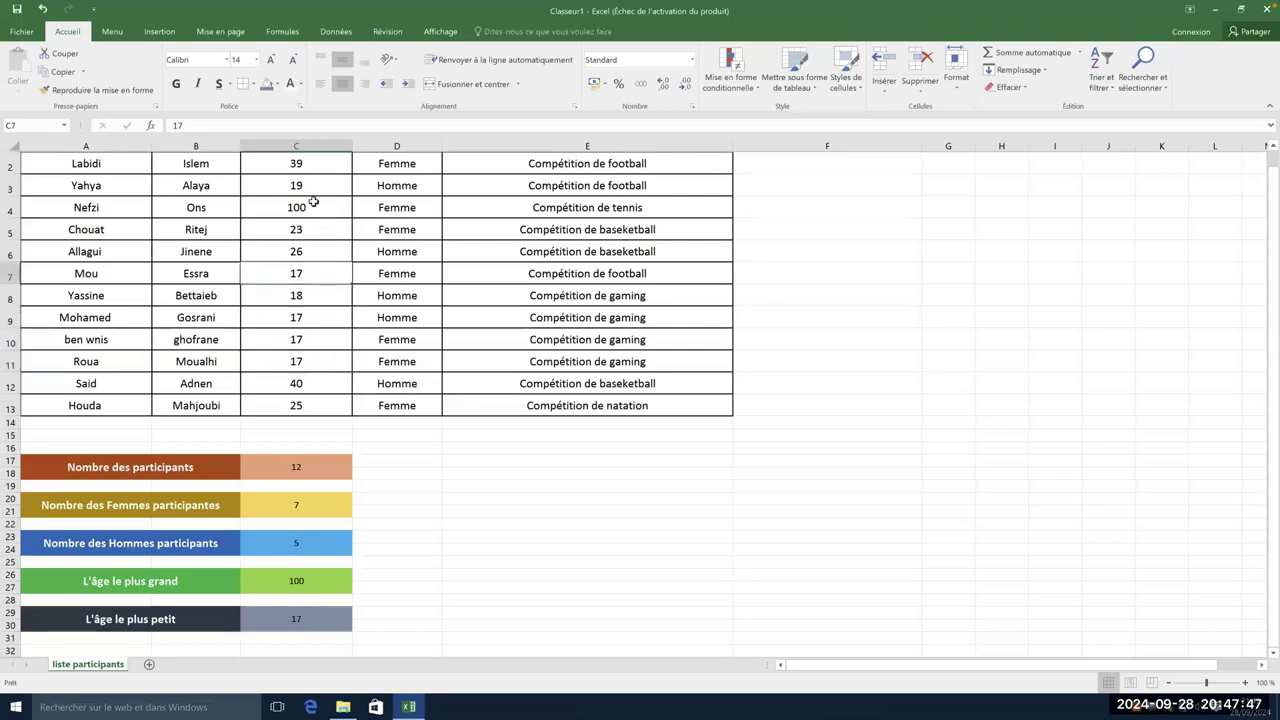
mouse_move(323, 280)
mouse_down()
mouse_move(324, 202)
mouse_move(324, 274)
mouse_up()
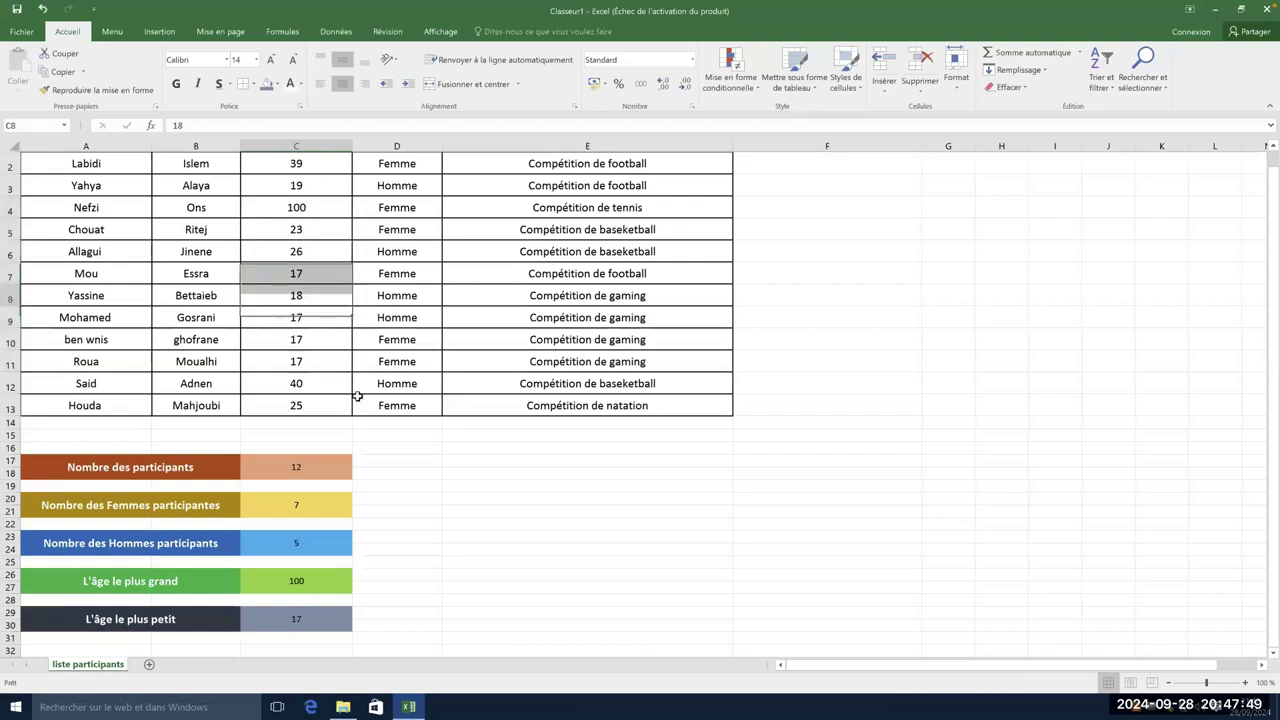
click(415, 584)
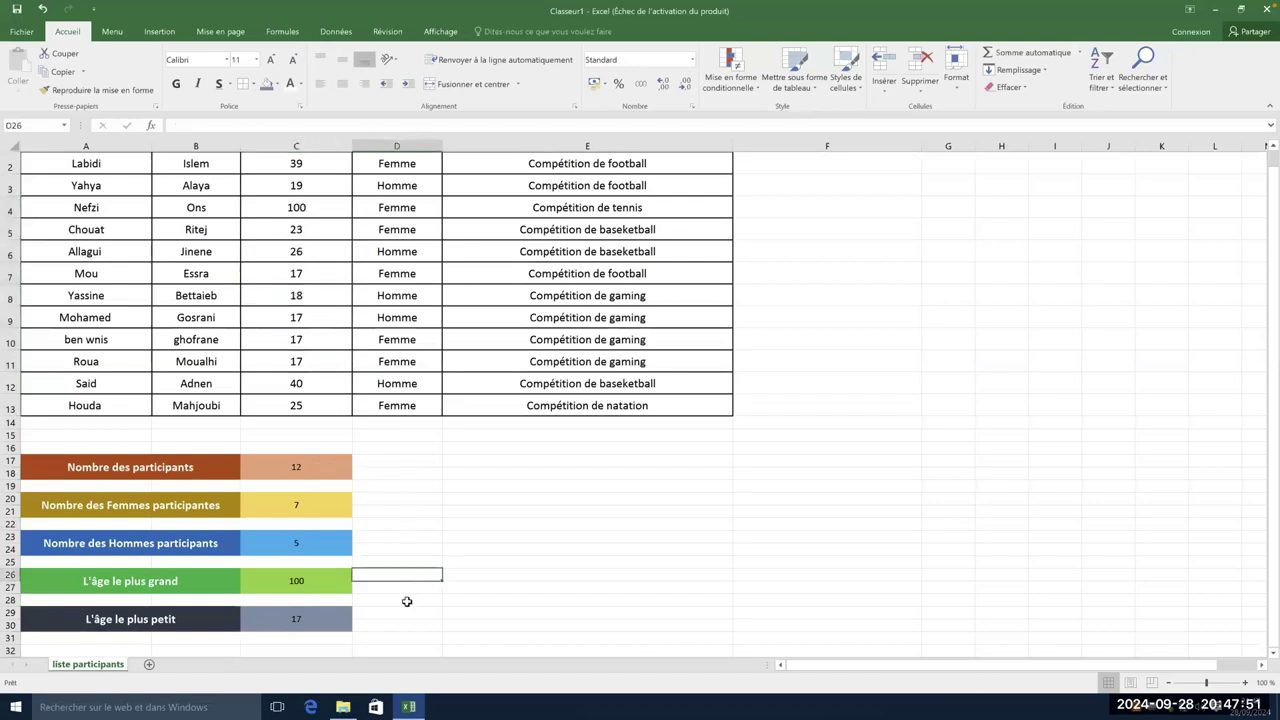
click(406, 600)
click(394, 626)
click(440, 576)
click(410, 612)
click(480, 601)
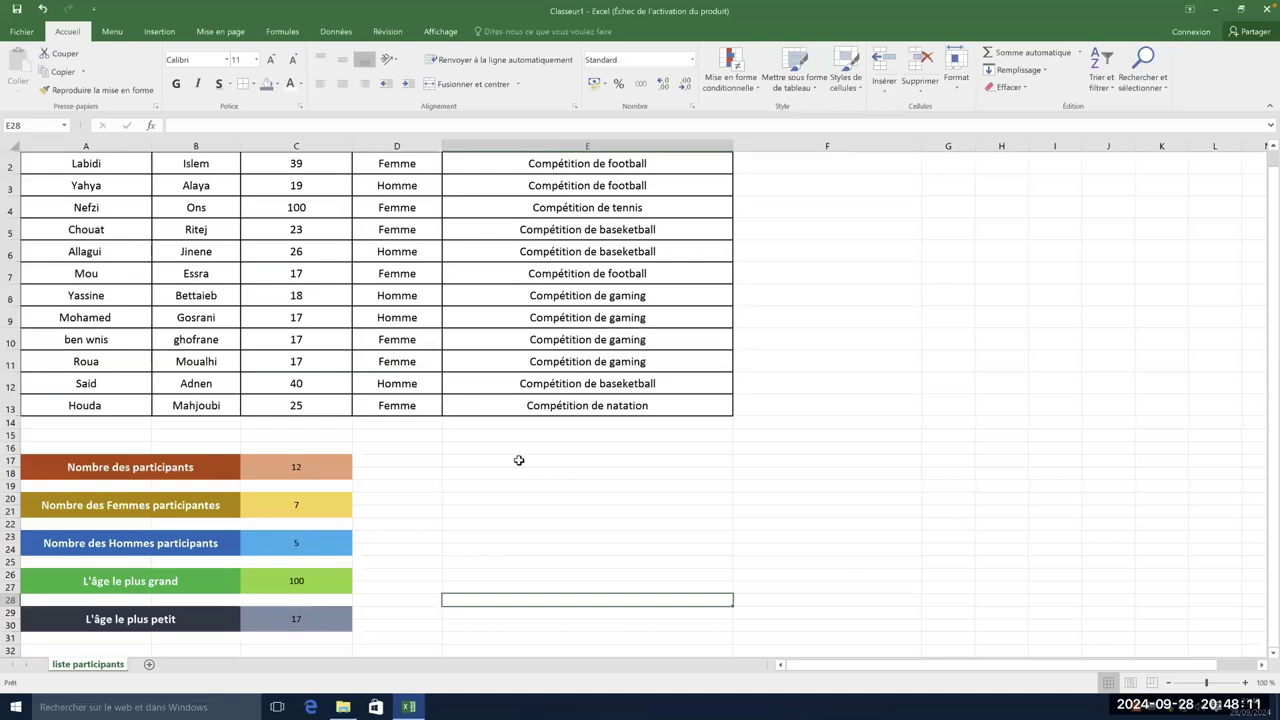
- Merge E17:E18 and F17:F18 into single cells and narrow column F
drag(519, 460, 522, 478)
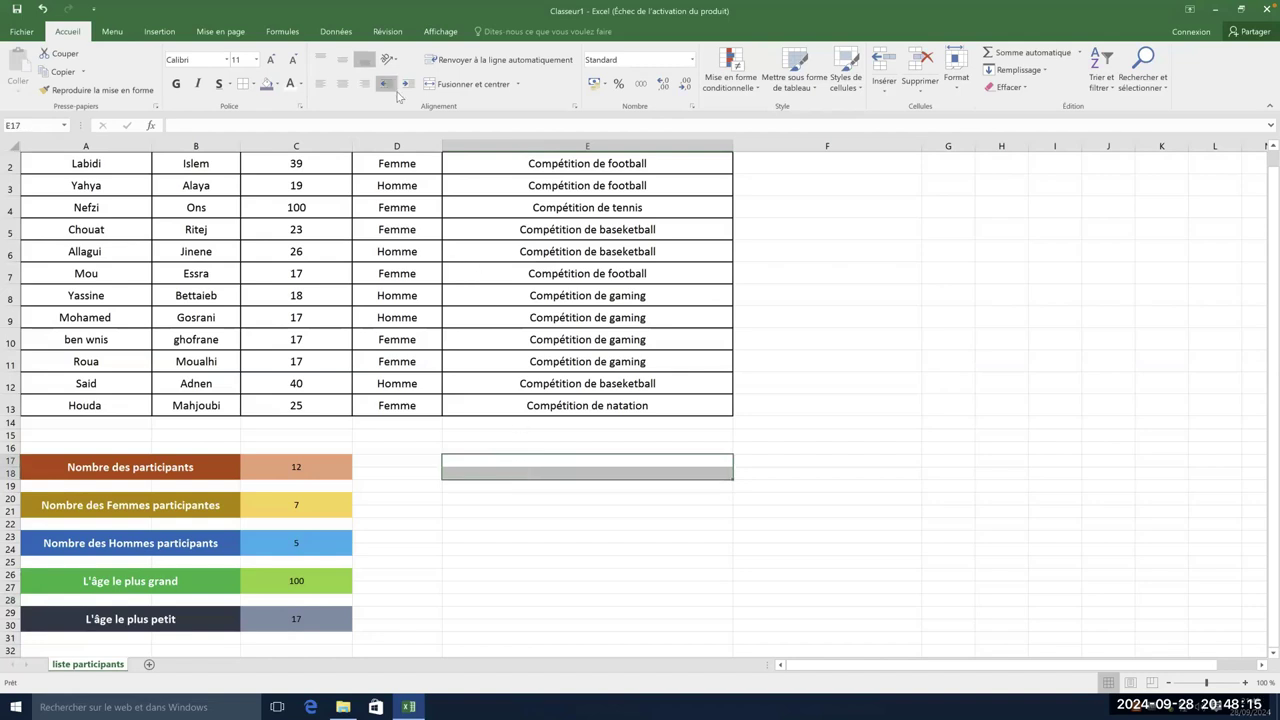
click(466, 83)
drag(781, 461, 780, 474)
click(456, 85)
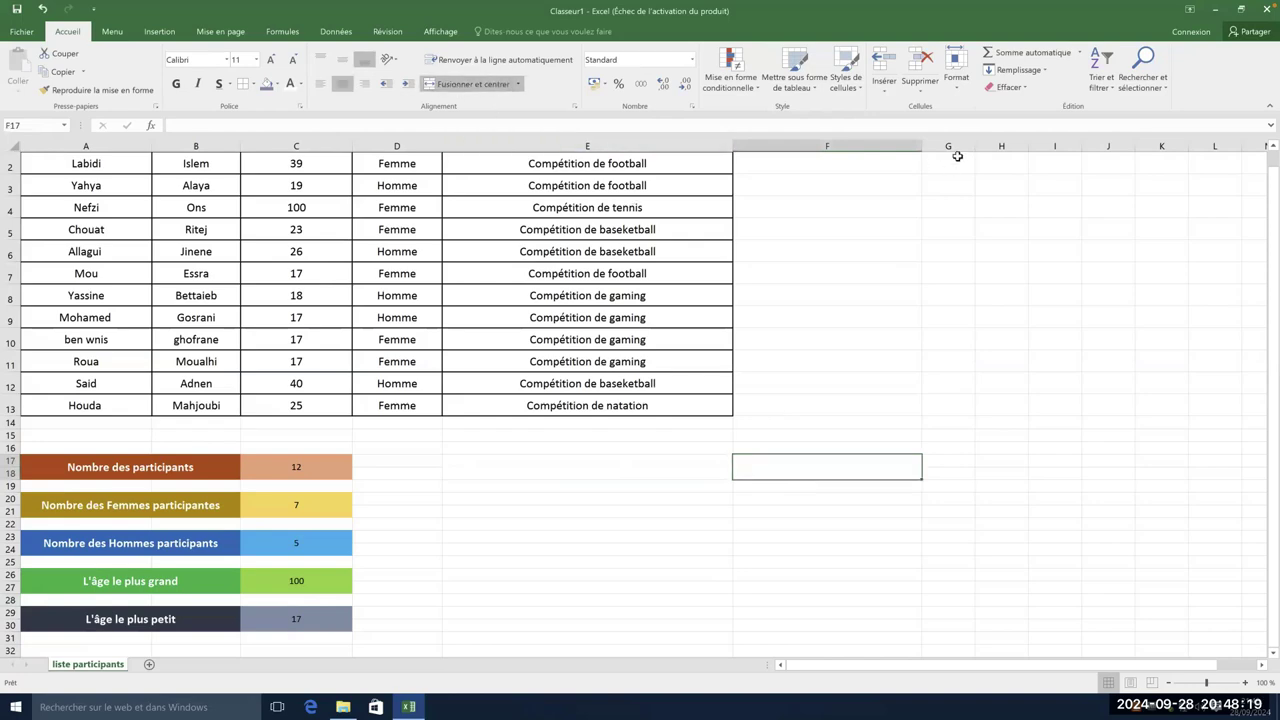
drag(922, 147, 822, 147)
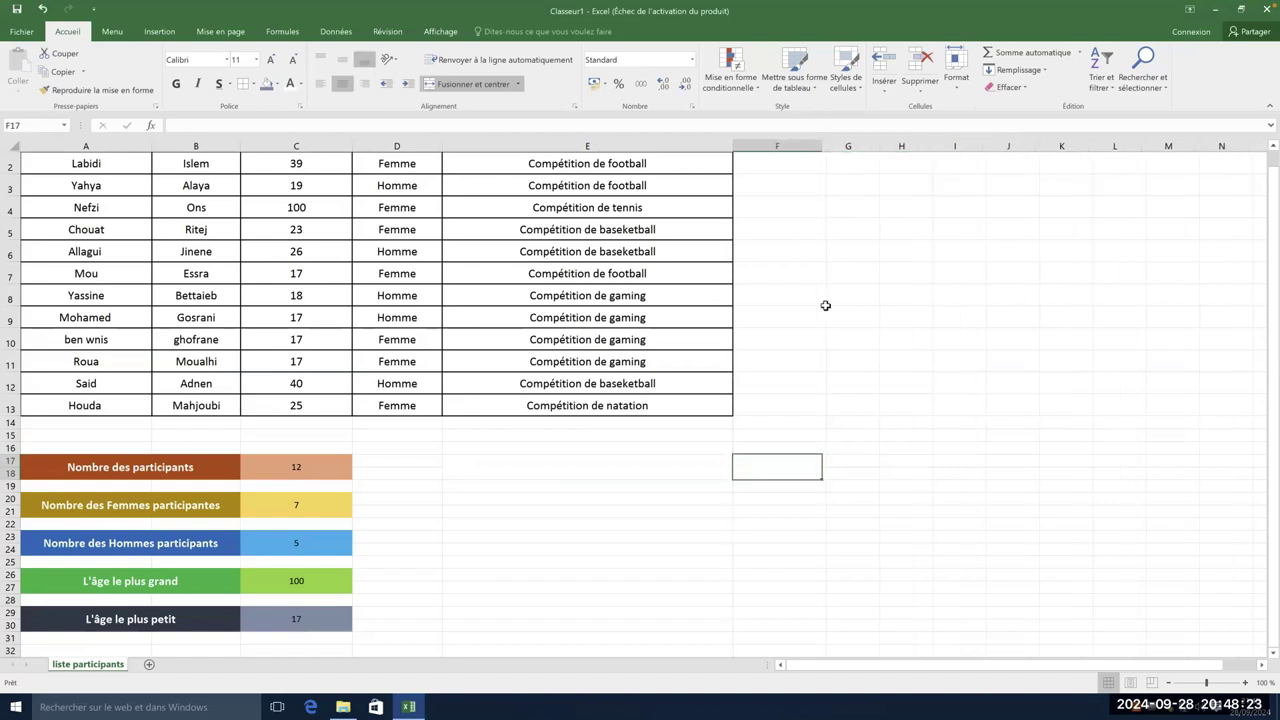
click(606, 474)
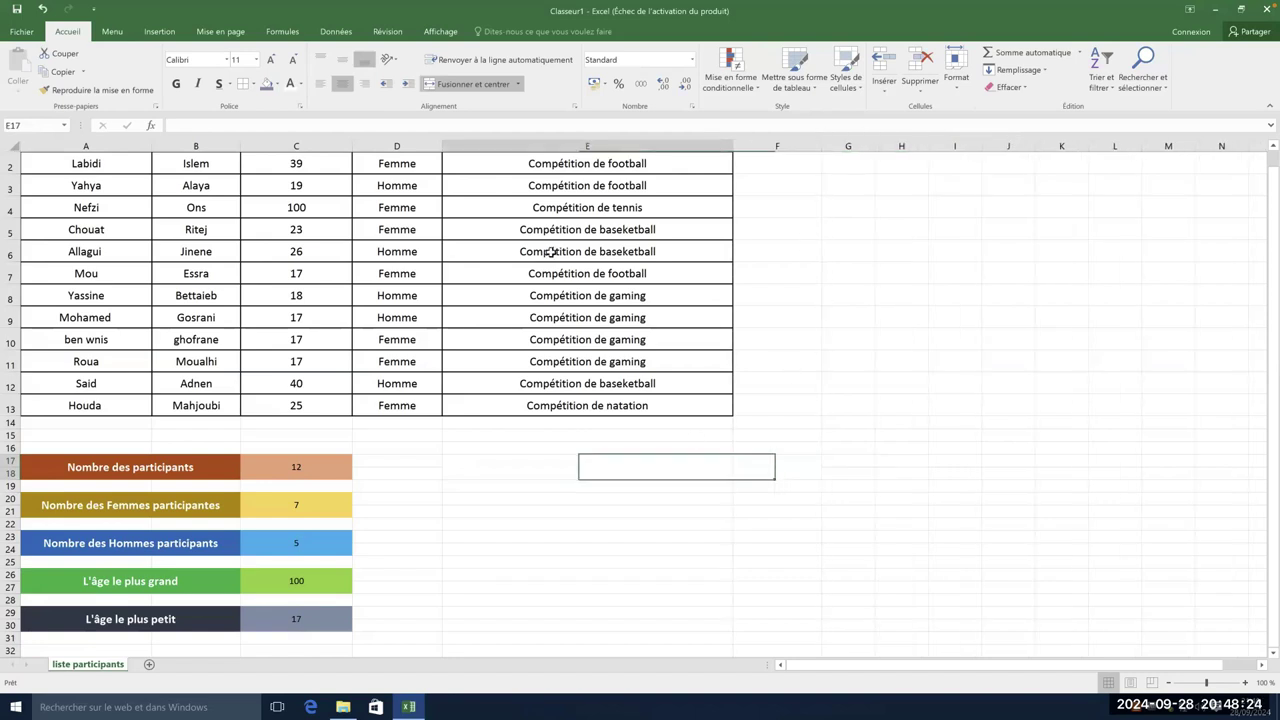
- Fill the merged E17 block dark grey
click(277, 85)
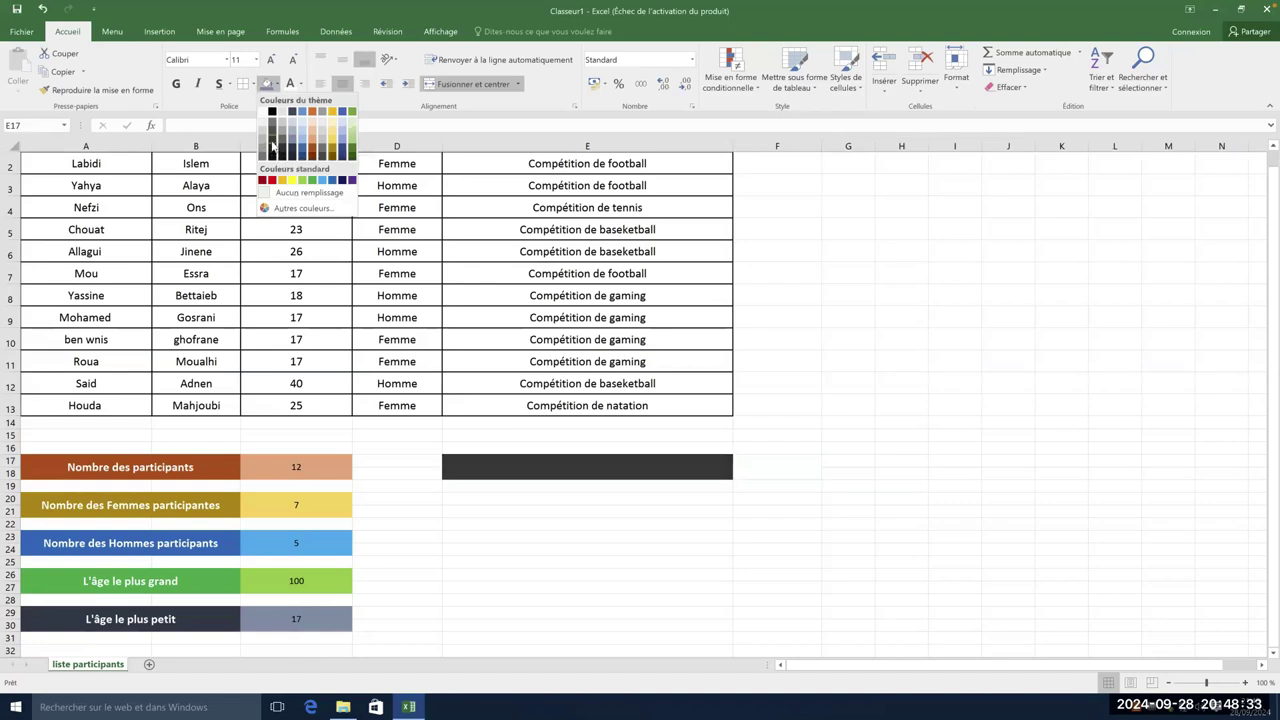
click(272, 146)
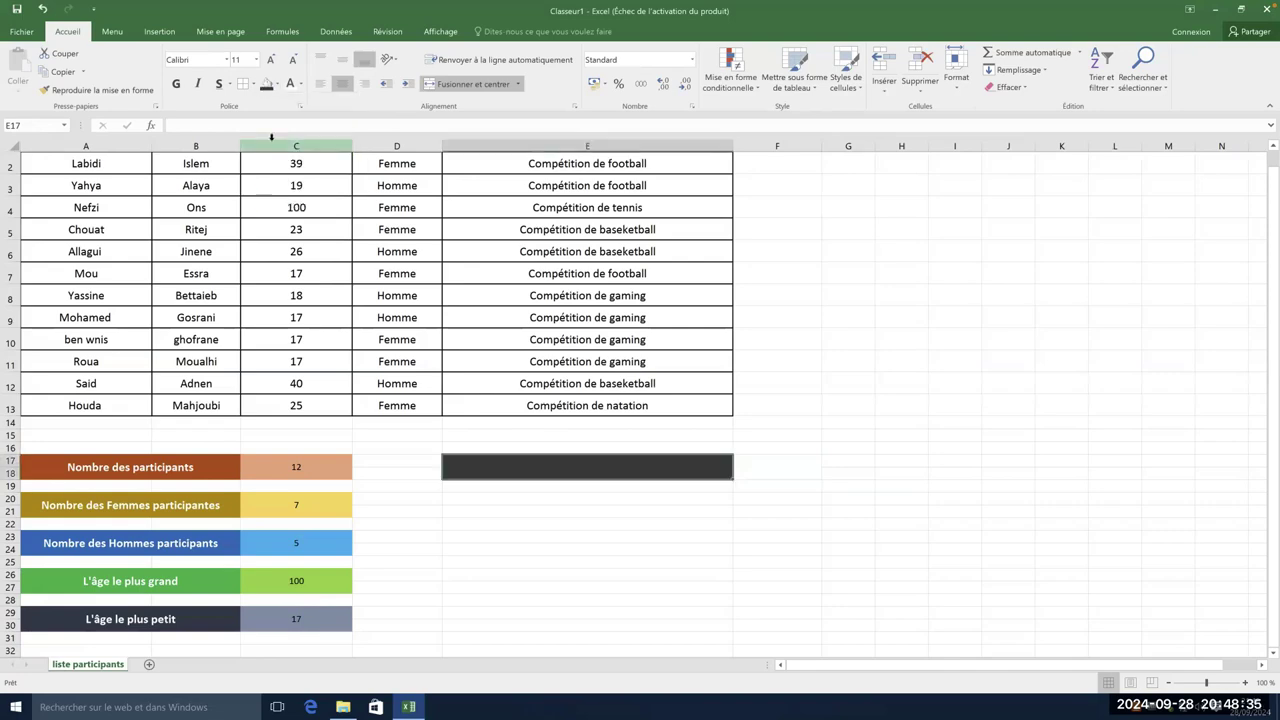
click(790, 466)
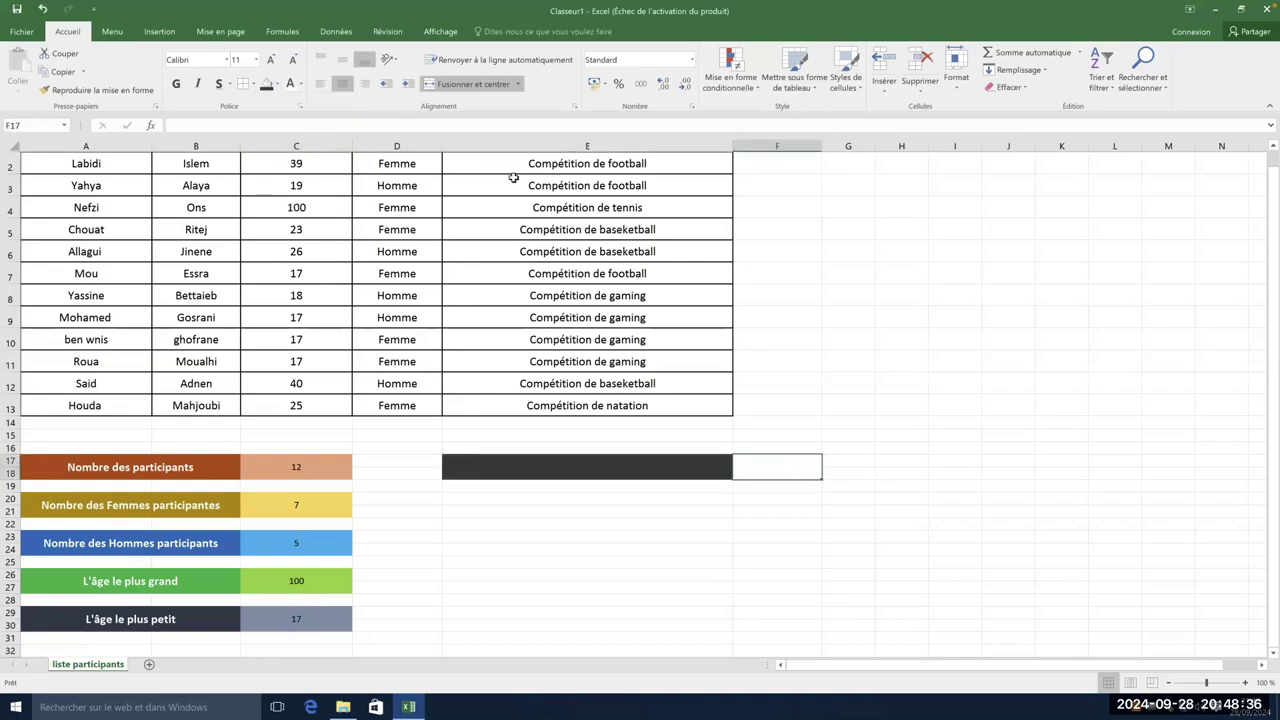
- Fill the value cell F17 grey
click(277, 84)
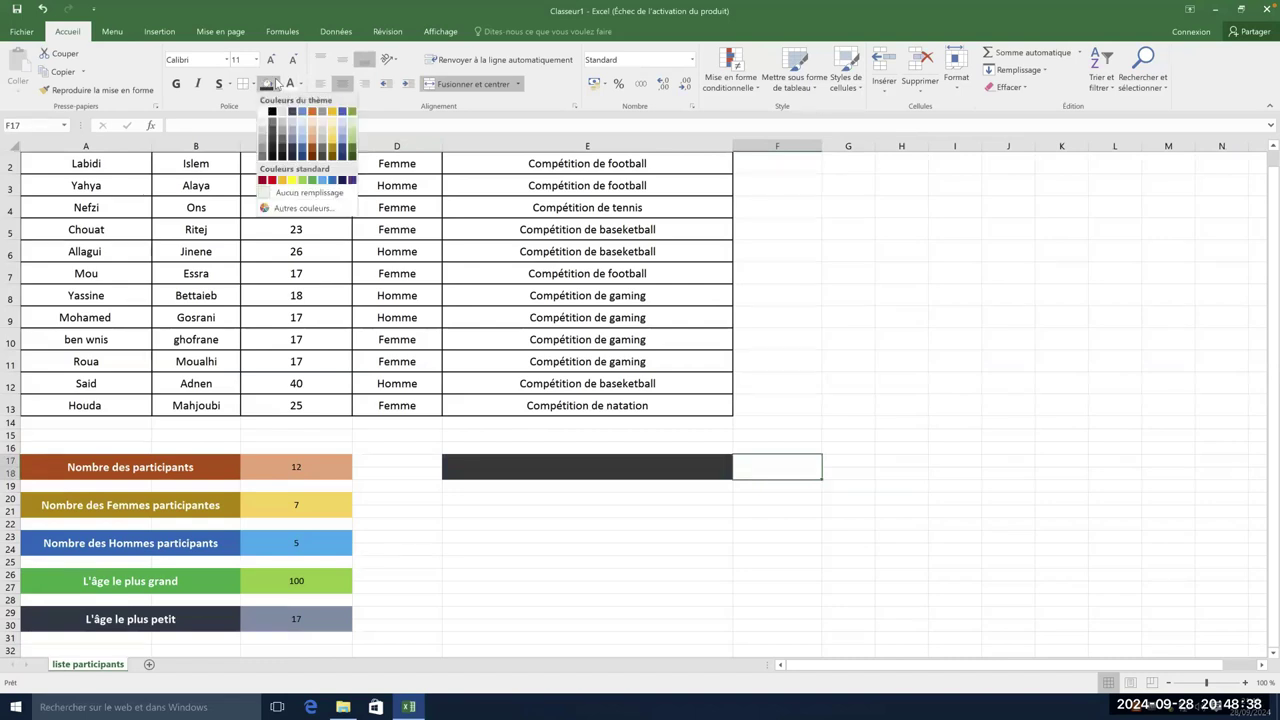
click(281, 143)
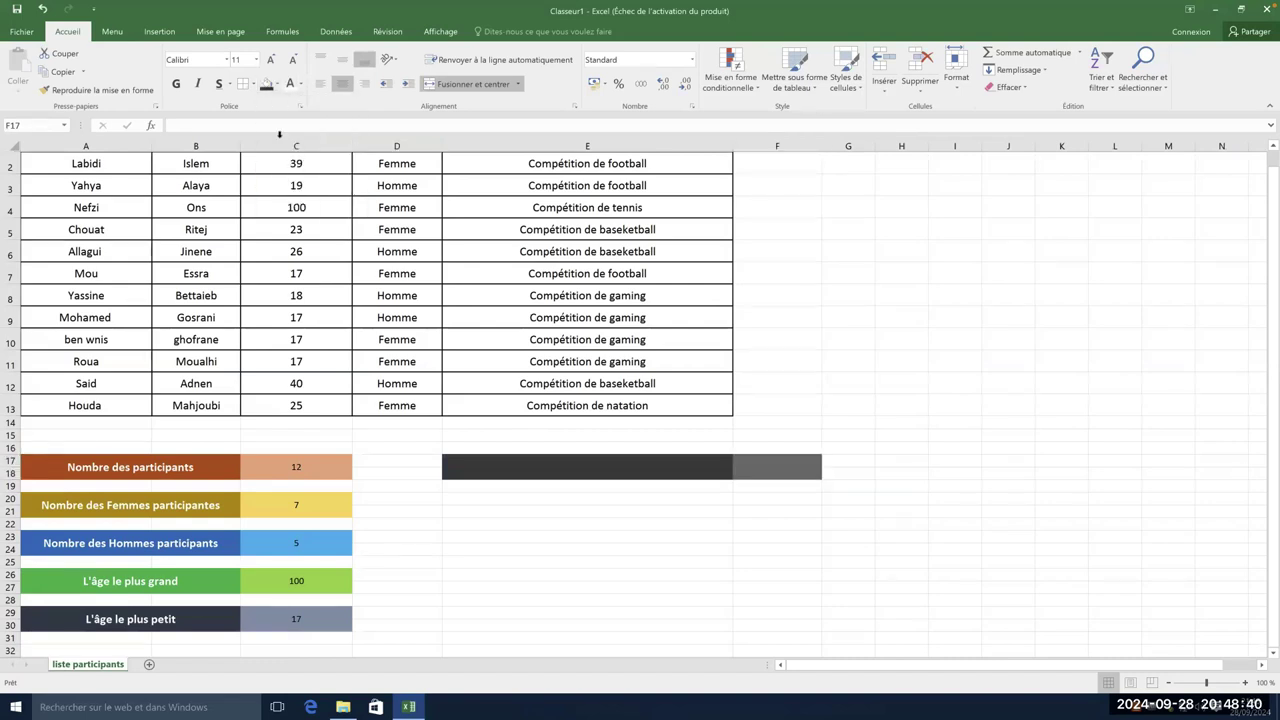
click(597, 470)
- Type the label 'la somme des âges' in E17, correcting a typo
double_click(603, 469)
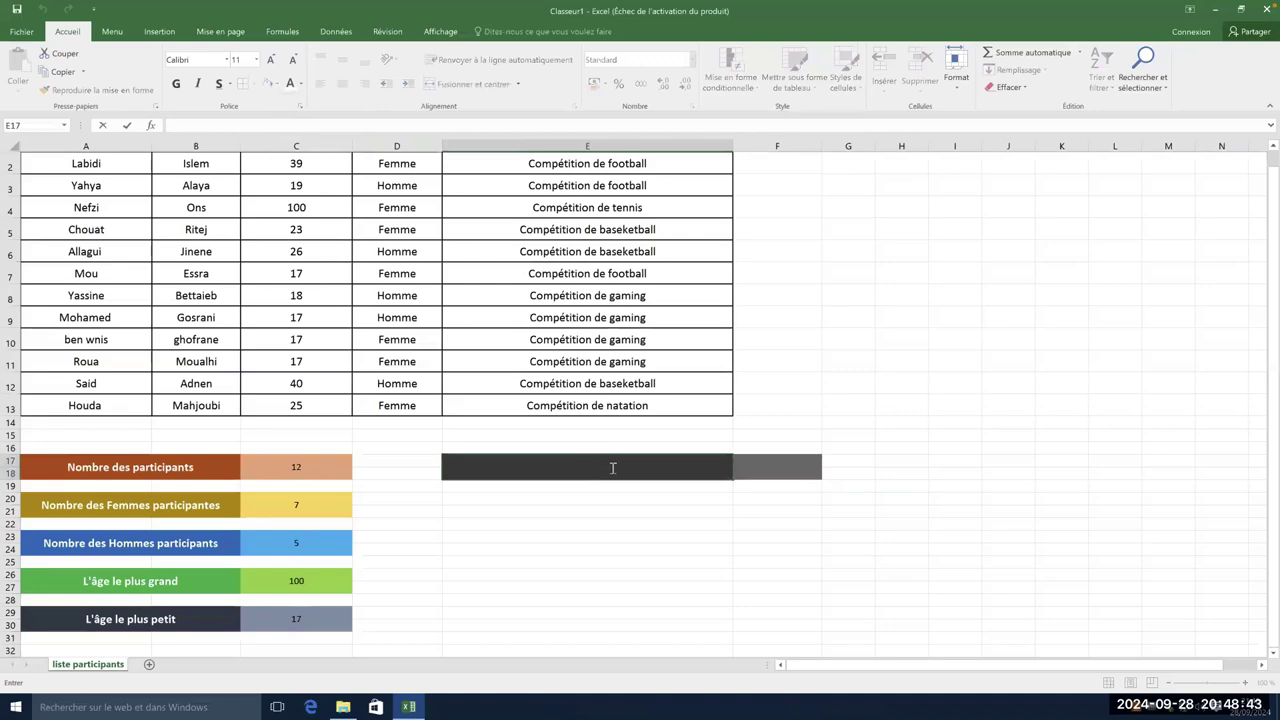
text(la somme des aâges)
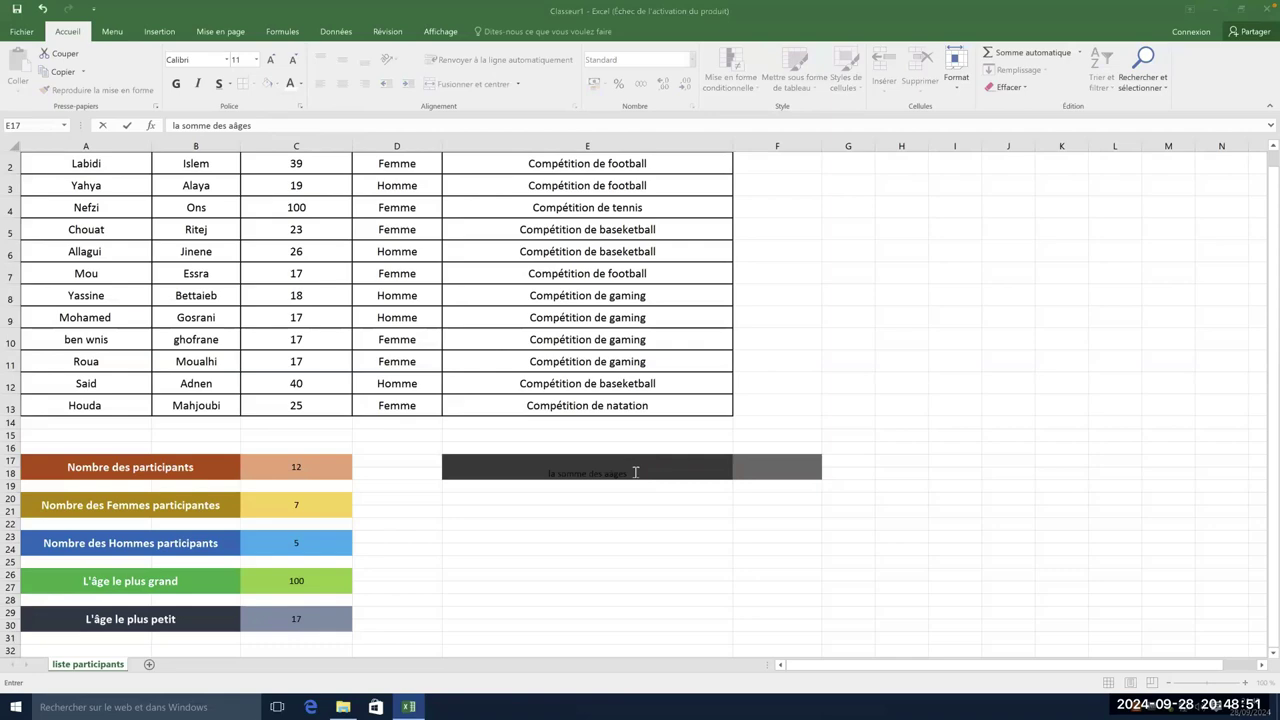
key(BackSpace)
key(BackSpace)
key(BackSpace)
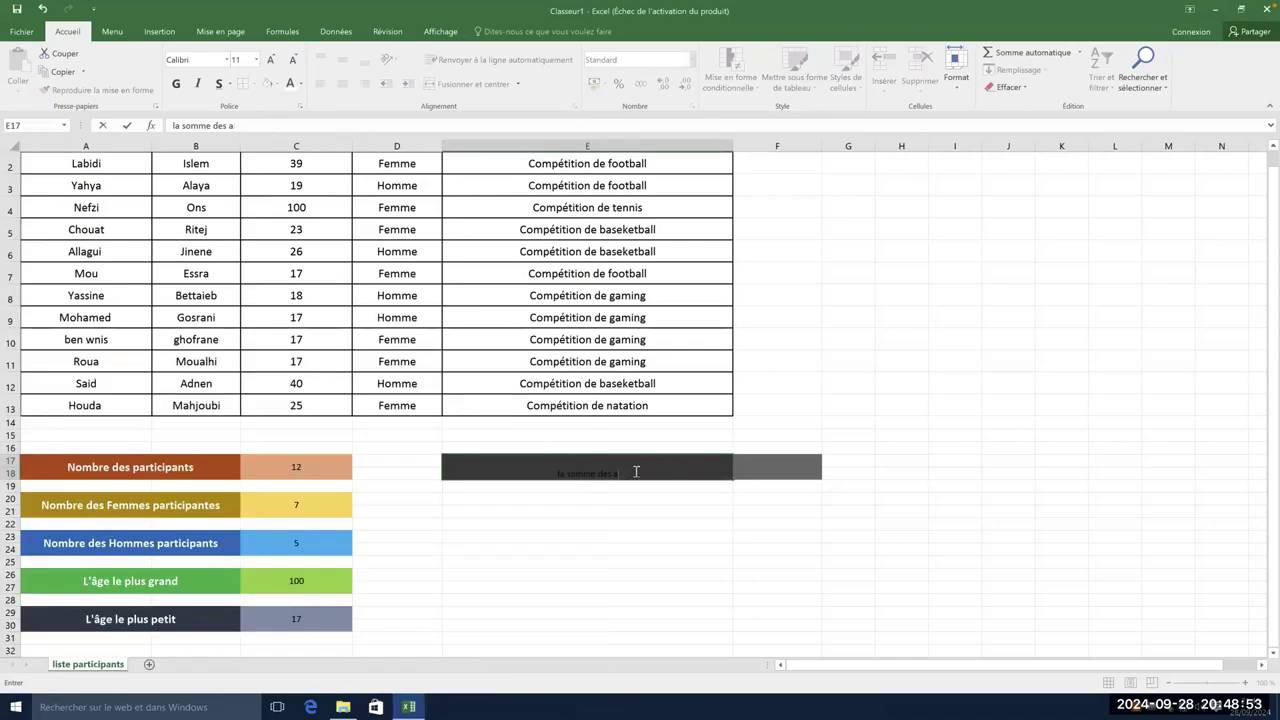
text(âges)
- Format the label text light grey, size 14, bold and vertically centred
double_click(532, 473)
double_click(570, 470)
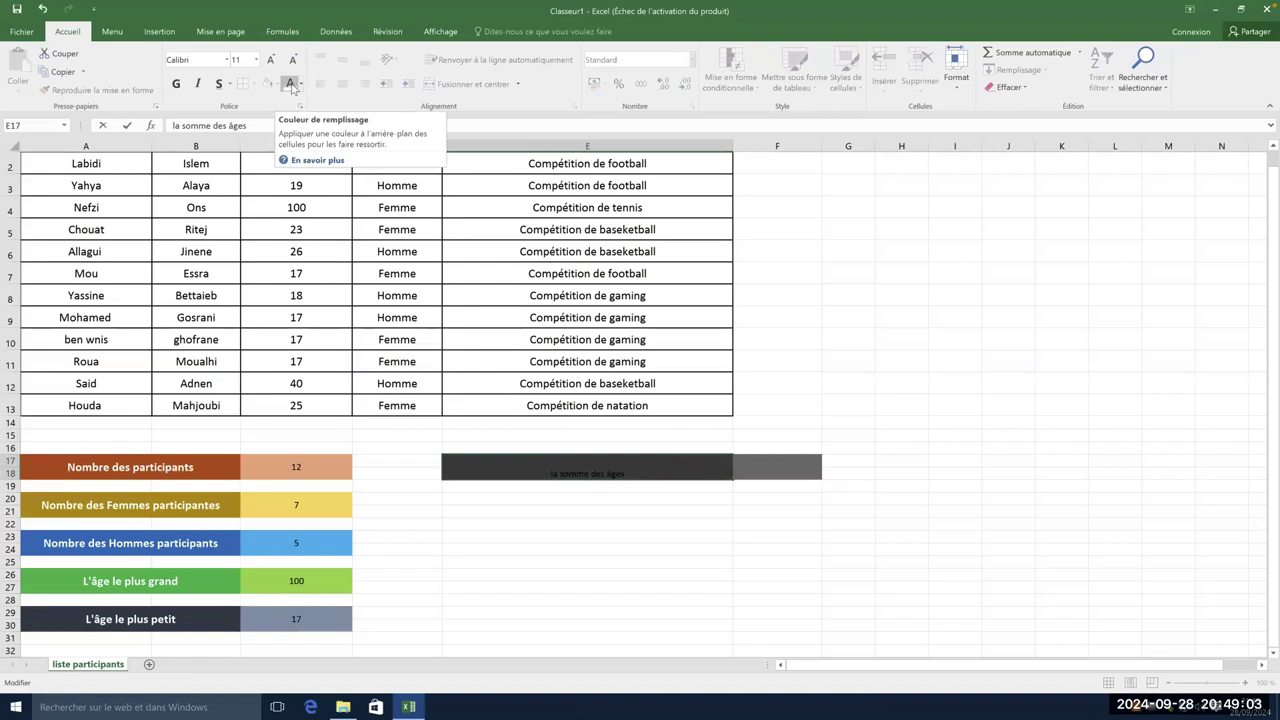
click(290, 84)
click(271, 61)
click(271, 61)
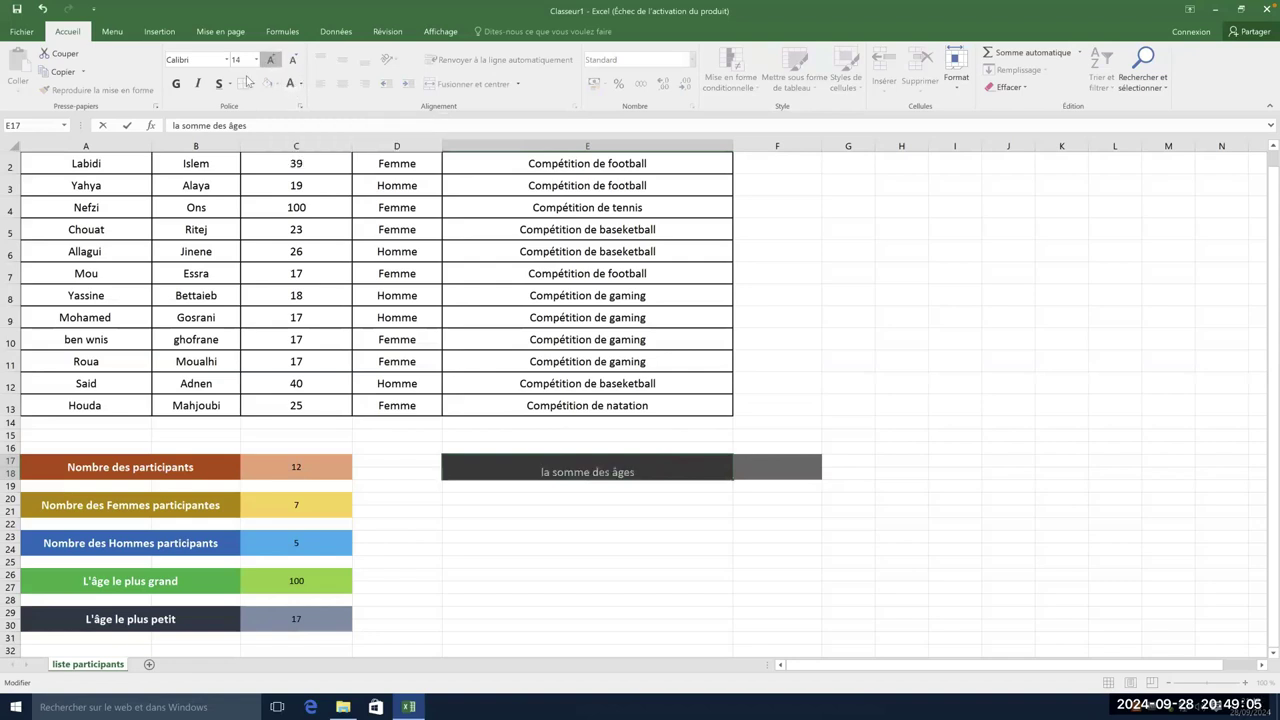
click(176, 84)
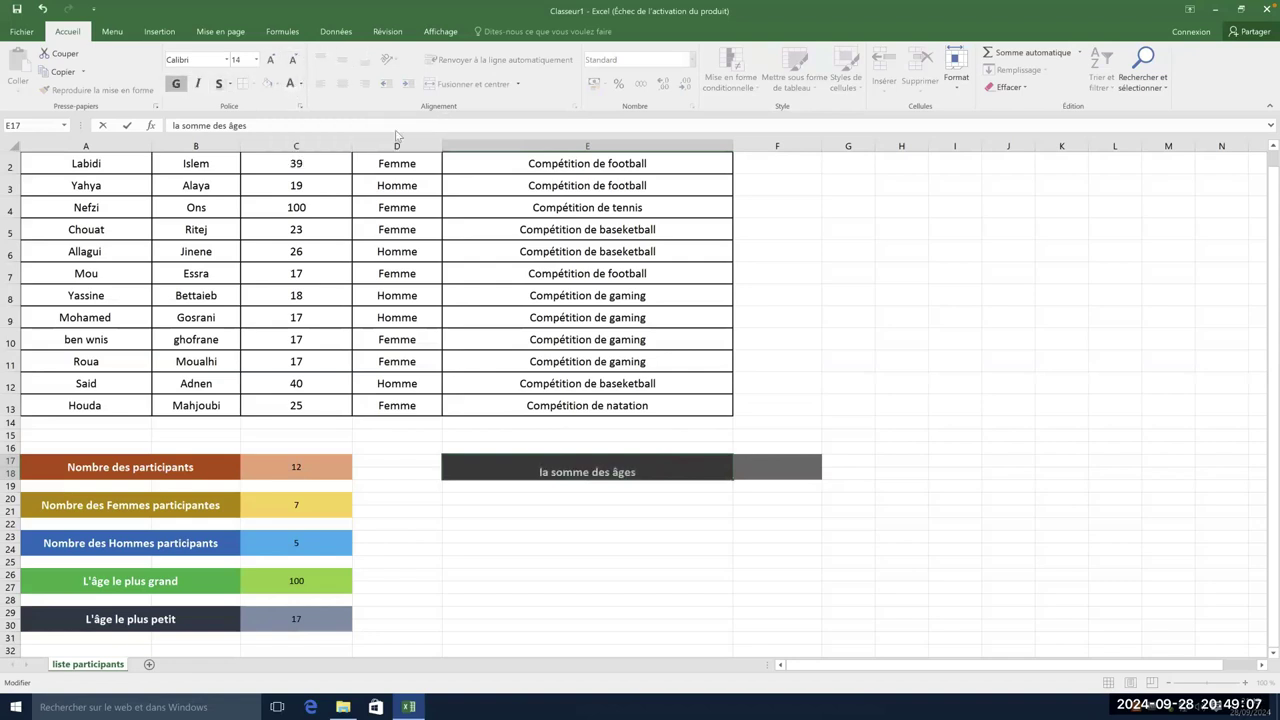
click(840, 554)
click(710, 467)
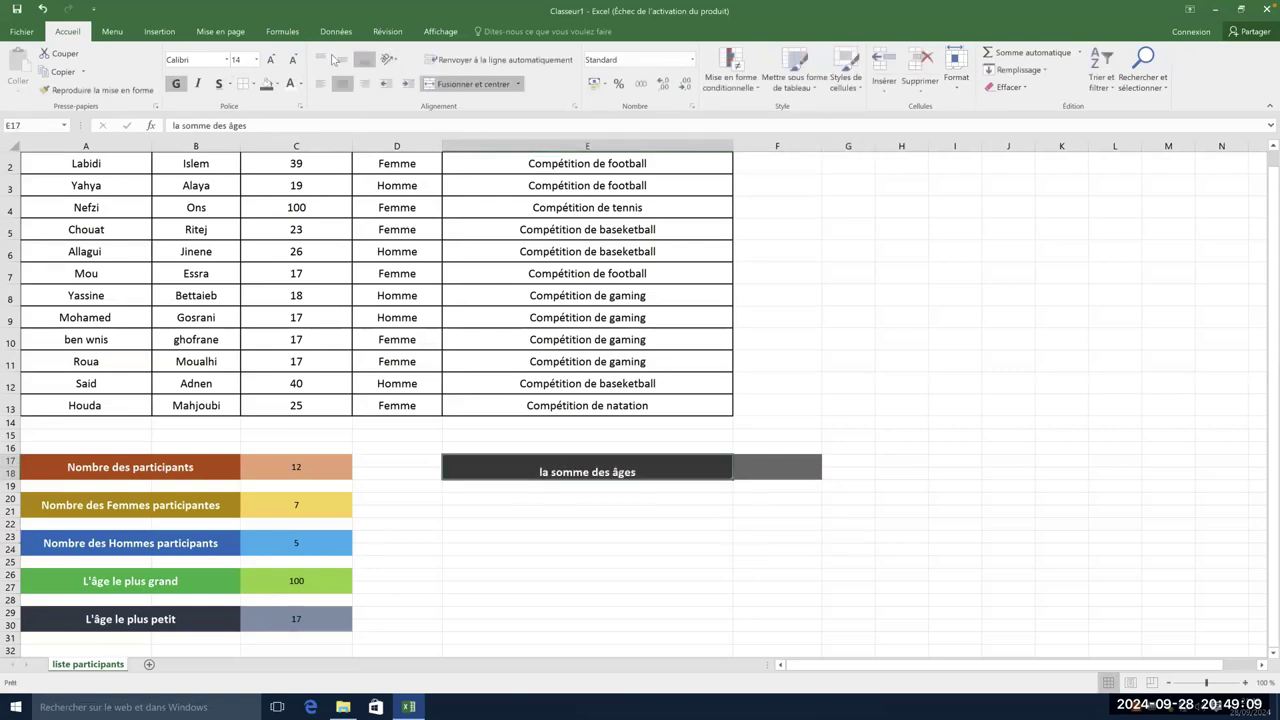
click(342, 59)
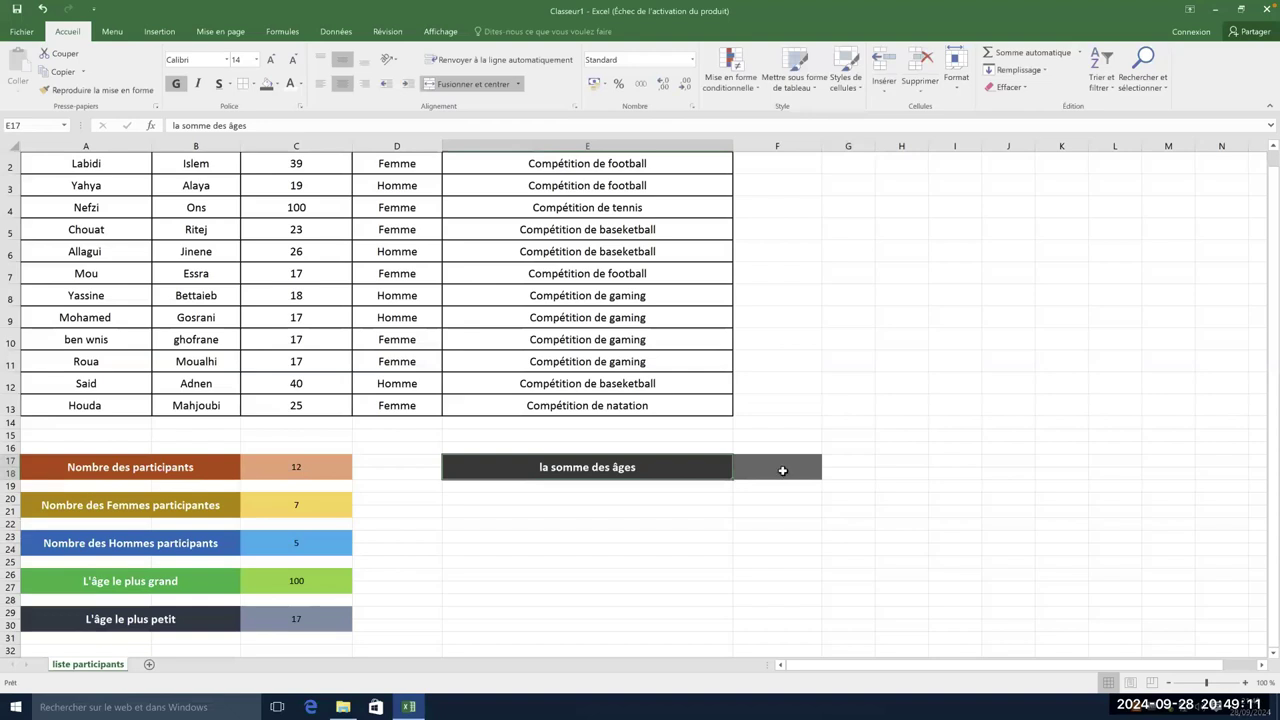
click(783, 467)
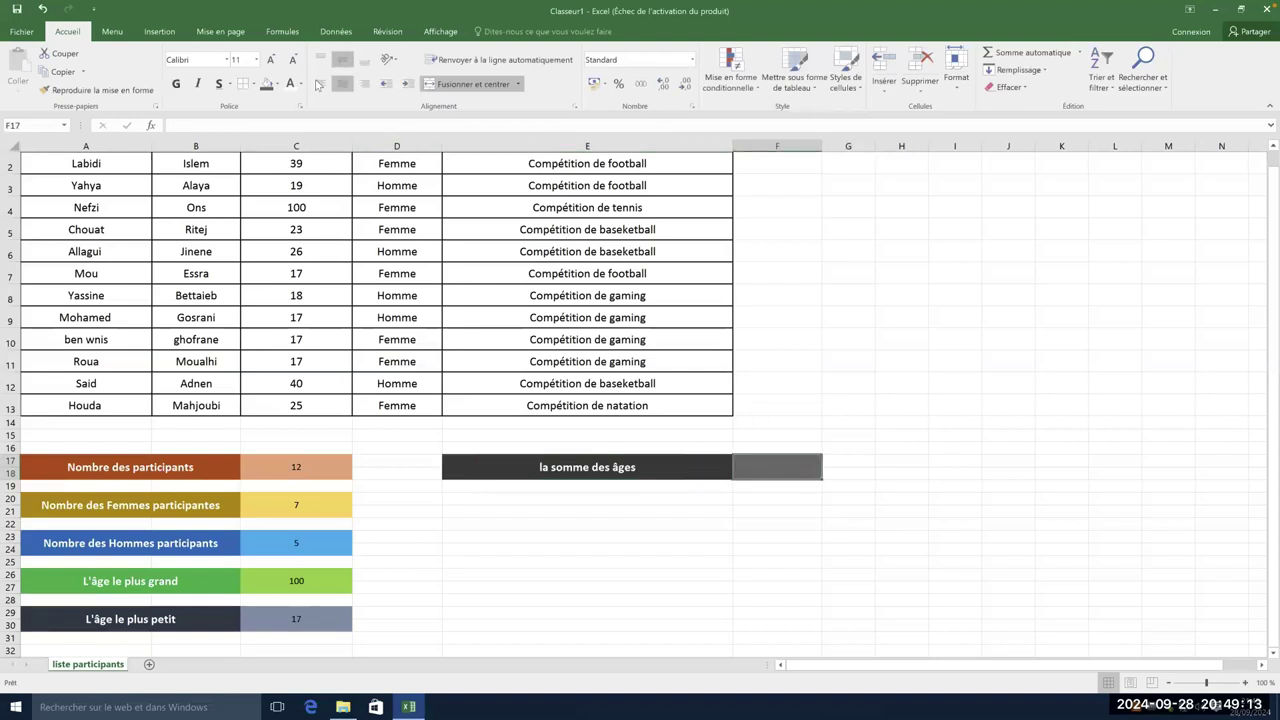
- Enter =SOMME(C2:C13) in F17 so it shows the age total, 358
double_click(780, 466)
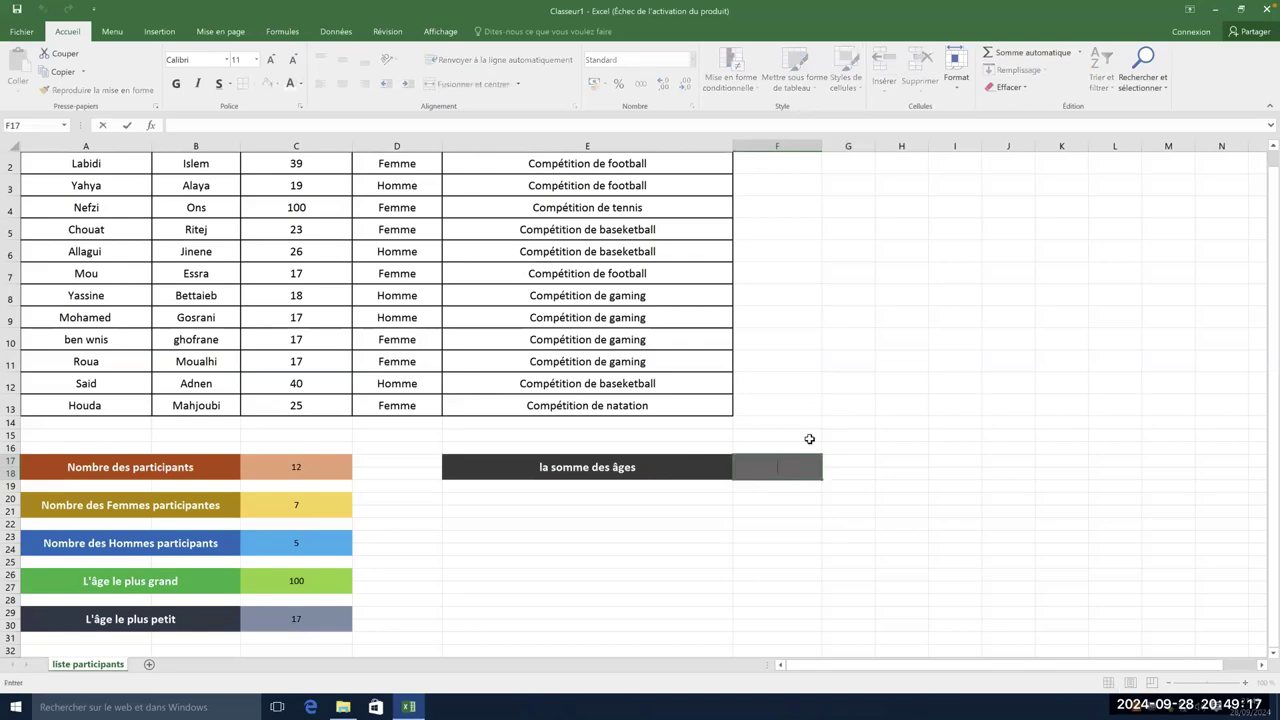
text(=)
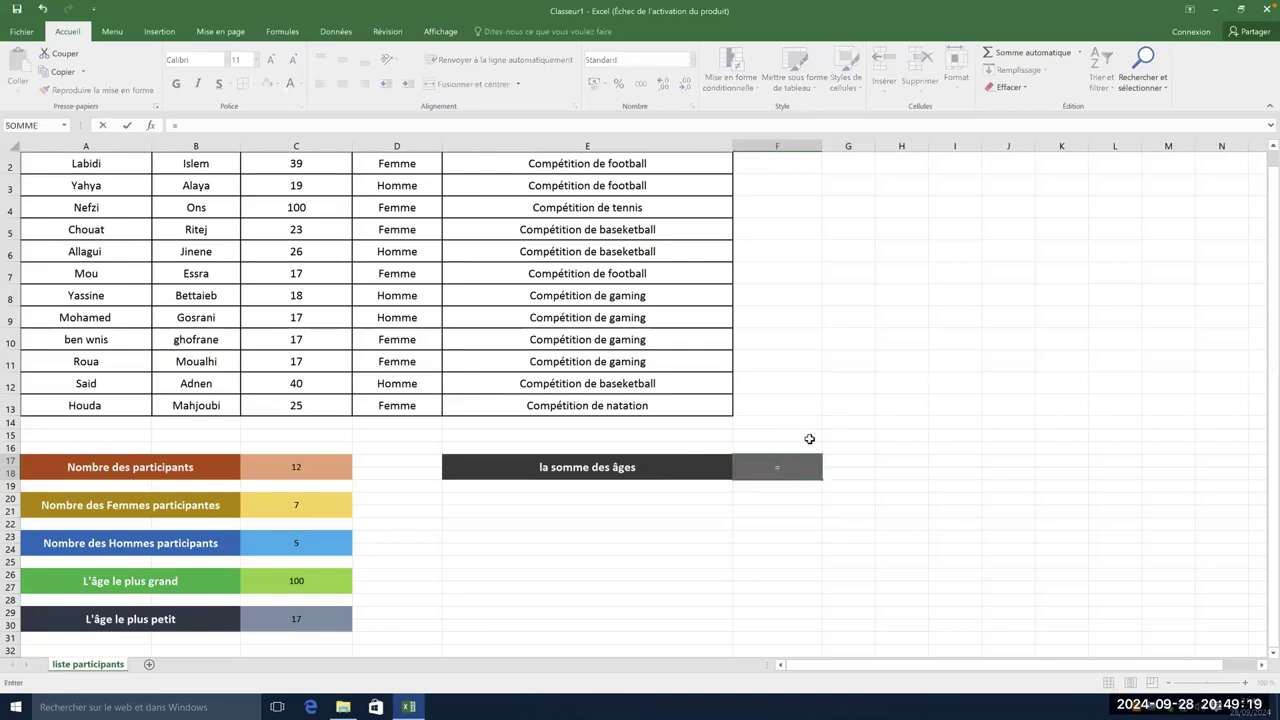
text(Som)
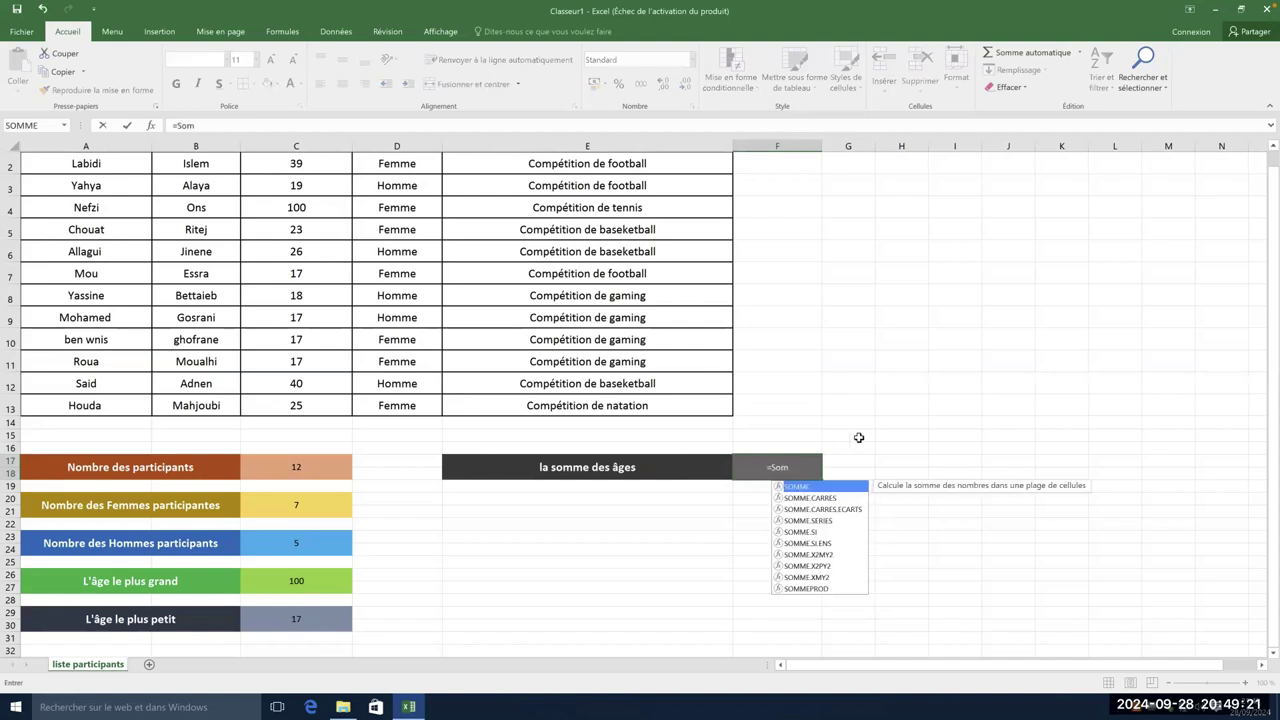
double_click(810, 487)
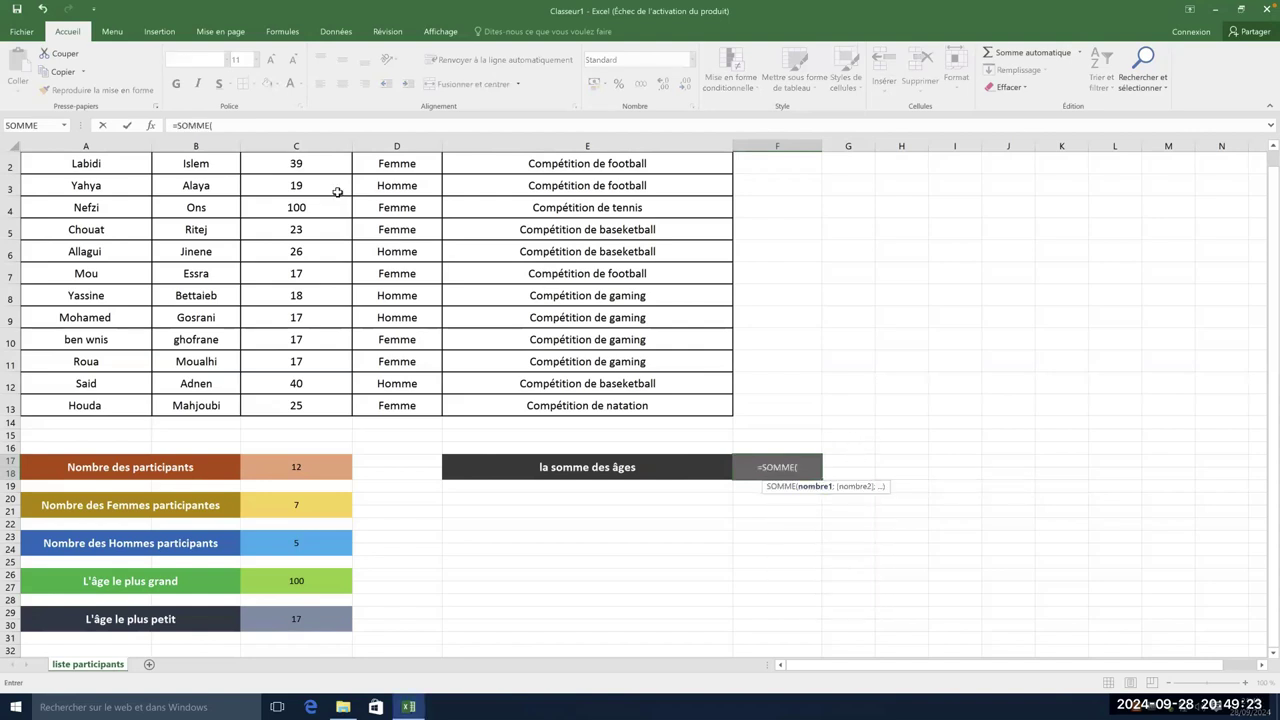
drag(324, 165, 321, 404)
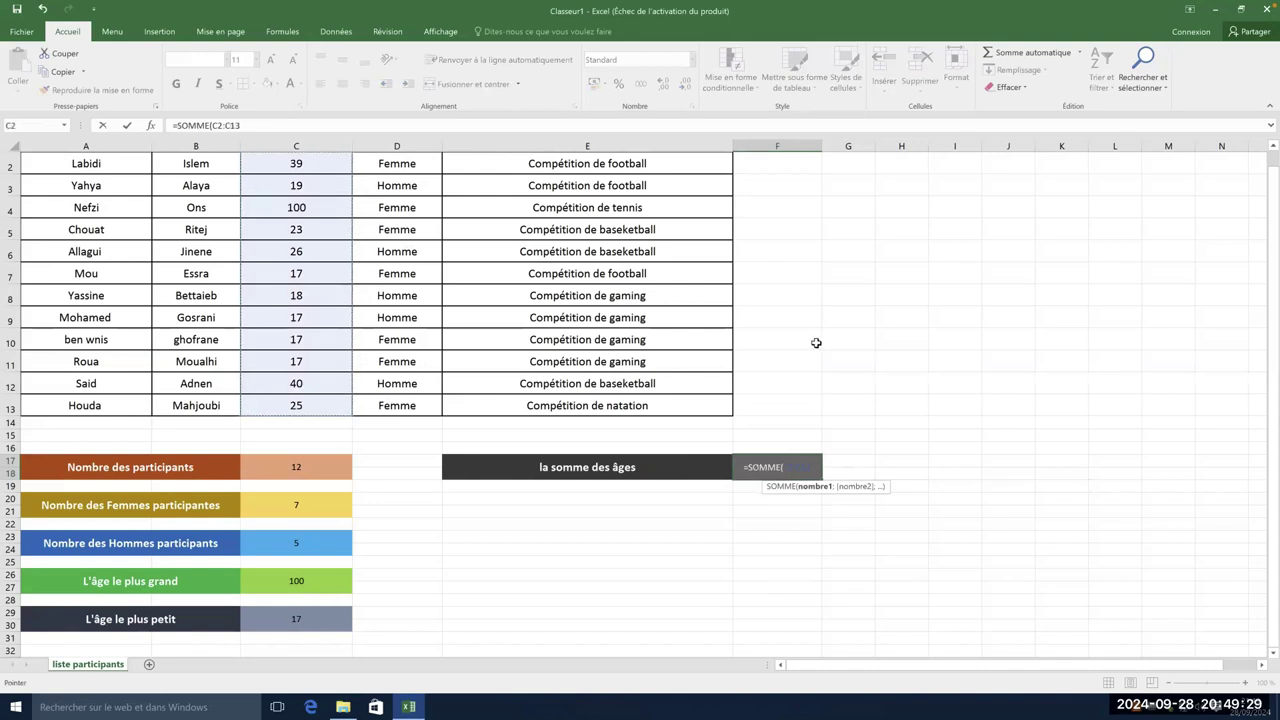
key(Return)
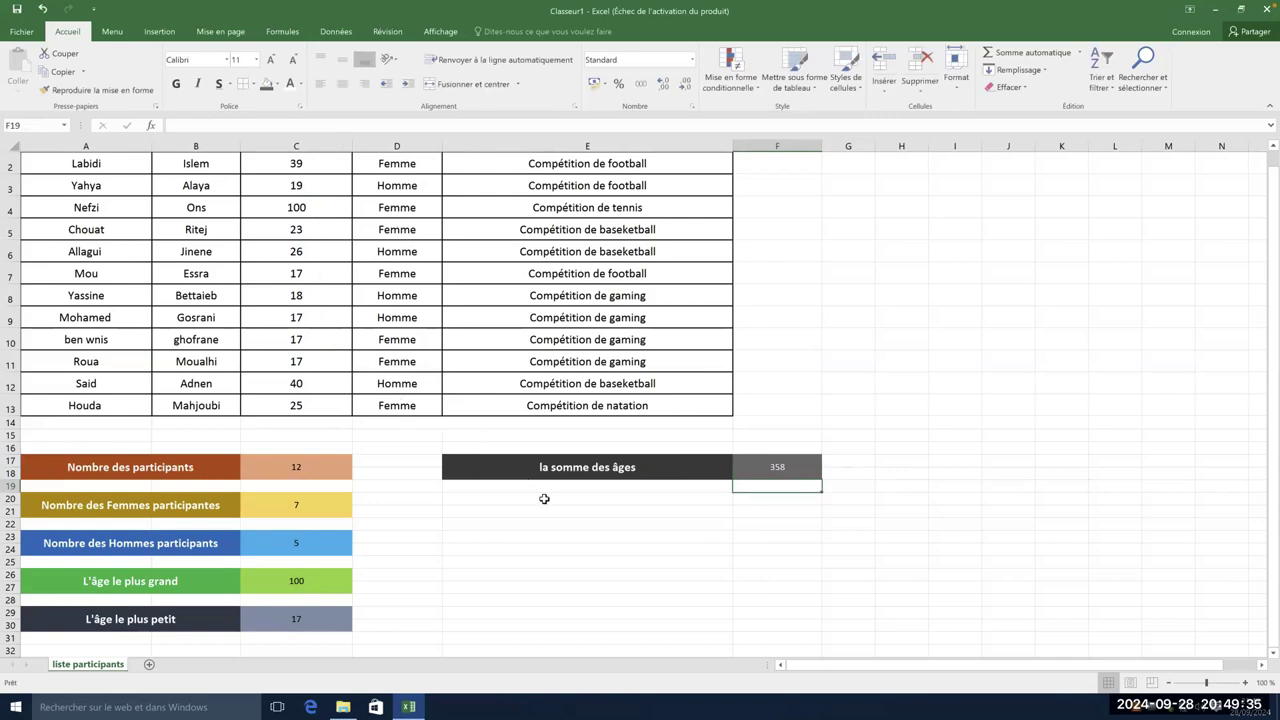
drag(488, 500, 818, 503)
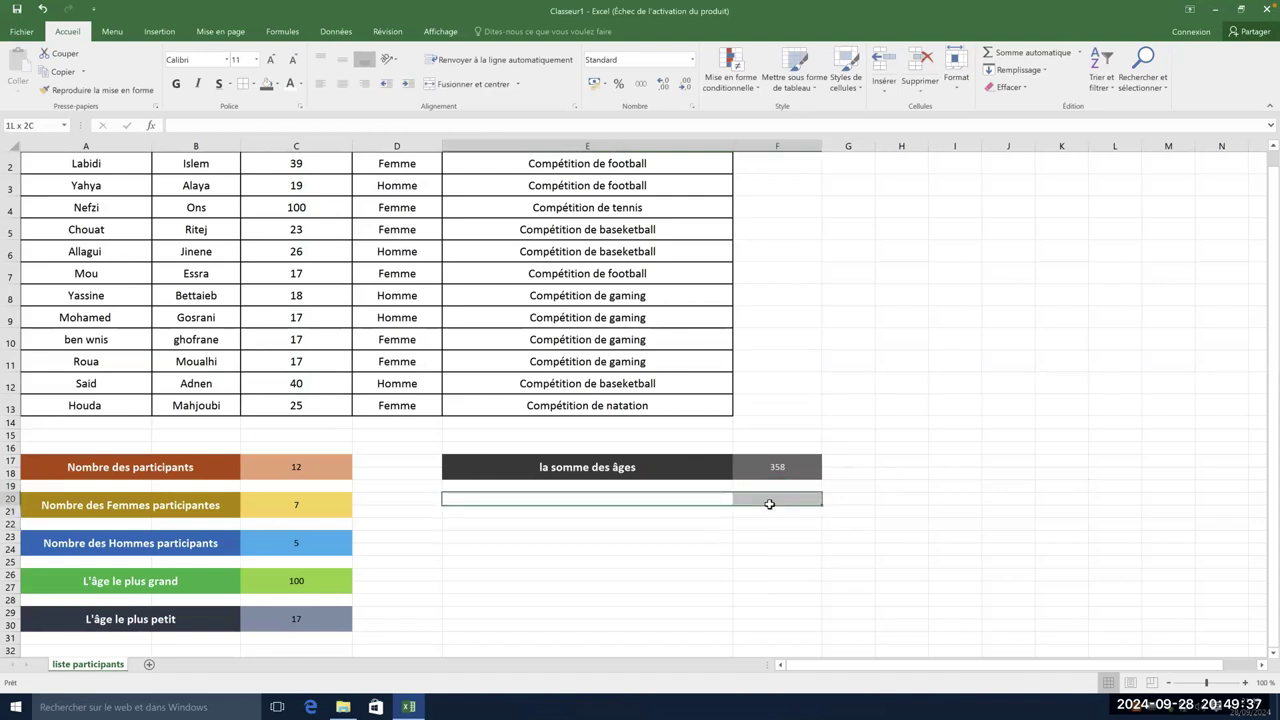
- Copy the sum block E17:F17 and paste only its formatting into E20:F21
drag(629, 466, 757, 466)
right_click(697, 476)
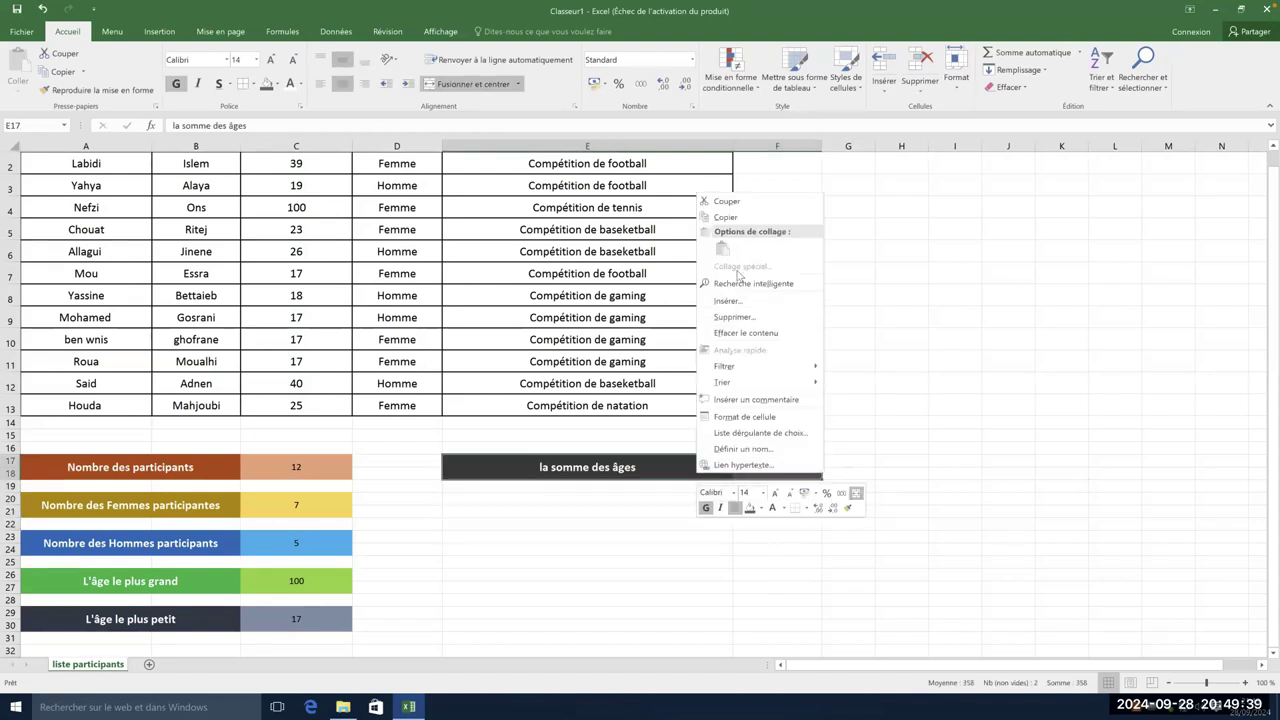
click(730, 218)
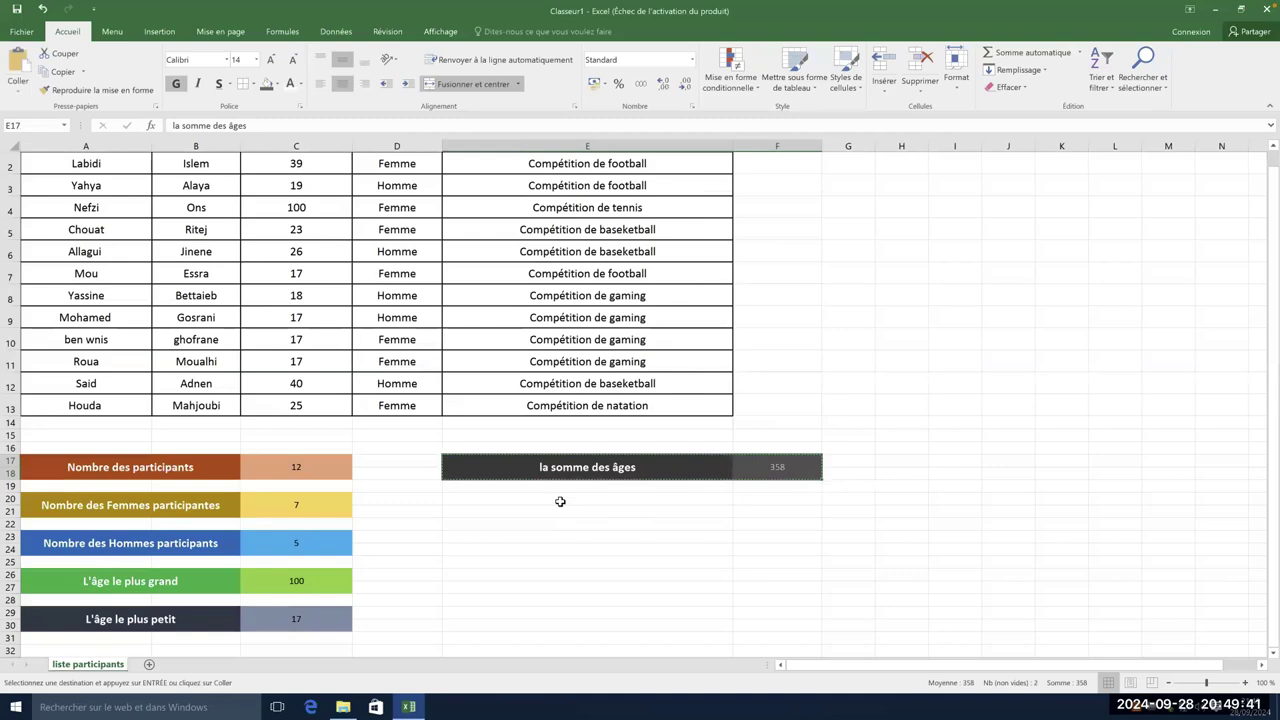
drag(583, 512, 773, 510)
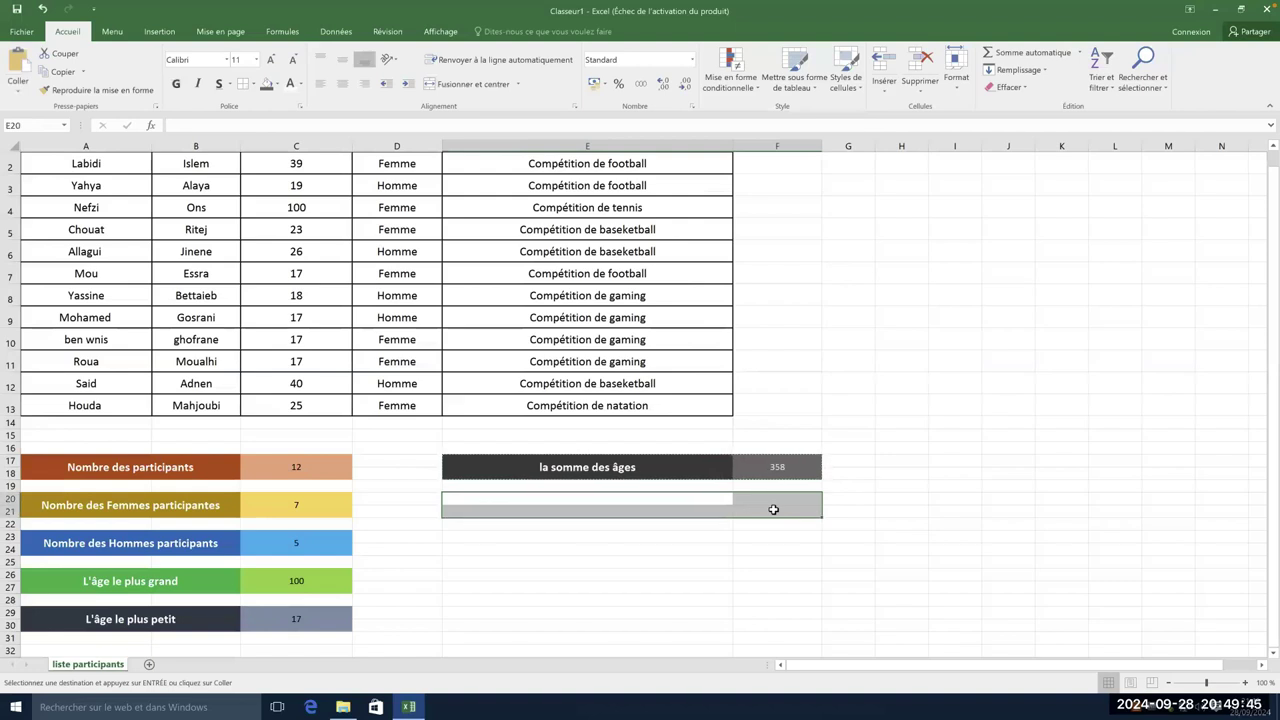
right_click(615, 511)
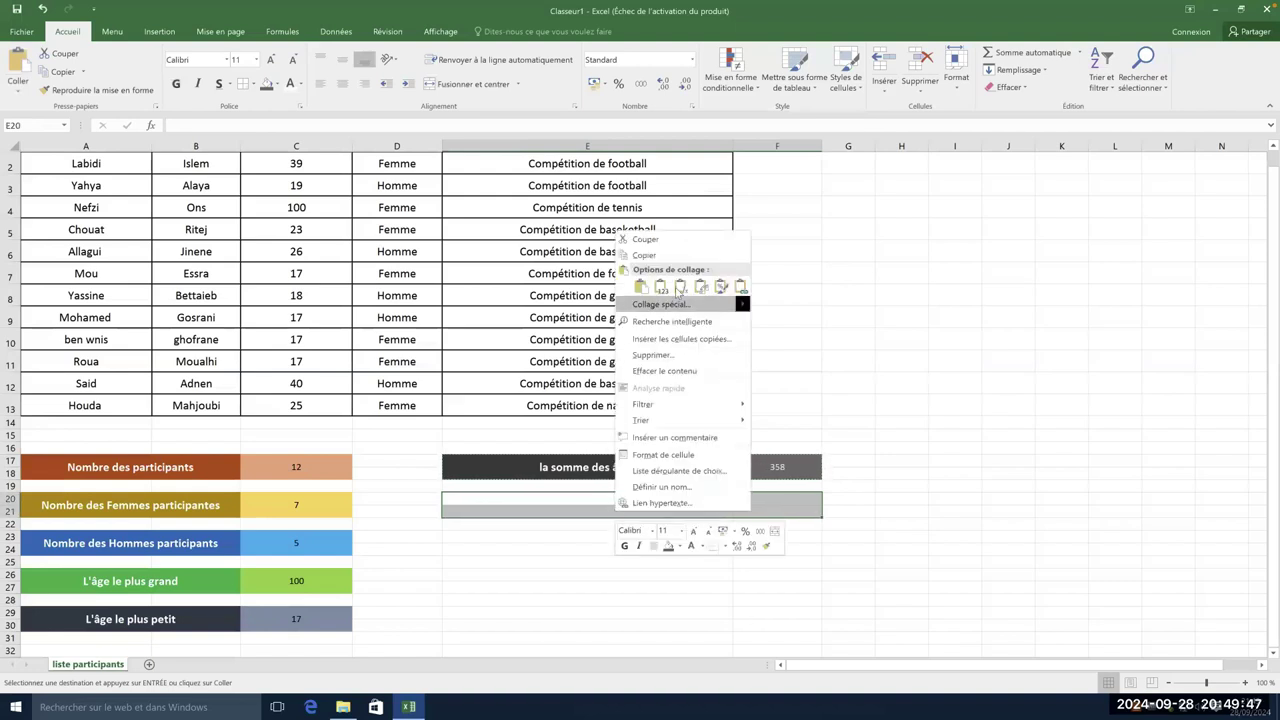
click(717, 284)
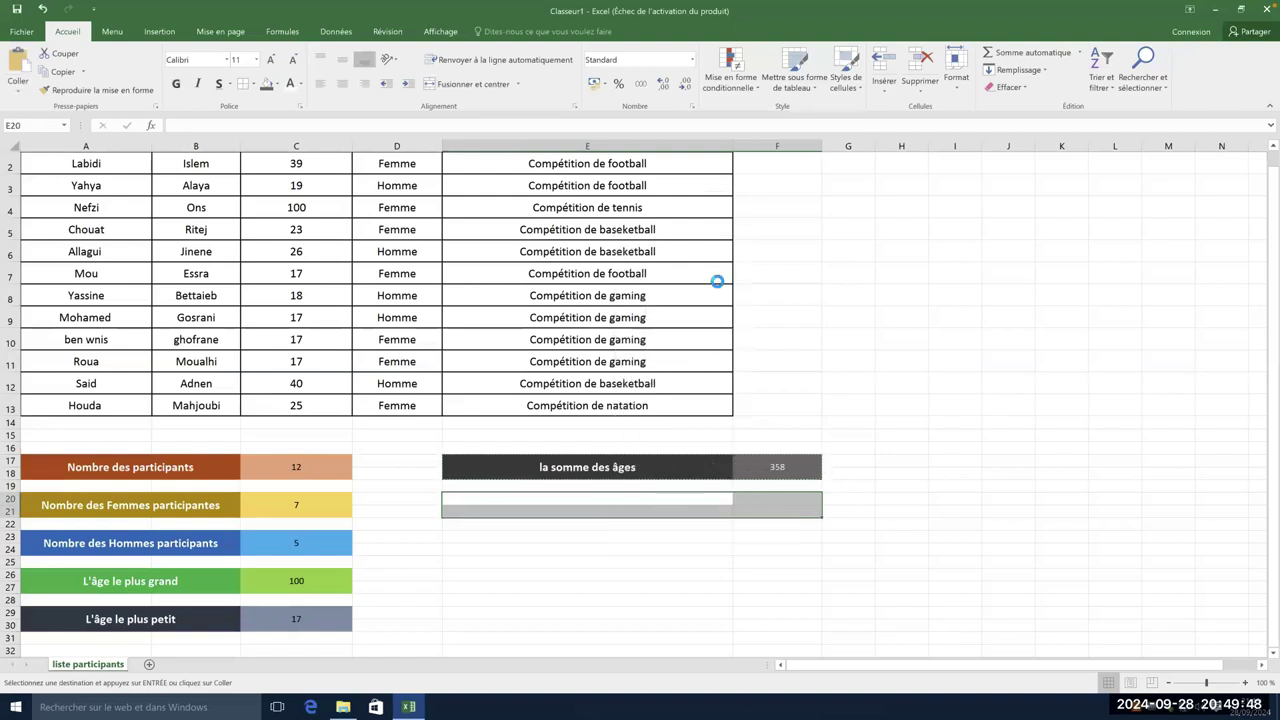
click(676, 563)
click(600, 507)
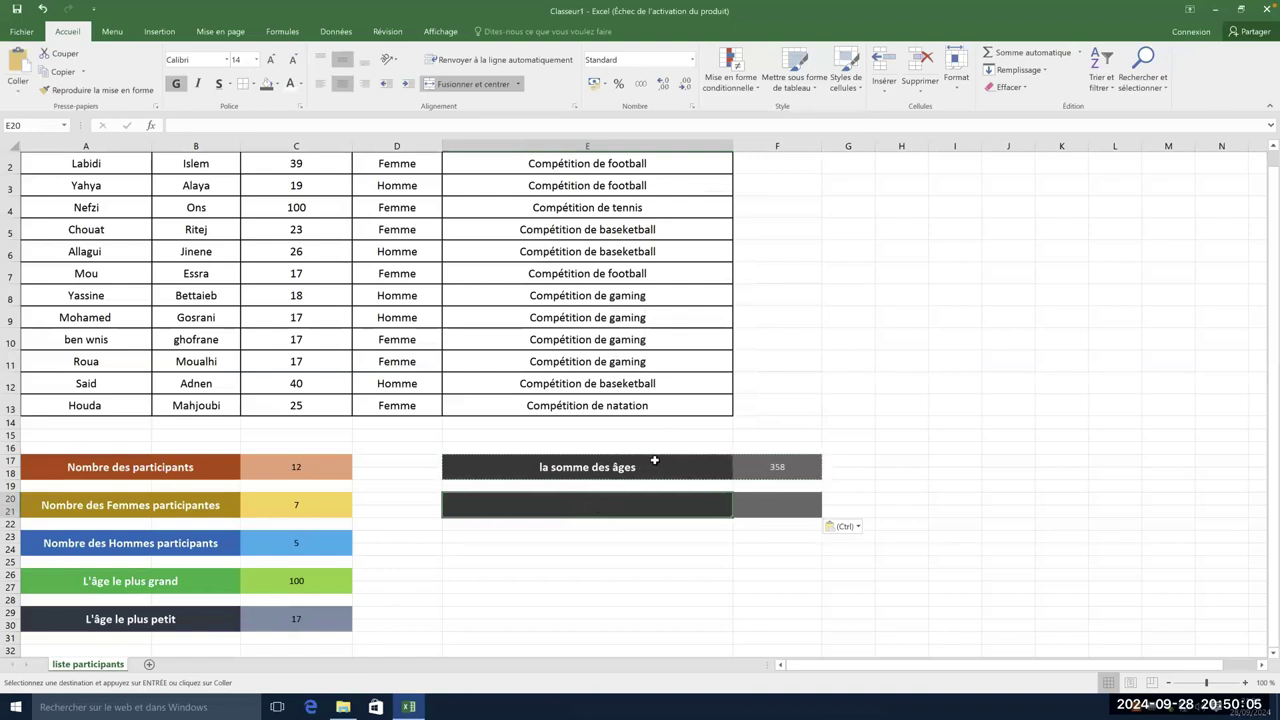
click(277, 85)
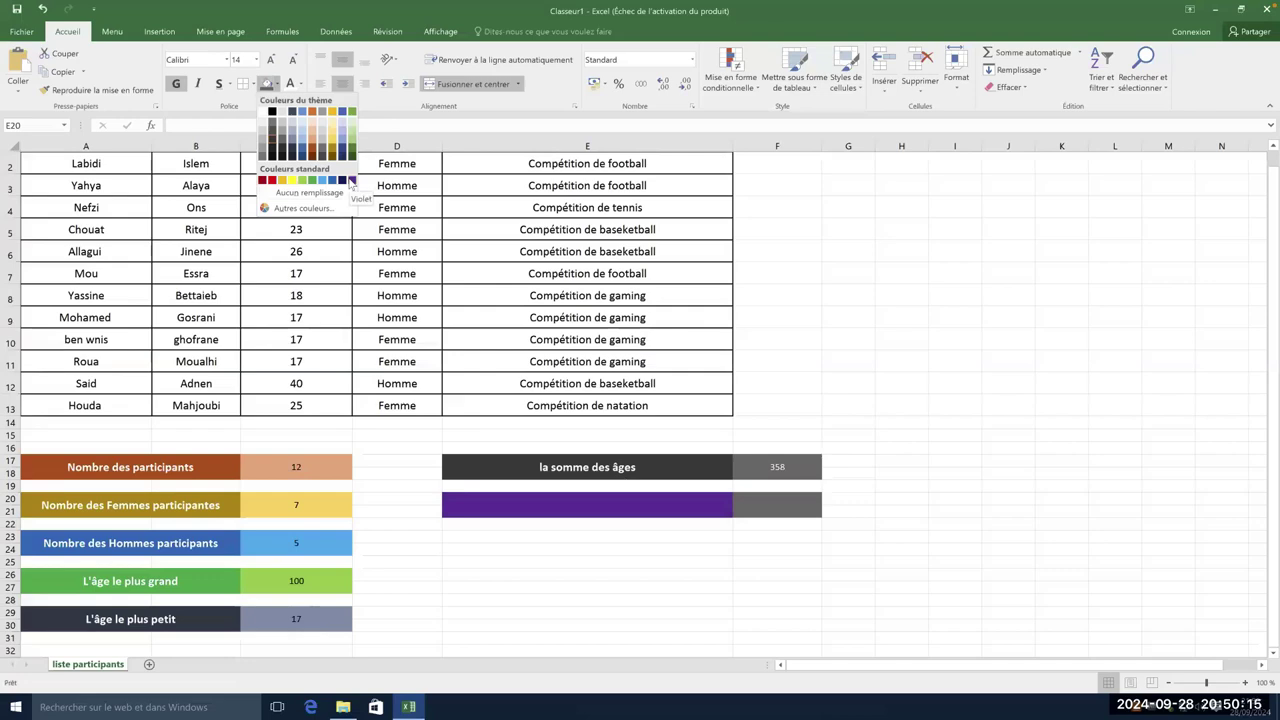
- Fill E20 violet and F20 a lighter custom purple picked from the colour spectrum
click(351, 181)
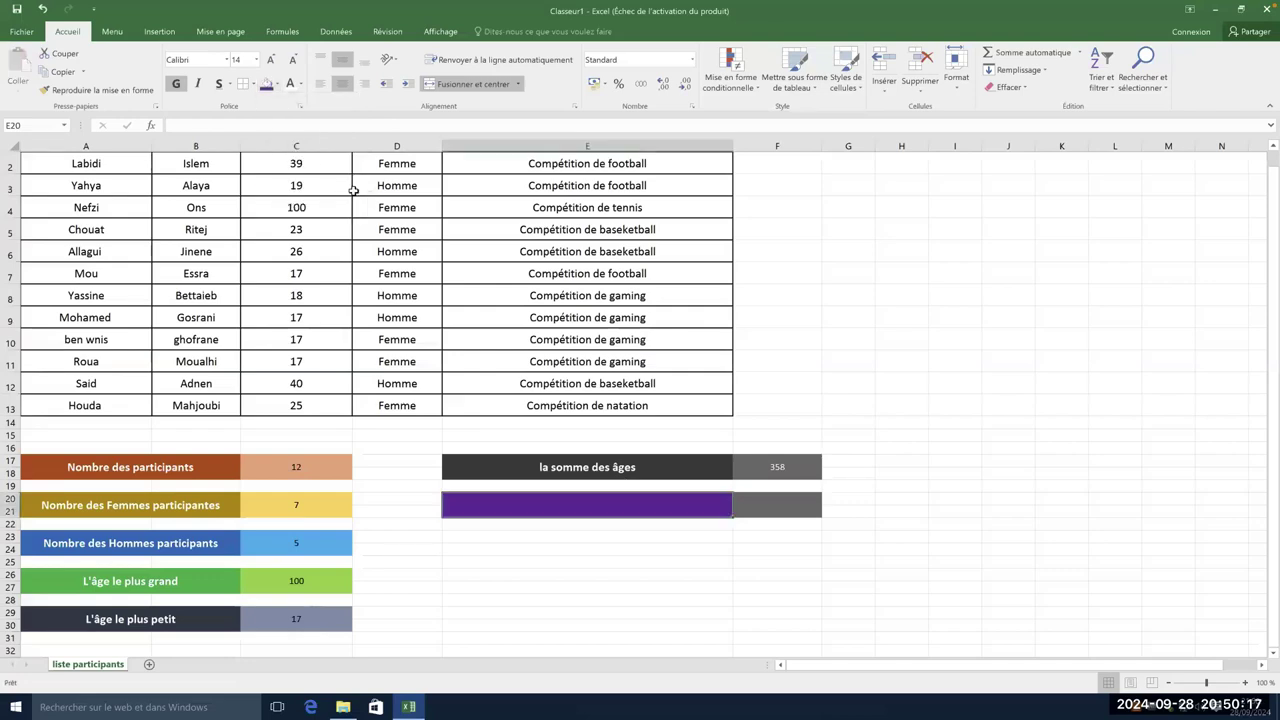
click(777, 502)
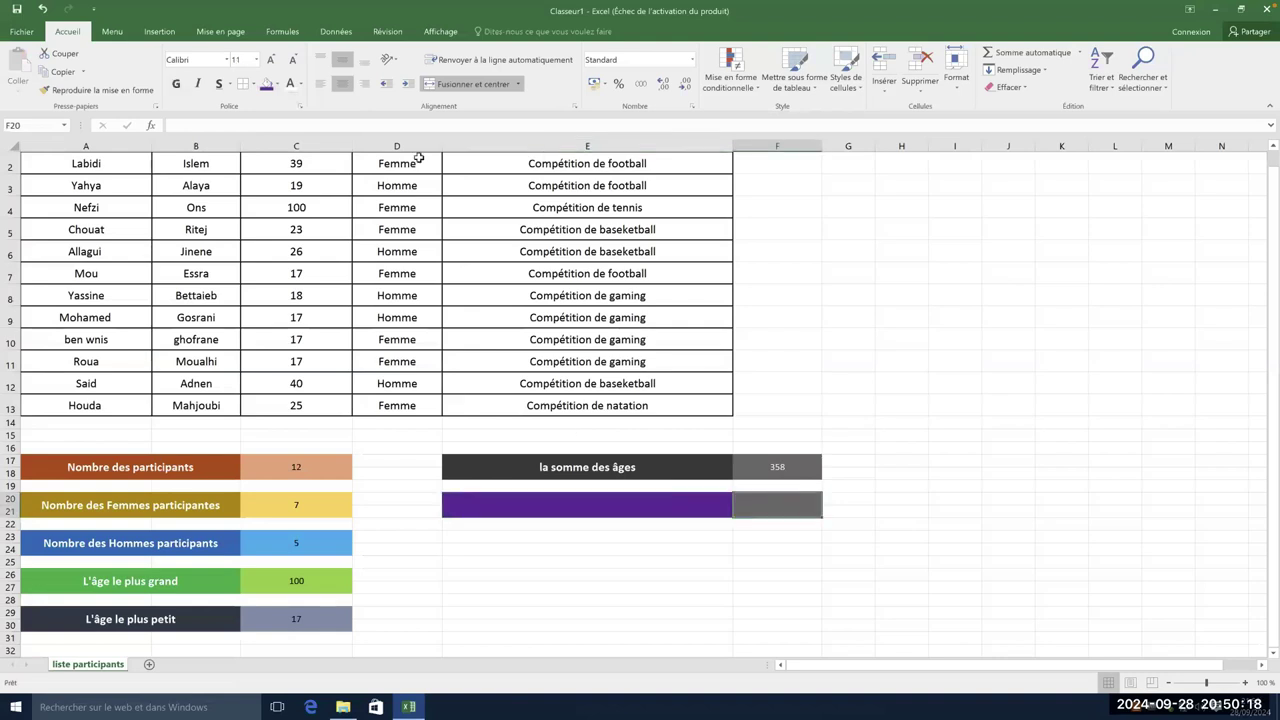
click(277, 84)
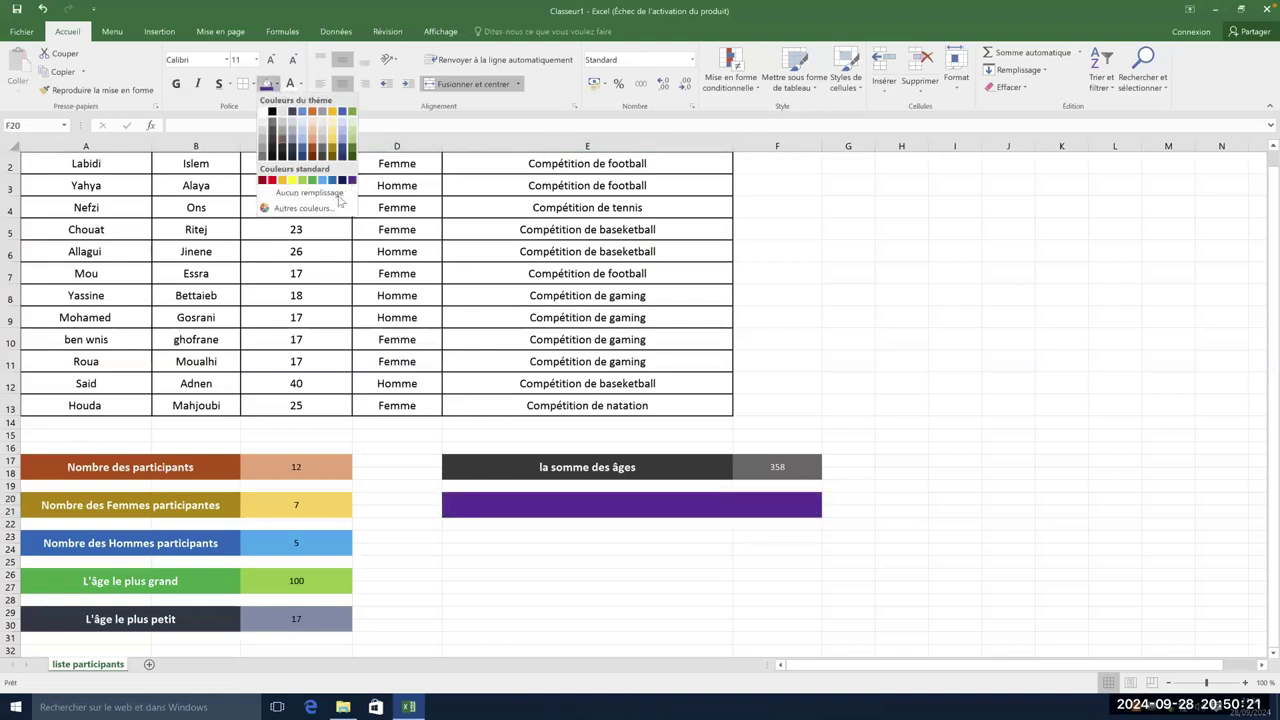
click(330, 208)
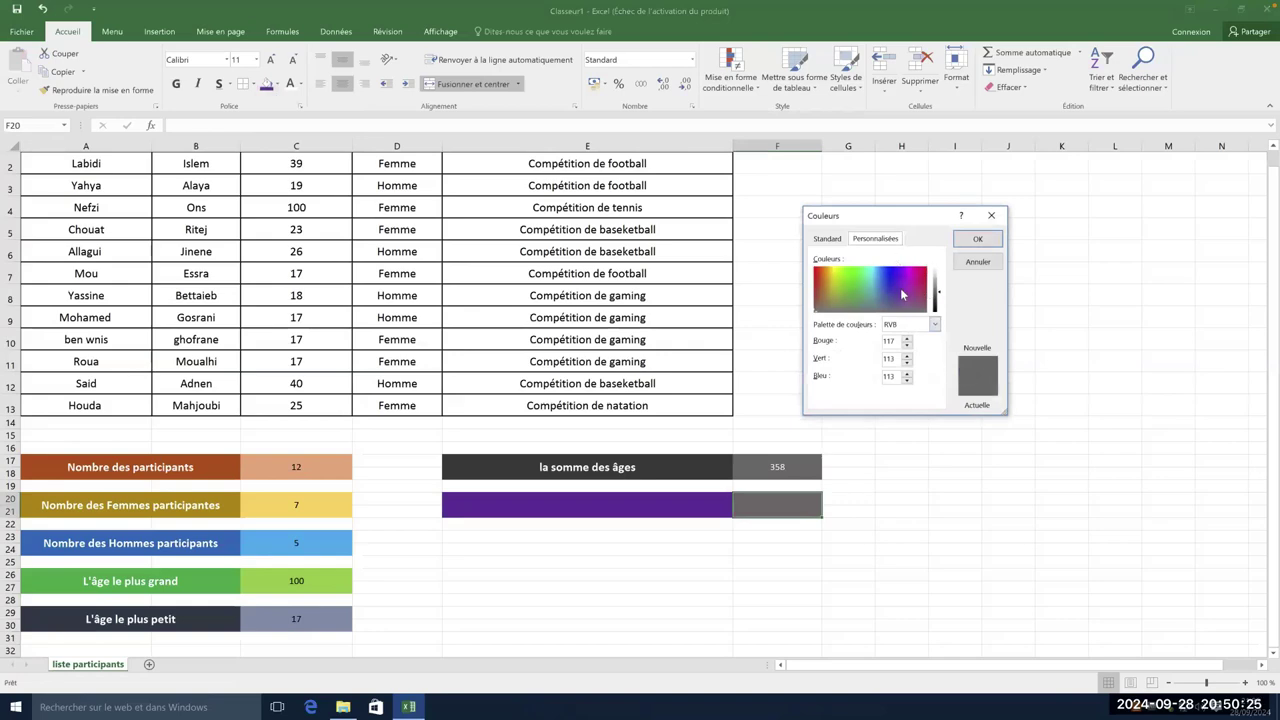
drag(901, 293, 903, 280)
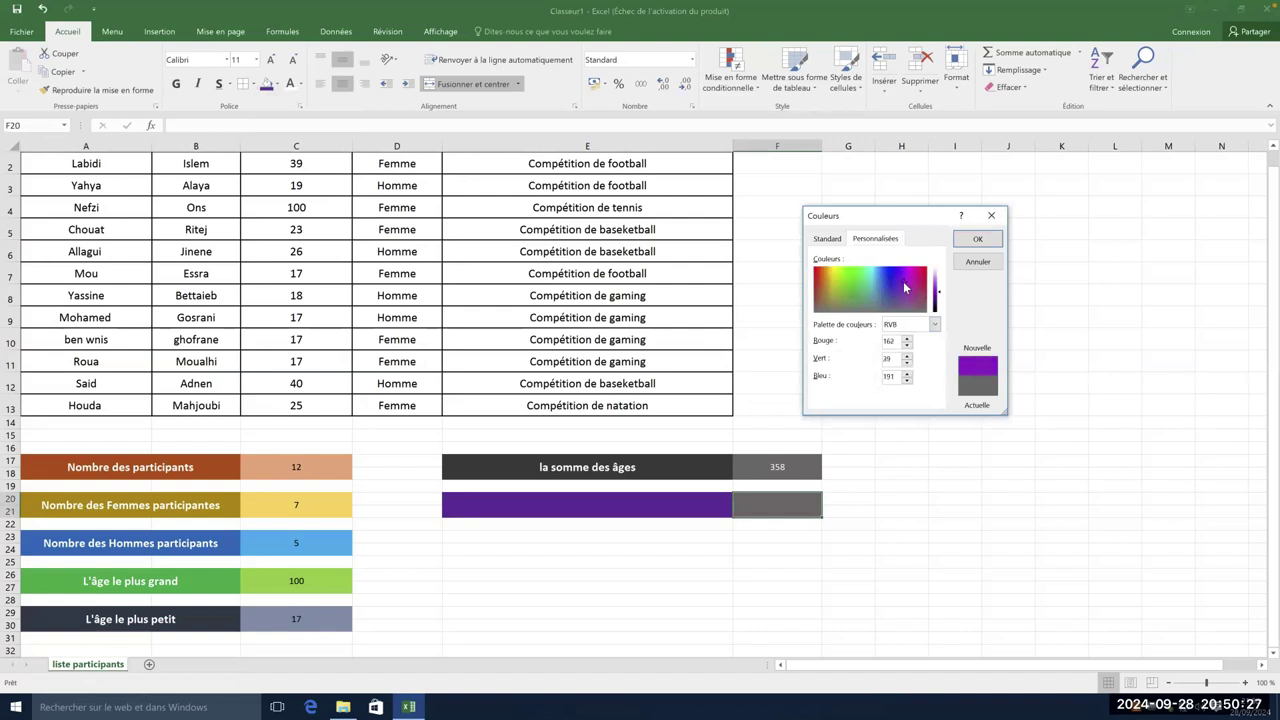
click(977, 239)
click(950, 448)
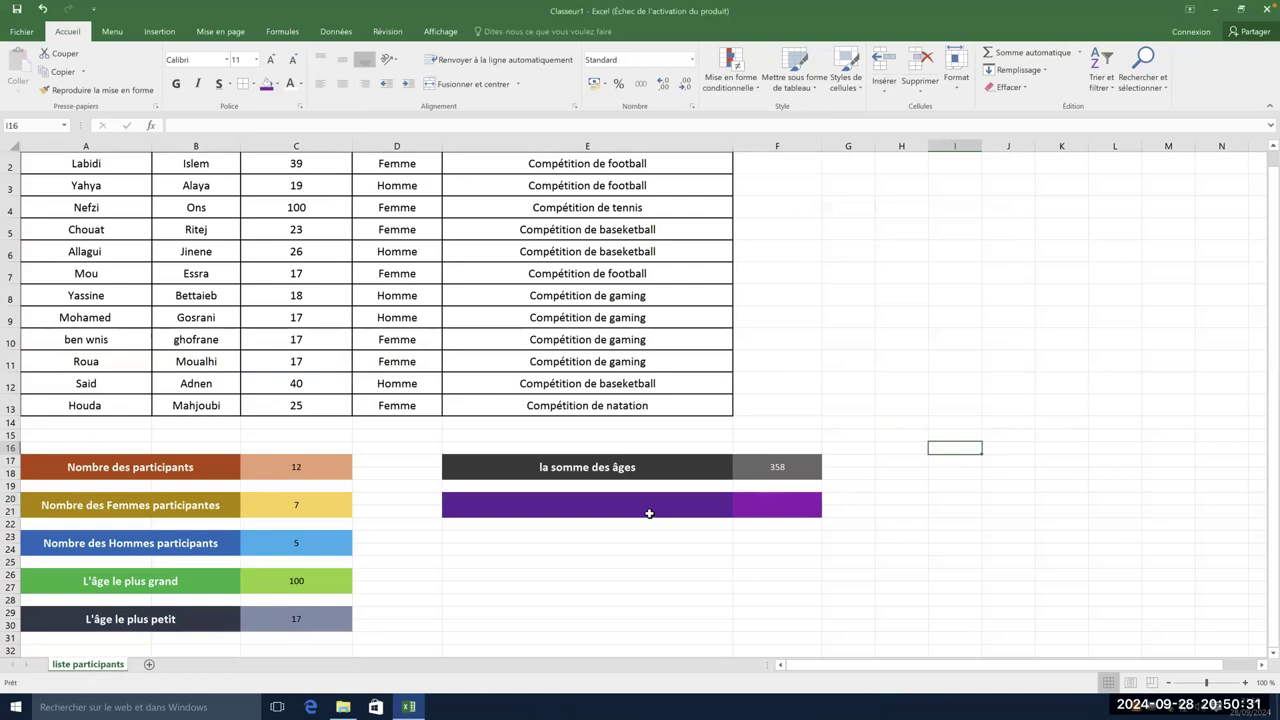
- Type the label 'Moyenne d'âge' in E20 of the purple block
click(609, 507)
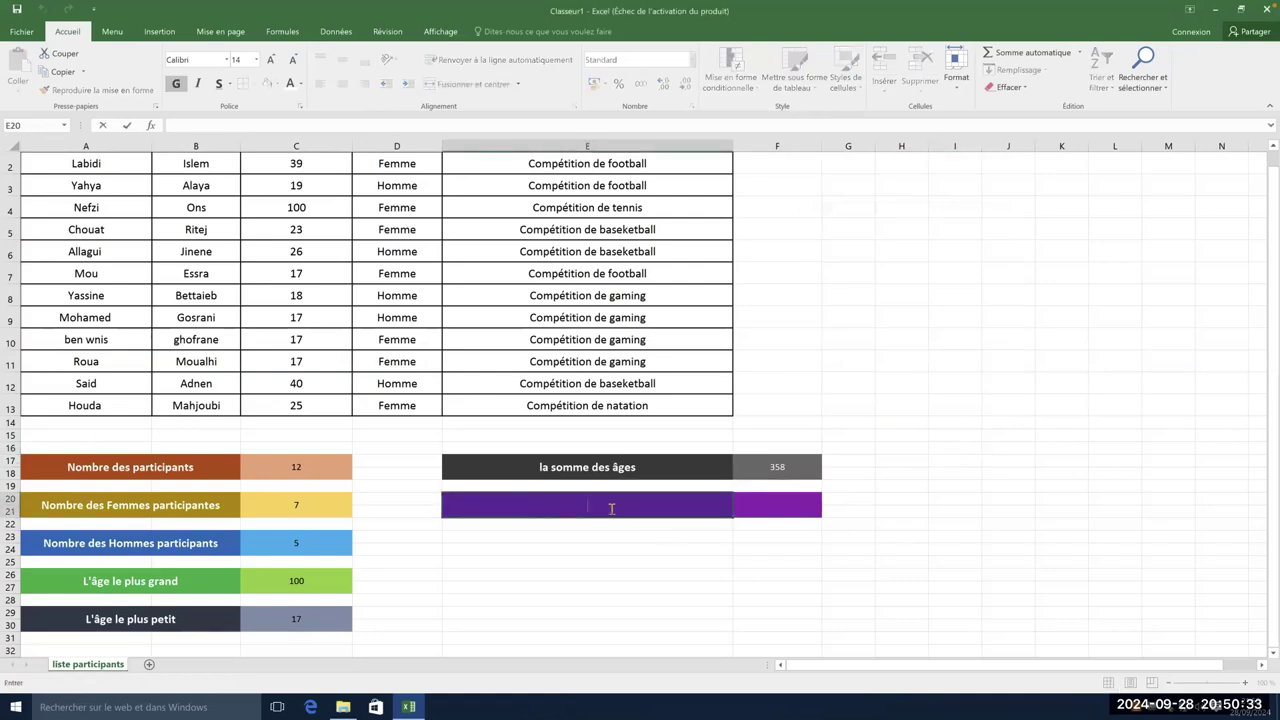
text(Moyenne d'âge)
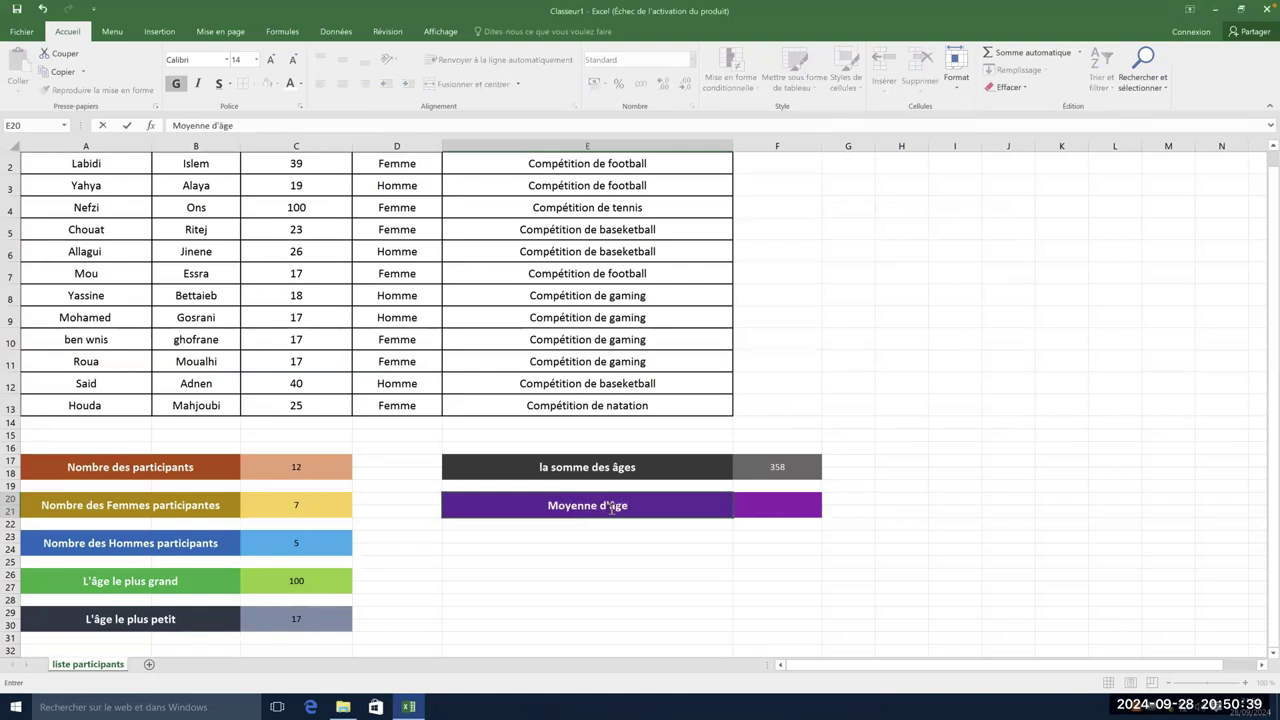
- Enter =MOYENNE(C2:C13) in F20 to show the average age, 29,83333333
click(750, 504)
double_click(752, 505)
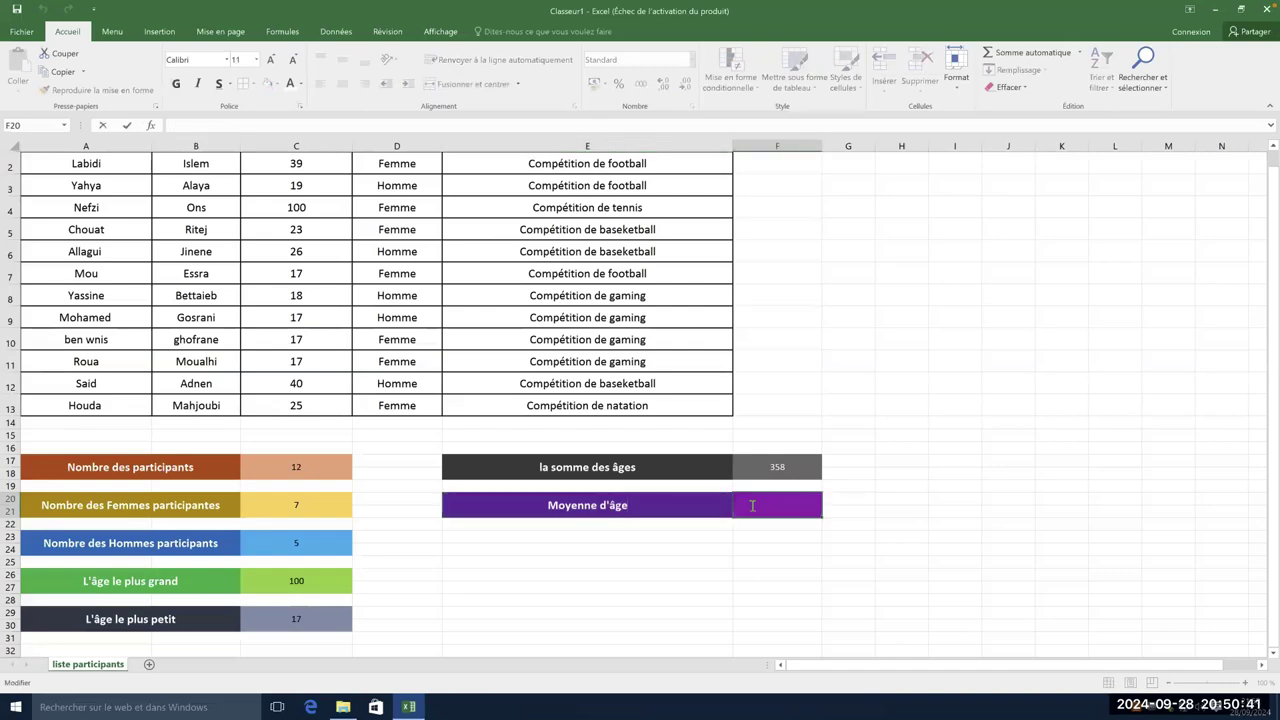
text(=moye)
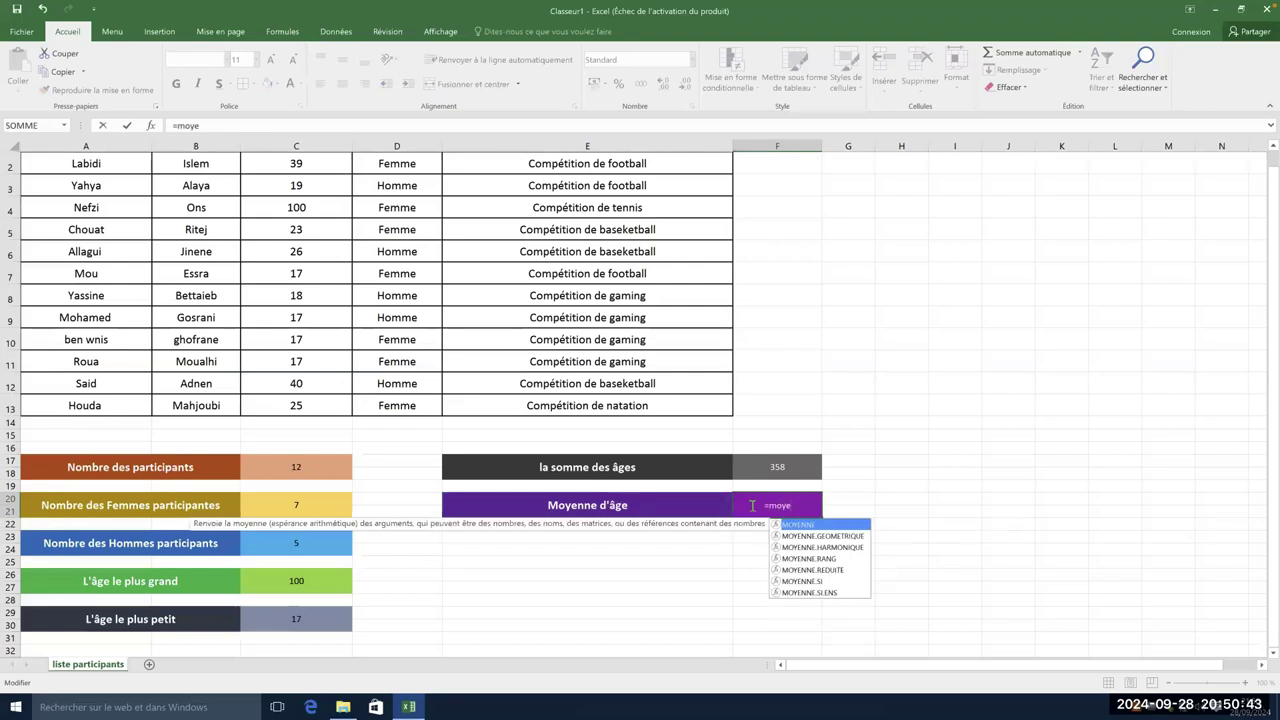
double_click(814, 525)
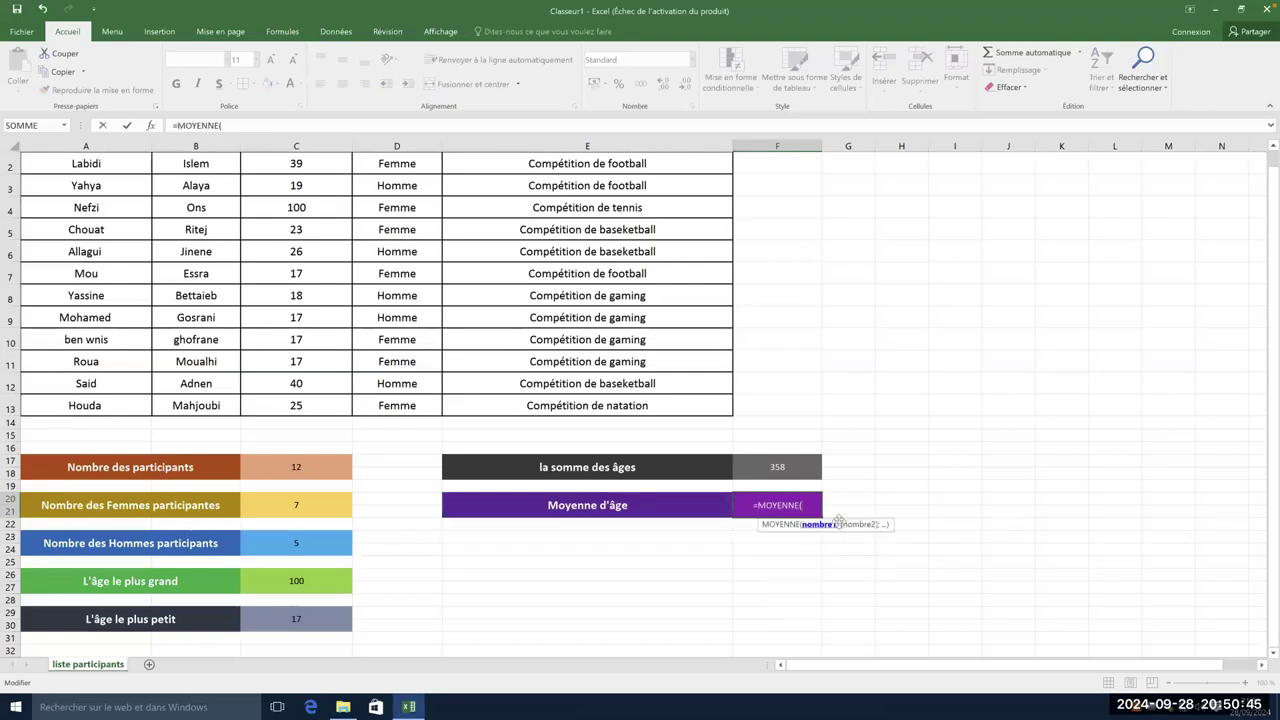
drag(323, 164, 313, 405)
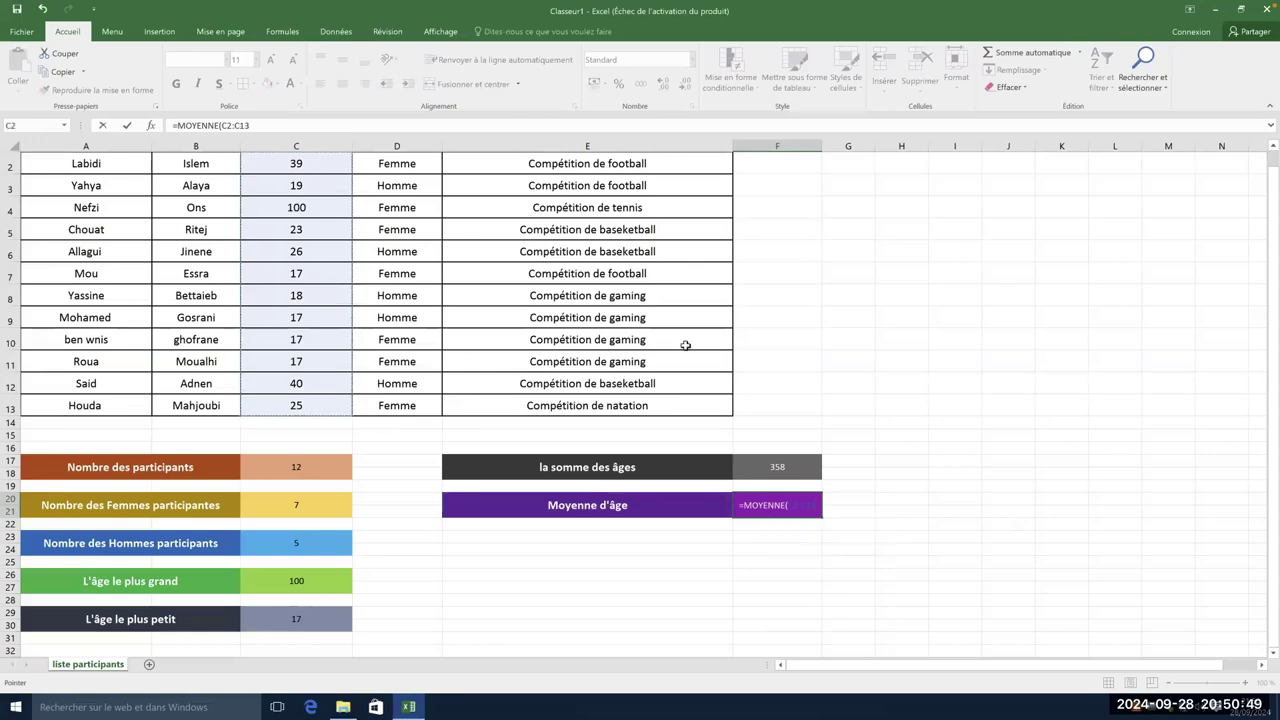
key(Return)
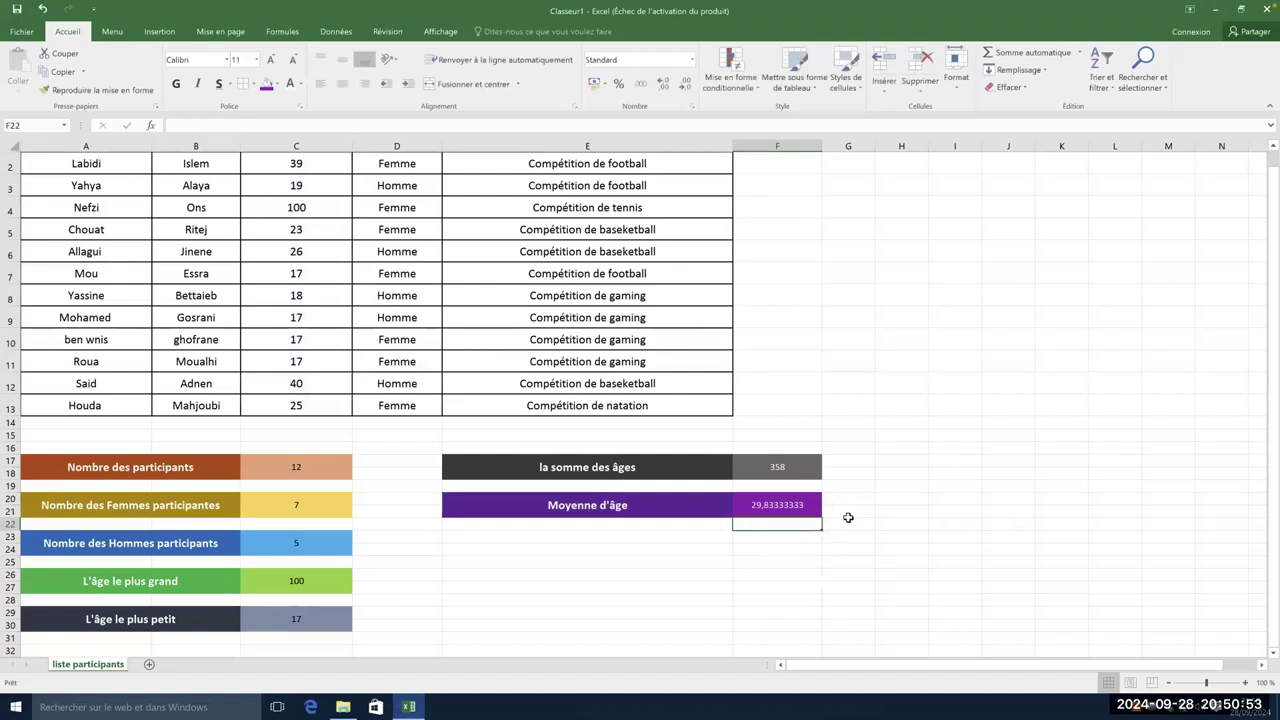
click(334, 476)
click(329, 511)
click(317, 546)
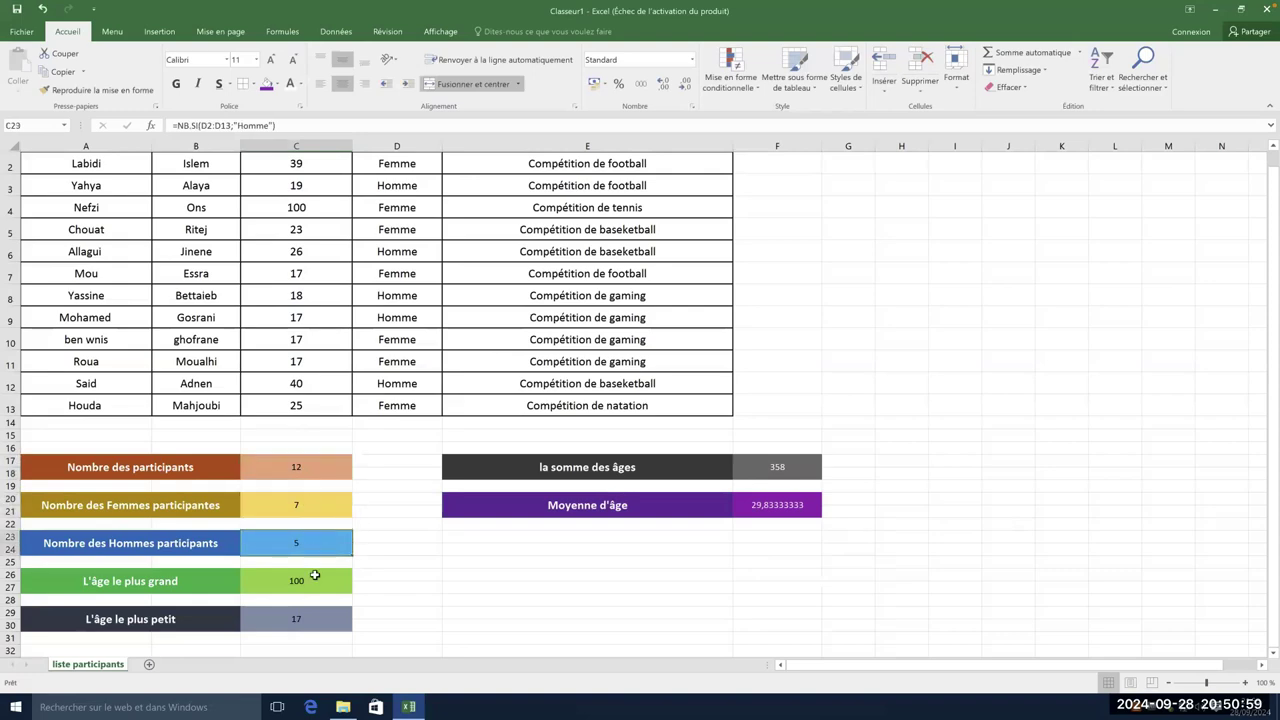
click(311, 590)
click(308, 616)
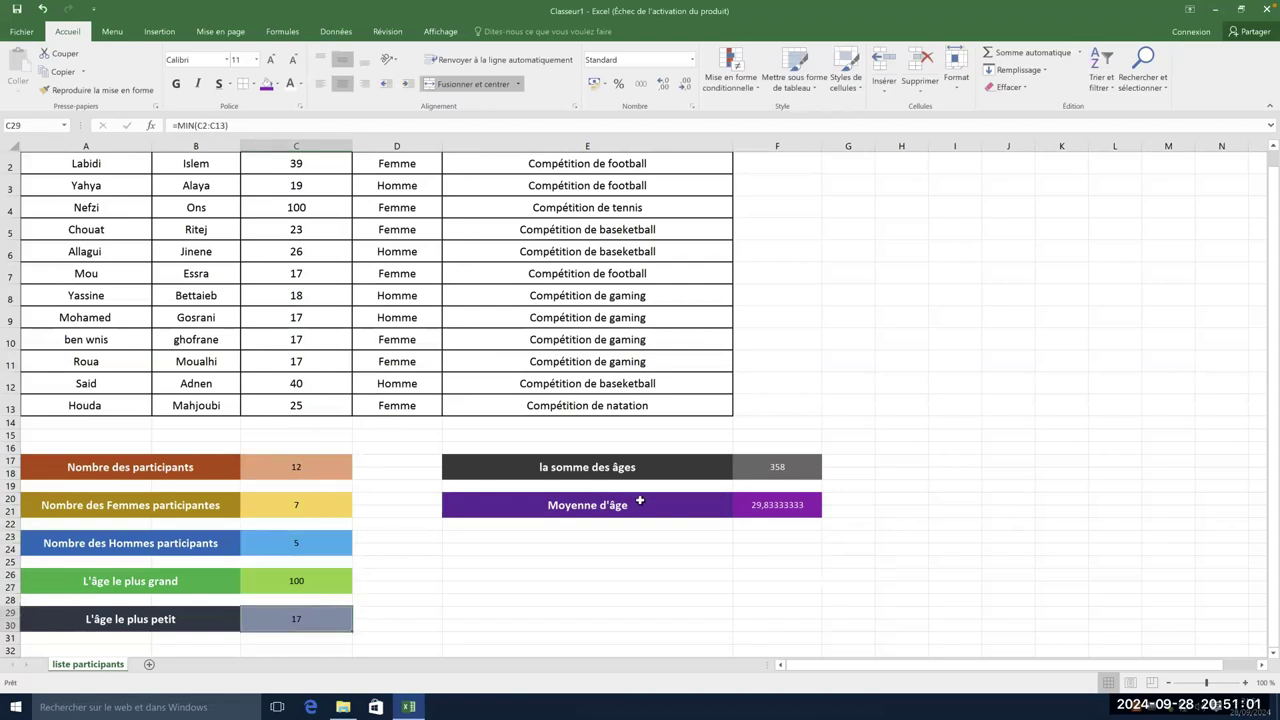
click(796, 459)
click(801, 514)
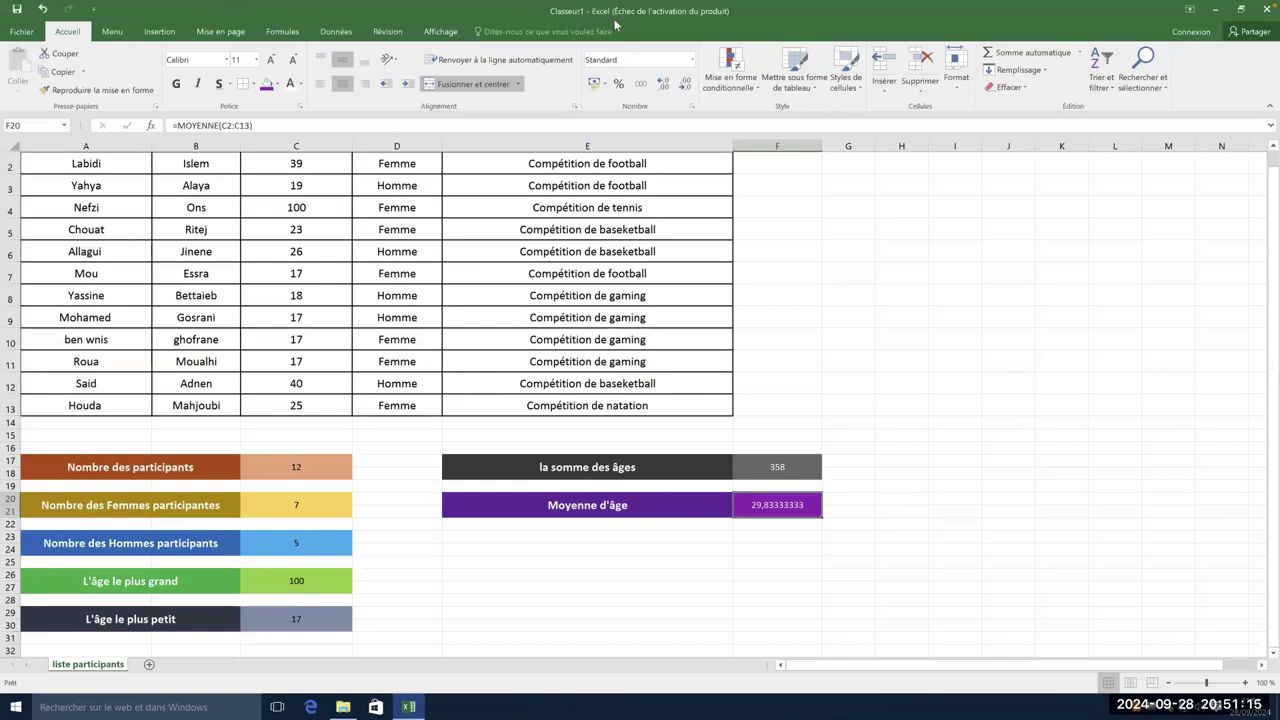
click(13, 35)
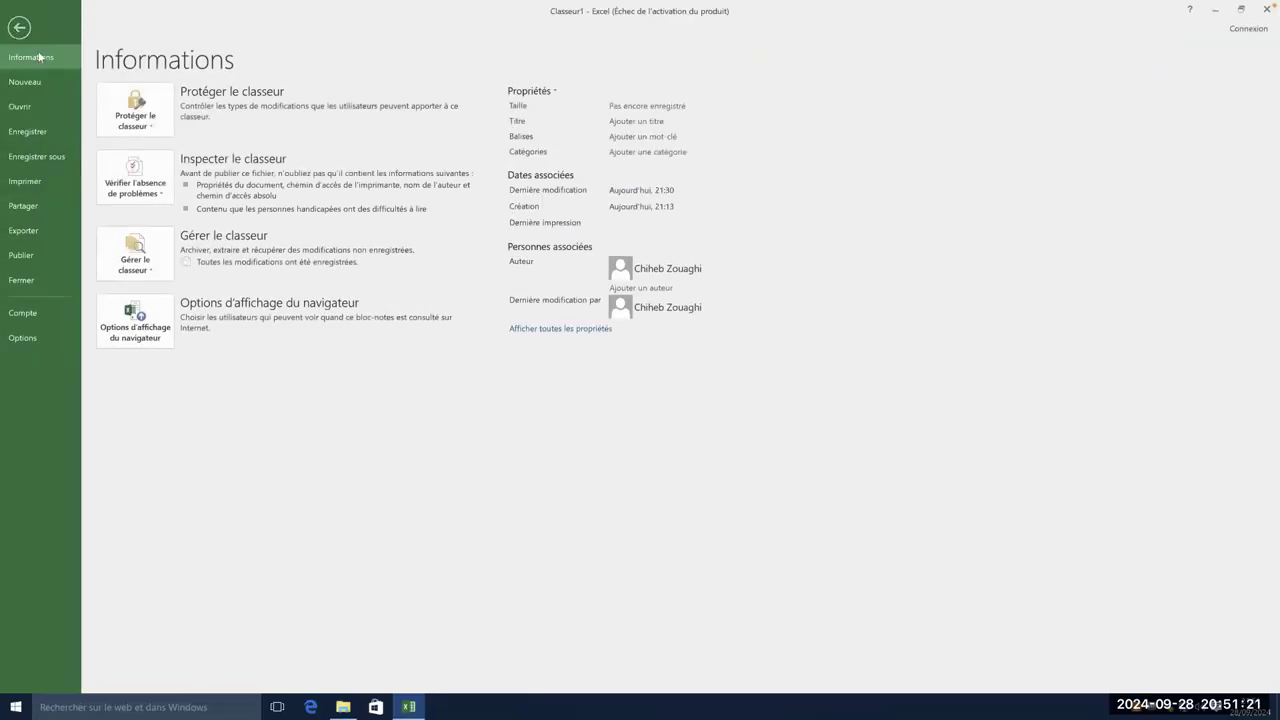
click(17, 29)
- Start Save As and browse to the Inscription.csv folder on the Desktop
click(12, 33)
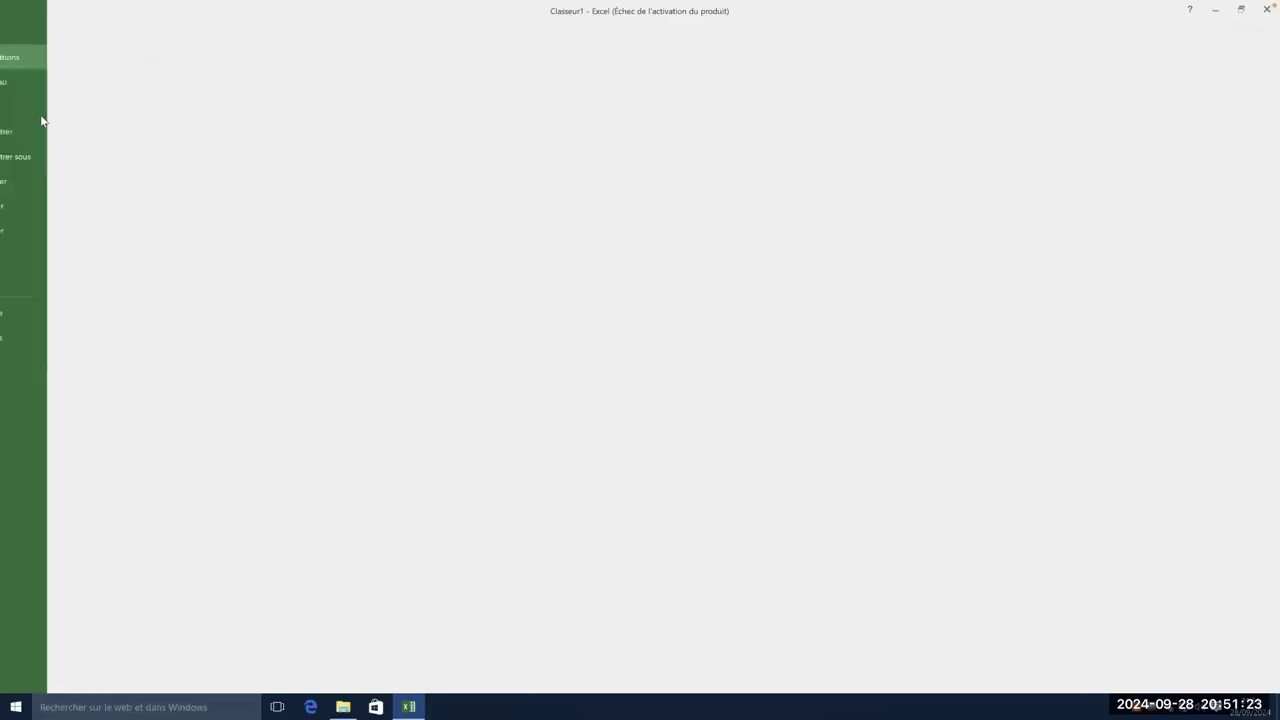
click(39, 156)
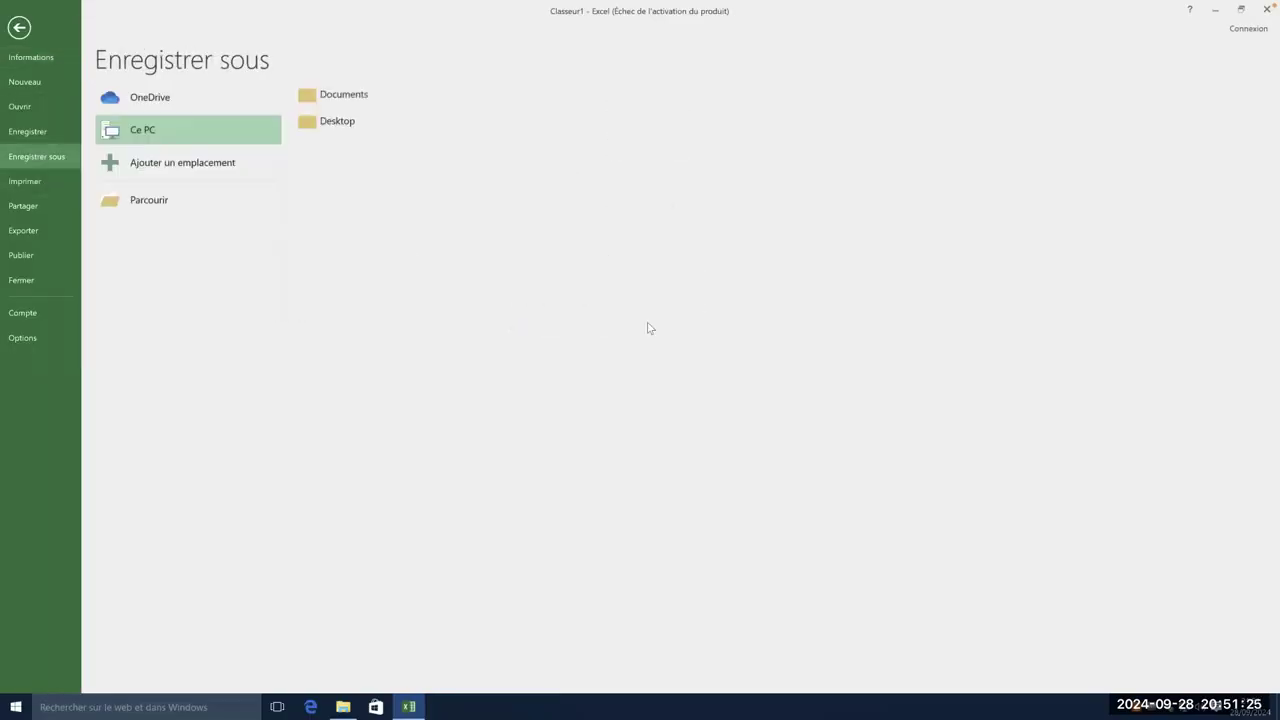
click(330, 121)
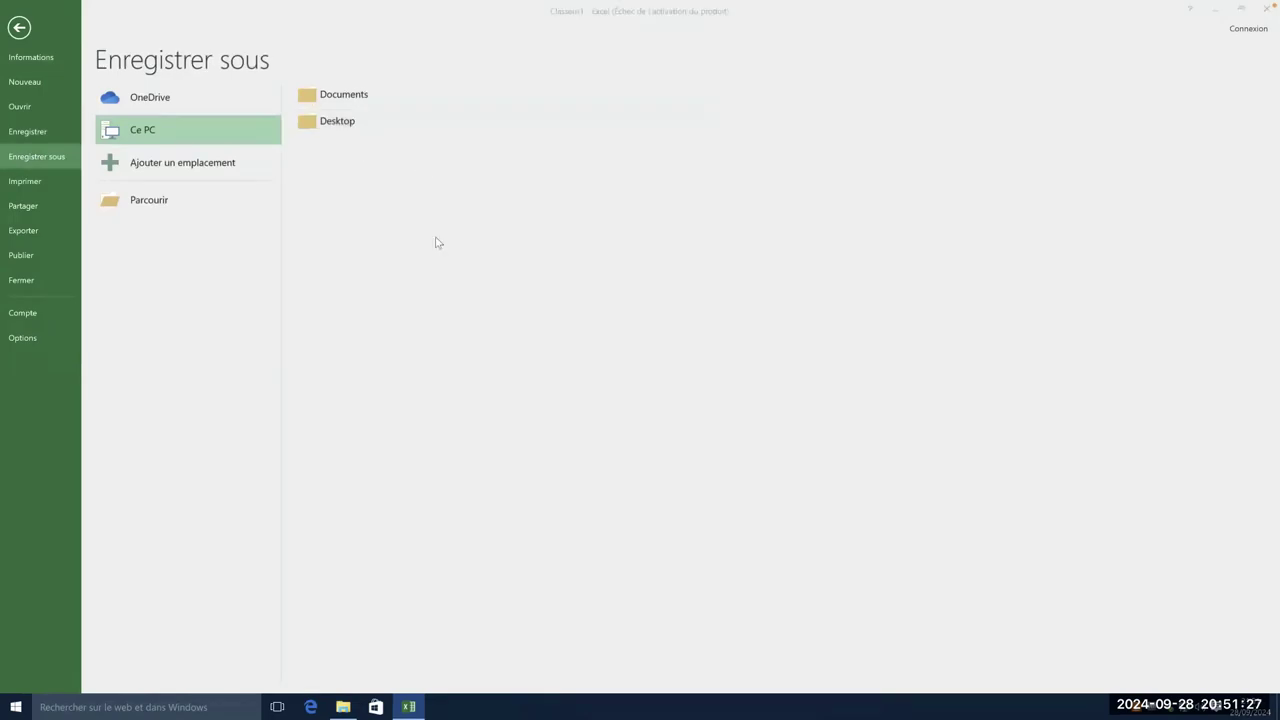
click(372, 307)
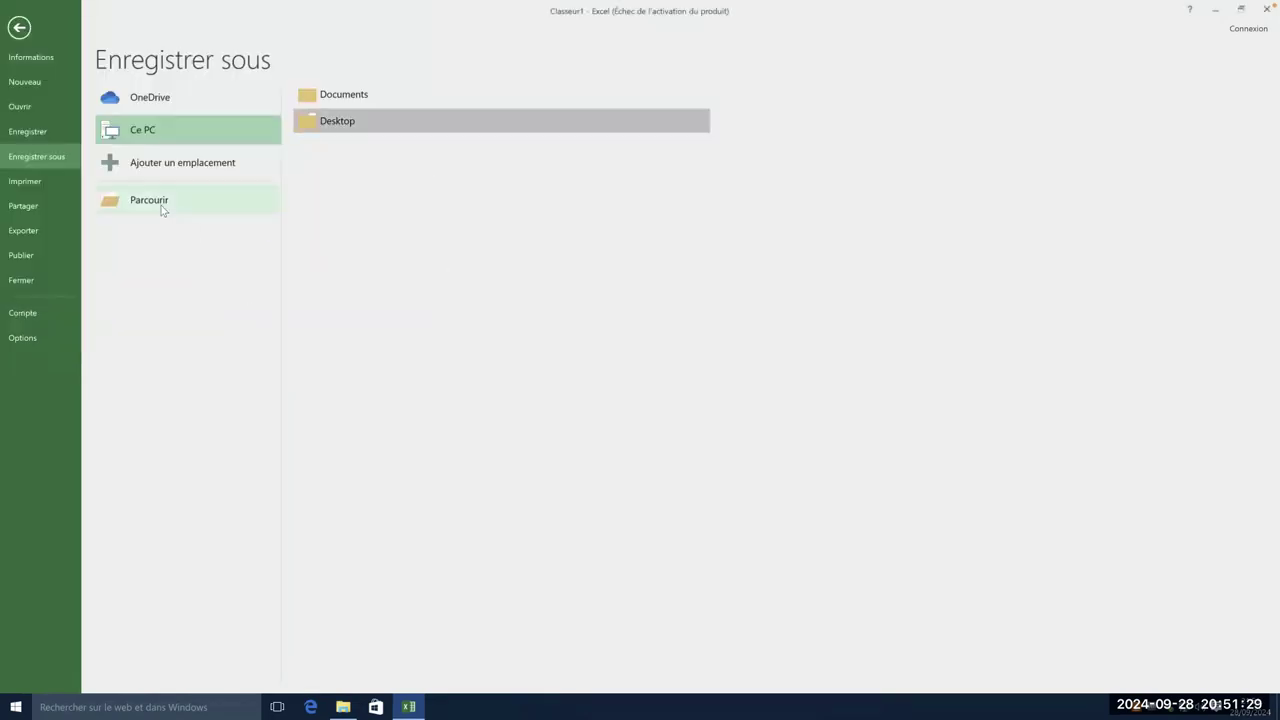
click(162, 204)
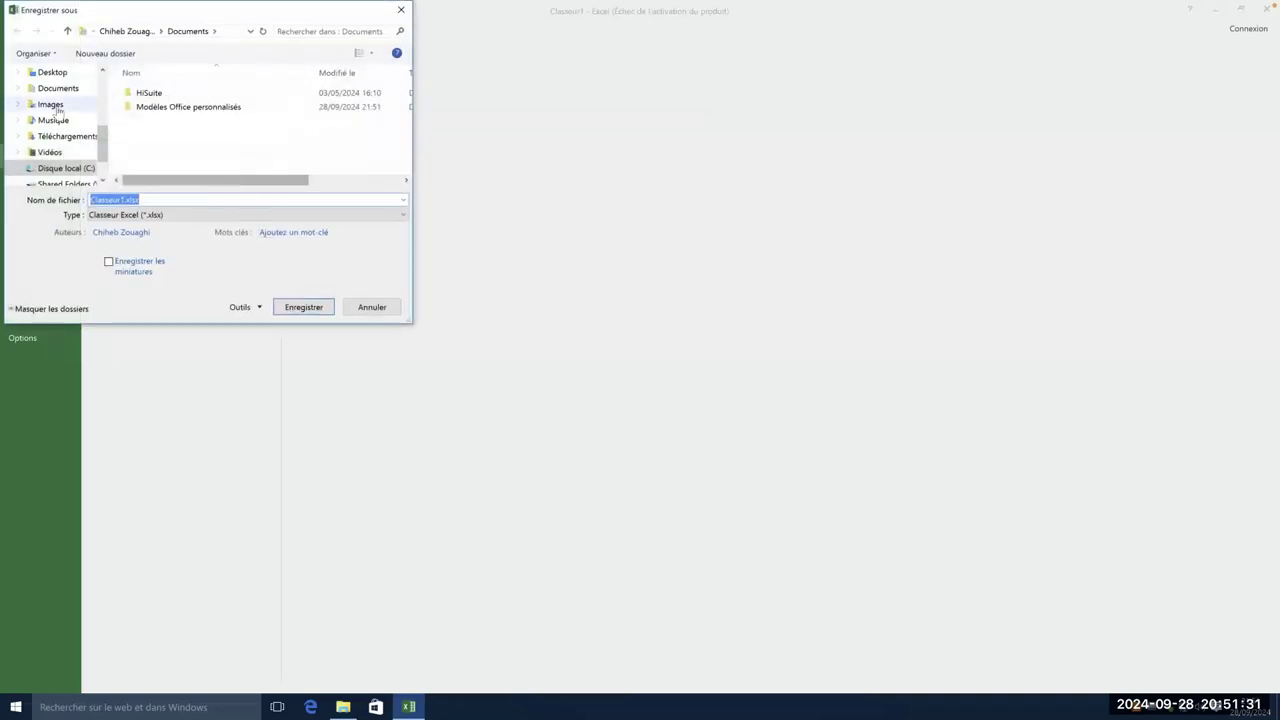
click(55, 72)
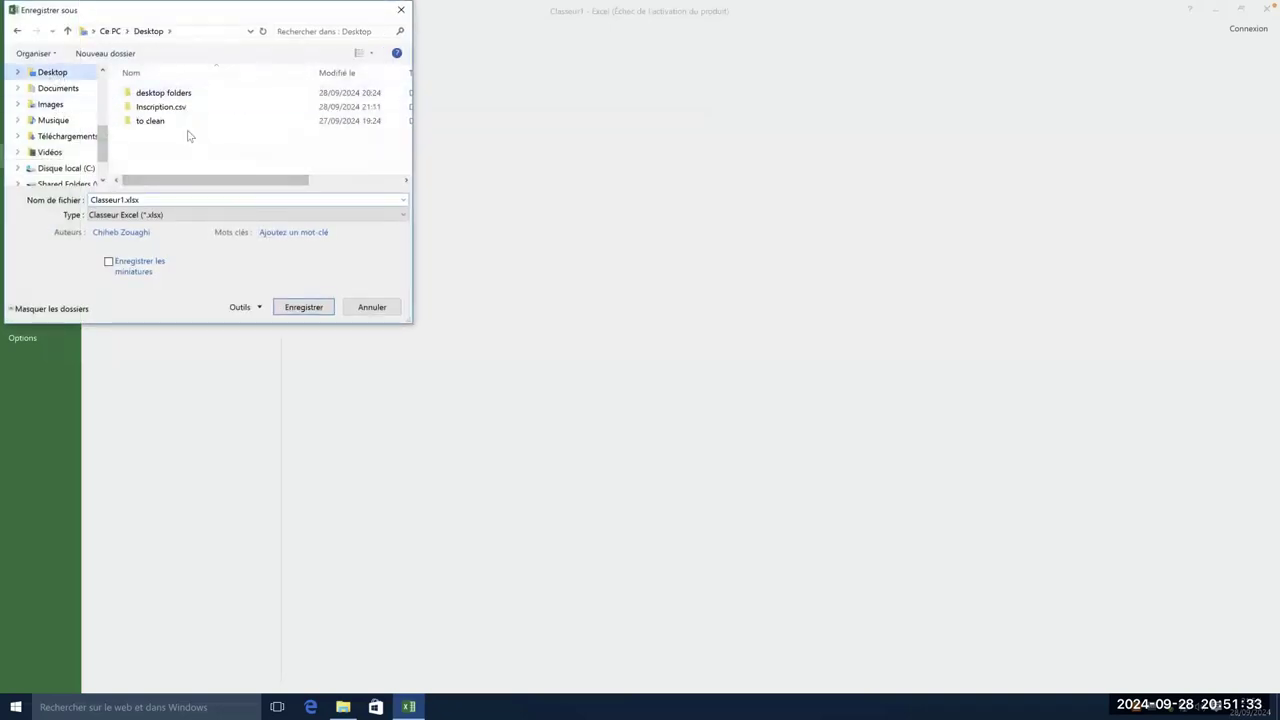
double_click(160, 106)
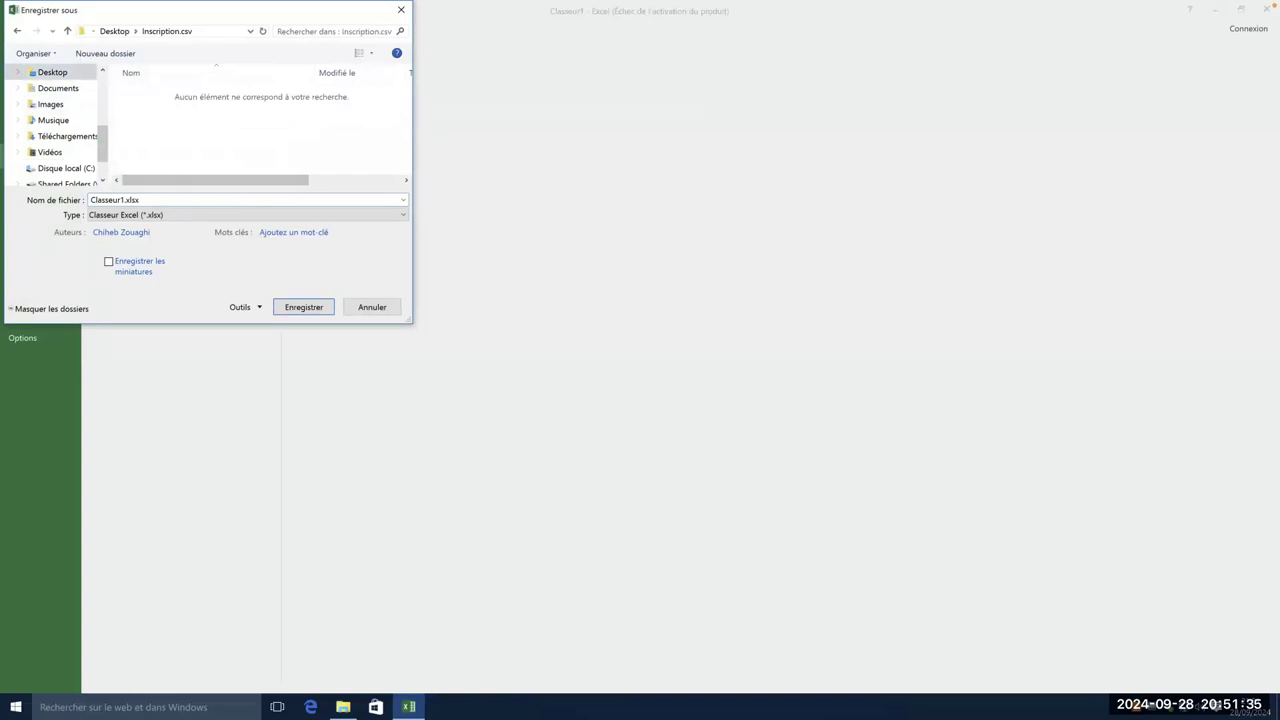
- Save the workbook there under the name 'participants compétition'
double_click(124, 199)
click(122, 199)
key(BackSpace)
key(BackSpace)
key(BackSpace)
key(BackSpace)
key(BackSpace)
key(BackSpace)
key(BackSpace)
key(BackSpace)
text(par)
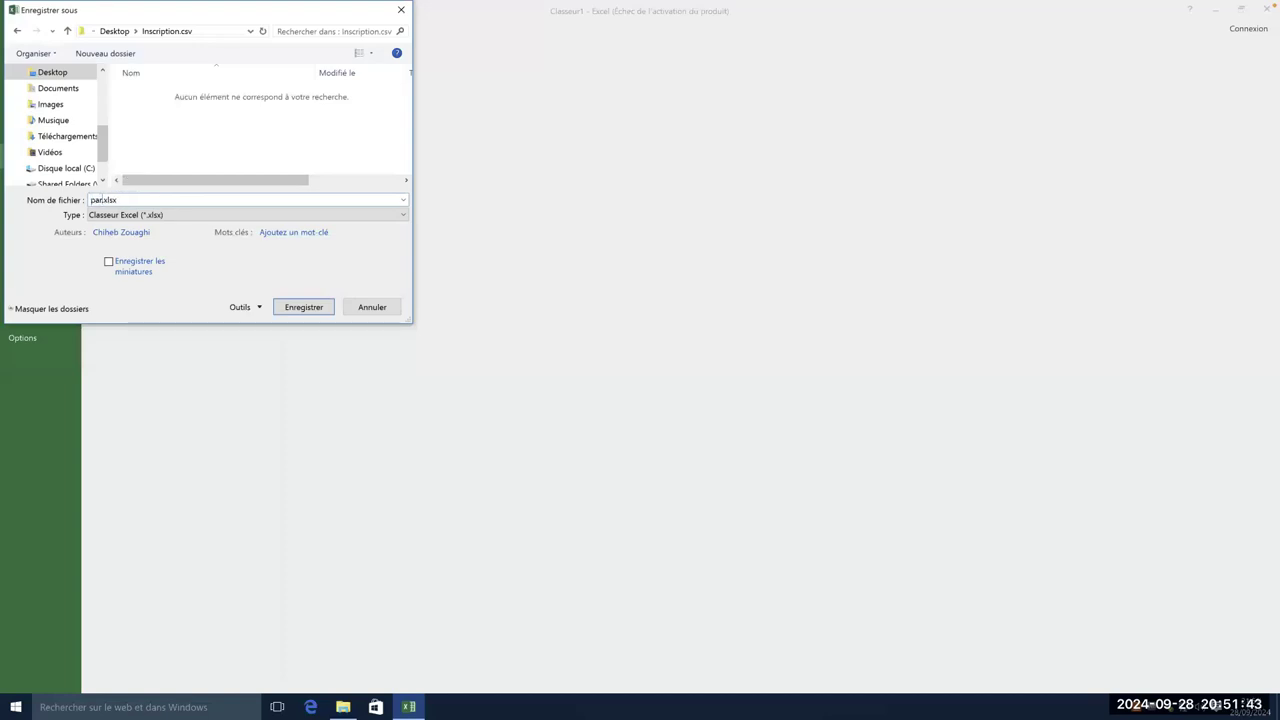
text(ticipants)
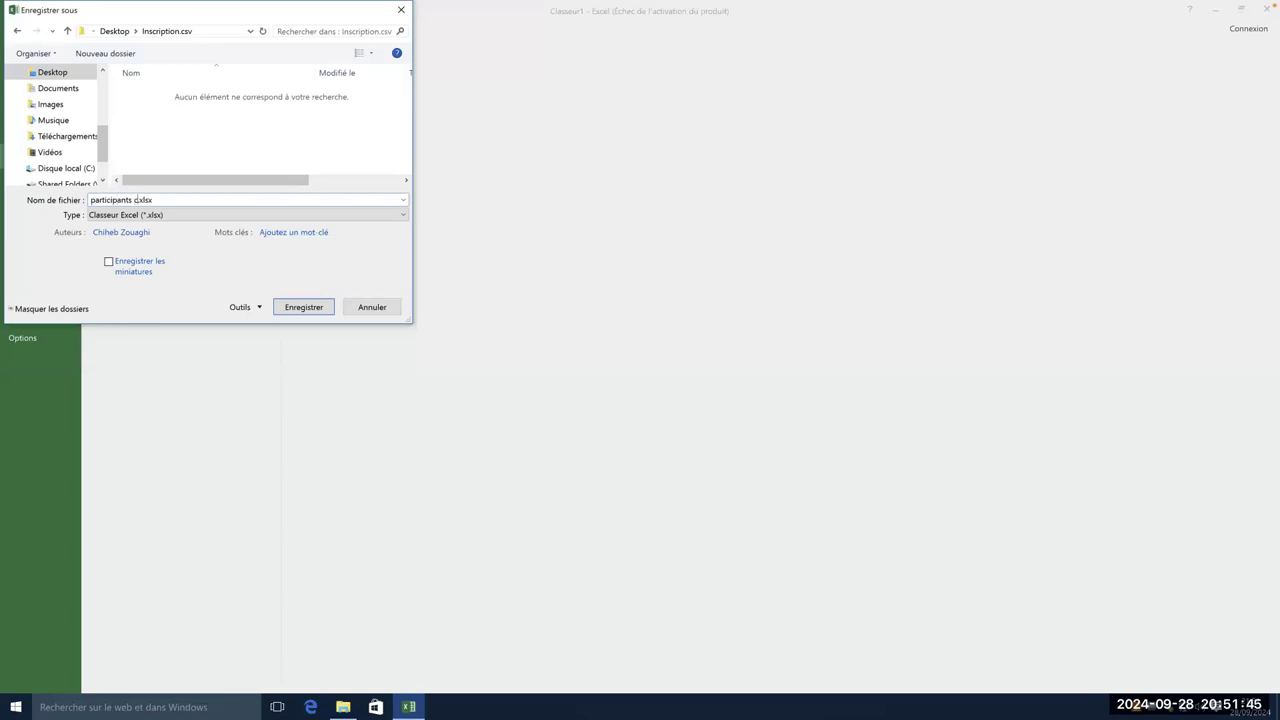
text( compe)
text(tition)
key(Return)
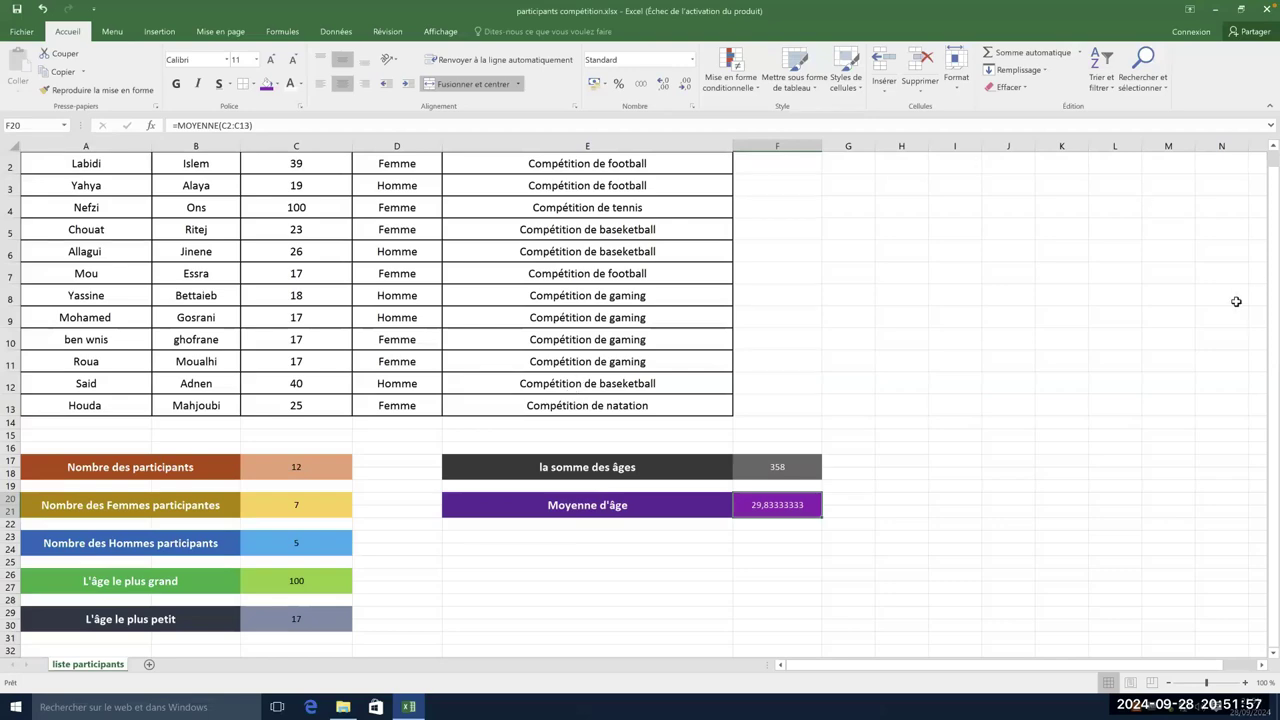
drag(1262, 305, 1259, 268)
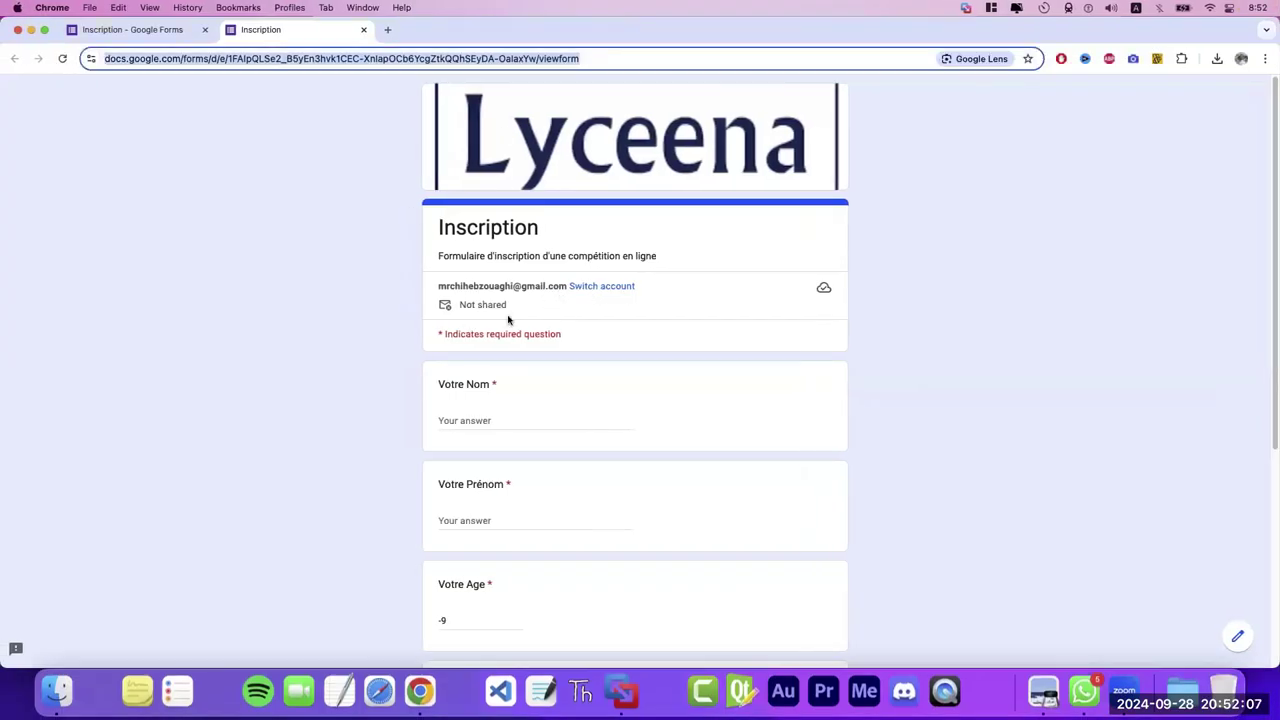
- Show the Inscription form's 12 responses and glance at the Responses options menu
click(134, 30)
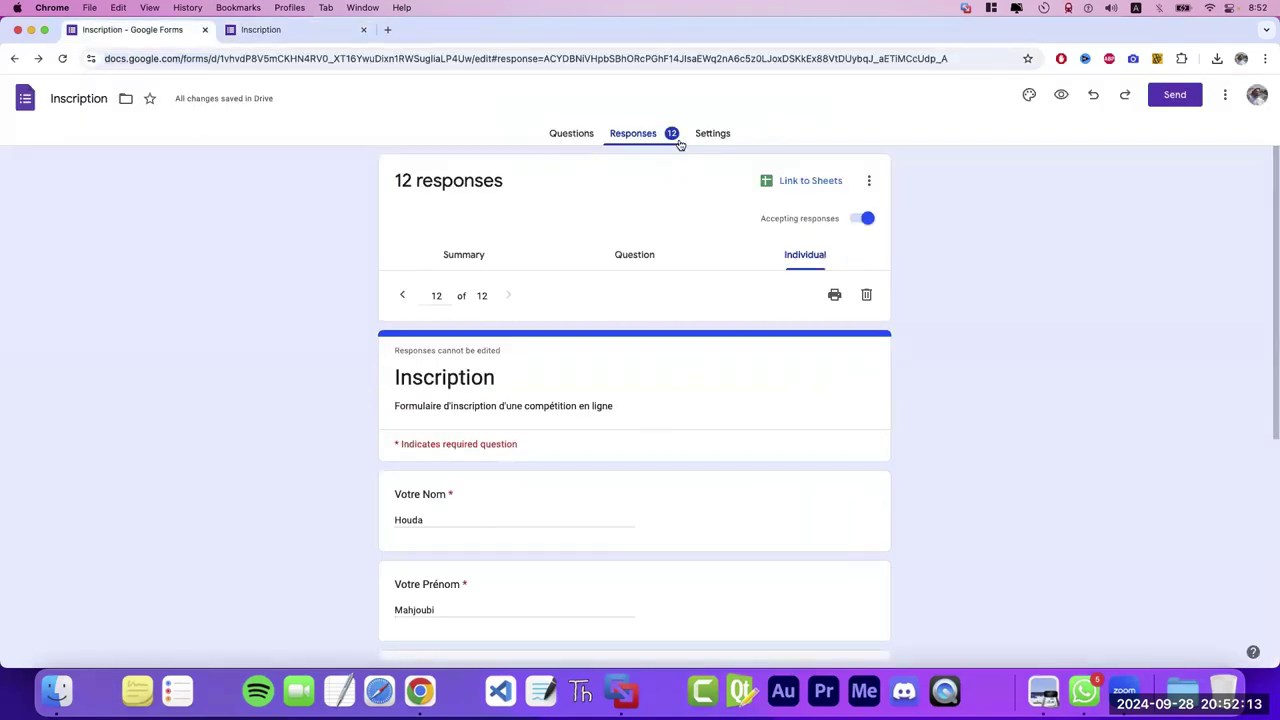
click(864, 186)
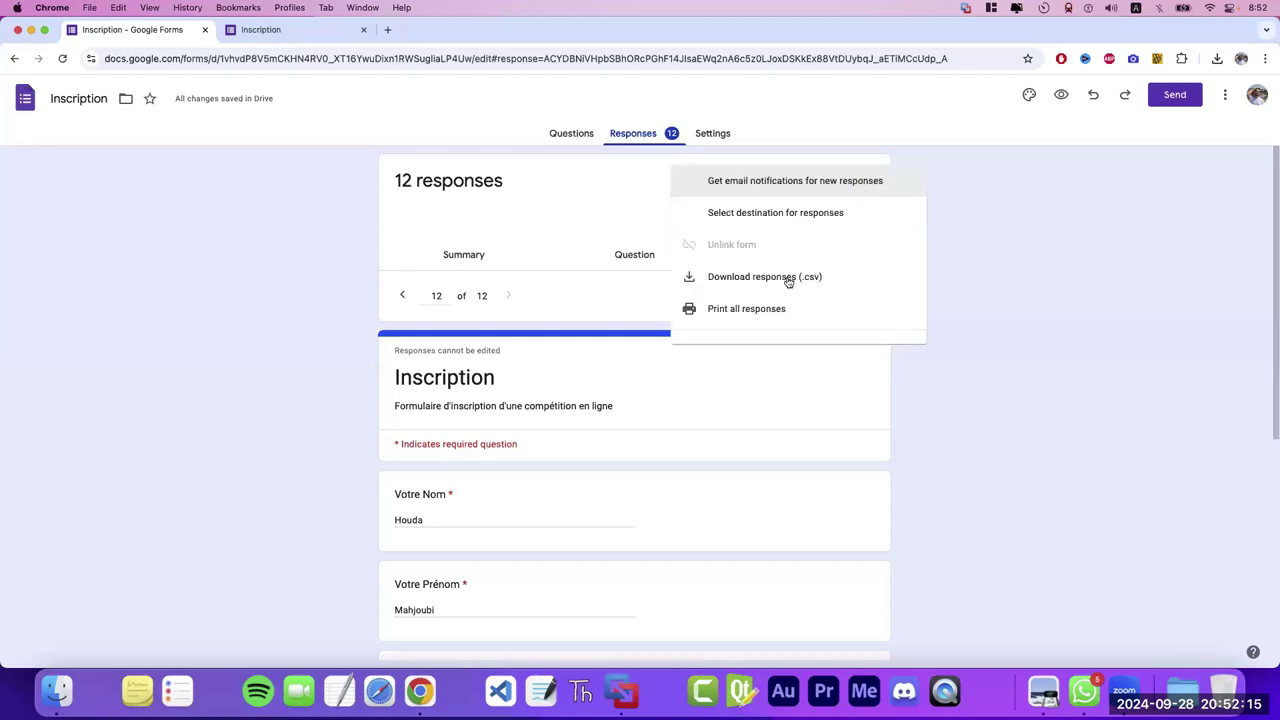
click(932, 318)
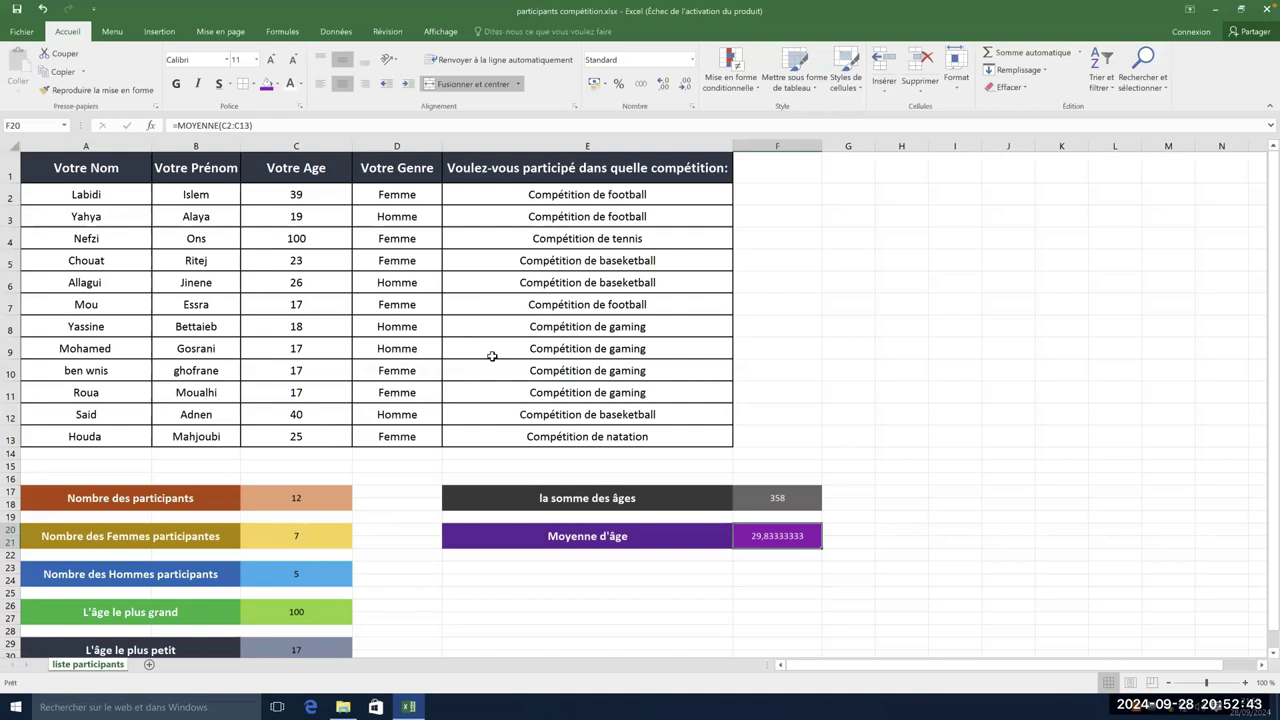
click(160, 32)
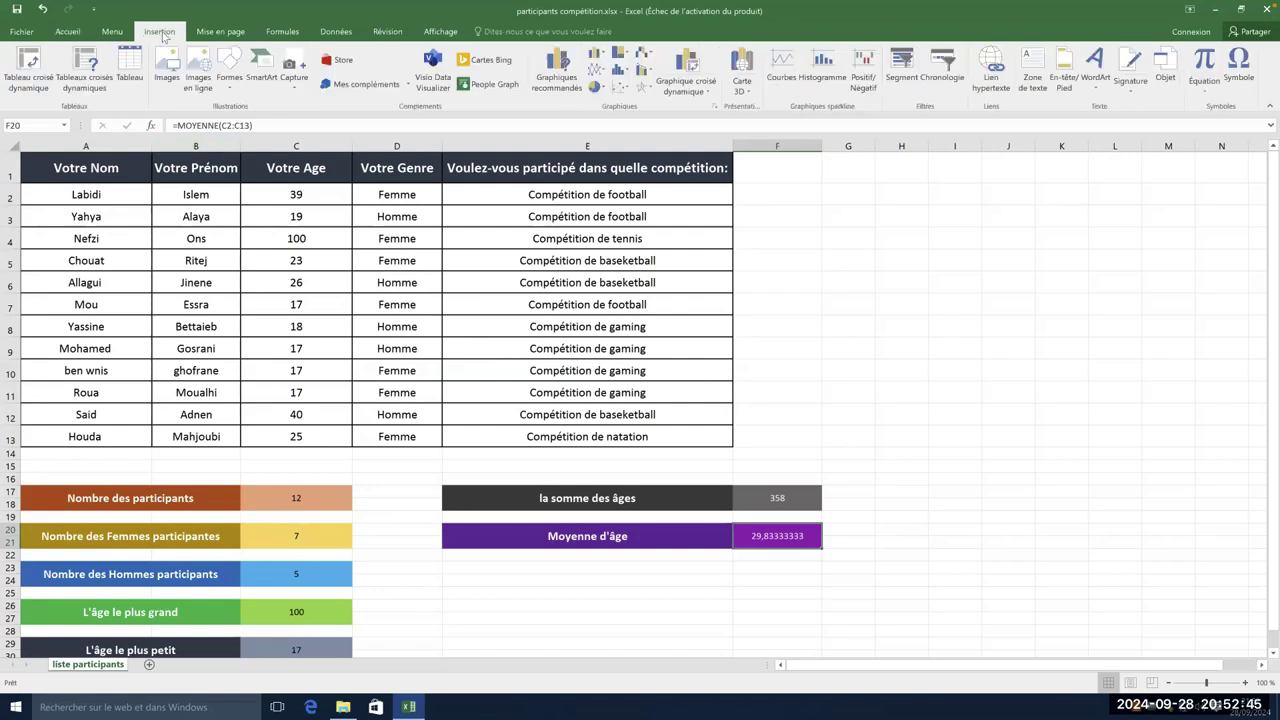
click(112, 32)
click(66, 32)
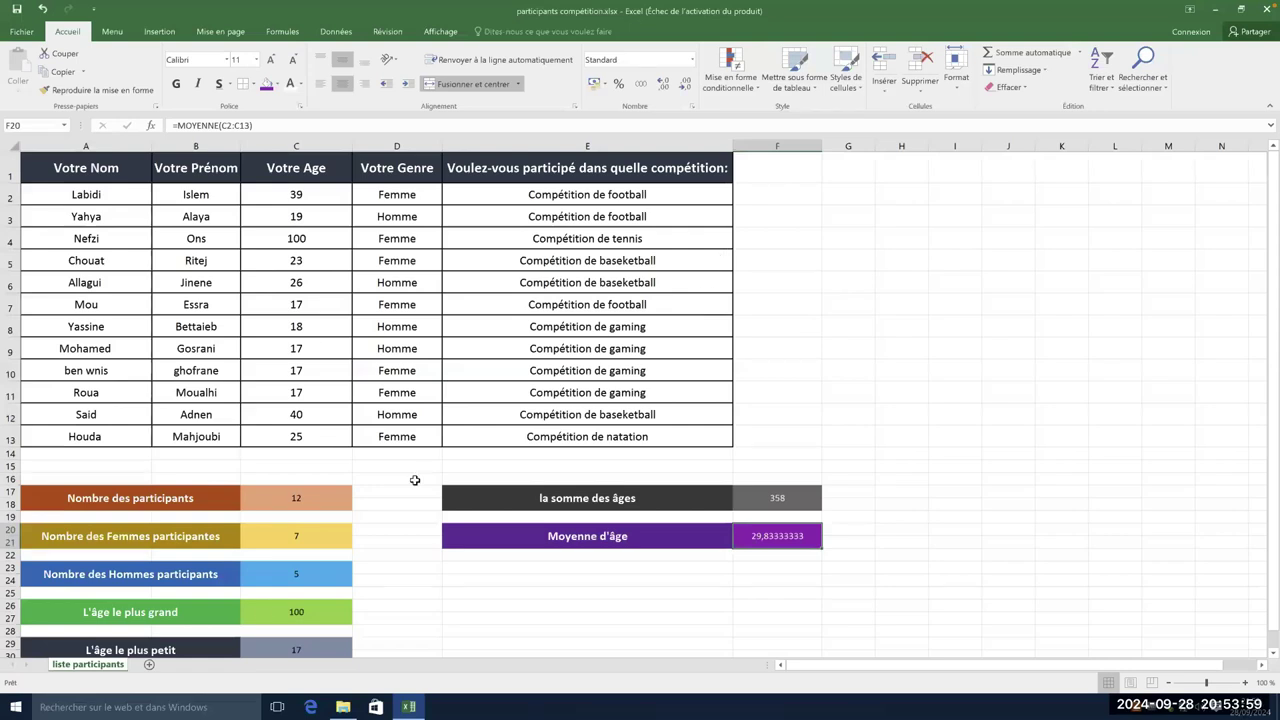
click(15, 707)
text(ac)
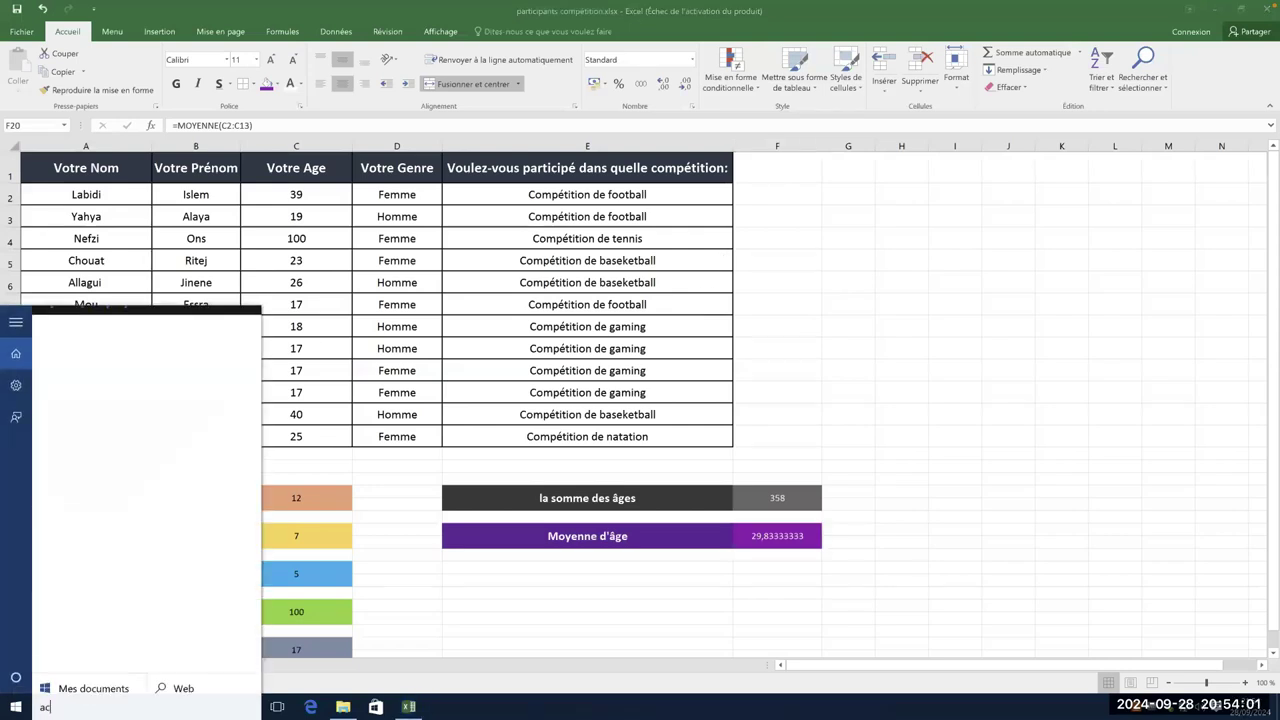
text(cess)
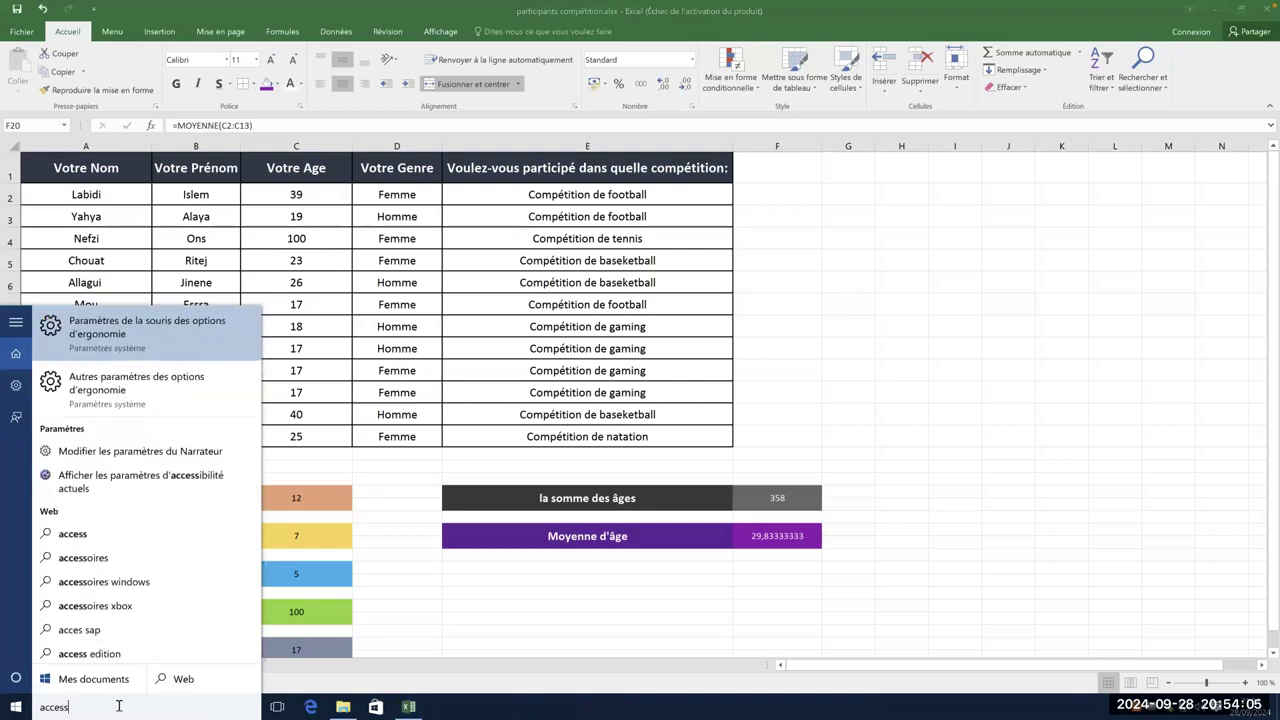
key(ctrl+a)
key(BackSpace)
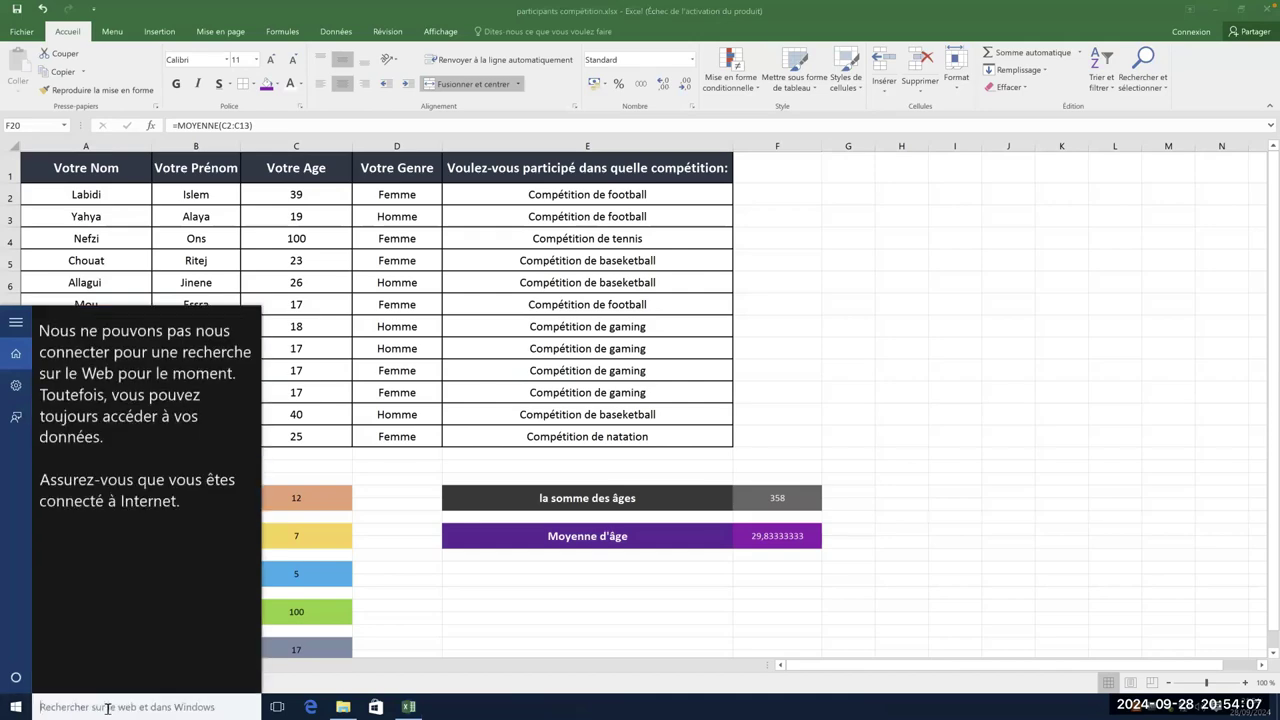
click(16, 707)
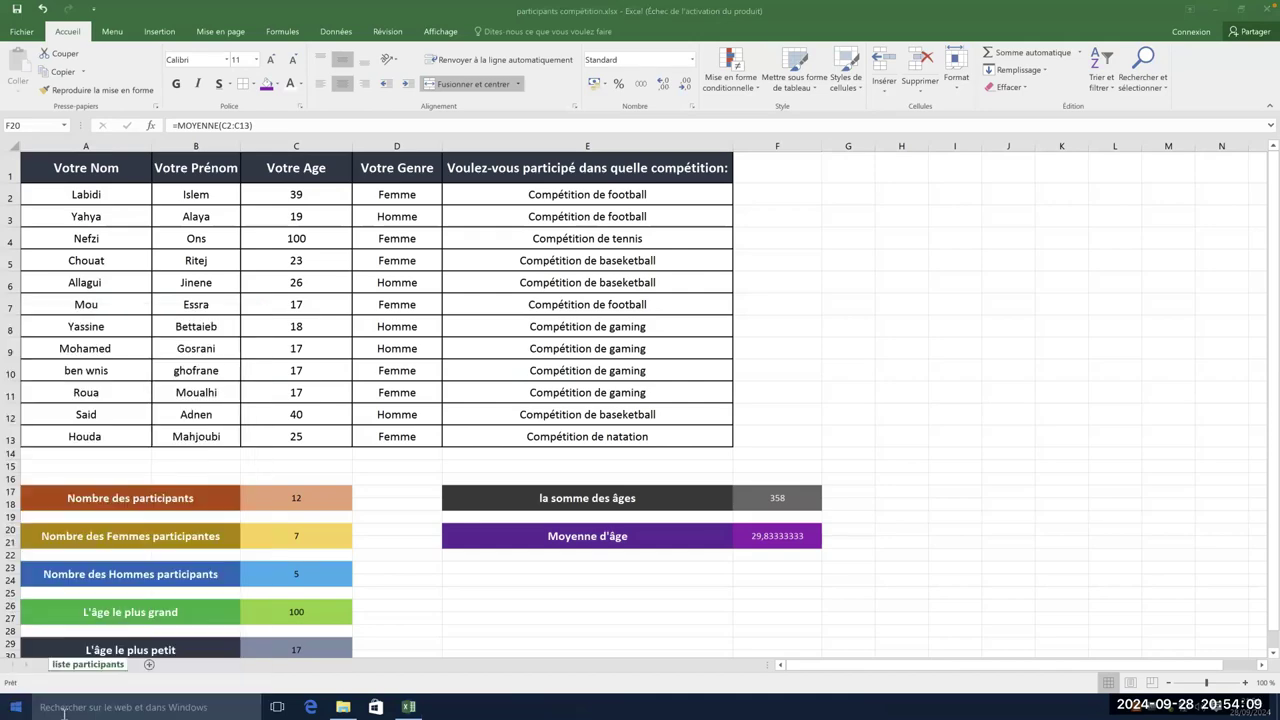
click(90, 707)
text(ex)
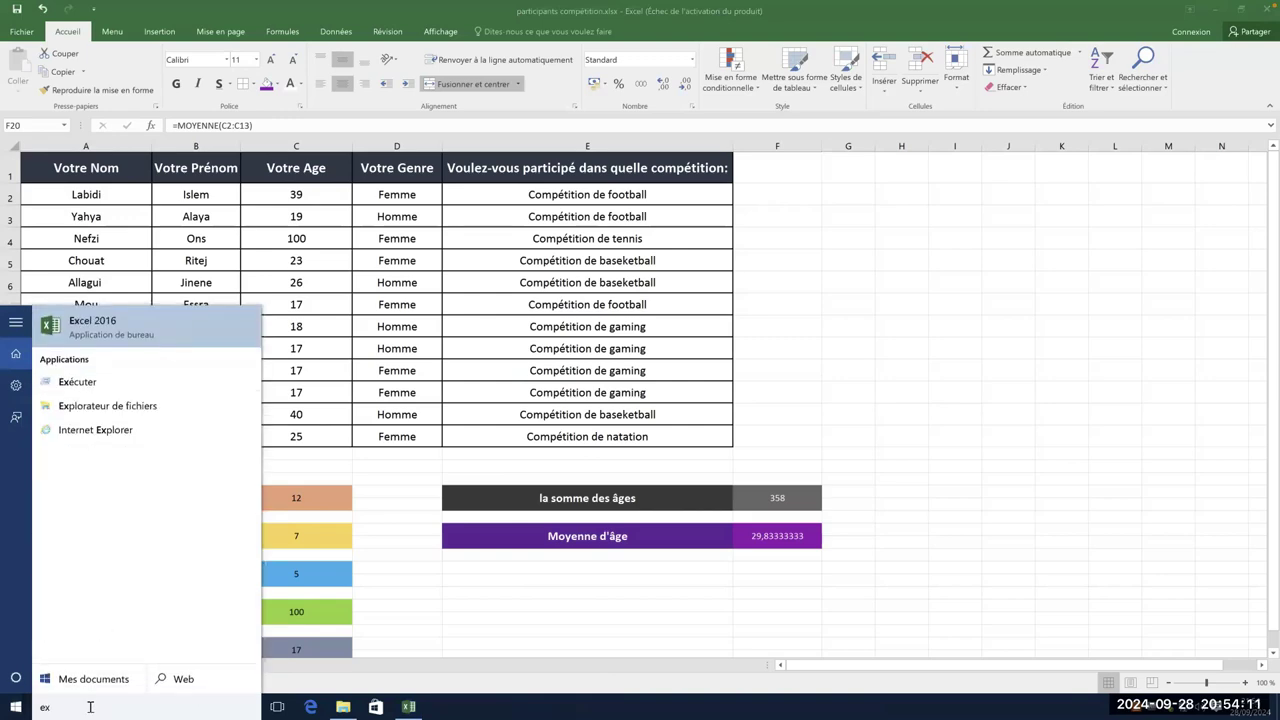
key(BackSpace)
text(access)
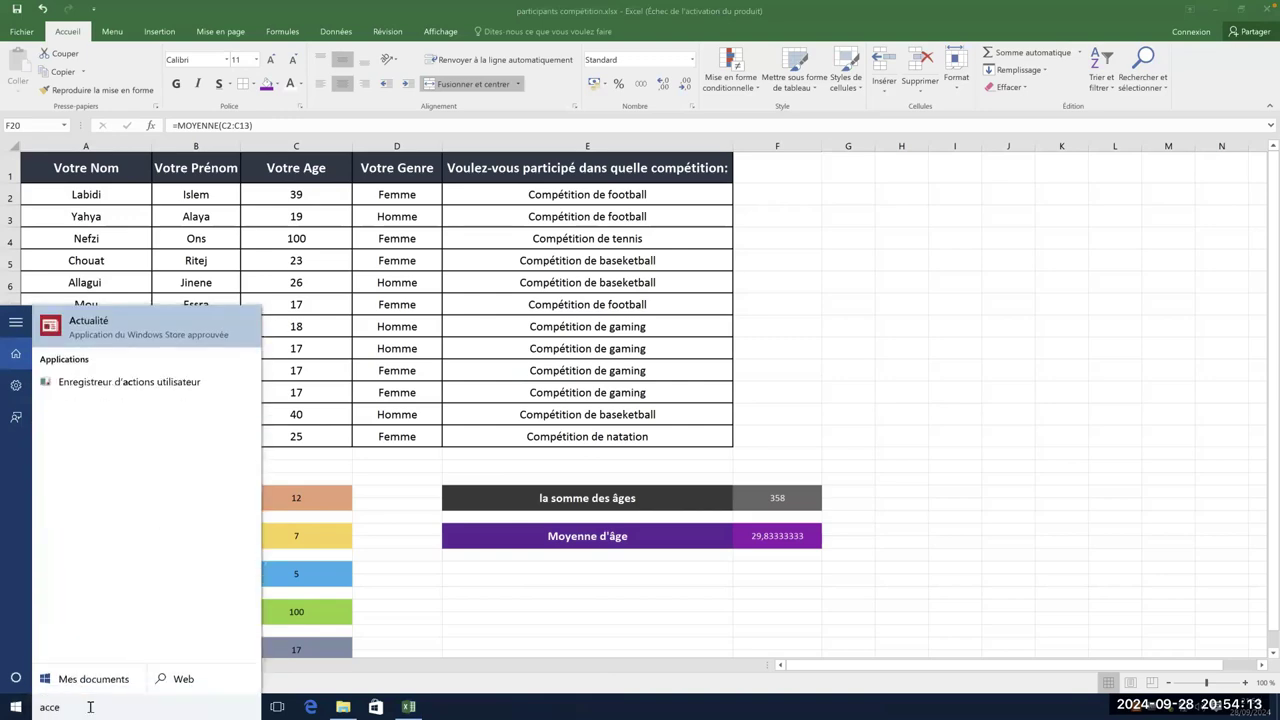
key(BackSpace)
key(BackSpace)
key(BackSpace)
key(BackSpace)
key(BackSpace)
key(BackSpace)
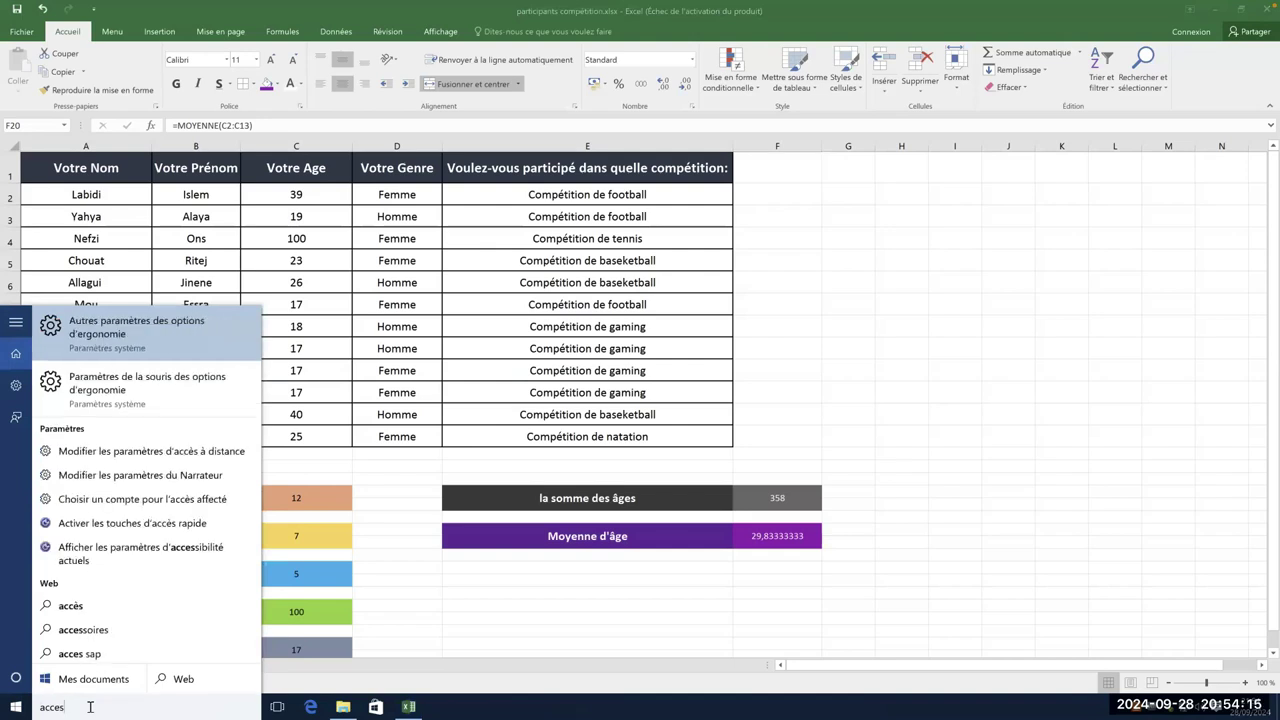
click(547, 669)
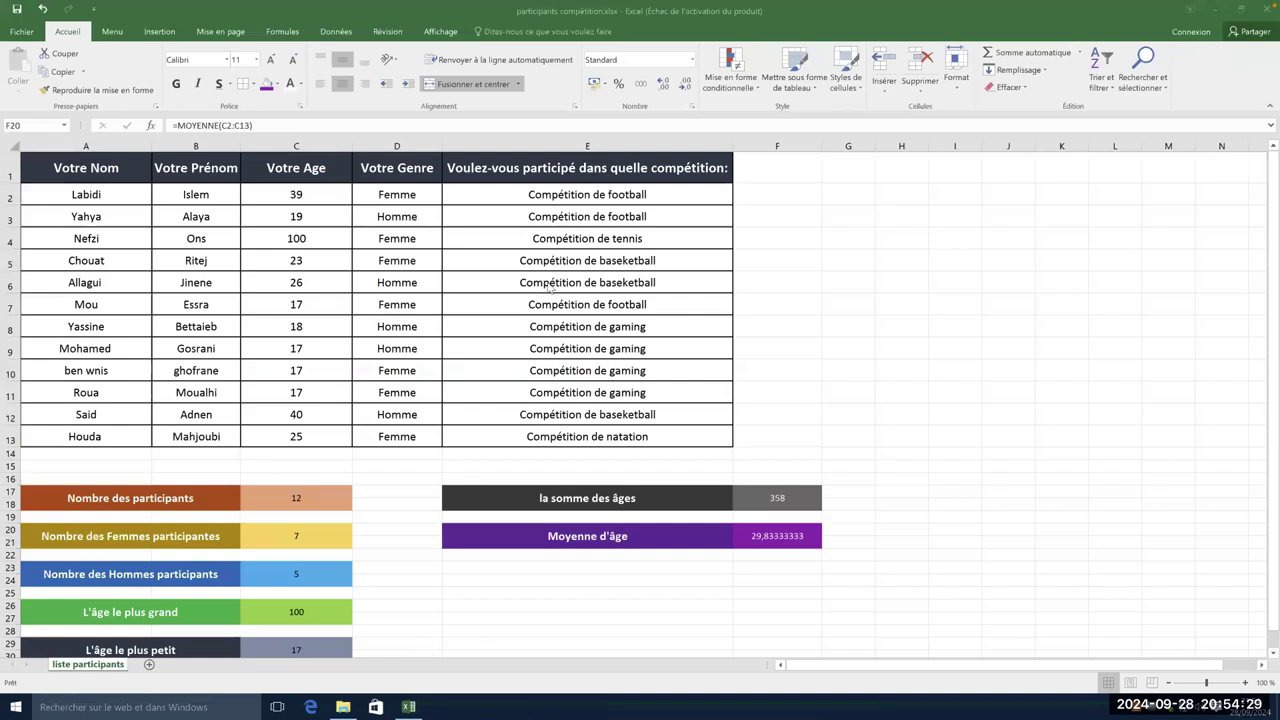
- On the Mac desktop, open desktop folders > bac éco 2k25 lyceena and widen the column
key(ctrl+Left)
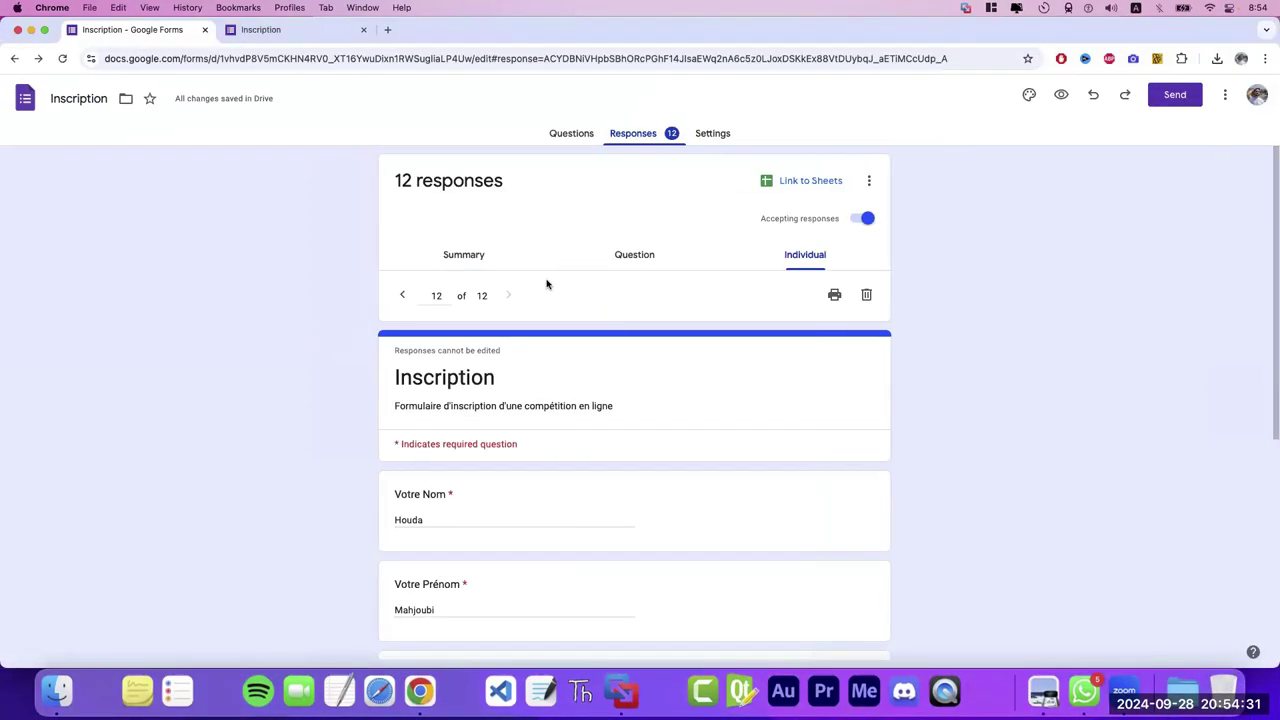
key(ctrl+Left)
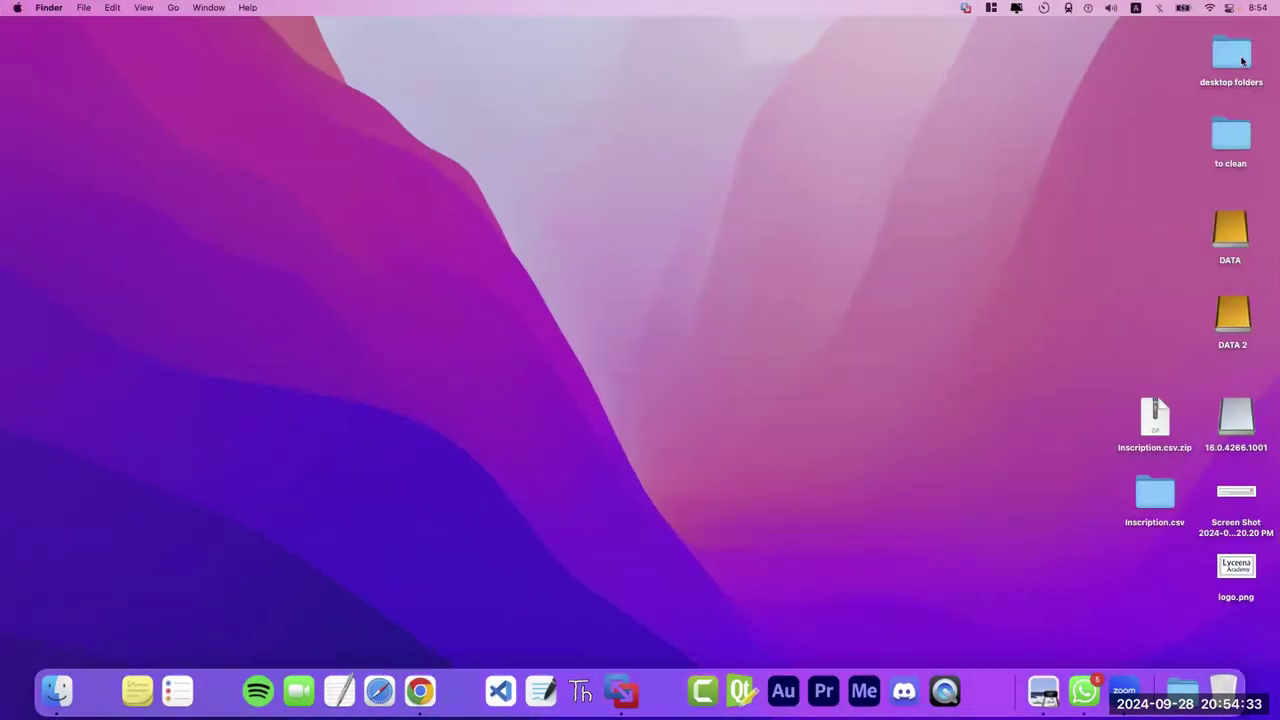
double_click(1231, 55)
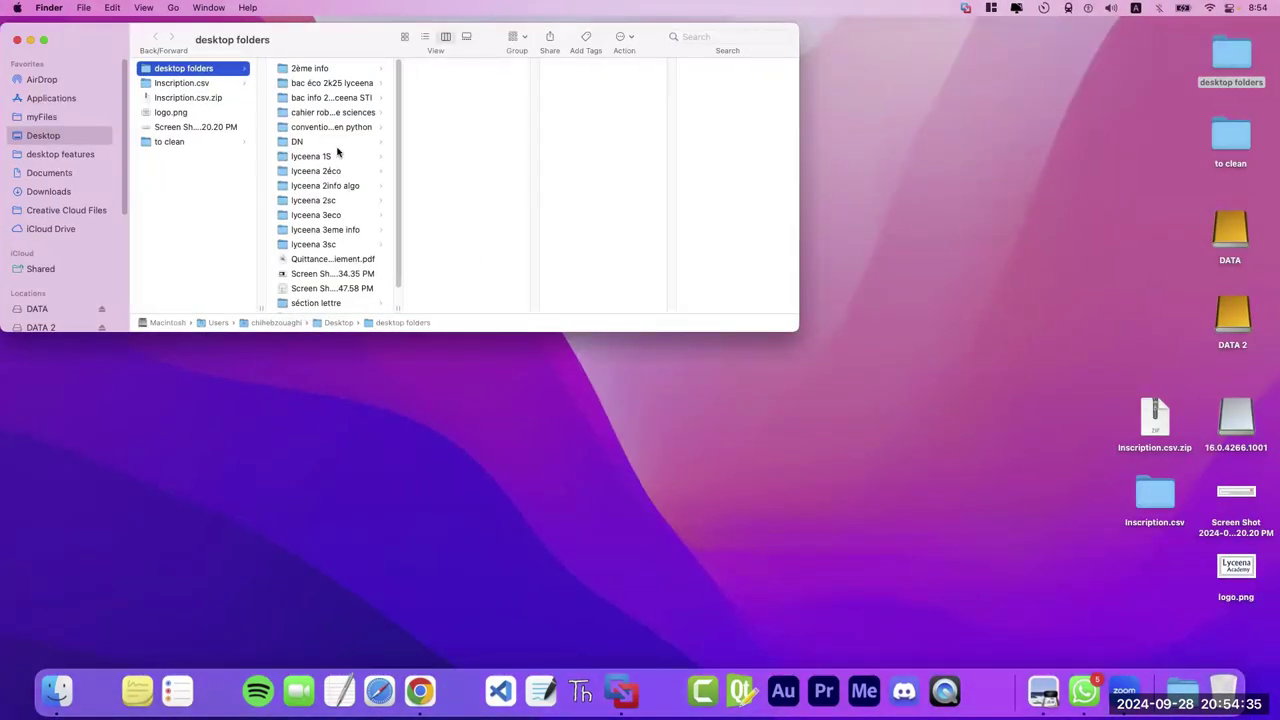
click(344, 87)
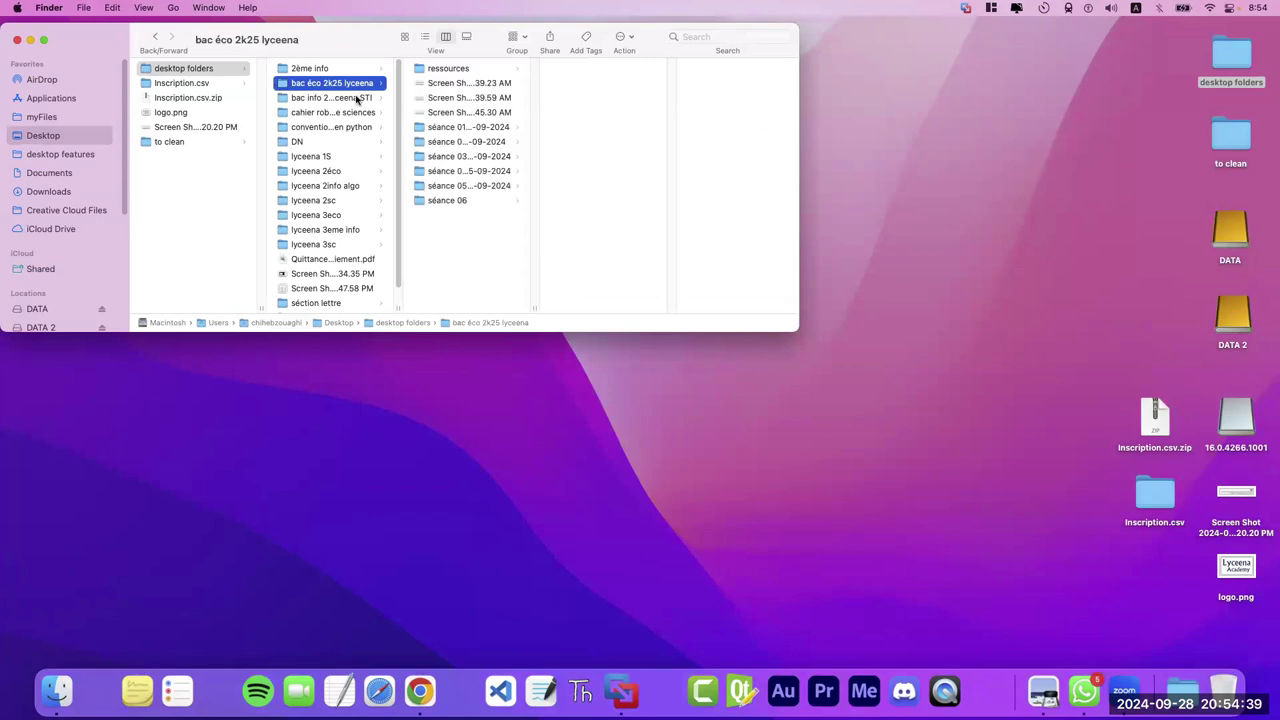
drag(396, 307, 486, 307)
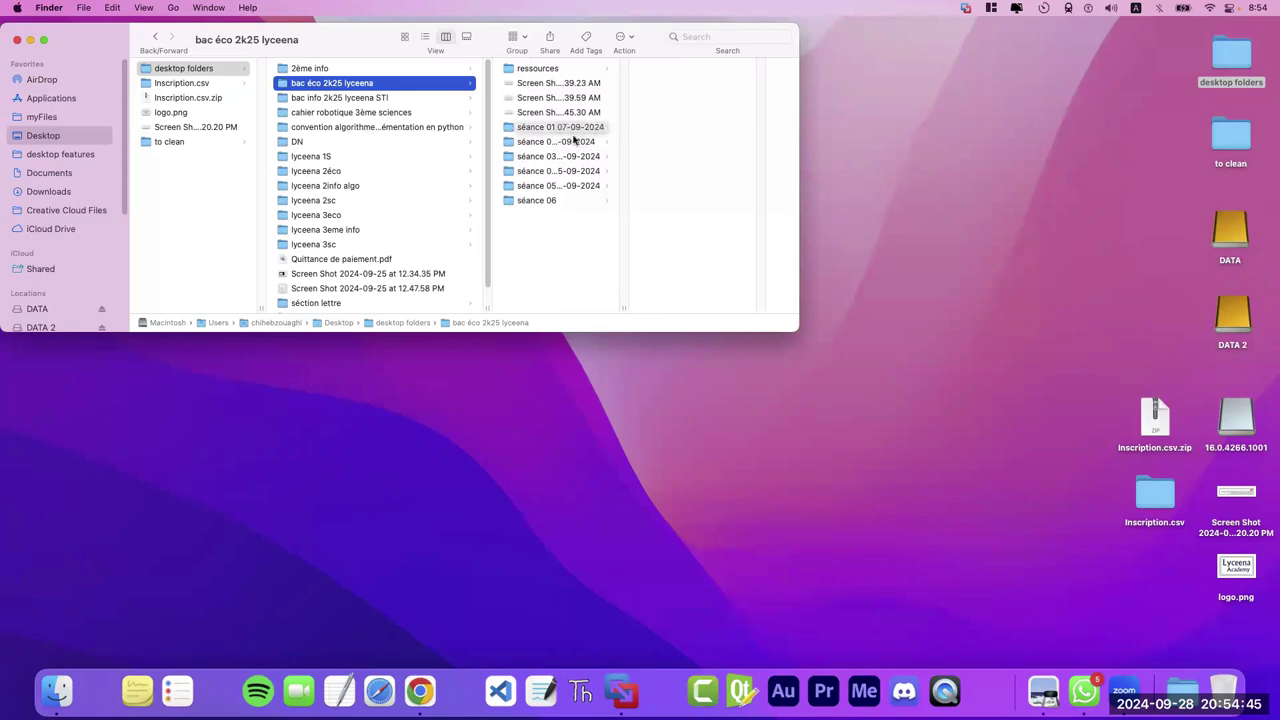
- Go into ressources > cours and open Bac_eco_cours_bd.pdf in Preview
click(555, 69)
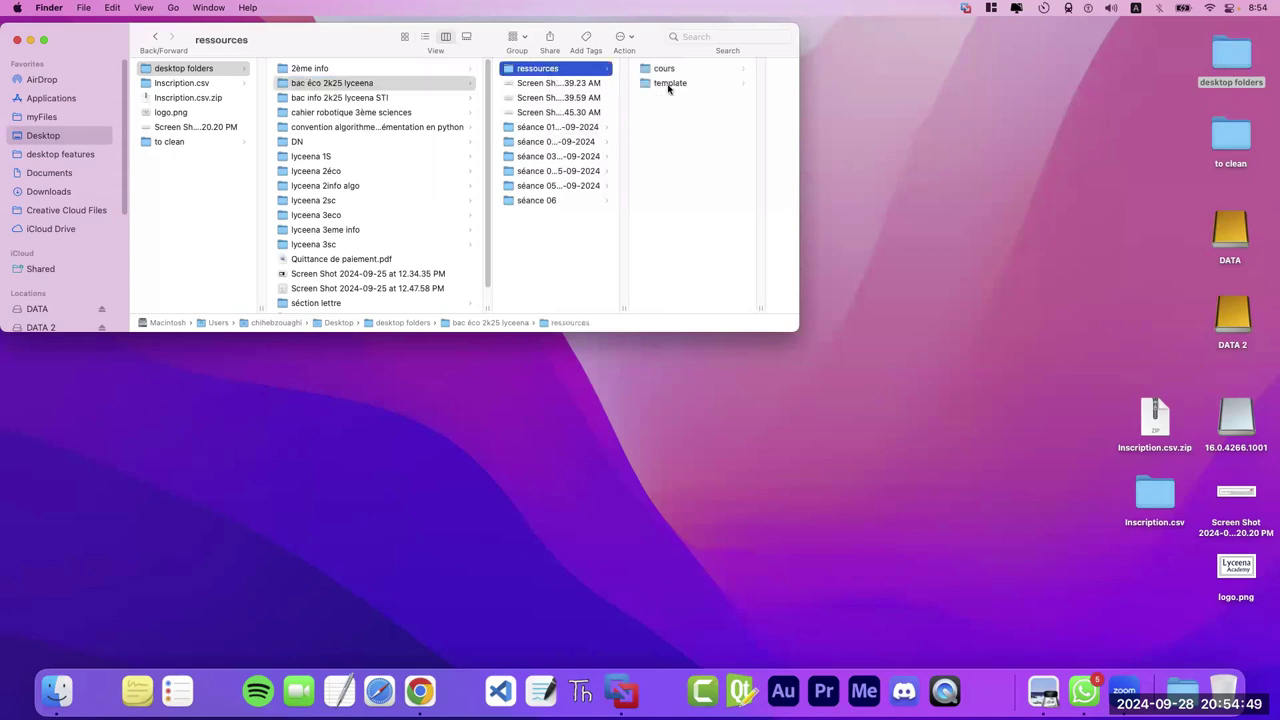
key(Right)
click(726, 70)
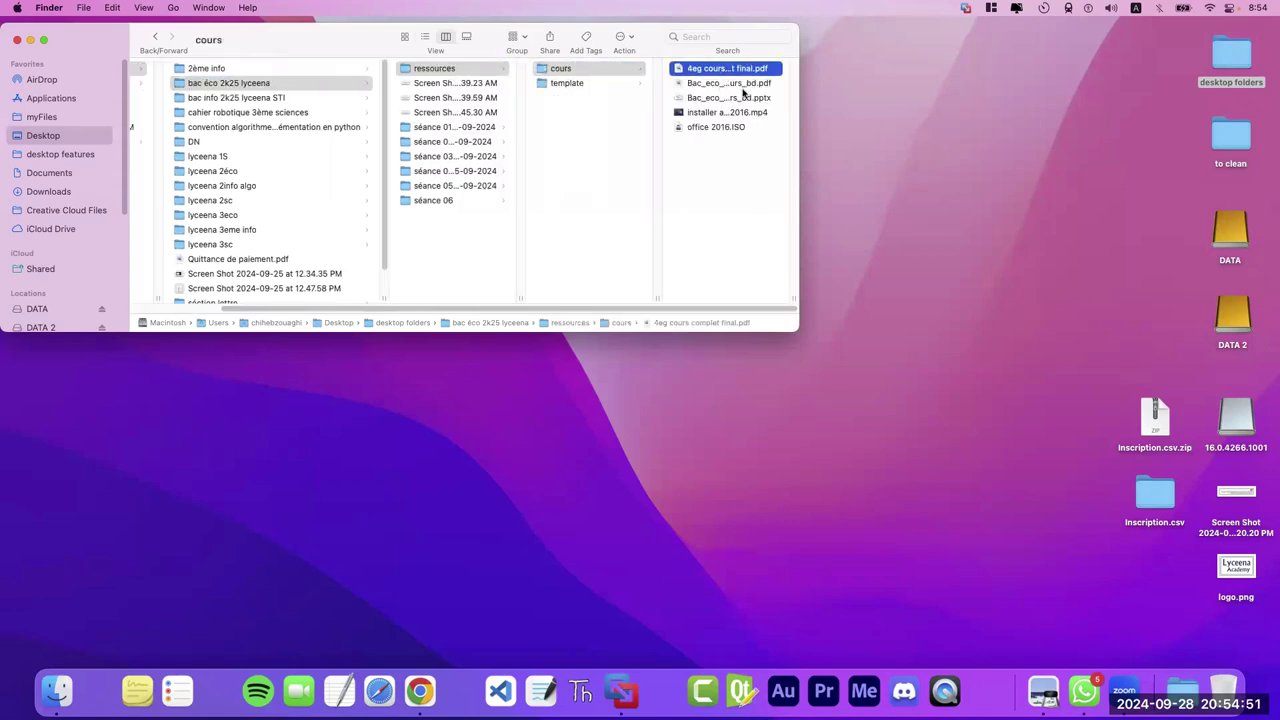
drag(792, 311, 938, 311)
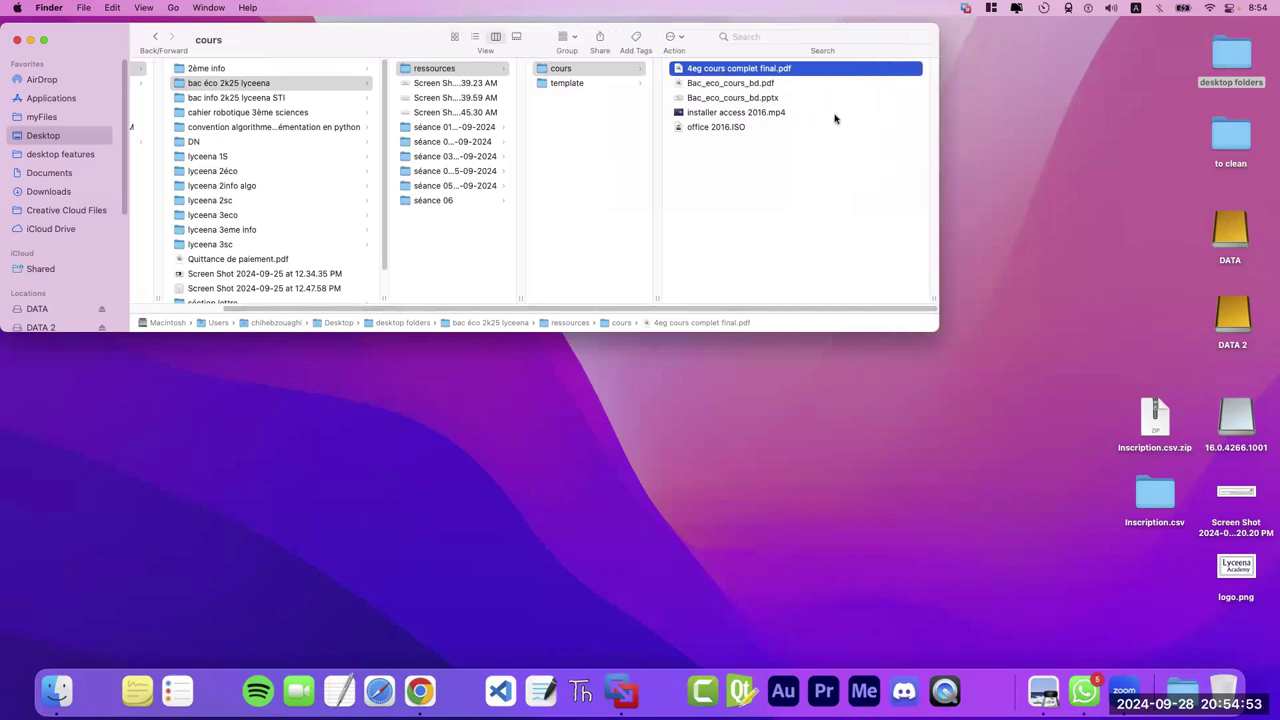
click(737, 84)
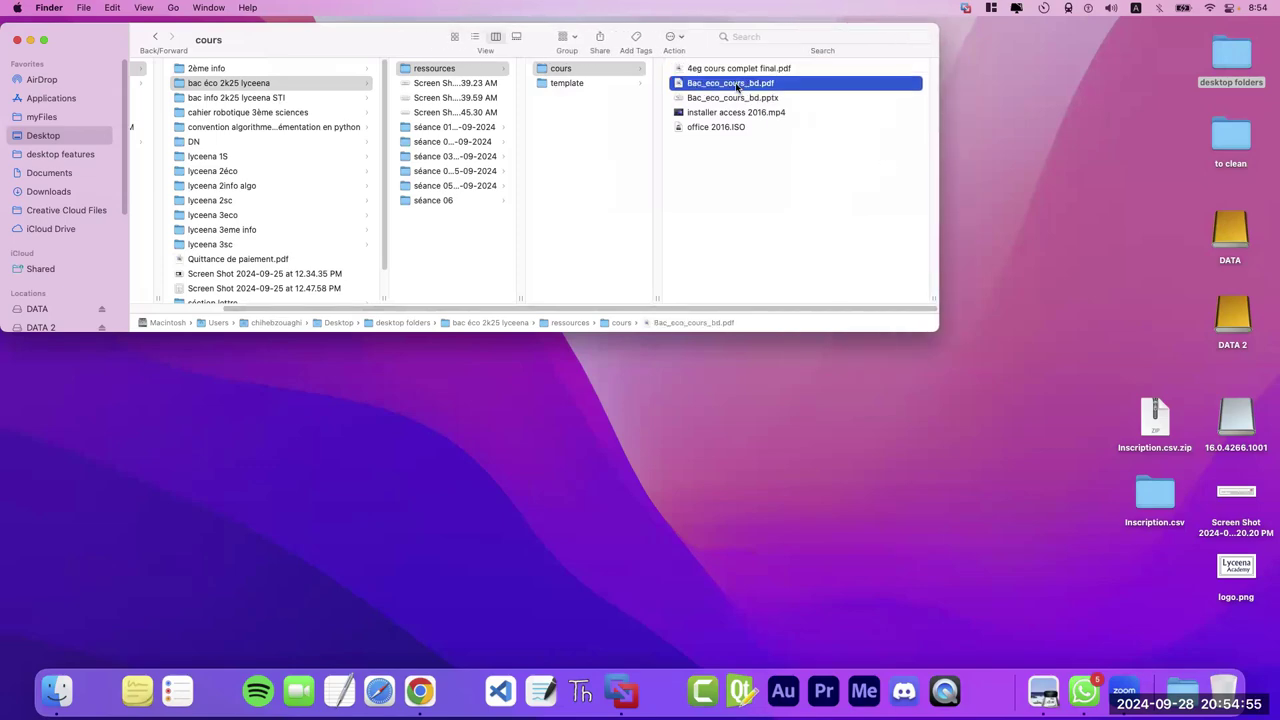
key(space)
key(cmd+o)
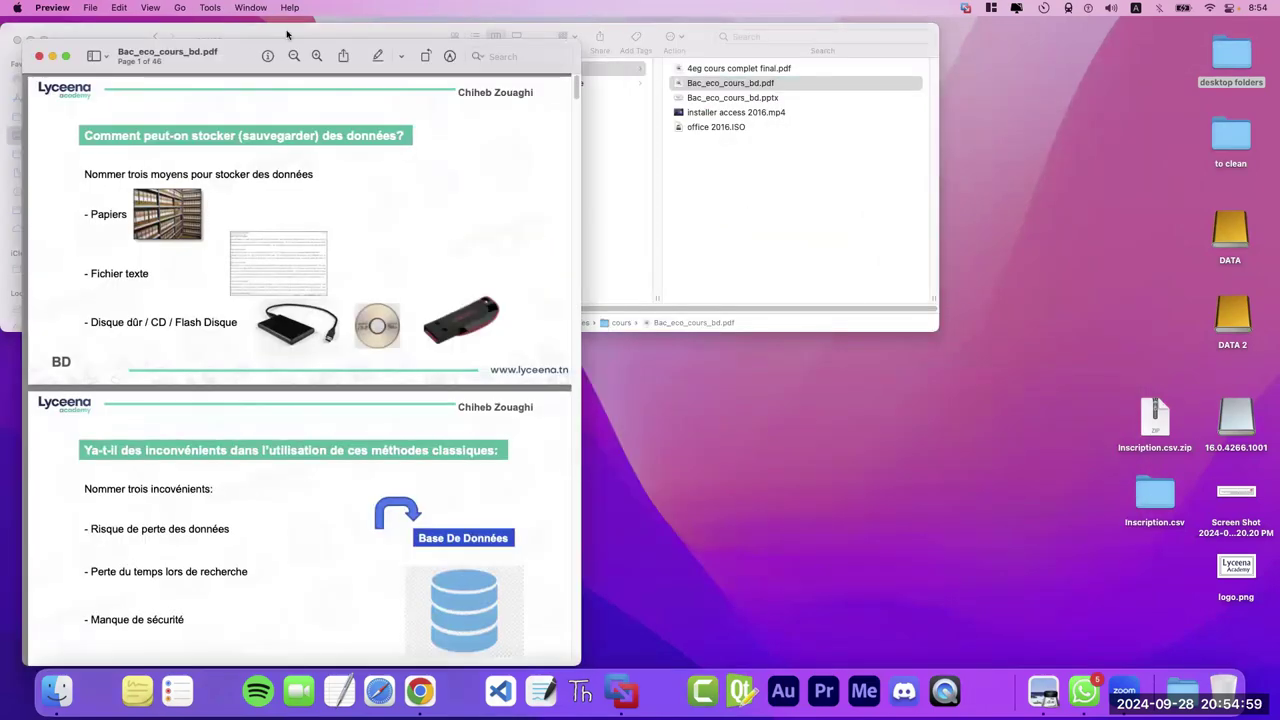
- Enlarge the Preview window and page to the Persistance slide, page 5 of 46
double_click(235, 68)
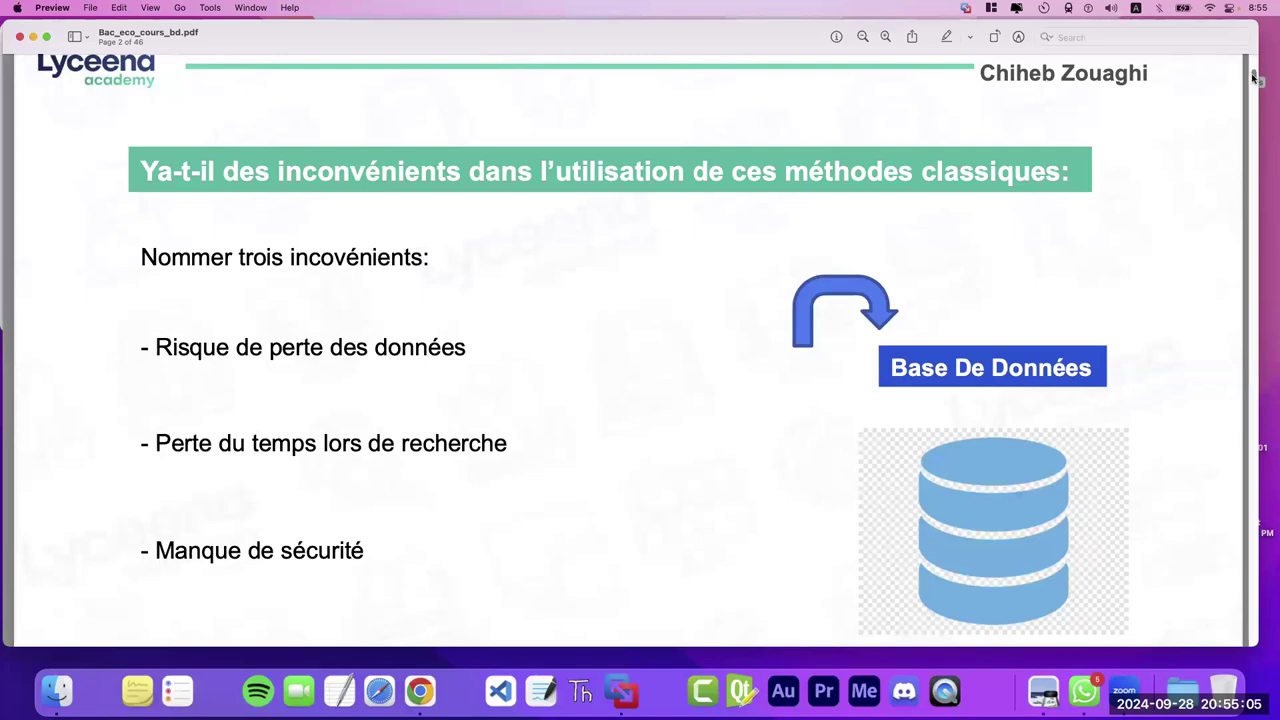
scroll(1256, 68, up, 1)
scroll(1256, 68, up, 10)
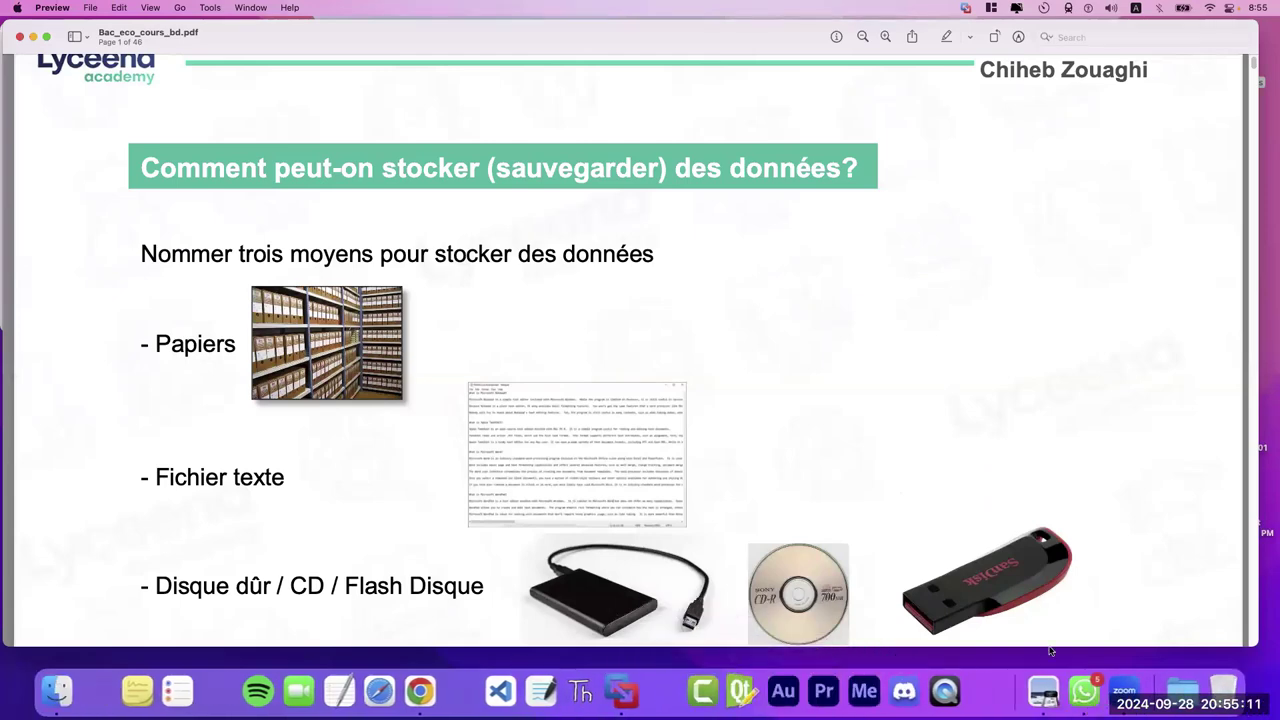
key(ctrl+Right)
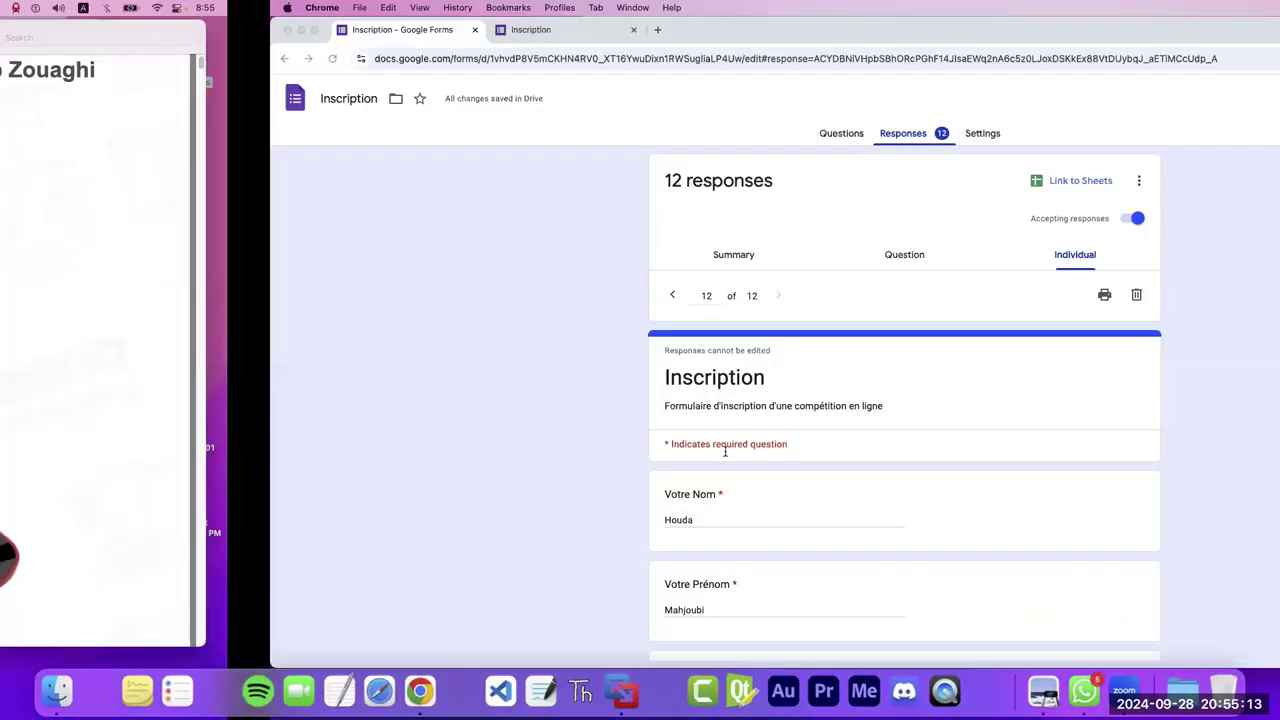
key(ctrl+Right)
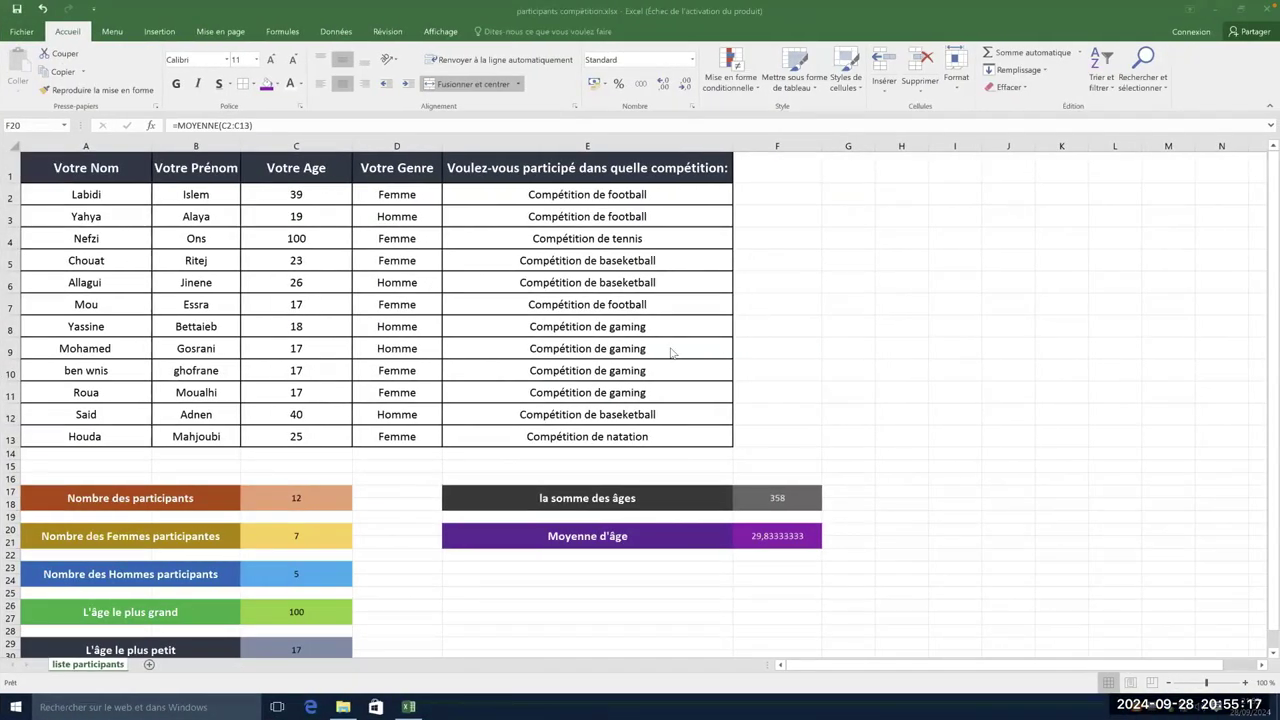
key(ctrl+Left)
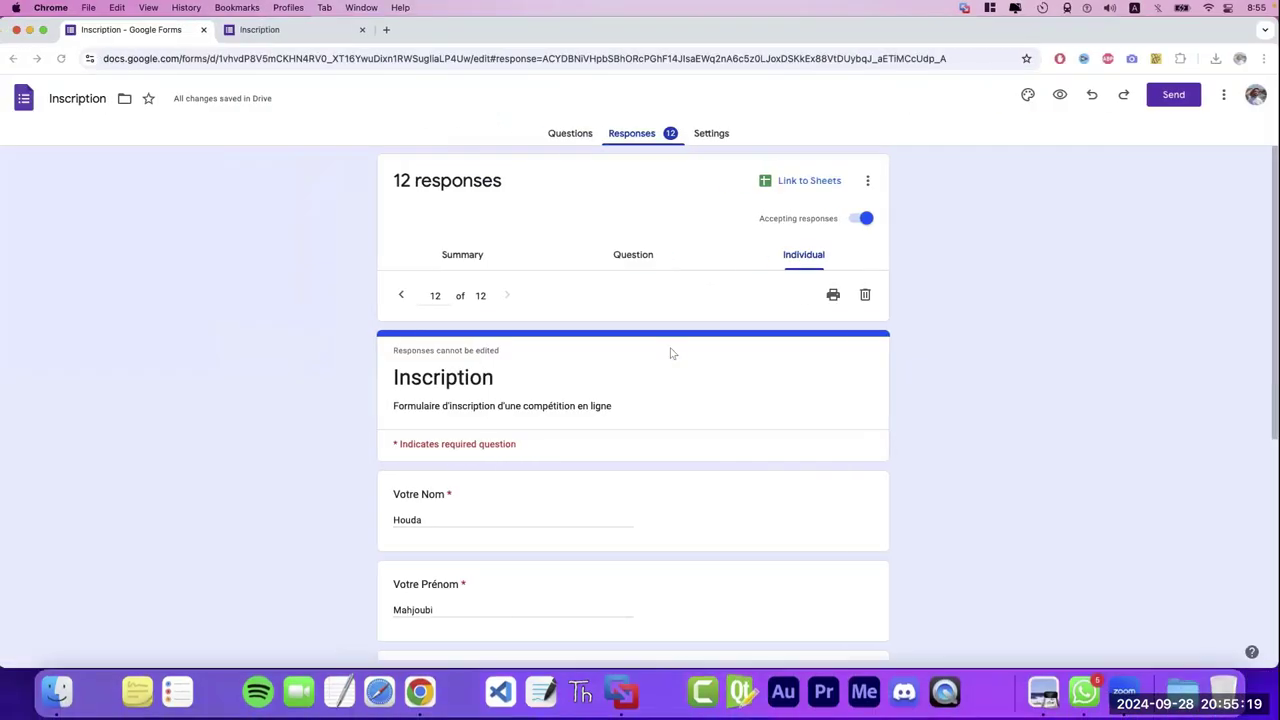
key(ctrl+Left)
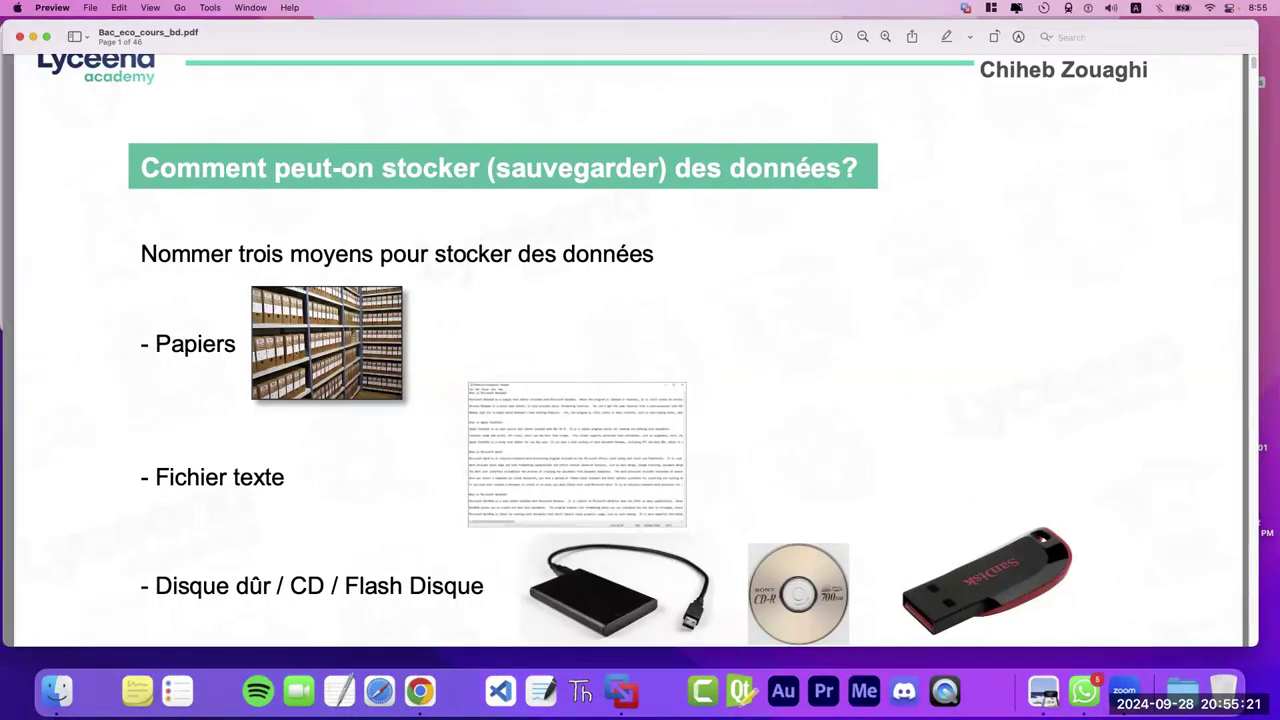
scroll(1248, 87, down, 3)
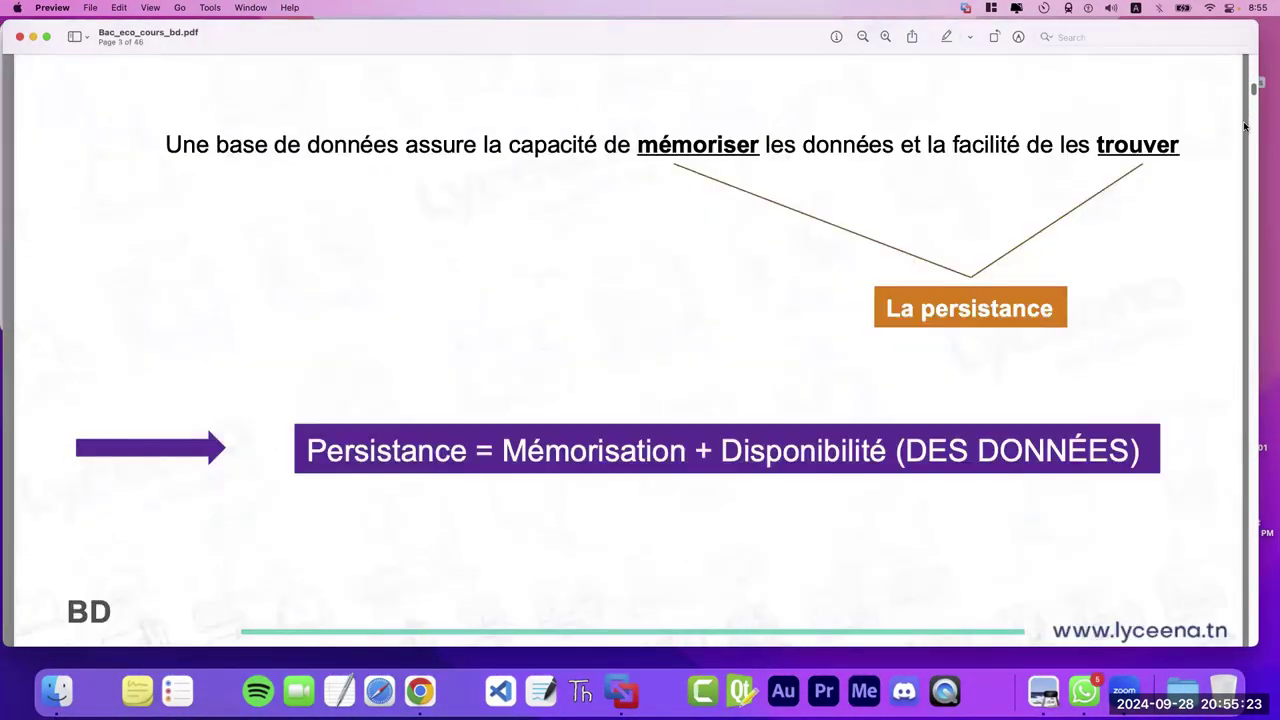